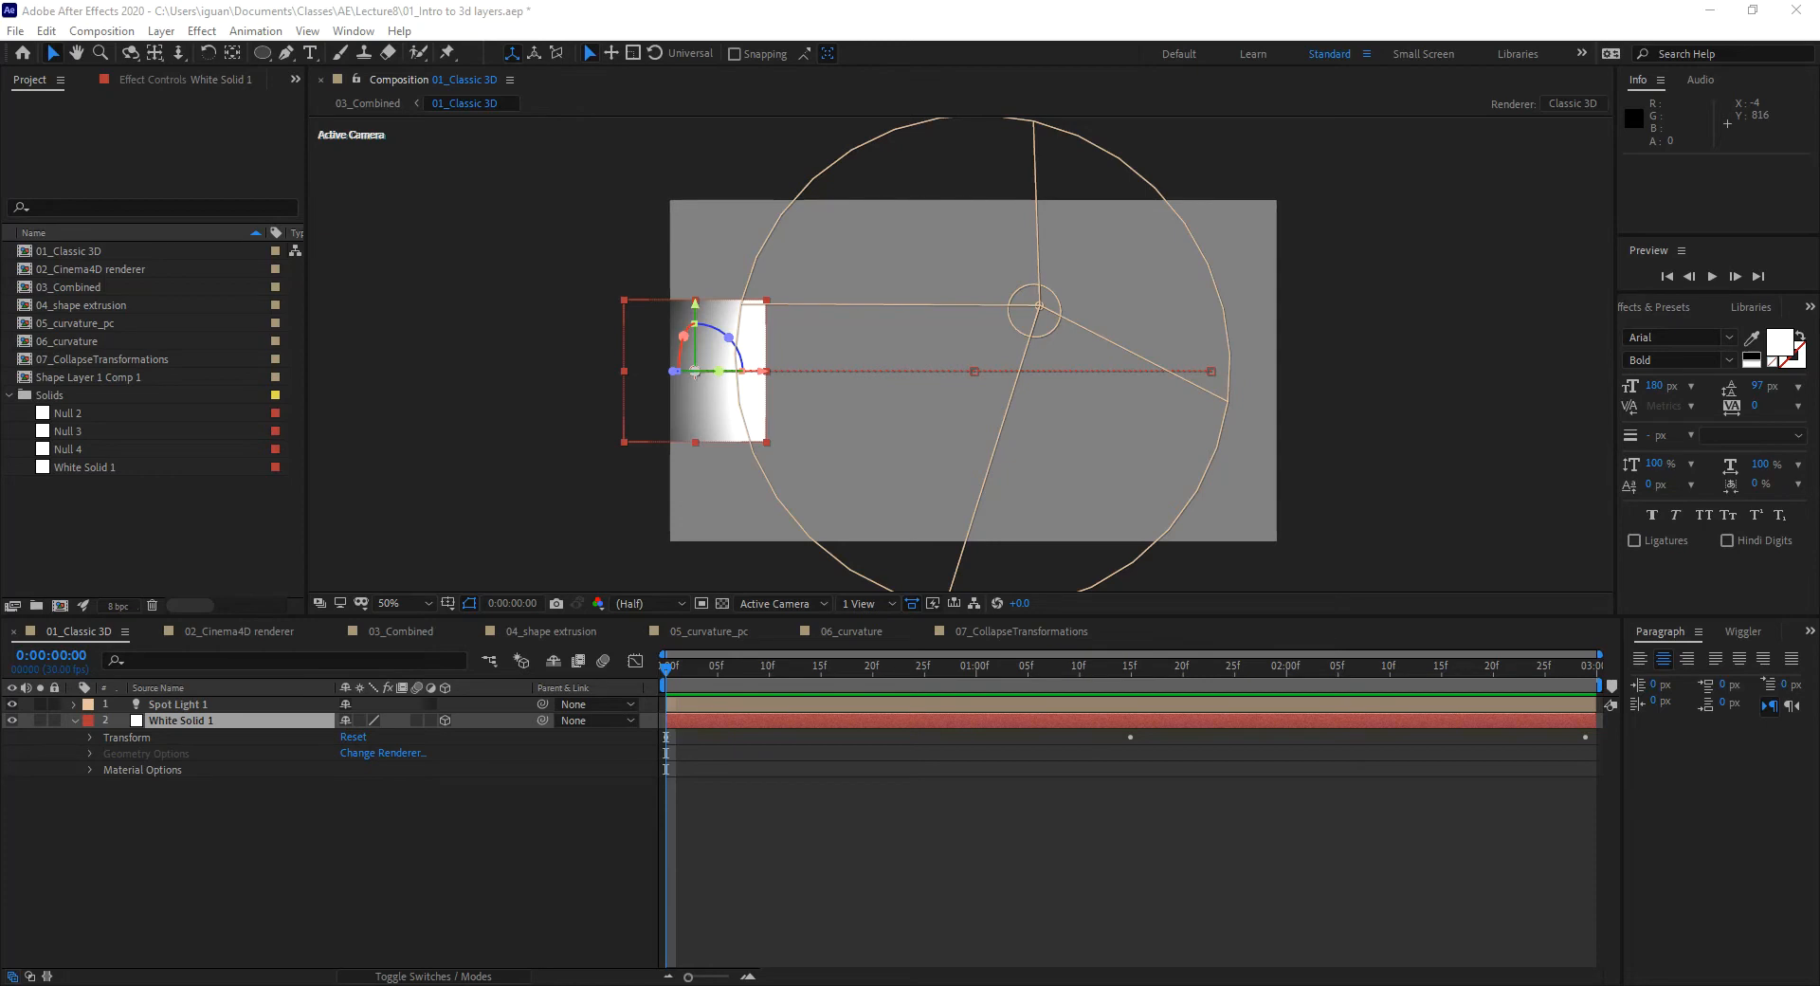
Step: Use U on White Solid 1 to show only its keyframed Position and Y Rotation
{"action": "left_click", "coordinate": [74, 720]}
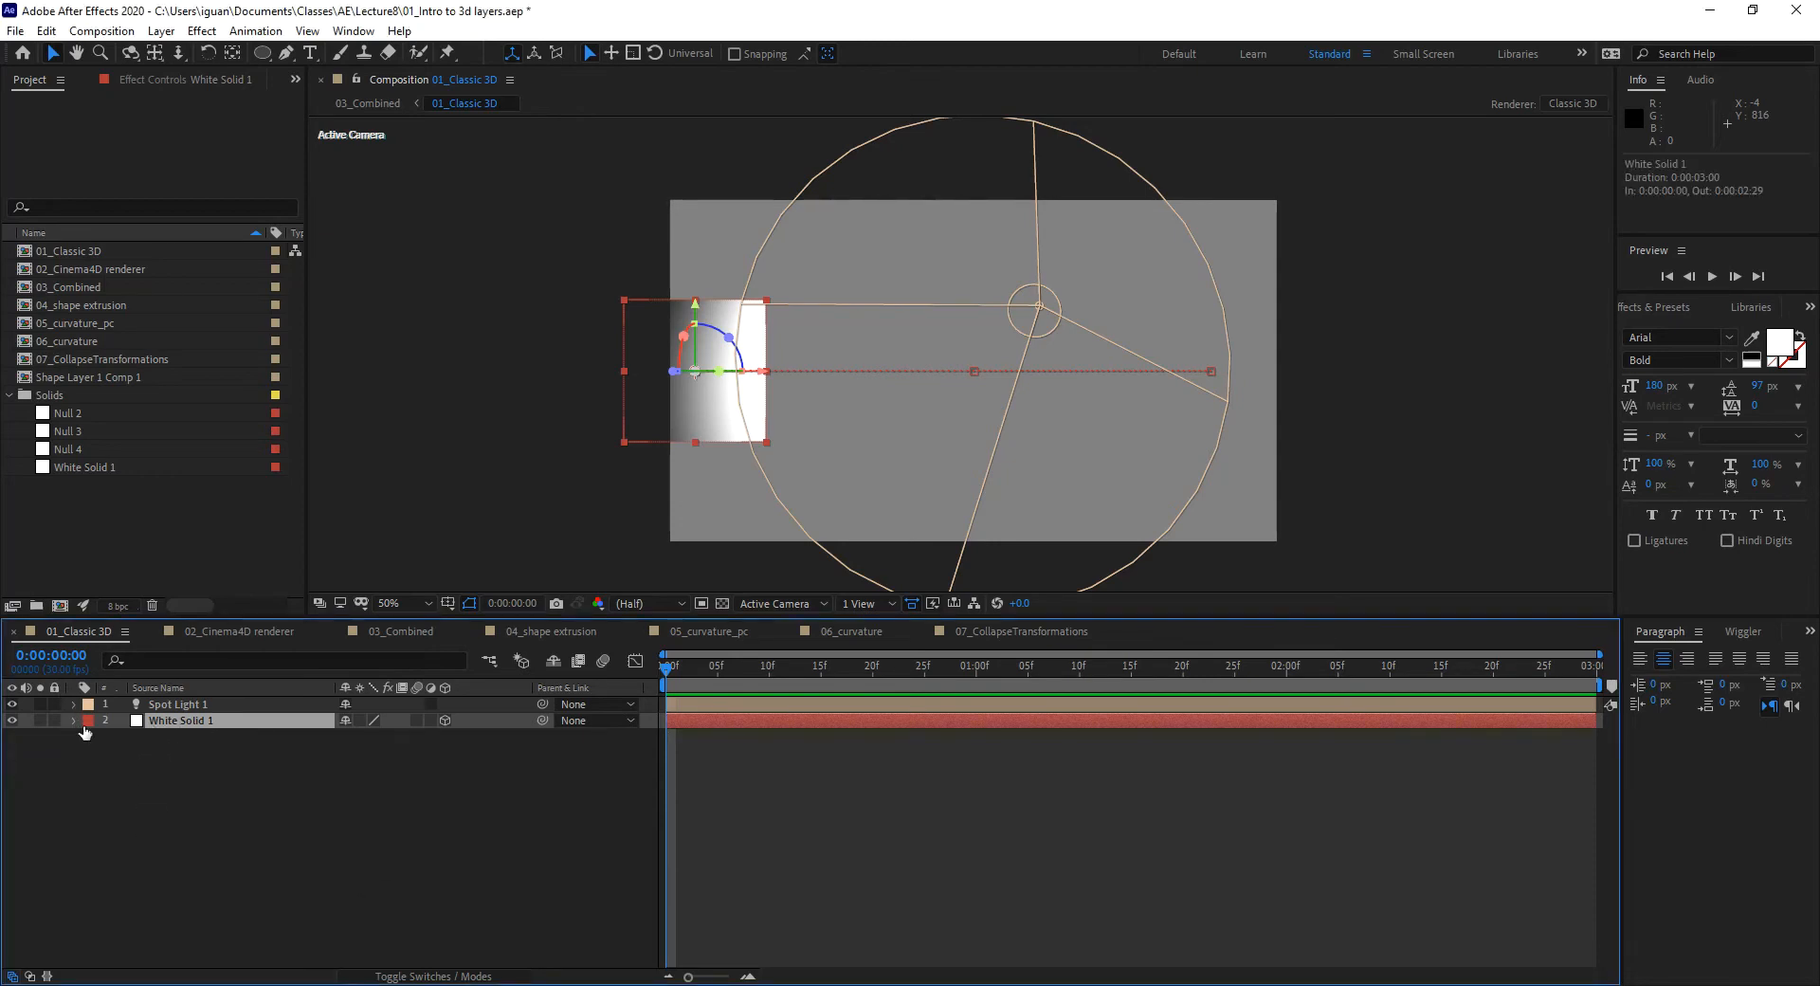
{"action": "left_click", "coordinate": [73, 720]}
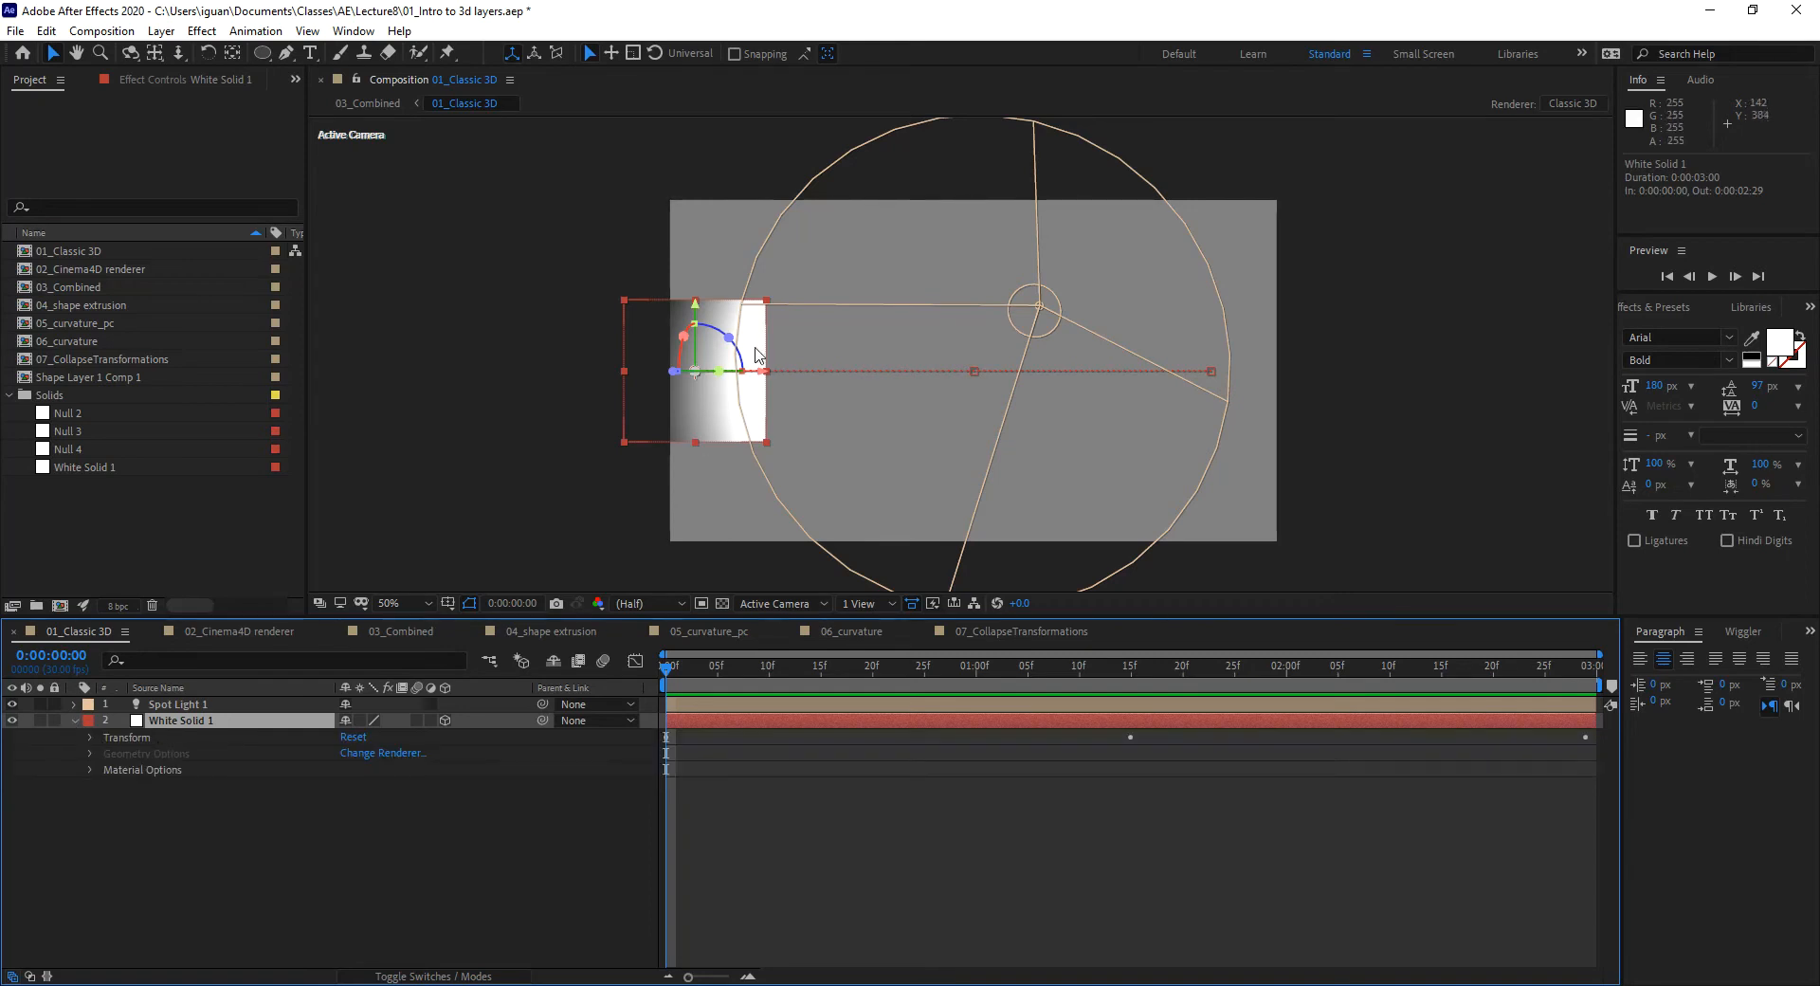
{"action": "left_click", "coordinate": [180, 704]}
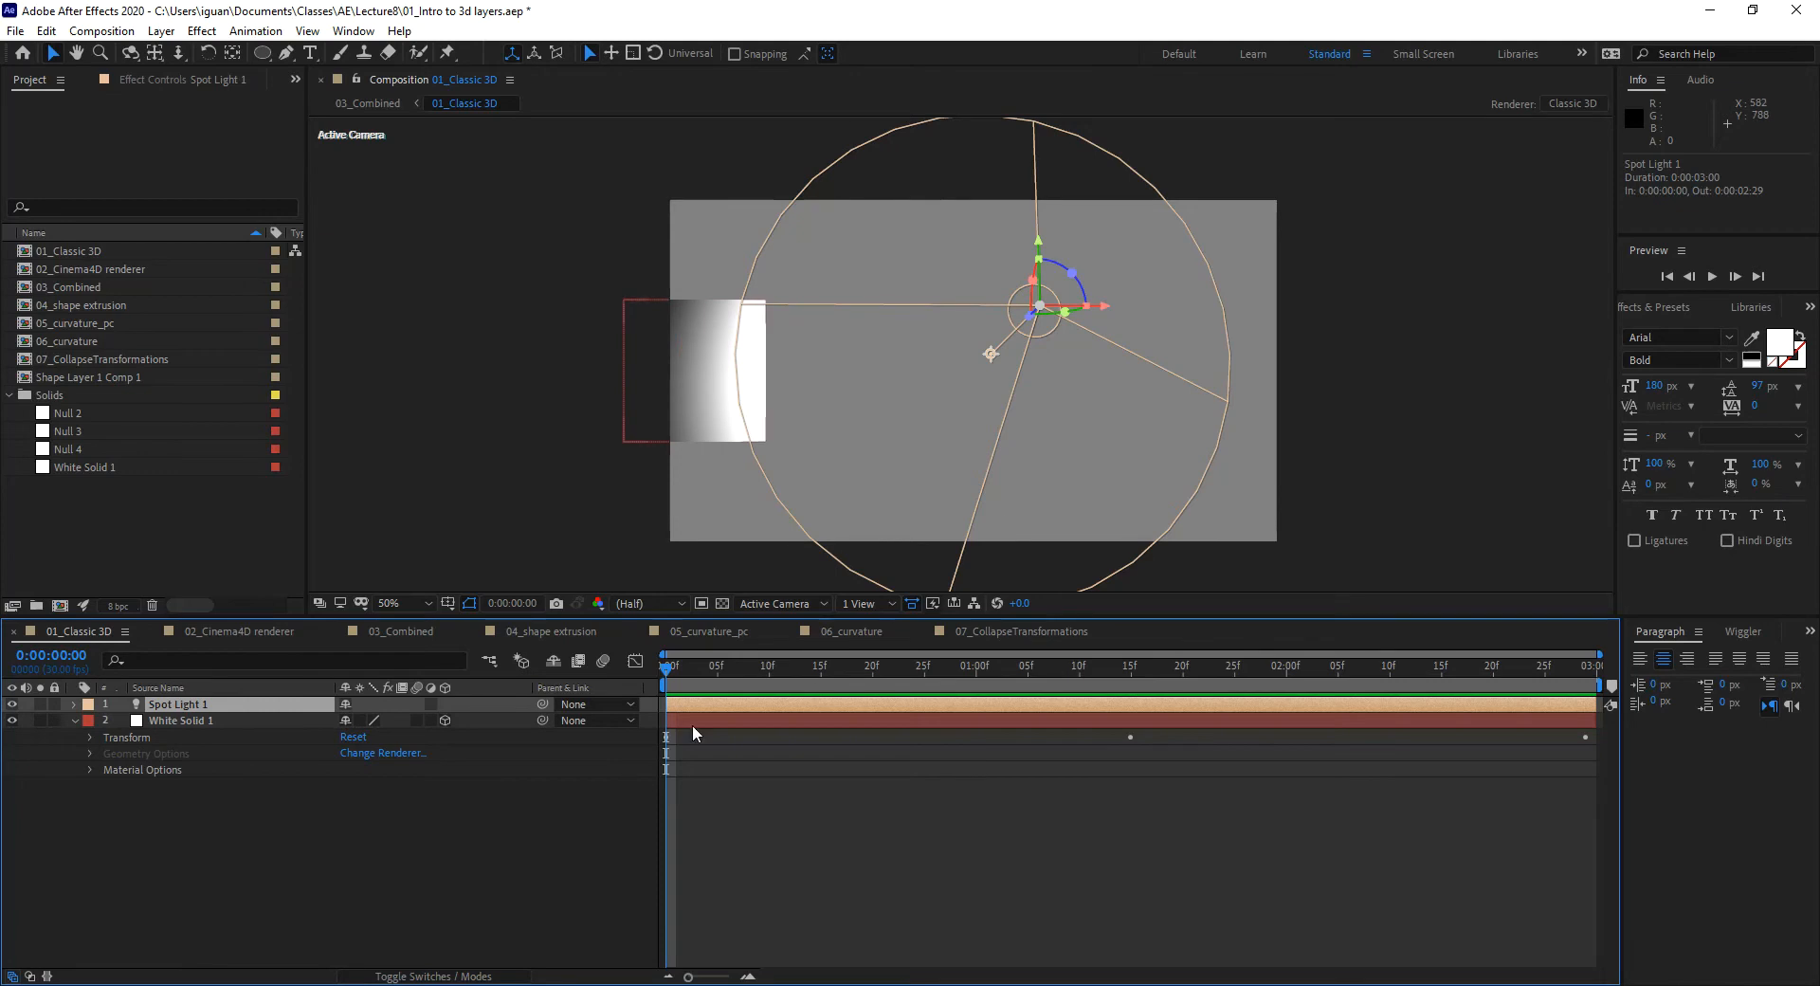
{"action": "left_click", "coordinate": [168, 720]}
{"action": "key", "text": "u"}
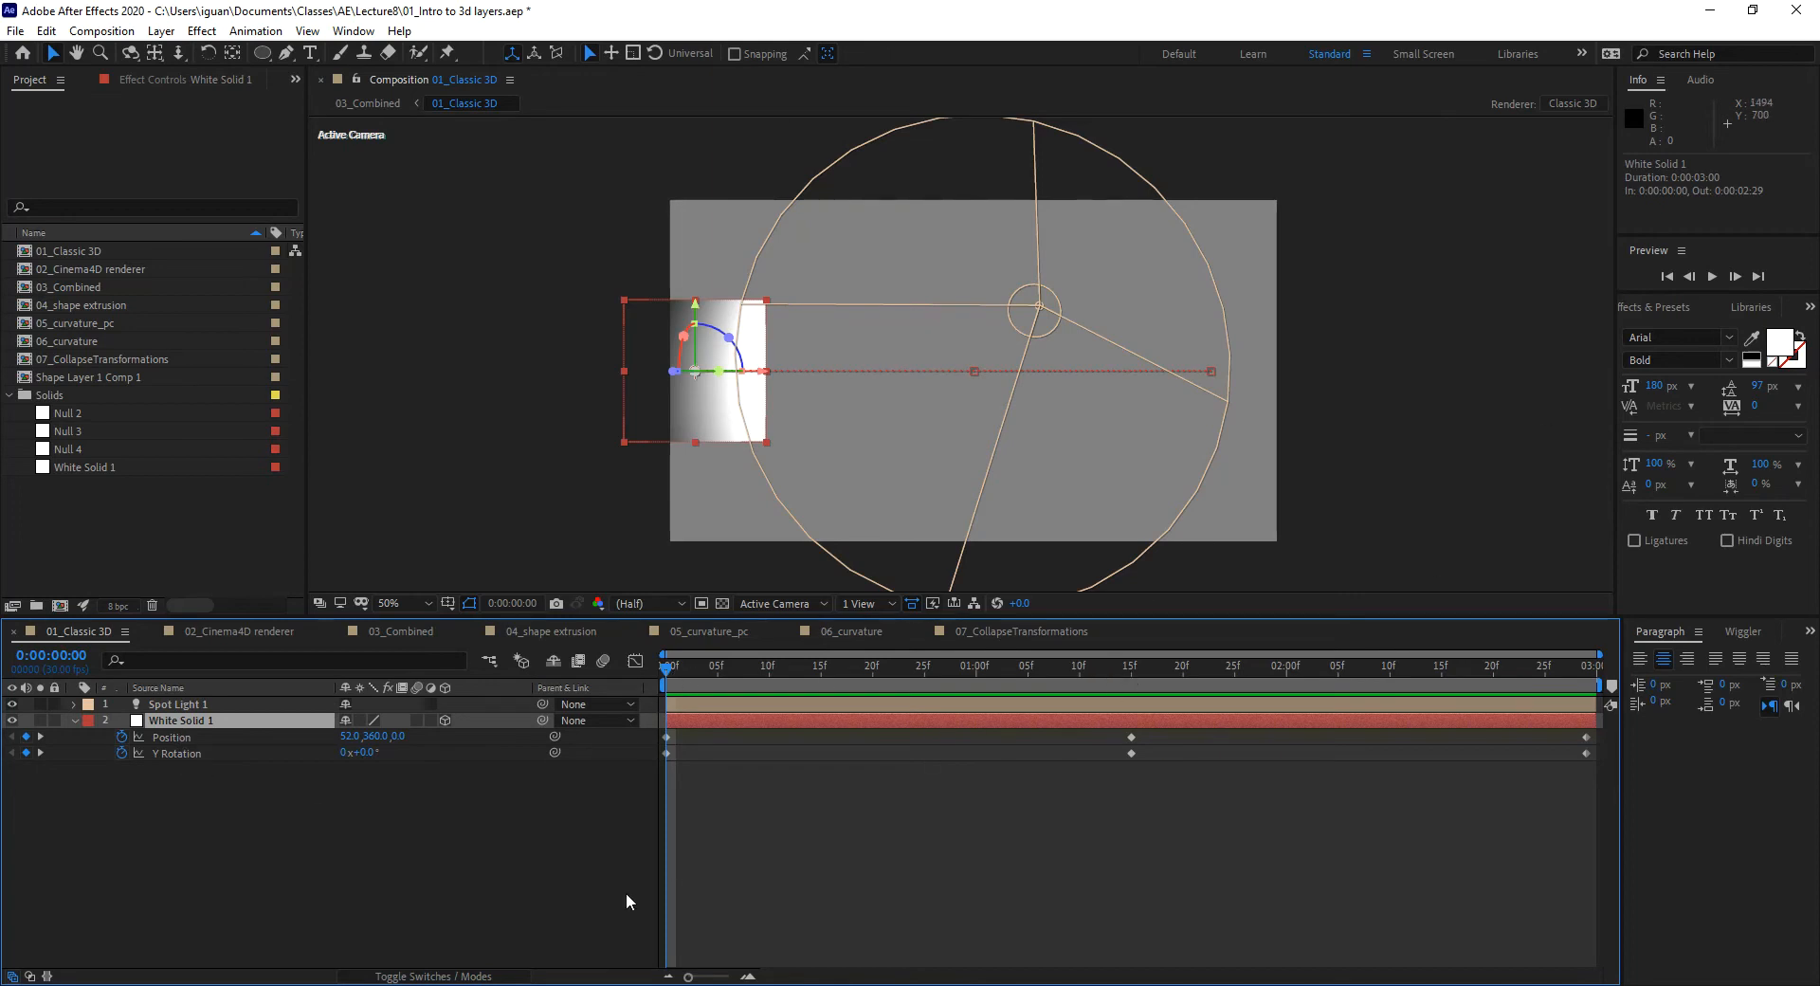
Step: Preview the solid's move-and-rotate animation, stop it, and scrub back to about 0:00:00:25
{"action": "key", "text": "space"}
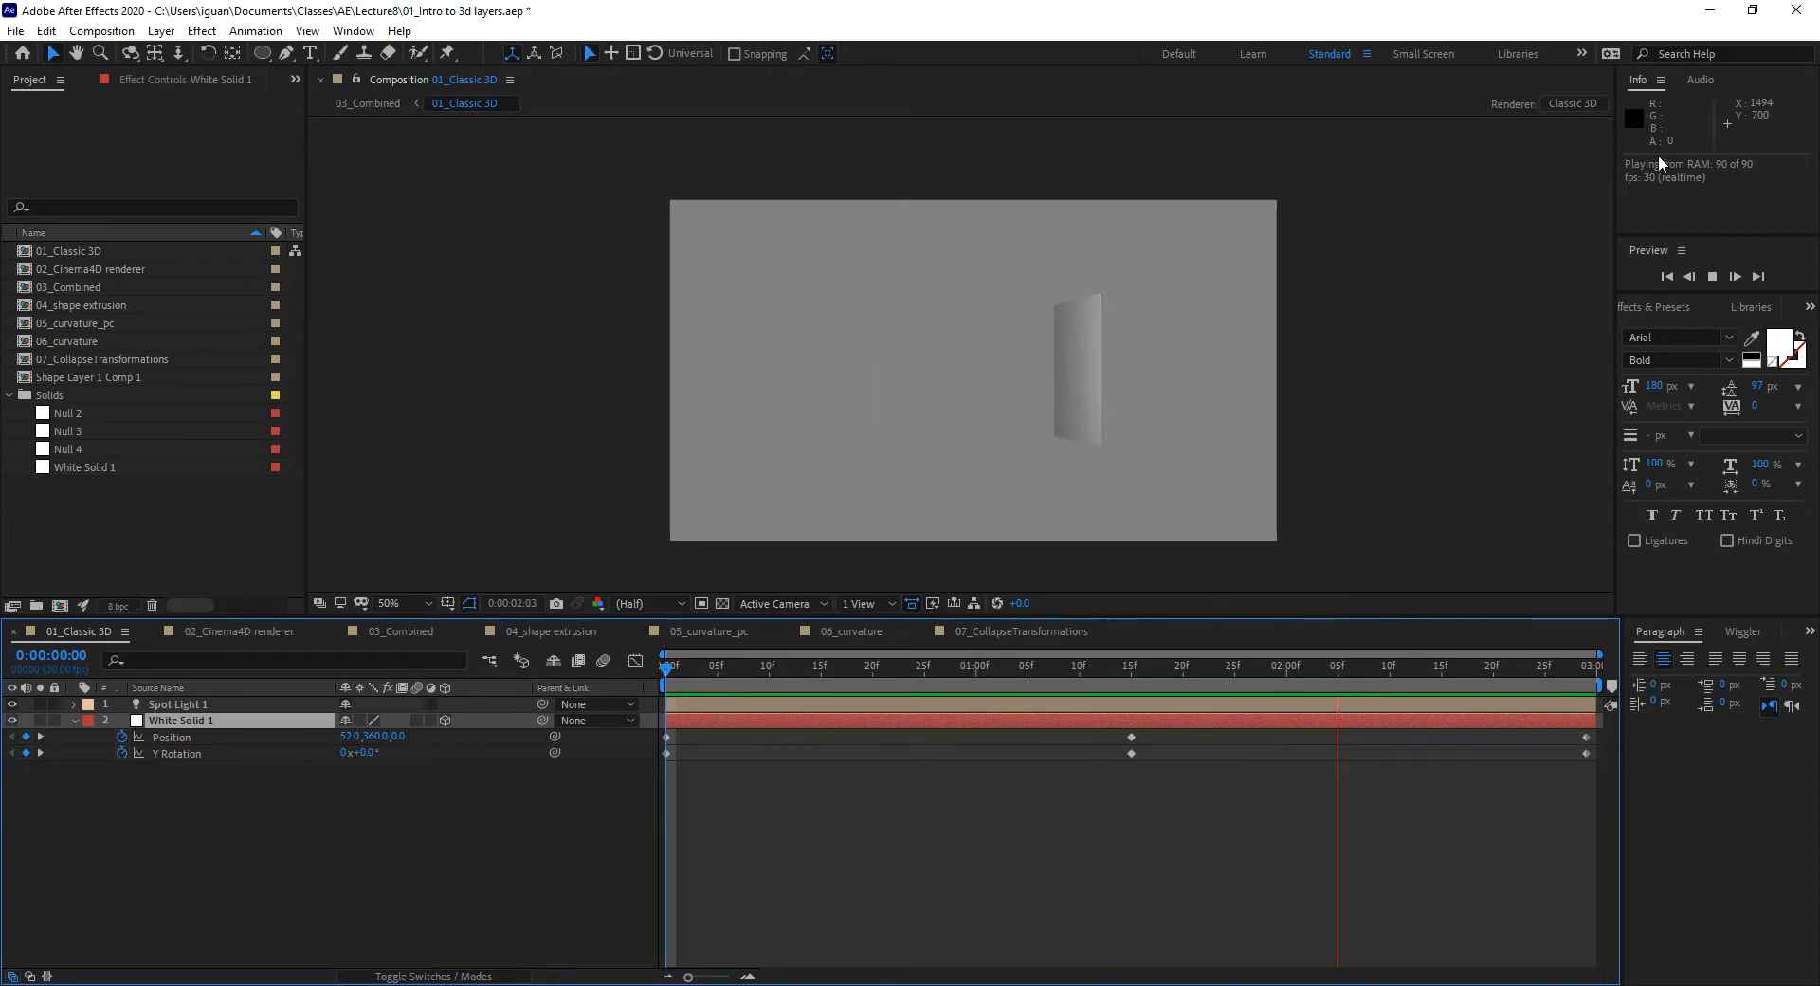
{"action": "left_click", "coordinate": [377, 861]}
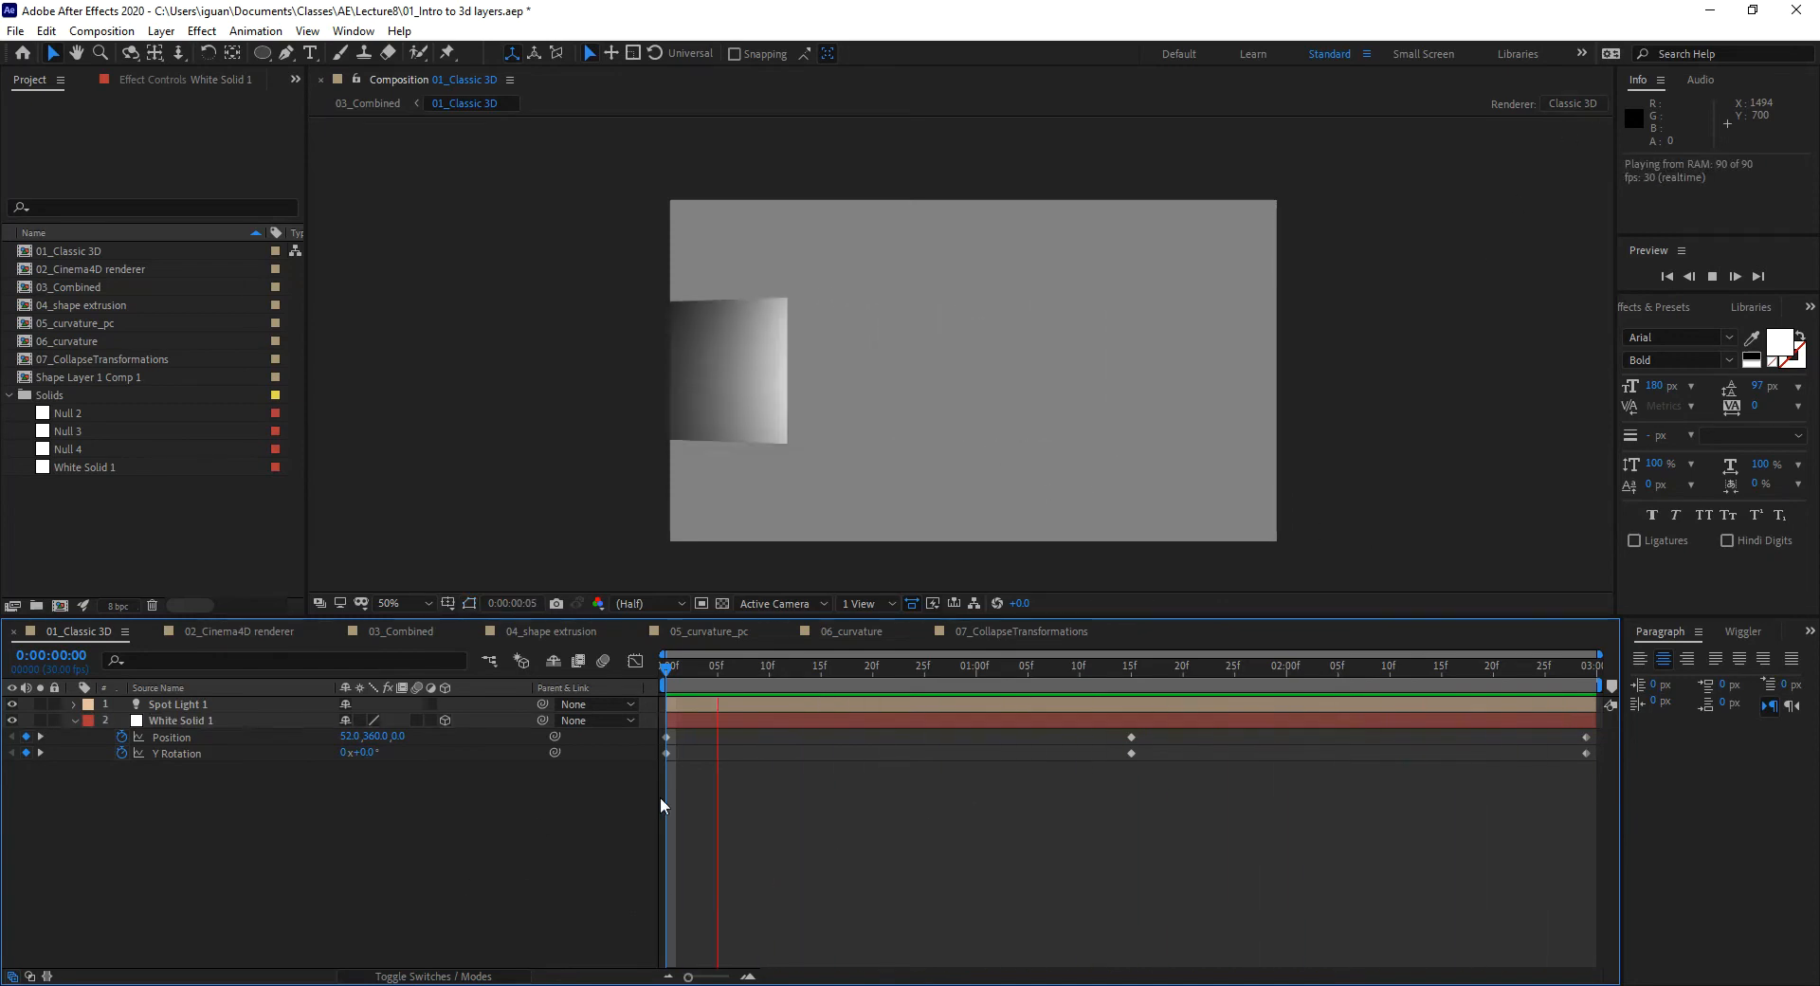
{"action": "key", "text": "space"}
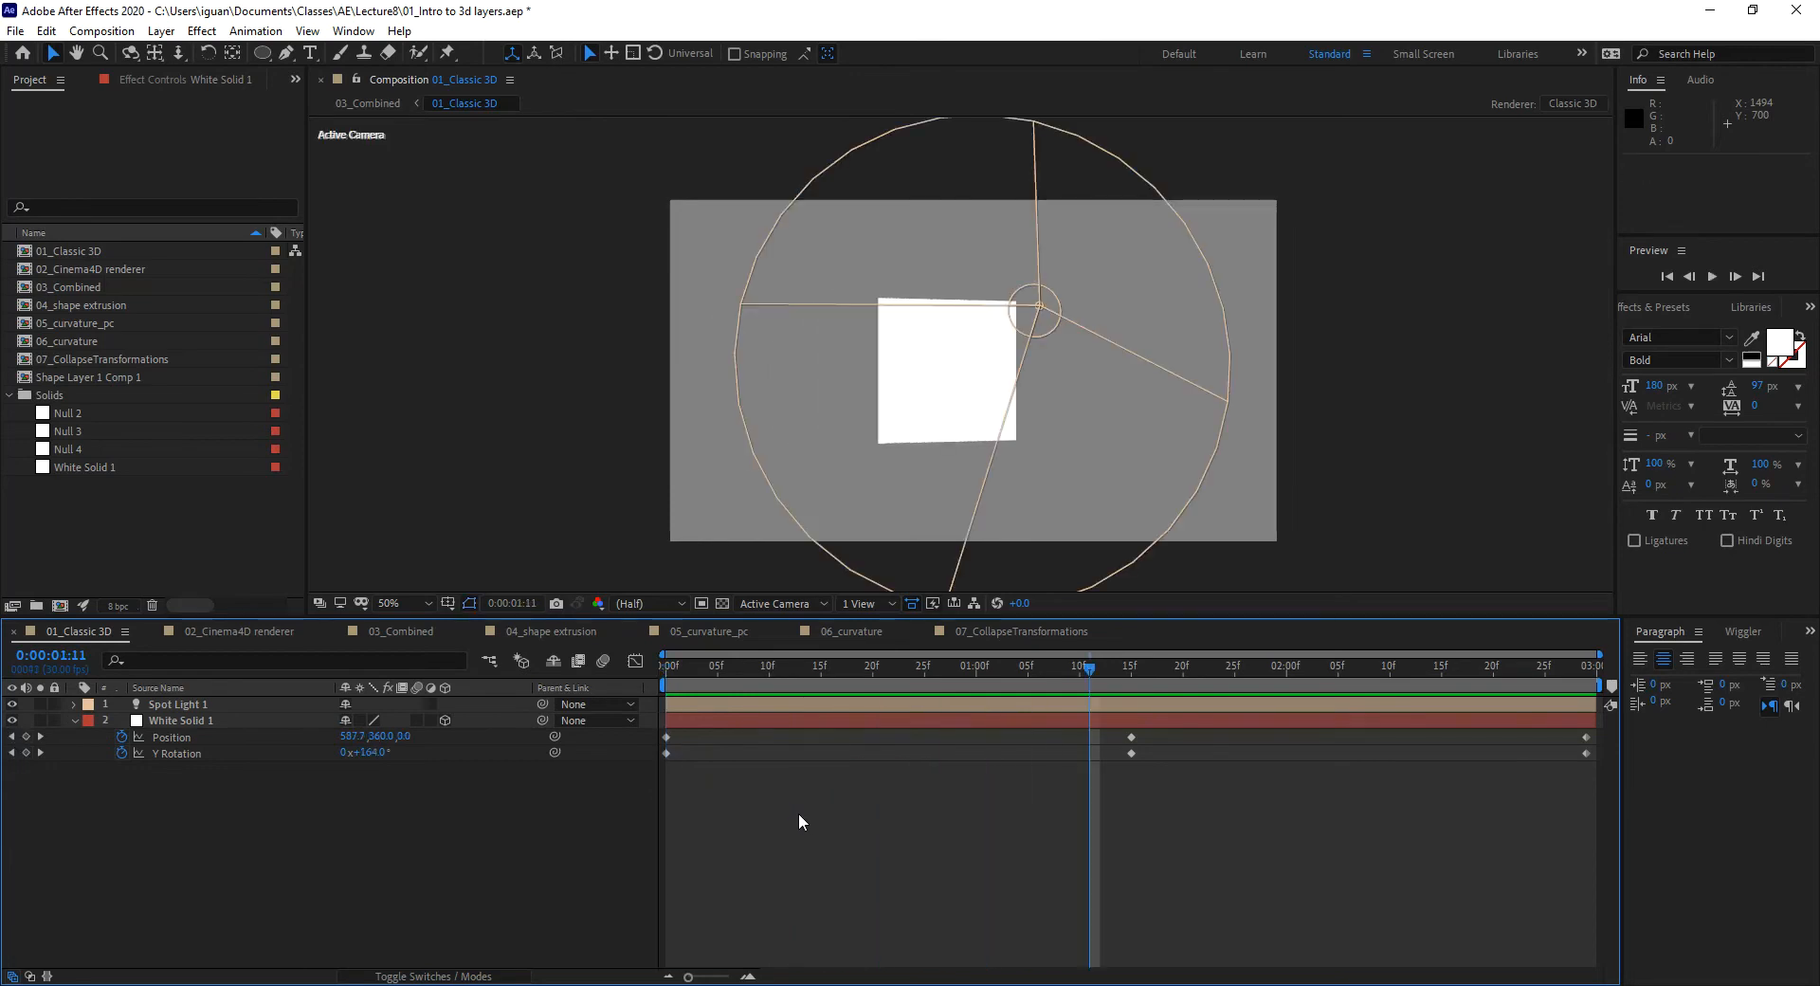
{"action": "left_click_drag", "start_coordinate": [821, 654], "coordinate": [924, 719]}
Step: Select the white solid and scrub to 0:00:01:11, where it turns nearly face-on
{"action": "left_click", "coordinate": [846, 427]}
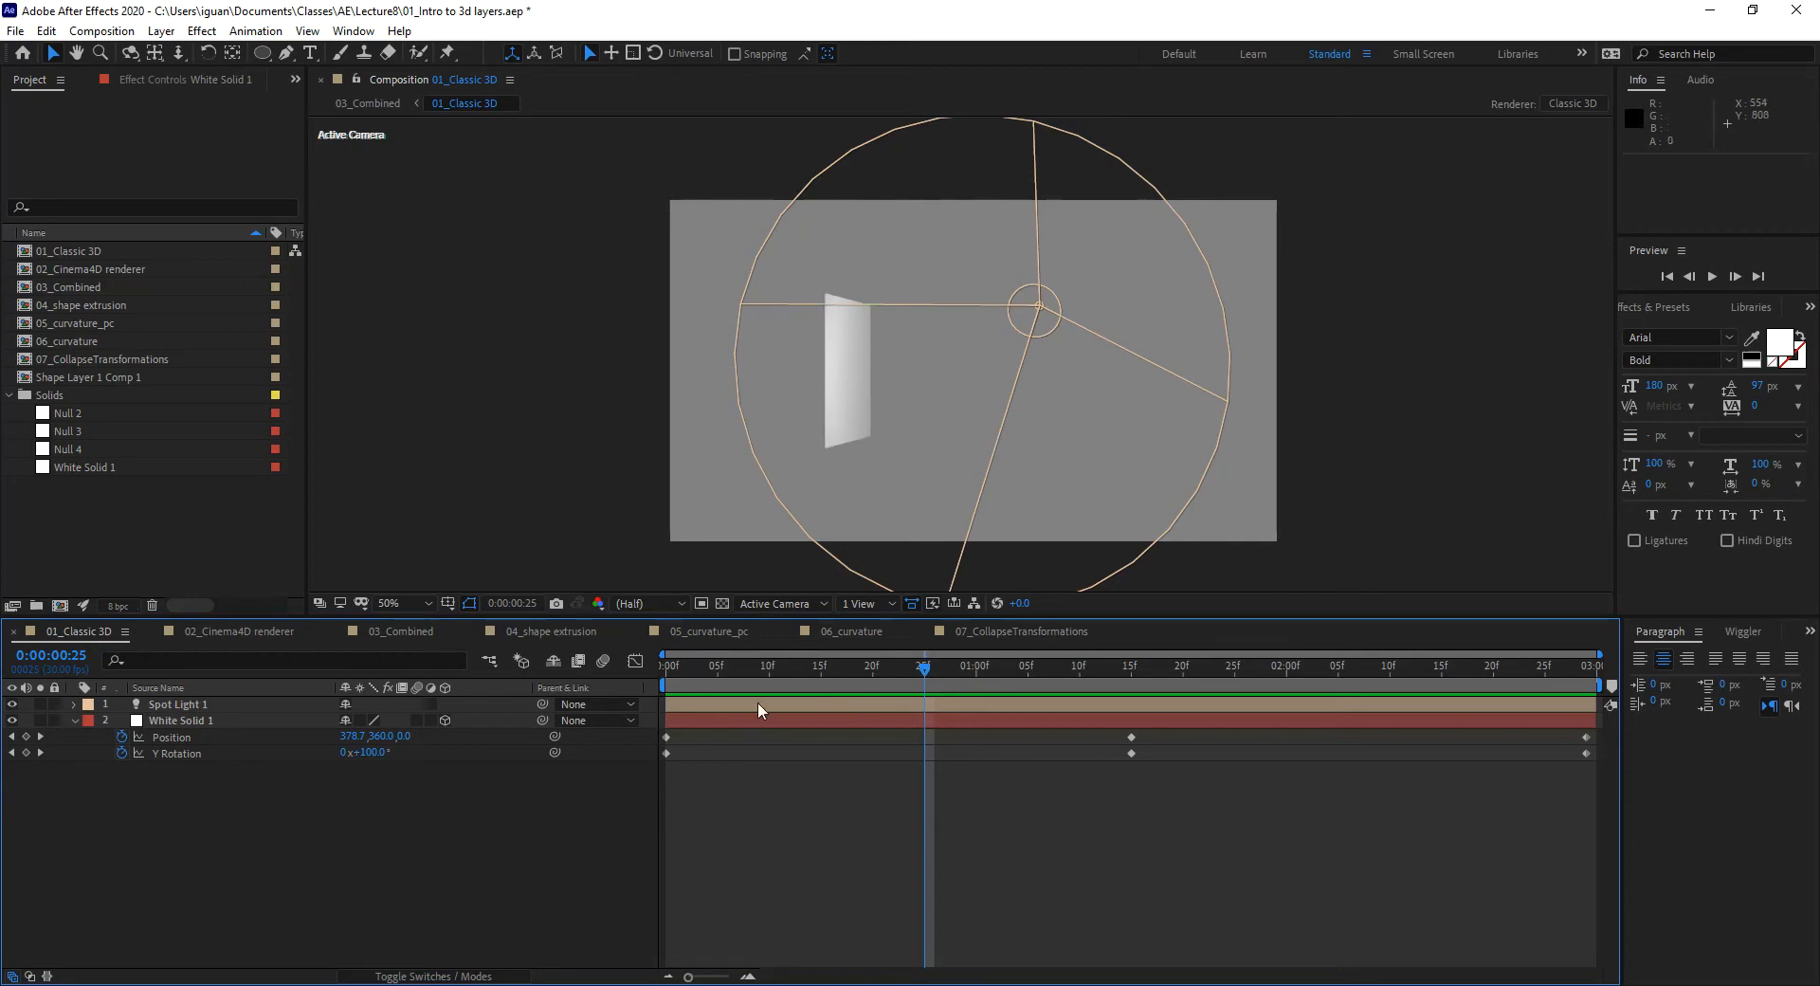
{"action": "left_click_drag", "start_coordinate": [756, 667], "coordinate": [1092, 713]}
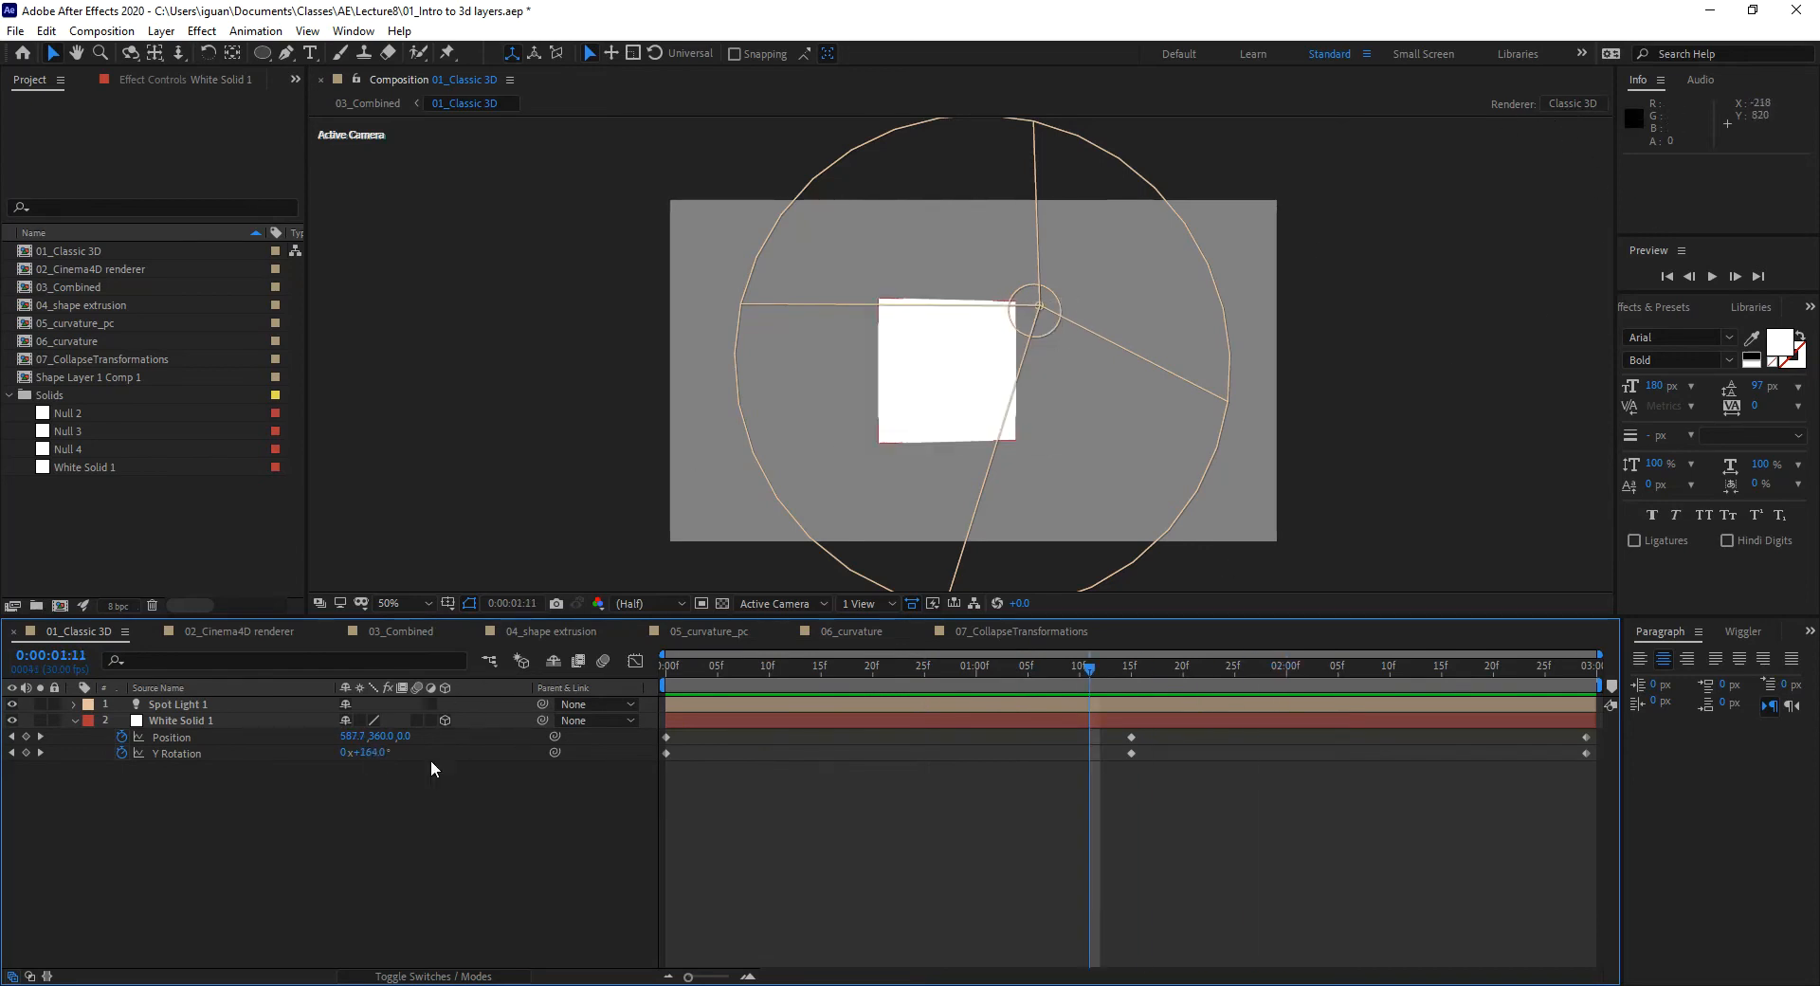
Step: Expand White Solid 1's Transform and Material Options groups to review their settings
{"action": "left_click", "coordinate": [76, 720]}
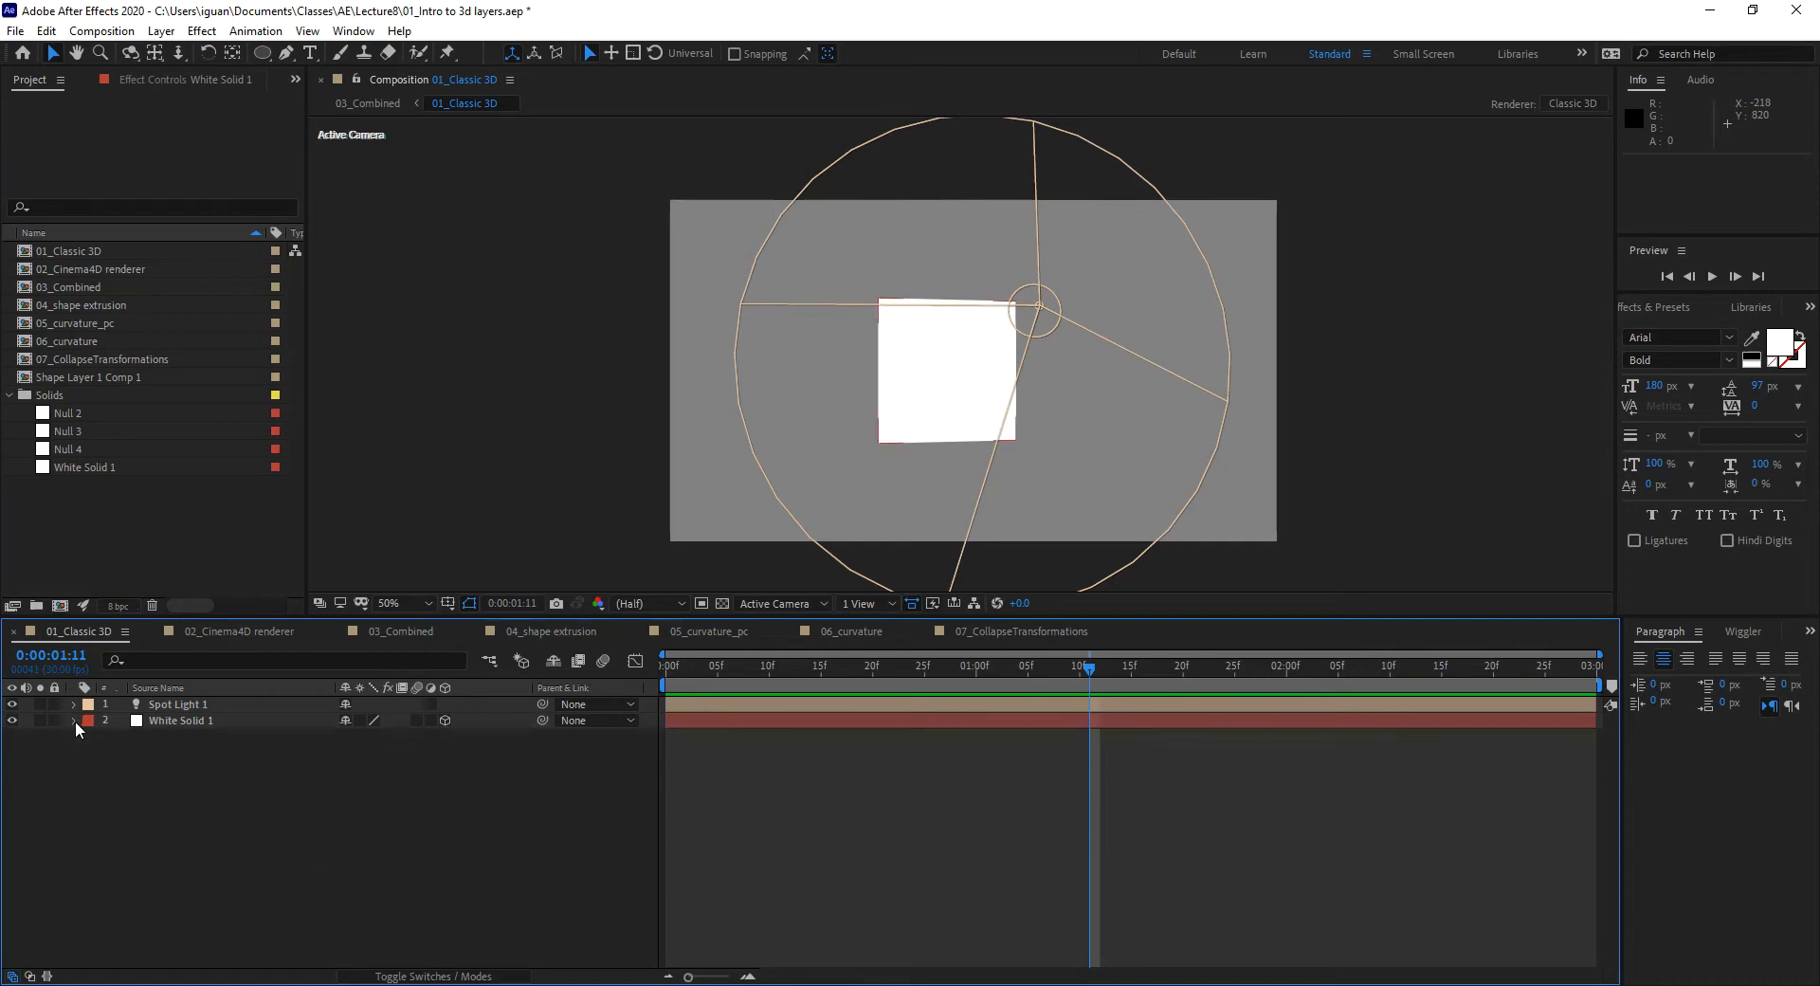
{"action": "left_click", "coordinate": [75, 720]}
{"action": "left_click", "coordinate": [93, 736]}
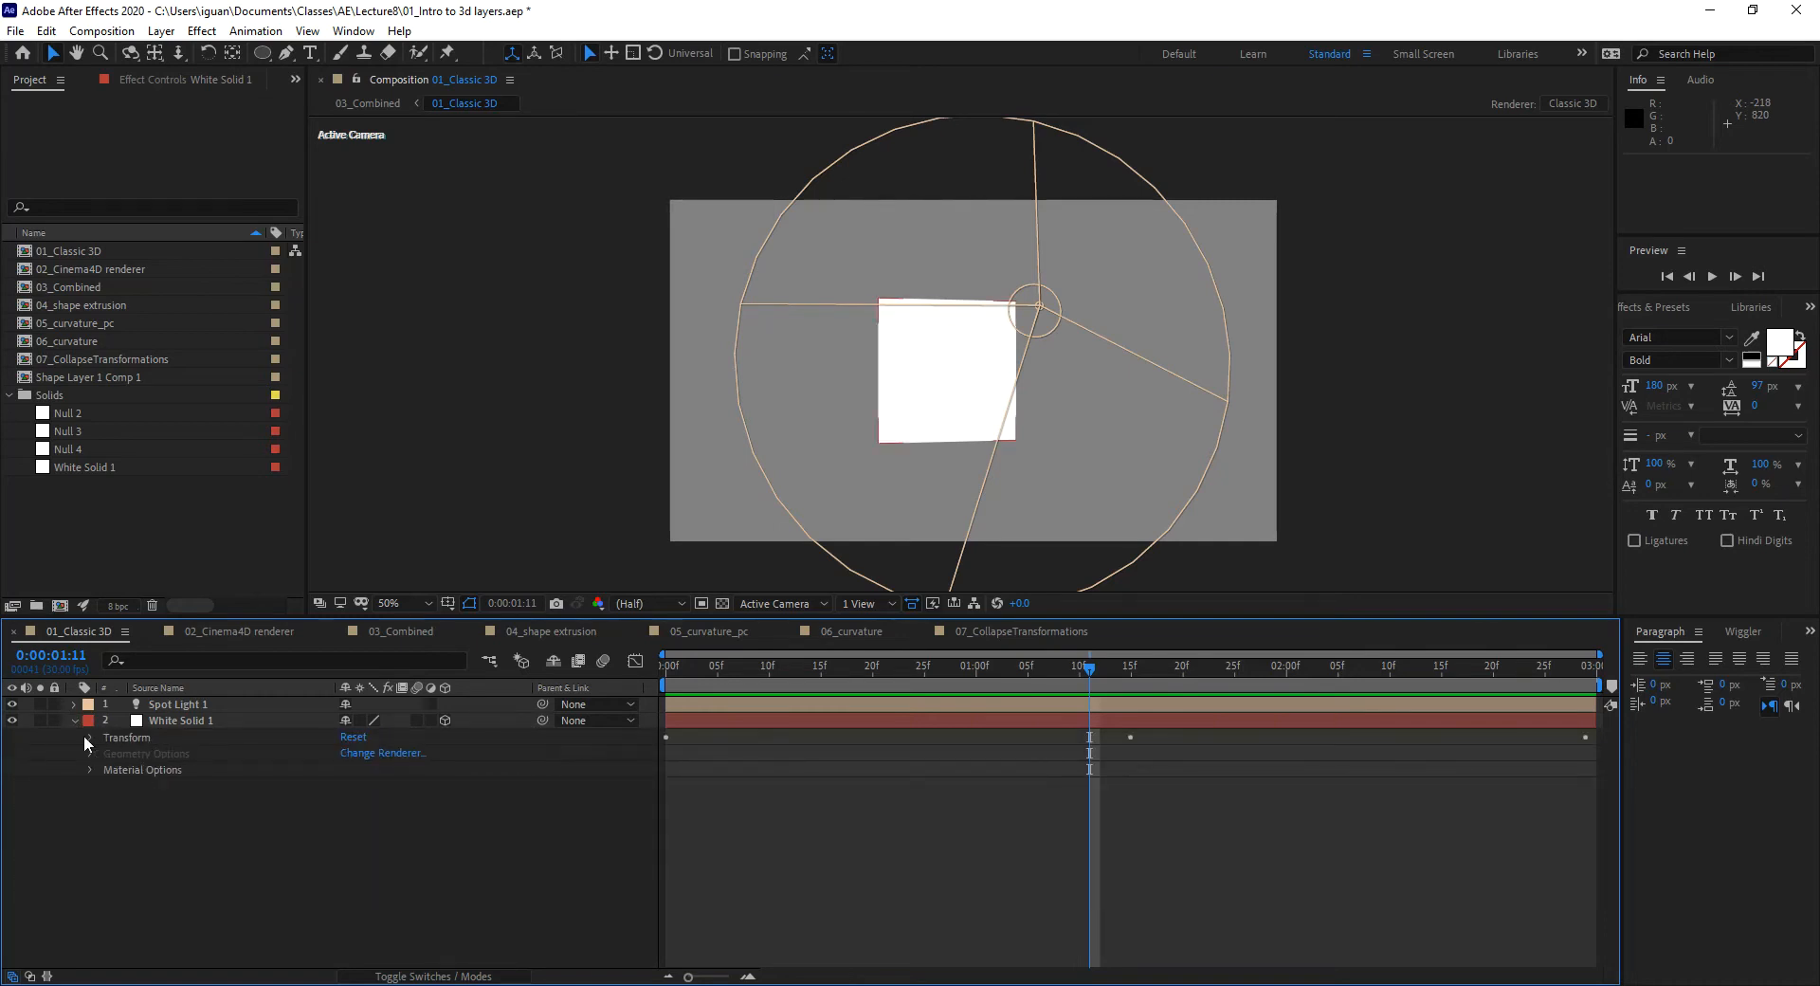
{"action": "left_click", "coordinate": [91, 738]}
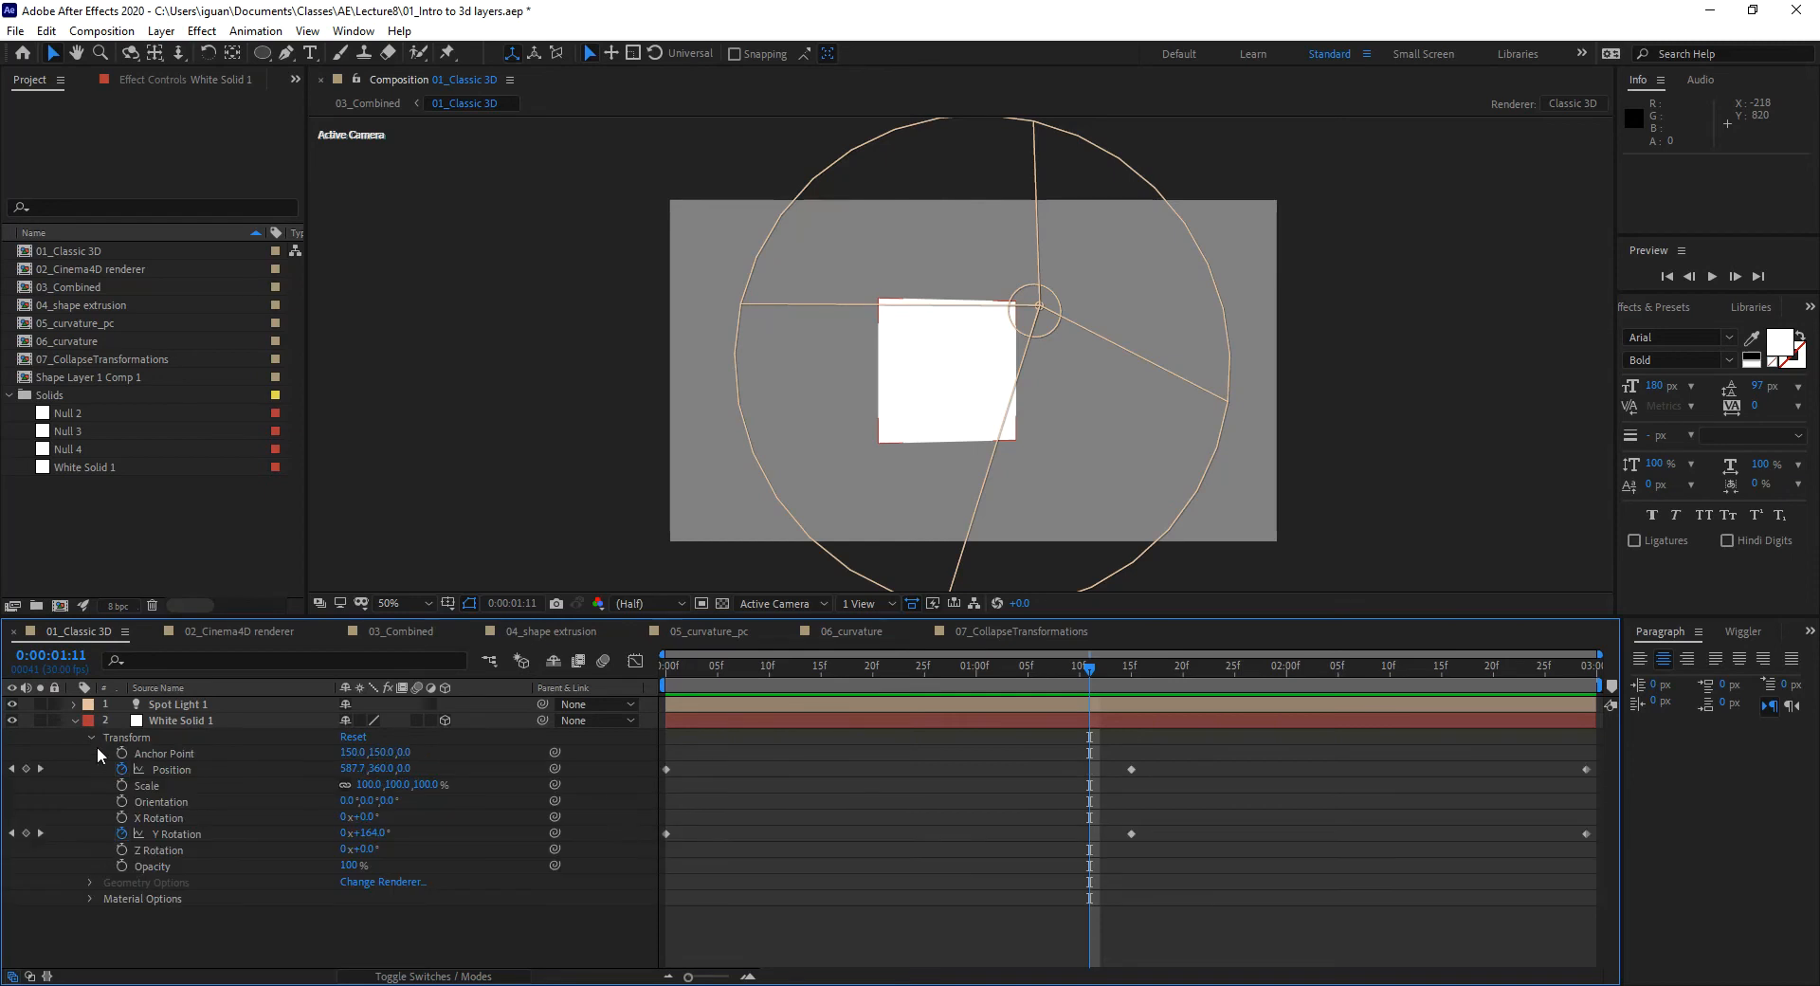
{"action": "left_click", "coordinate": [89, 737]}
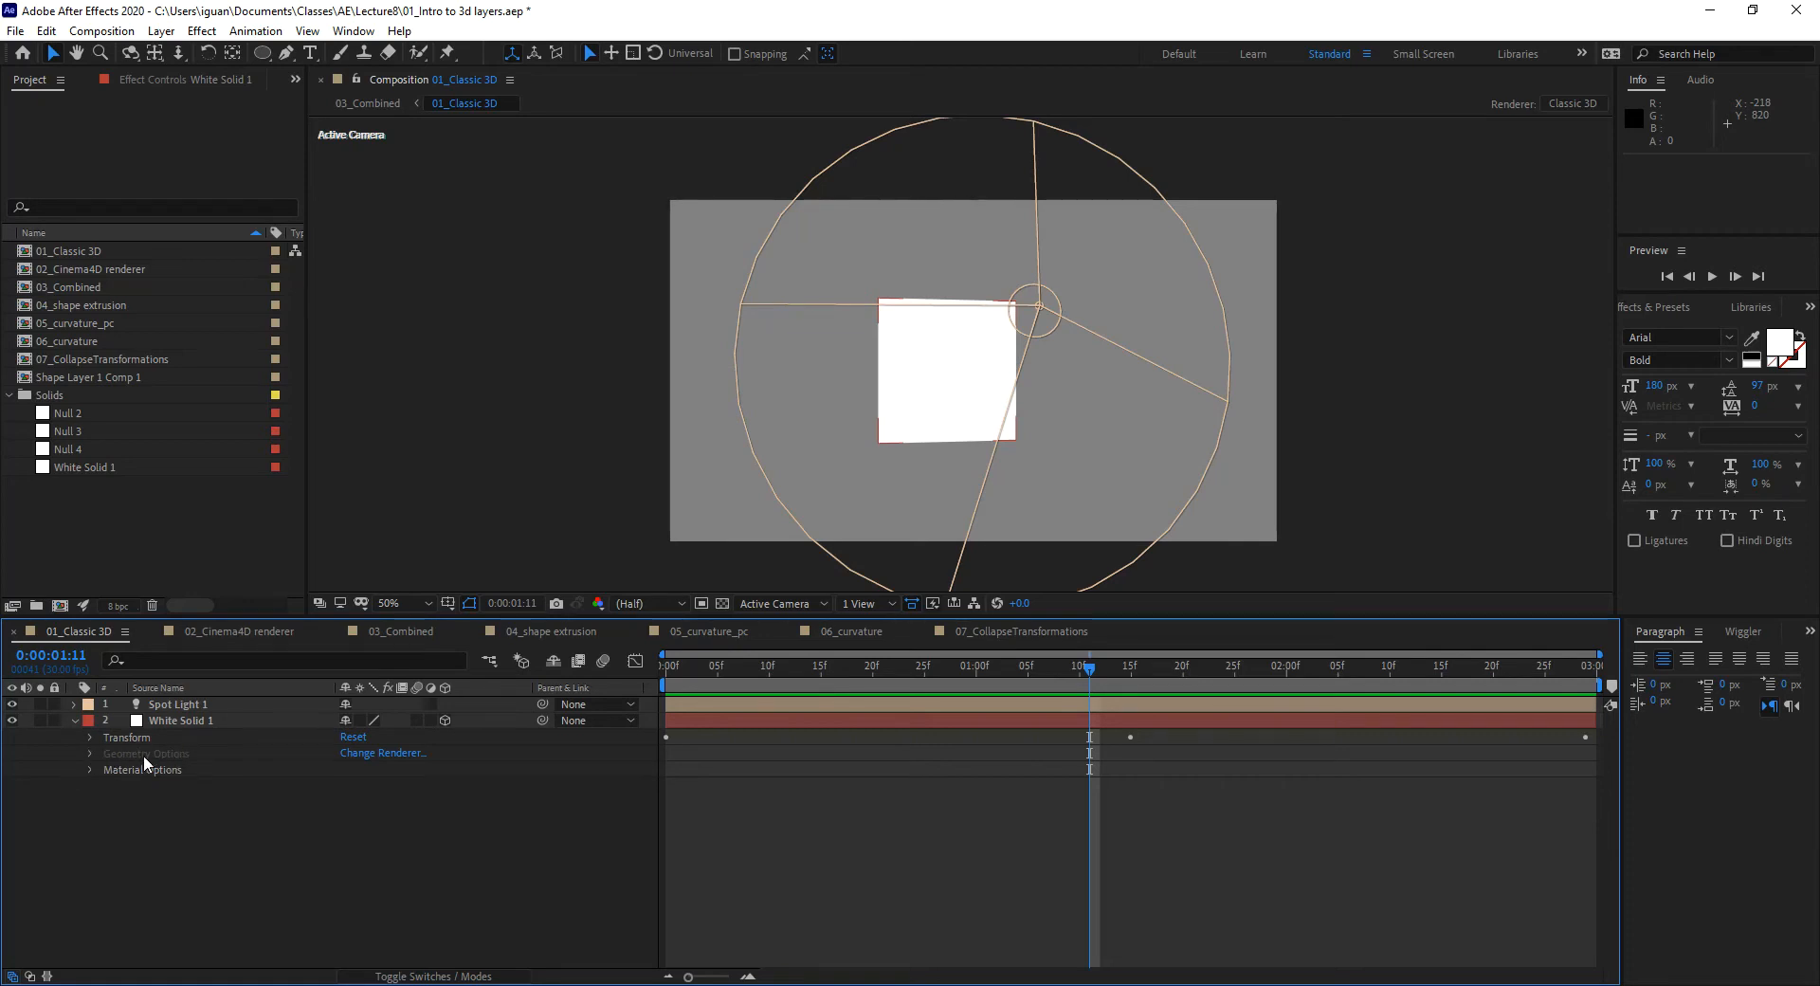
{"action": "left_click", "coordinate": [91, 770]}
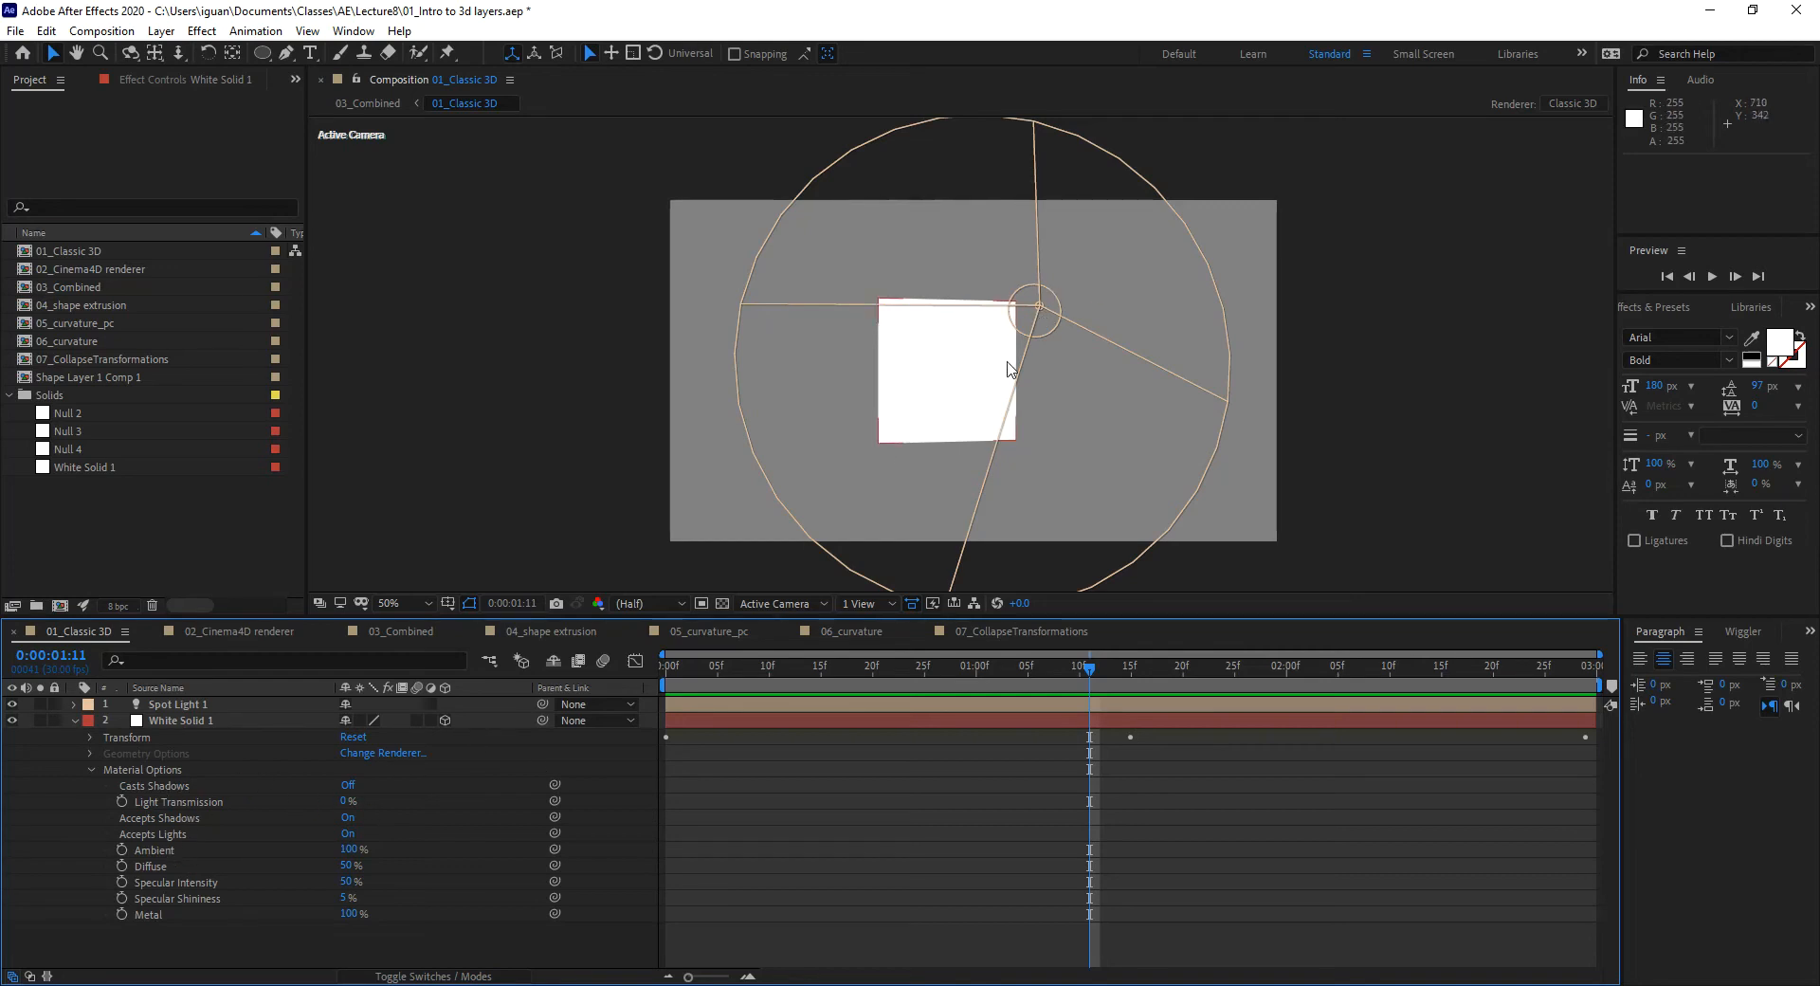
Step: Scrub to 0:00:01:22 to watch the lighting change, then collapse White Solid 1
{"action": "left_click_drag", "start_coordinate": [778, 671], "coordinate": [945, 682]}
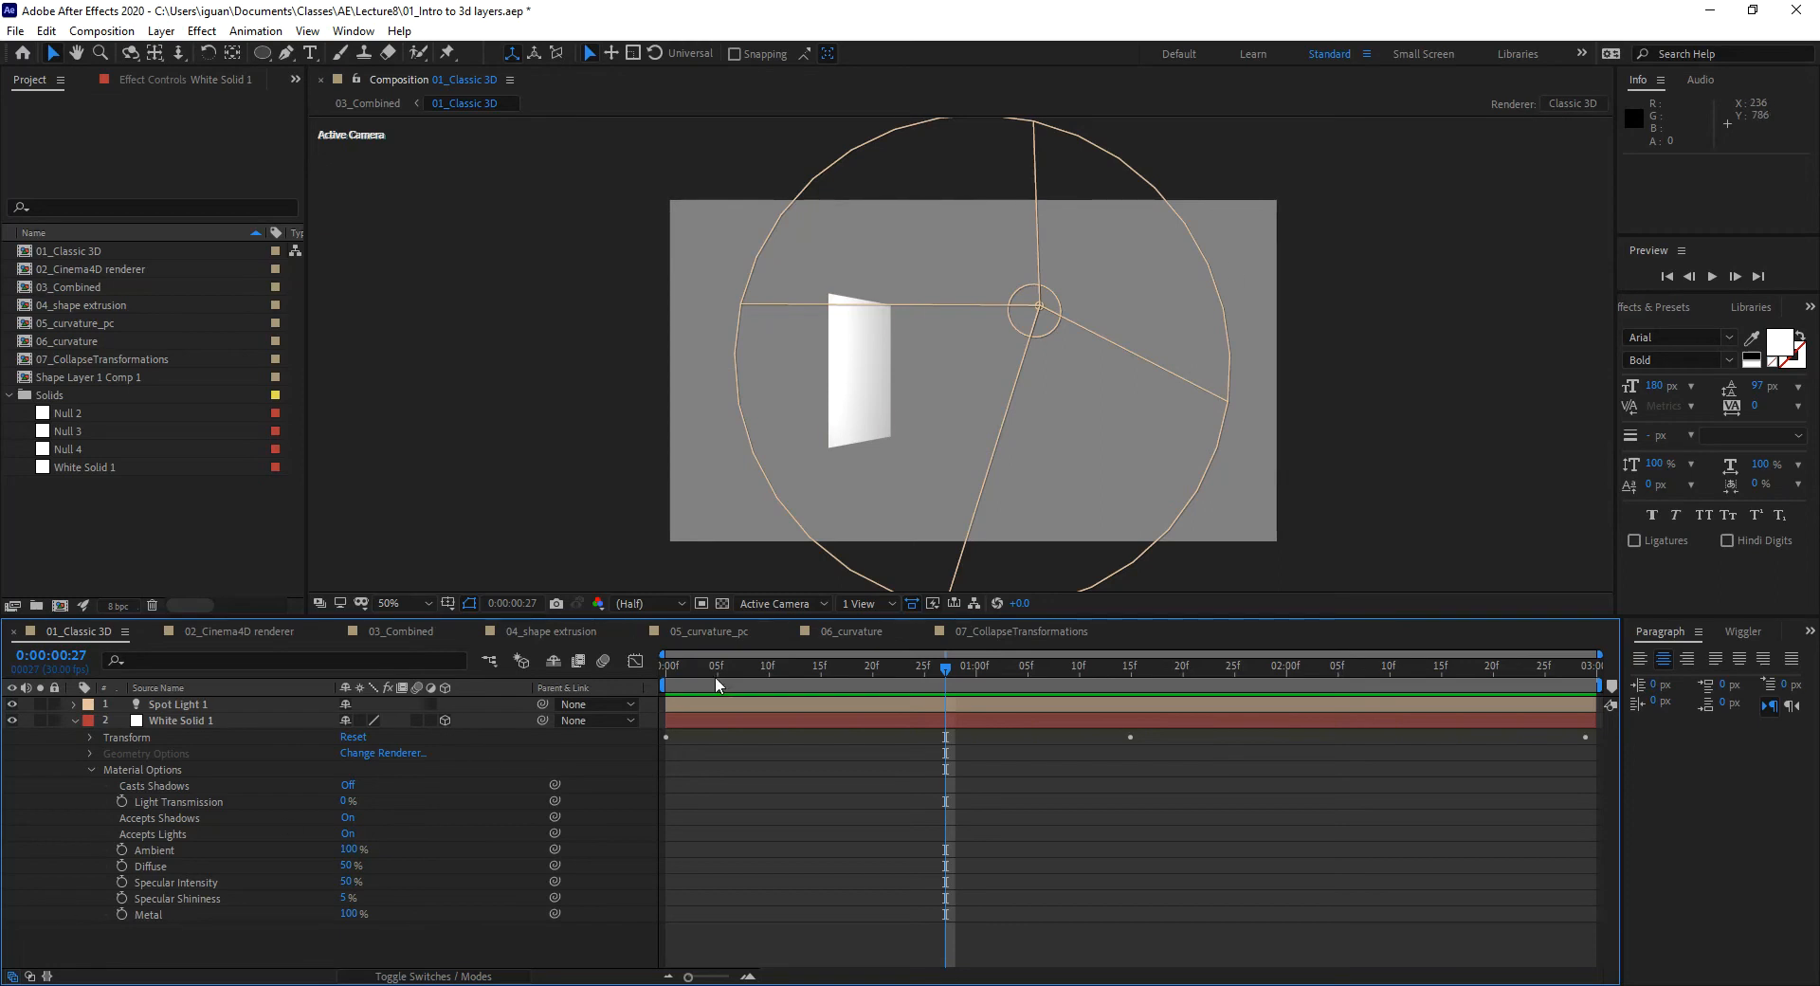
{"action": "left_click", "coordinate": [903, 671]}
{"action": "left_click_drag", "start_coordinate": [903, 680], "coordinate": [1204, 726]}
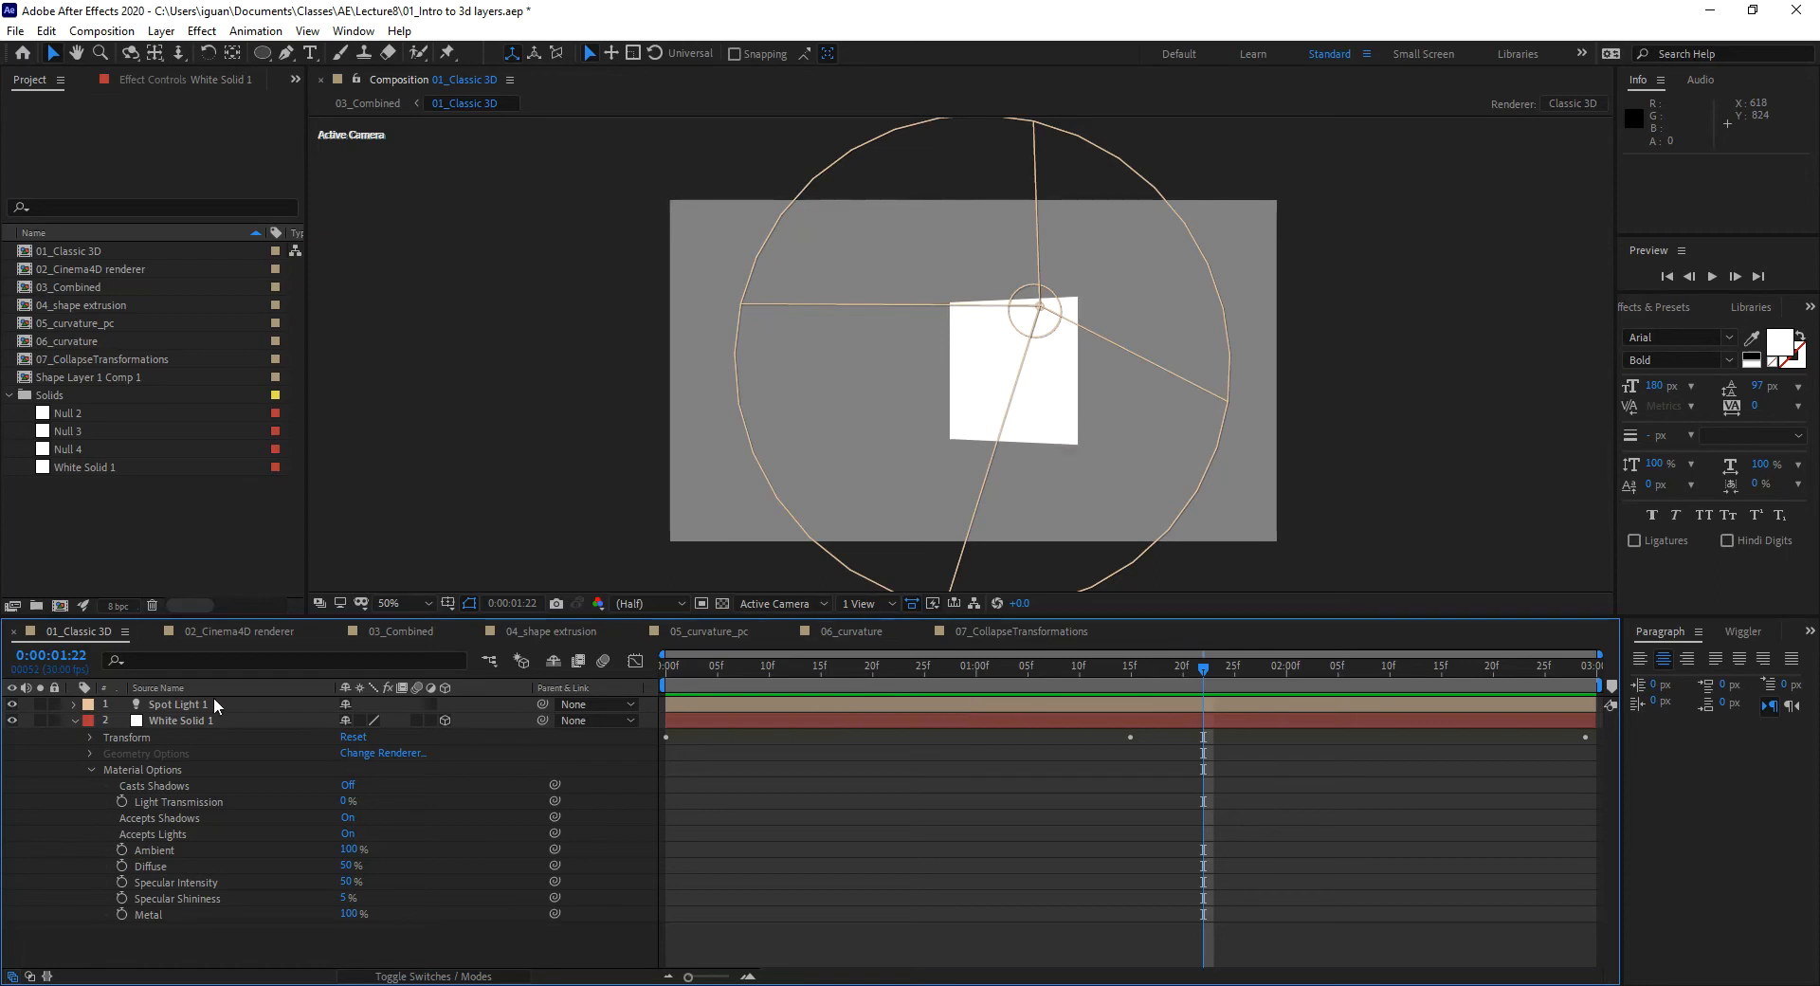
{"action": "left_click", "coordinate": [75, 720]}
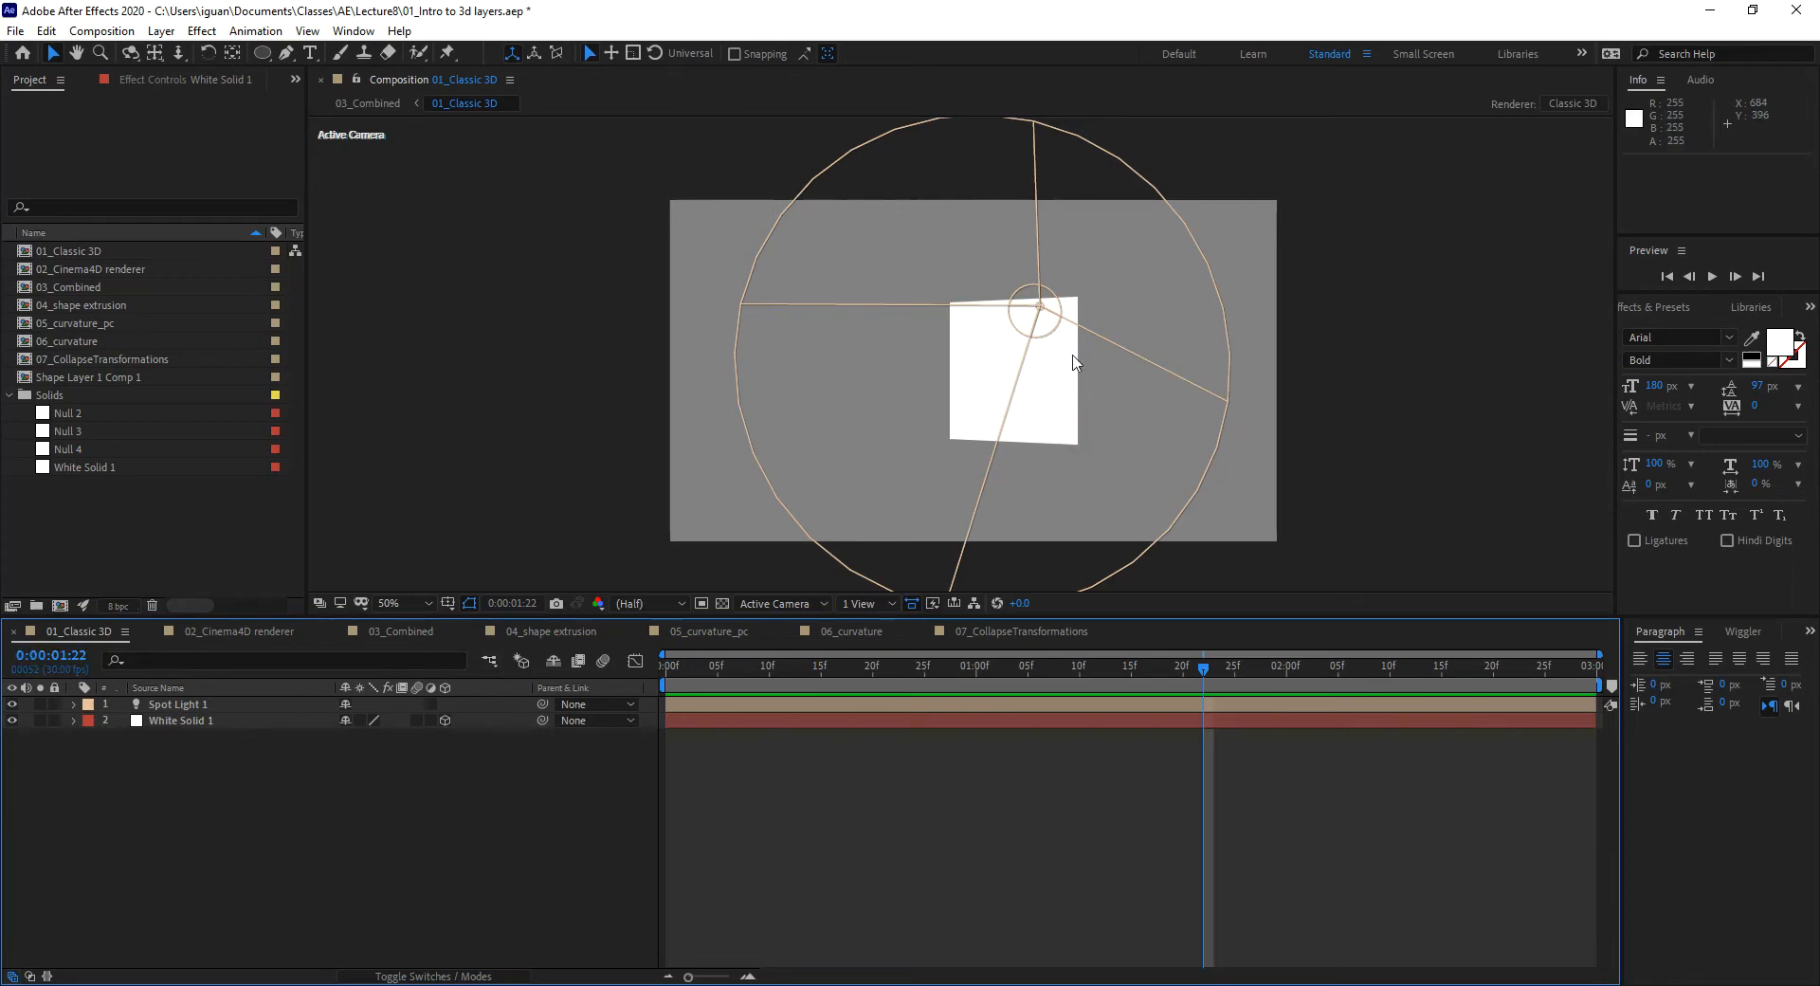
Step: Open and cancel the composition's renderer settings twice, collapsing Material Options between
{"action": "left_click", "coordinate": [1571, 106]}
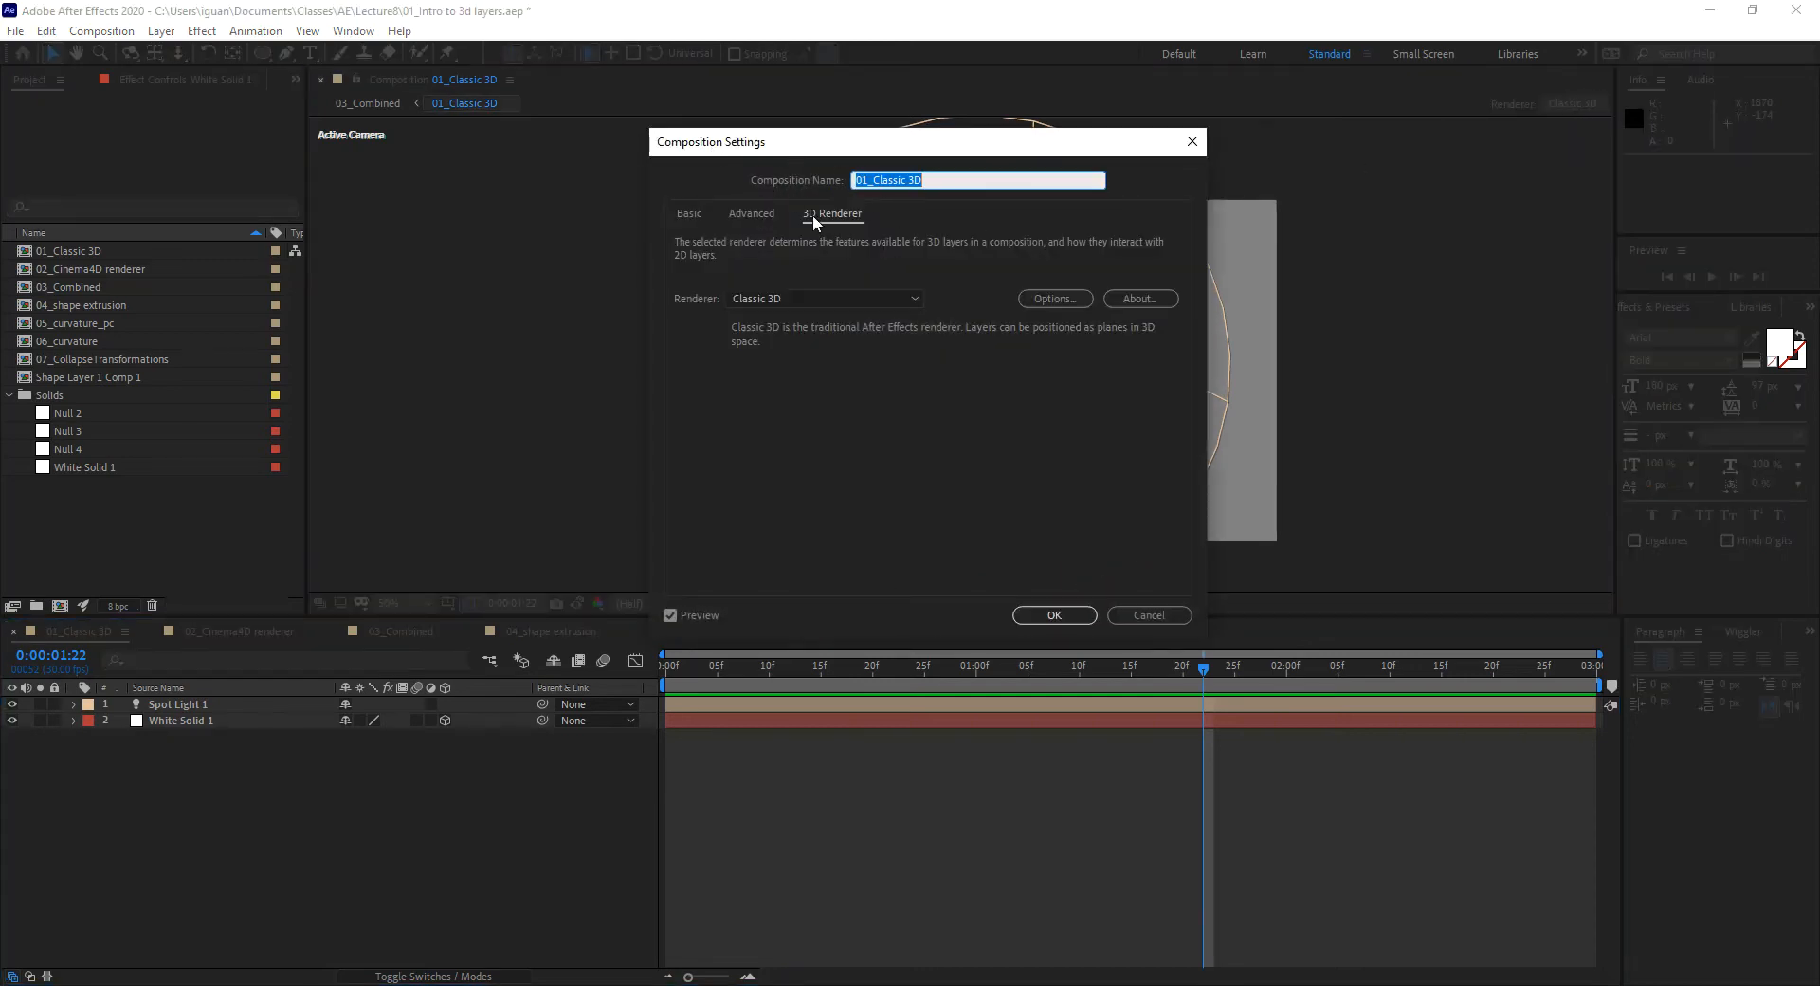
{"action": "left_click", "coordinate": [1136, 612]}
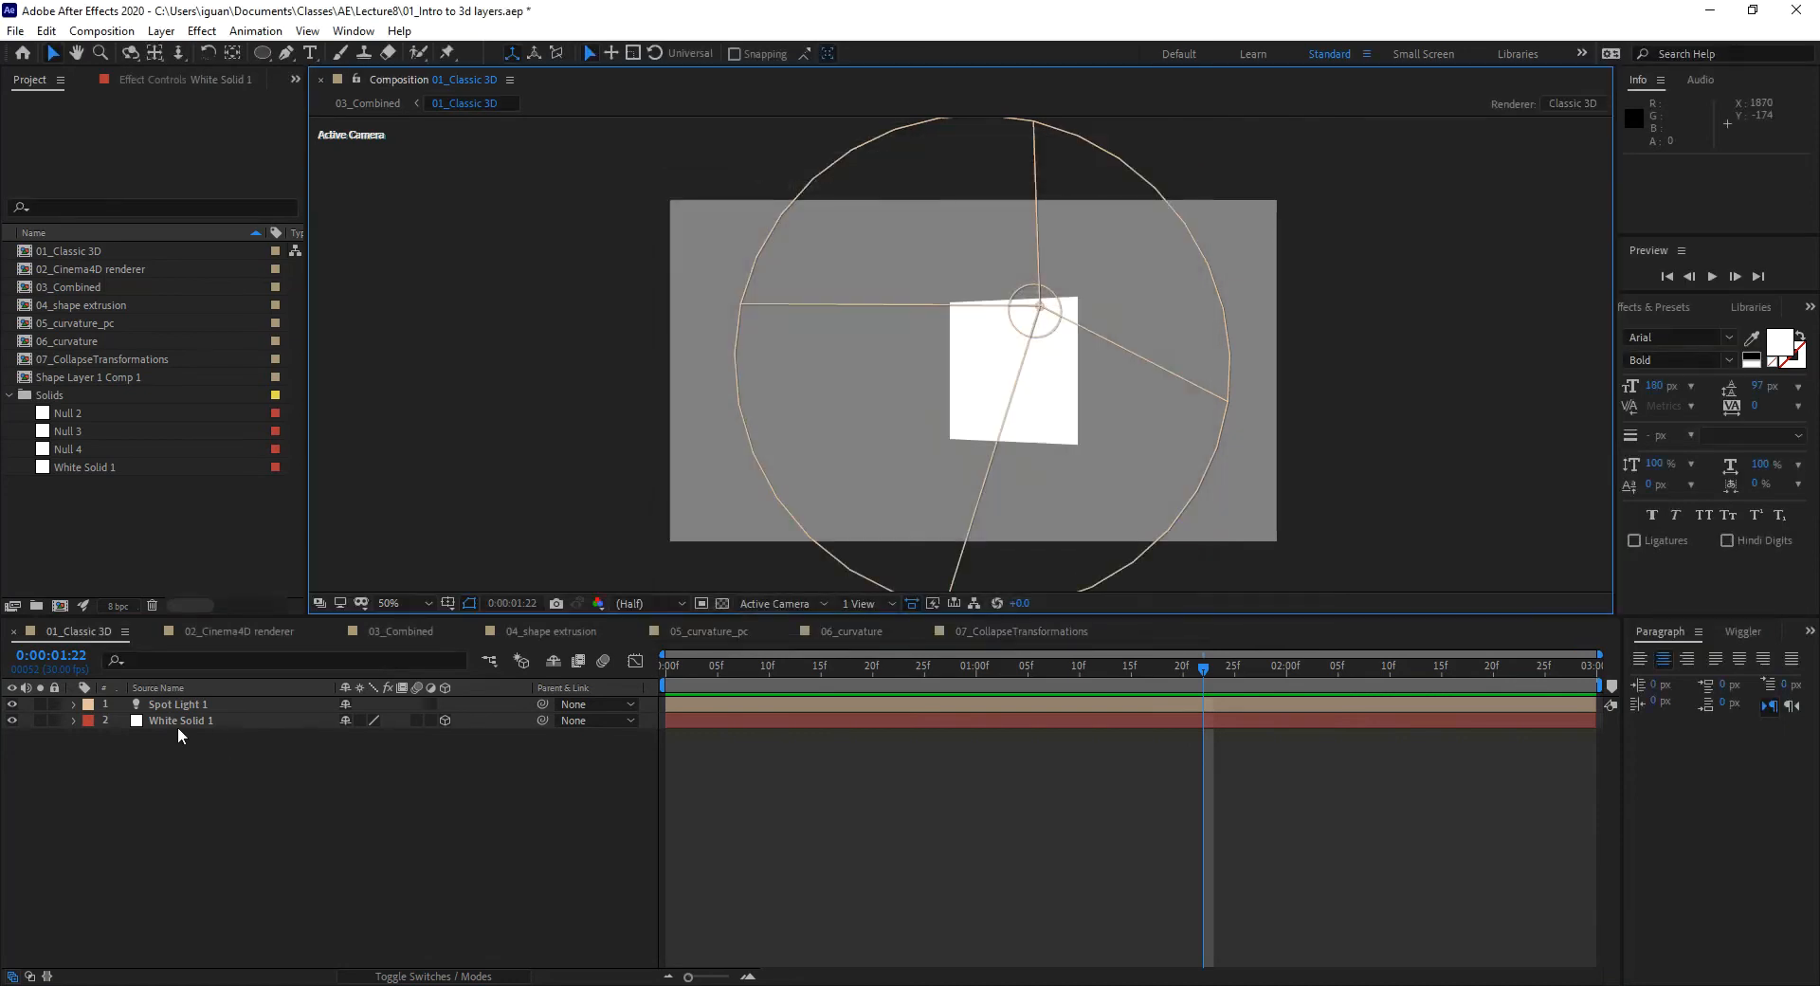
{"action": "left_click", "coordinate": [74, 721]}
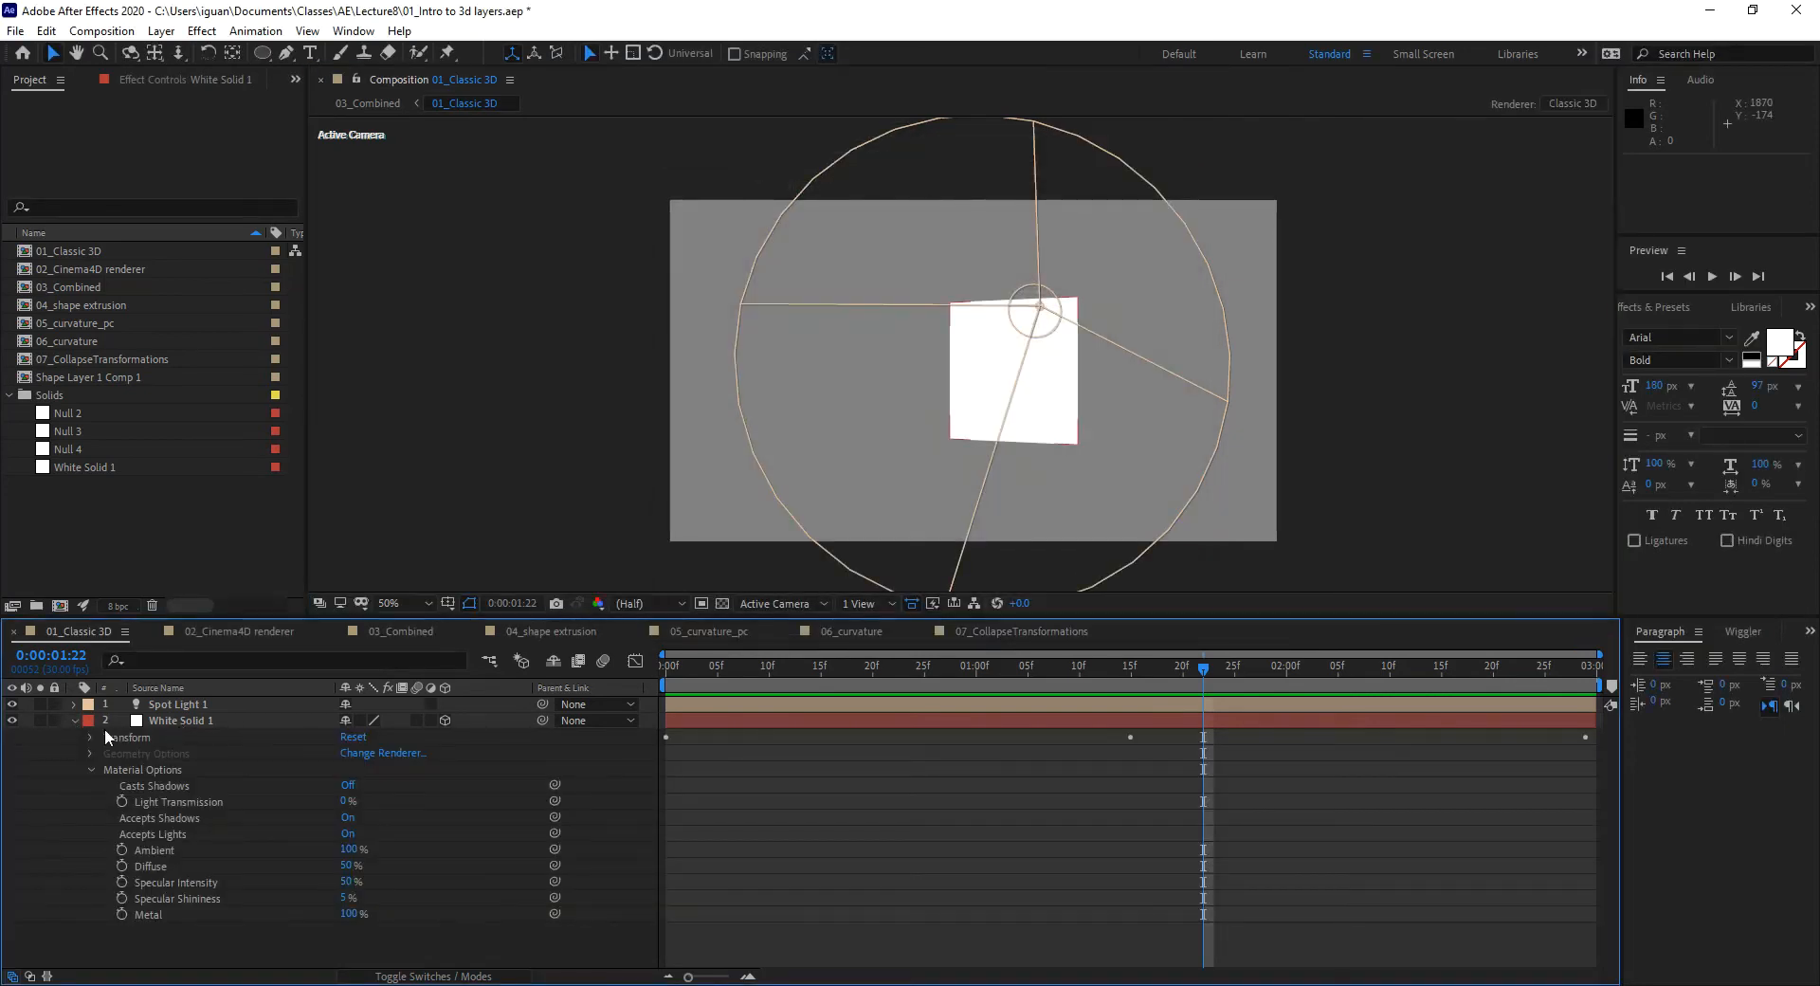
{"action": "left_click", "coordinate": [90, 770]}
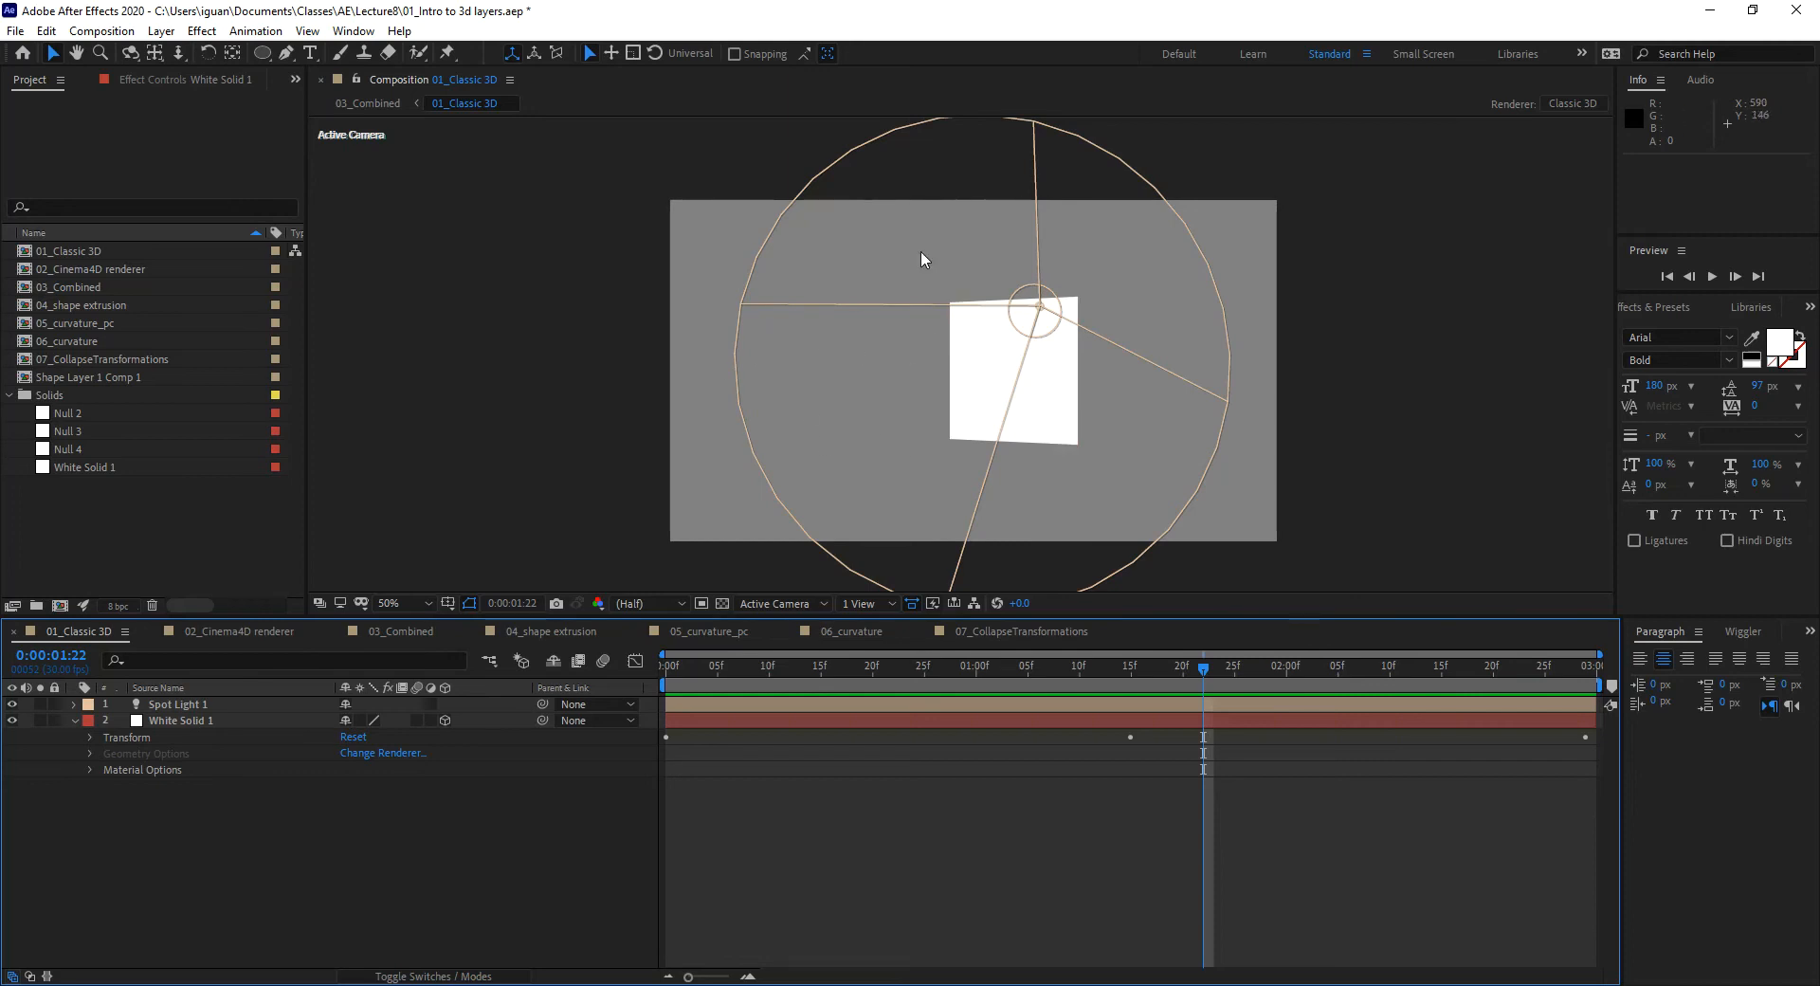
{"action": "left_click", "coordinate": [381, 753]}
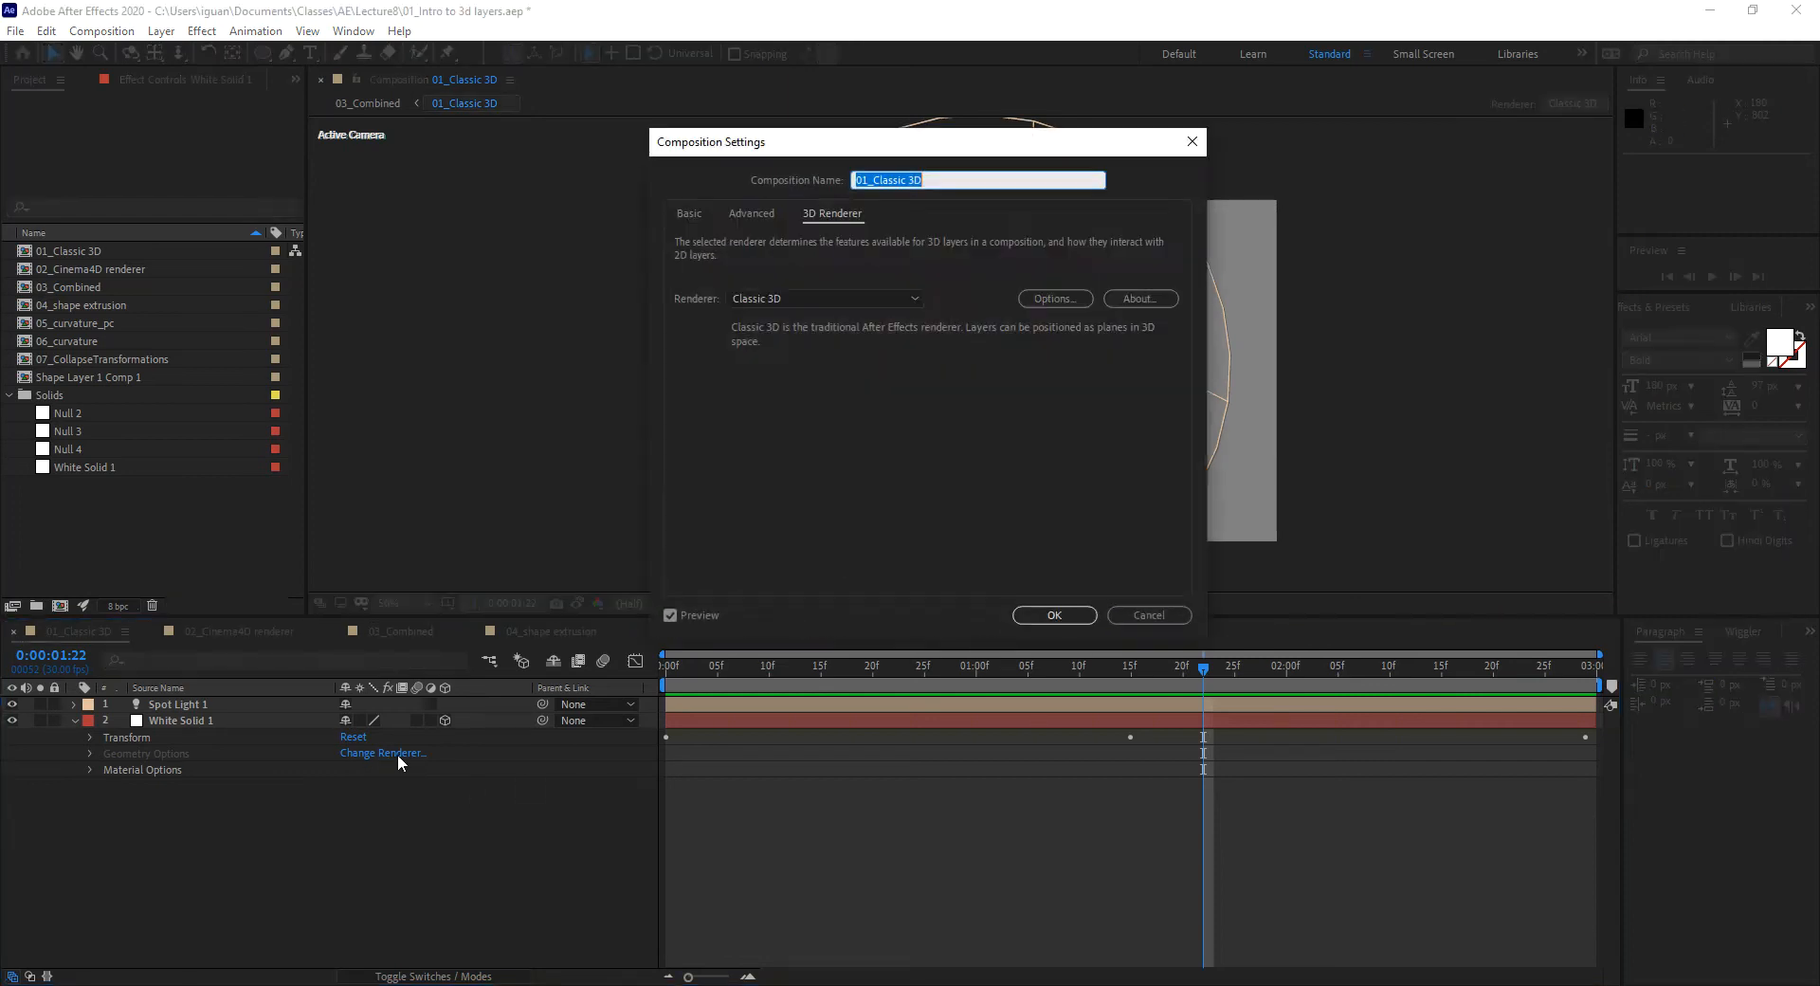
{"action": "left_click", "coordinate": [1147, 615]}
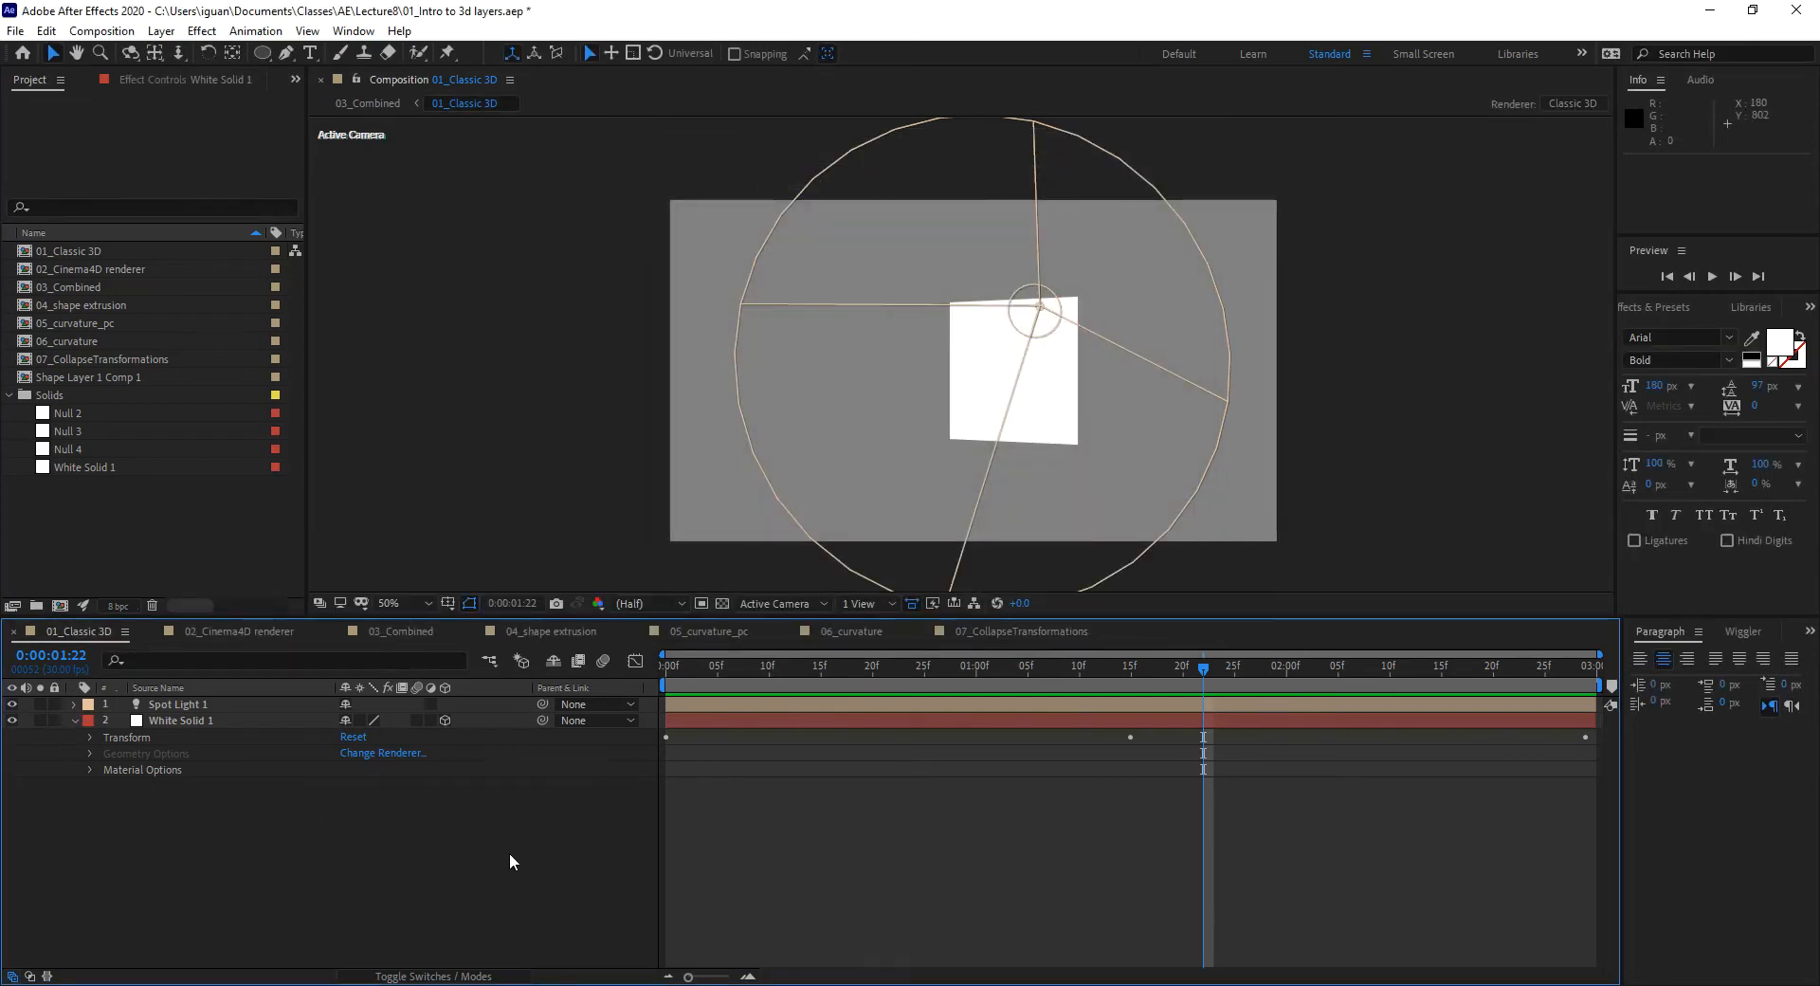
Step: Open Composition Settings with Ctrl+K and list the 3D Renderer tab's renderers
{"action": "key", "text": "ctrl+k"}
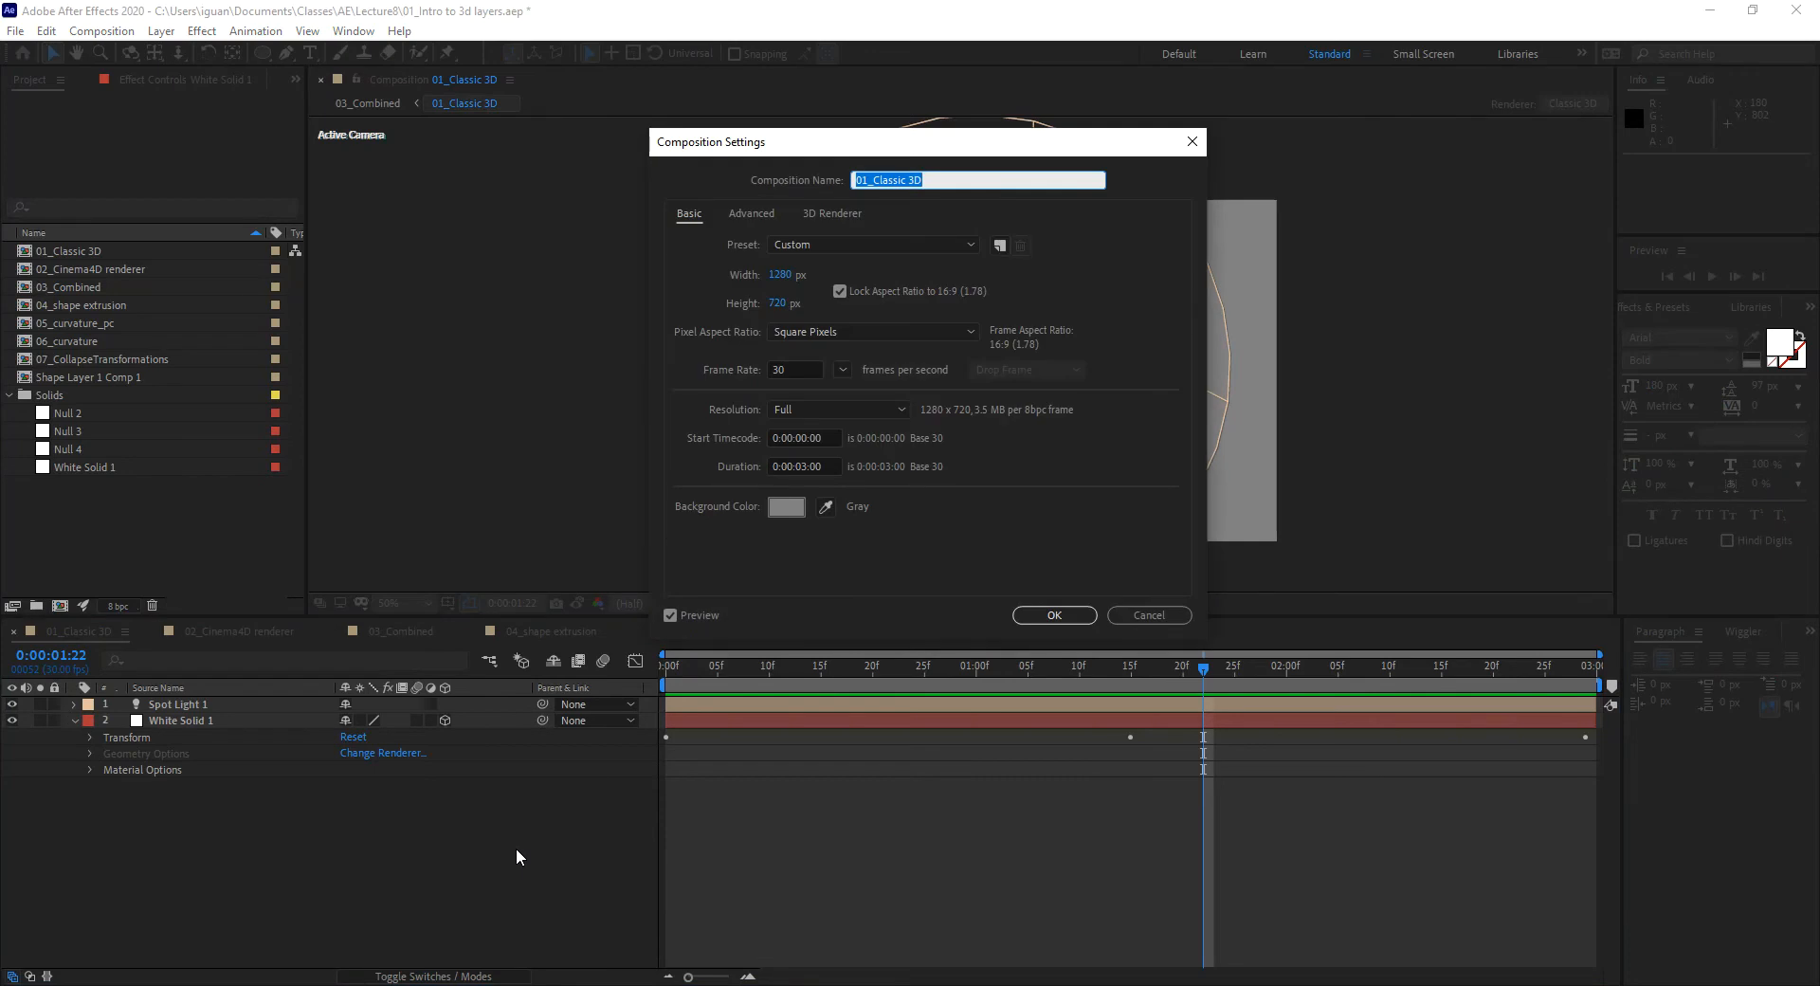
{"action": "left_click", "coordinate": [840, 214]}
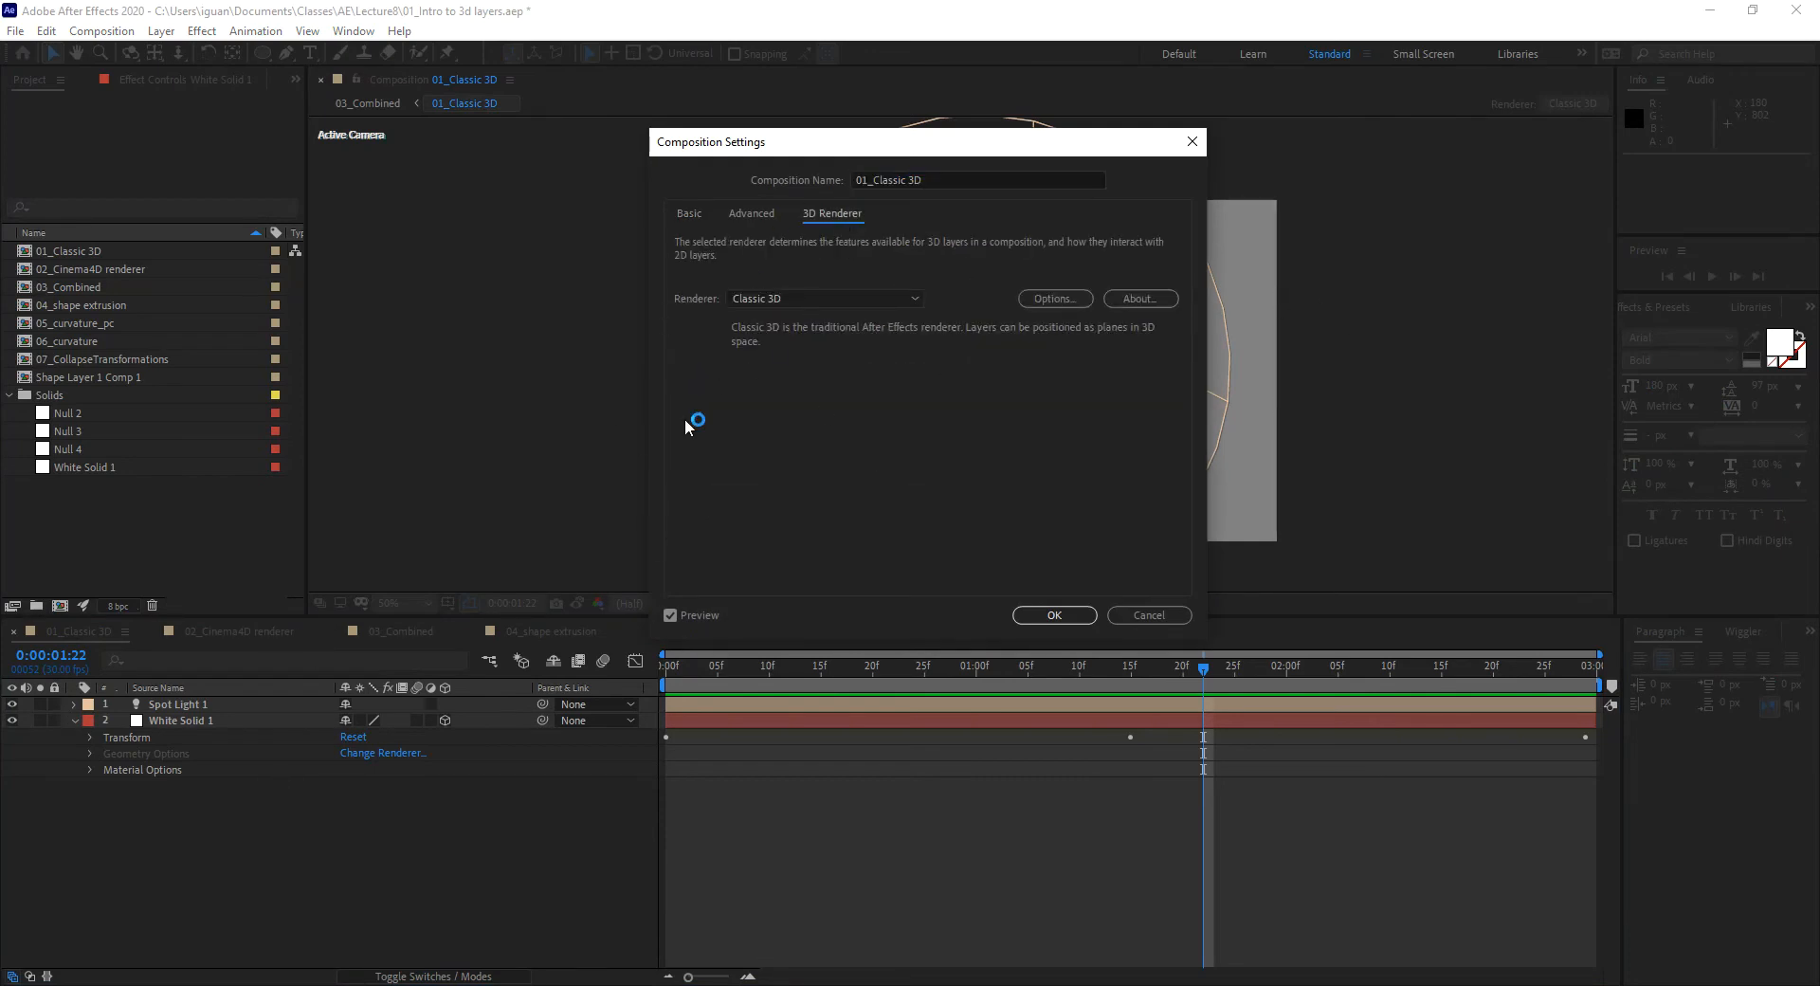
{"action": "left_click", "coordinate": [863, 298]}
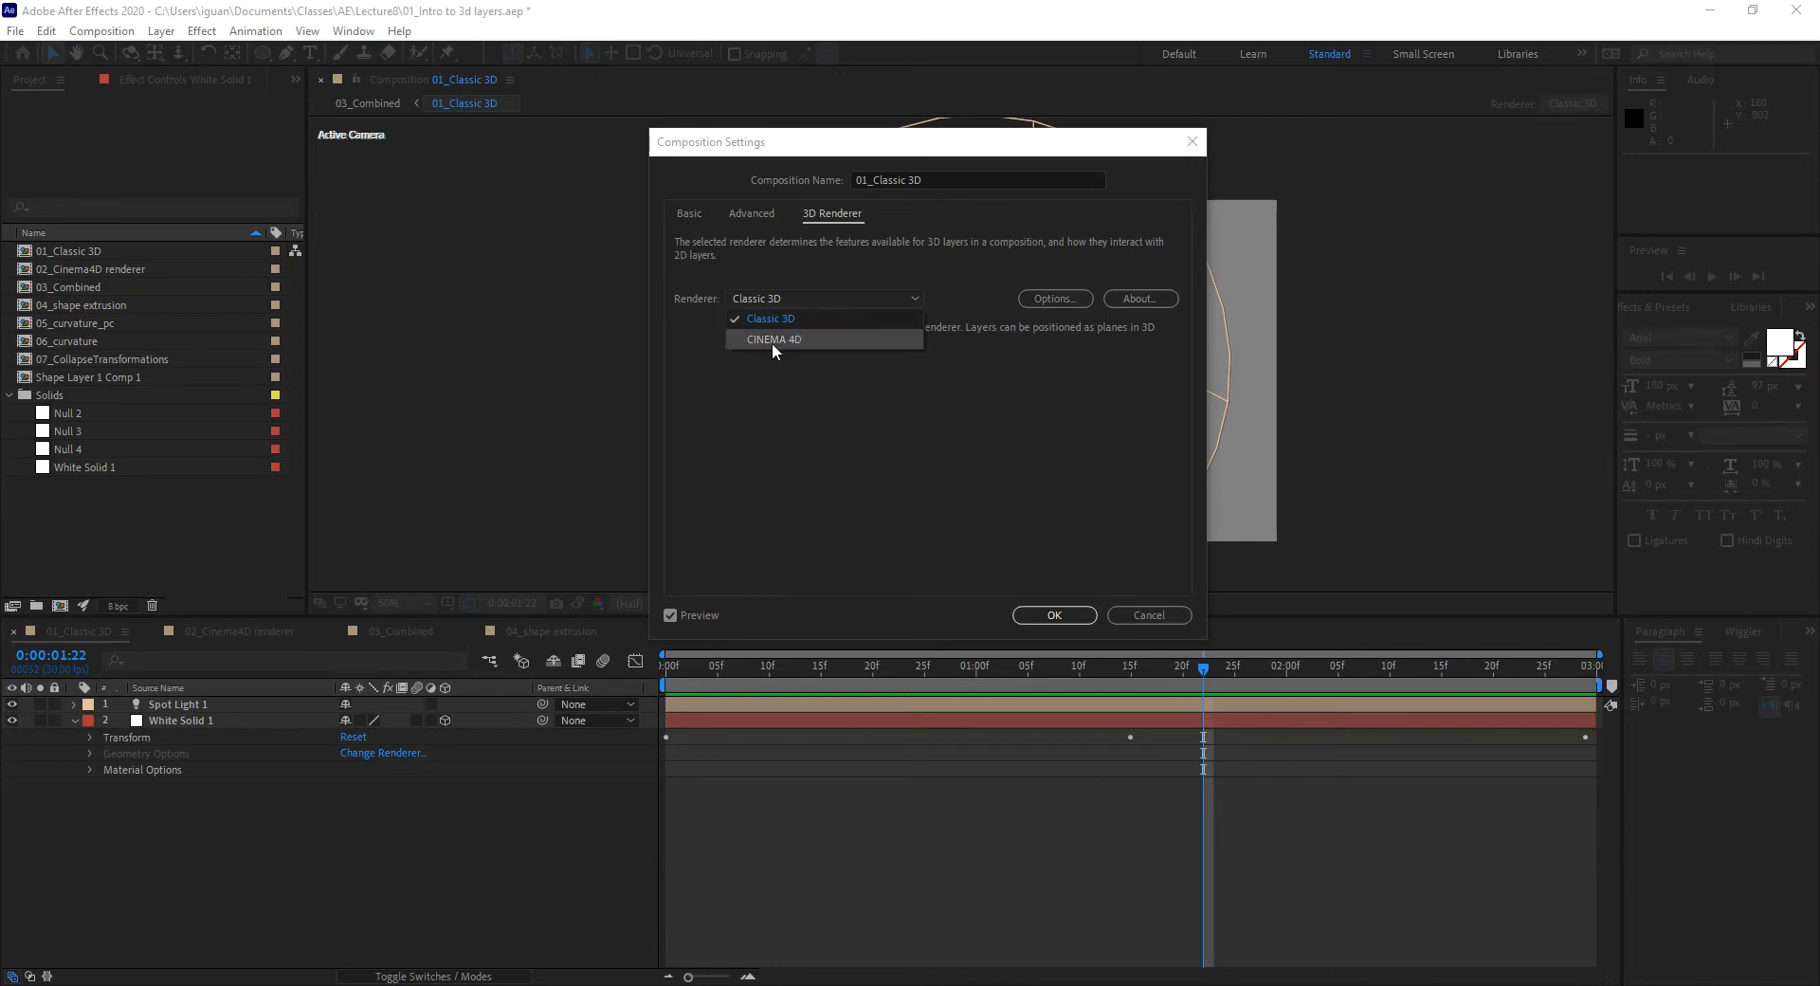
Step: Pick CINEMA 4D to browse its feature lists, then cancel to keep Classic 3D
{"action": "left_click", "coordinate": [867, 343]}
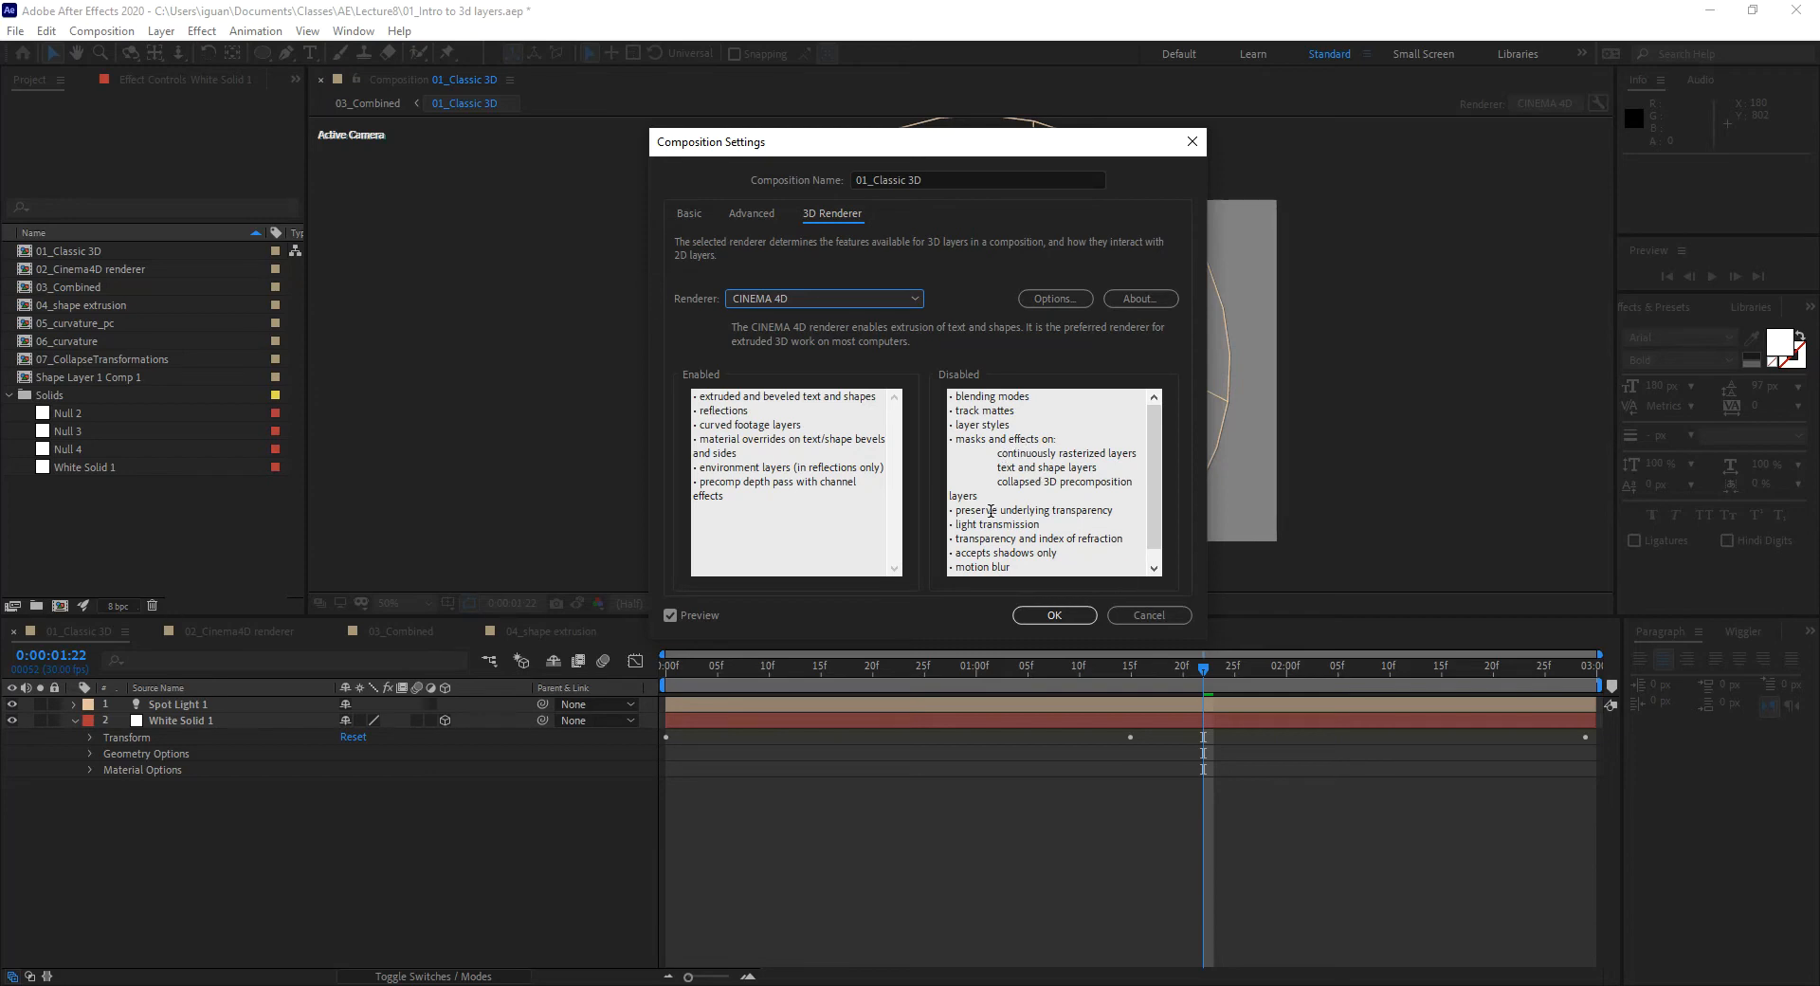
{"action": "scroll", "coordinate": [1100, 478], "scroll_direction": "down", "scroll_amount": 1}
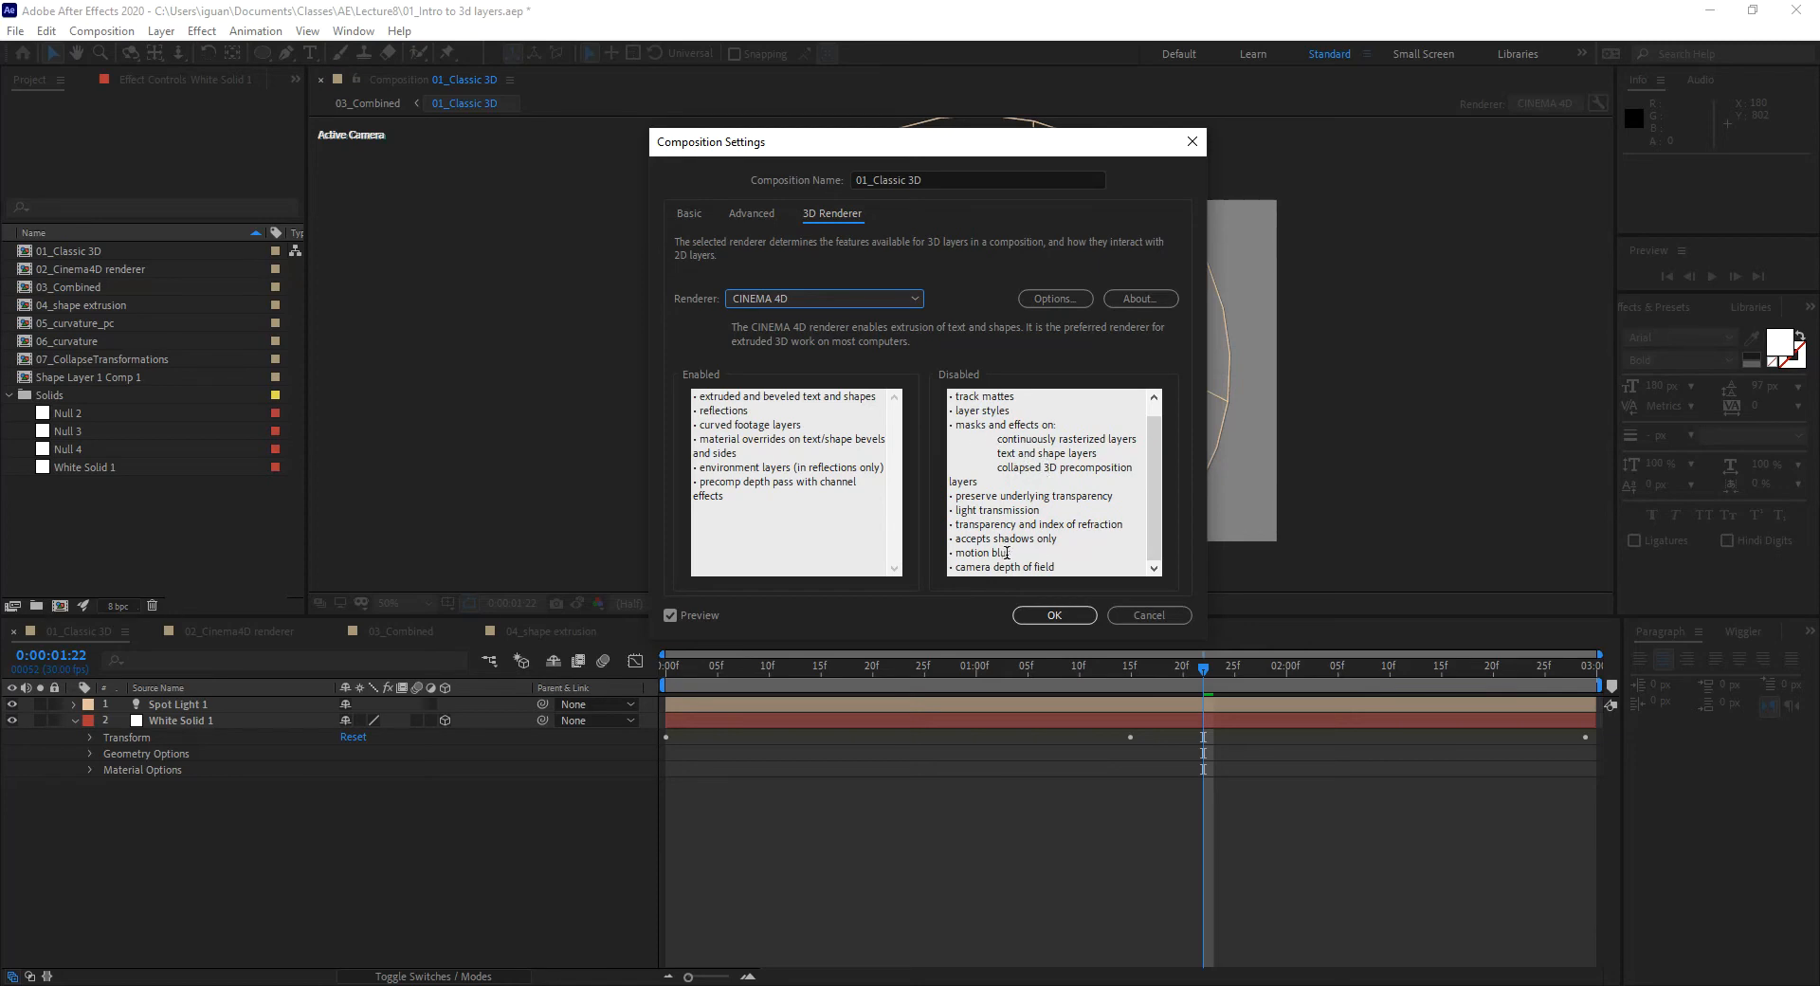
{"action": "left_click_drag", "start_coordinate": [1066, 567], "coordinate": [949, 552]}
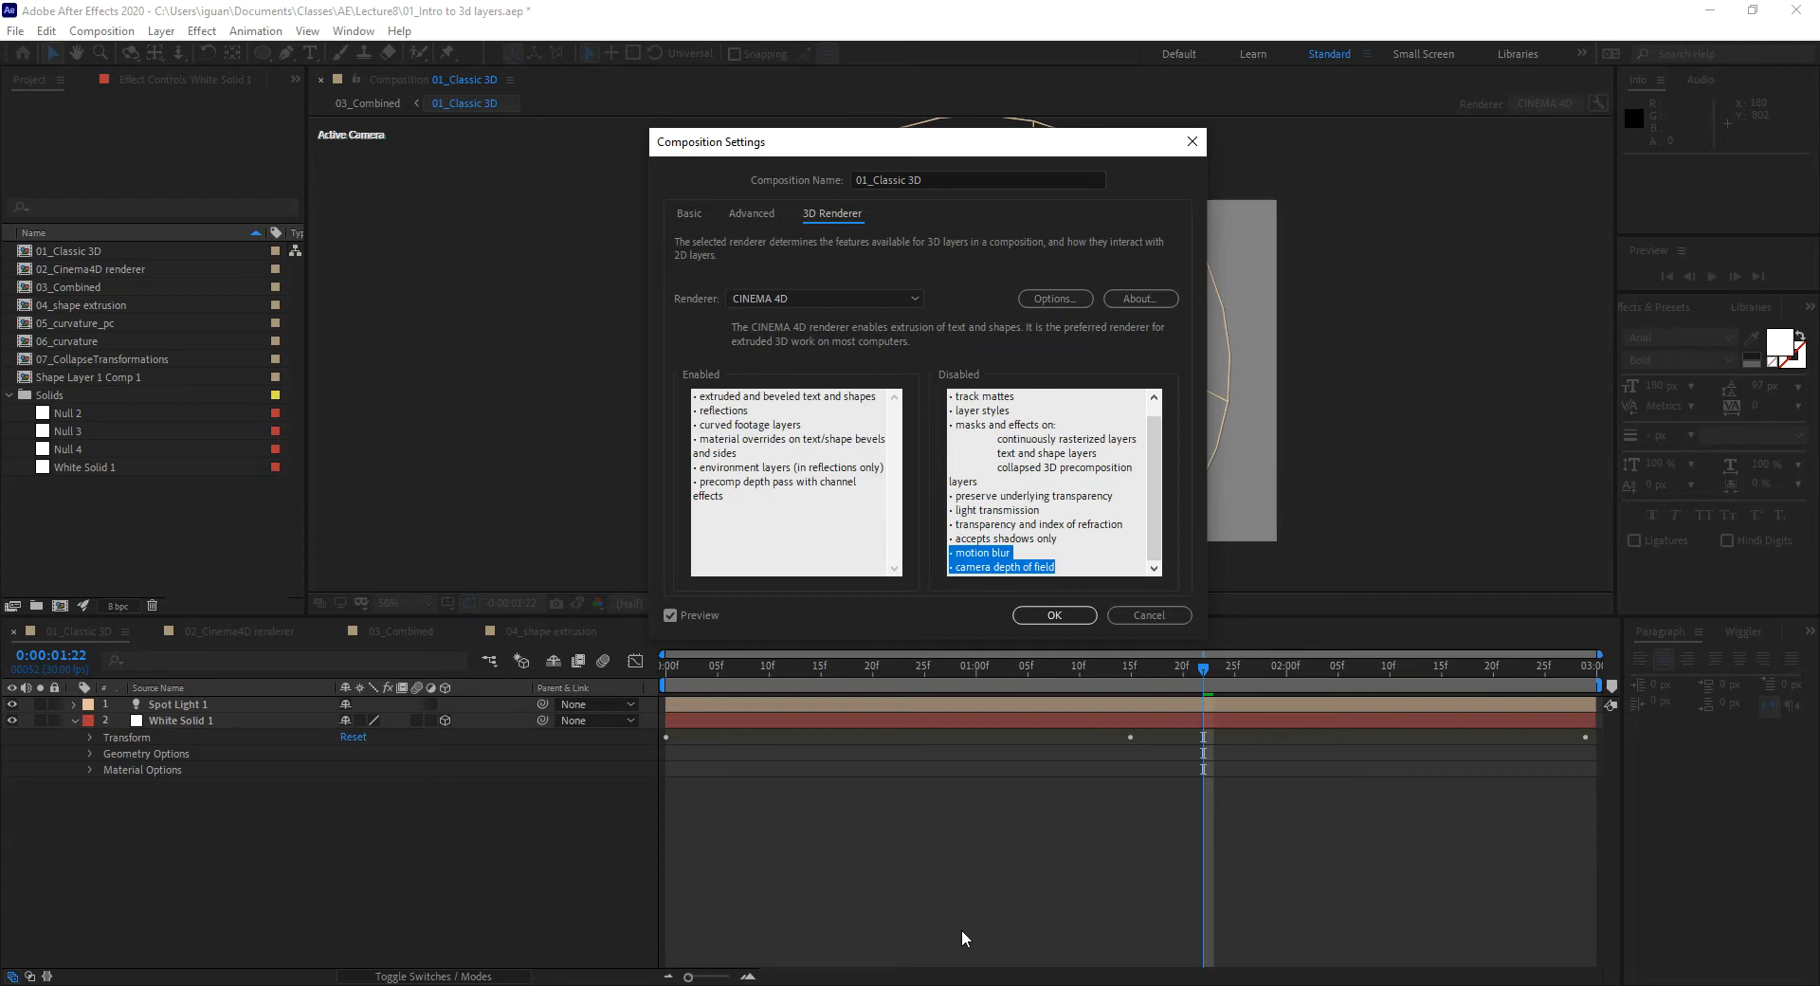
{"action": "left_click", "coordinate": [1150, 615]}
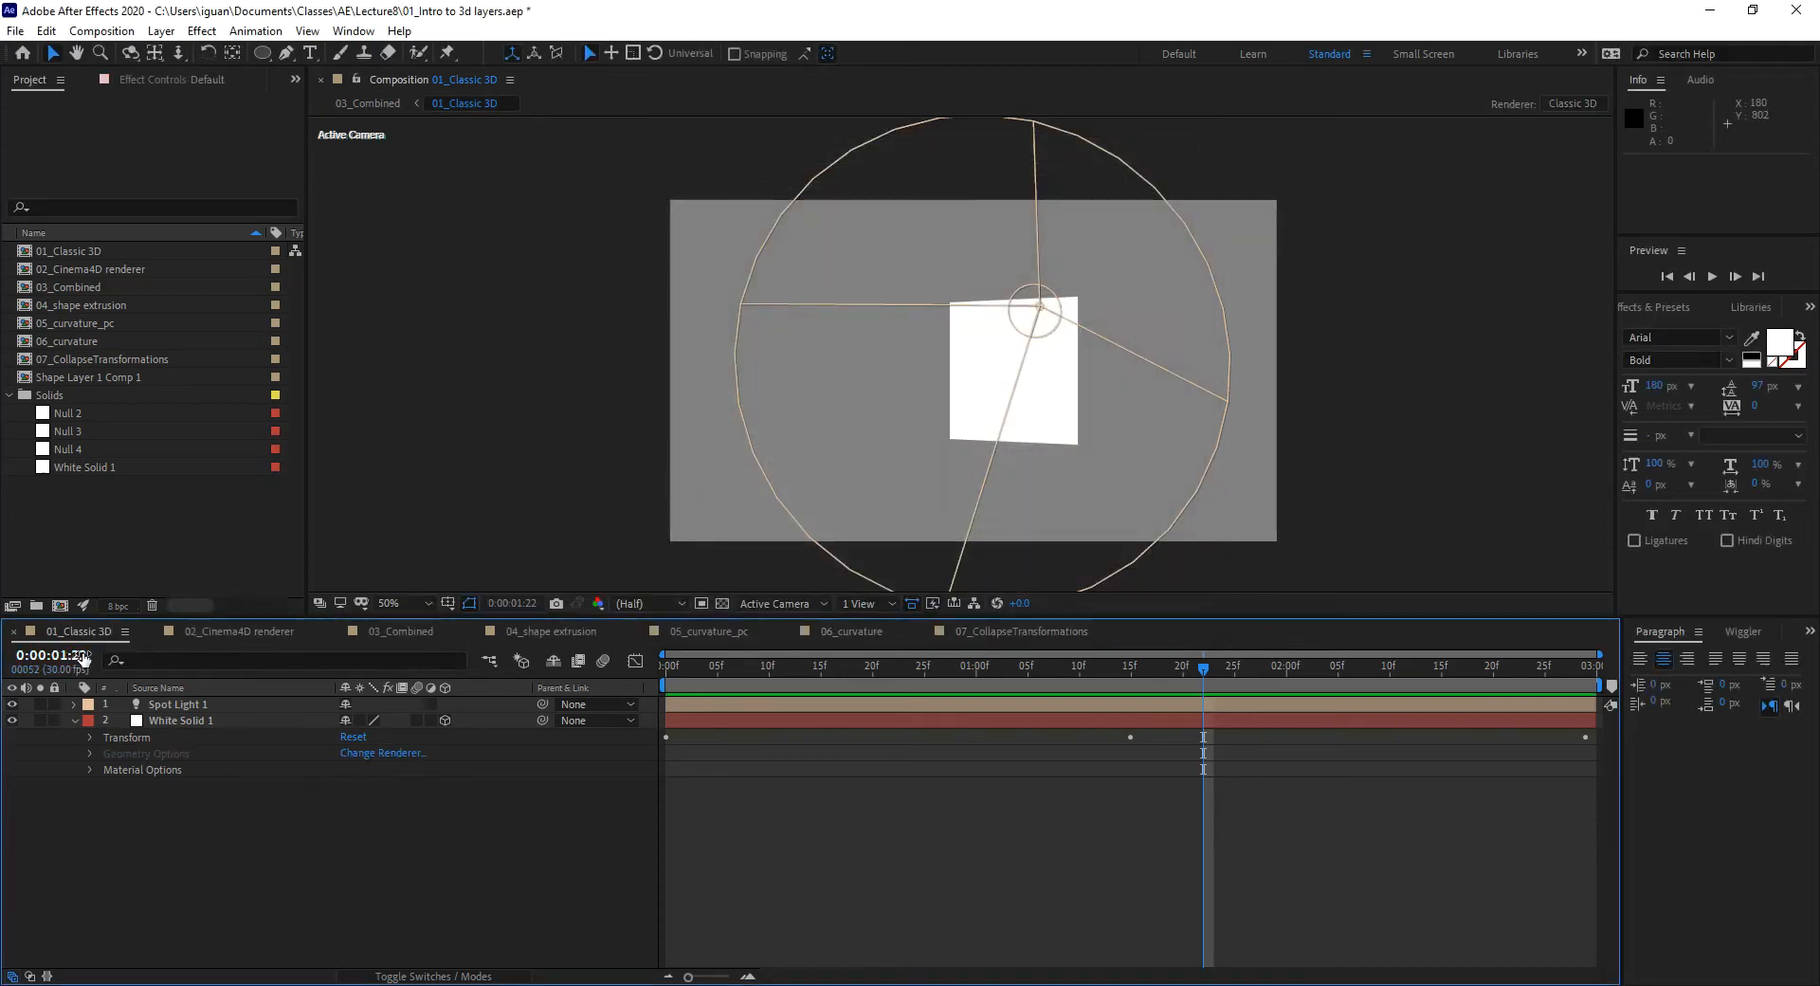
{"action": "left_click", "coordinate": [237, 631]}
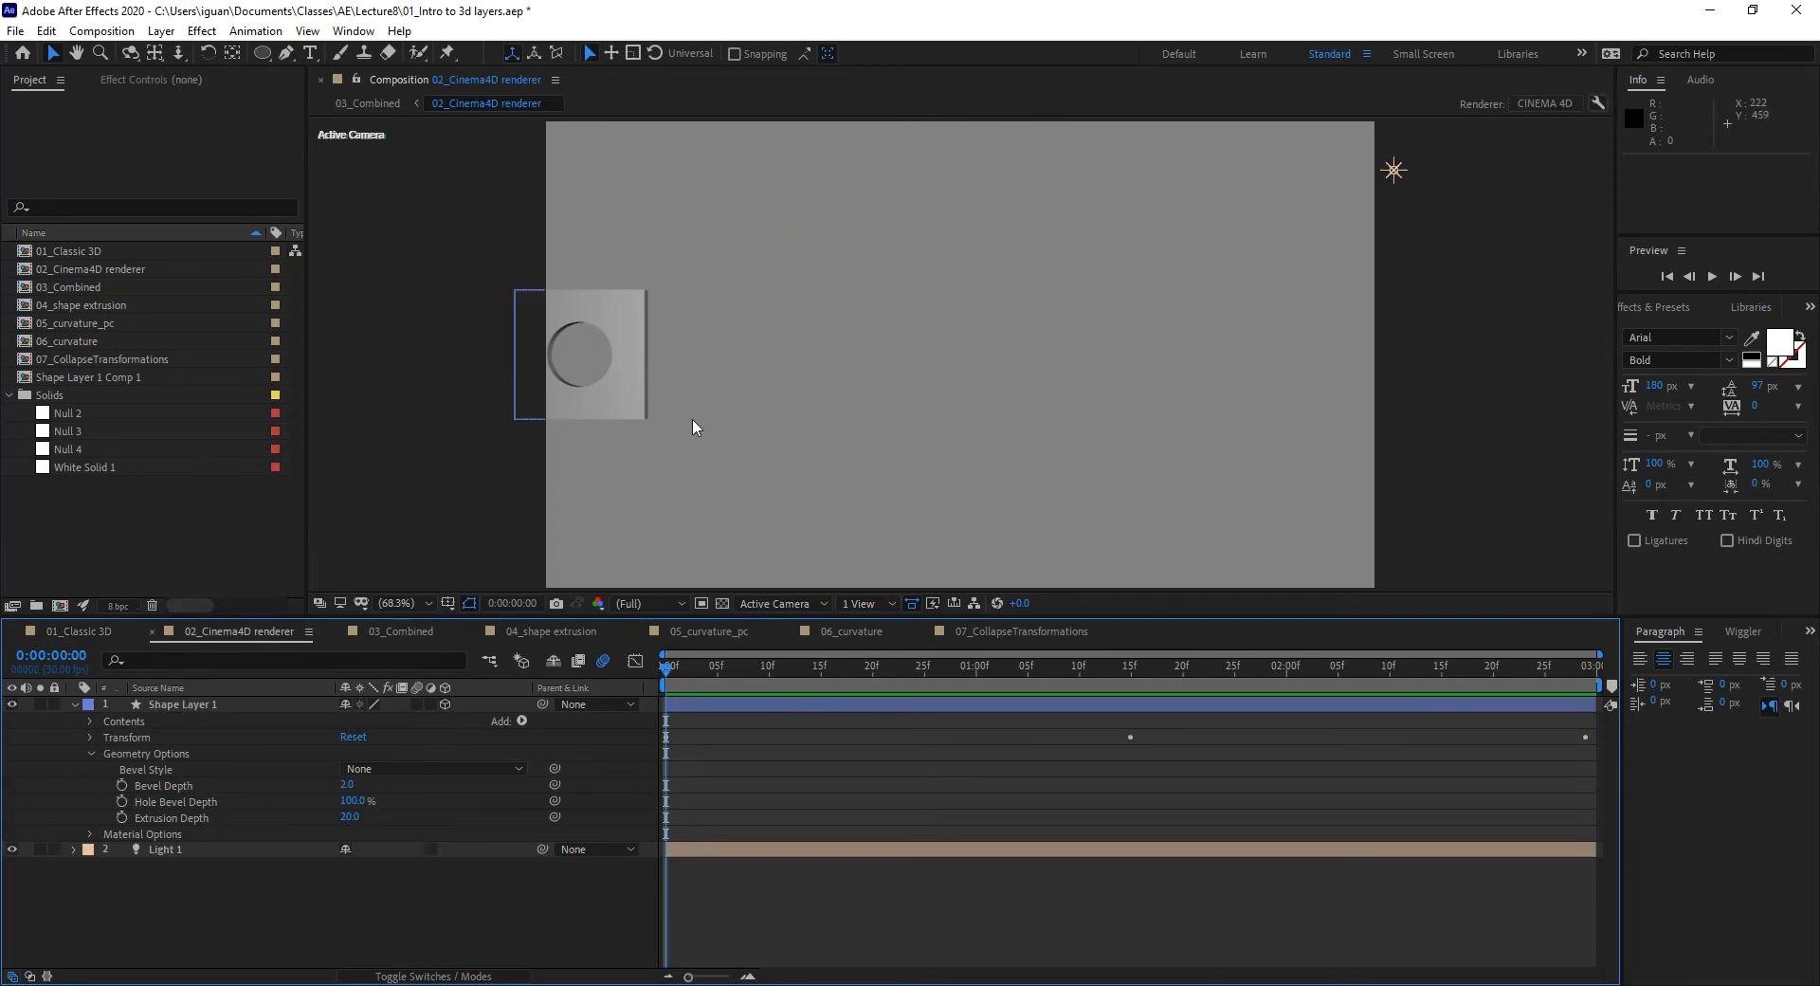
{"action": "left_click_drag", "start_coordinate": [728, 667], "coordinate": [819, 685]}
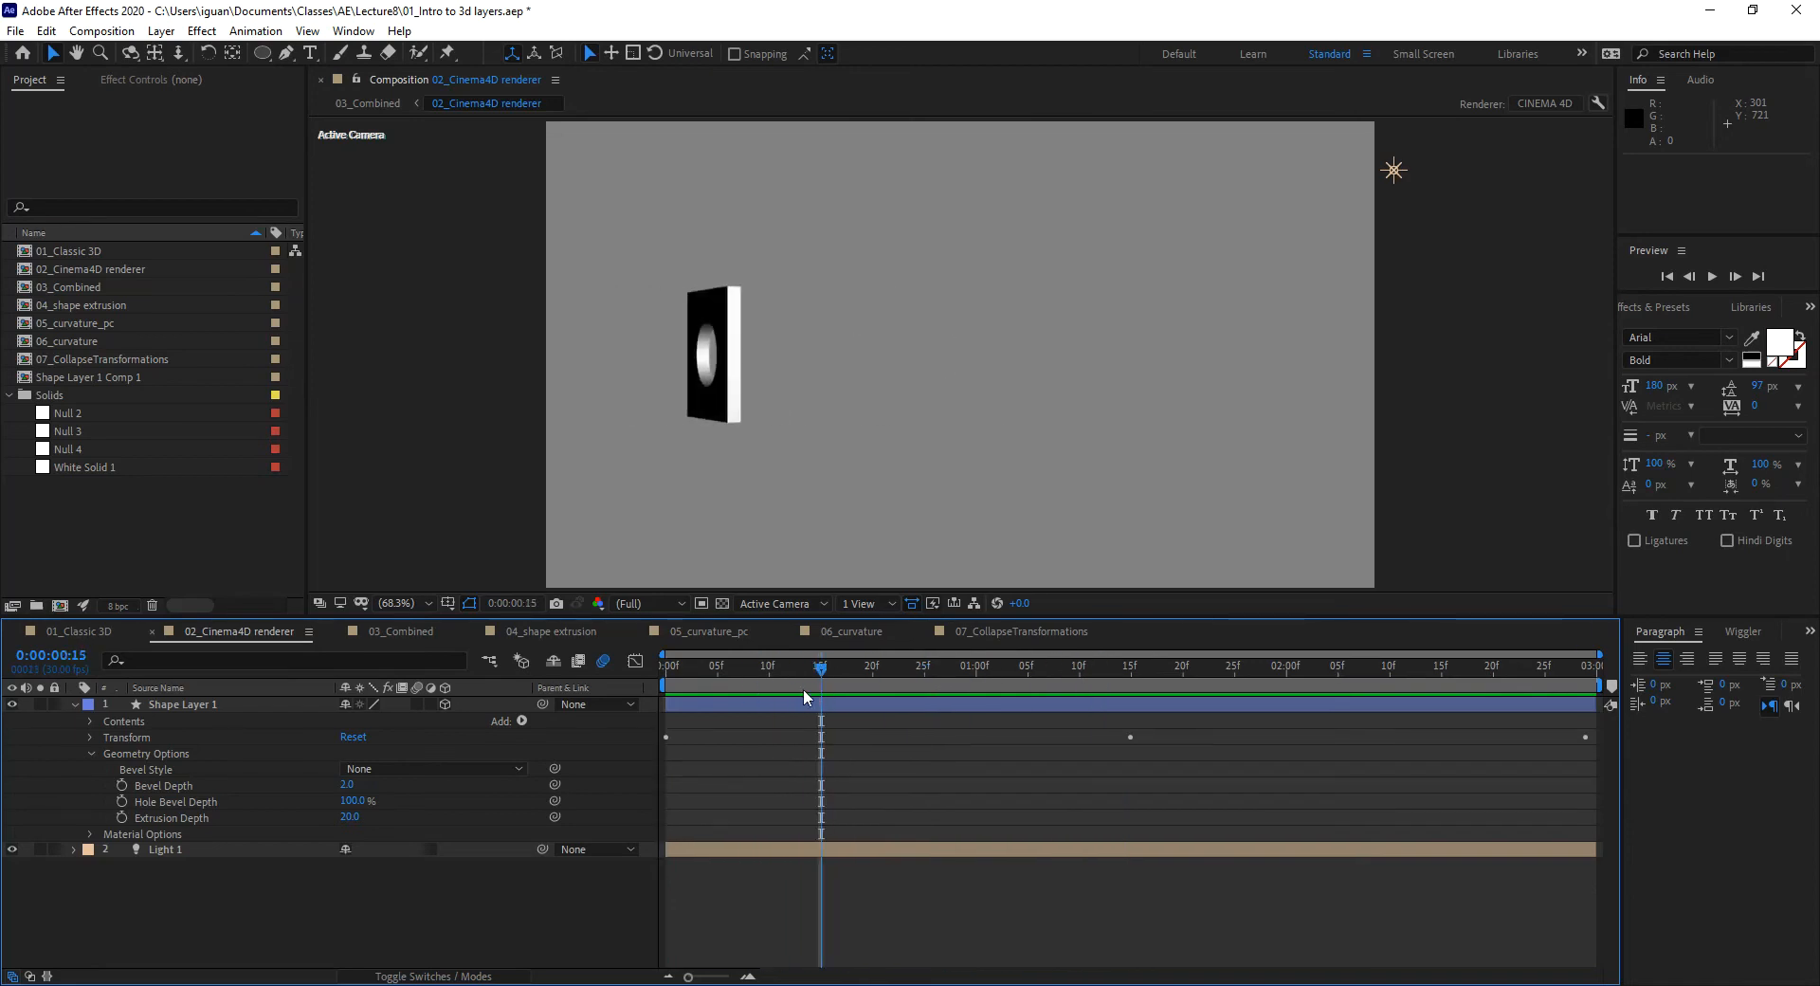
{"action": "left_click", "coordinate": [95, 631]}
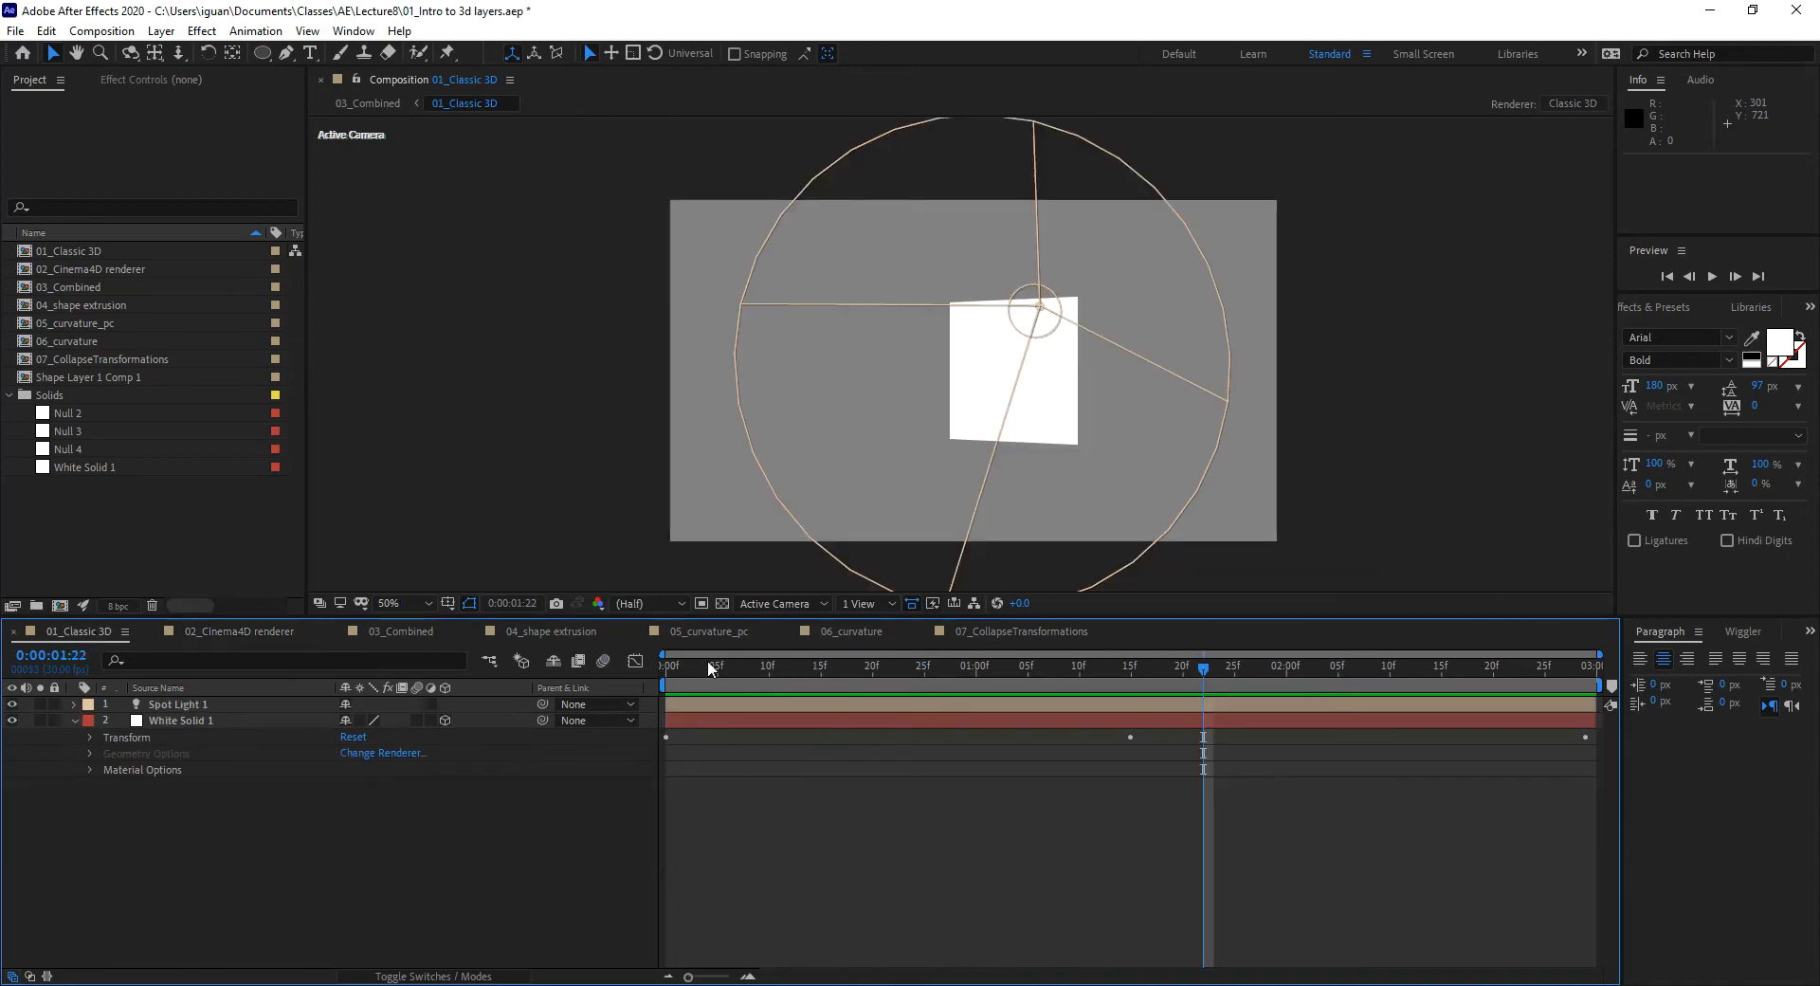
{"action": "left_click", "coordinate": [674, 668]}
{"action": "left_click_drag", "start_coordinate": [862, 685], "coordinate": [935, 681]}
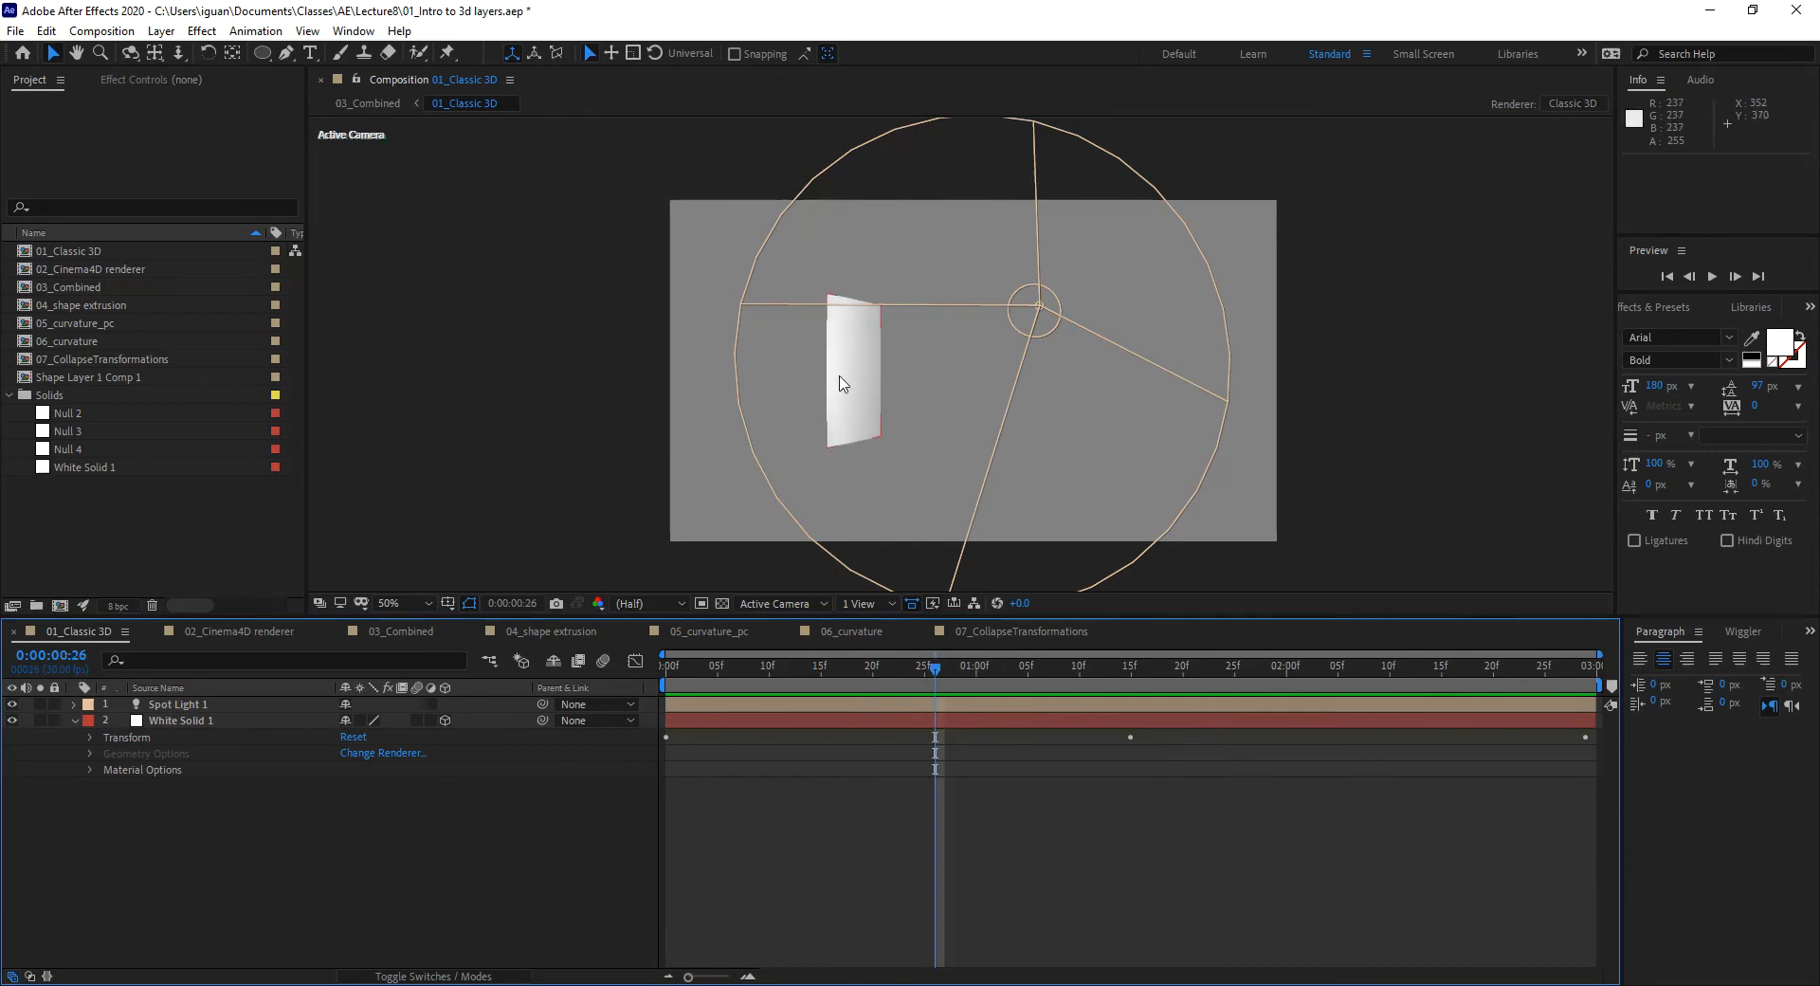
{"action": "left_click", "coordinate": [171, 721]}
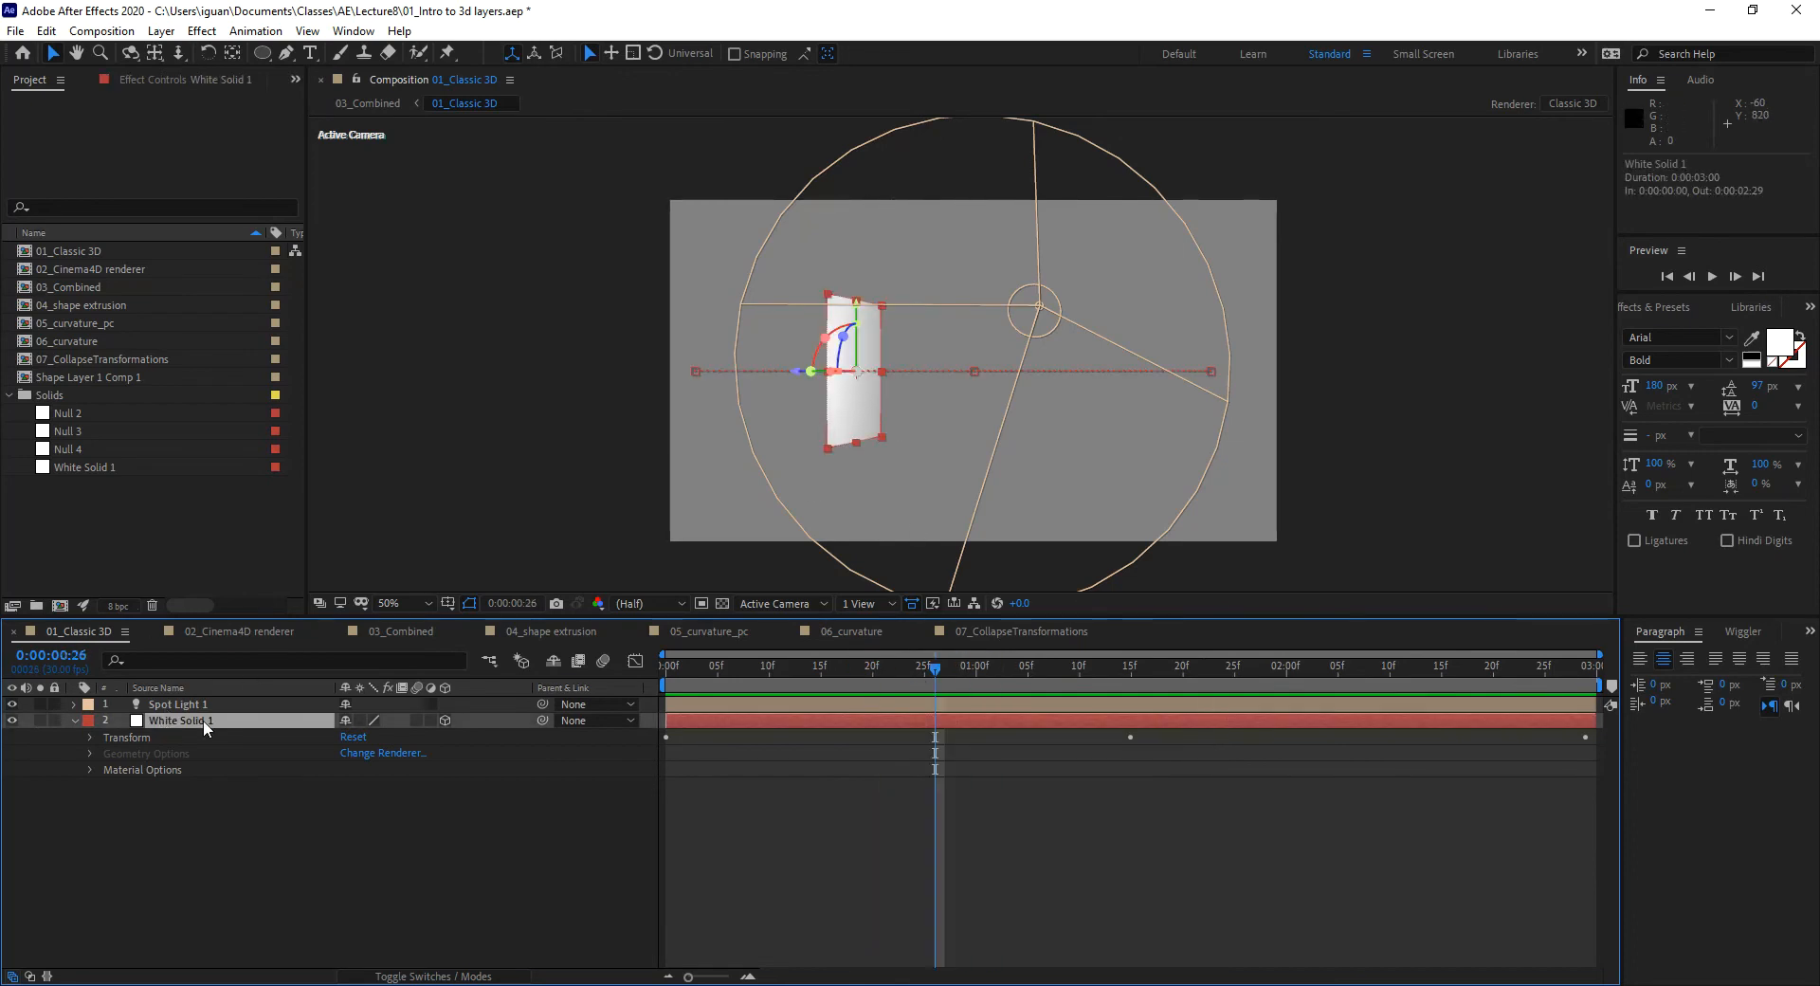
{"action": "left_click", "coordinate": [273, 630]}
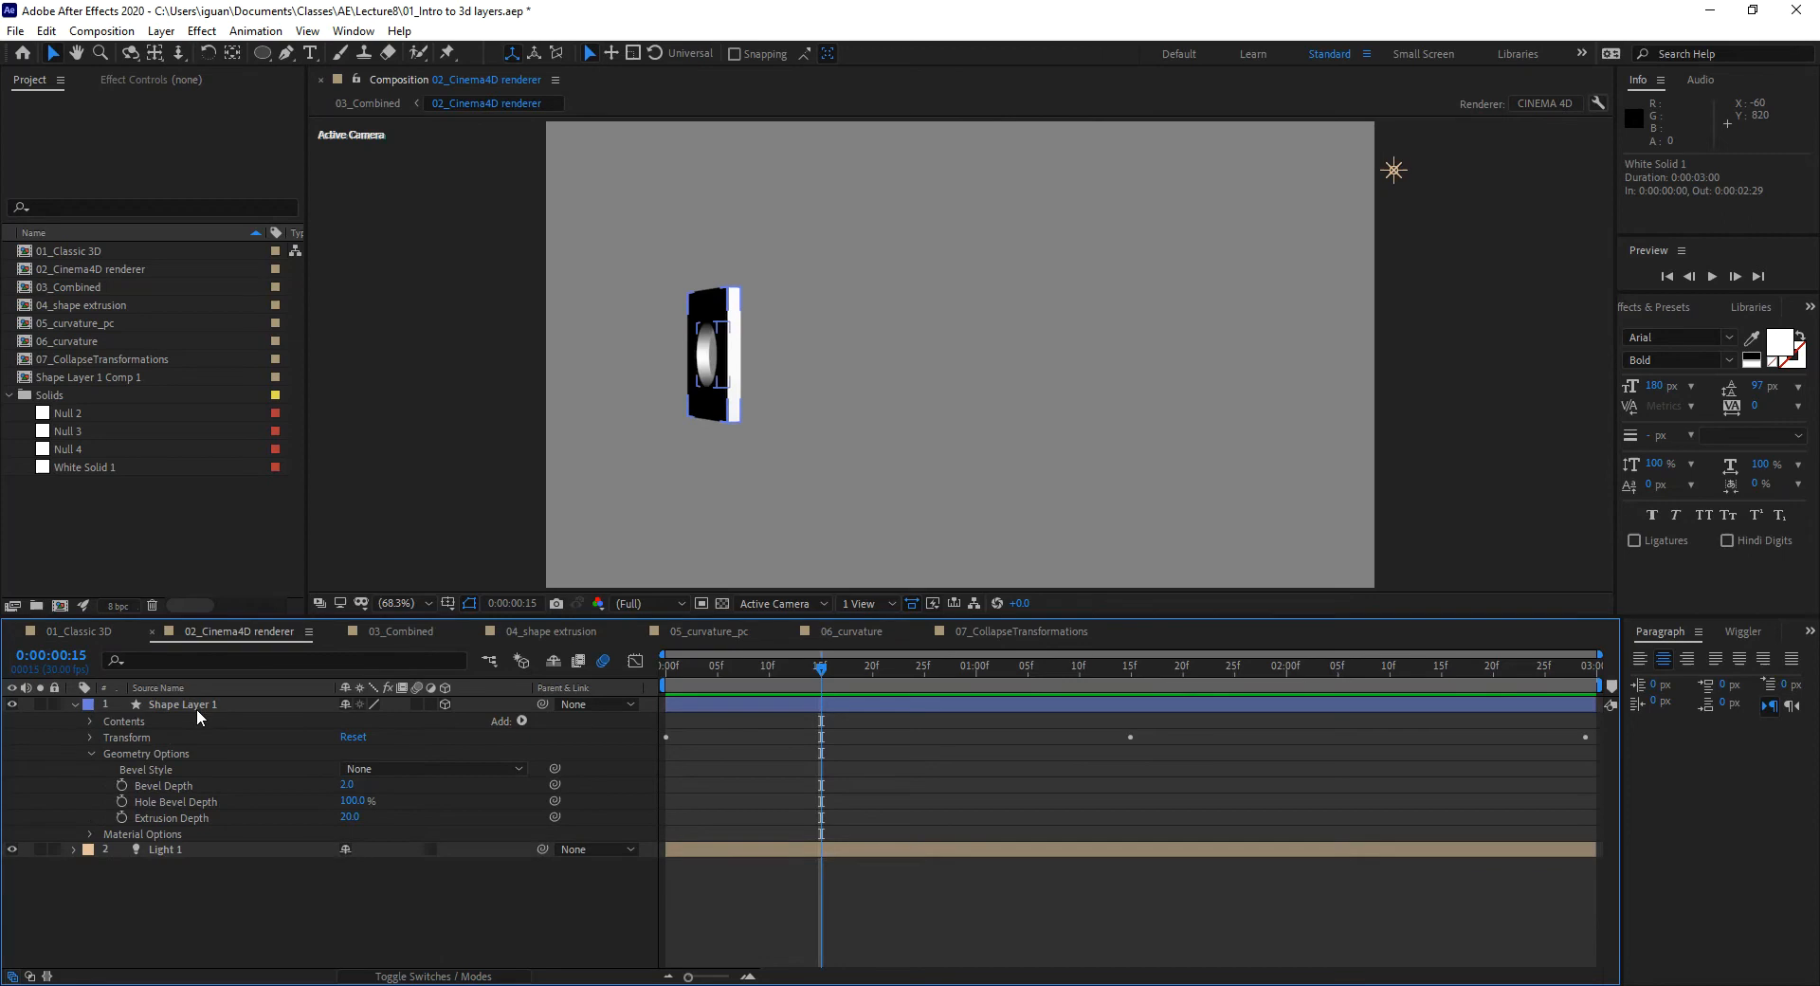
{"action": "left_click", "coordinate": [76, 705]}
{"action": "left_click", "coordinate": [76, 705]}
{"action": "key", "text": "space"}
{"action": "left_click", "coordinate": [889, 710]}
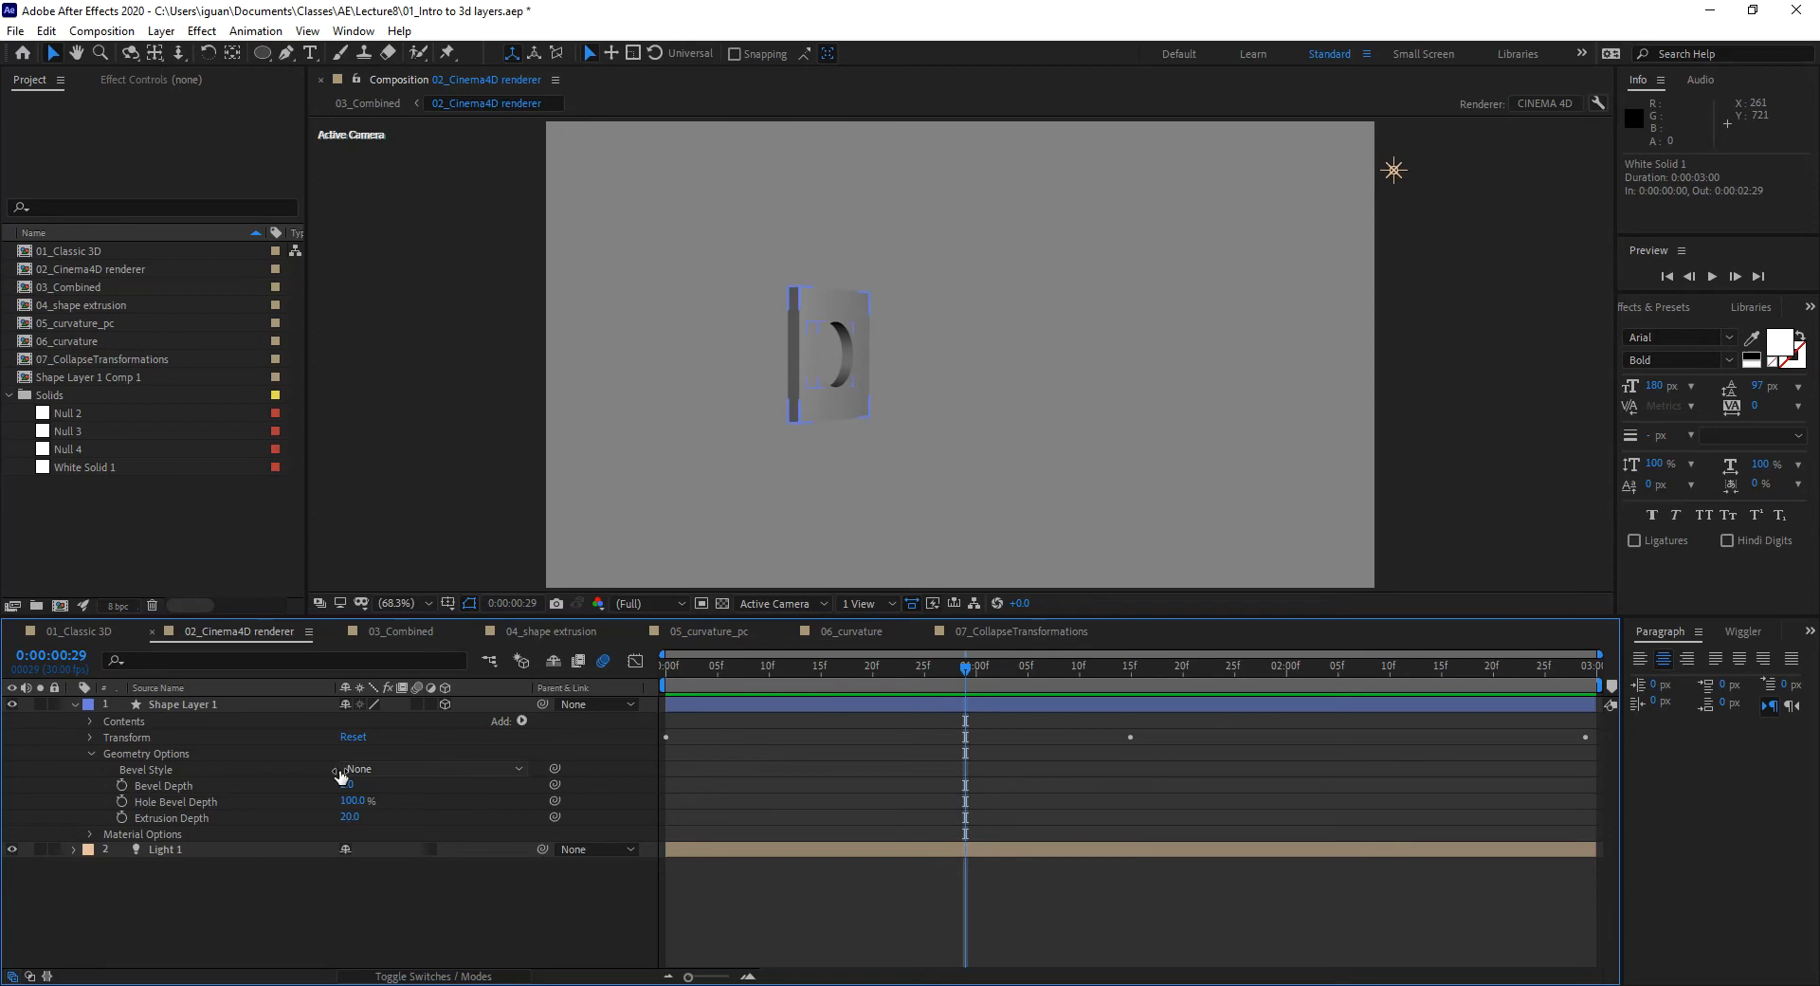
Step: Expand Shape Layer 1's Box group and select Rectangle Path 1, Ellipse Path 1, Merge Paths 1
{"action": "left_click", "coordinate": [89, 720]}
{"action": "left_click", "coordinate": [106, 737]}
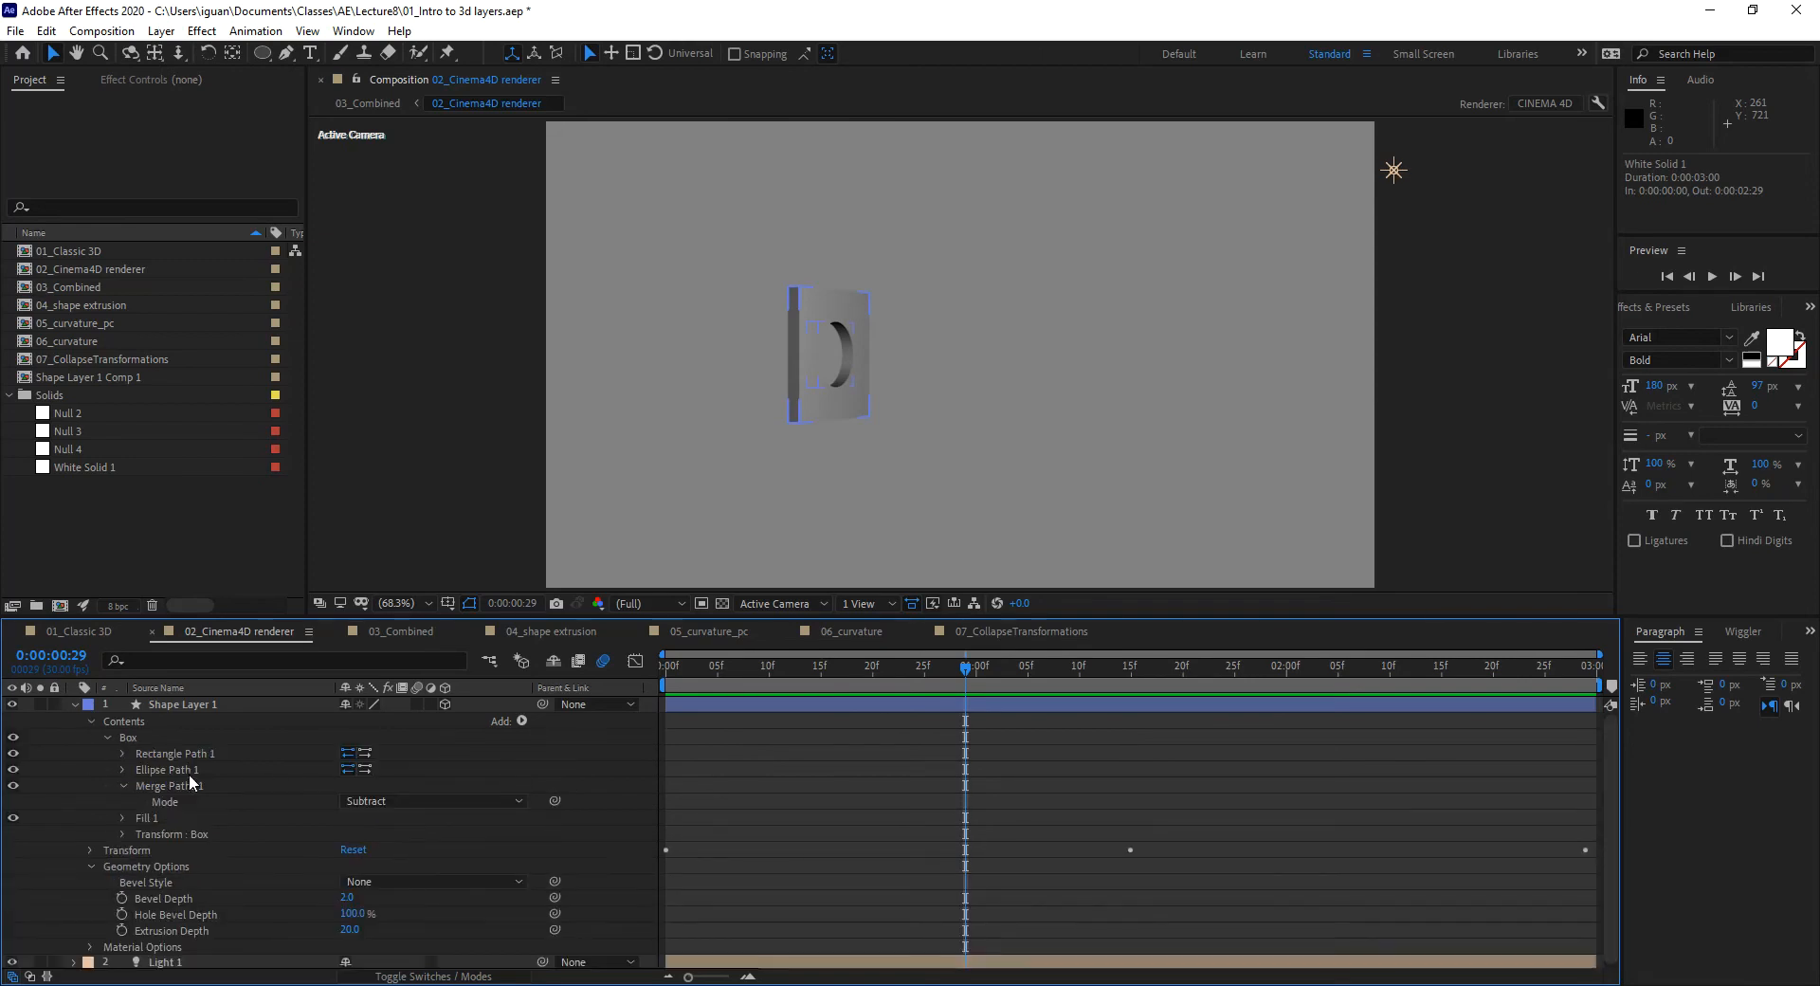
{"action": "left_click", "coordinate": [123, 785]}
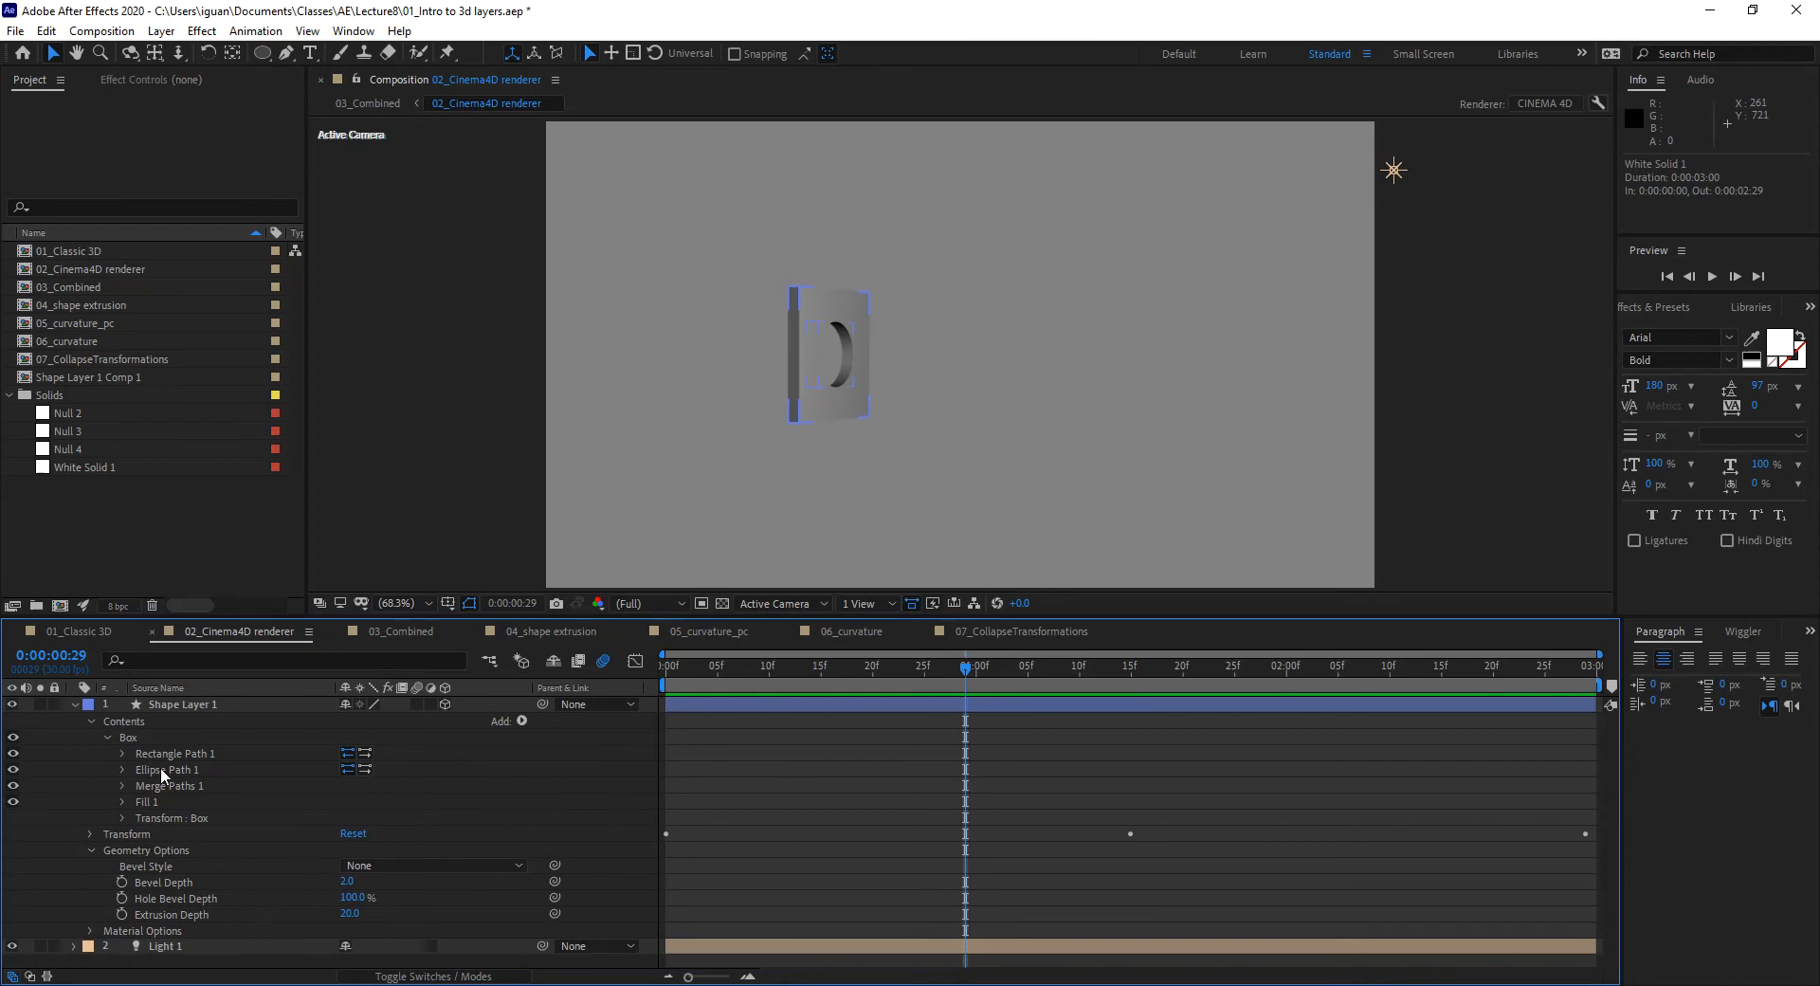
{"action": "left_click", "coordinate": [148, 707]}
{"action": "left_click", "coordinate": [168, 755]}
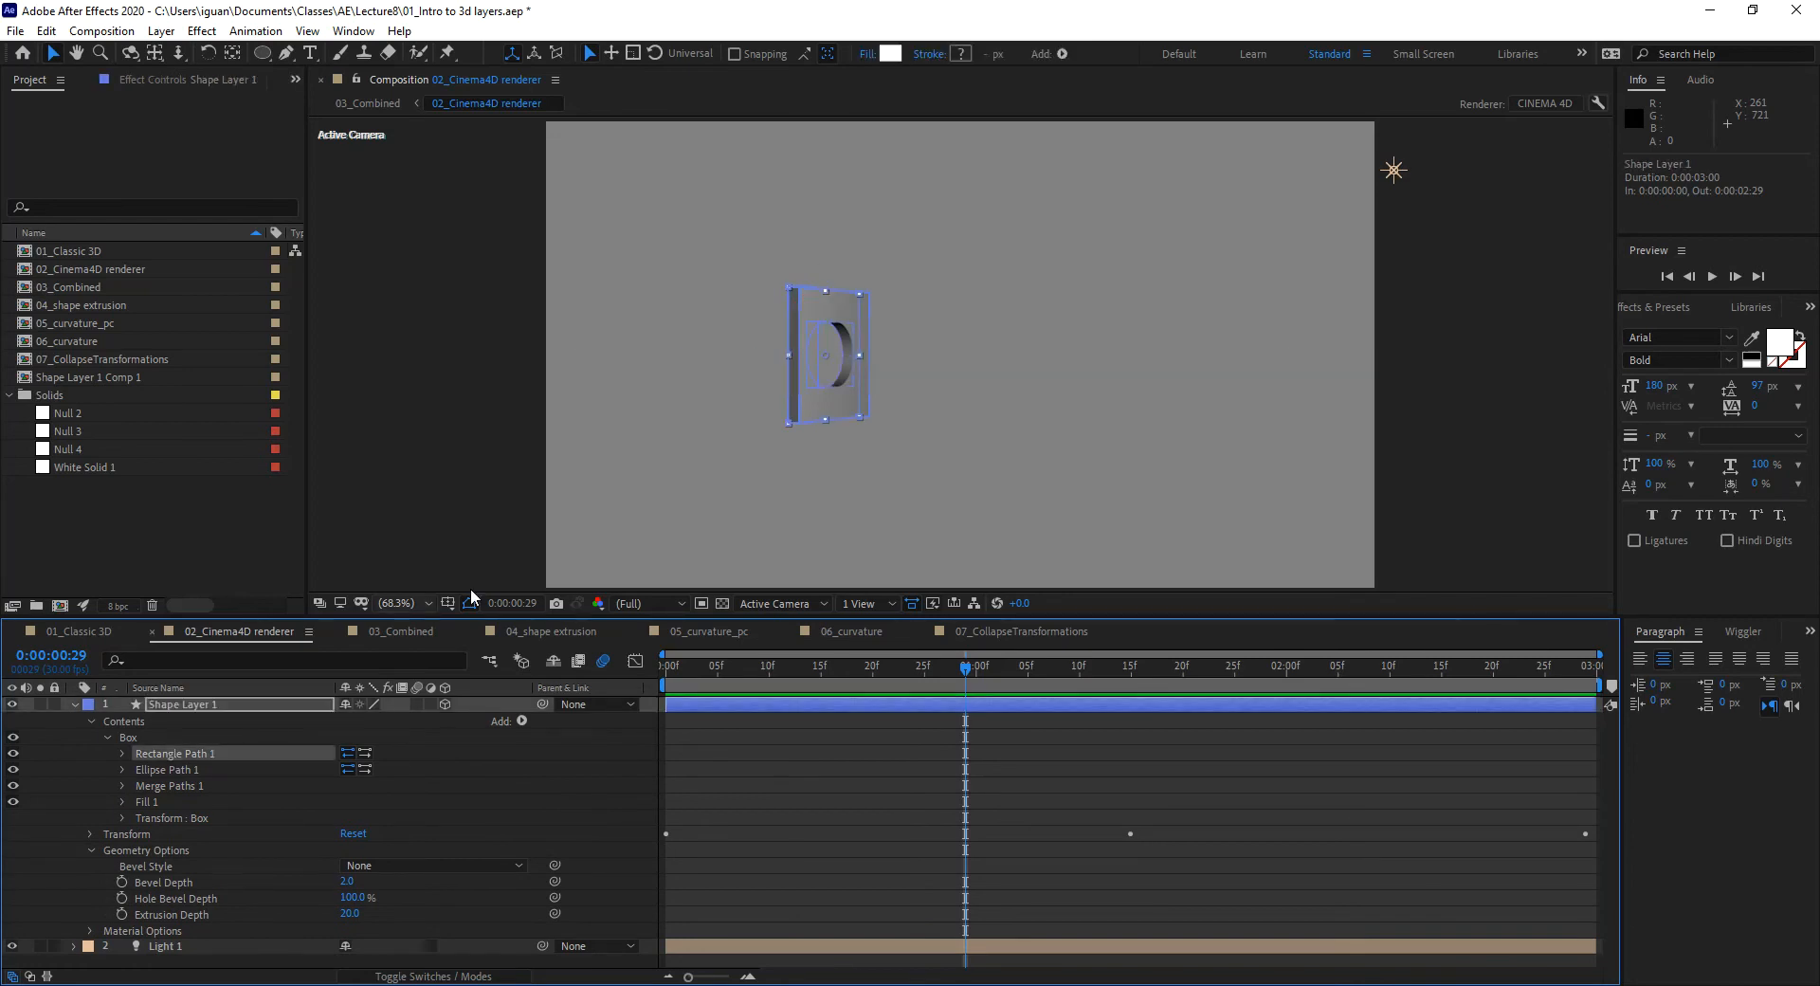
{"action": "left_click", "coordinate": [167, 771]}
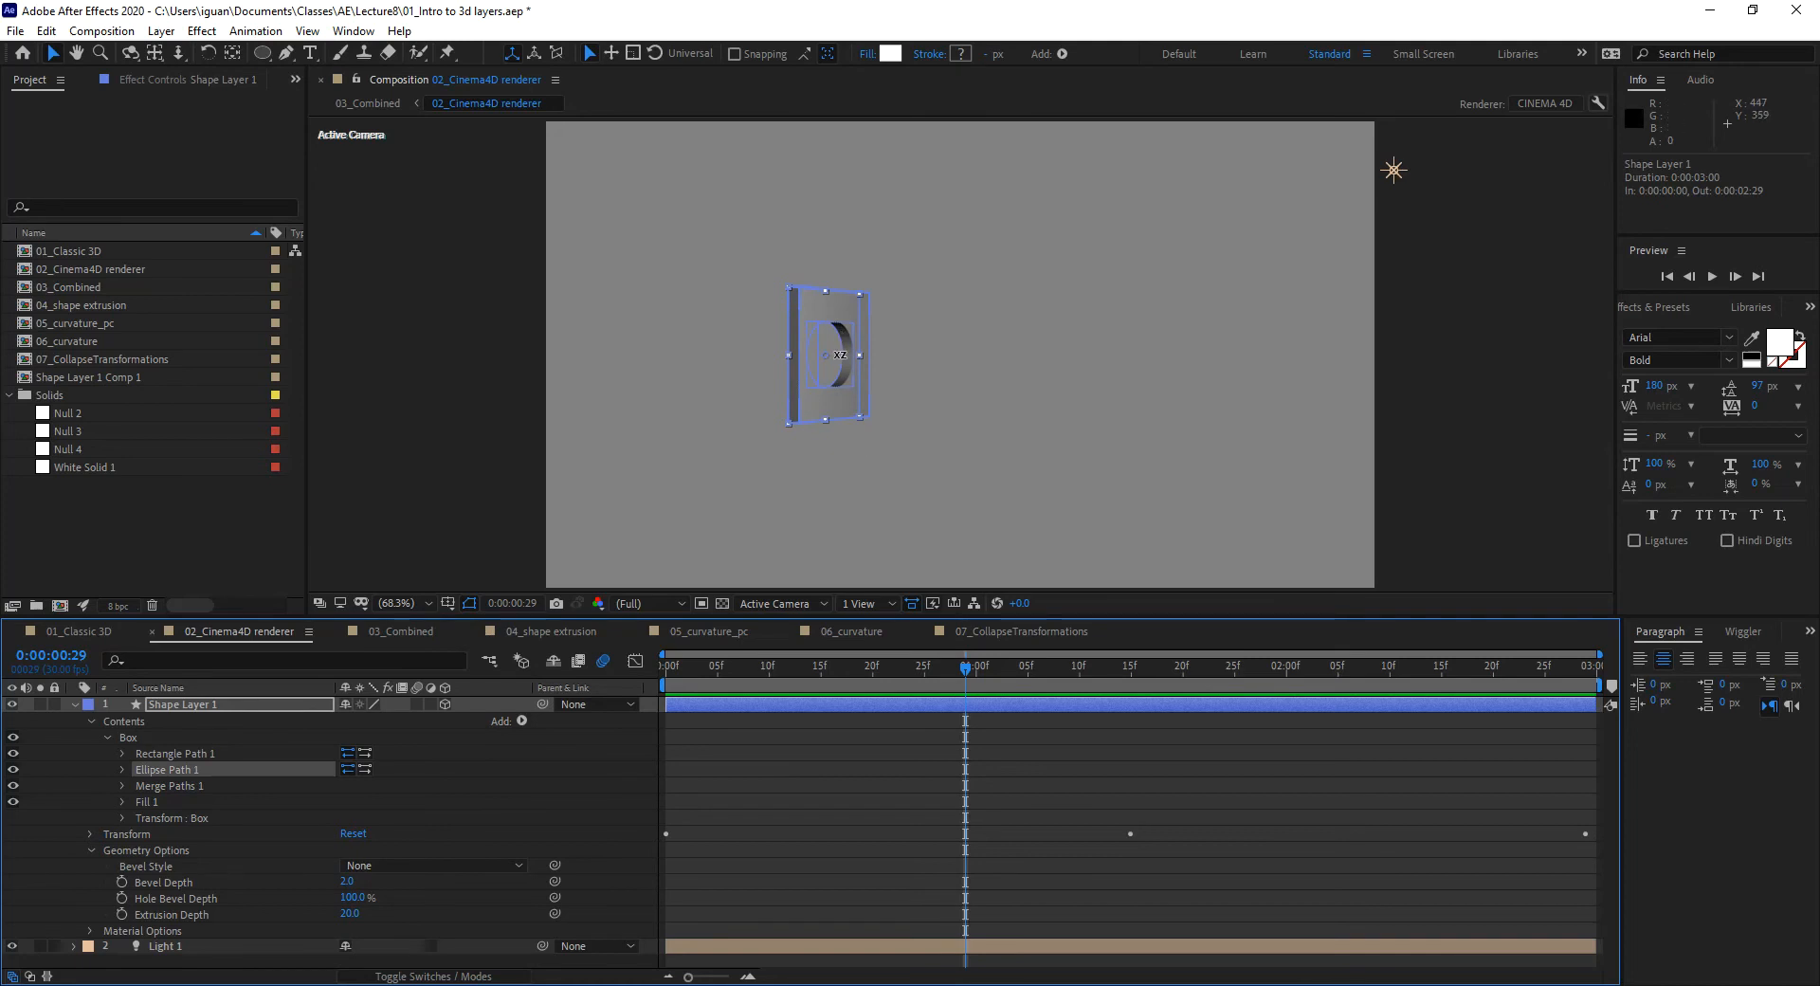
{"action": "left_click", "coordinate": [185, 788]}
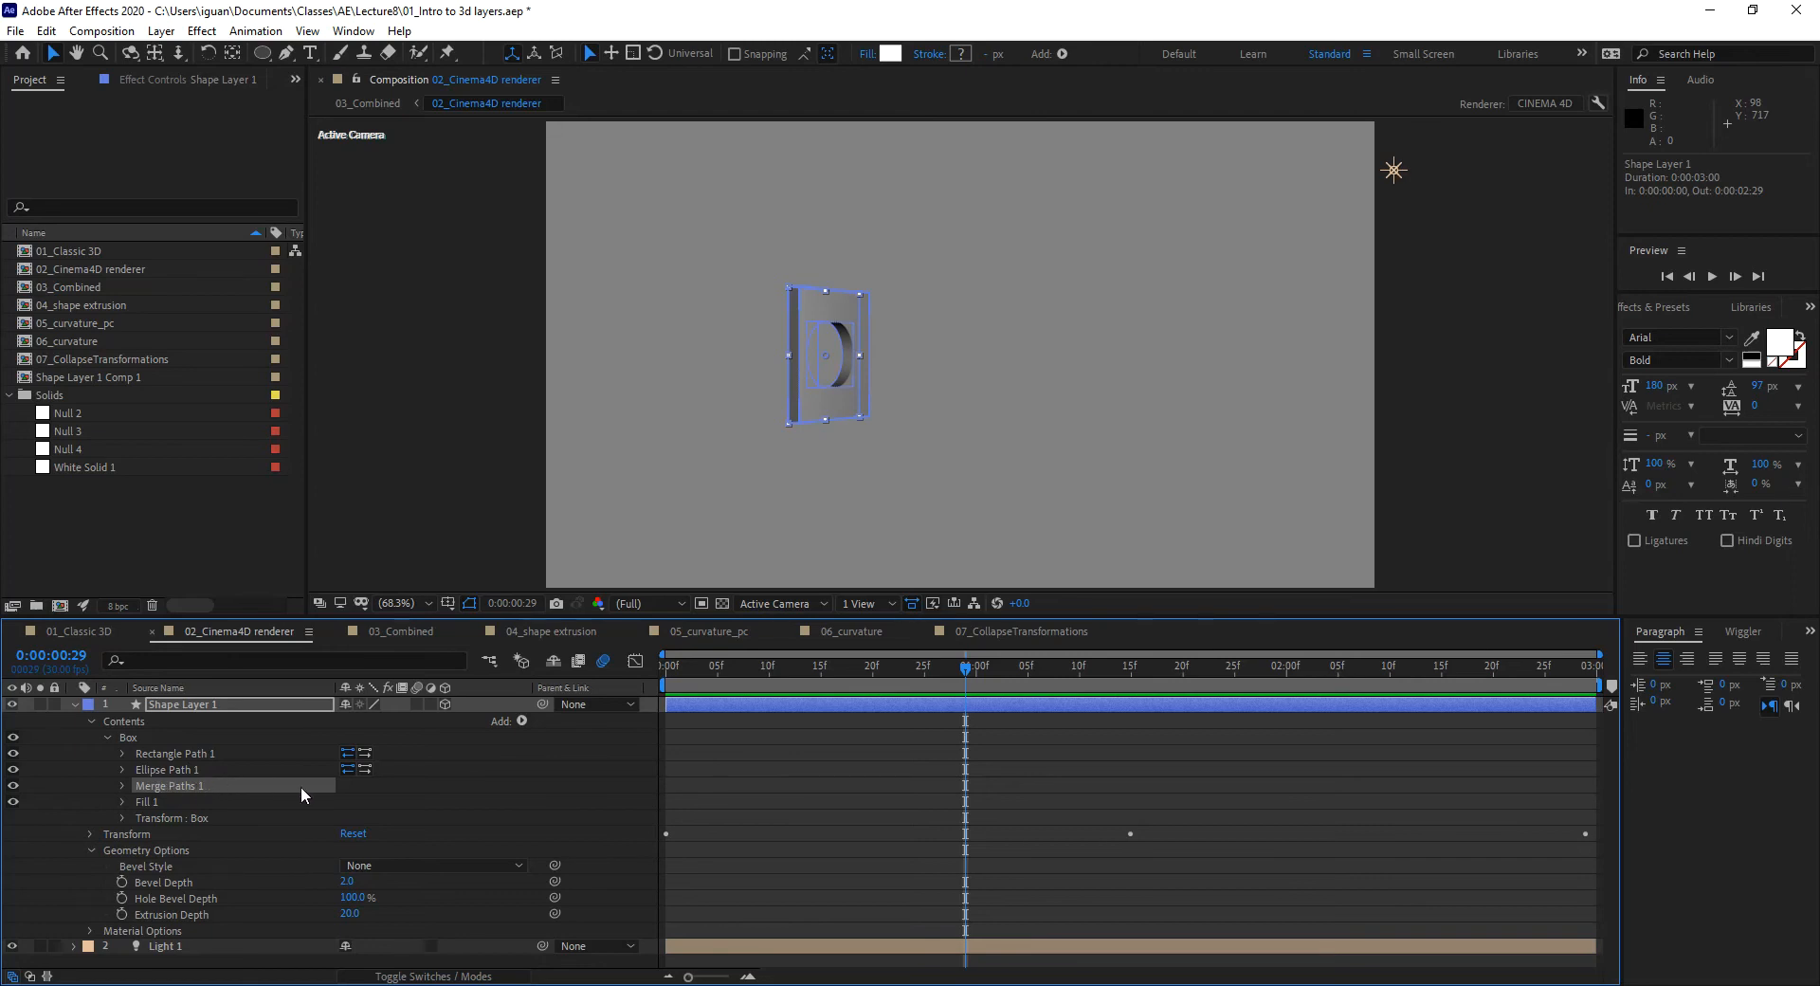
Step: Inspect Merge Paths 1's Mode choices, keeping it on Subtract
{"action": "left_click", "coordinate": [225, 749]}
{"action": "left_click", "coordinate": [226, 766]}
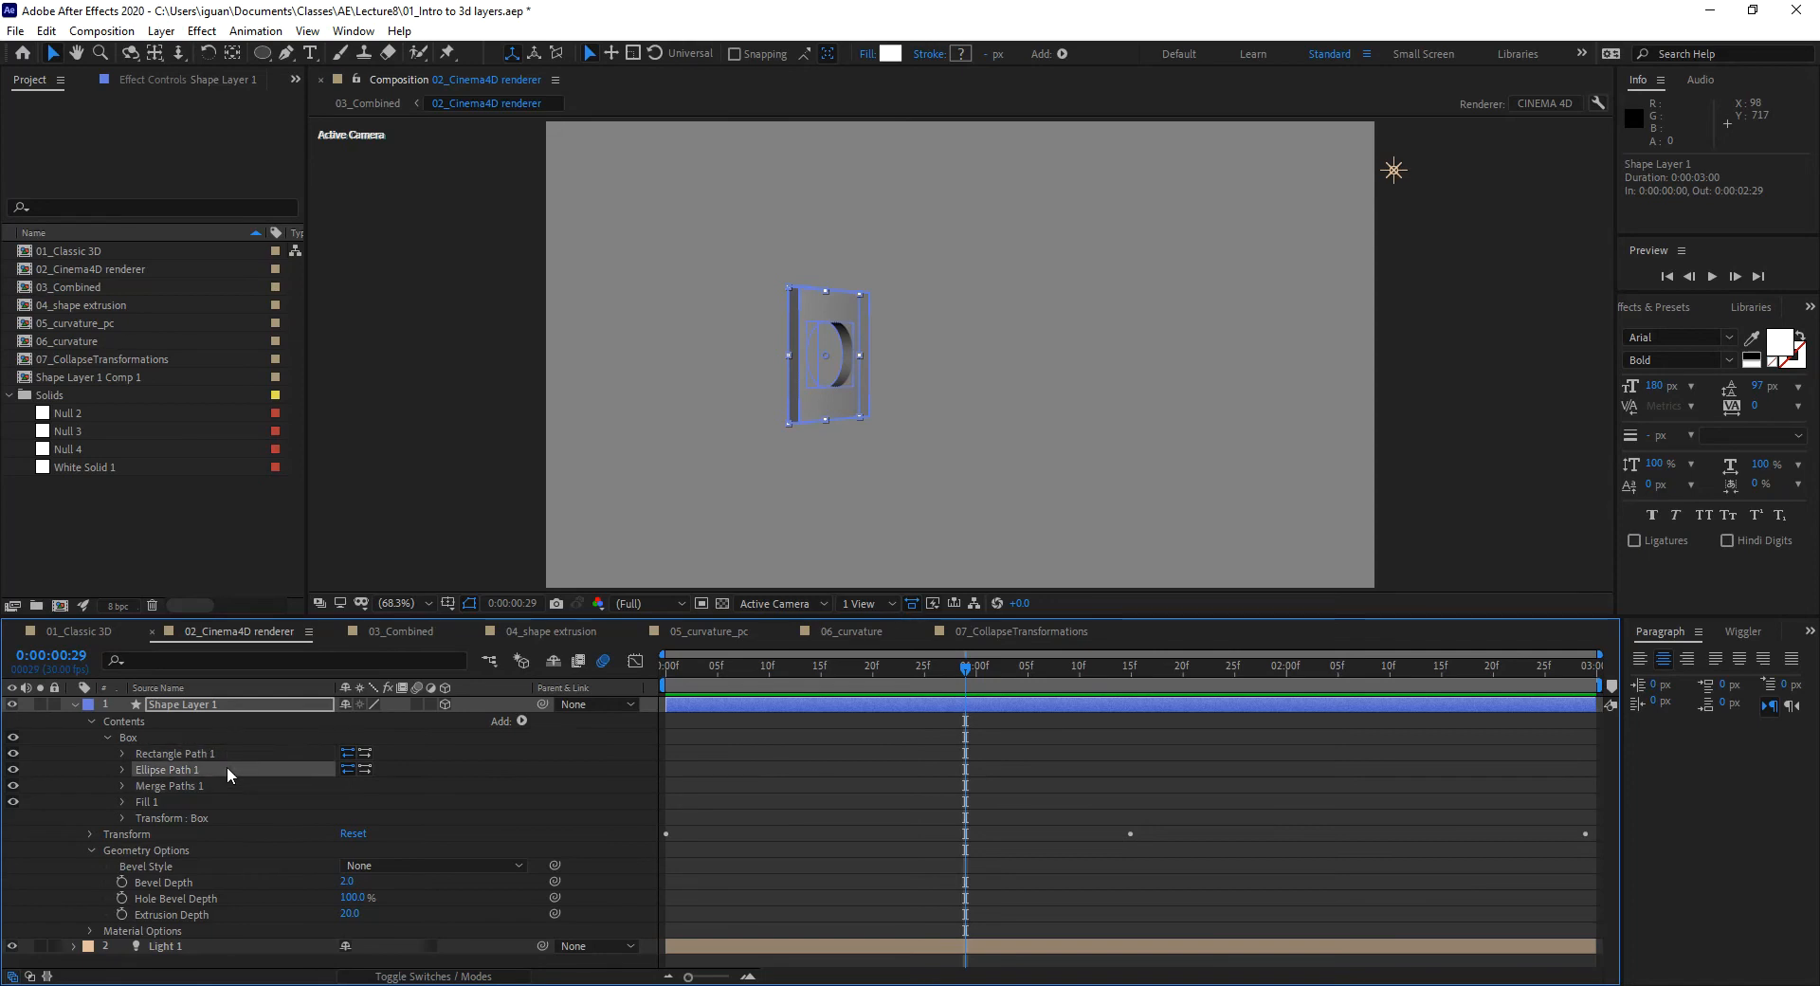
{"action": "left_click", "coordinate": [122, 787]}
{"action": "left_click", "coordinate": [384, 805]}
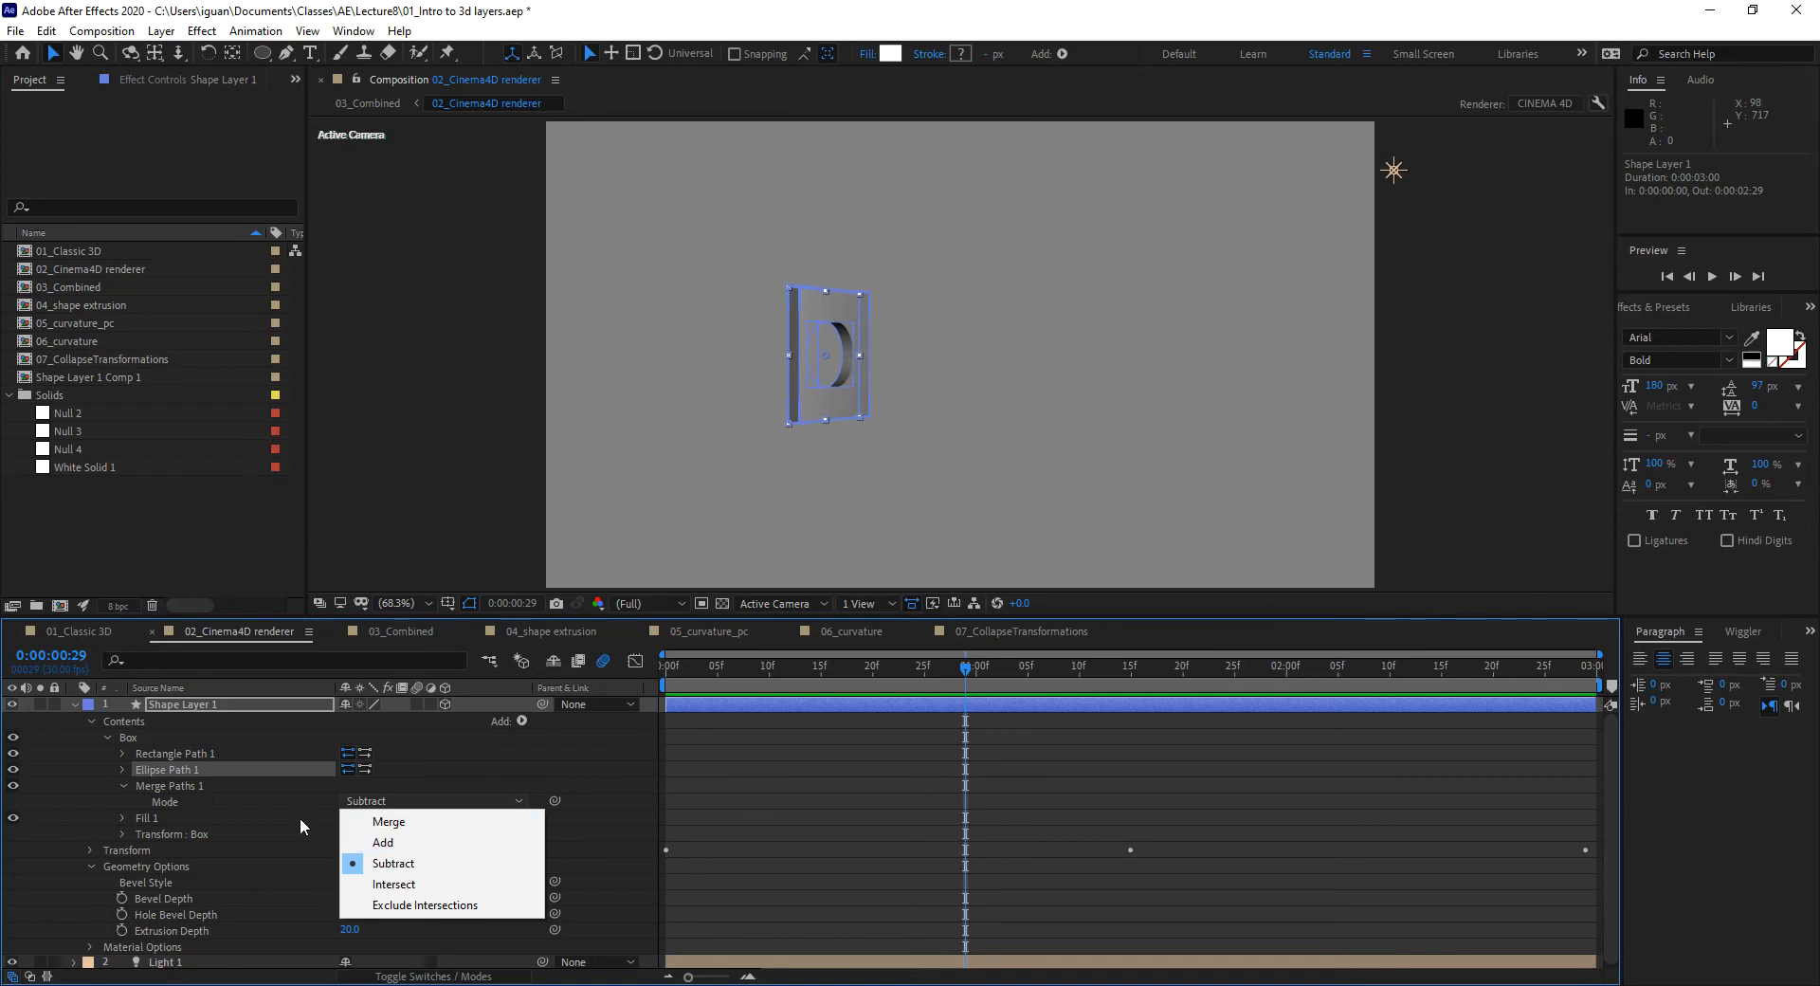
{"action": "left_click", "coordinate": [164, 768]}
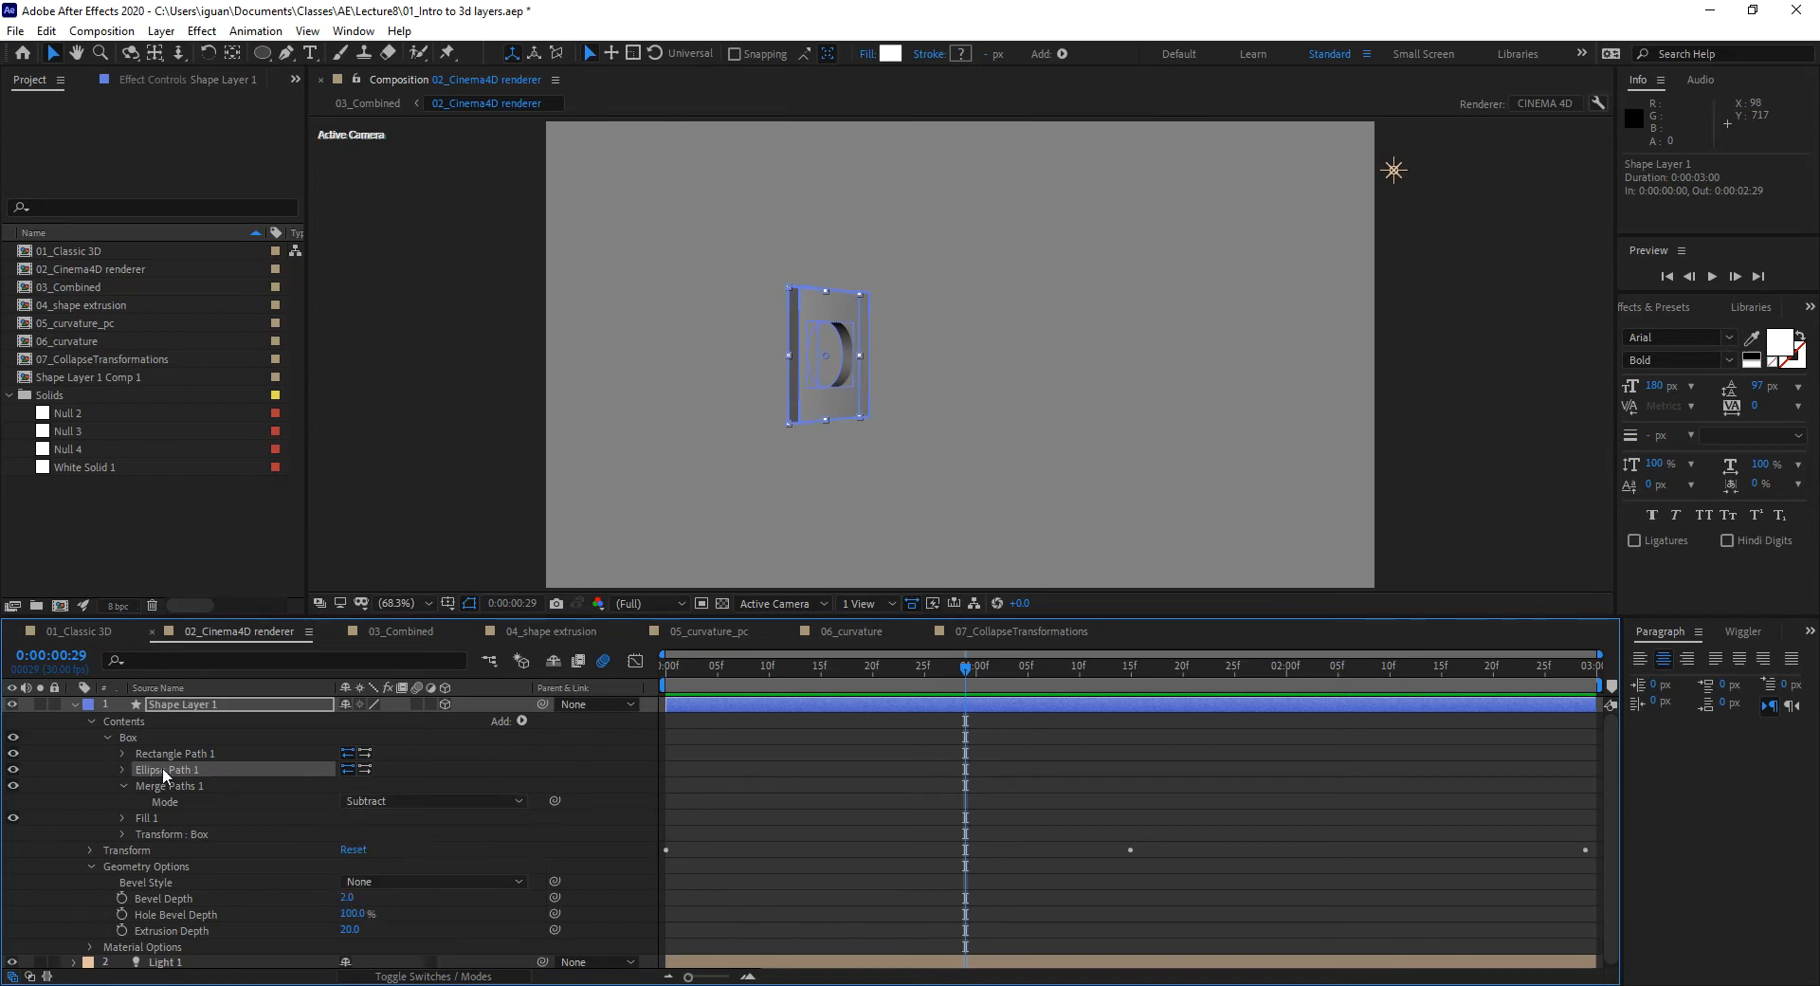
Step: Move Rectangle Path 1 below Ellipse Path 1 and back, then show the Add content list
{"action": "left_click", "coordinate": [163, 753]}
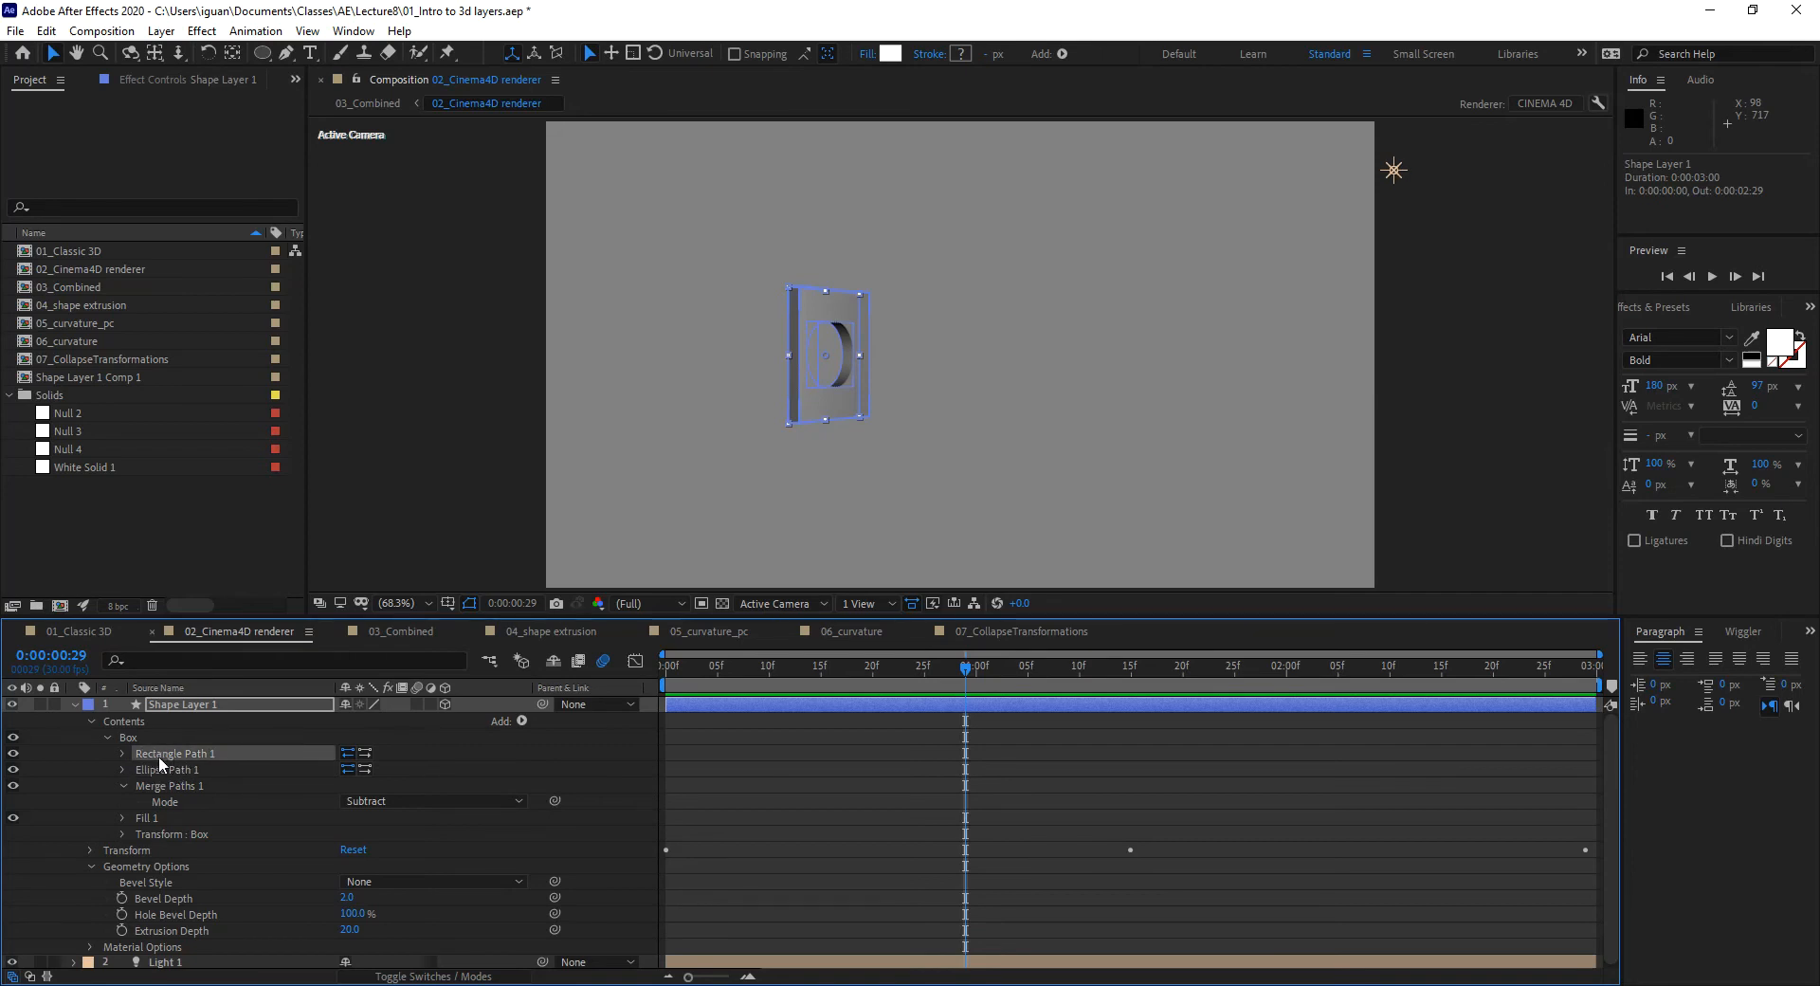
{"action": "left_click_drag", "start_coordinate": [161, 752], "coordinate": [163, 770]}
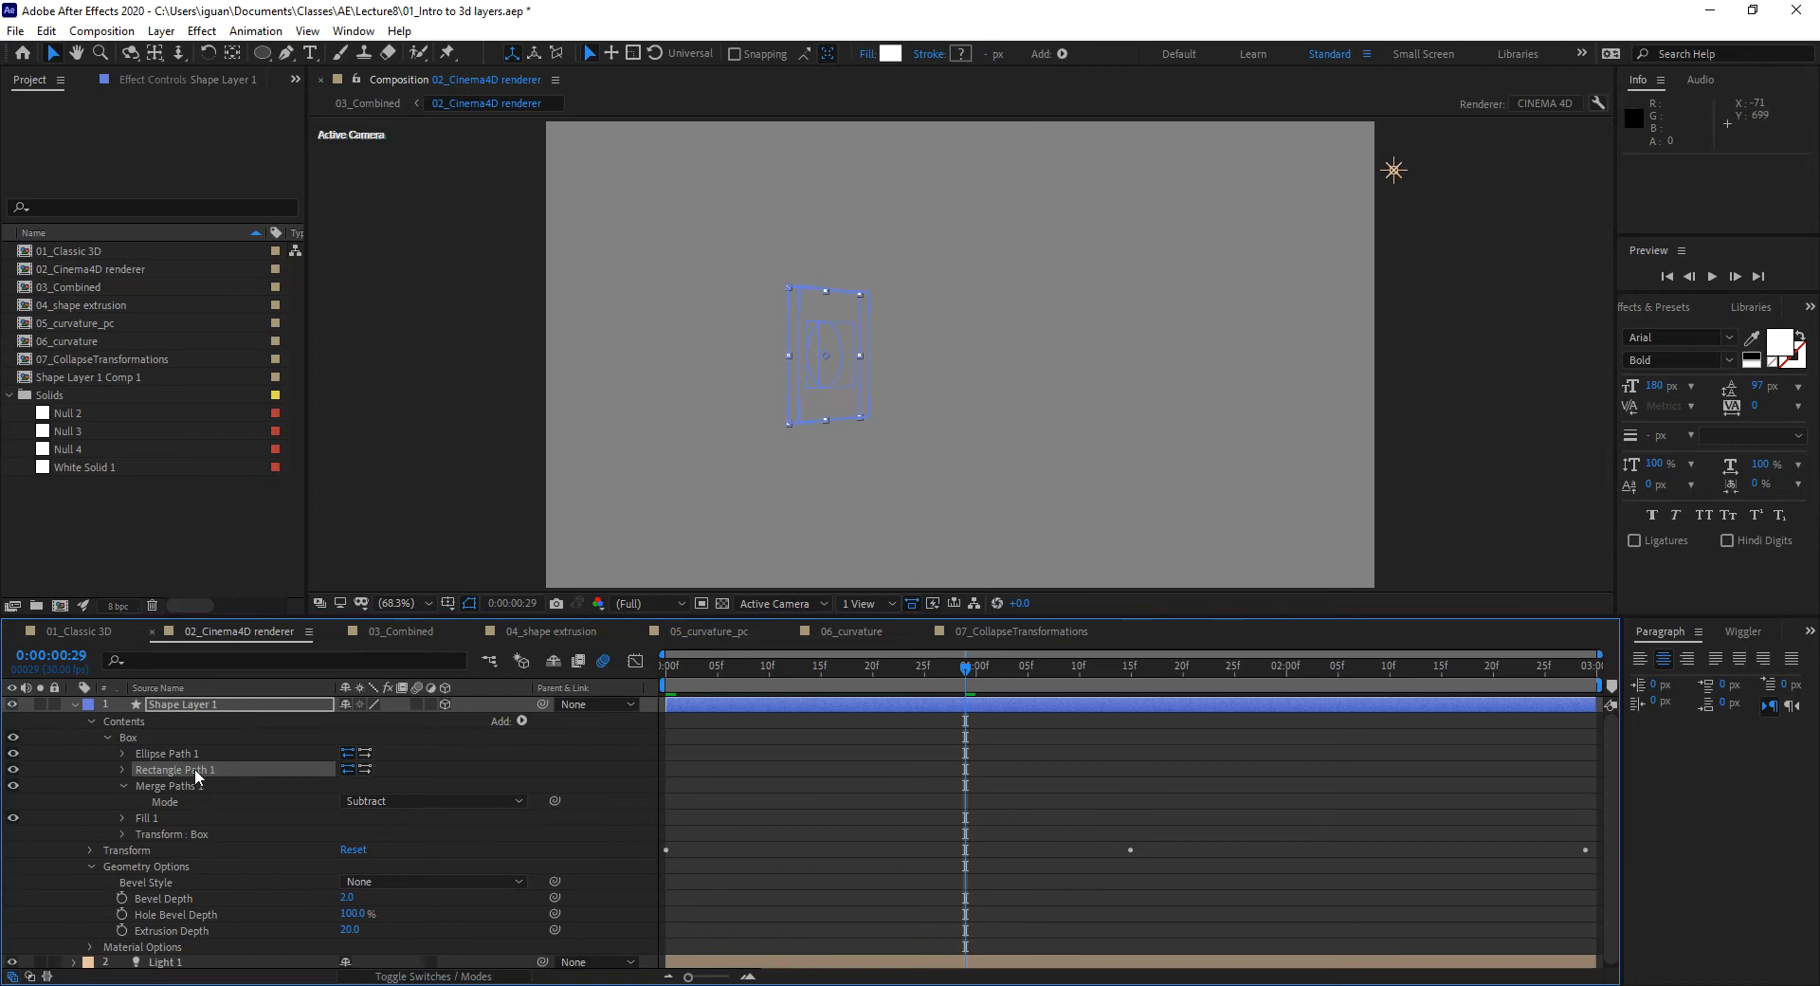
{"action": "left_click_drag", "start_coordinate": [178, 770], "coordinate": [174, 754]}
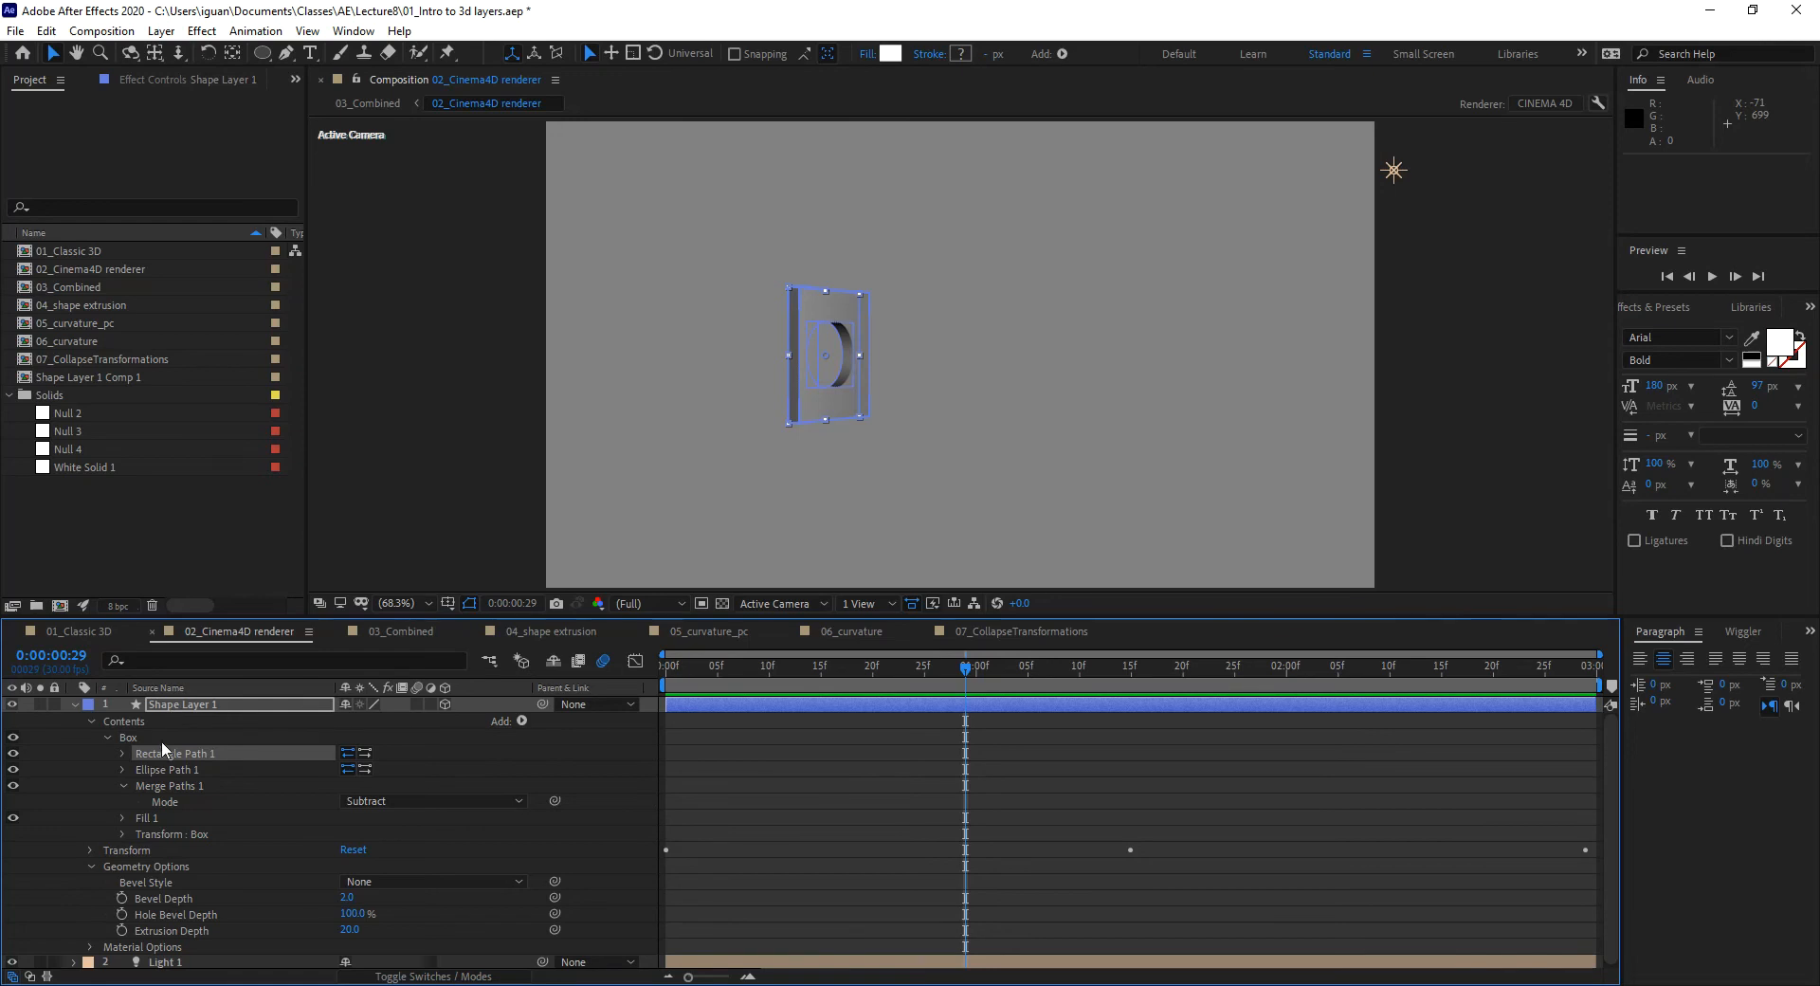
{"action": "left_click", "coordinate": [152, 768]}
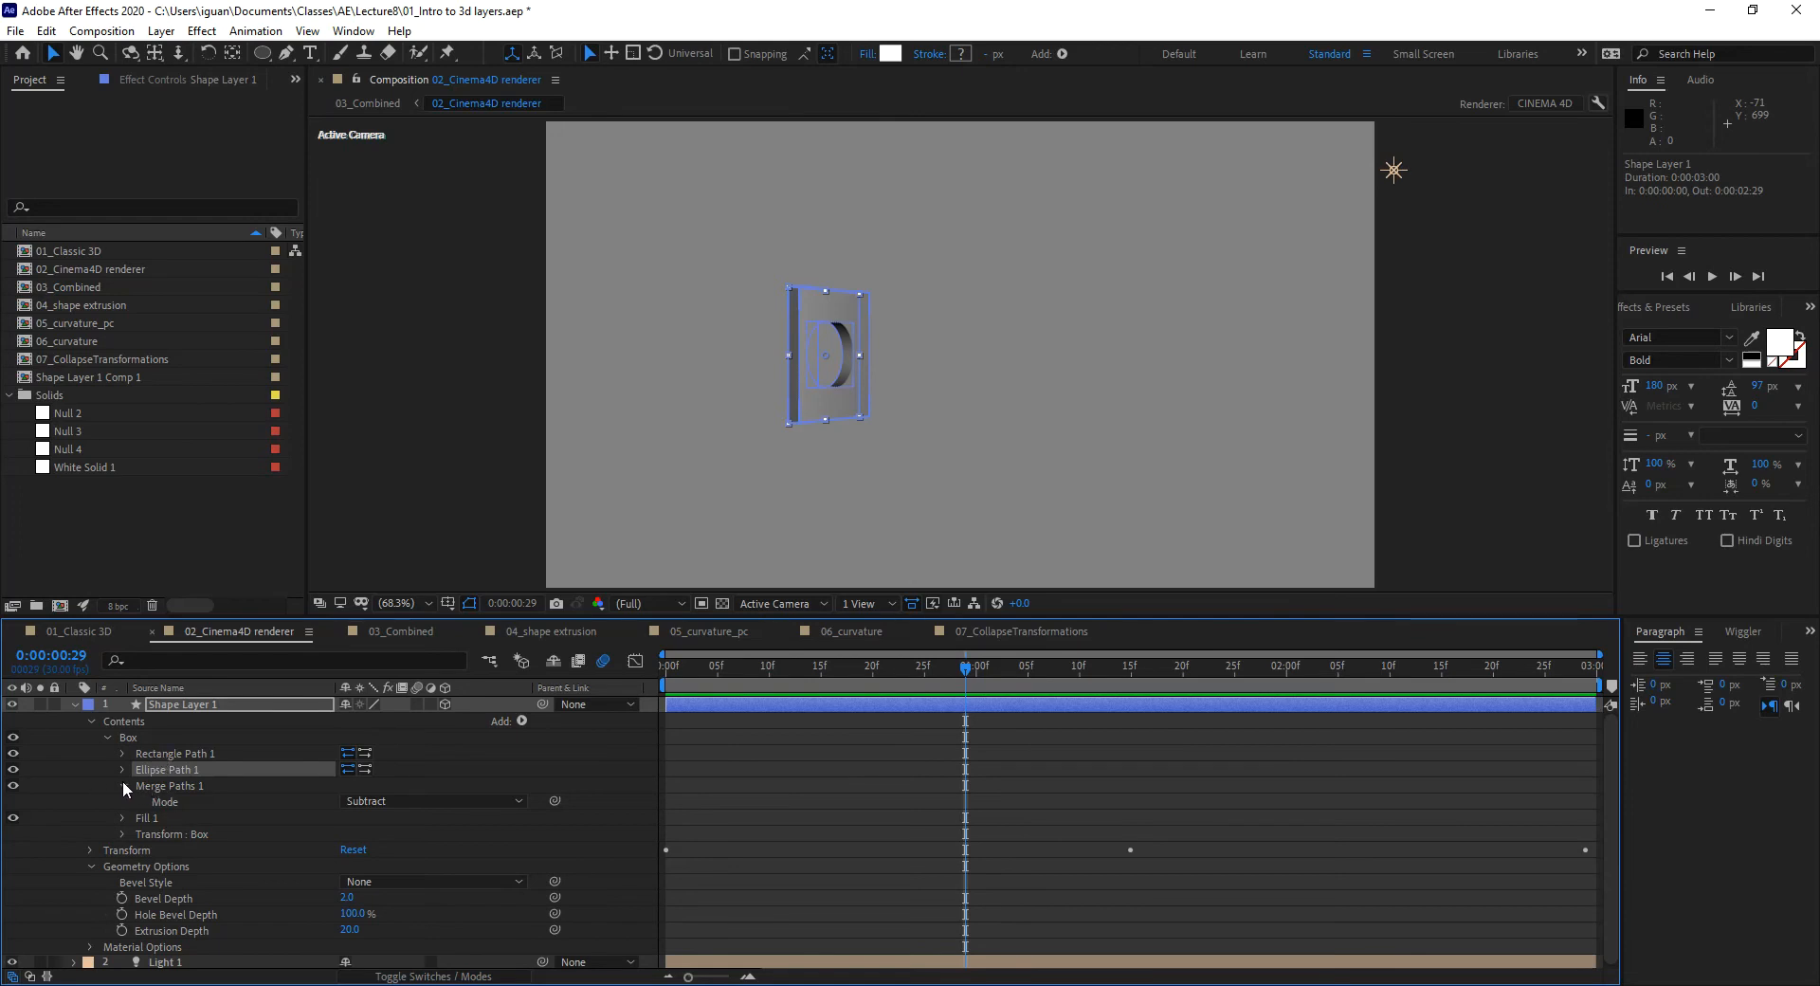
{"action": "left_click", "coordinate": [522, 721]}
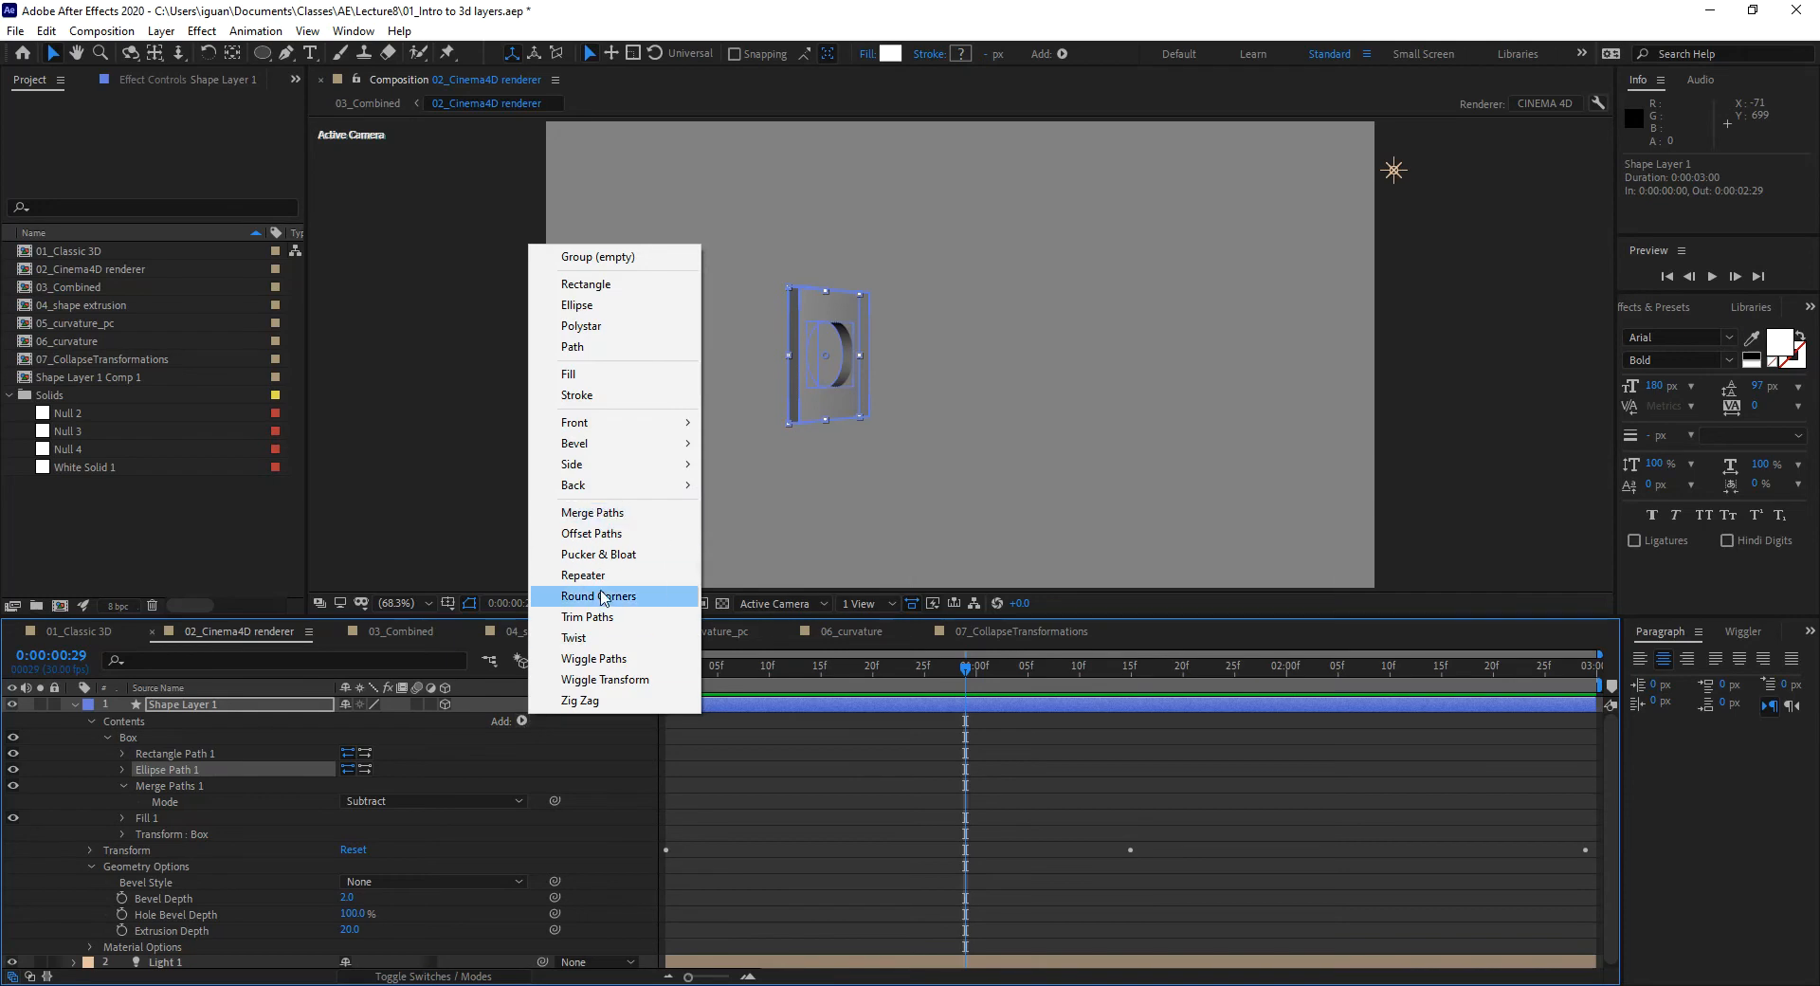
Step: Collapse the Box group, move to frame 23, and reveal Geometry Options
{"action": "left_click", "coordinate": [121, 786]}
{"action": "left_click", "coordinate": [123, 786]}
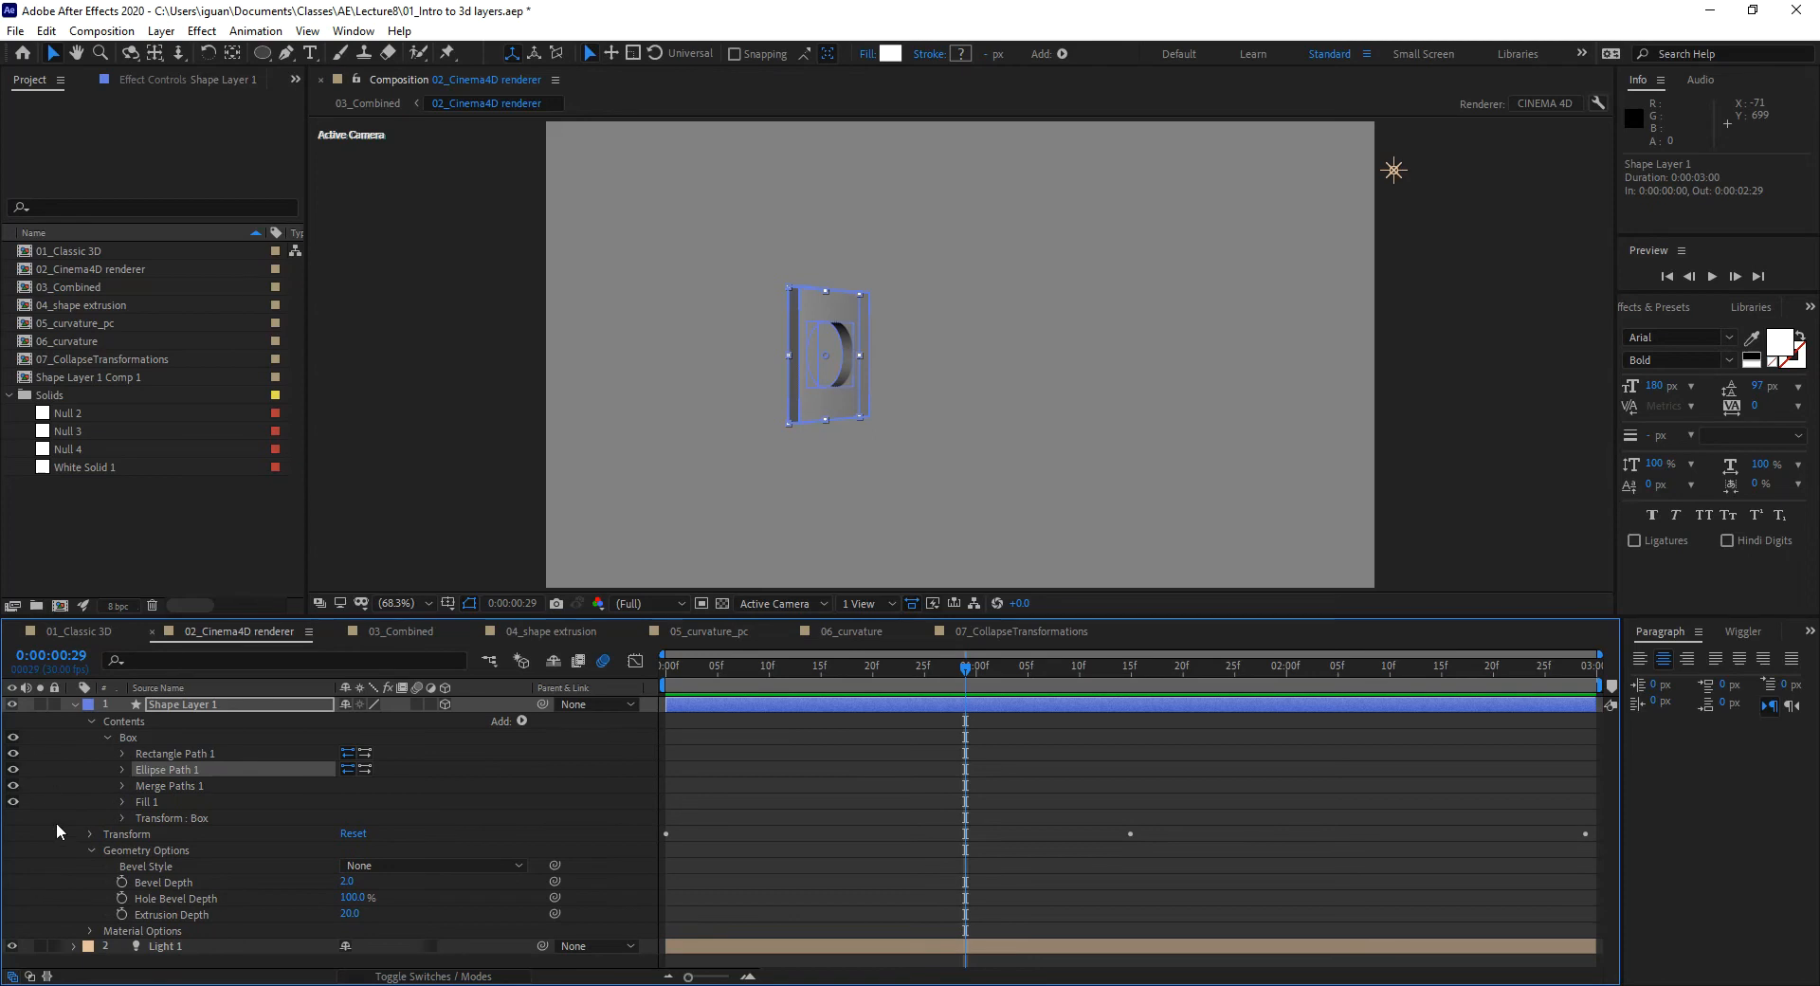
{"action": "left_click", "coordinate": [108, 736]}
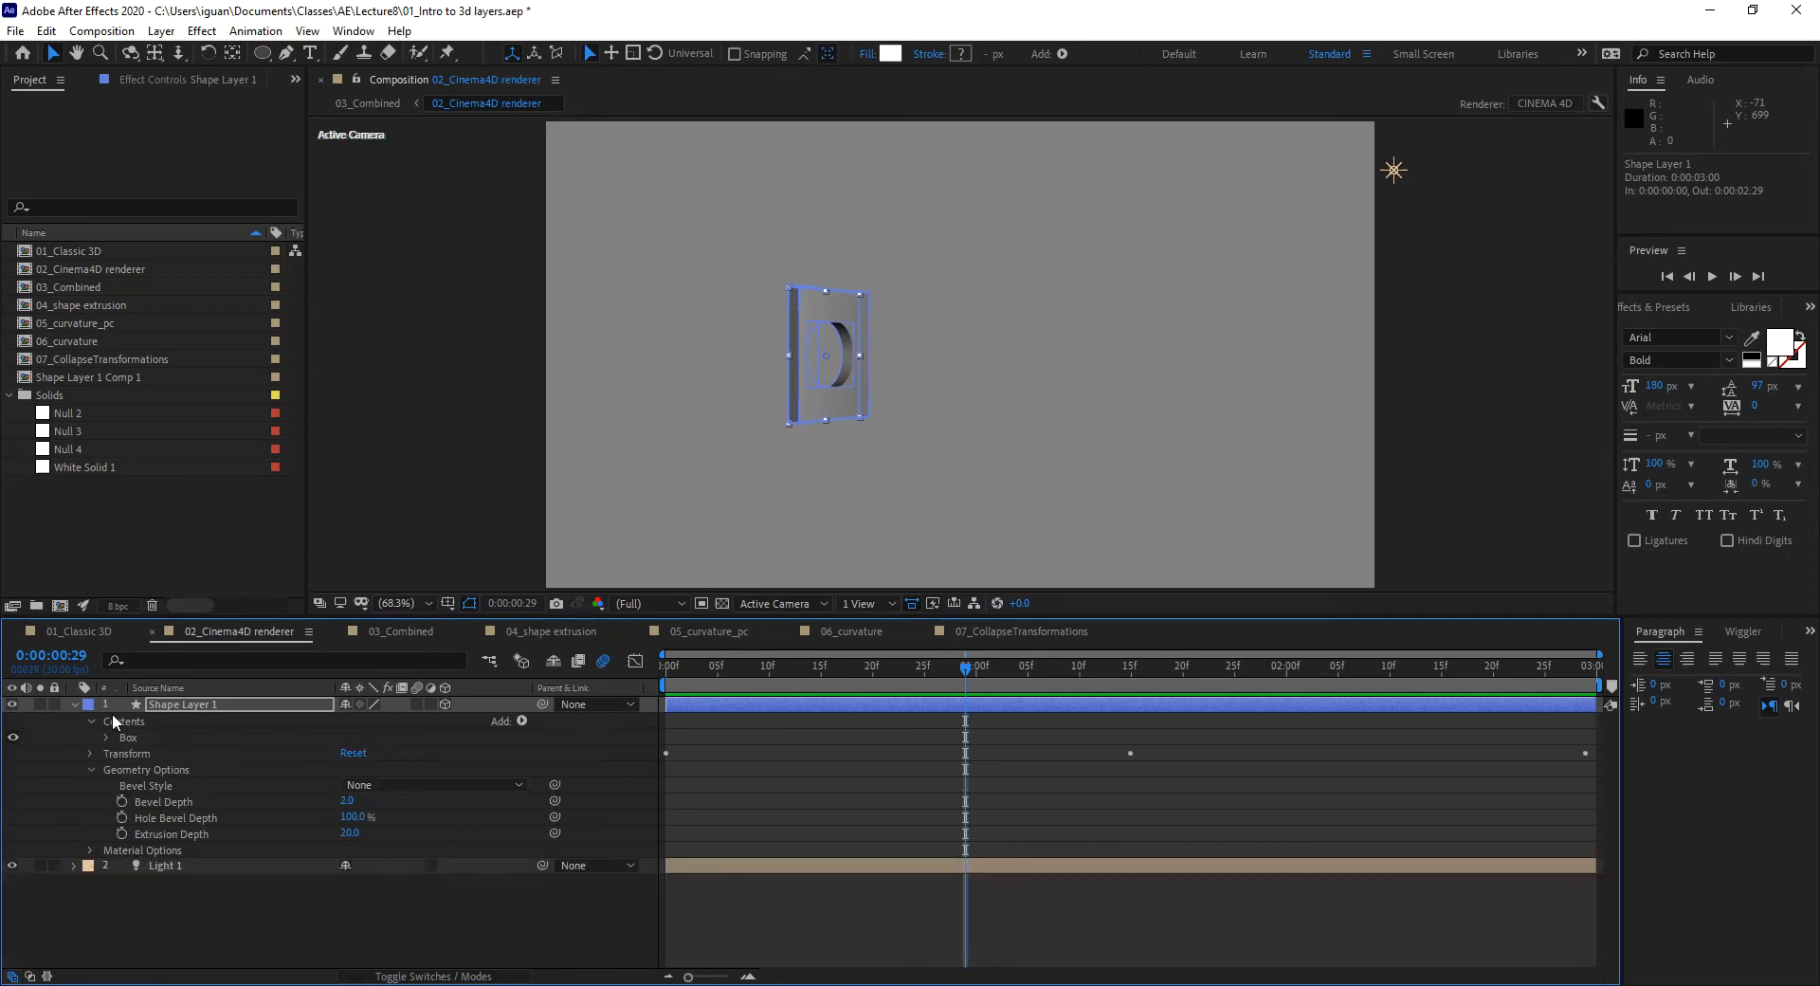
{"action": "left_click", "coordinate": [92, 768]}
{"action": "left_click", "coordinate": [131, 772]}
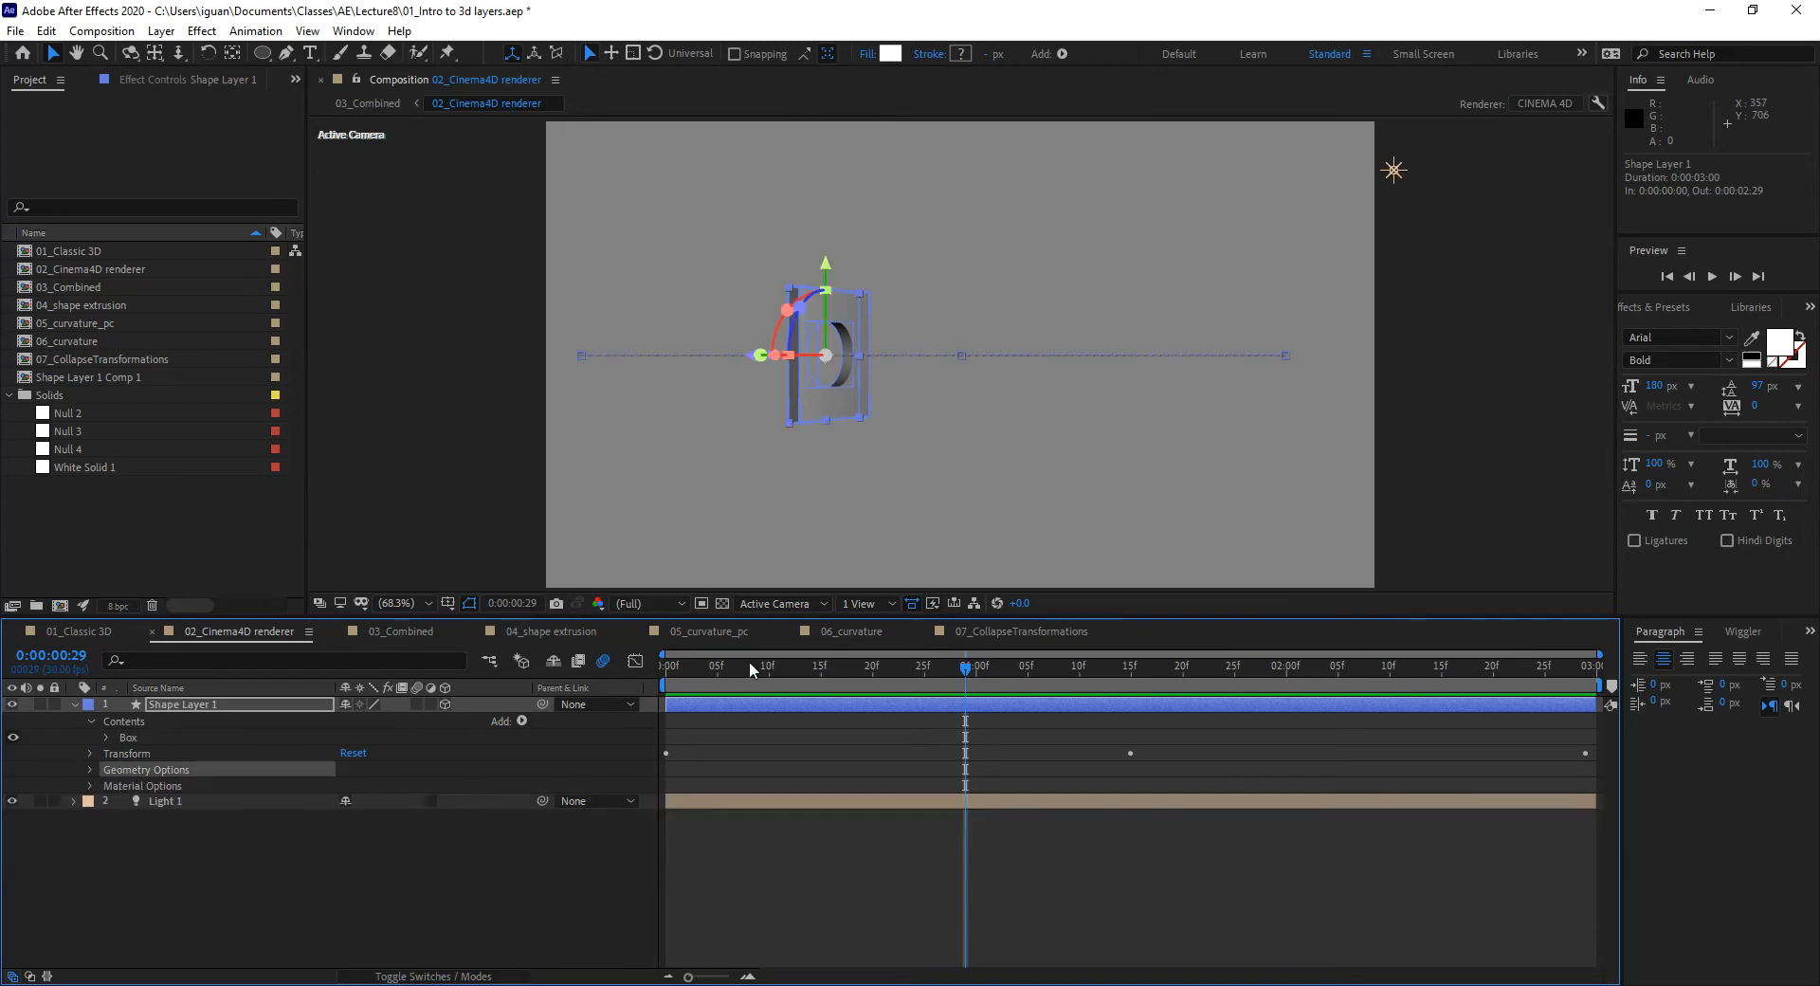
{"action": "left_click_drag", "start_coordinate": [798, 667], "coordinate": [908, 680]}
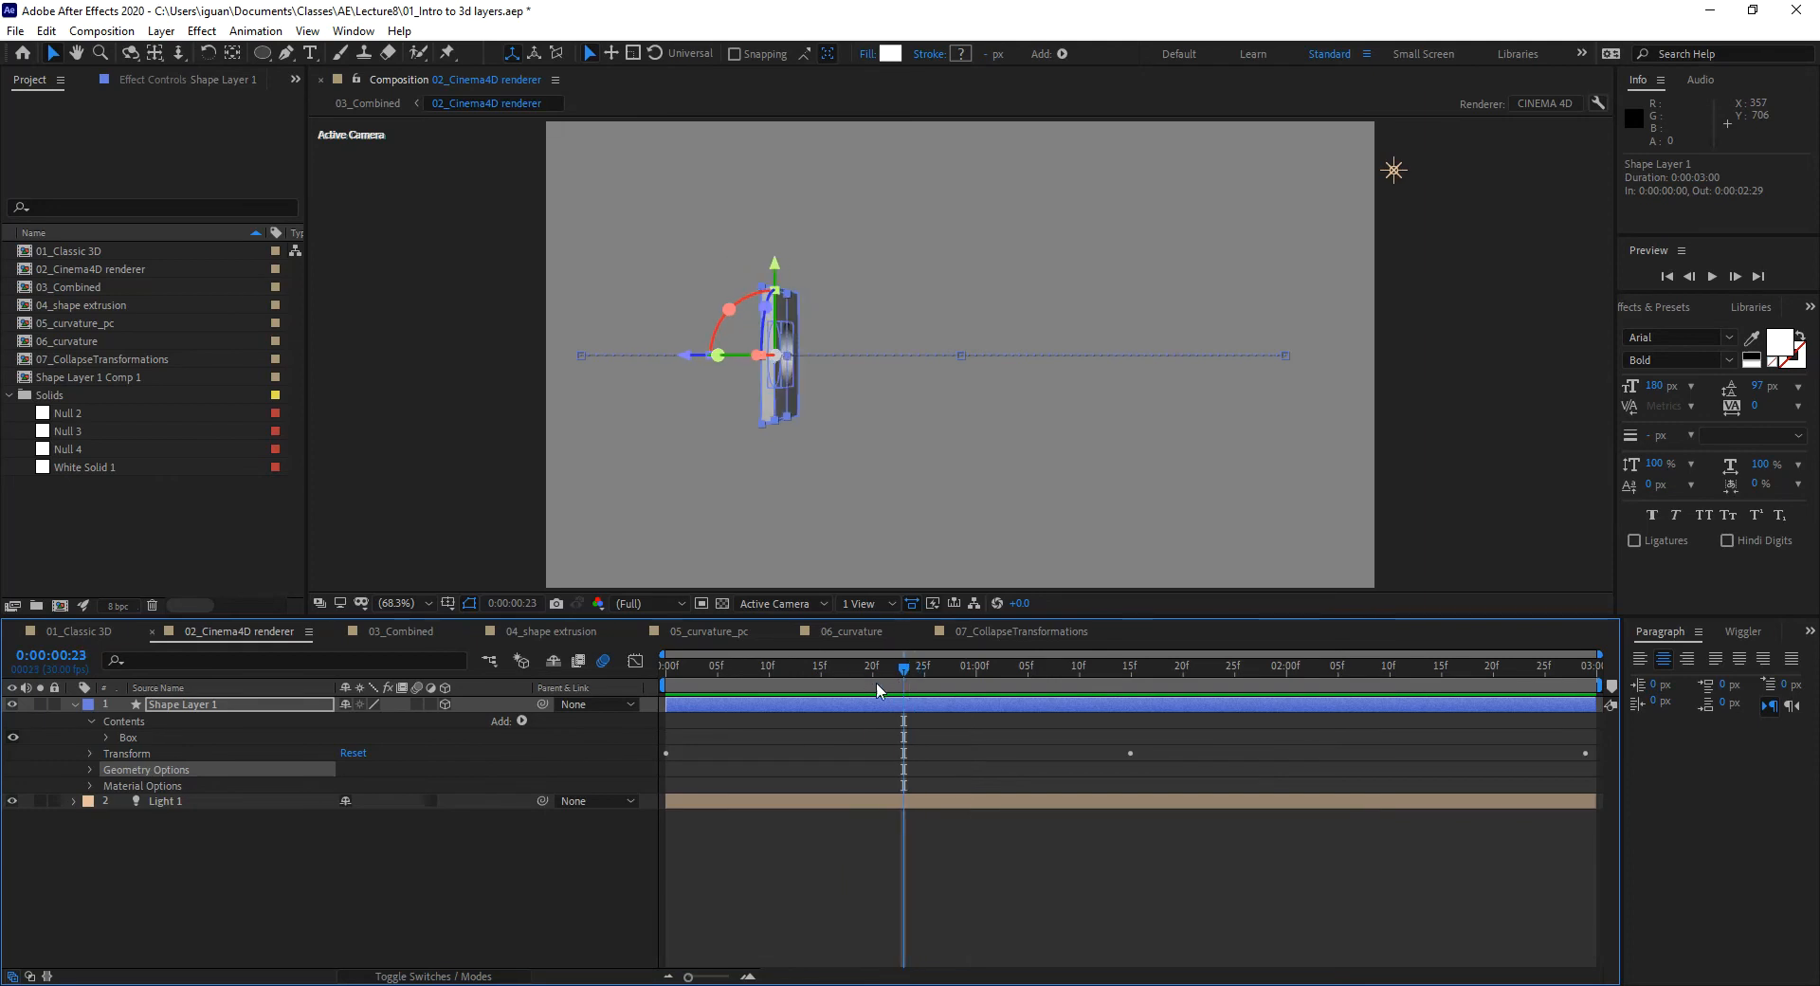
{"action": "left_click", "coordinate": [90, 770]}
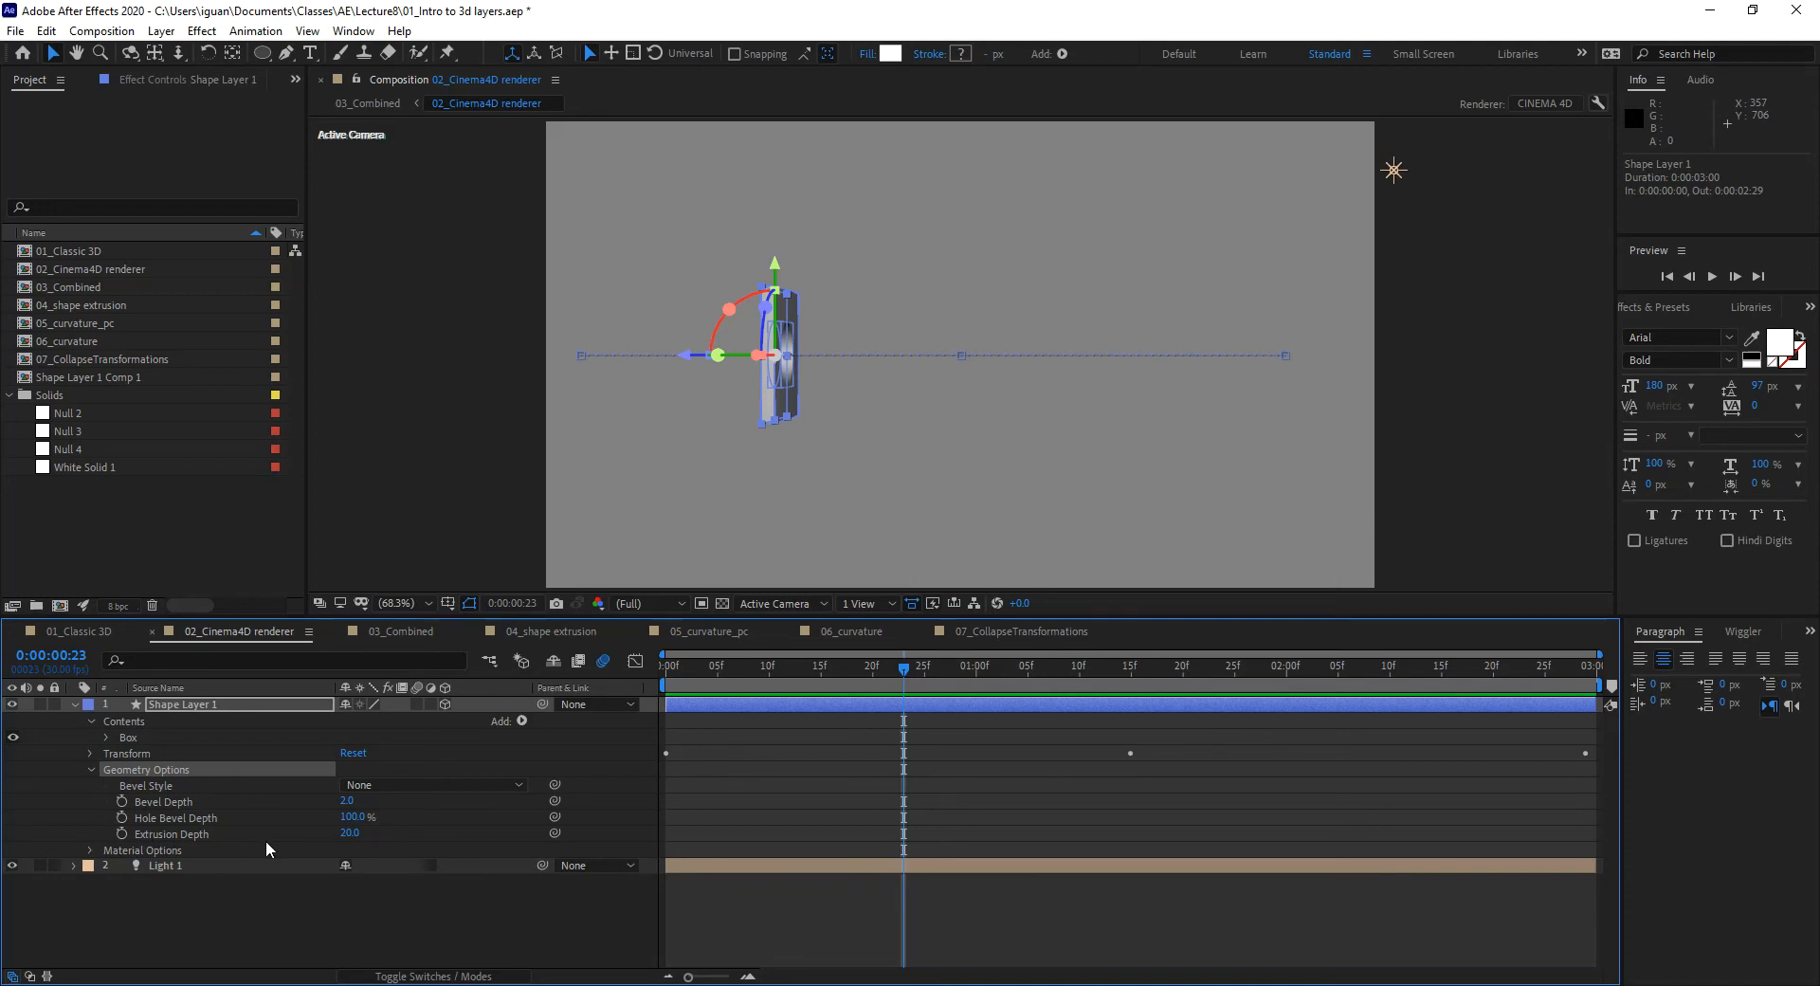
Step: Raise Extrusion Depth from 20 to 50 for a thicker box
{"action": "left_click", "coordinate": [349, 833]}
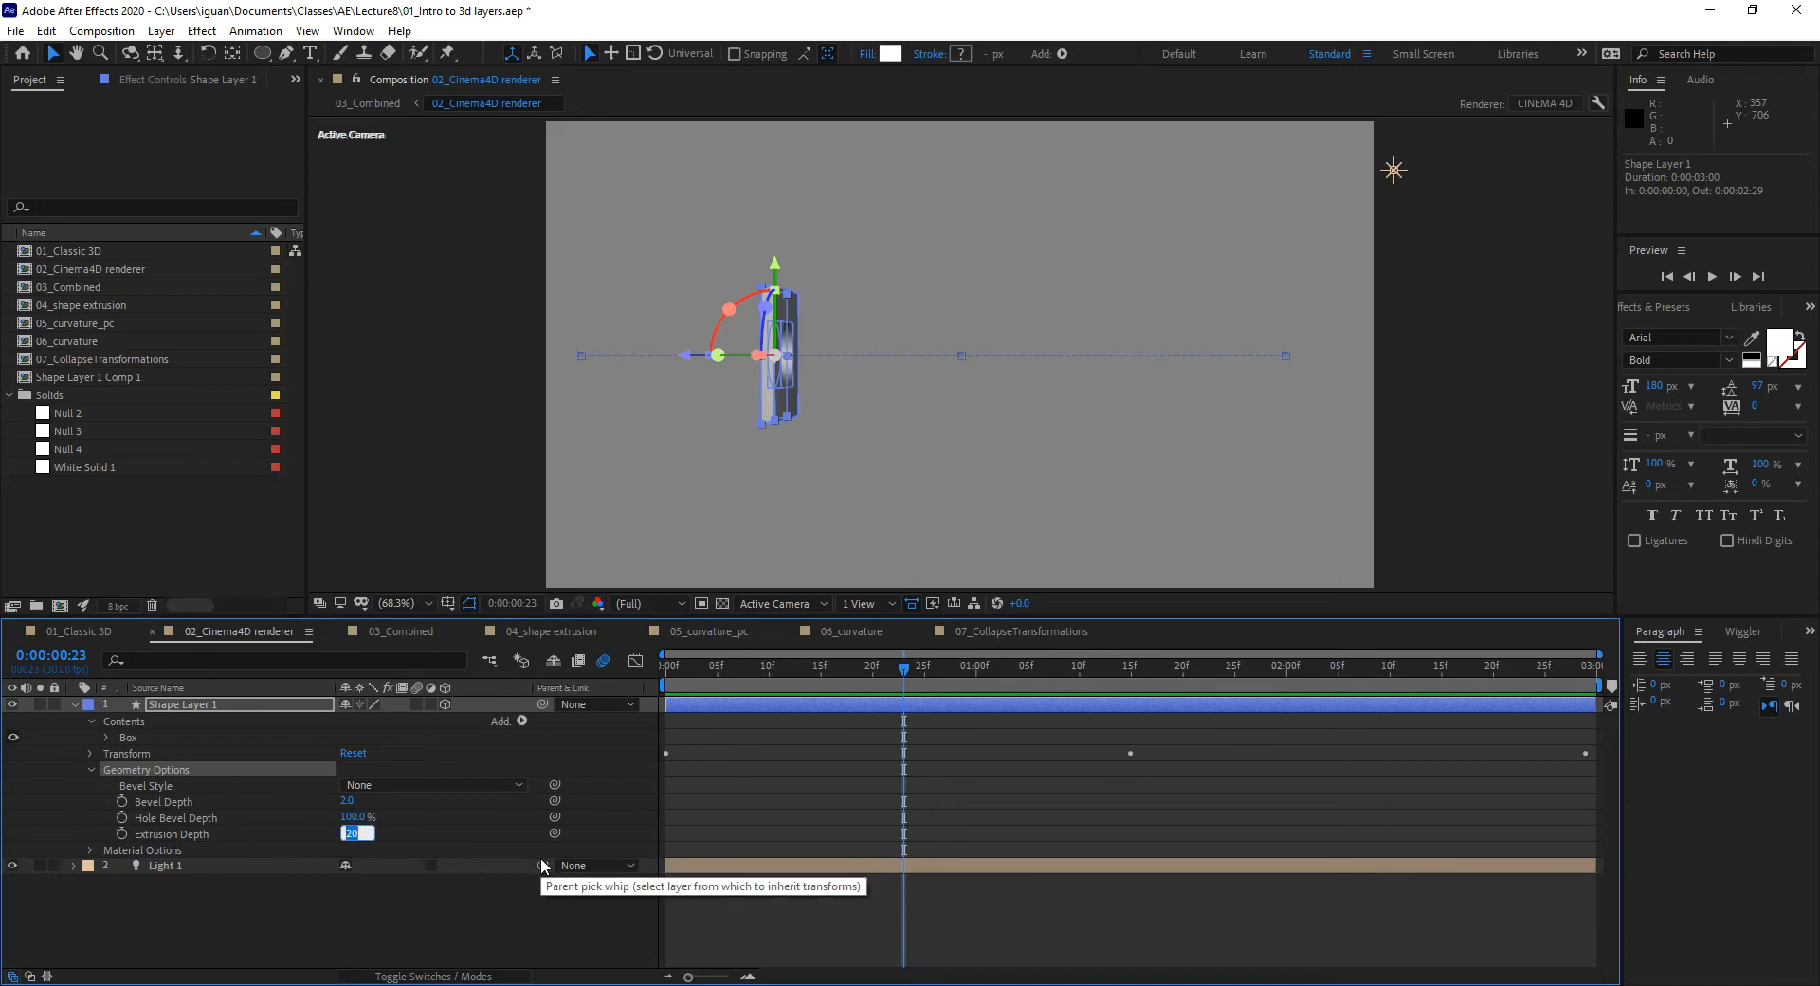
{"action": "type", "text": "50"}
{"action": "key", "text": "Return"}
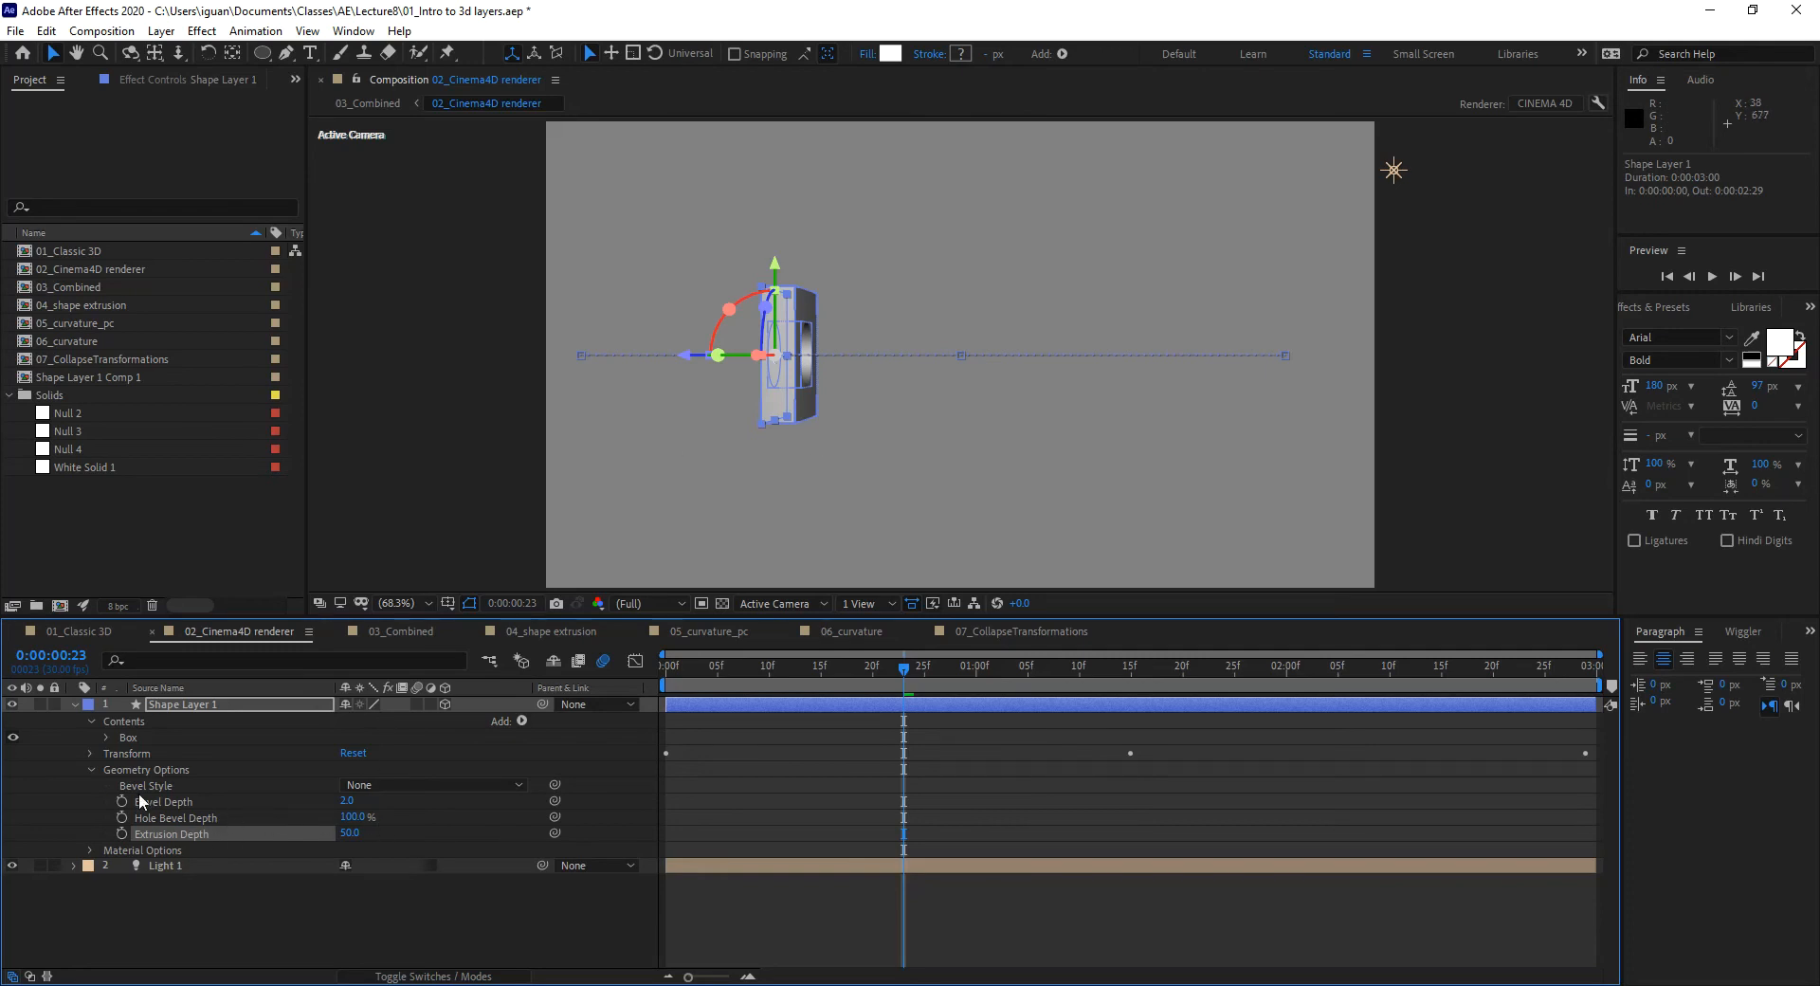
{"action": "left_click", "coordinate": [366, 786]}
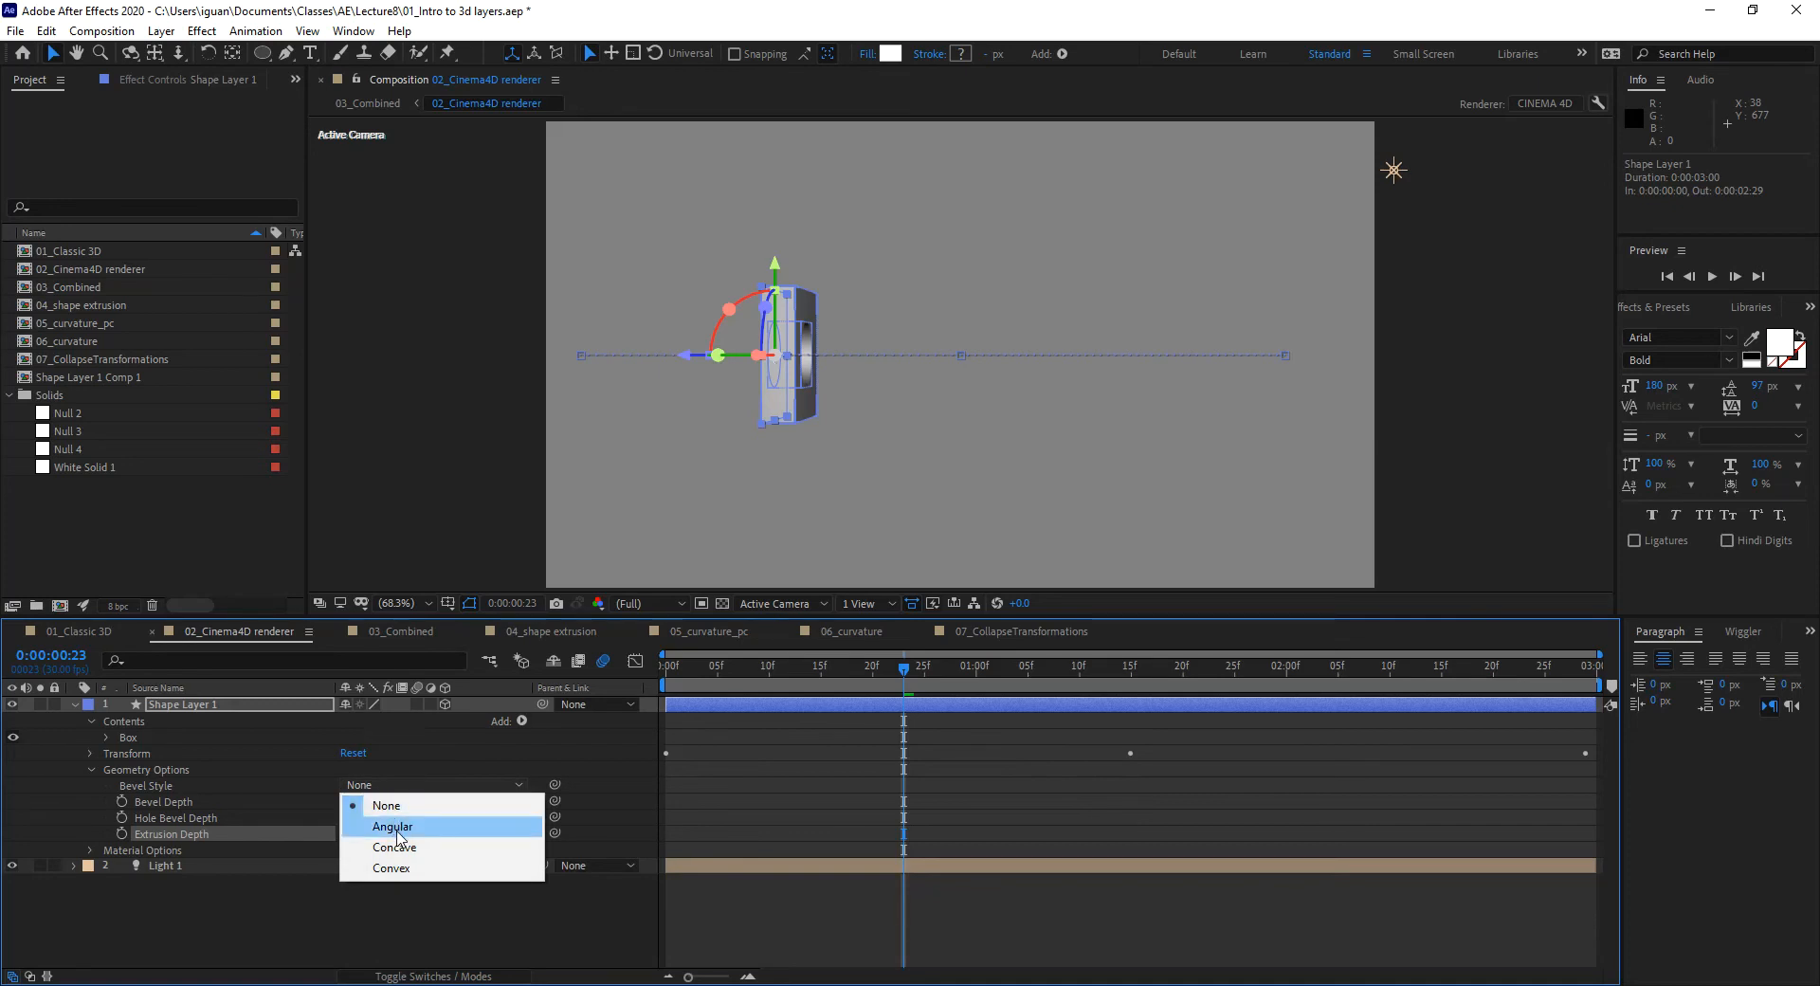
Step: Give the shape an Angular bevel with Bevel Depth 30
{"action": "left_click", "coordinate": [396, 829]}
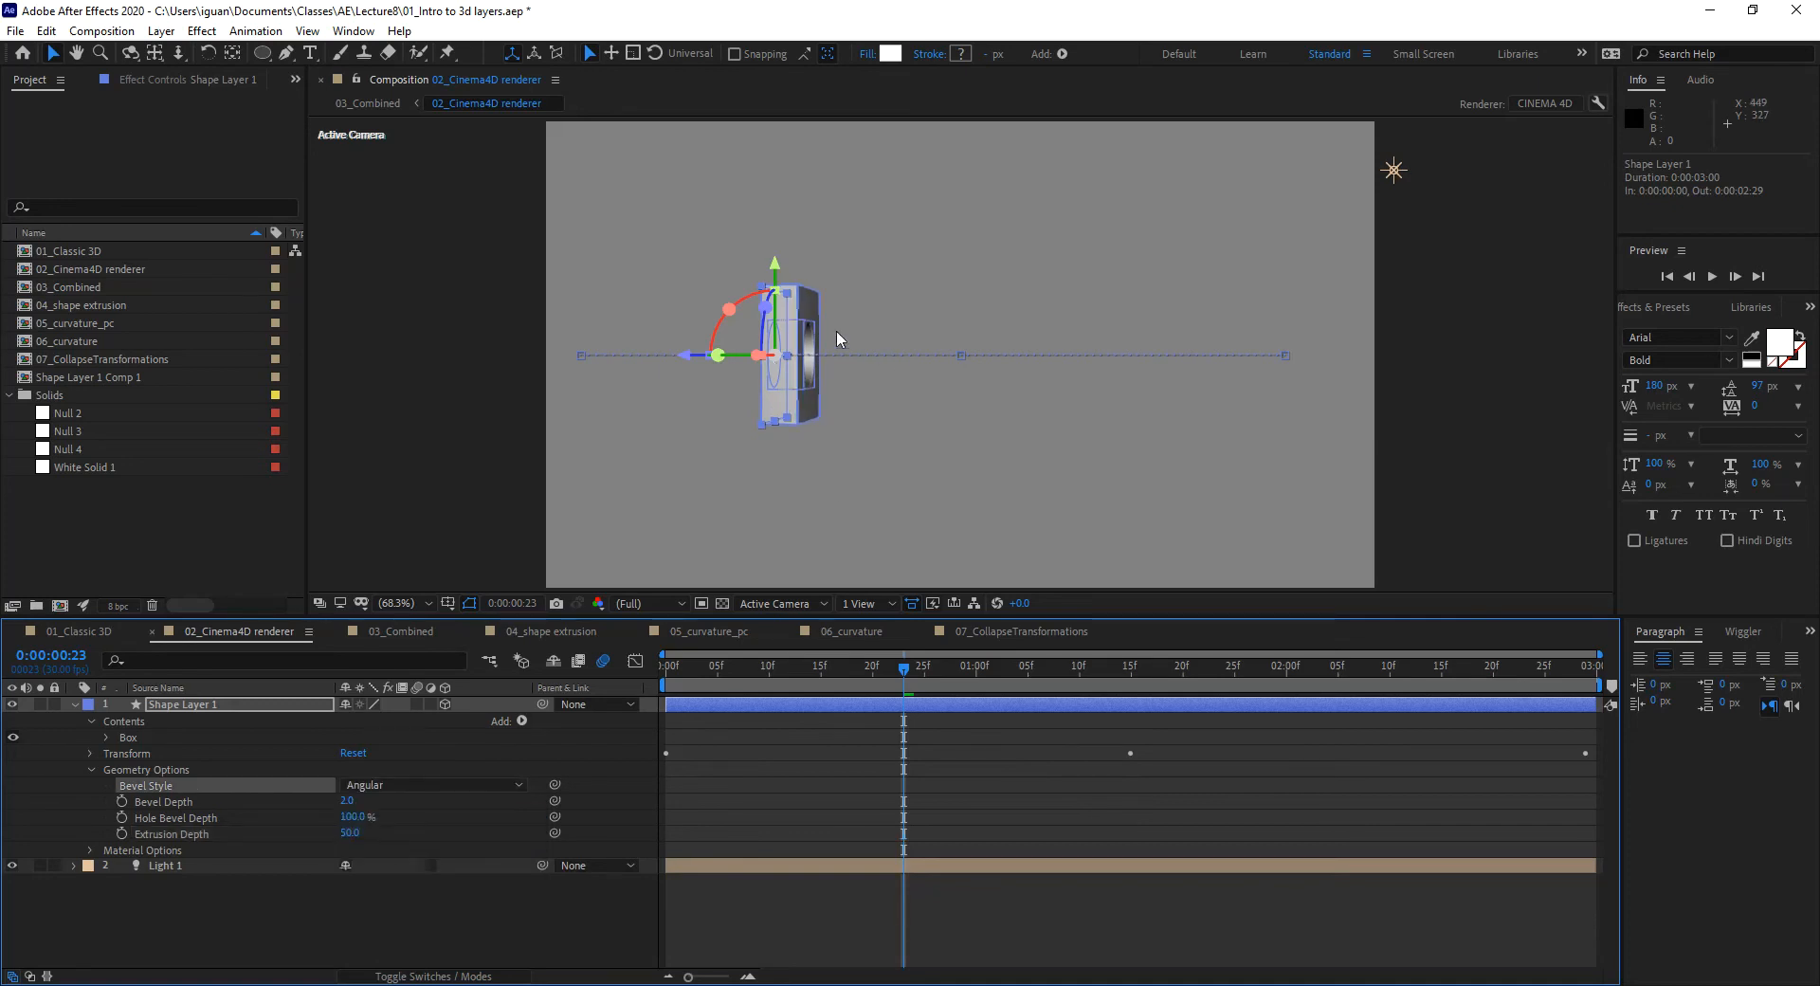
{"action": "left_click", "coordinate": [713, 900]}
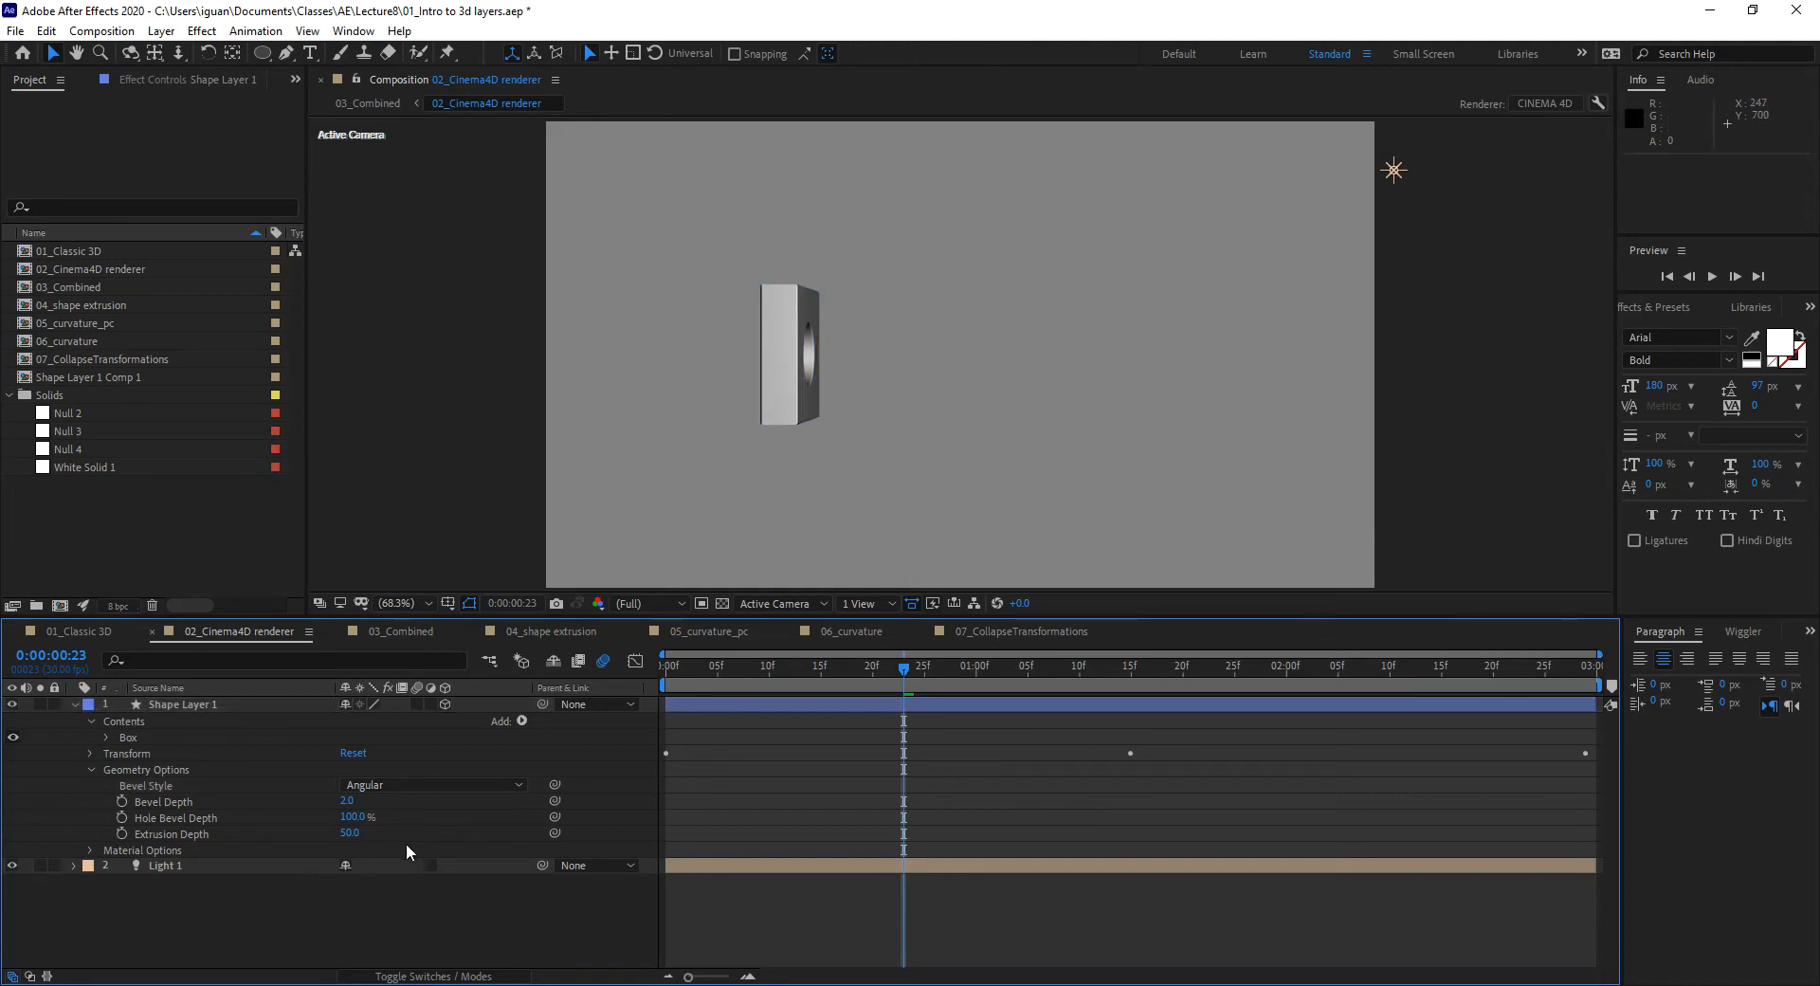
{"action": "left_click", "coordinate": [348, 801]}
{"action": "type", "text": "30"}
{"action": "key", "text": "Return"}
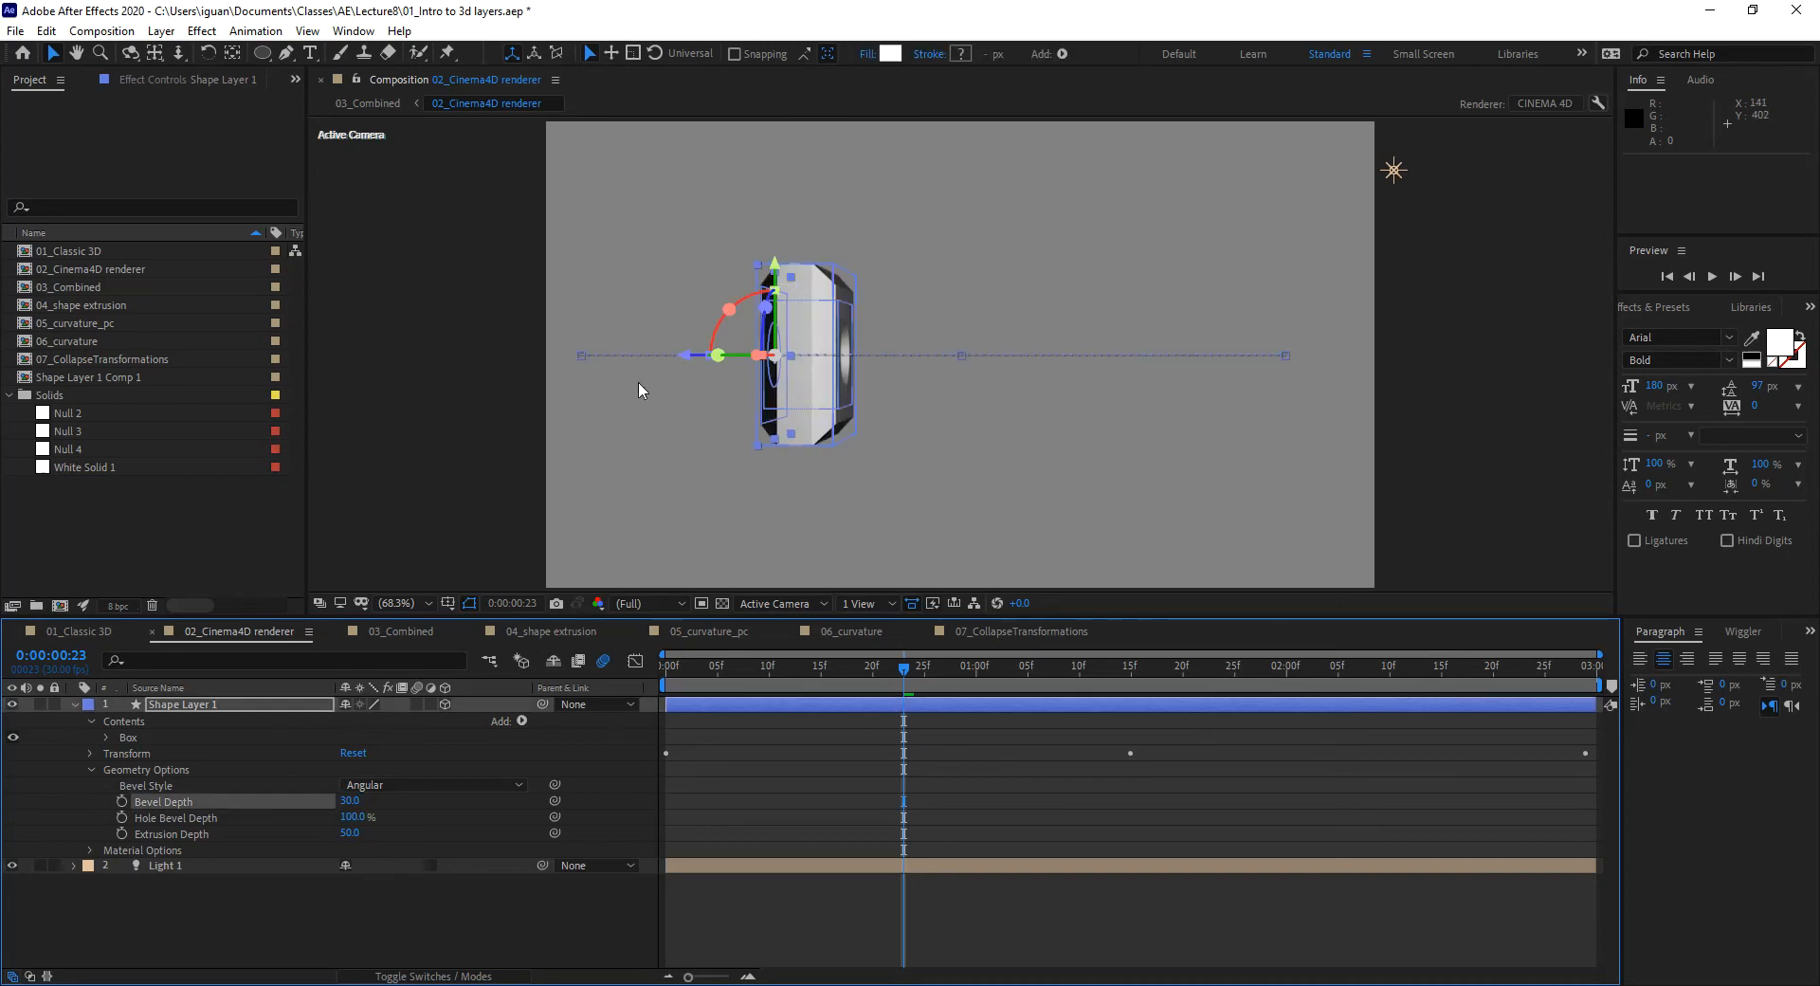
{"action": "left_click", "coordinate": [797, 897]}
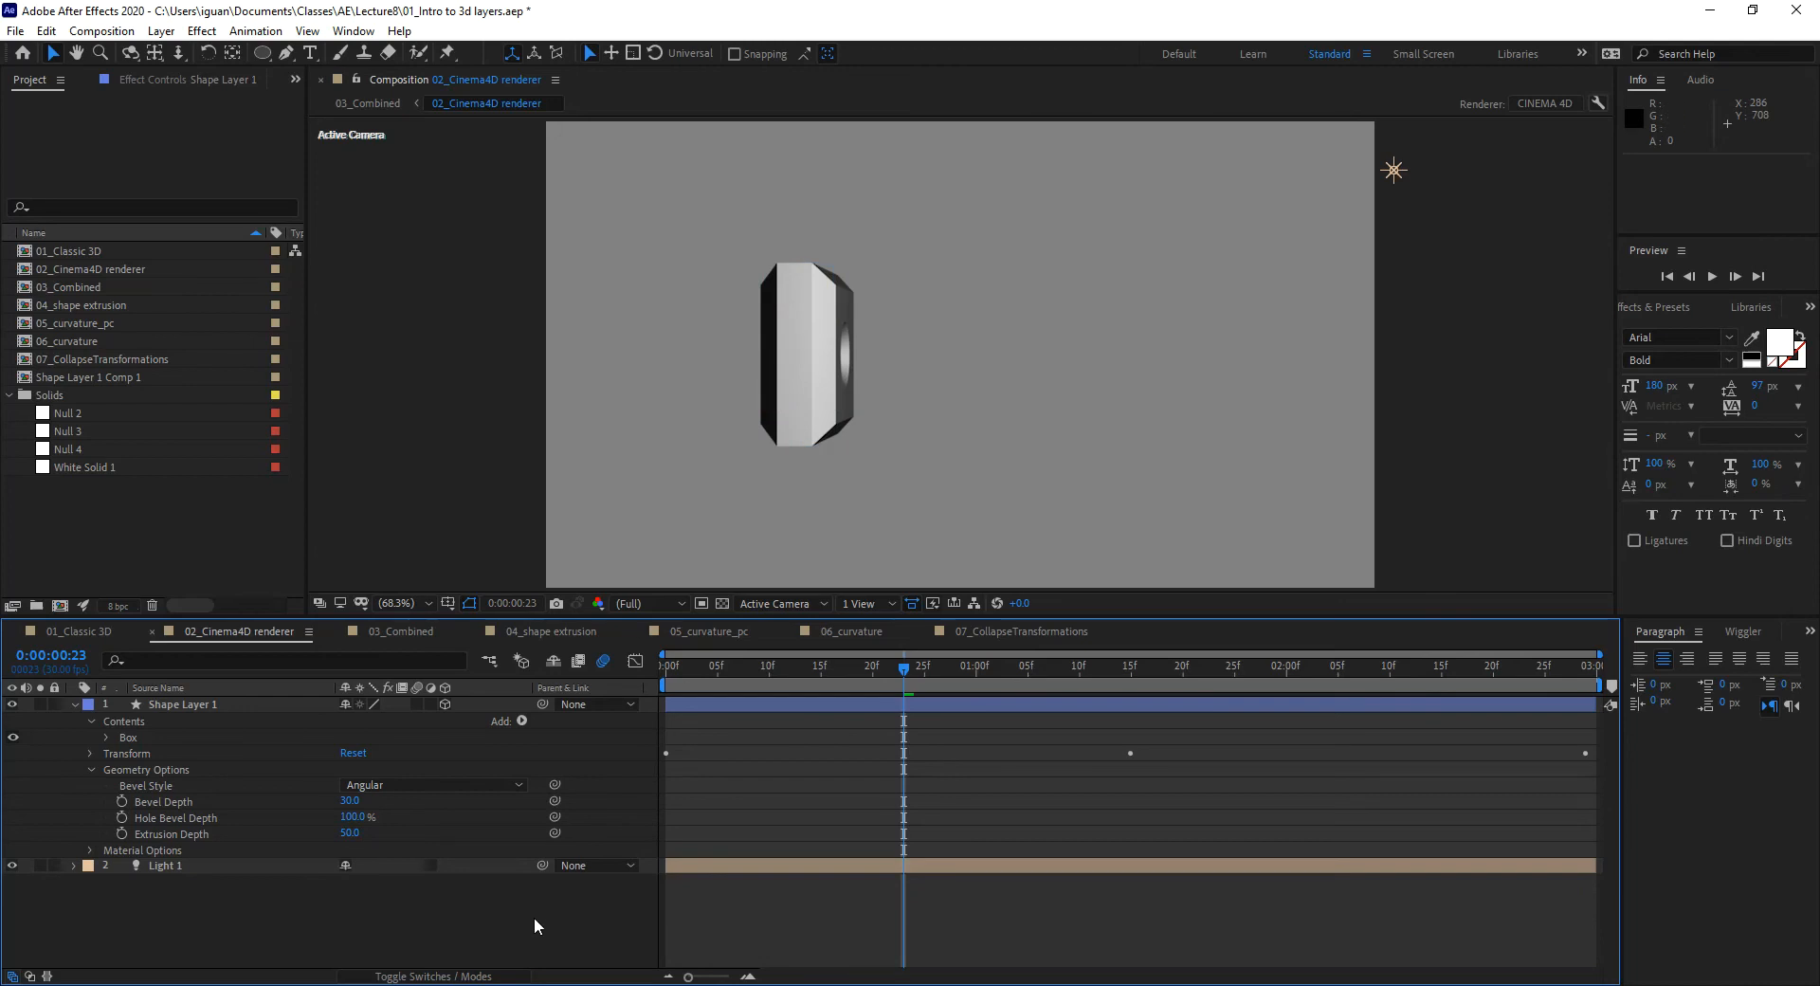
Step: Try a Concave bevel, then switch Bevel Style to Convex and scrub the timeline
{"action": "left_click", "coordinate": [432, 784]}
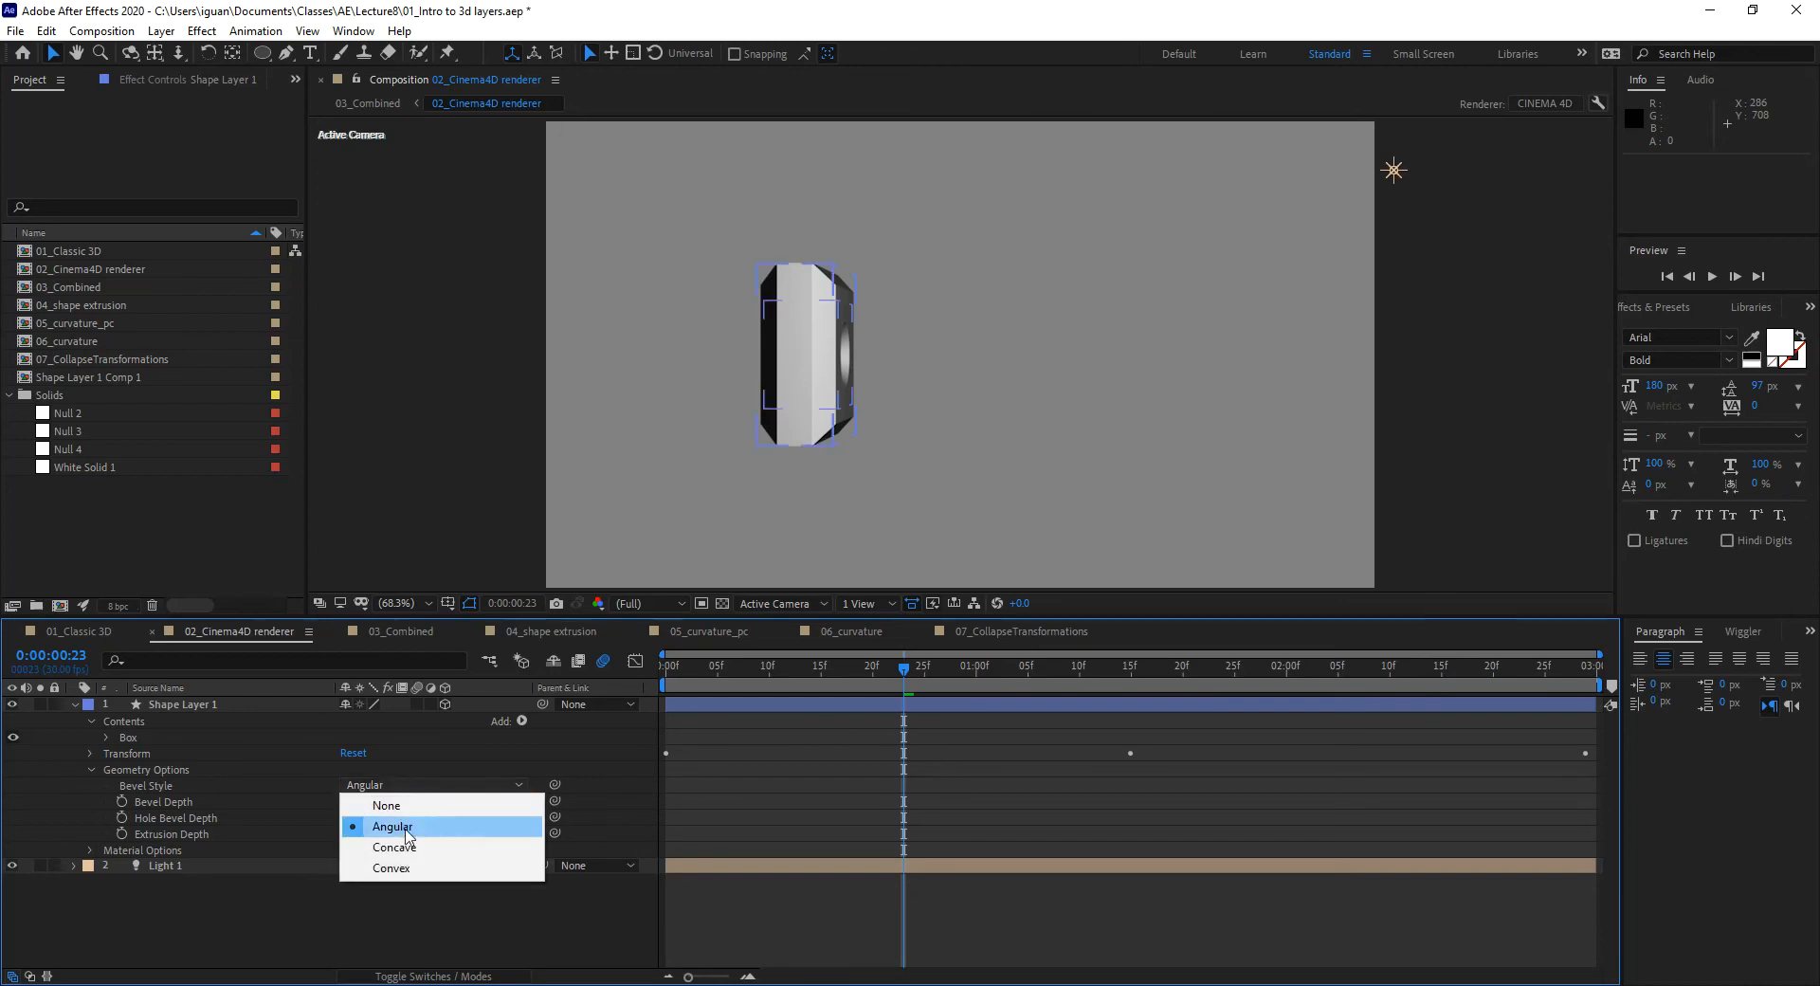
{"action": "left_click", "coordinate": [410, 848]}
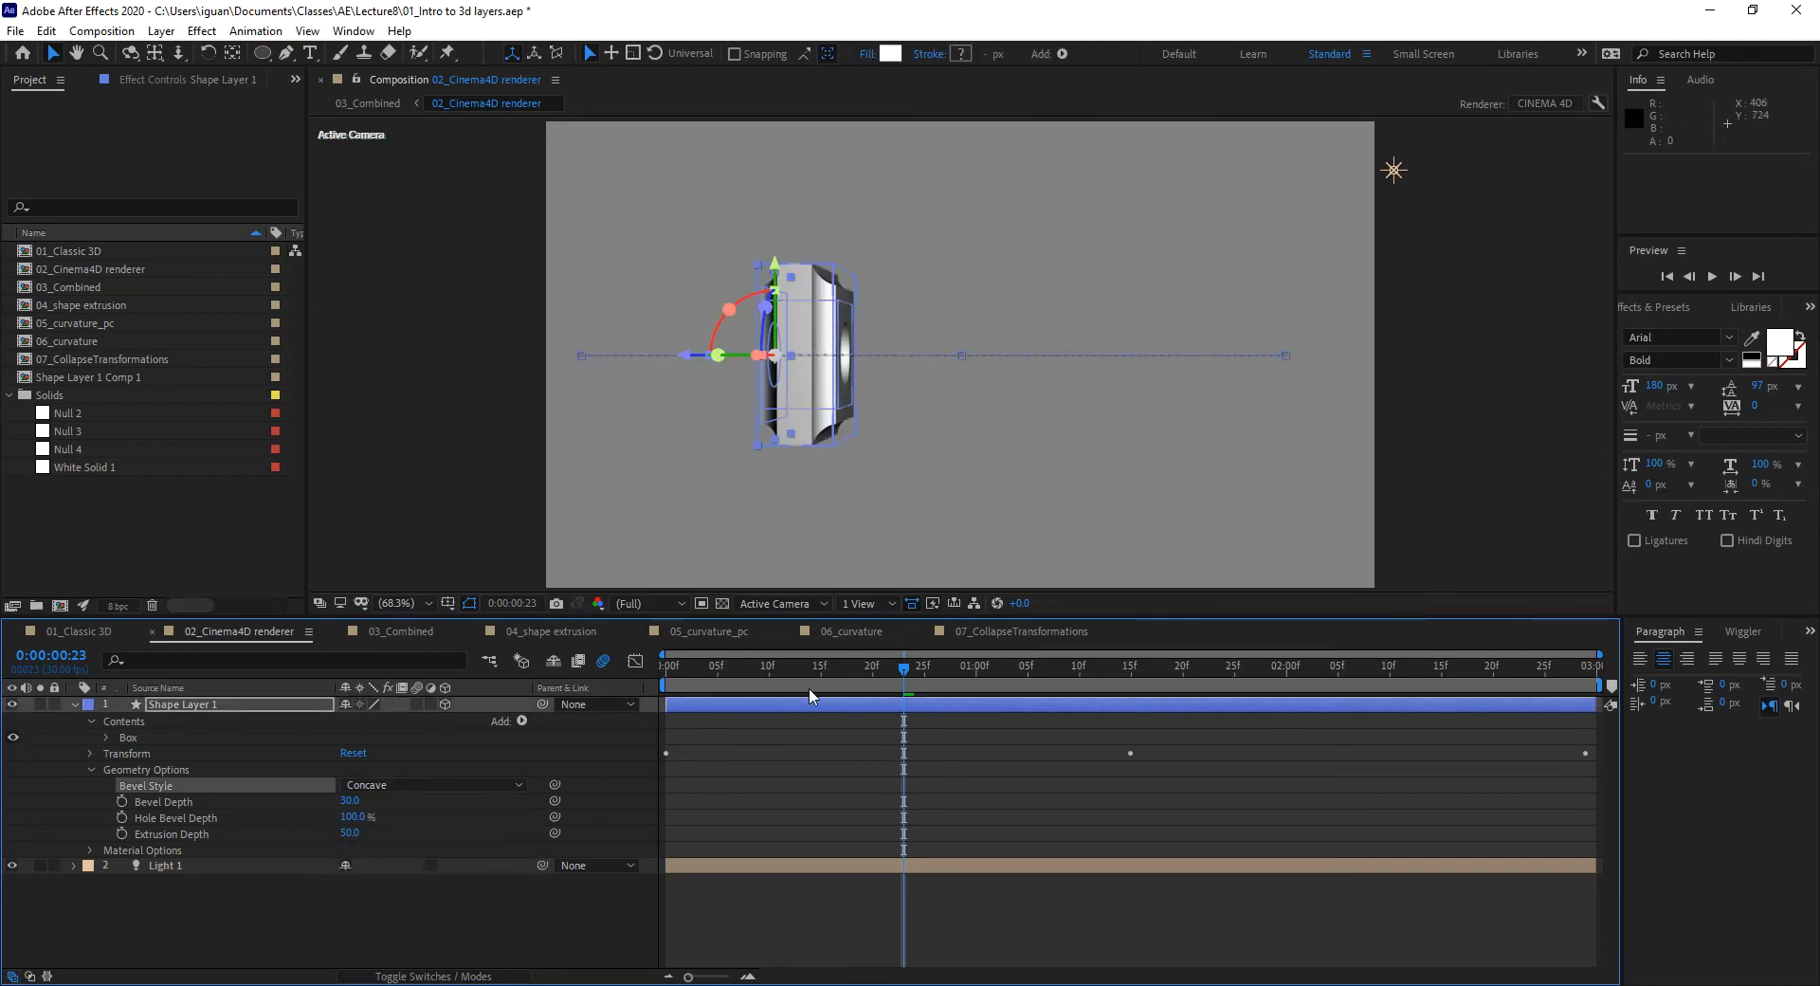
{"action": "left_click_drag", "start_coordinate": [912, 668], "coordinate": [935, 676]}
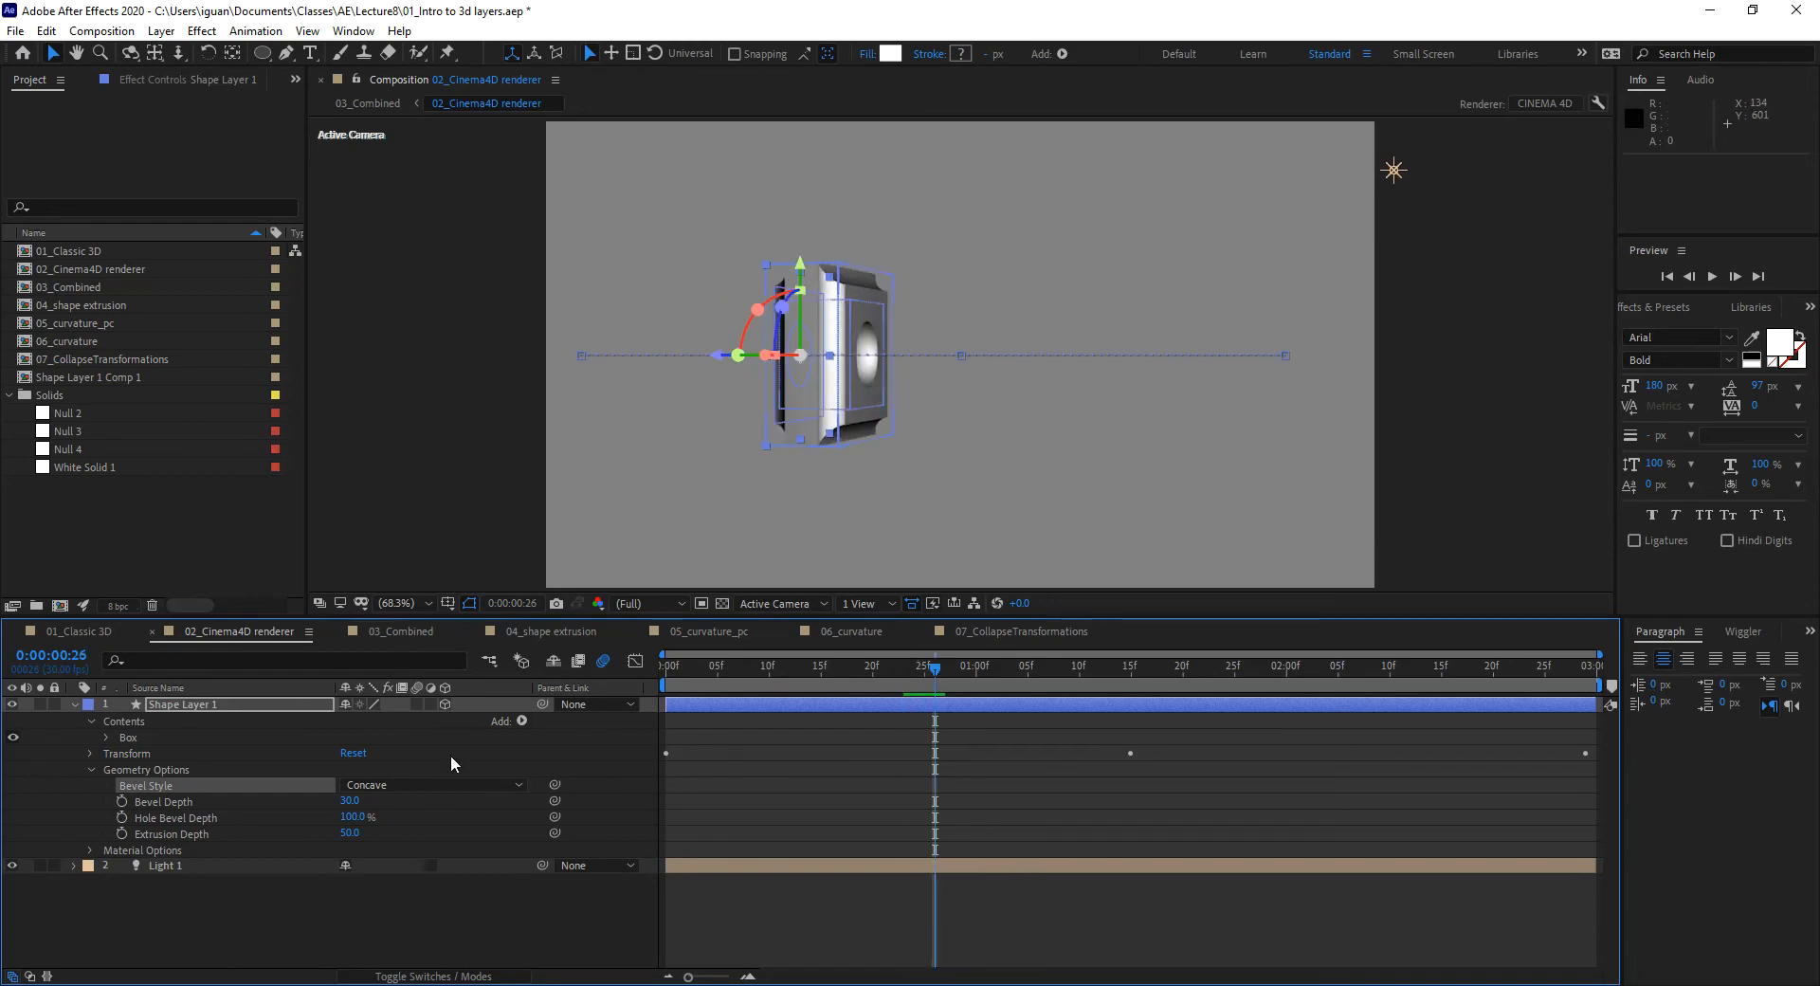
{"action": "left_click", "coordinate": [406, 786]}
{"action": "left_click", "coordinate": [412, 873]}
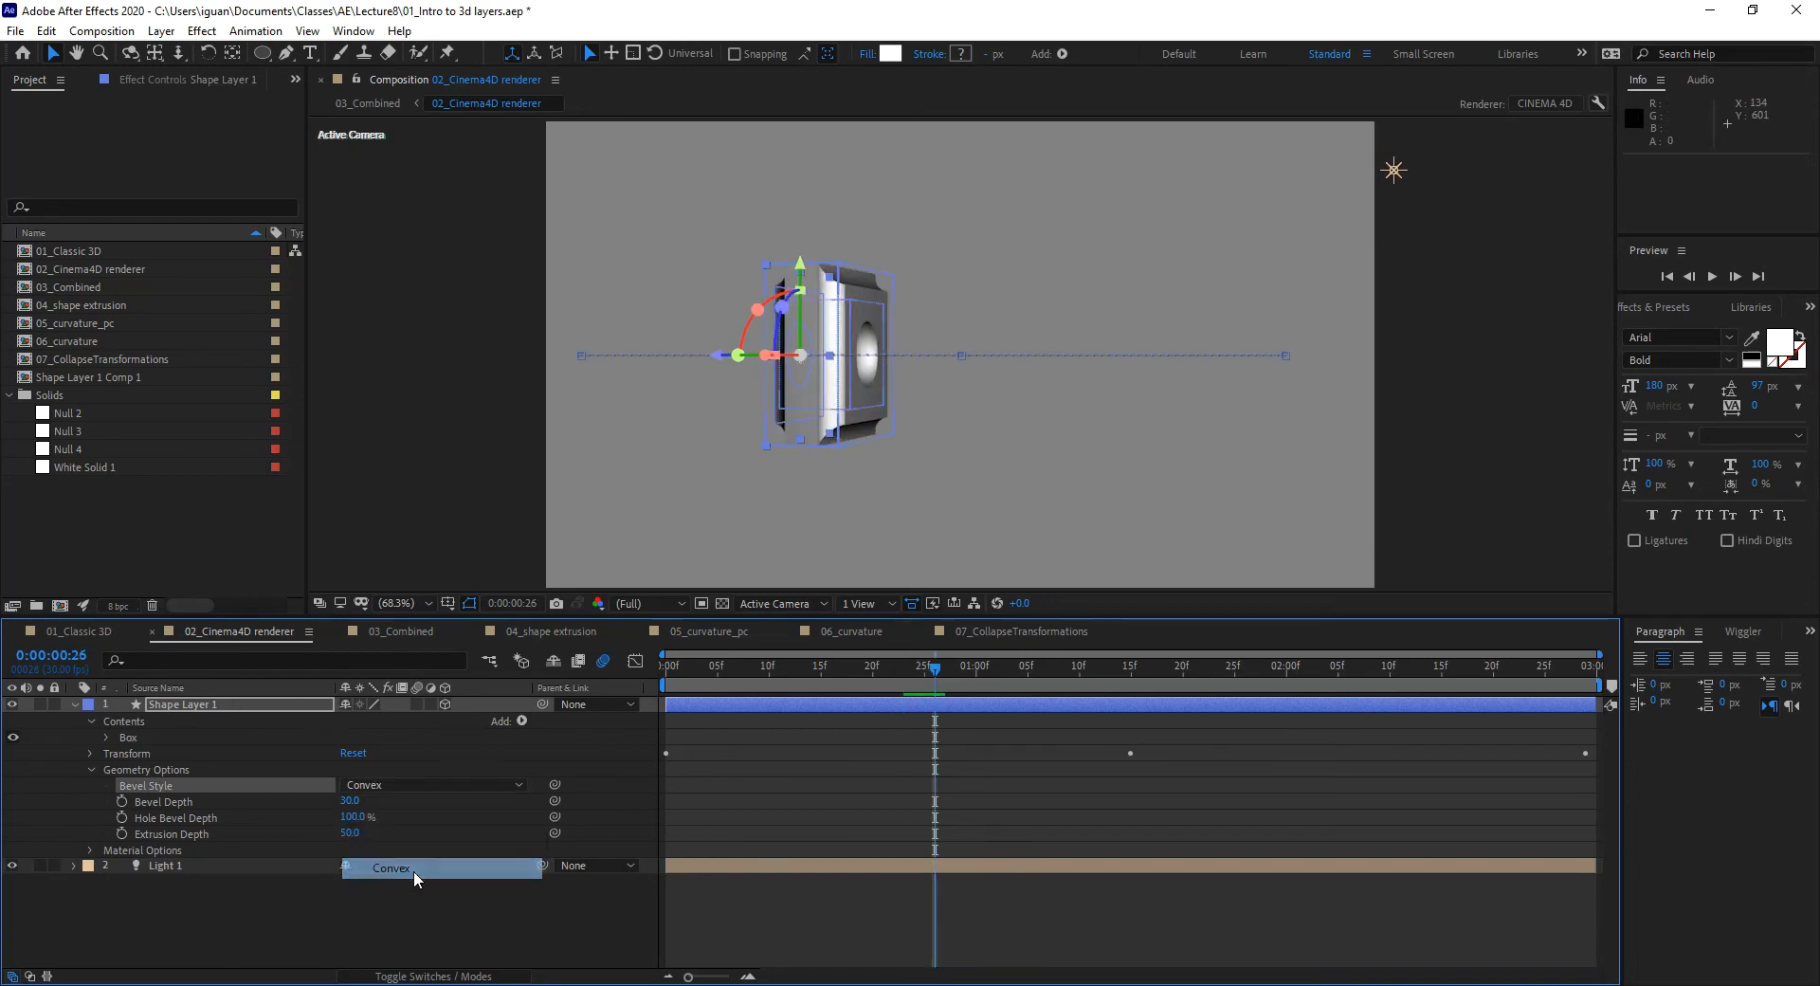
{"action": "left_click", "coordinate": [791, 932]}
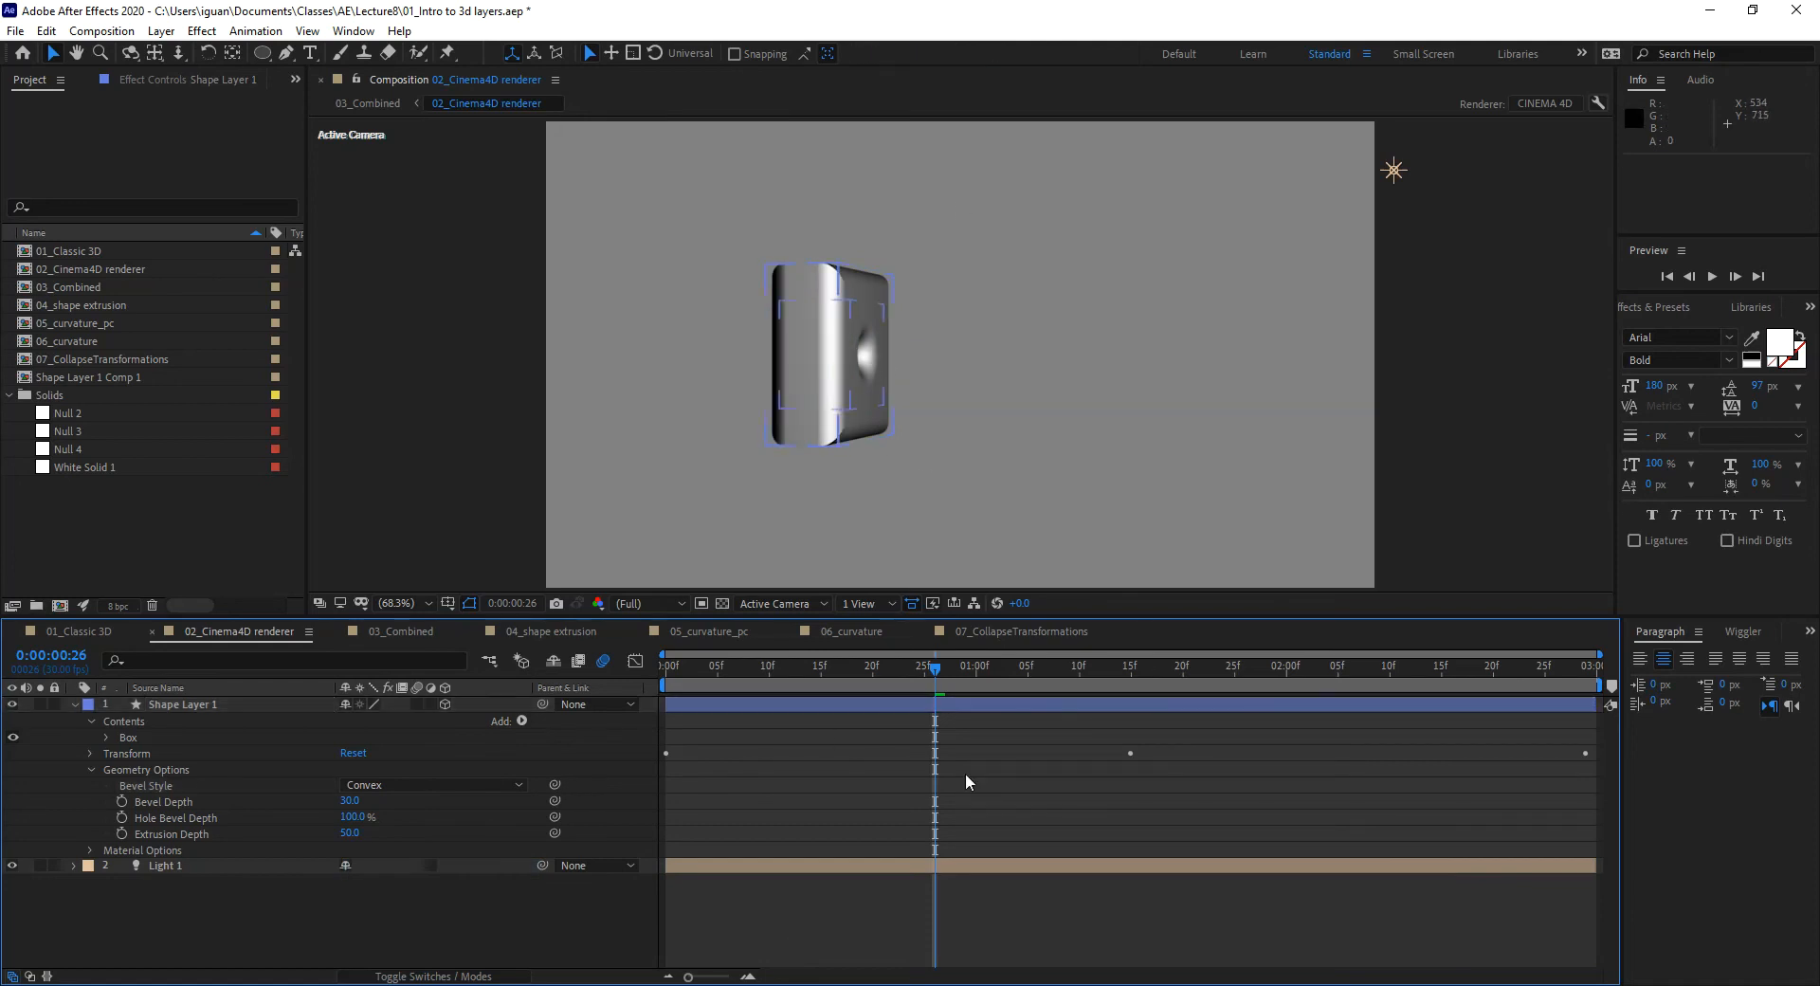
{"action": "left_click", "coordinate": [993, 669]}
{"action": "left_click_drag", "start_coordinate": [996, 669], "coordinate": [657, 681]}
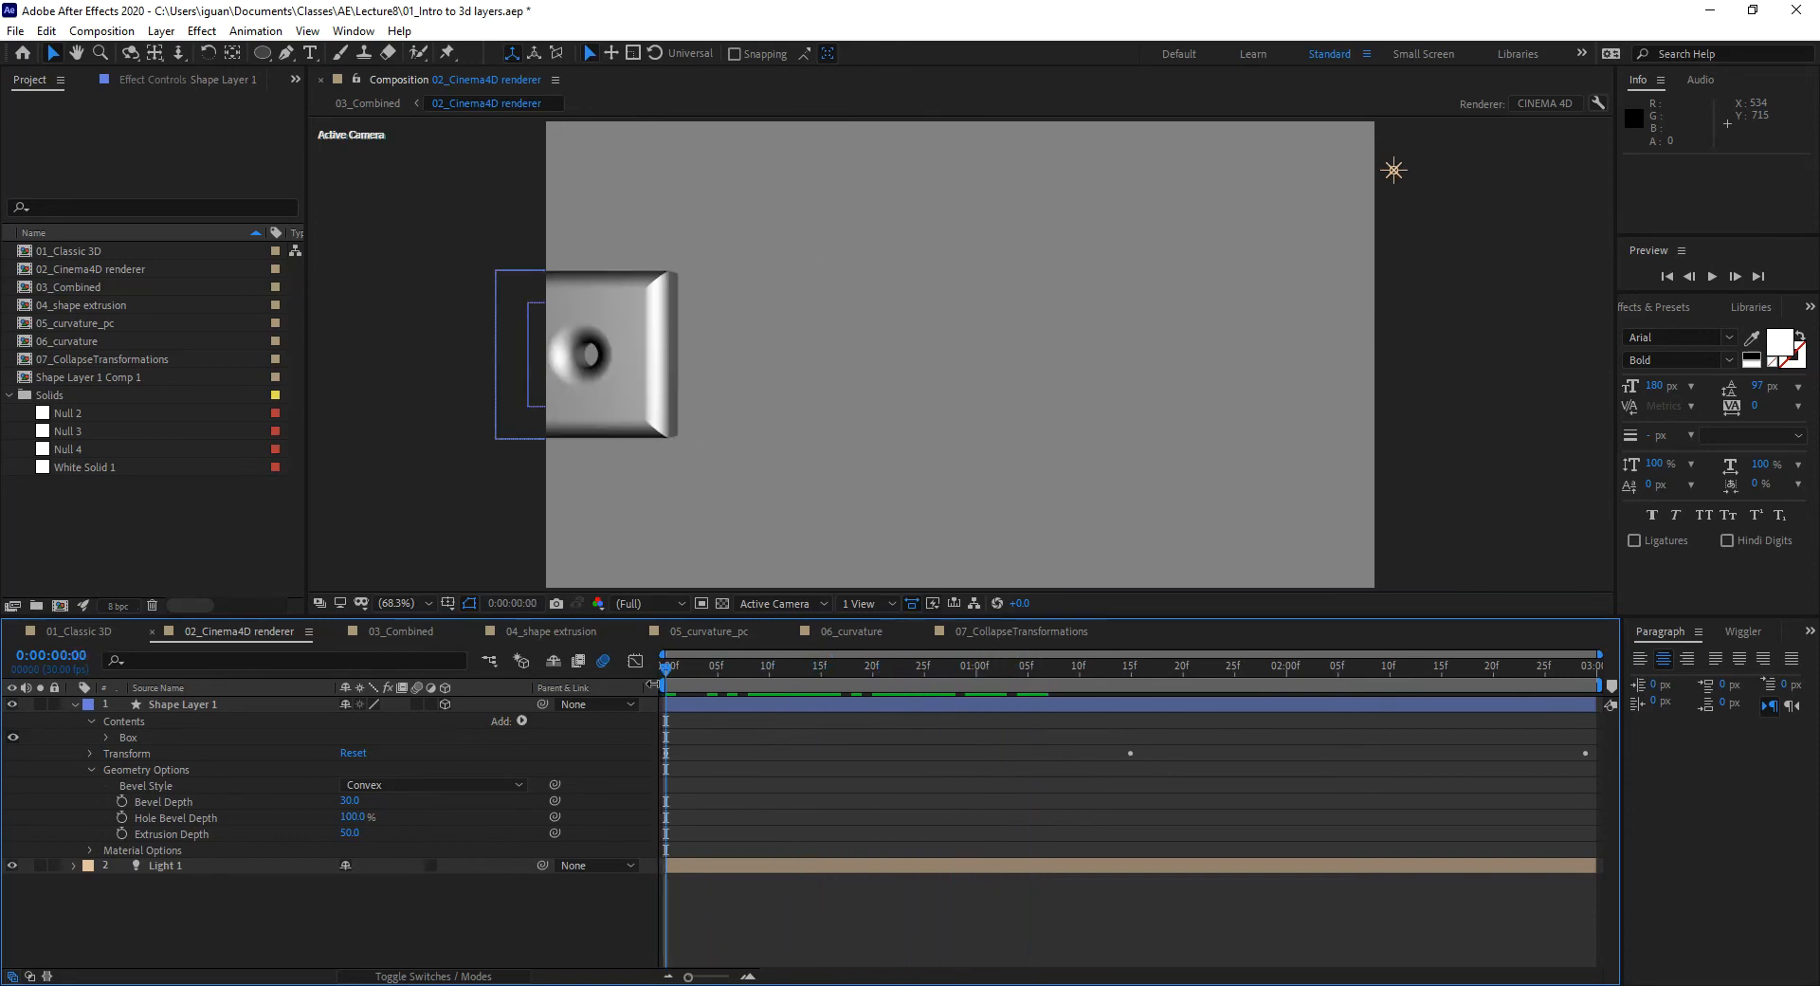
Step: Play a preview of the 50-deep convex-bevelled box in 02_Cinema4D
{"action": "key", "text": "space"}
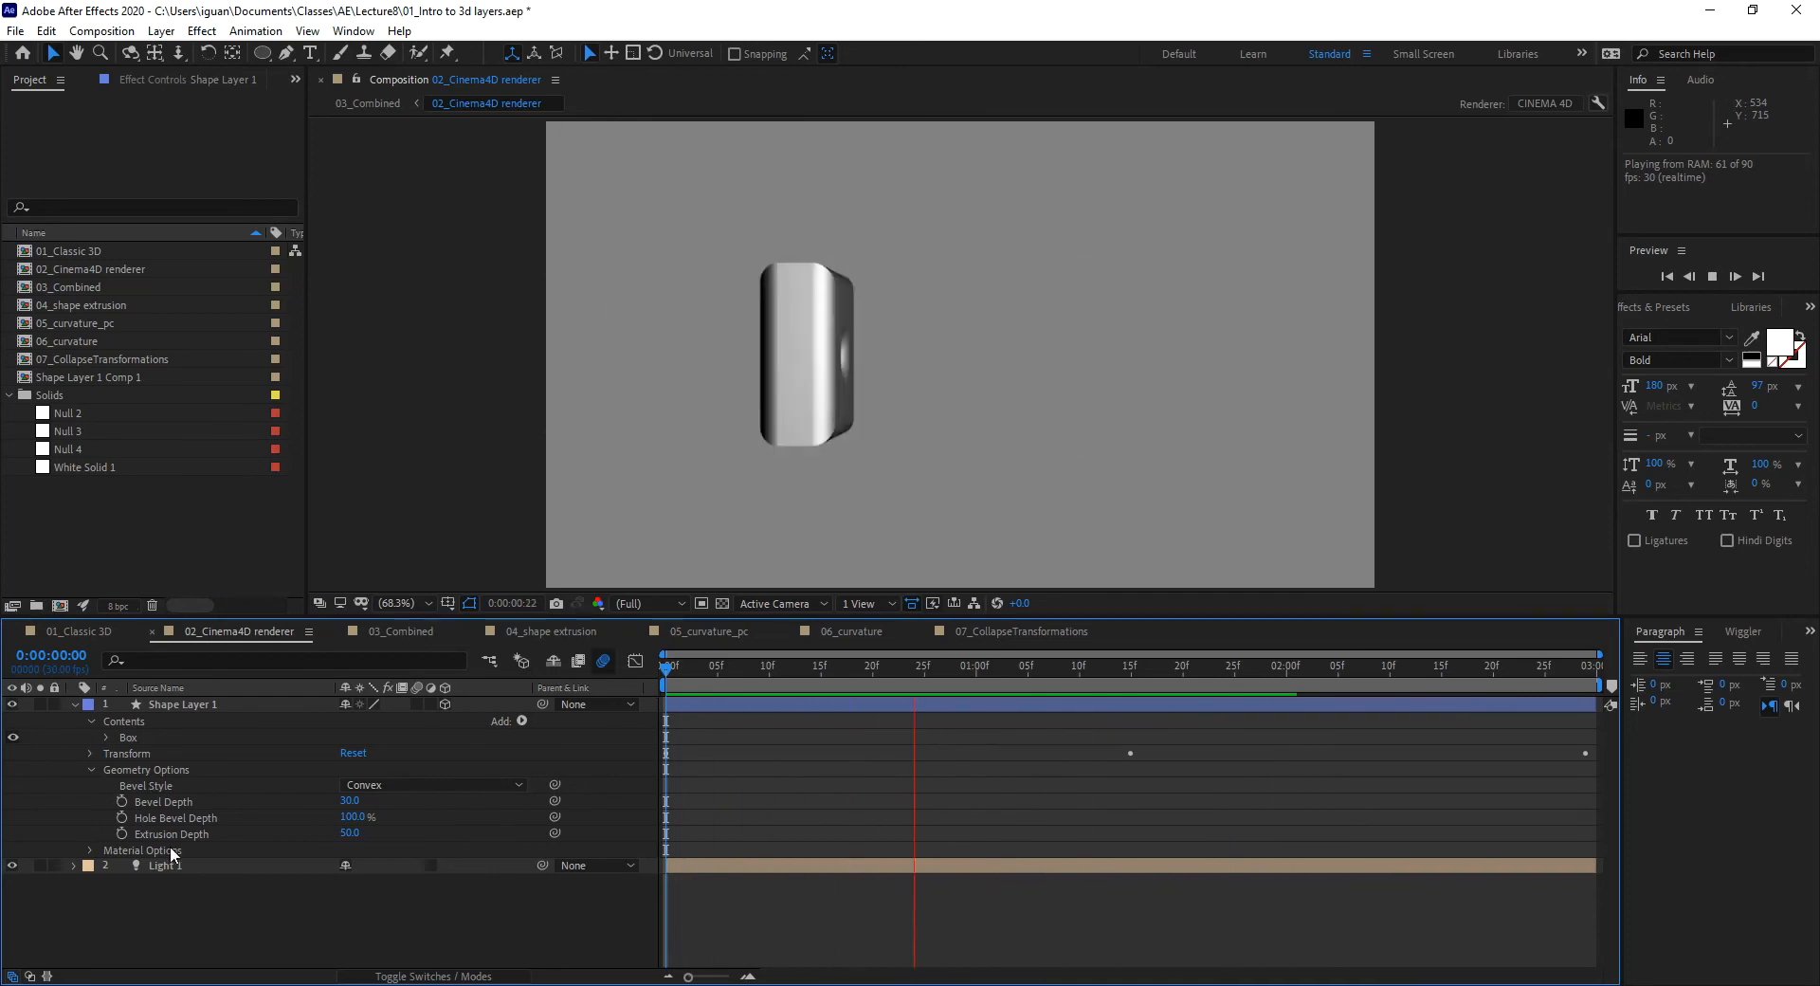
Step: Show Shape Layer 1's Material Options (Ambient 100%, Diffuse 50%, Metal 100%) in a taller timeline
{"action": "left_click", "coordinate": [92, 770]}
{"action": "left_click", "coordinate": [90, 785]}
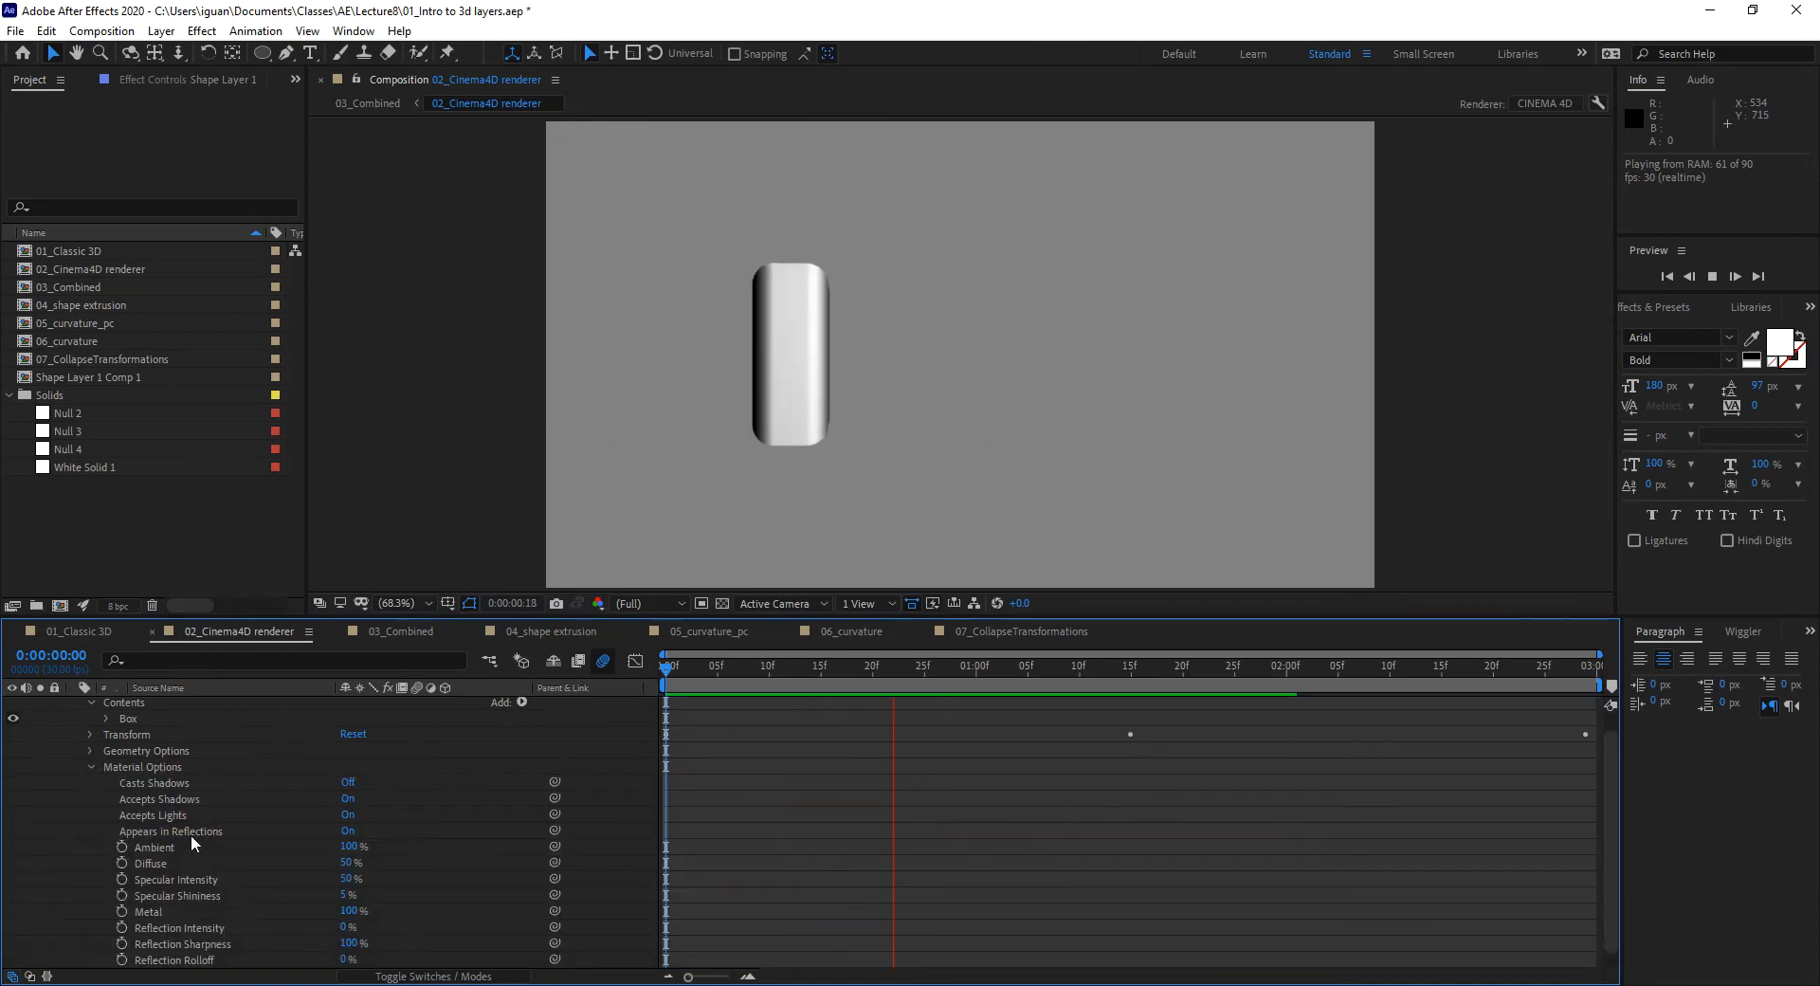
{"action": "left_click_drag", "start_coordinate": [266, 619], "coordinate": [267, 501]}
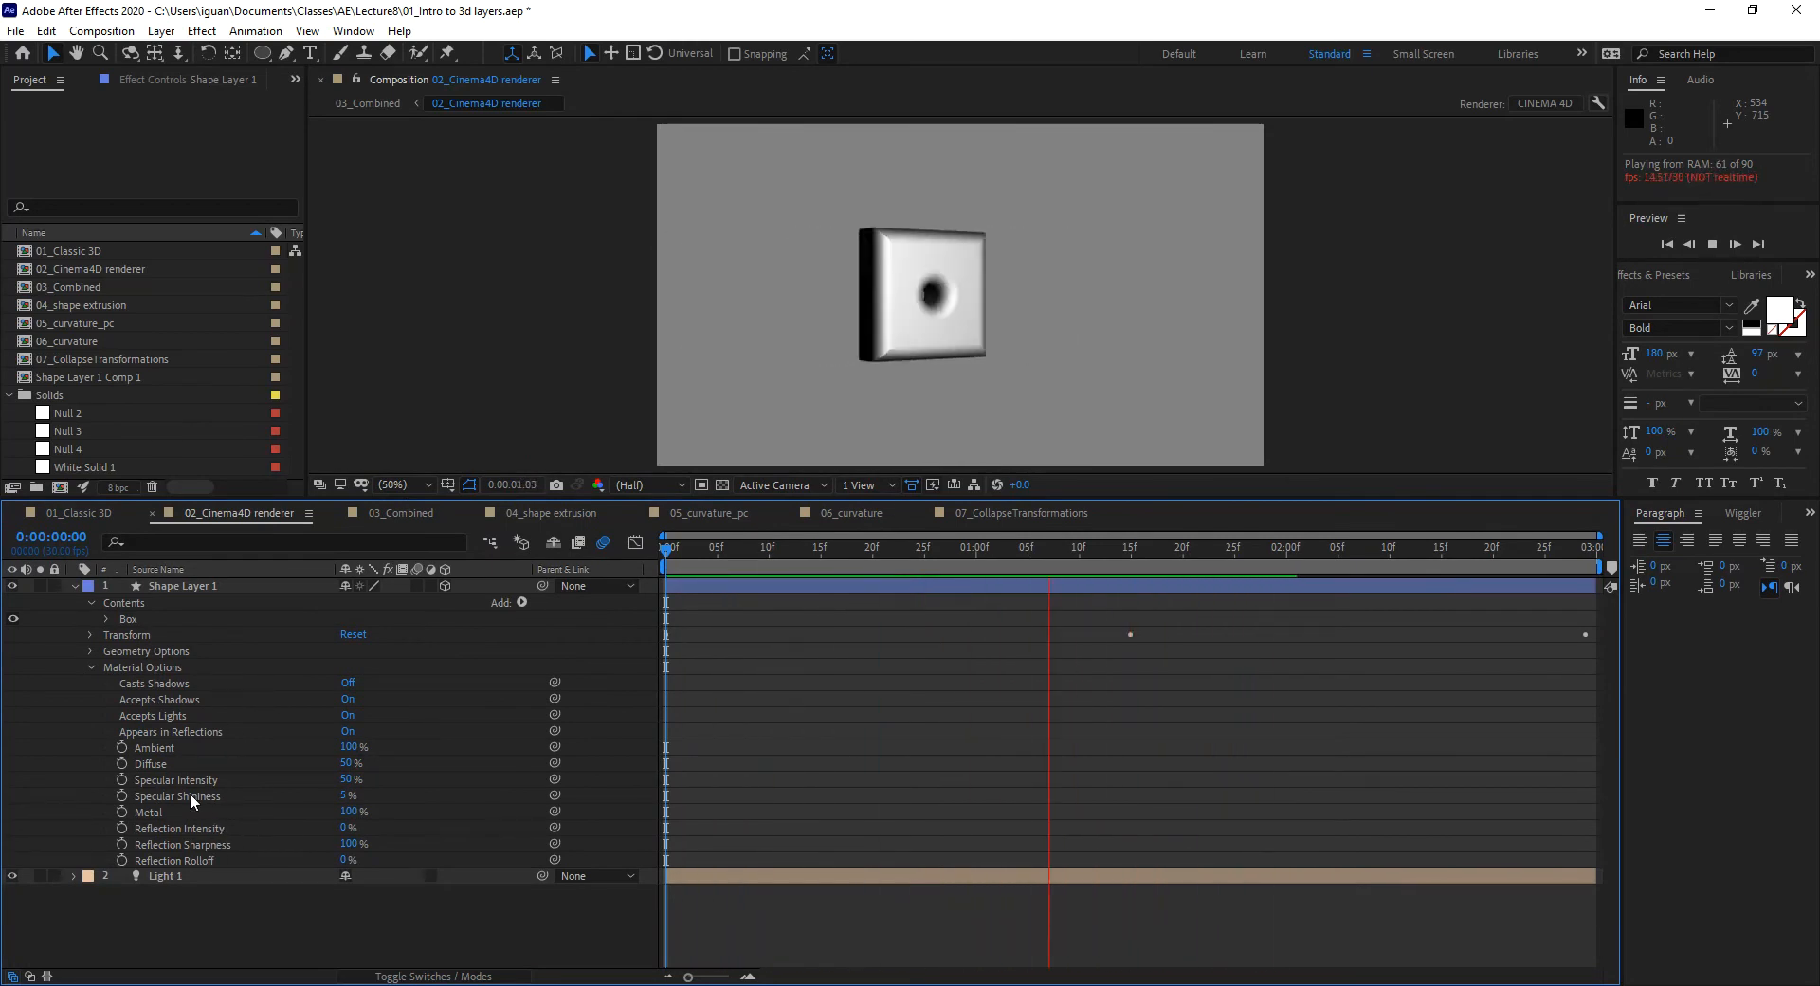
{"action": "left_click_drag", "start_coordinate": [845, 555], "coordinate": [965, 553]}
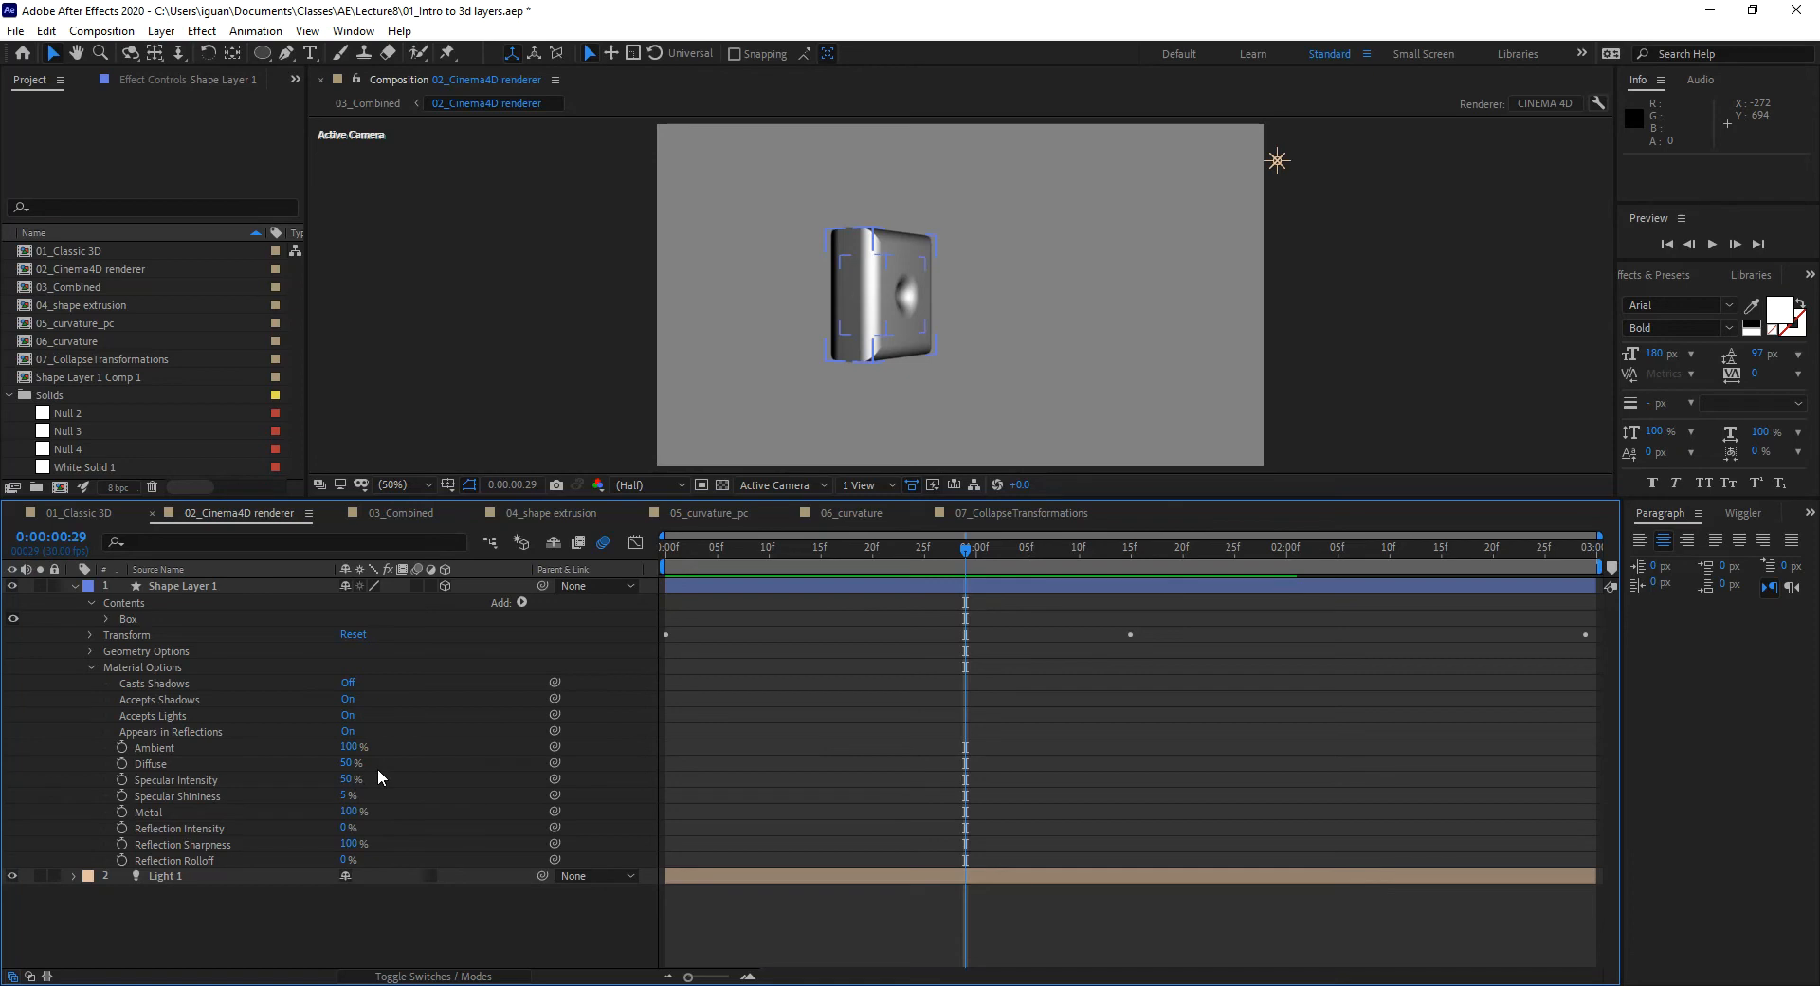
Step: Try Metal and Reflection Intensity around 60%, then set Reflection Intensity back to 0%
{"action": "left_click_drag", "start_coordinate": [347, 813], "coordinate": [464, 812]}
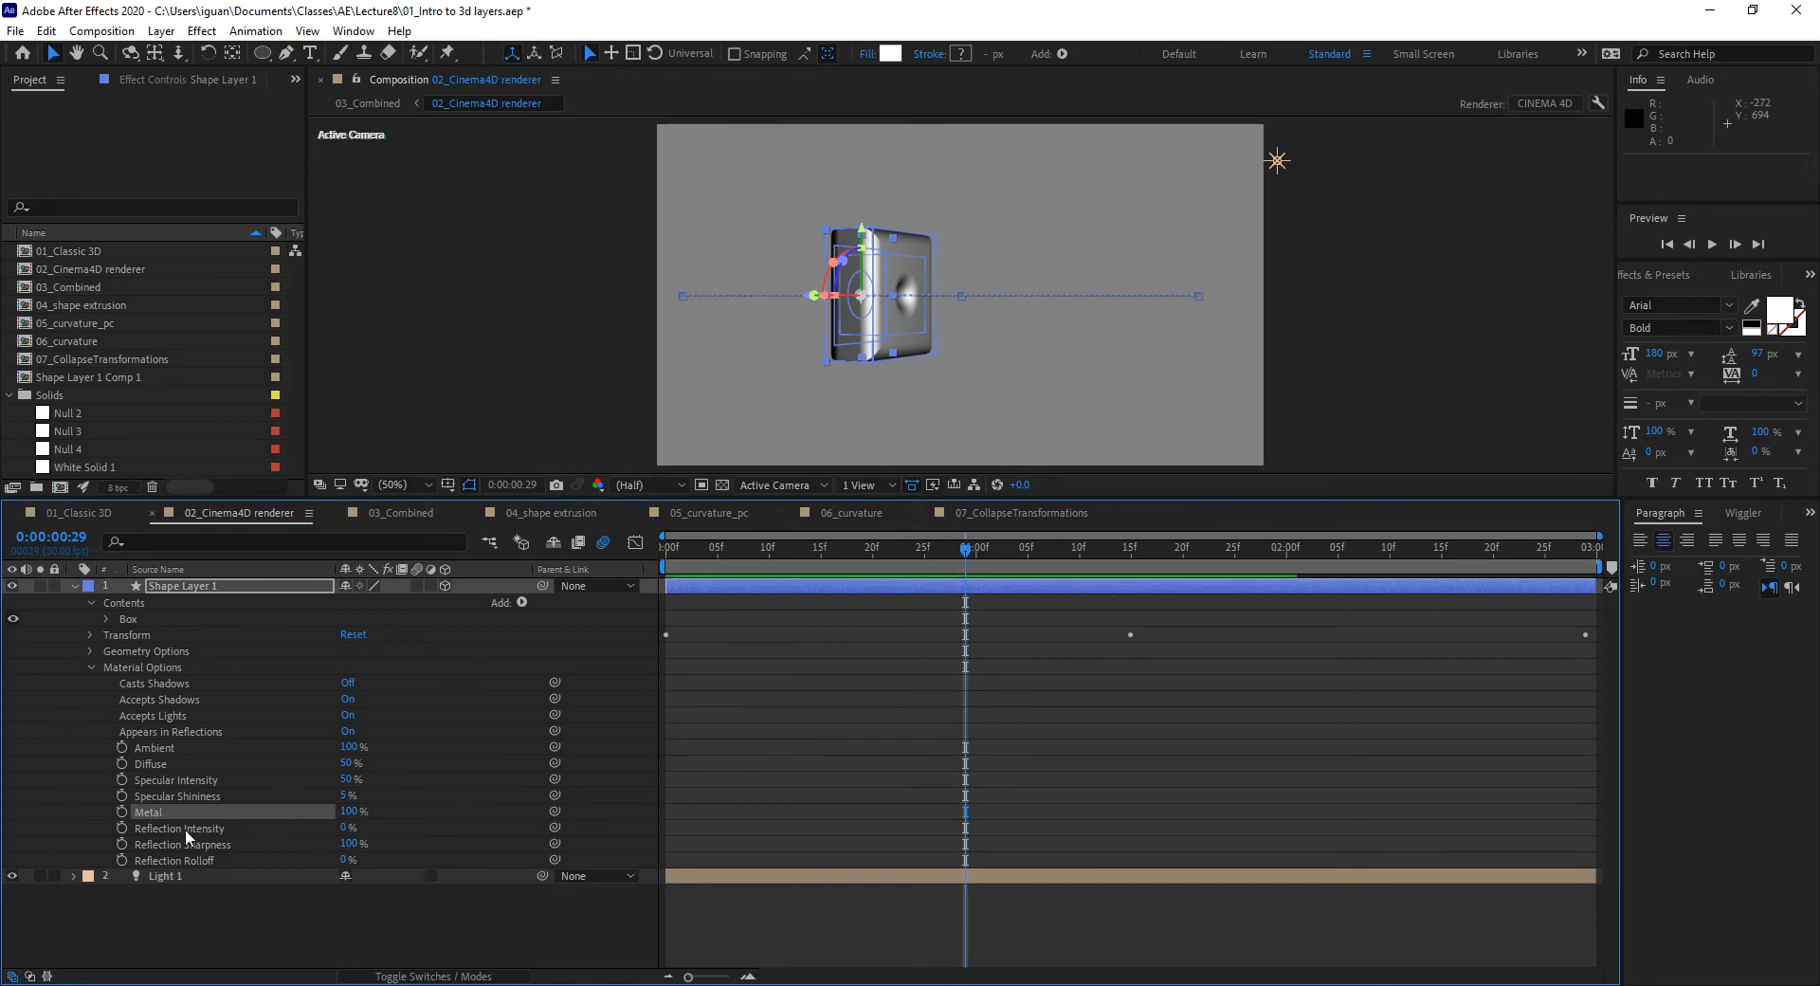
{"action": "left_click_drag", "start_coordinate": [343, 828], "coordinate": [398, 828]}
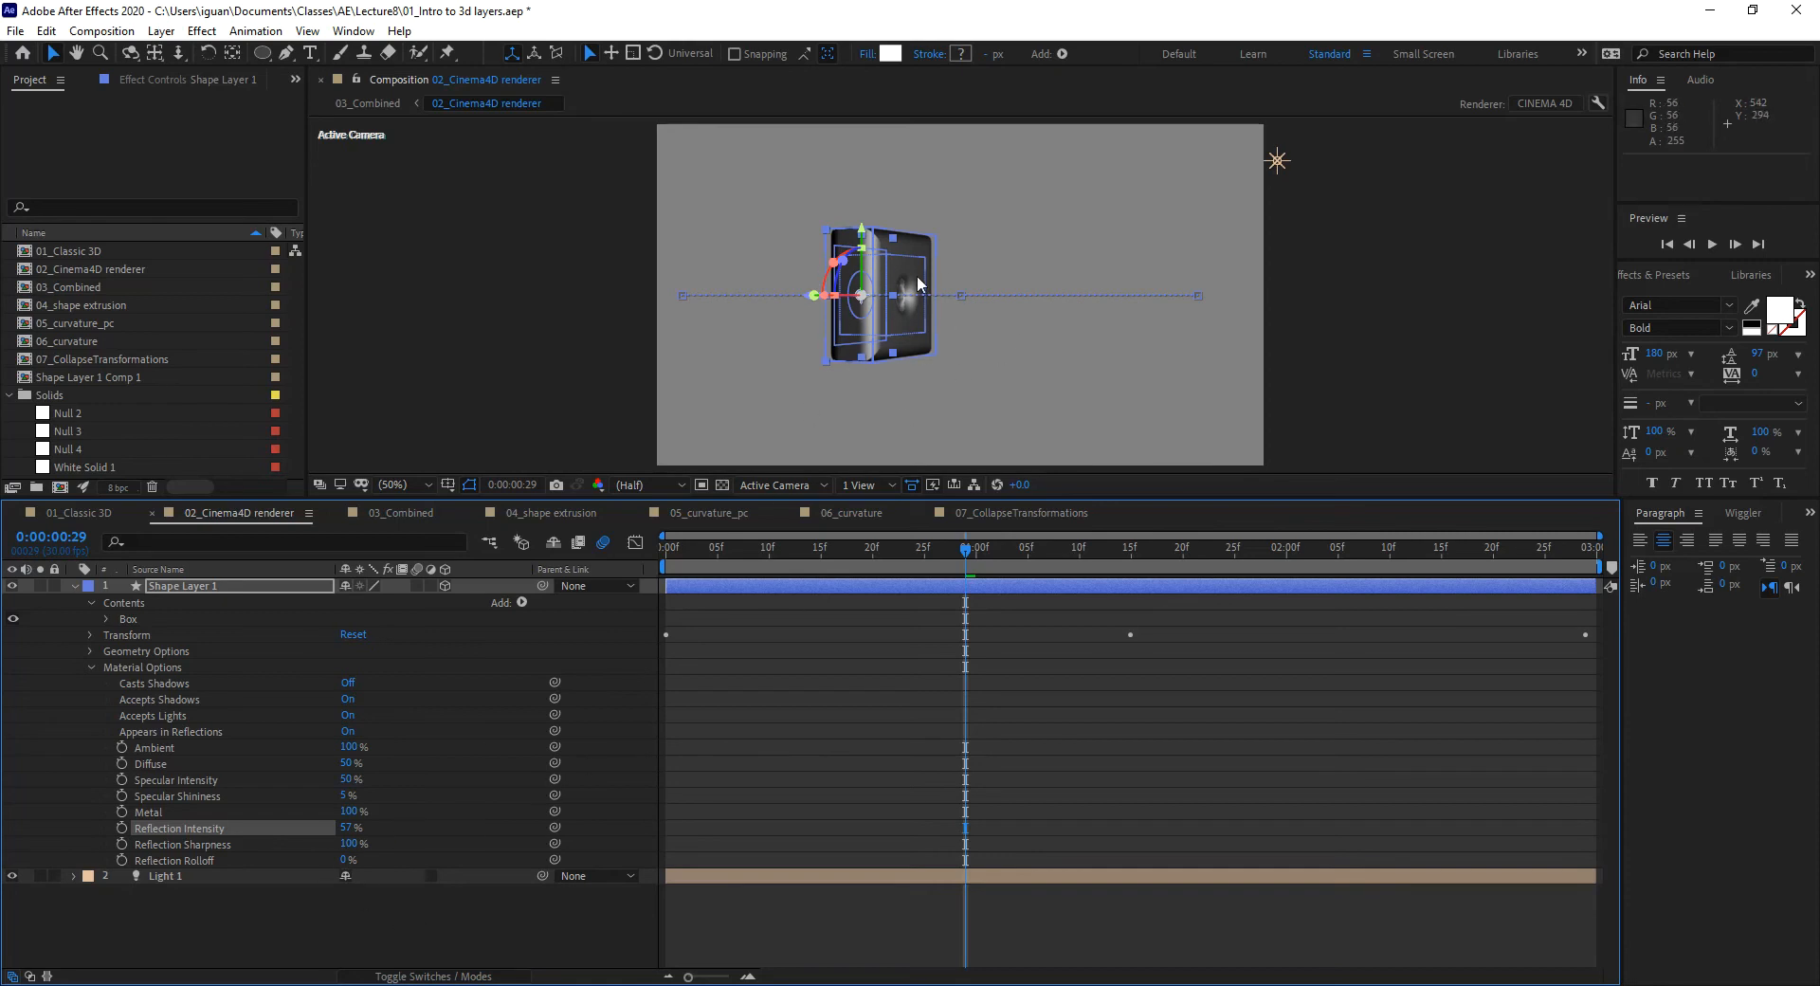
{"action": "left_click_drag", "start_coordinate": [348, 828], "coordinate": [216, 866]}
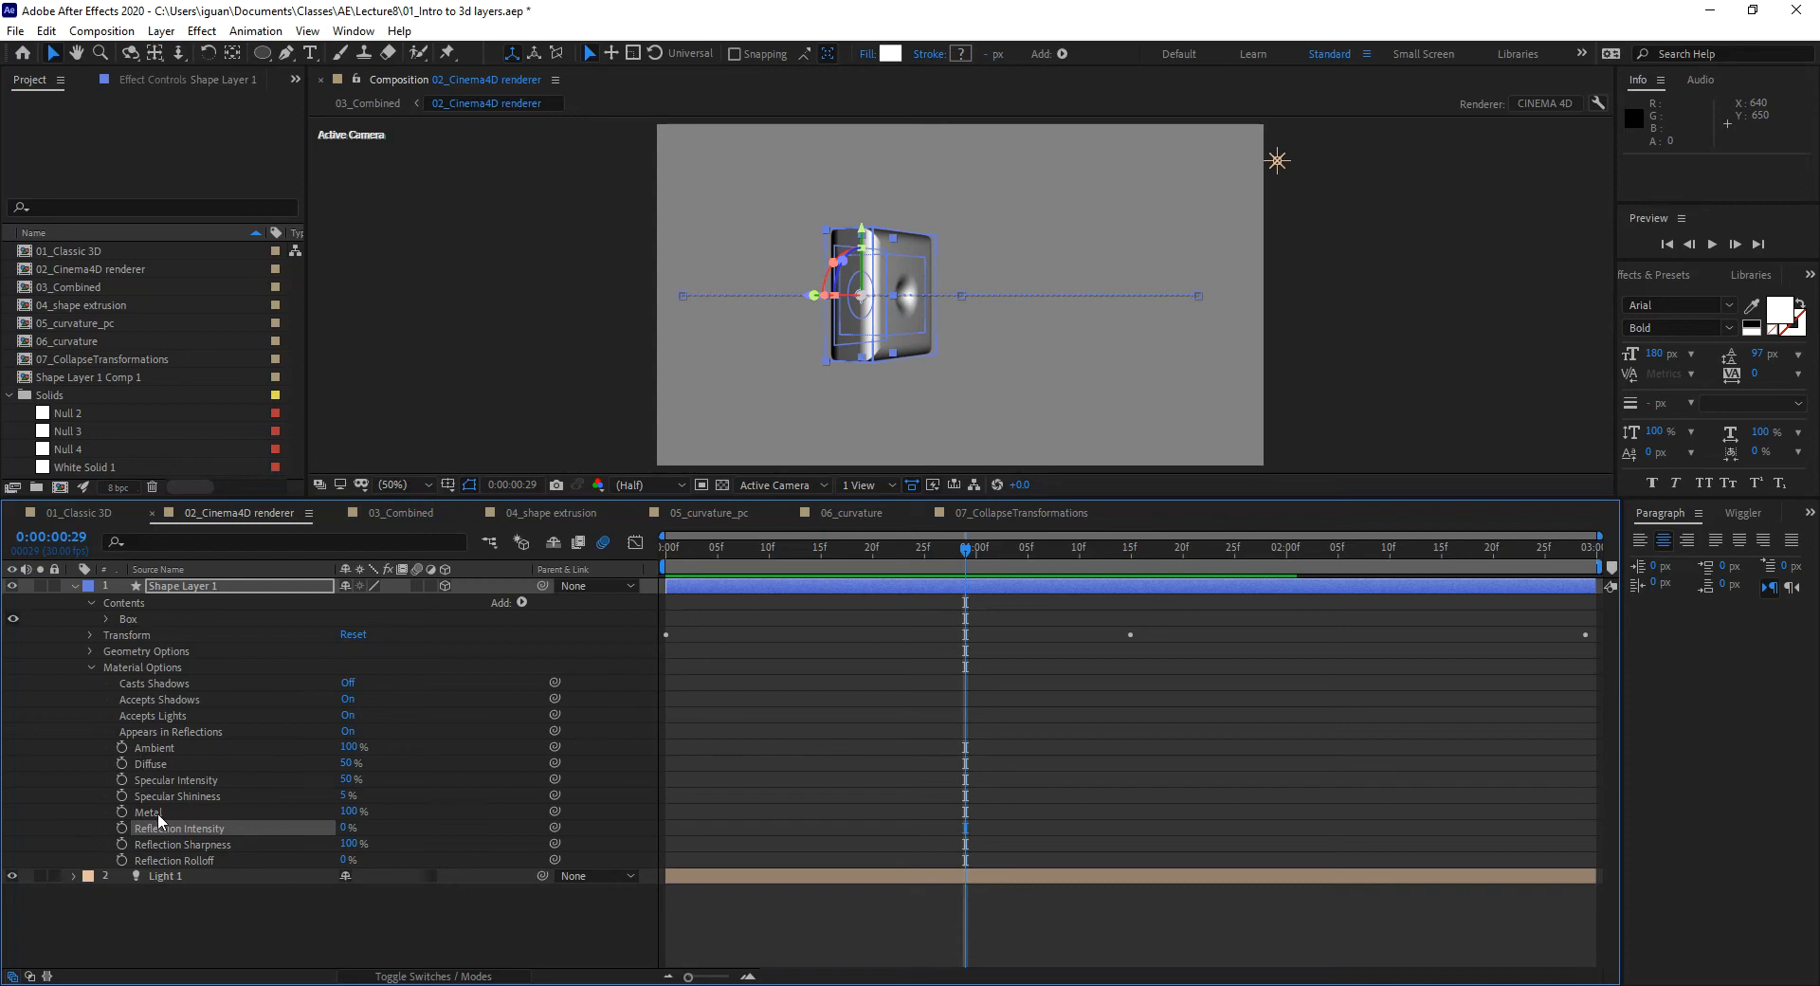
Step: Fold Material Options away and scrub to frame 0:00:01:06 to view the metallic box
{"action": "left_click", "coordinate": [91, 668]}
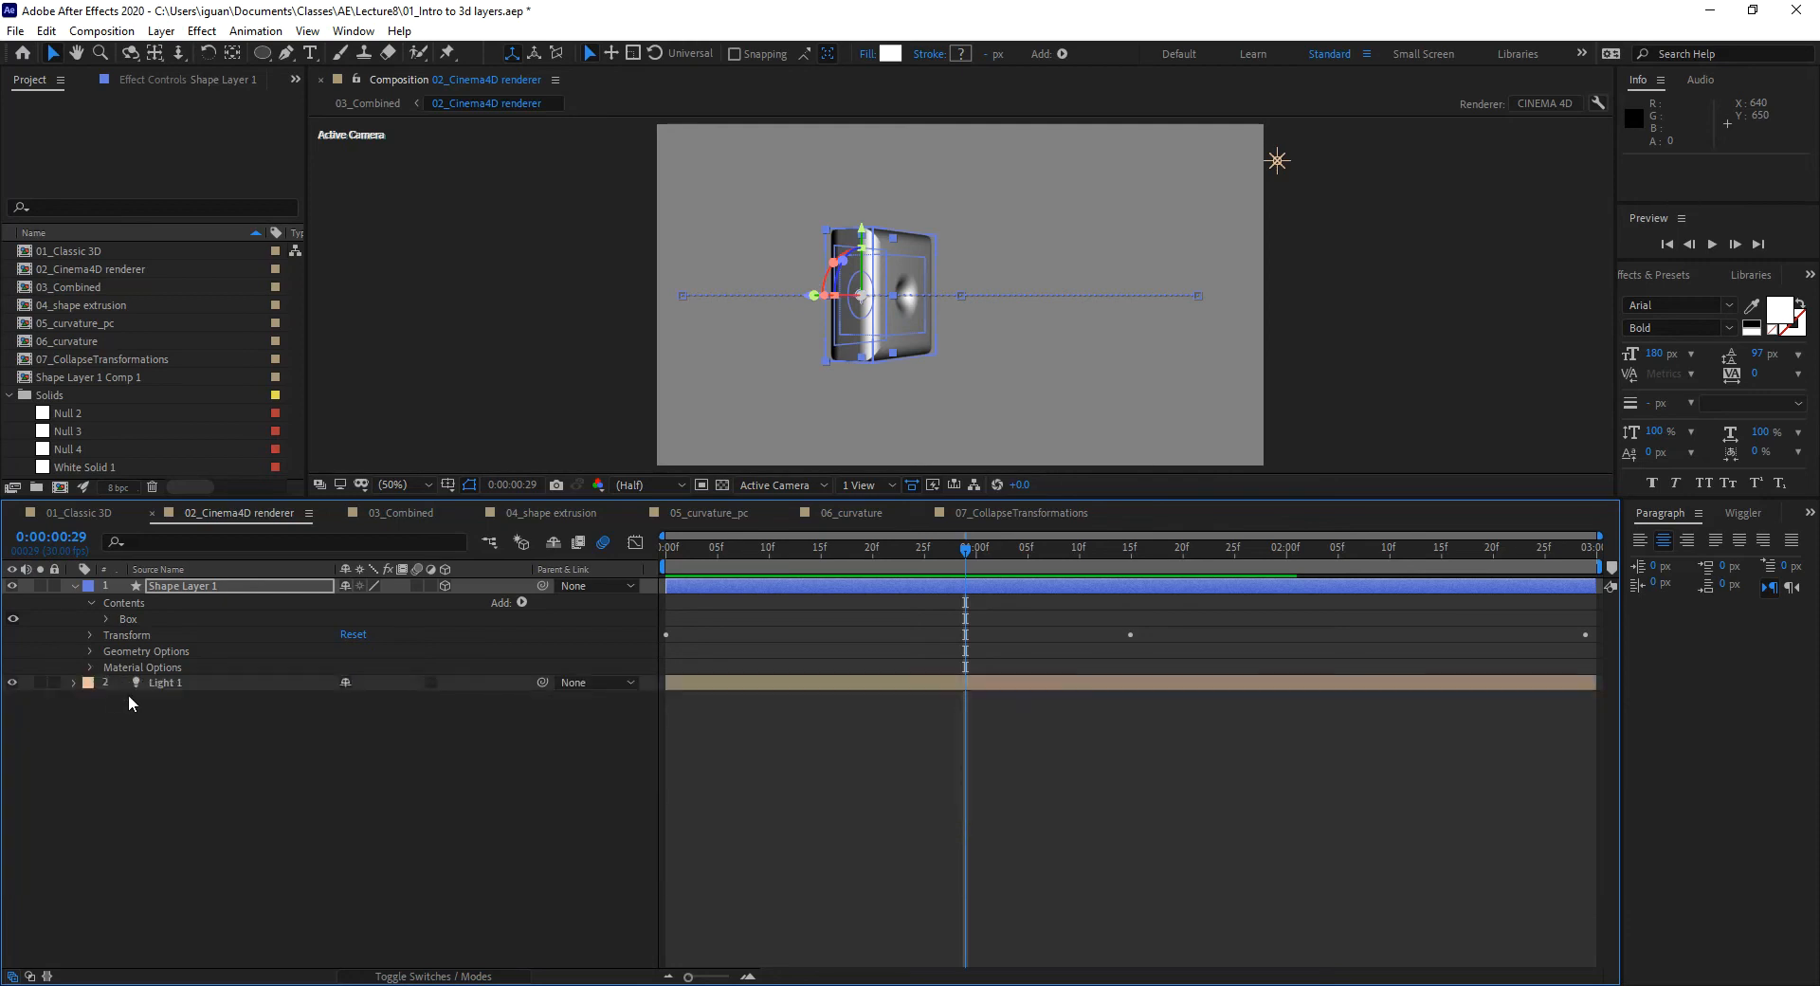
{"action": "left_click_drag", "start_coordinate": [711, 548], "coordinate": [624, 549]}
{"action": "left_click_drag", "start_coordinate": [738, 553], "coordinate": [1038, 550]}
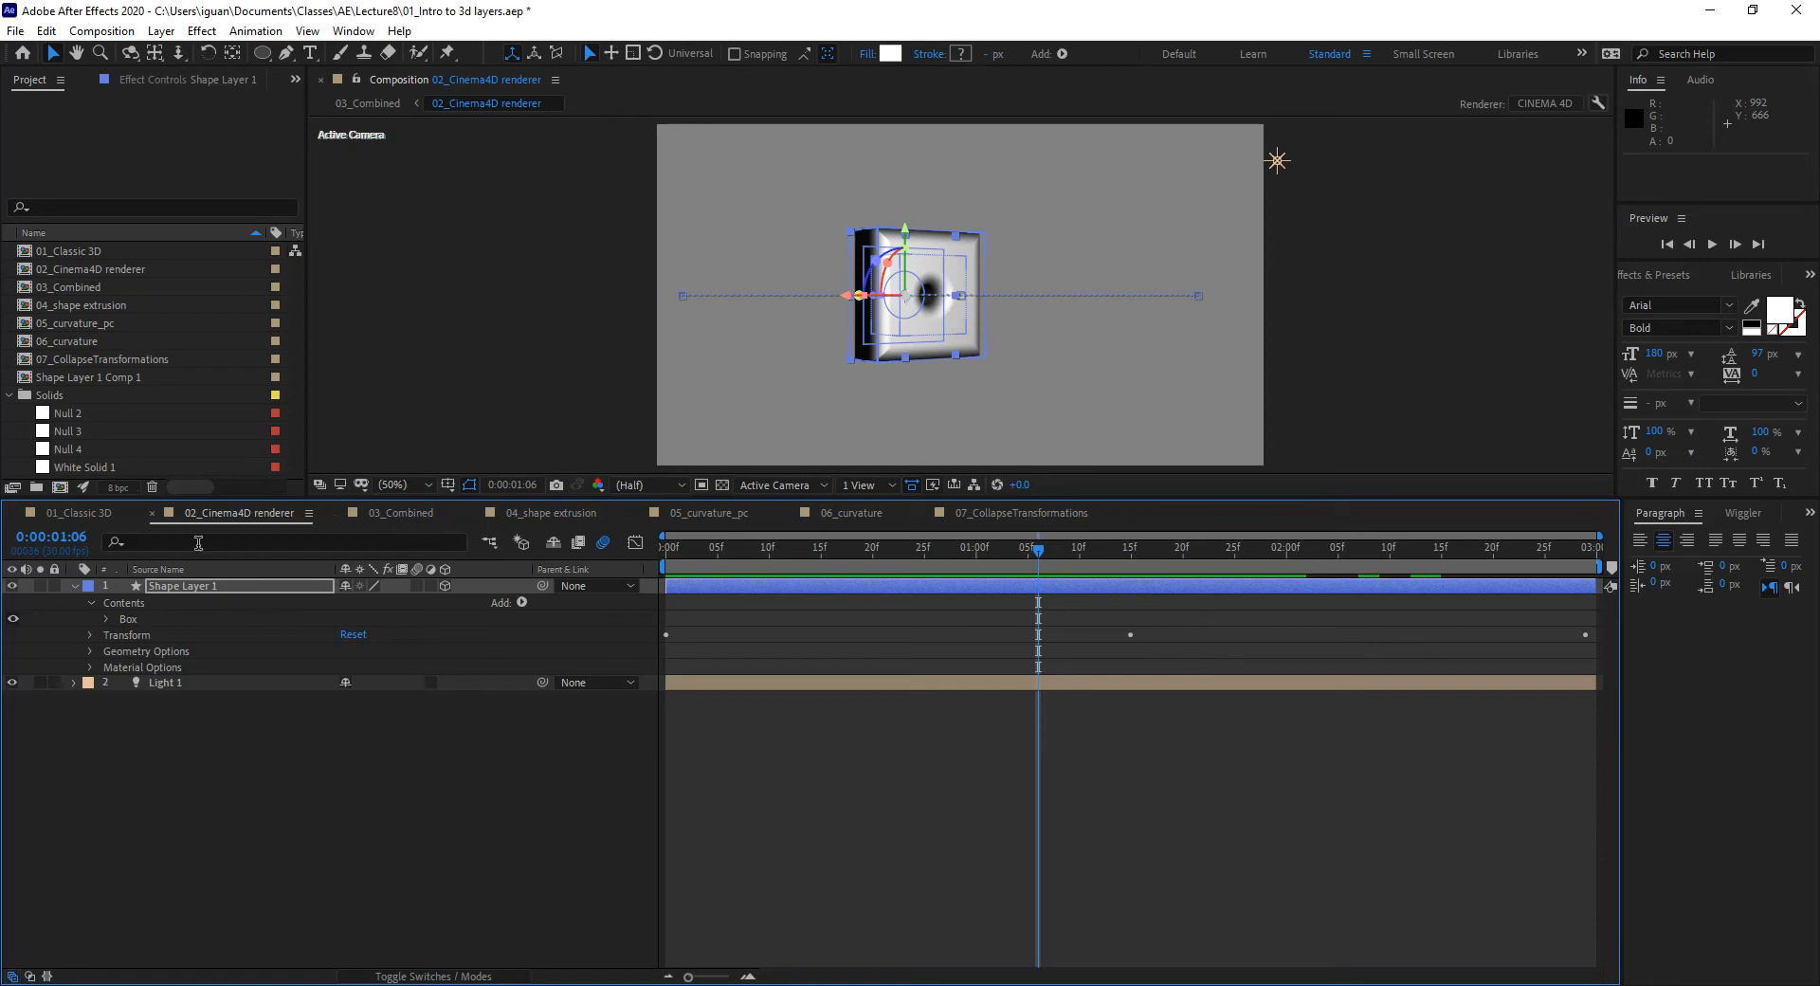
Step: In 03_Combined, select the 01_Classic 3D and 02_Cinema4D renderer layers and scrub back a few frames
{"action": "left_click", "coordinate": [410, 515]}
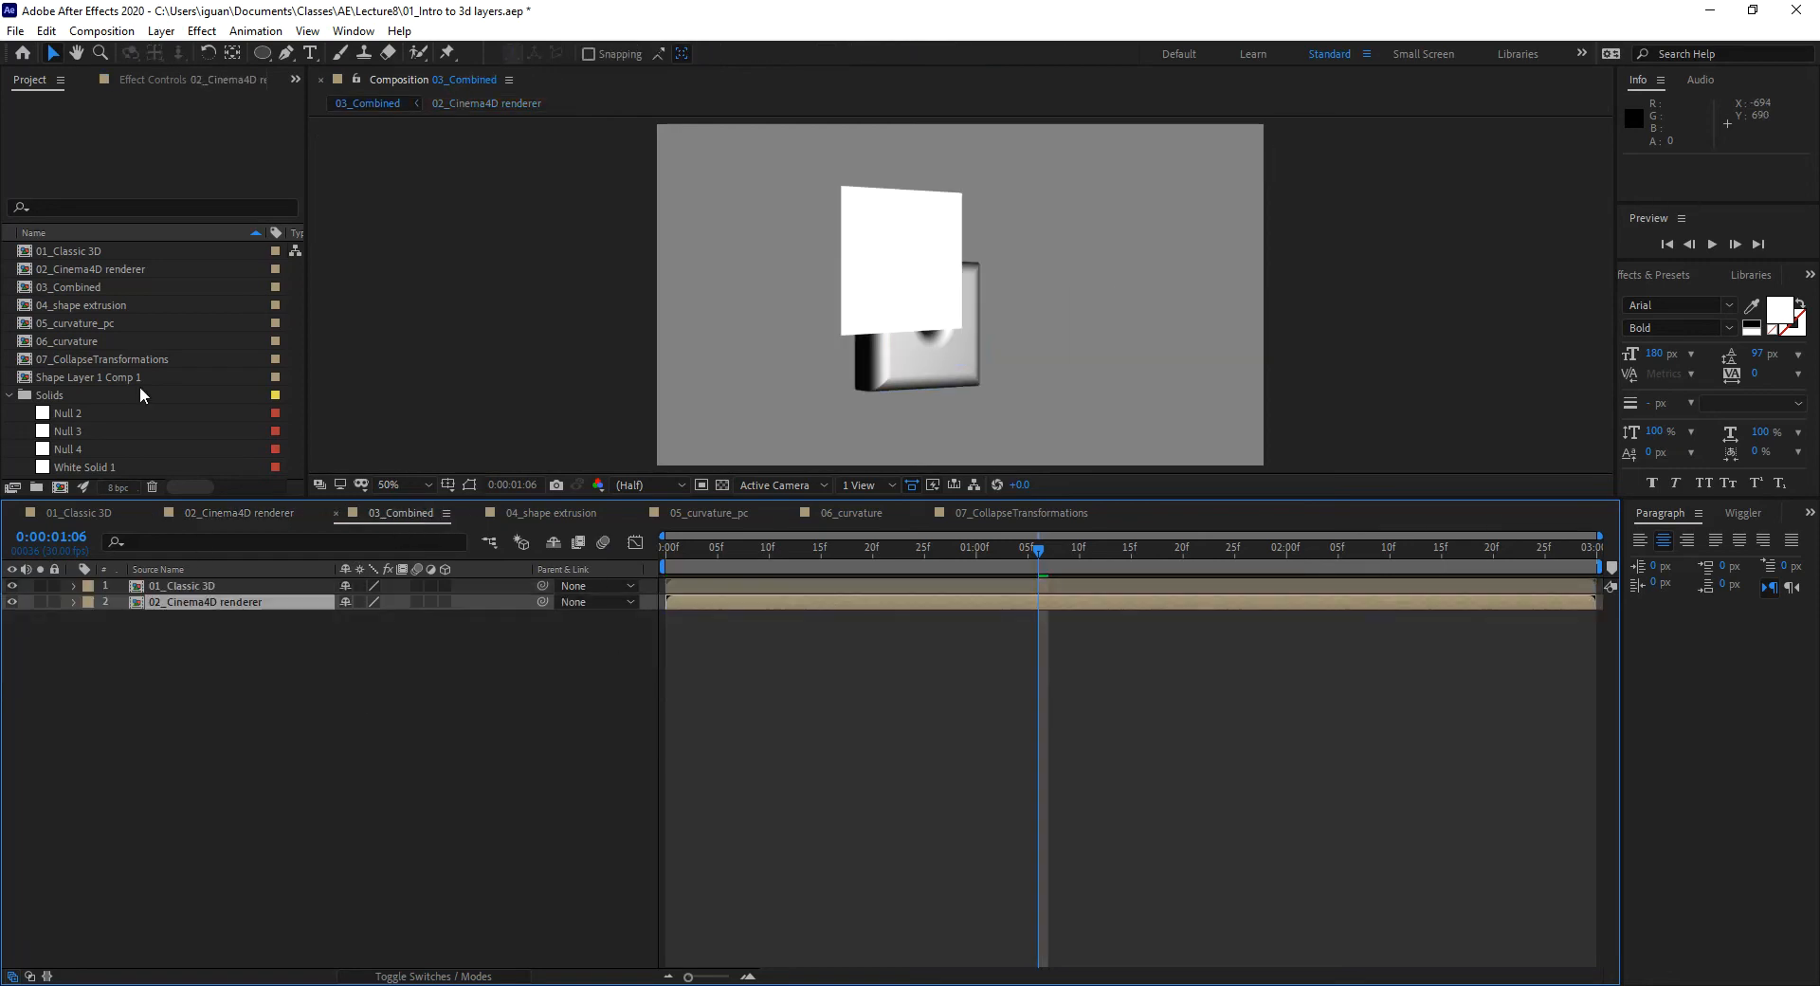
{"action": "left_click", "coordinate": [176, 586]}
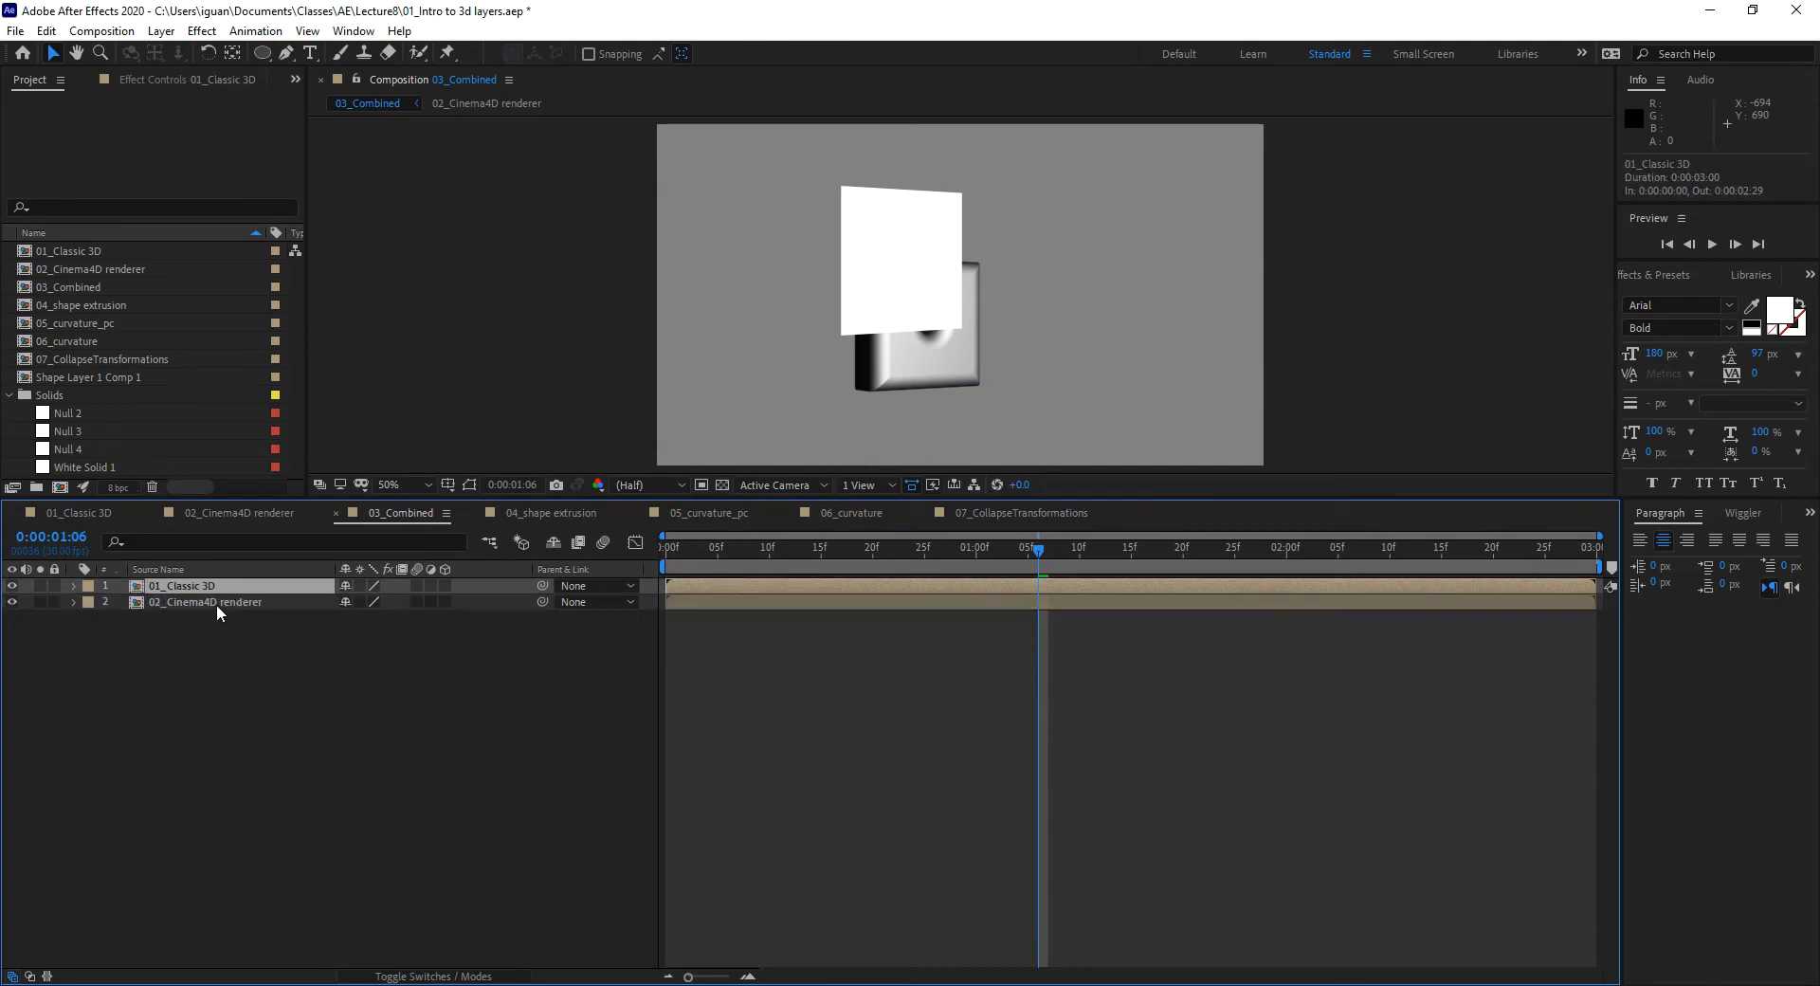
{"action": "left_click", "coordinate": [220, 601]}
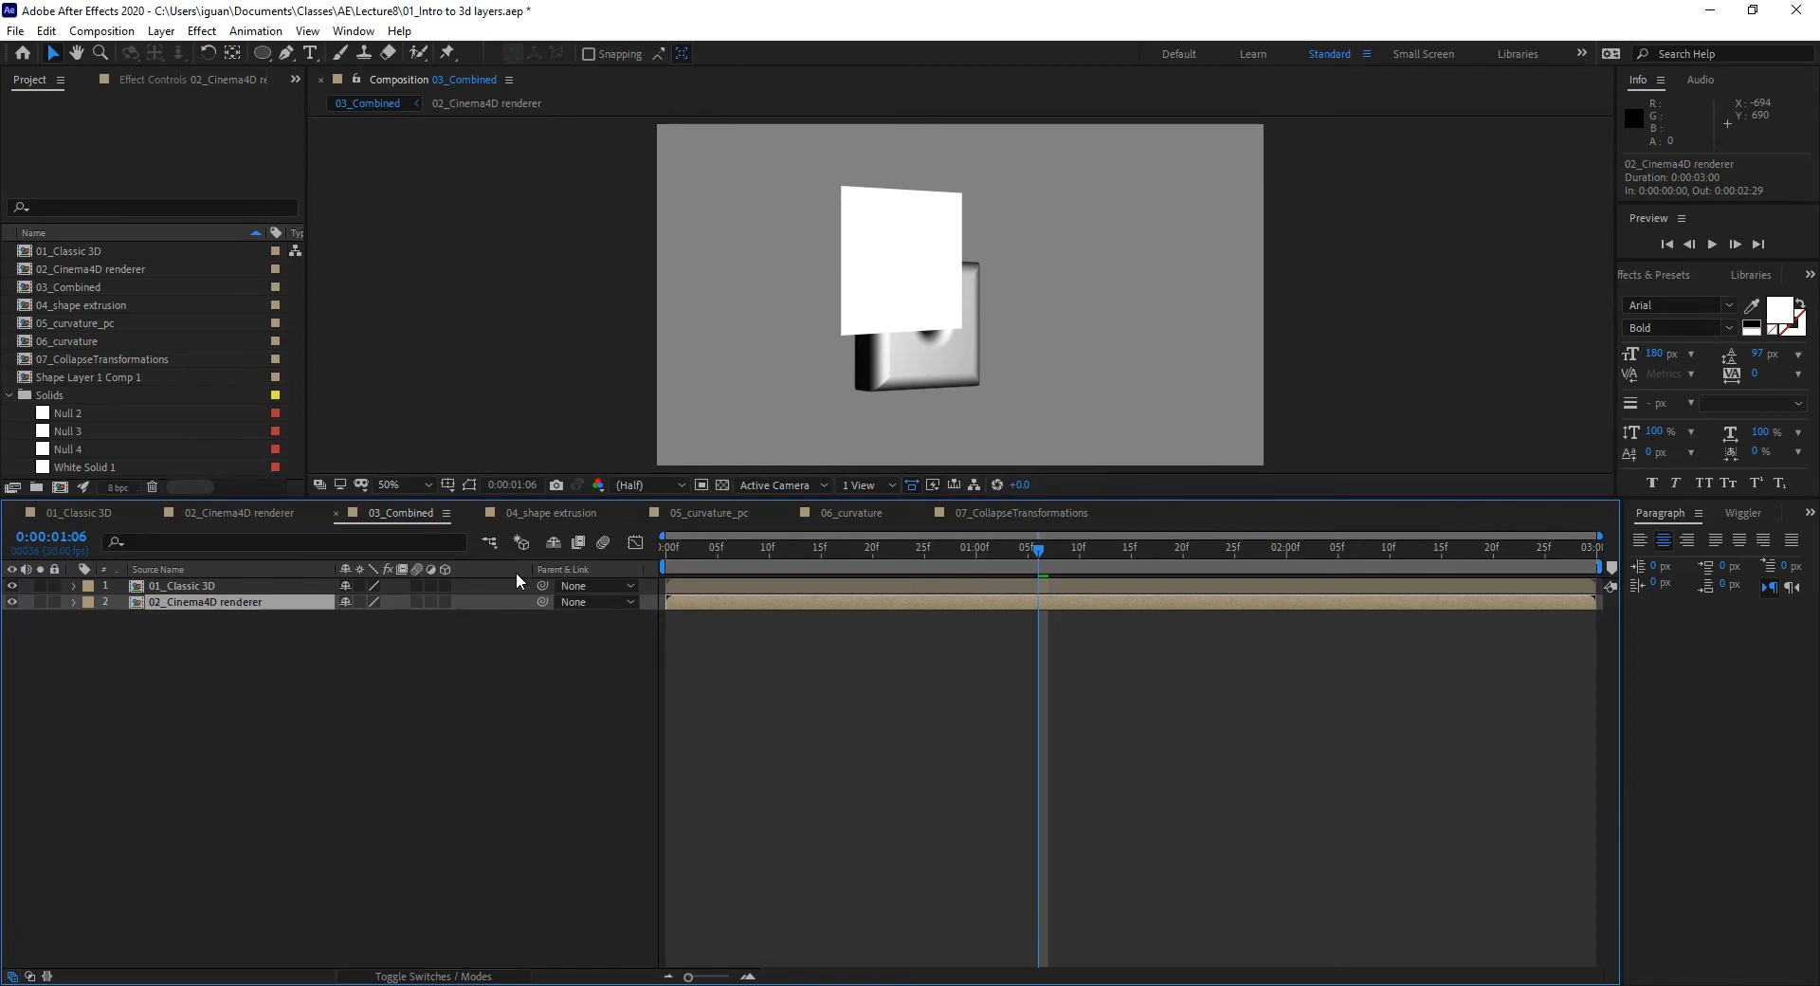
{"action": "left_click_drag", "start_coordinate": [742, 551], "coordinate": [821, 559]}
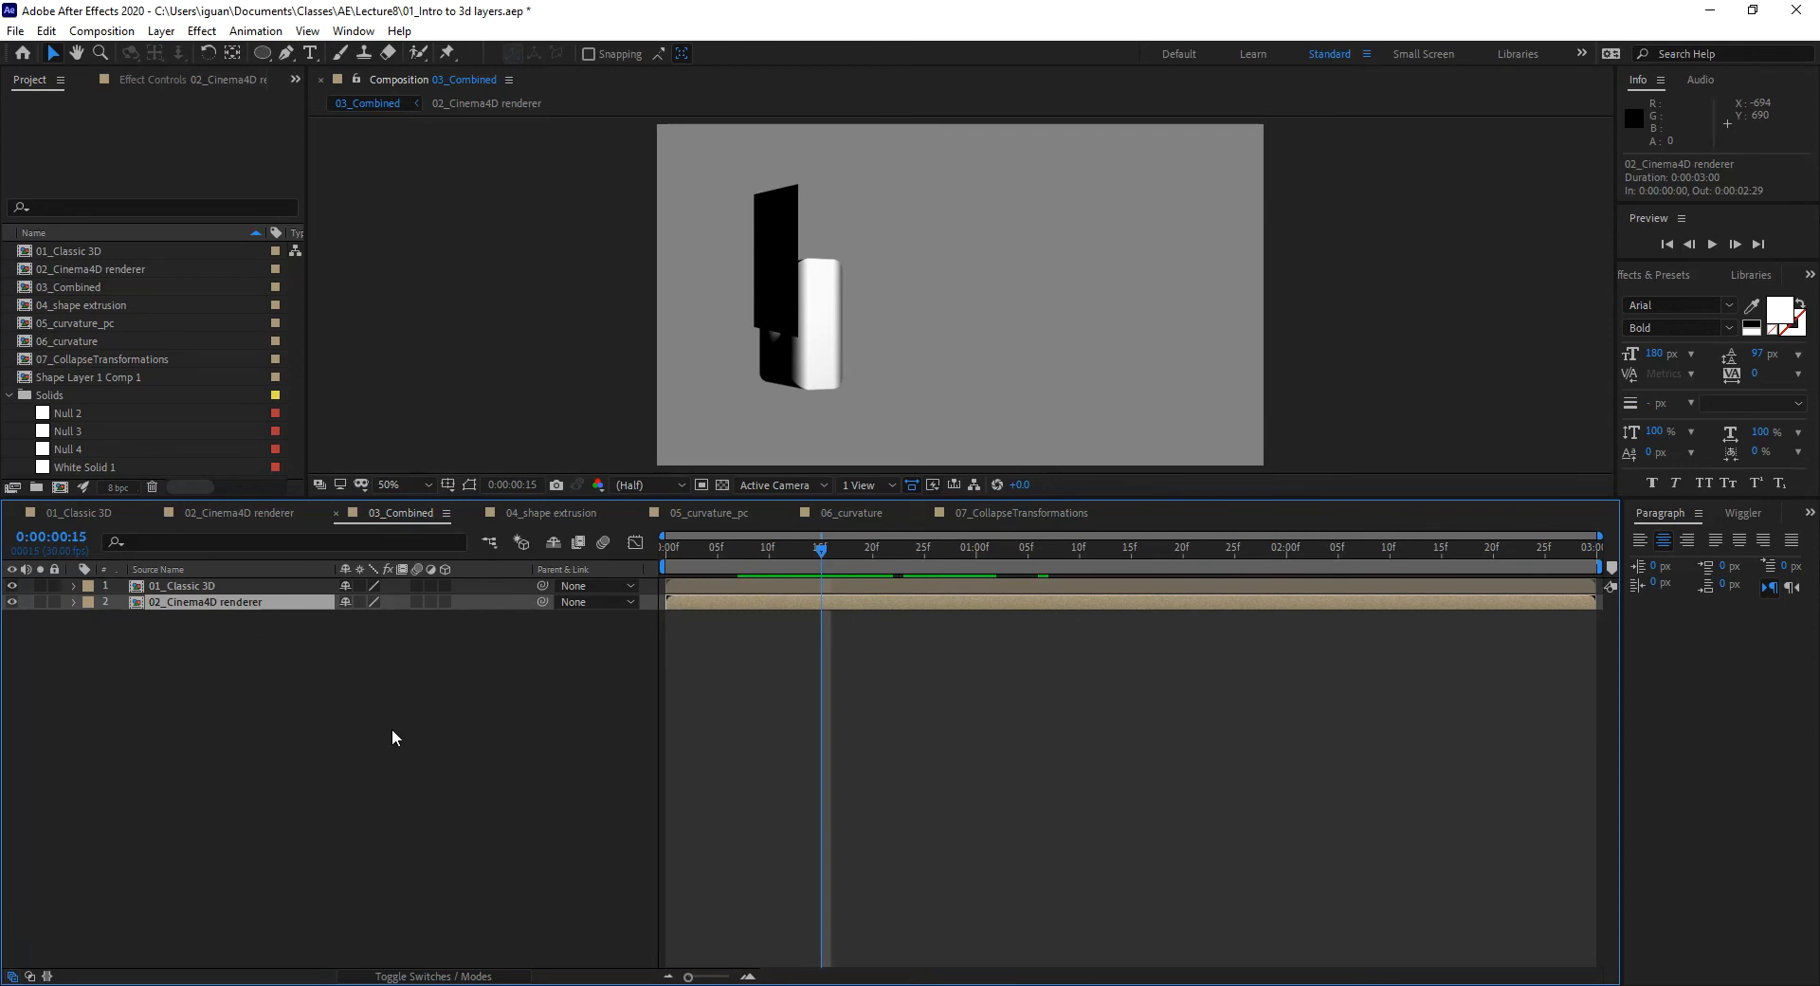
{"action": "left_click_drag", "start_coordinate": [821, 551], "coordinate": [790, 552]}
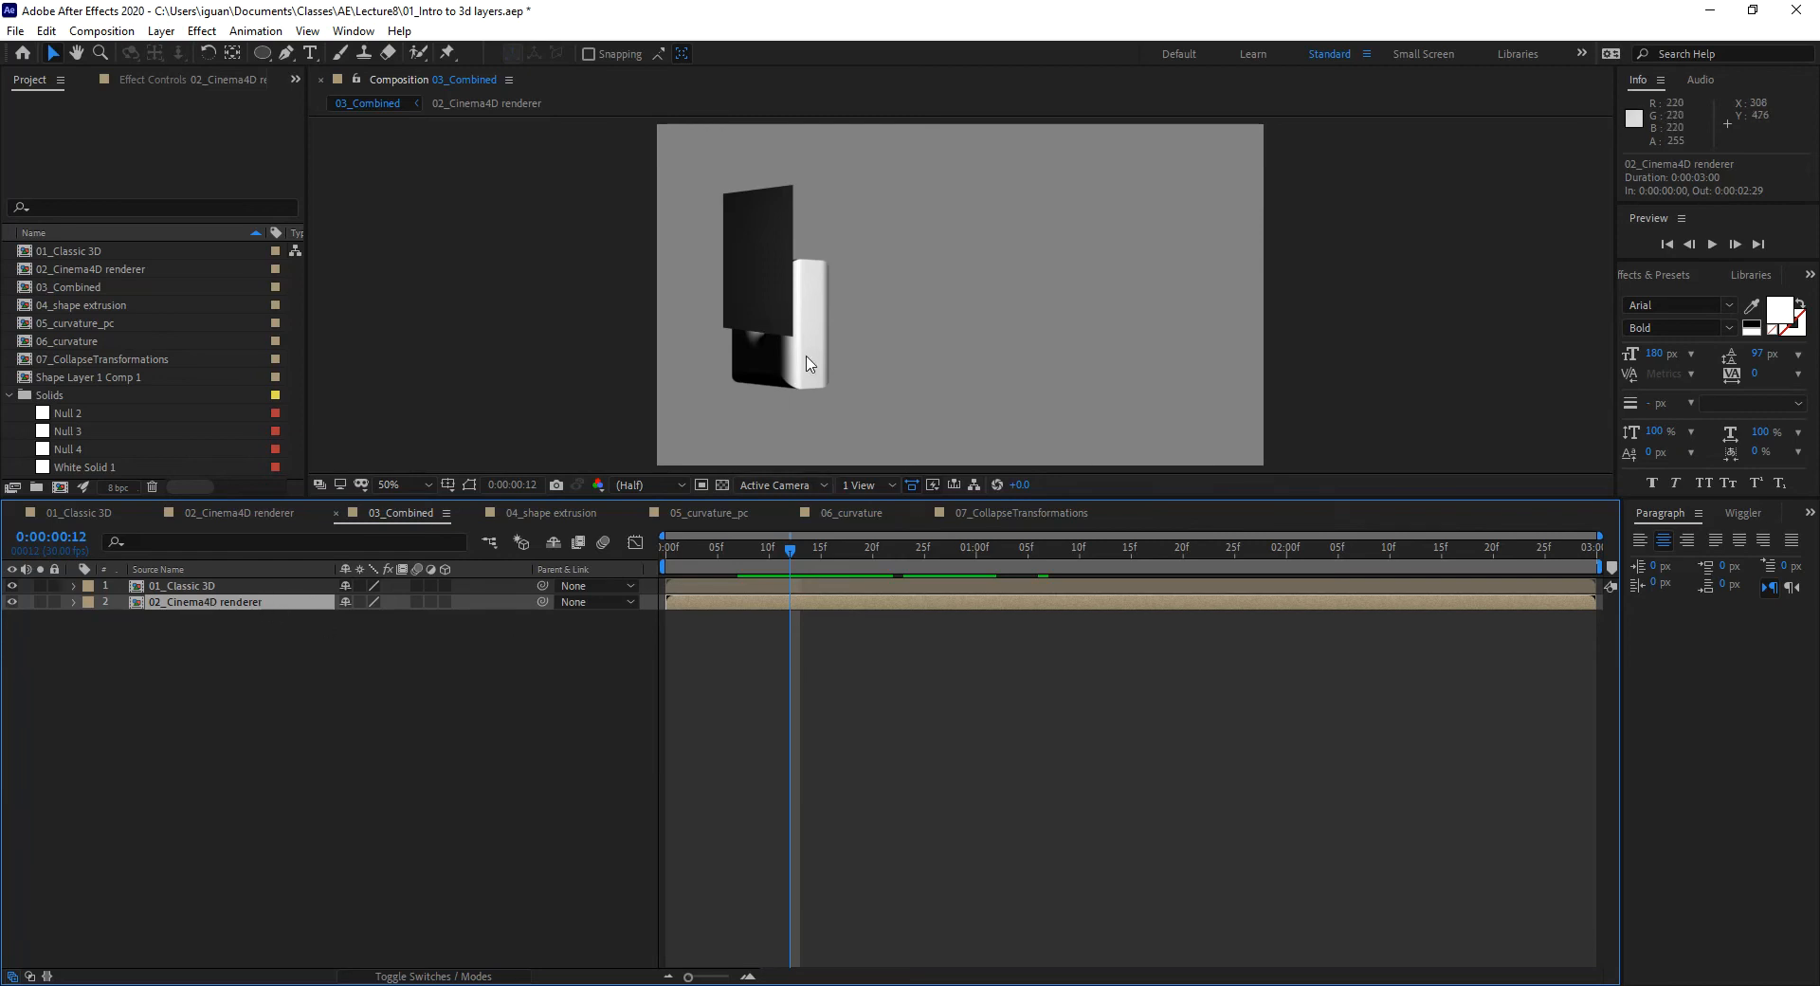
Step: Move 01_Classic 3D below 02_Cinema4D renderer, compare across frames, then restore the original order
{"action": "left_click_drag", "start_coordinate": [199, 586], "coordinate": [211, 617]}
{"action": "left_click_drag", "start_coordinate": [792, 552], "coordinate": [724, 622]}
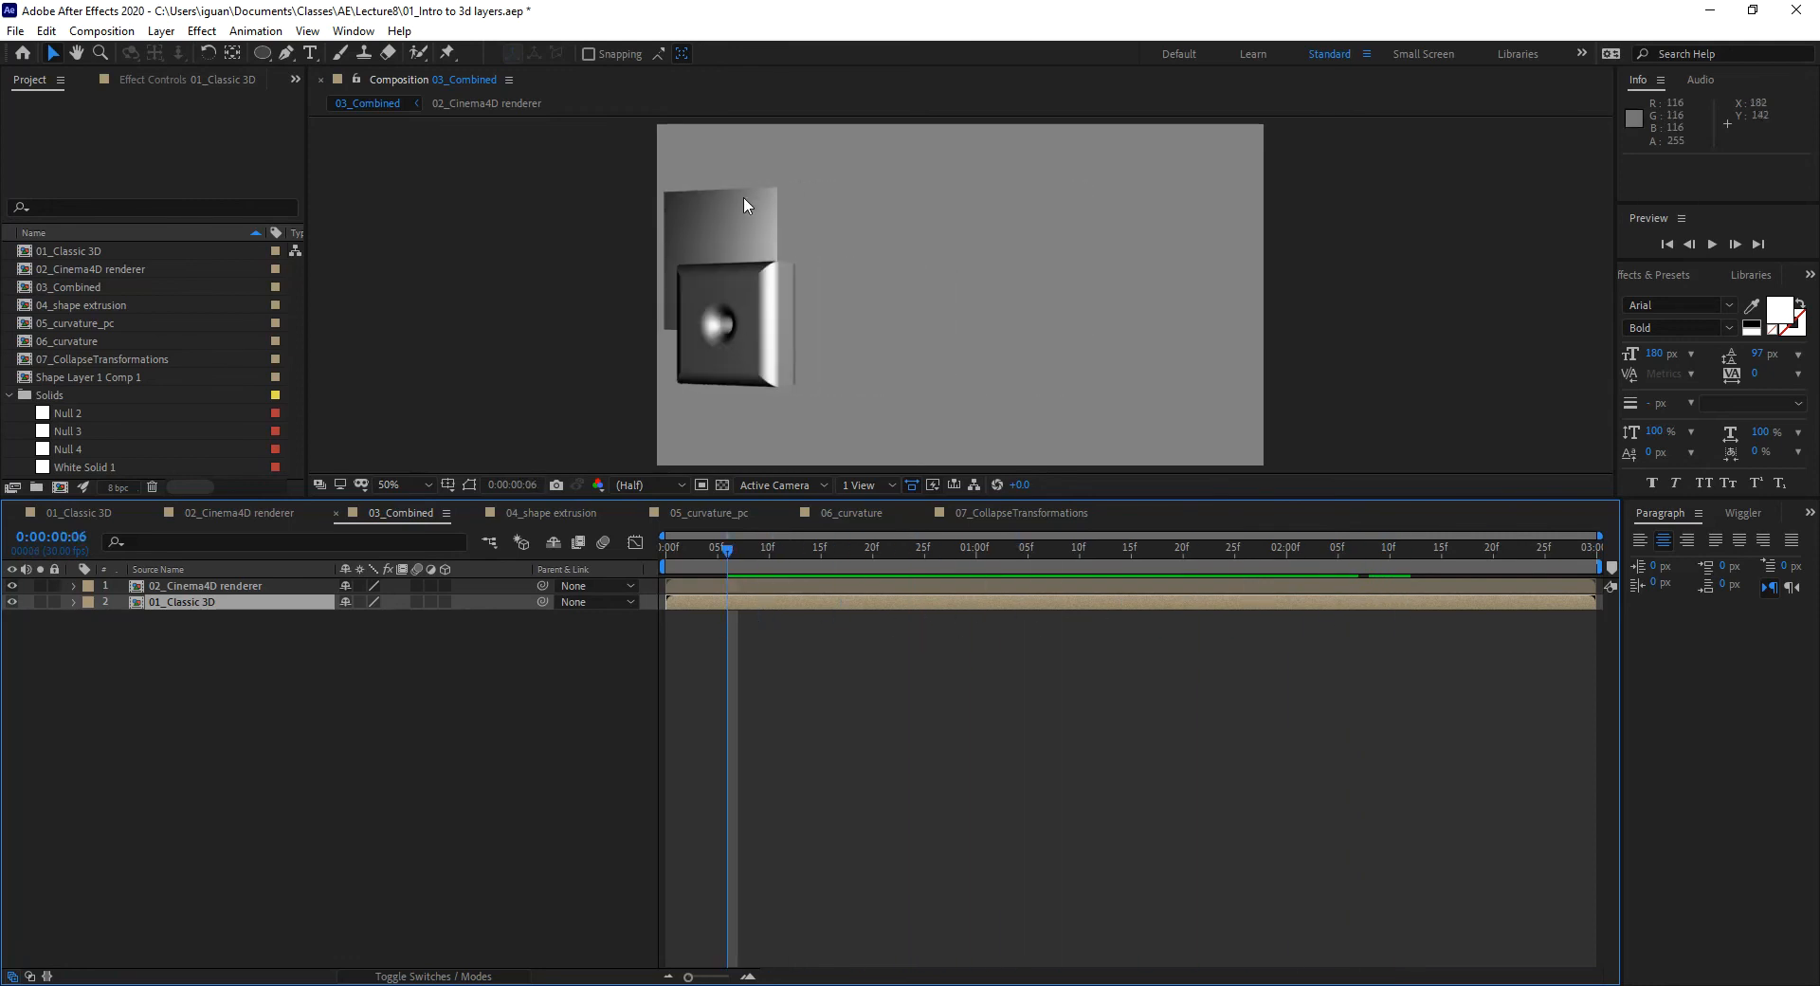
{"action": "left_click_drag", "start_coordinate": [741, 550], "coordinate": [1255, 588]}
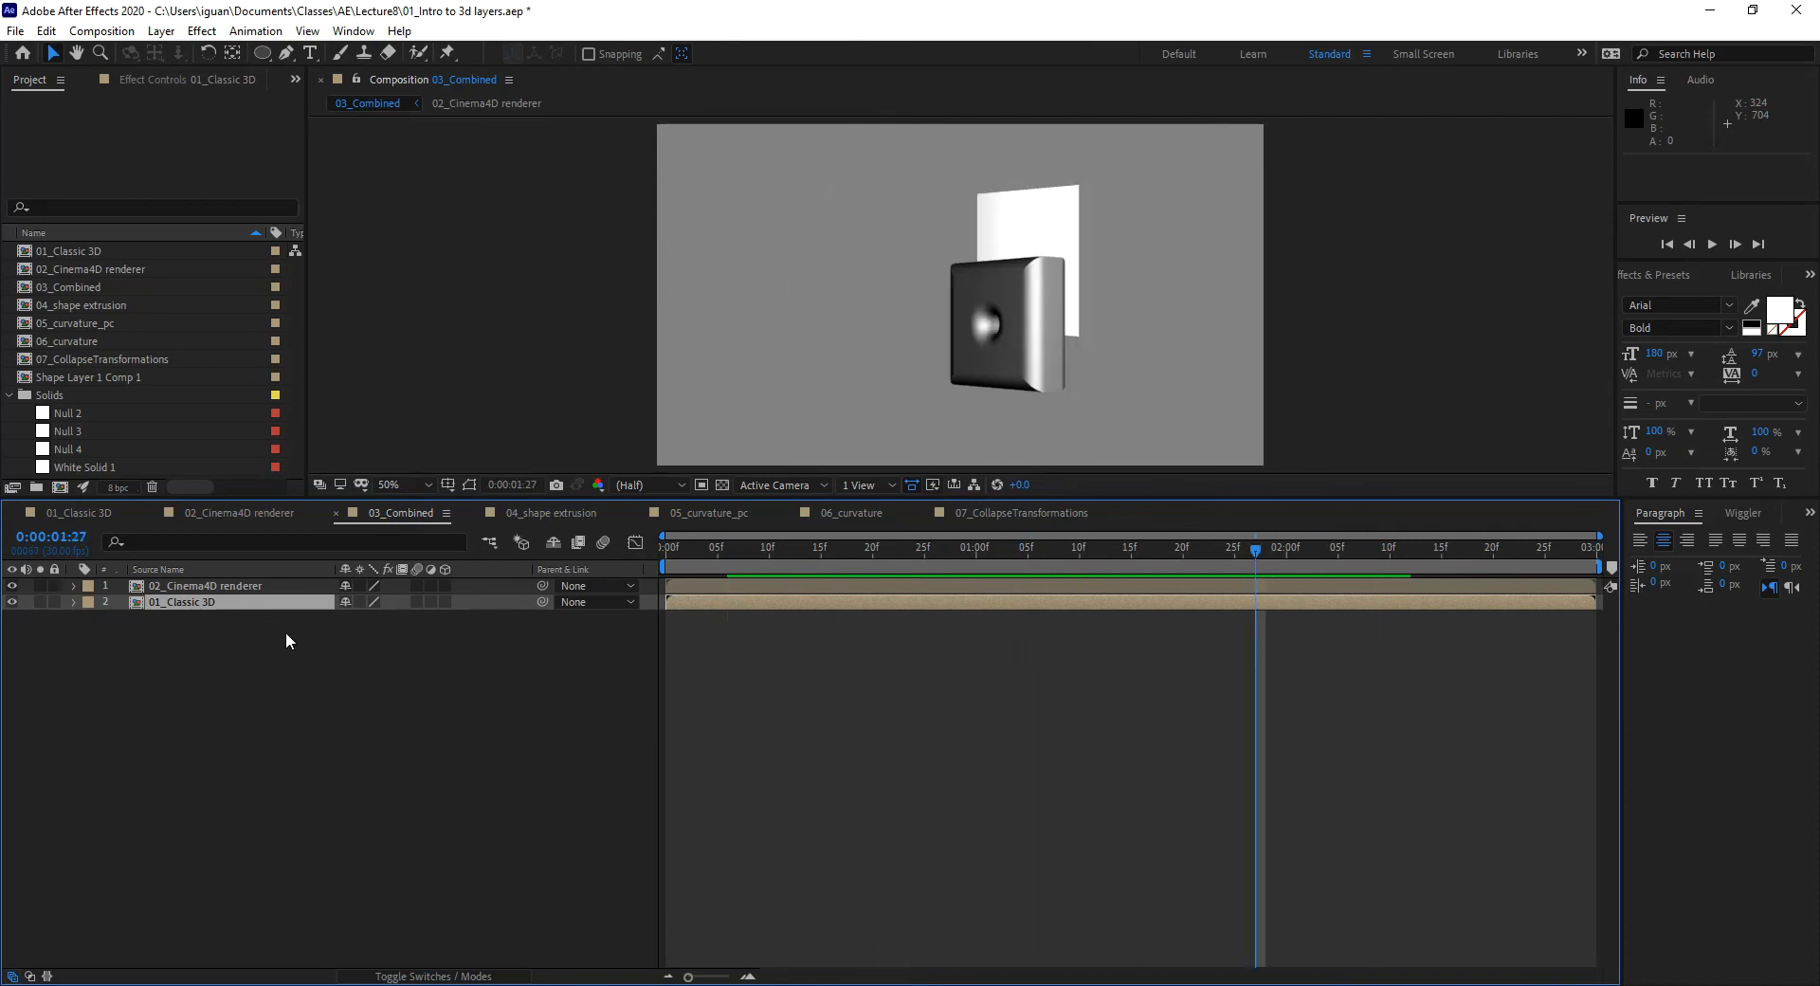
{"action": "left_click_drag", "start_coordinate": [220, 588], "coordinate": [214, 612]}
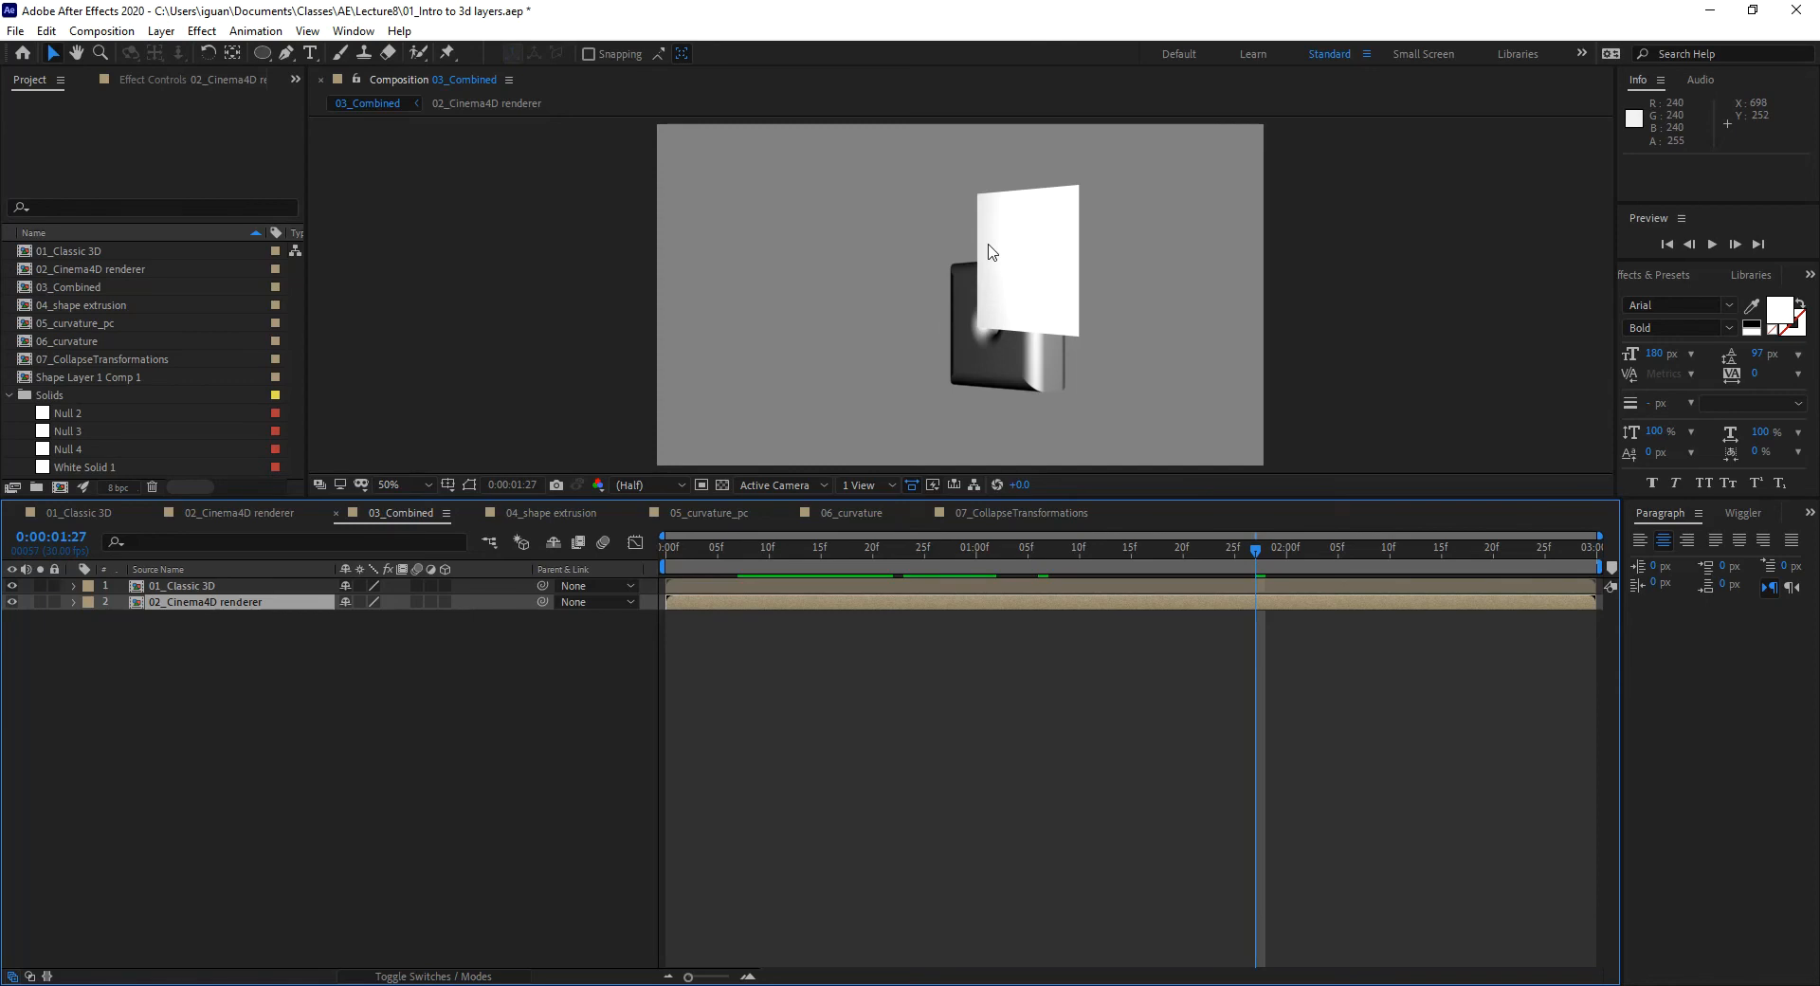
{"action": "left_click", "coordinate": [571, 512]}
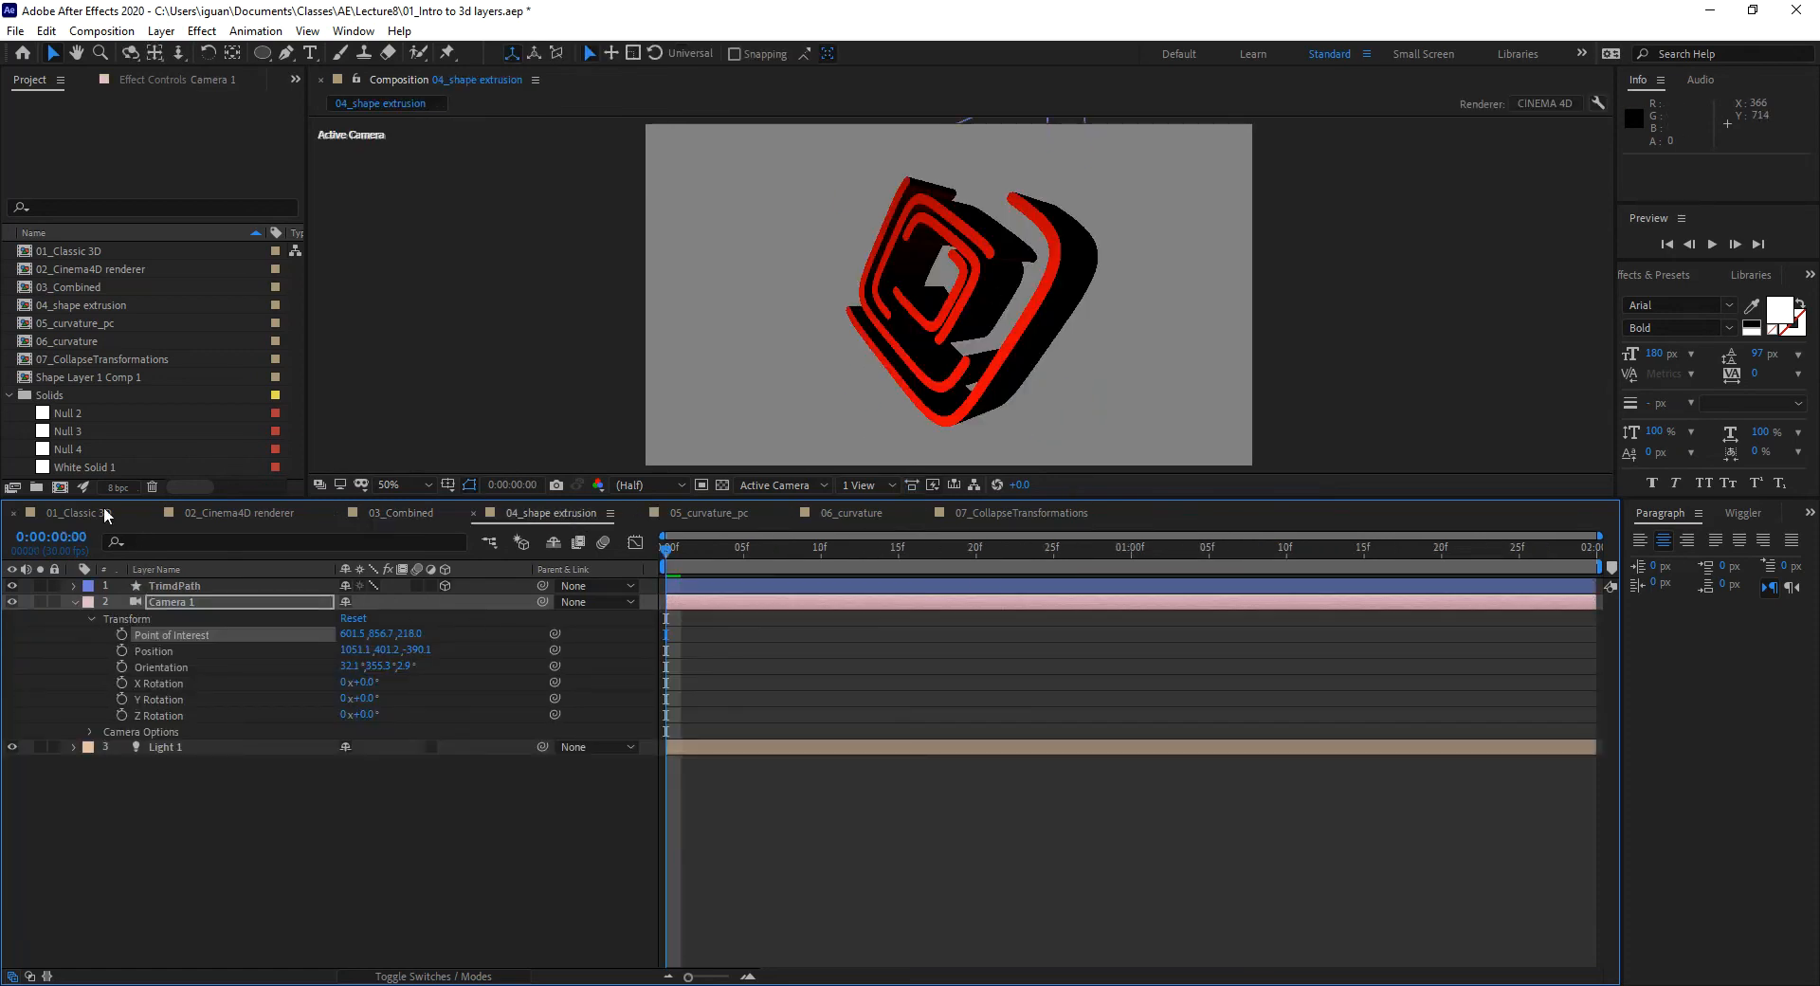
Step: Show 04_shape extrusion from the Front 3D view in an enlarged viewer
{"action": "left_click", "coordinate": [242, 514]}
{"action": "left_click", "coordinate": [573, 508]}
{"action": "left_click", "coordinate": [757, 485]}
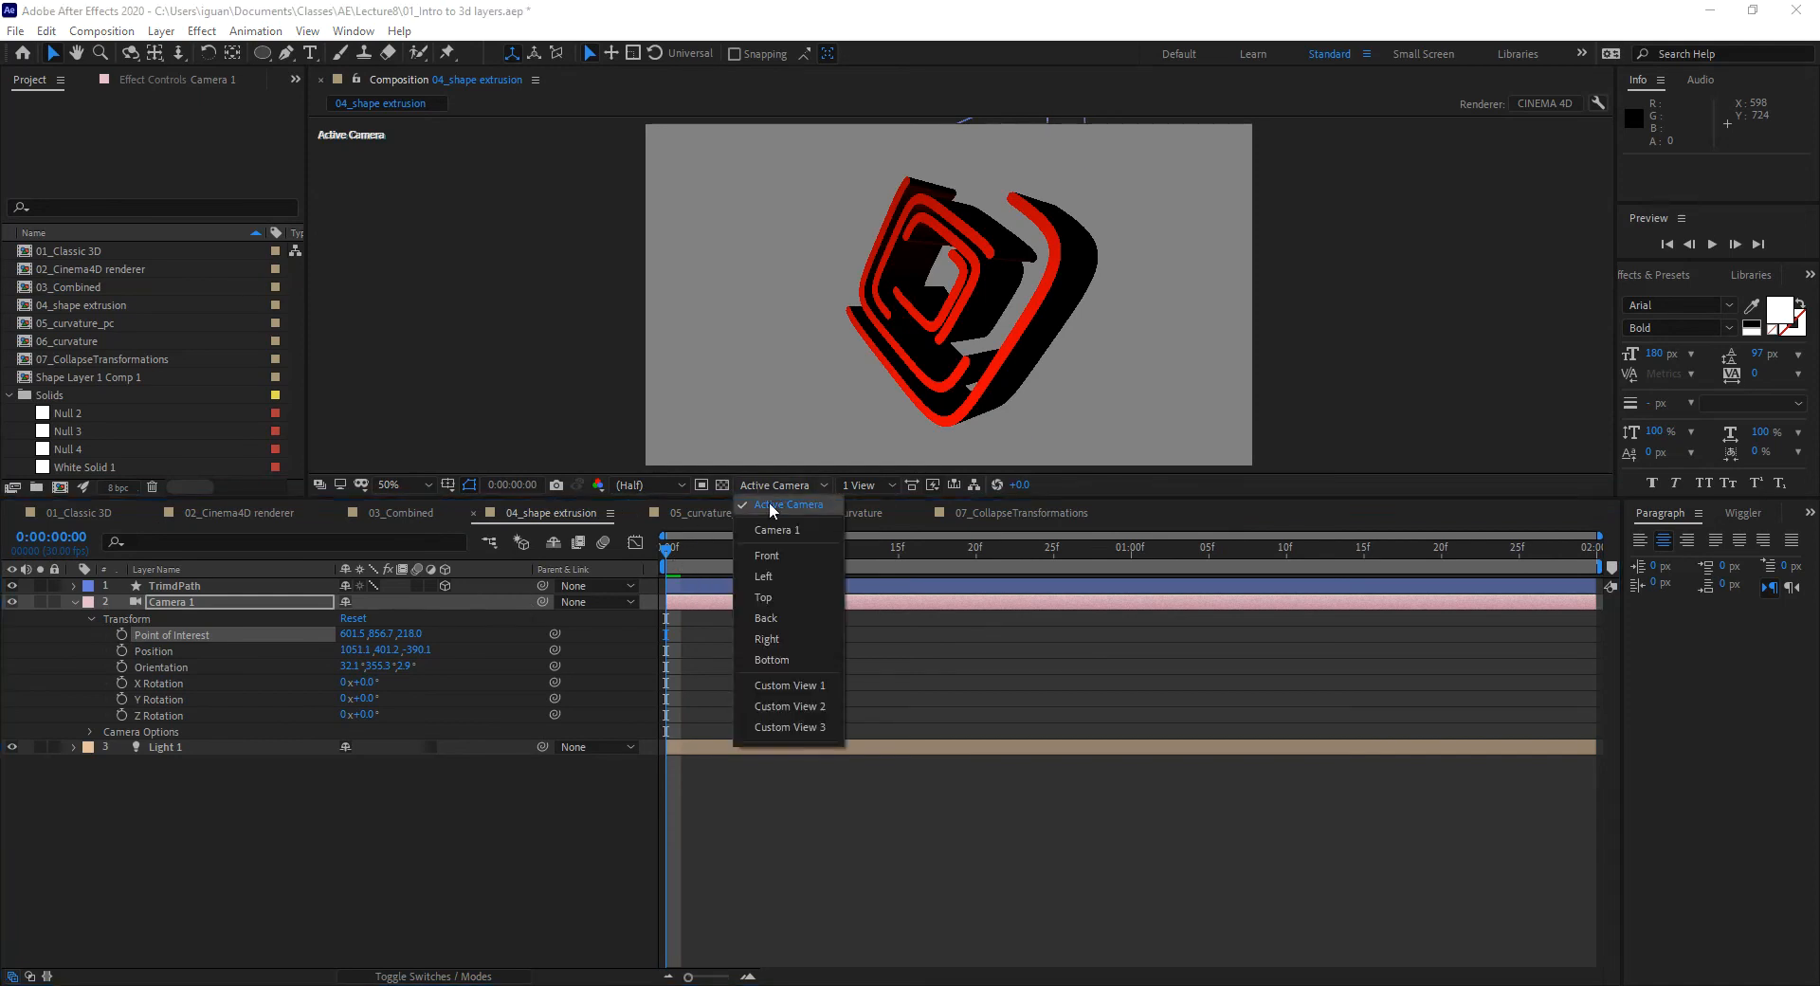
{"action": "left_click", "coordinate": [777, 558]}
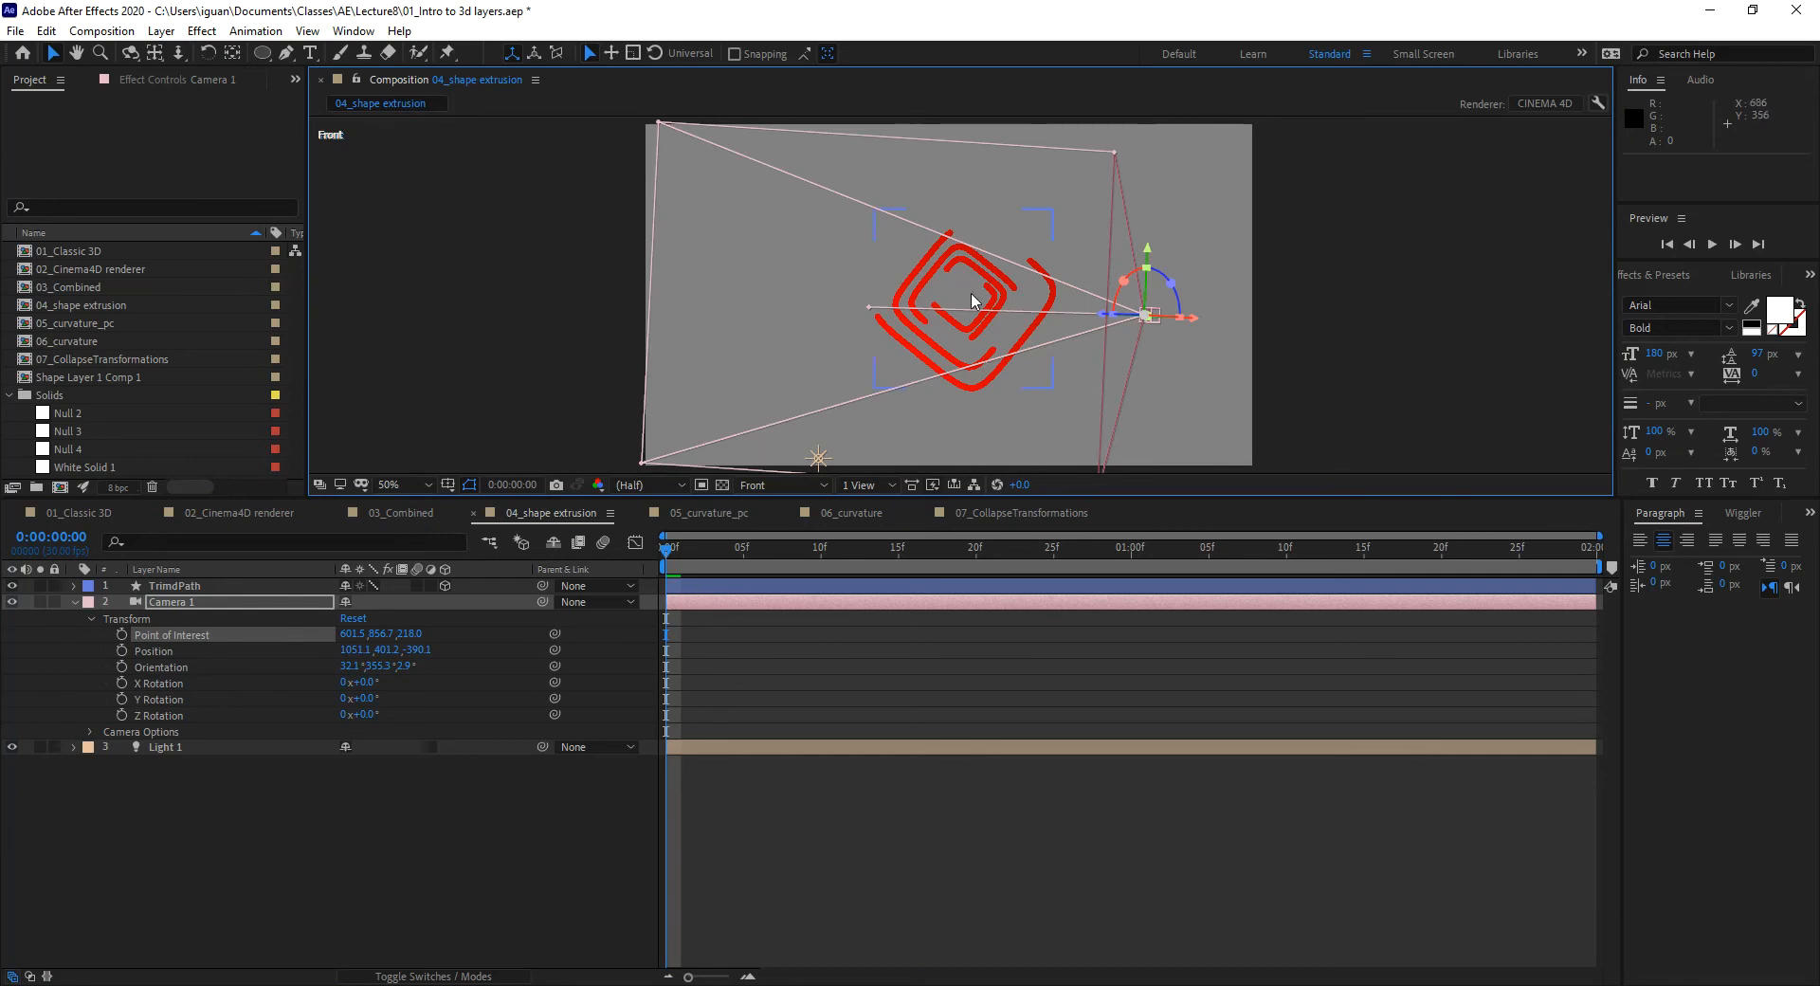
{"action": "left_click_drag", "start_coordinate": [951, 498], "coordinate": [946, 639]}
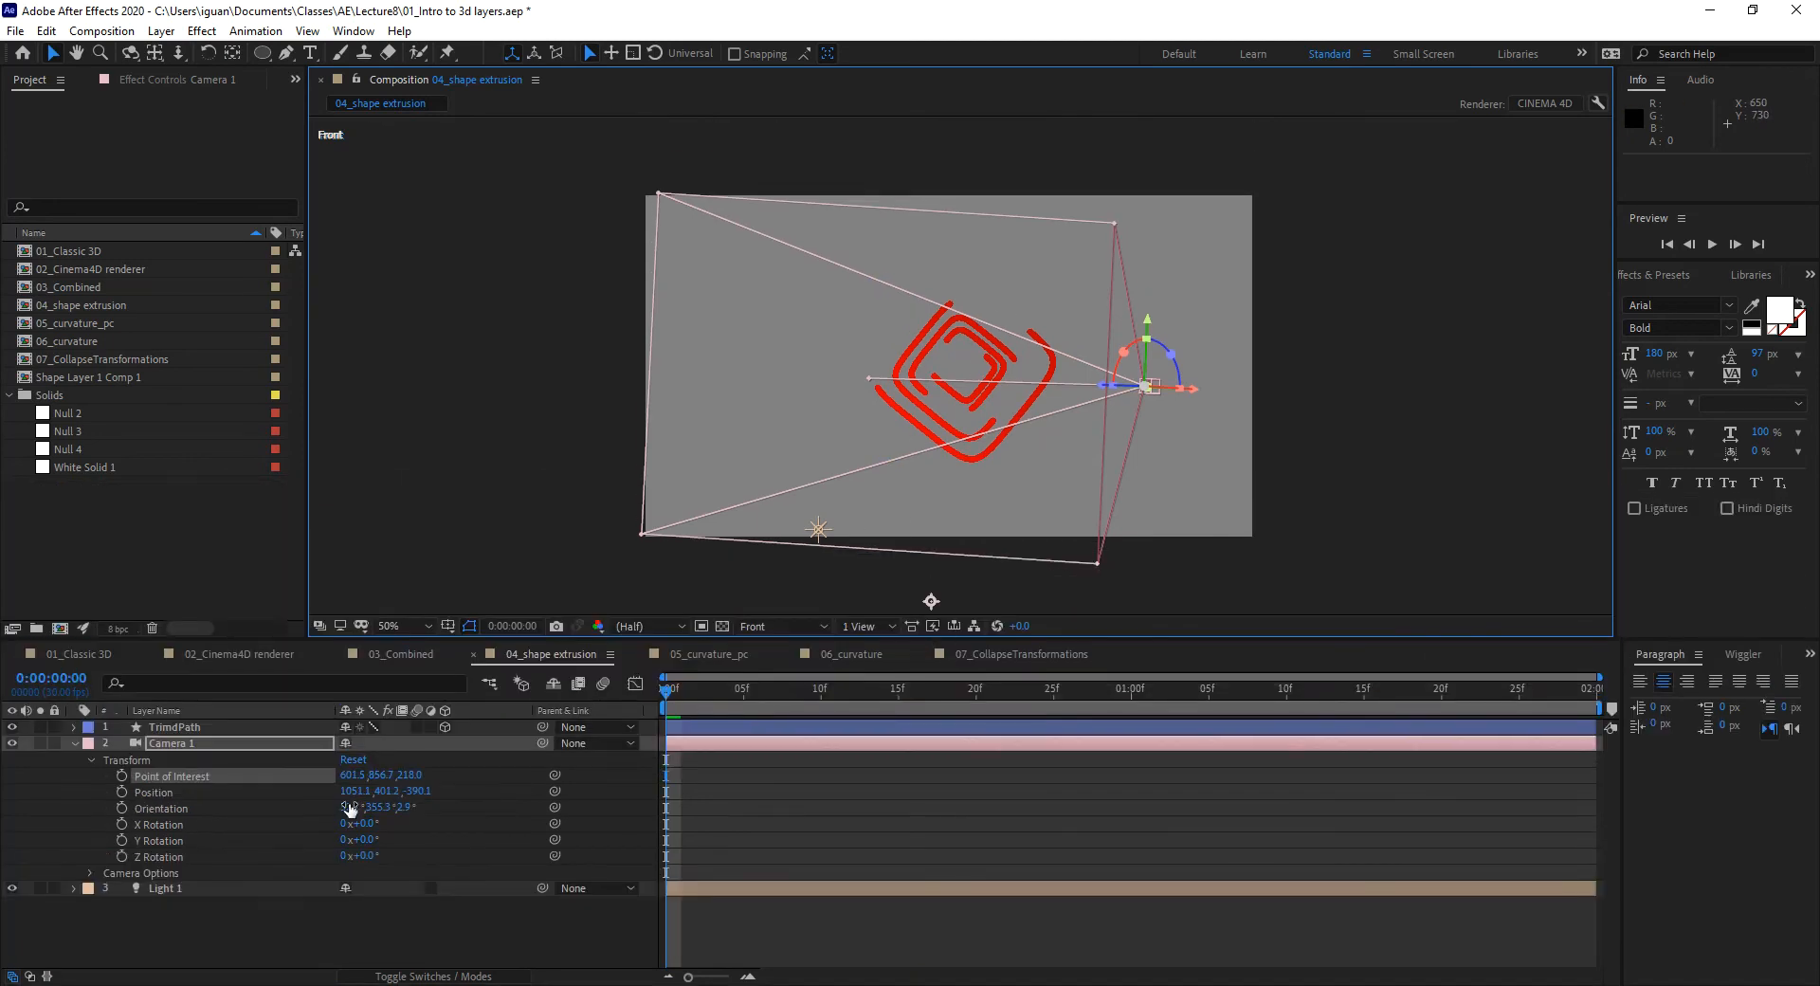
Step: Fold the camera layer and expand the TrimPath layer's Polystar contents
{"action": "left_click", "coordinate": [91, 759]}
{"action": "left_click", "coordinate": [75, 743]}
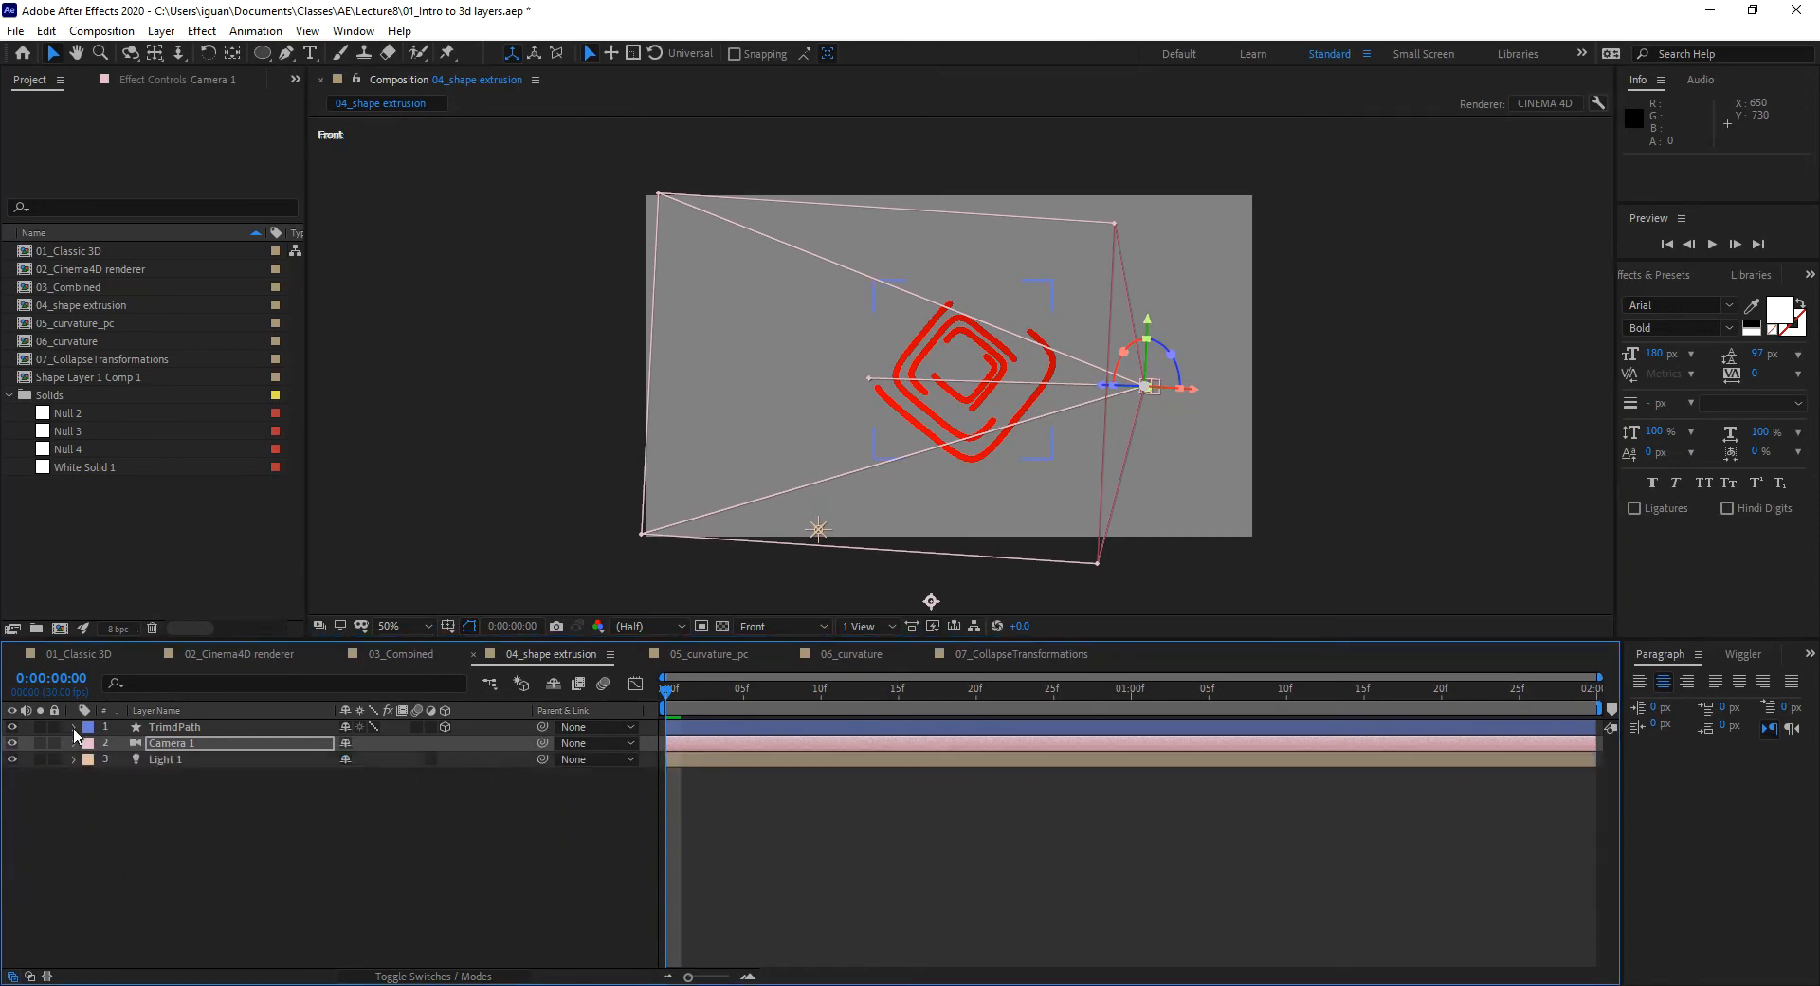
{"action": "left_click", "coordinate": [74, 728]}
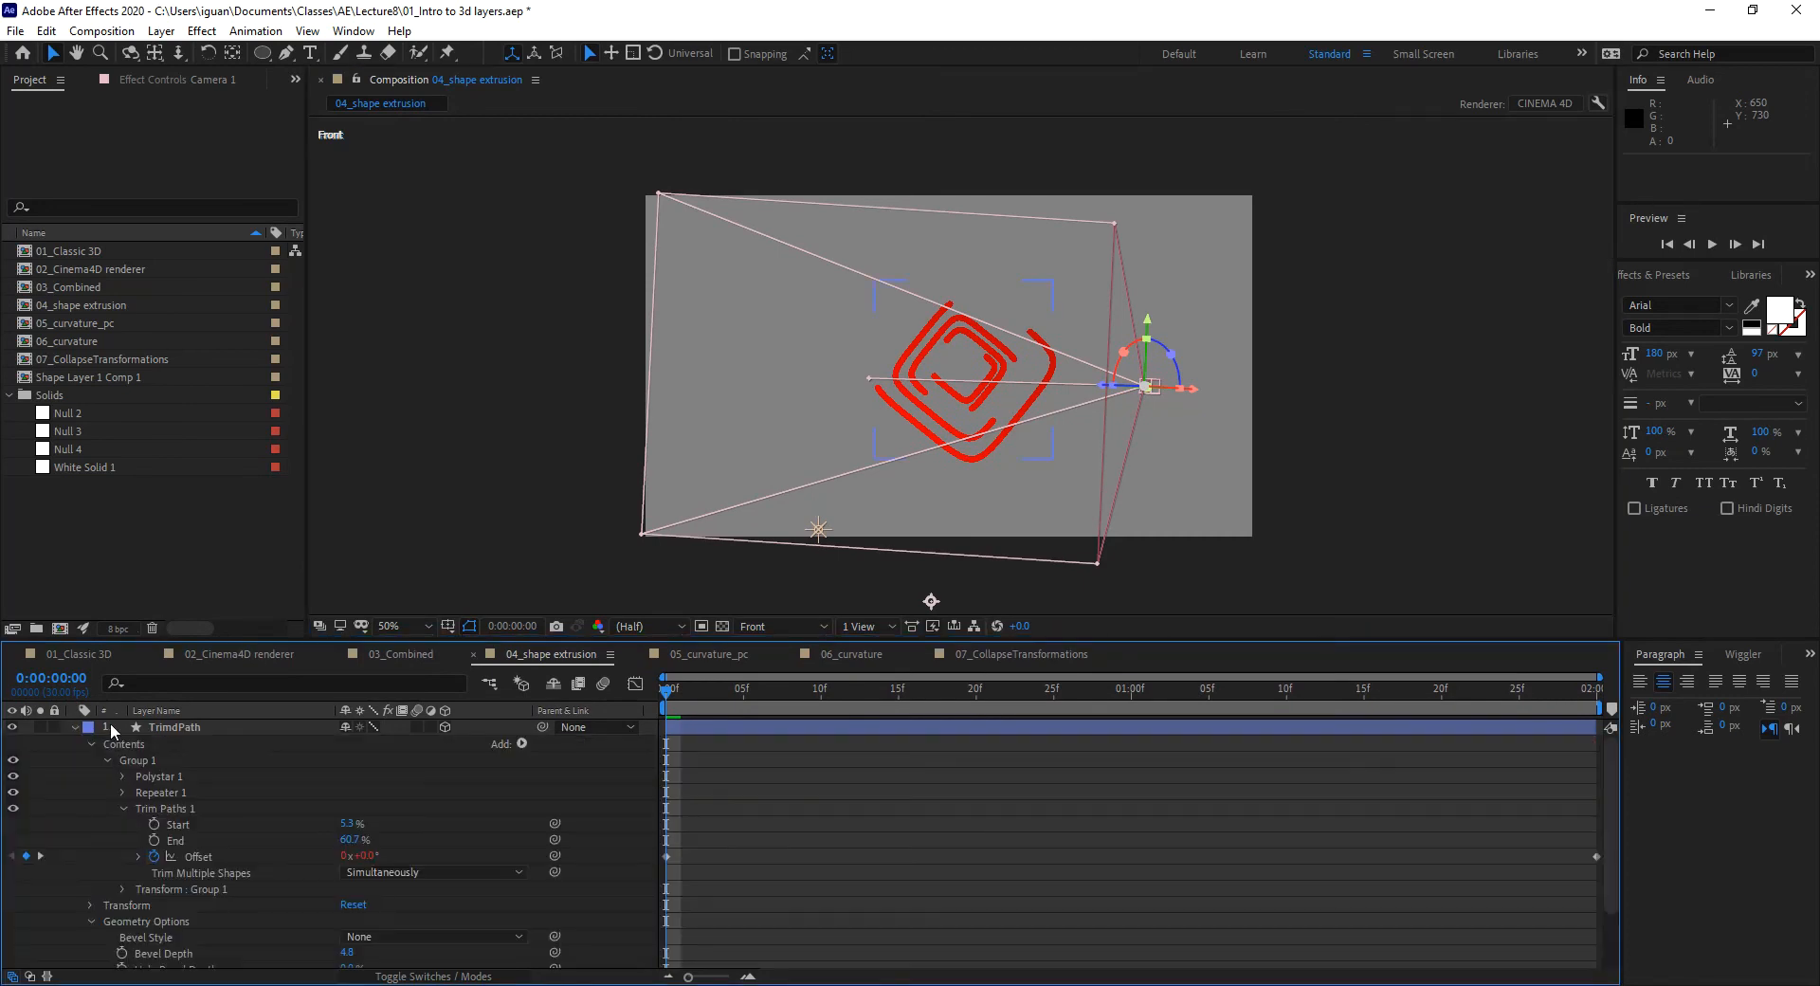
{"action": "left_click", "coordinate": [123, 808]}
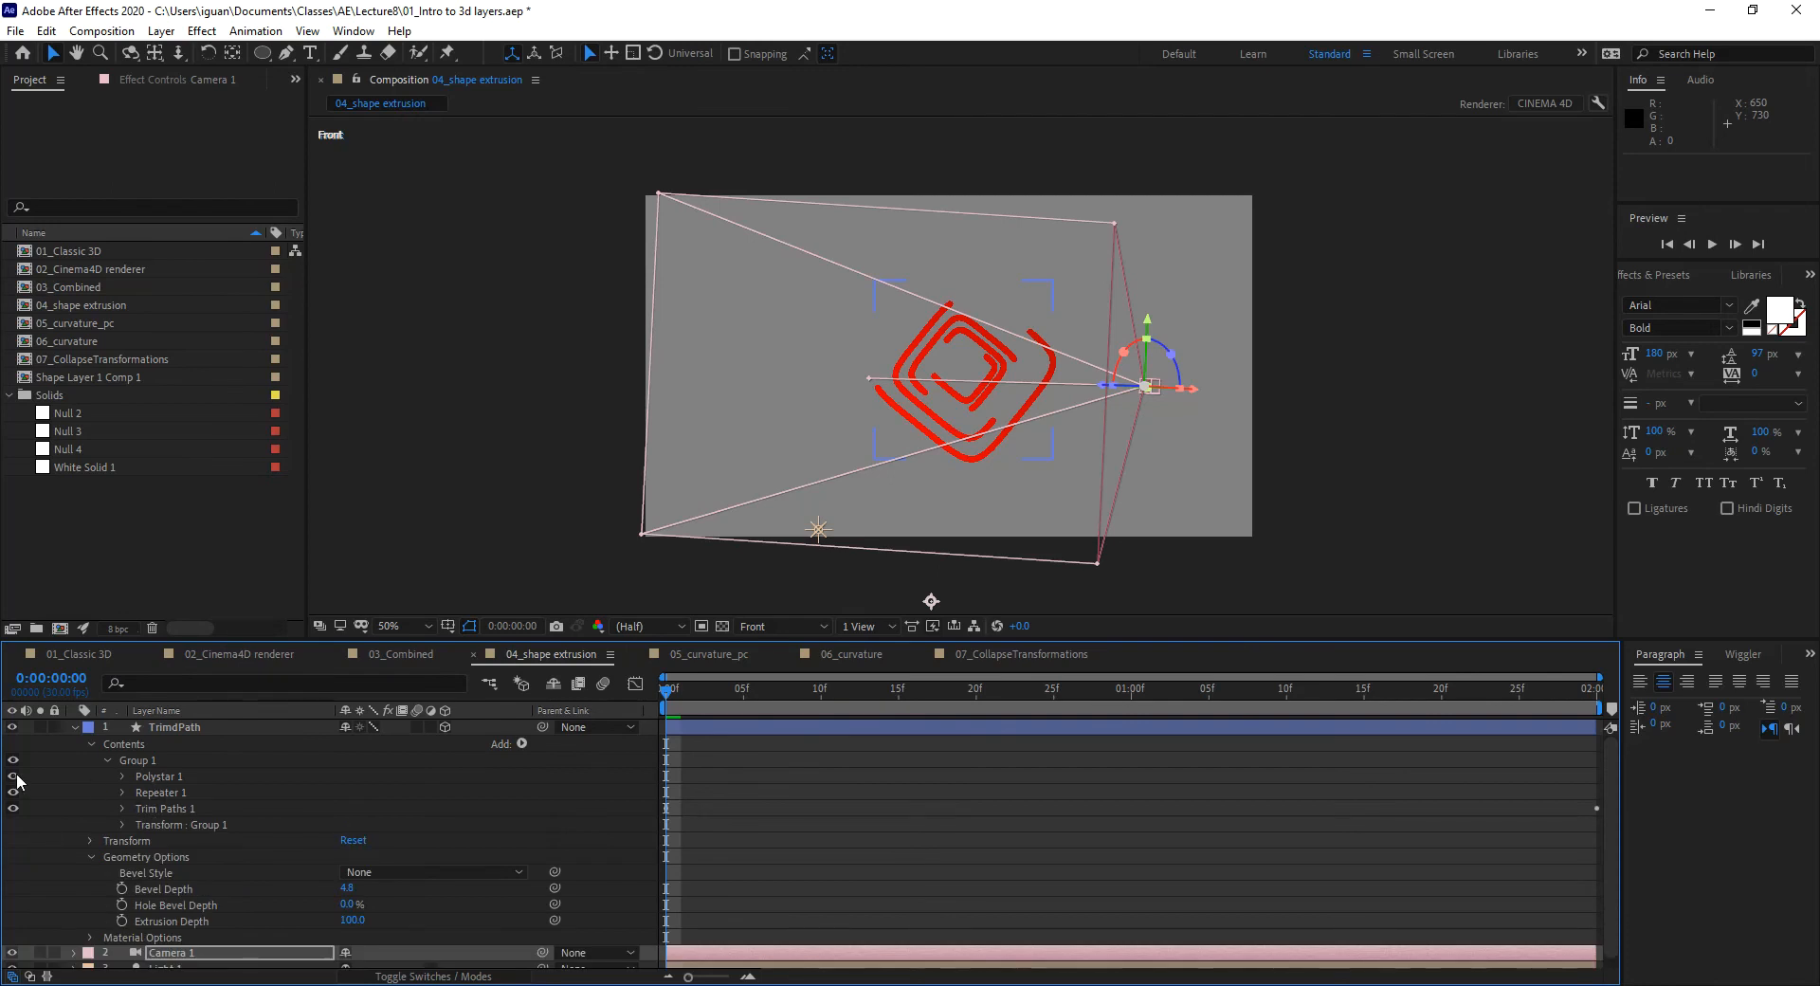
{"action": "left_click", "coordinate": [127, 777]}
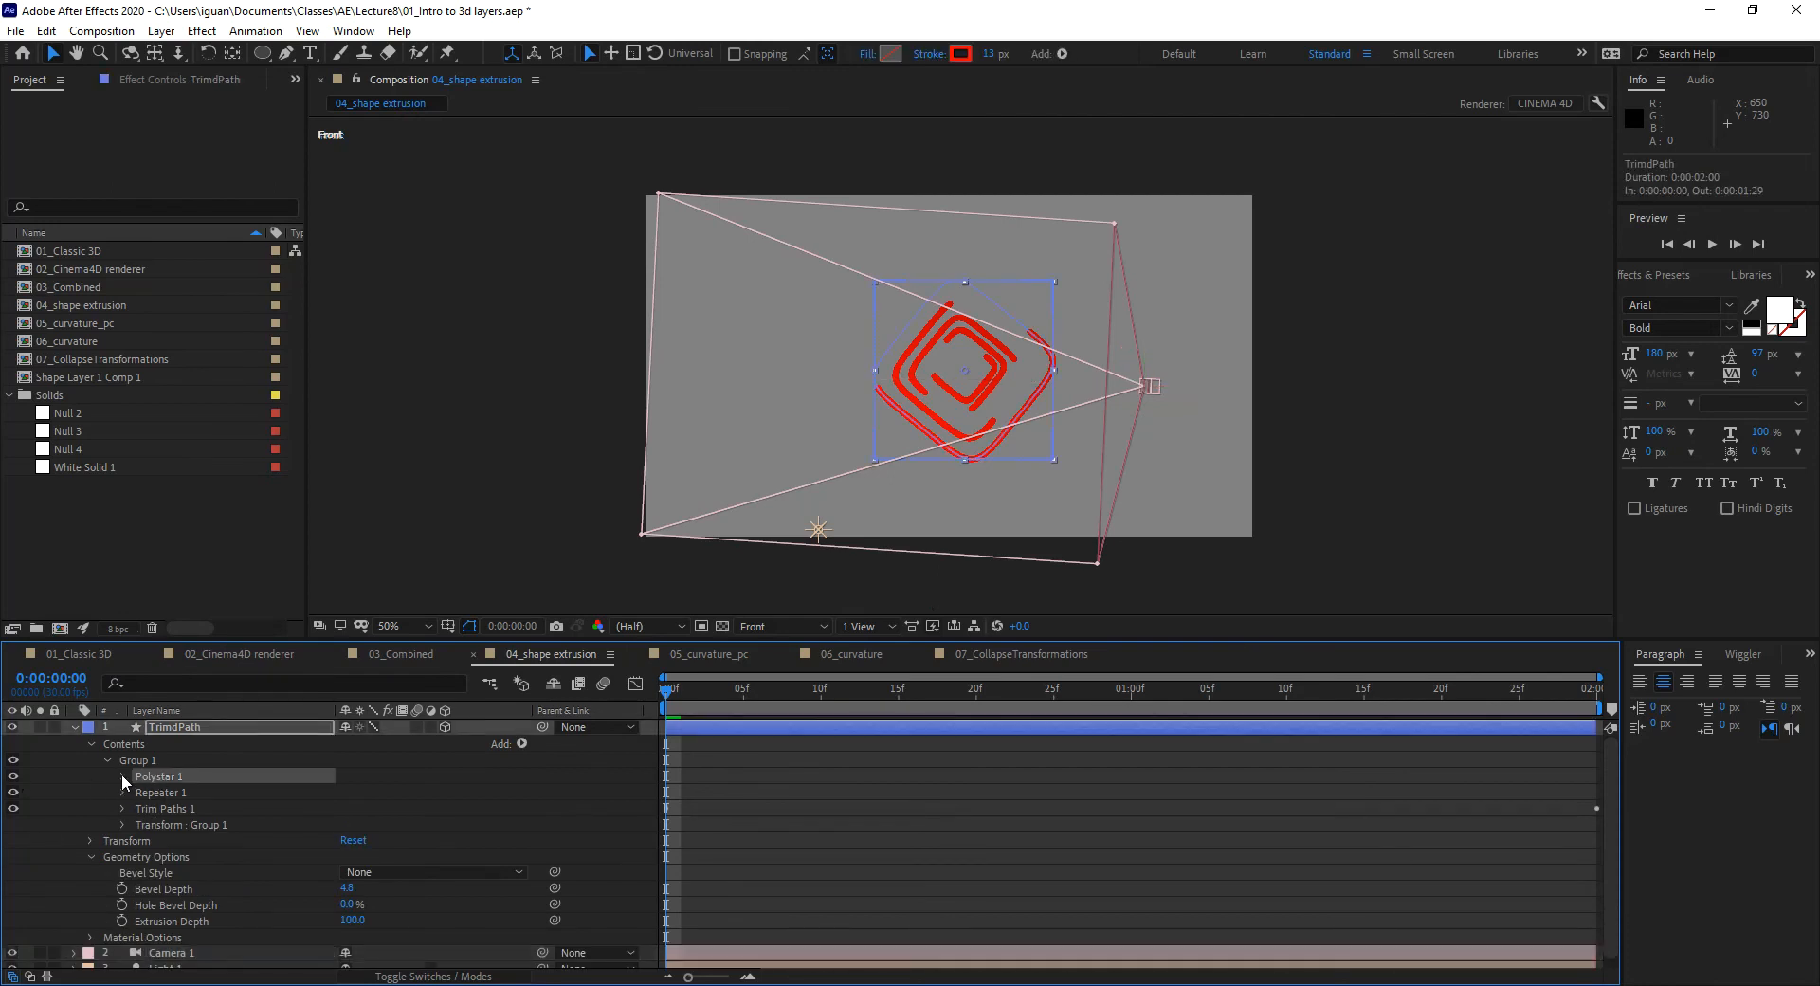
{"action": "left_click", "coordinate": [123, 776]}
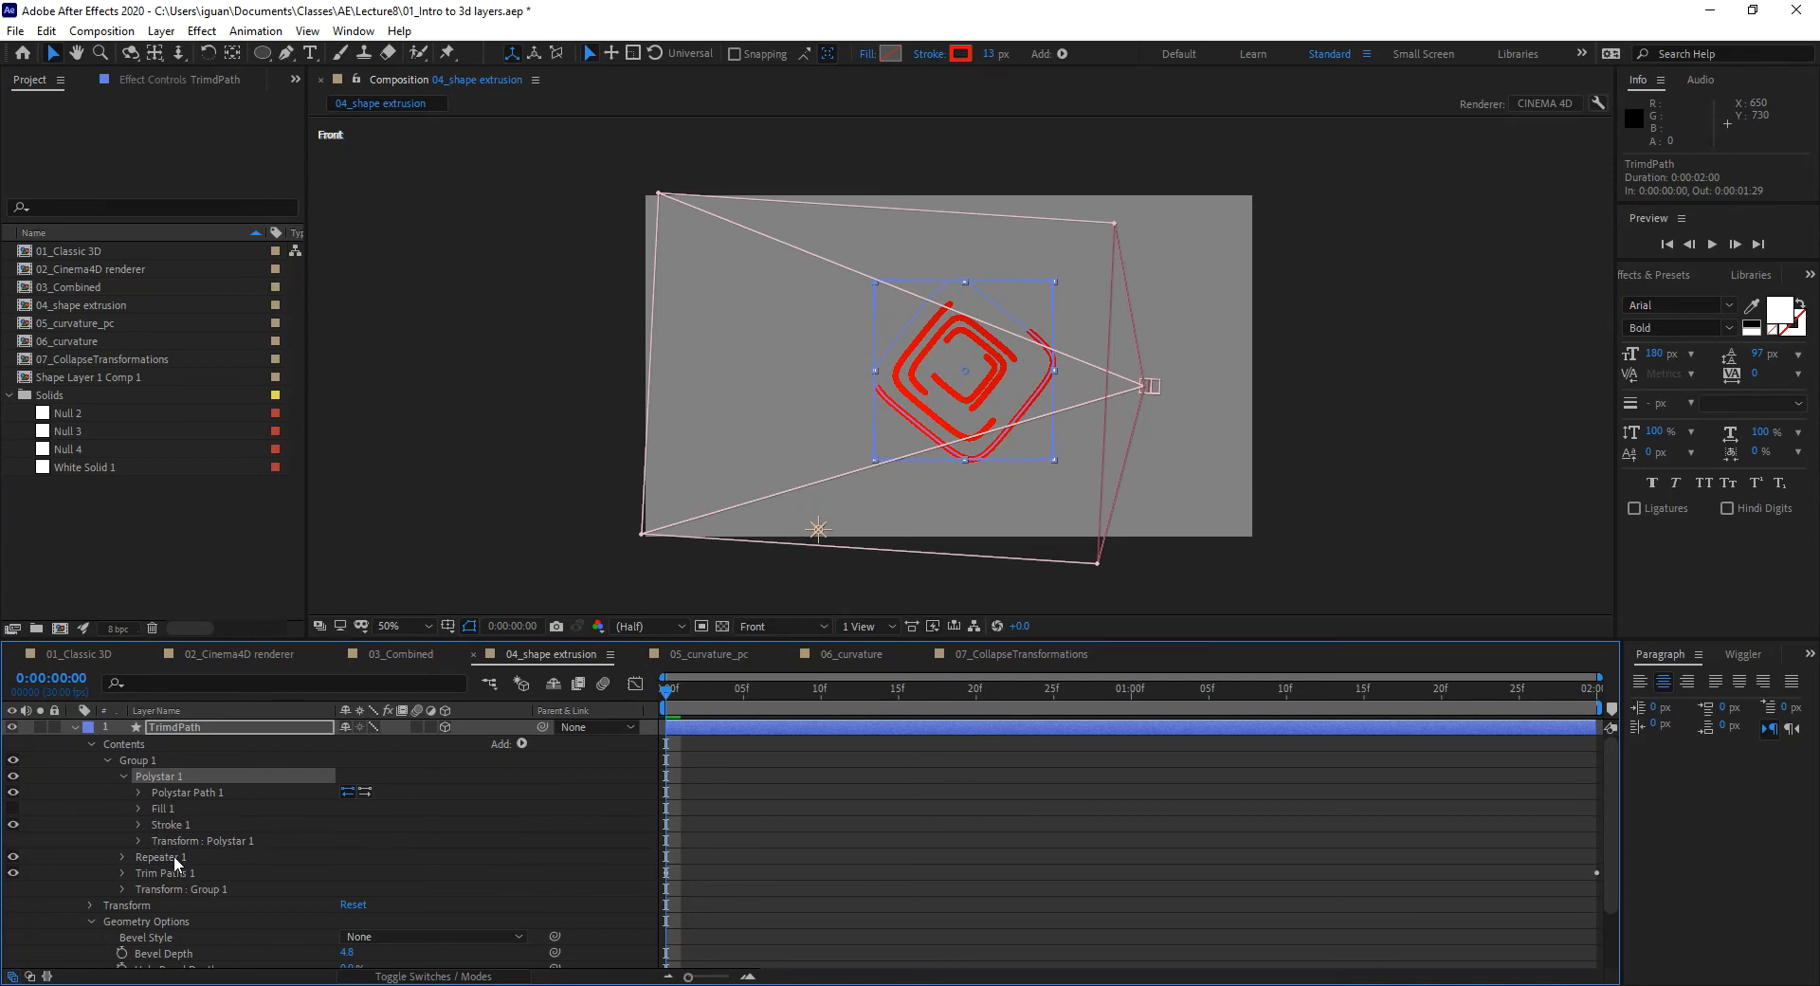
{"action": "left_click", "coordinate": [123, 774]}
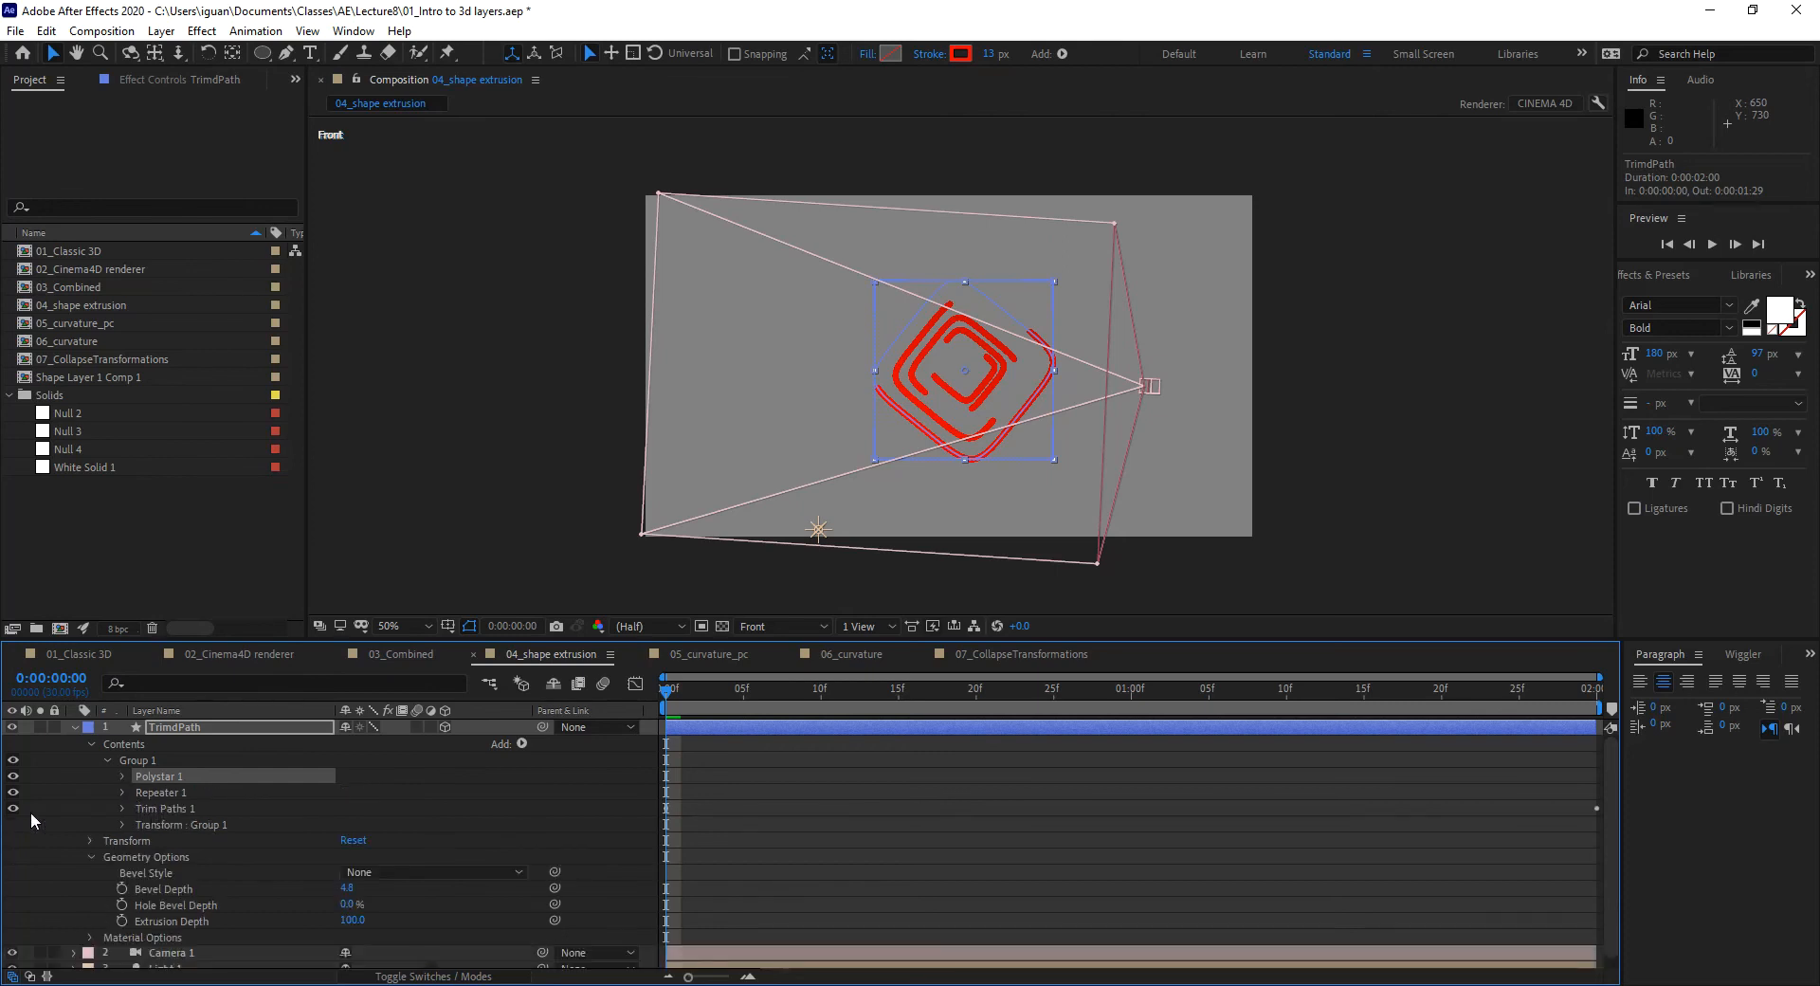
Step: Turn off Repeater 1 and scrub to around 01:11 to watch the single trim stroke
{"action": "left_click", "coordinate": [13, 792]}
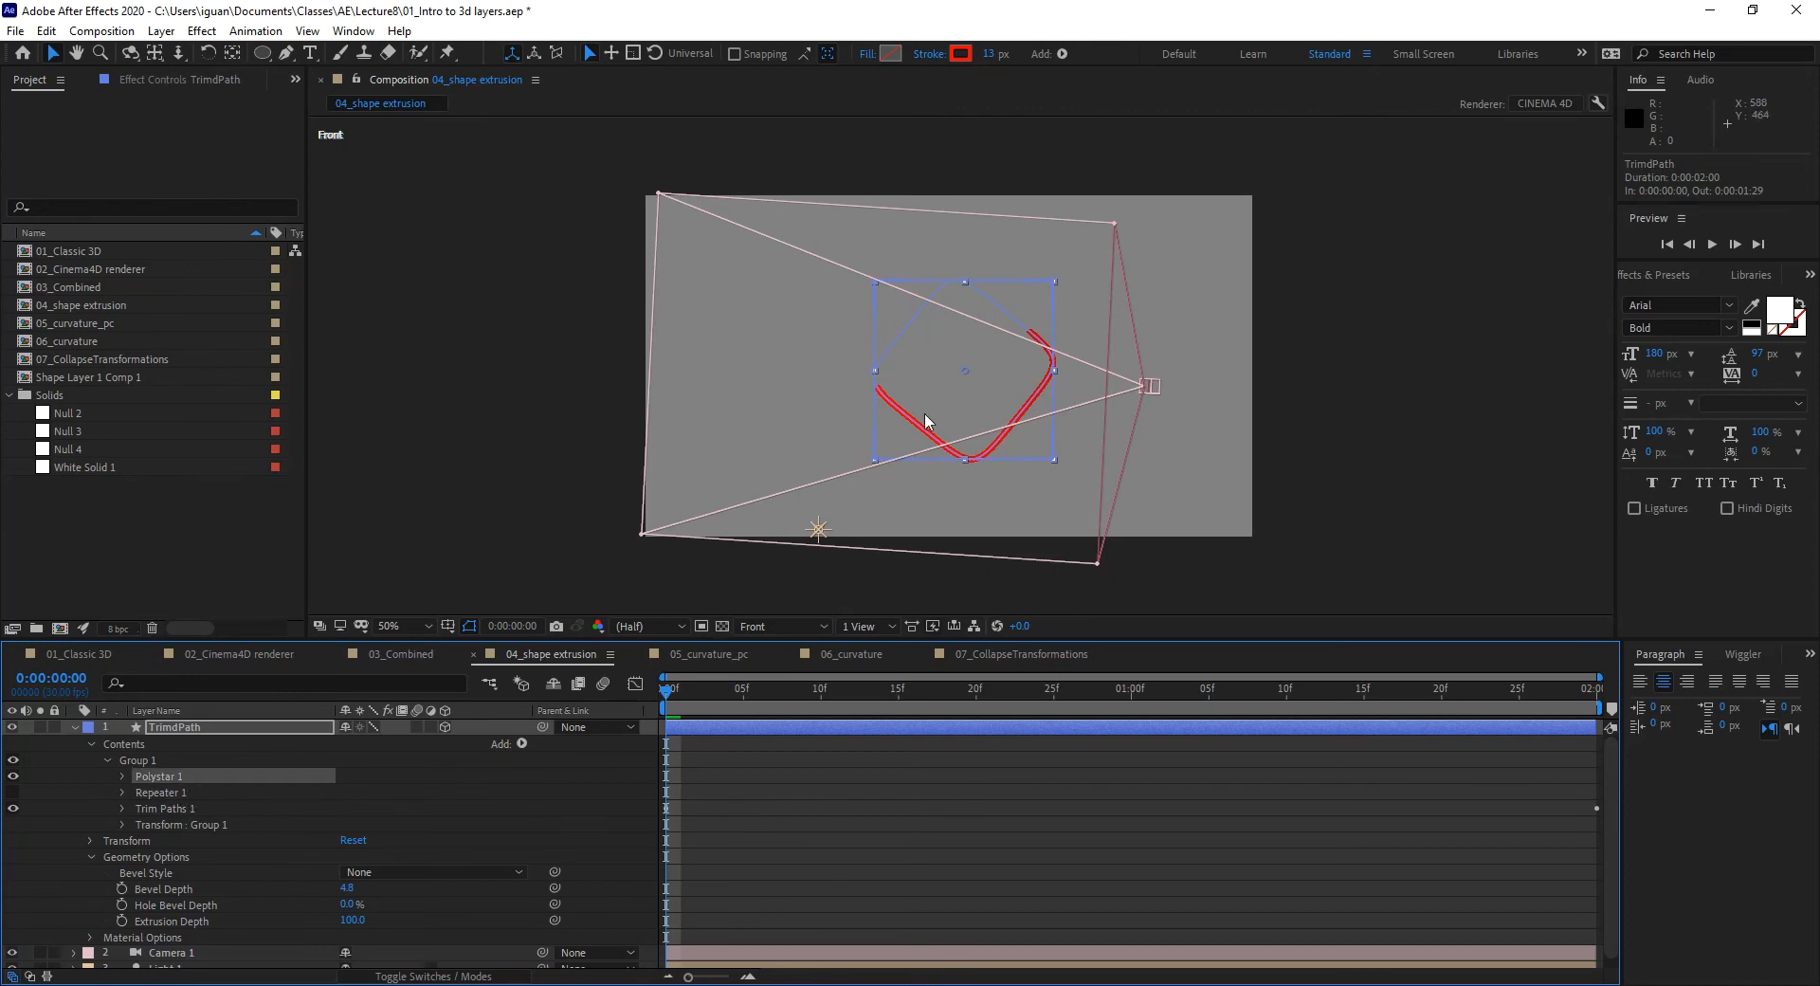
{"action": "left_click", "coordinate": [835, 818]}
{"action": "left_click_drag", "start_coordinate": [711, 690], "coordinate": [899, 691]}
{"action": "left_click_drag", "start_coordinate": [816, 764], "coordinate": [1302, 713]}
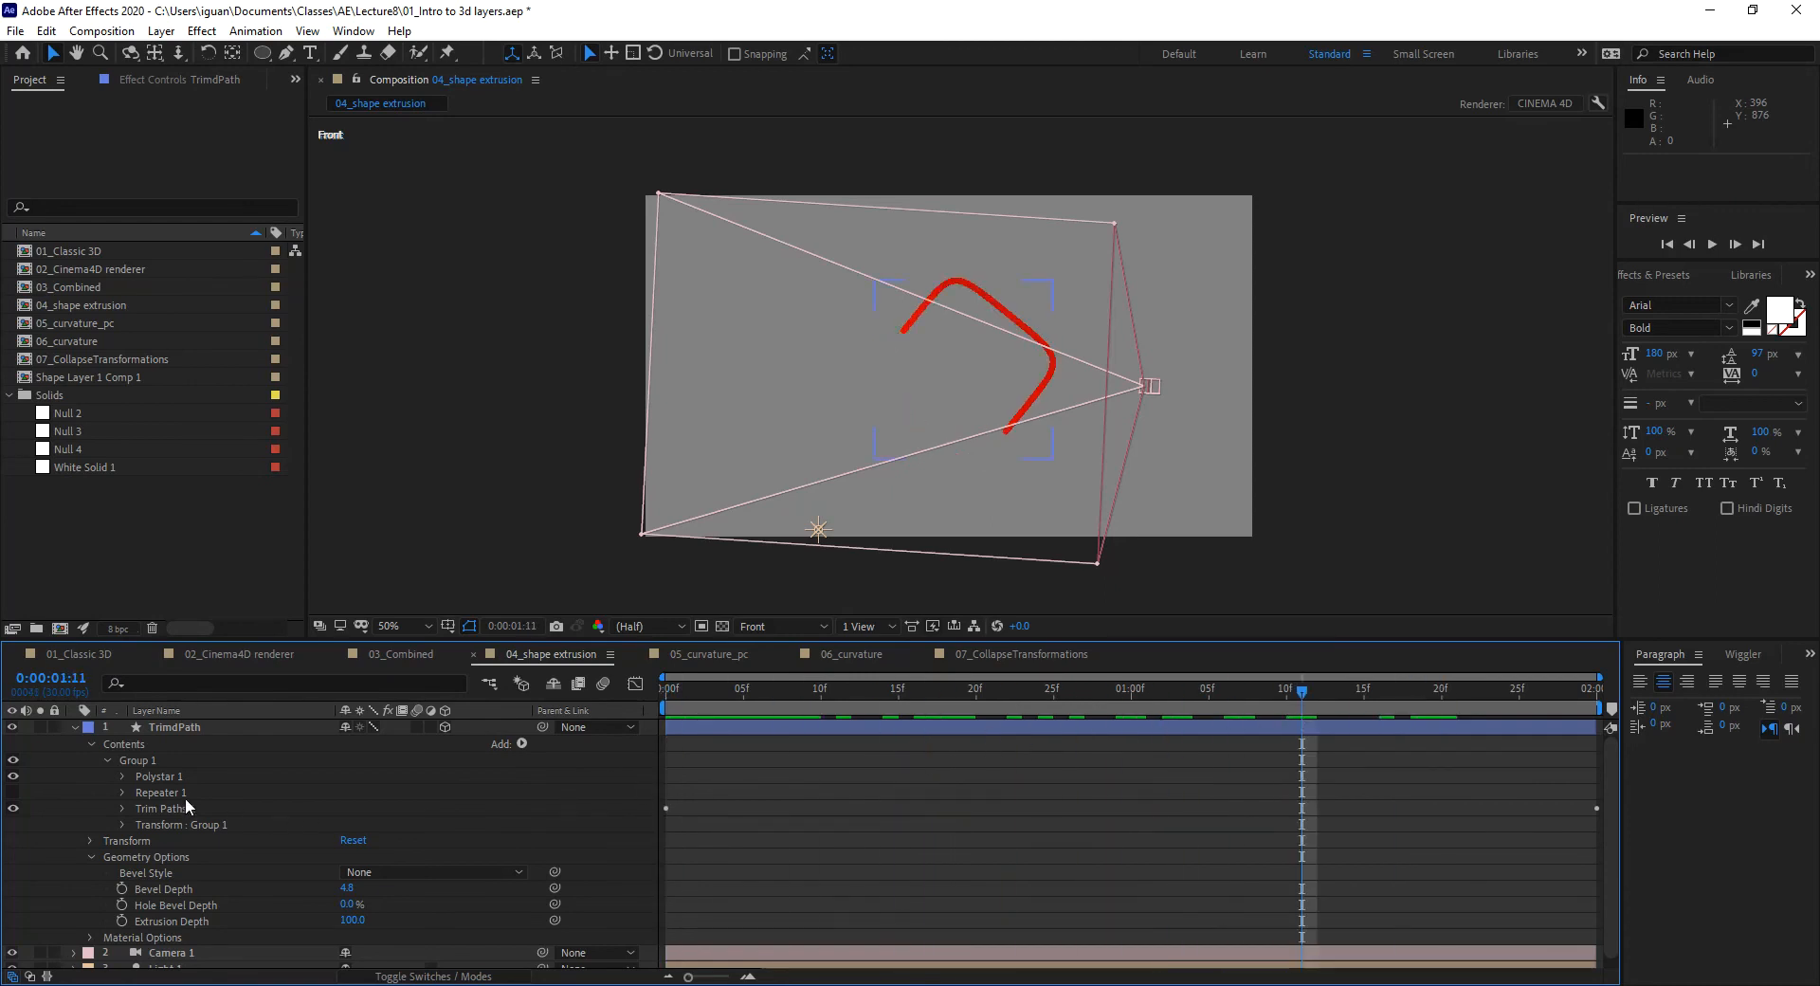
Step: Reveal Trim Paths 1's Start 5.3%, End 60.7% and Offset at frame 0
{"action": "left_click", "coordinate": [123, 777]}
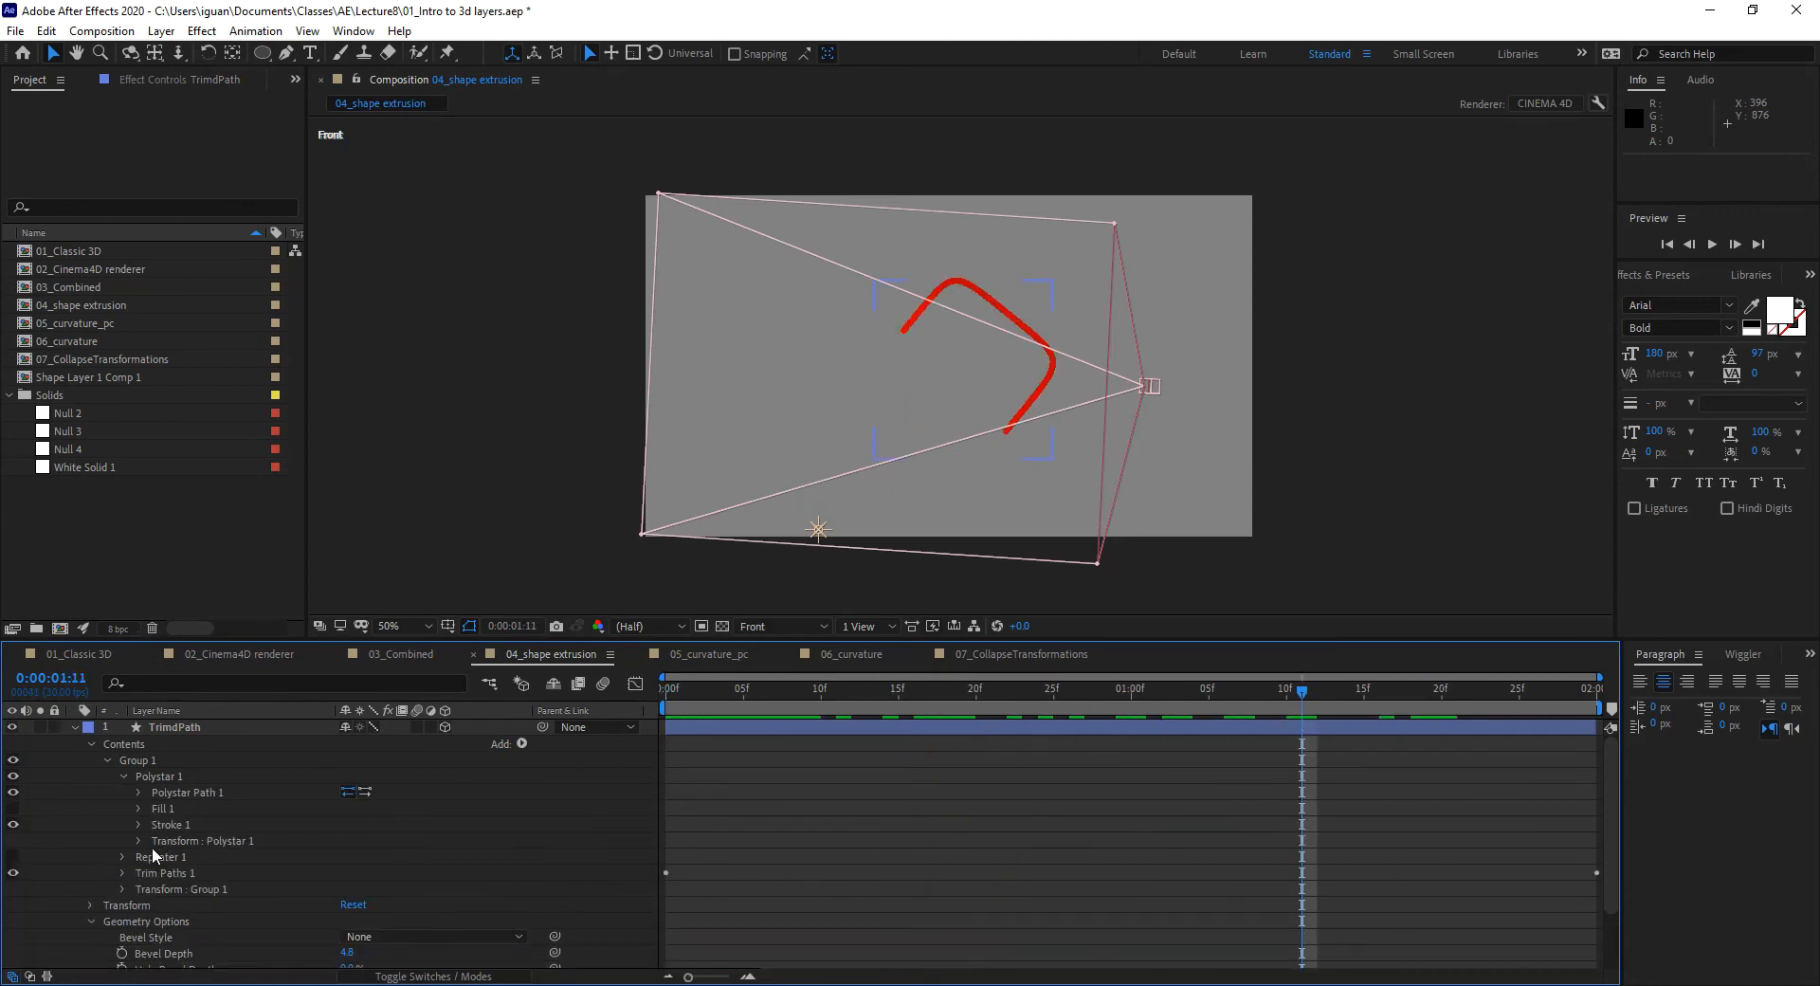
{"action": "left_click", "coordinate": [169, 870]}
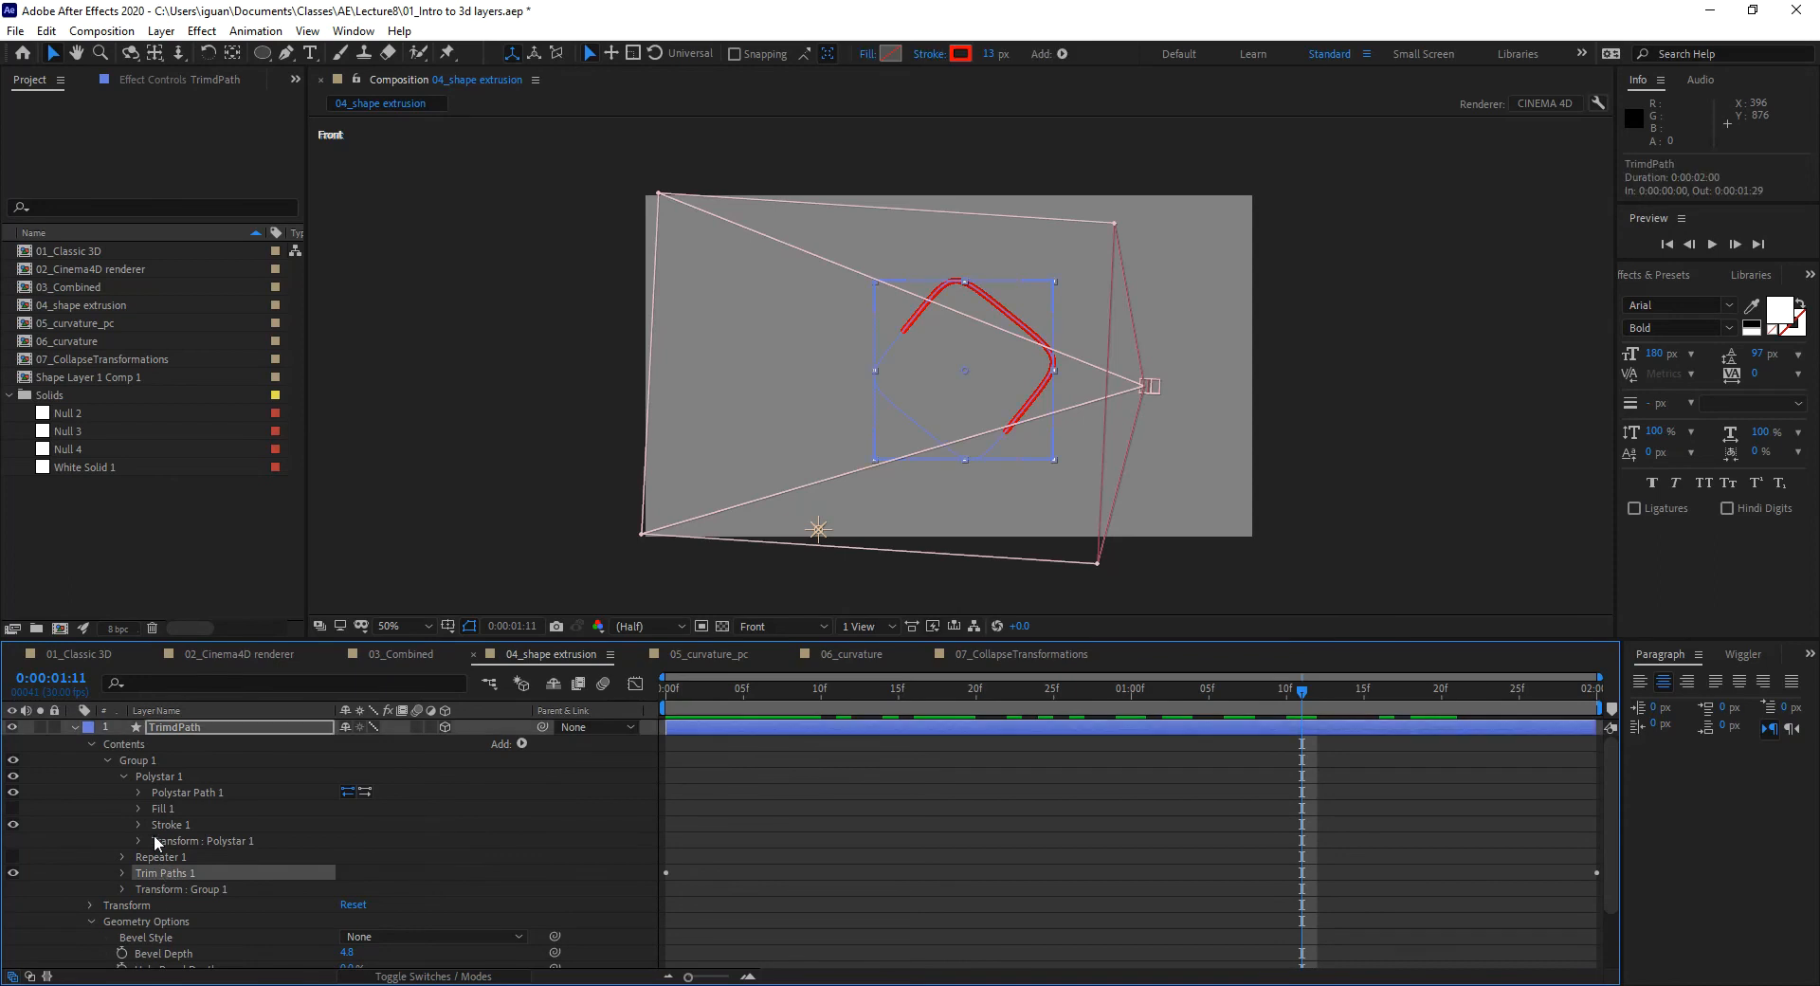
{"action": "left_click", "coordinate": [122, 777]}
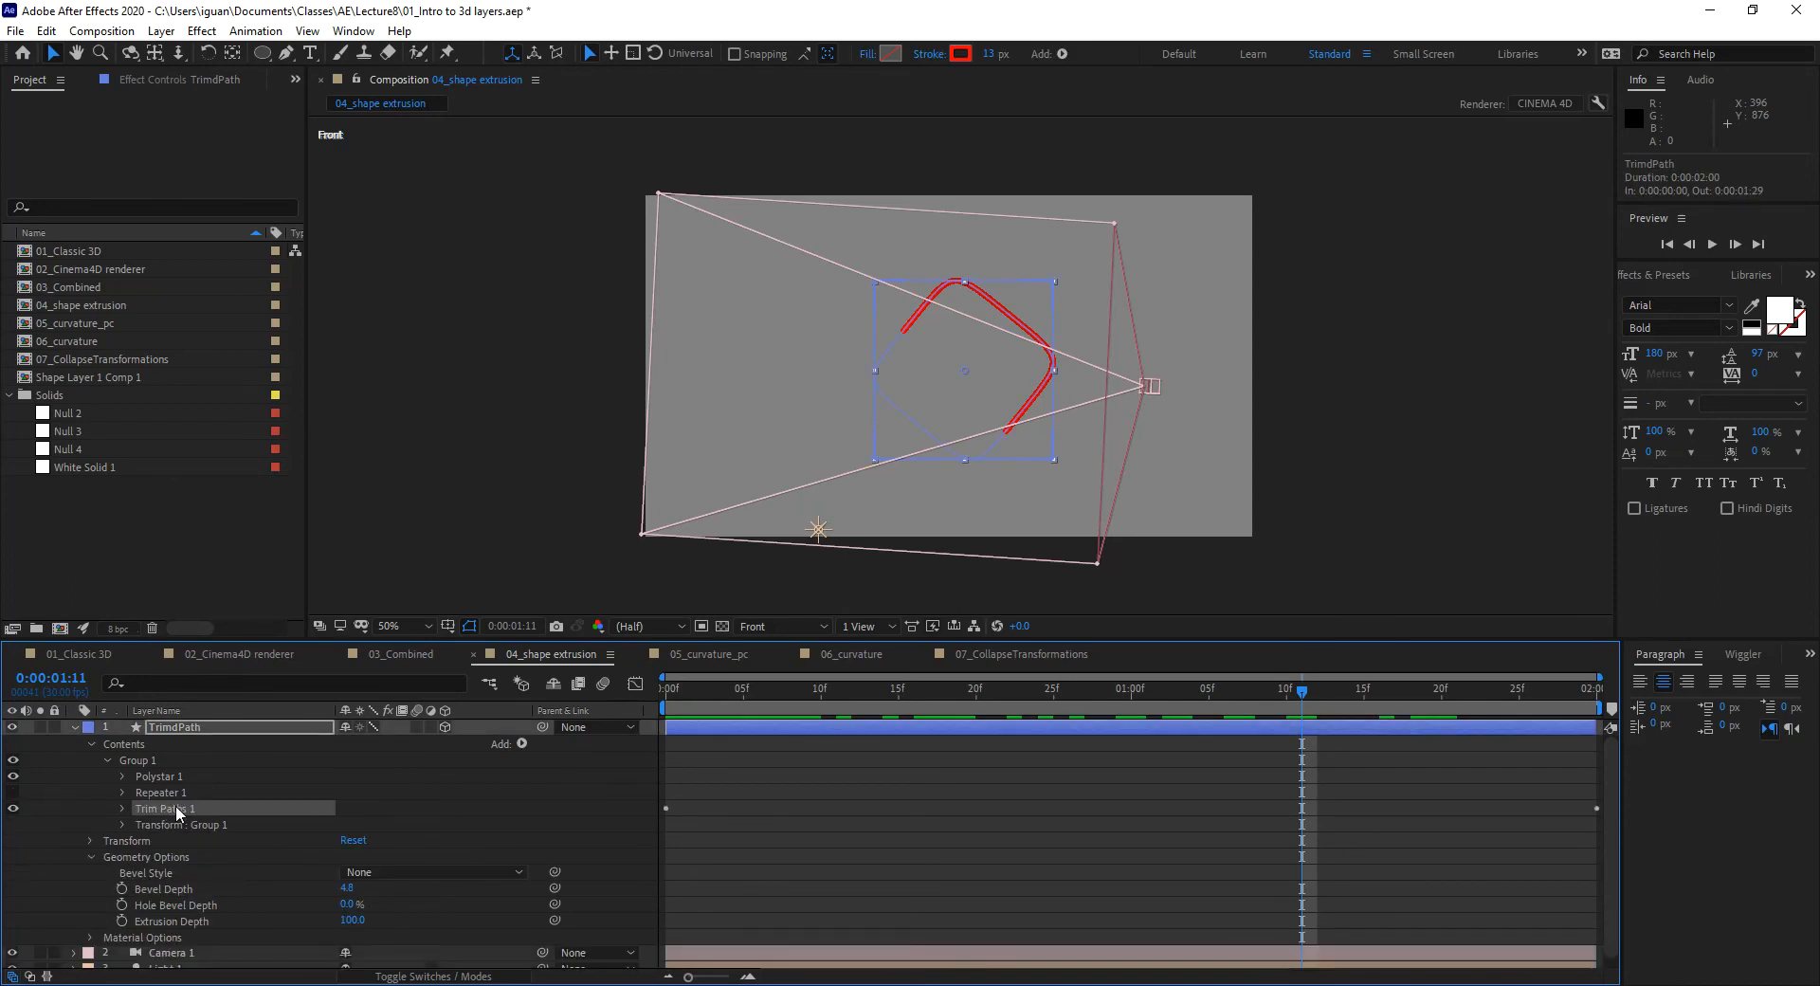
{"action": "left_click", "coordinate": [123, 809]}
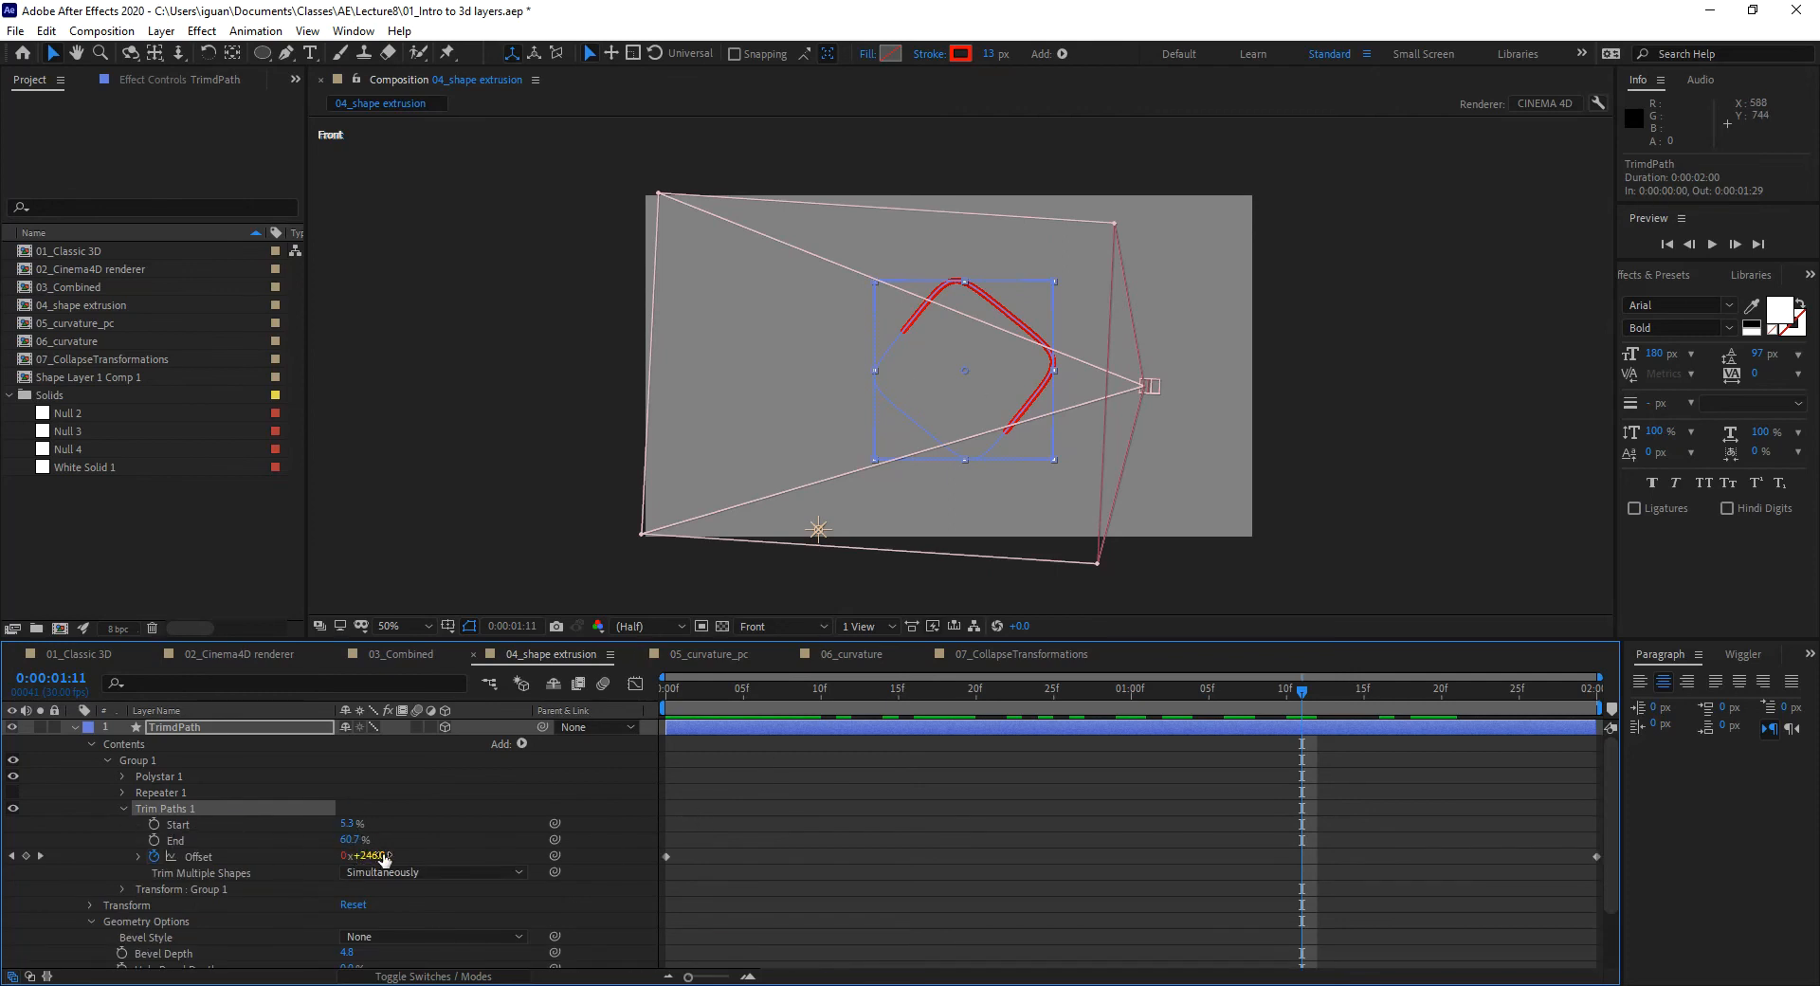
{"action": "left_click", "coordinate": [669, 692]}
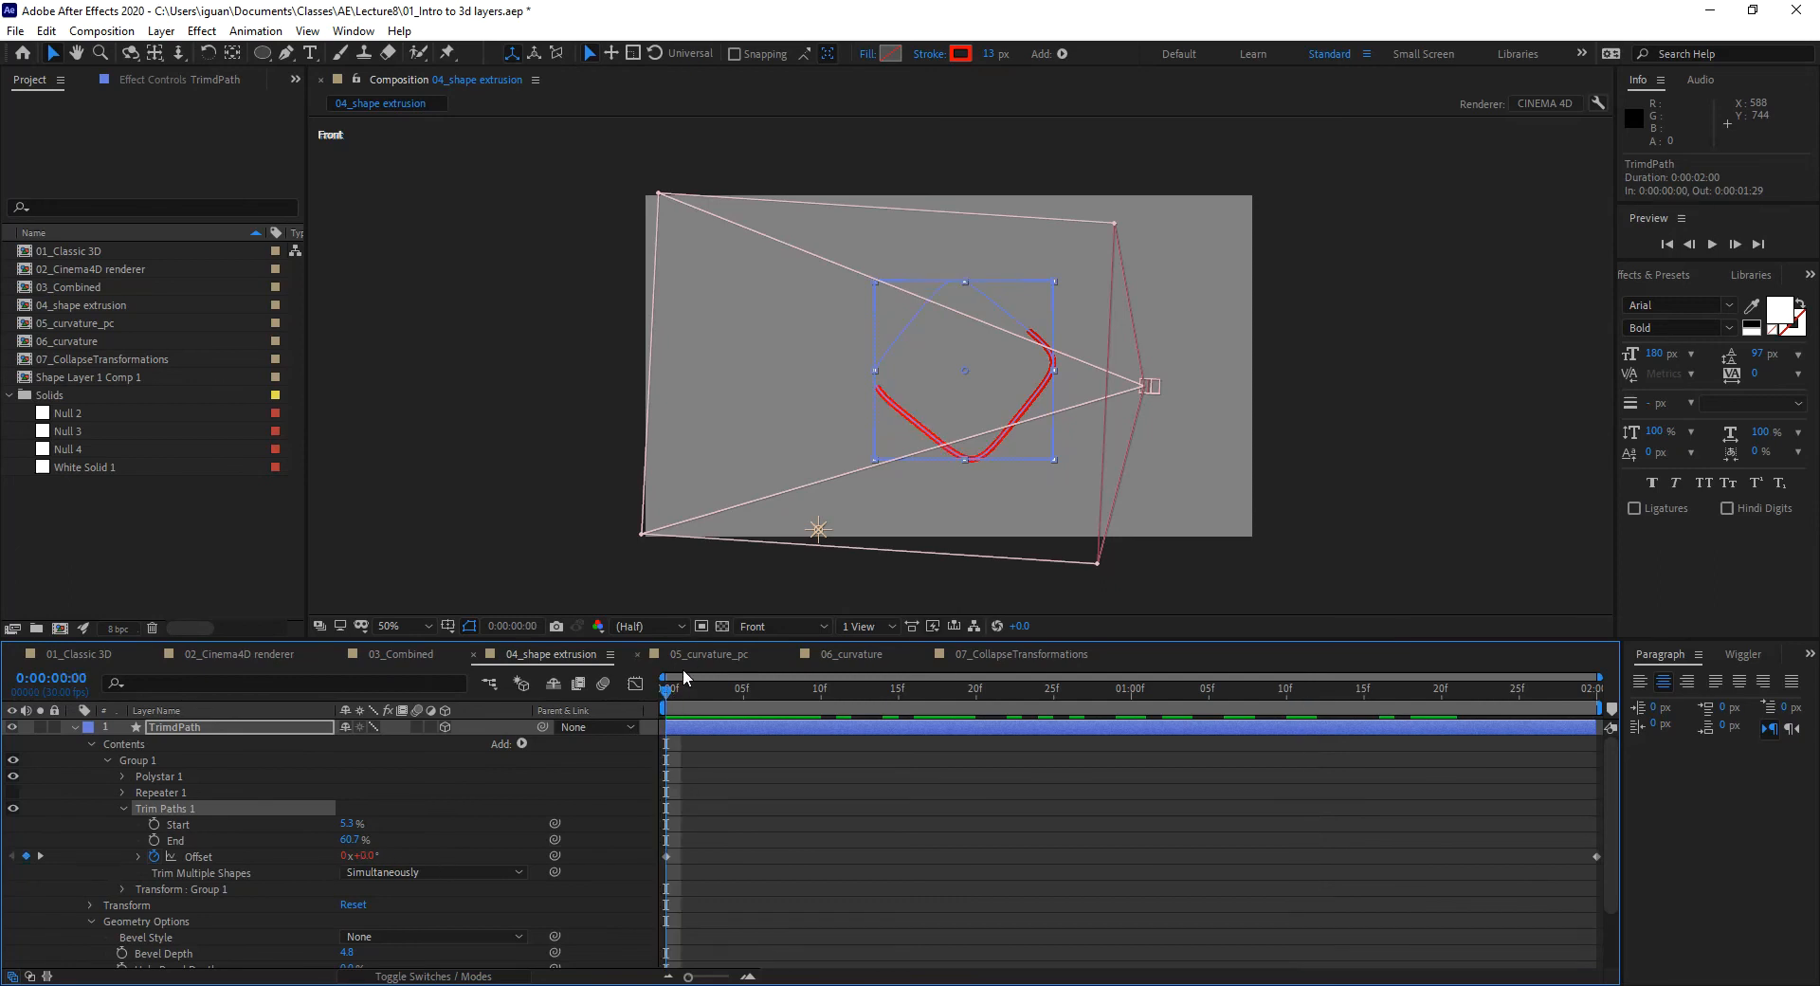
Step: Preview the single trim-path Offset animation and collapse Trim Paths 1
{"action": "mouse_move", "coordinate": [682, 676]}
{"action": "left_mouse_down"}
{"action": "mouse_move", "coordinate": [705, 695]}
{"action": "mouse_move", "coordinate": [1253, 685]}
{"action": "mouse_move", "coordinate": [1508, 728]}
{"action": "mouse_move", "coordinate": [828, 737]}
{"action": "mouse_move", "coordinate": [889, 755]}
{"action": "mouse_move", "coordinate": [1456, 713]}
{"action": "mouse_move", "coordinate": [1655, 771]}
{"action": "mouse_move", "coordinate": [912, 777]}
{"action": "mouse_move", "coordinate": [544, 810]}
{"action": "left_mouse_up"}
{"action": "key", "text": "space"}
{"action": "left_click", "coordinate": [121, 807]}
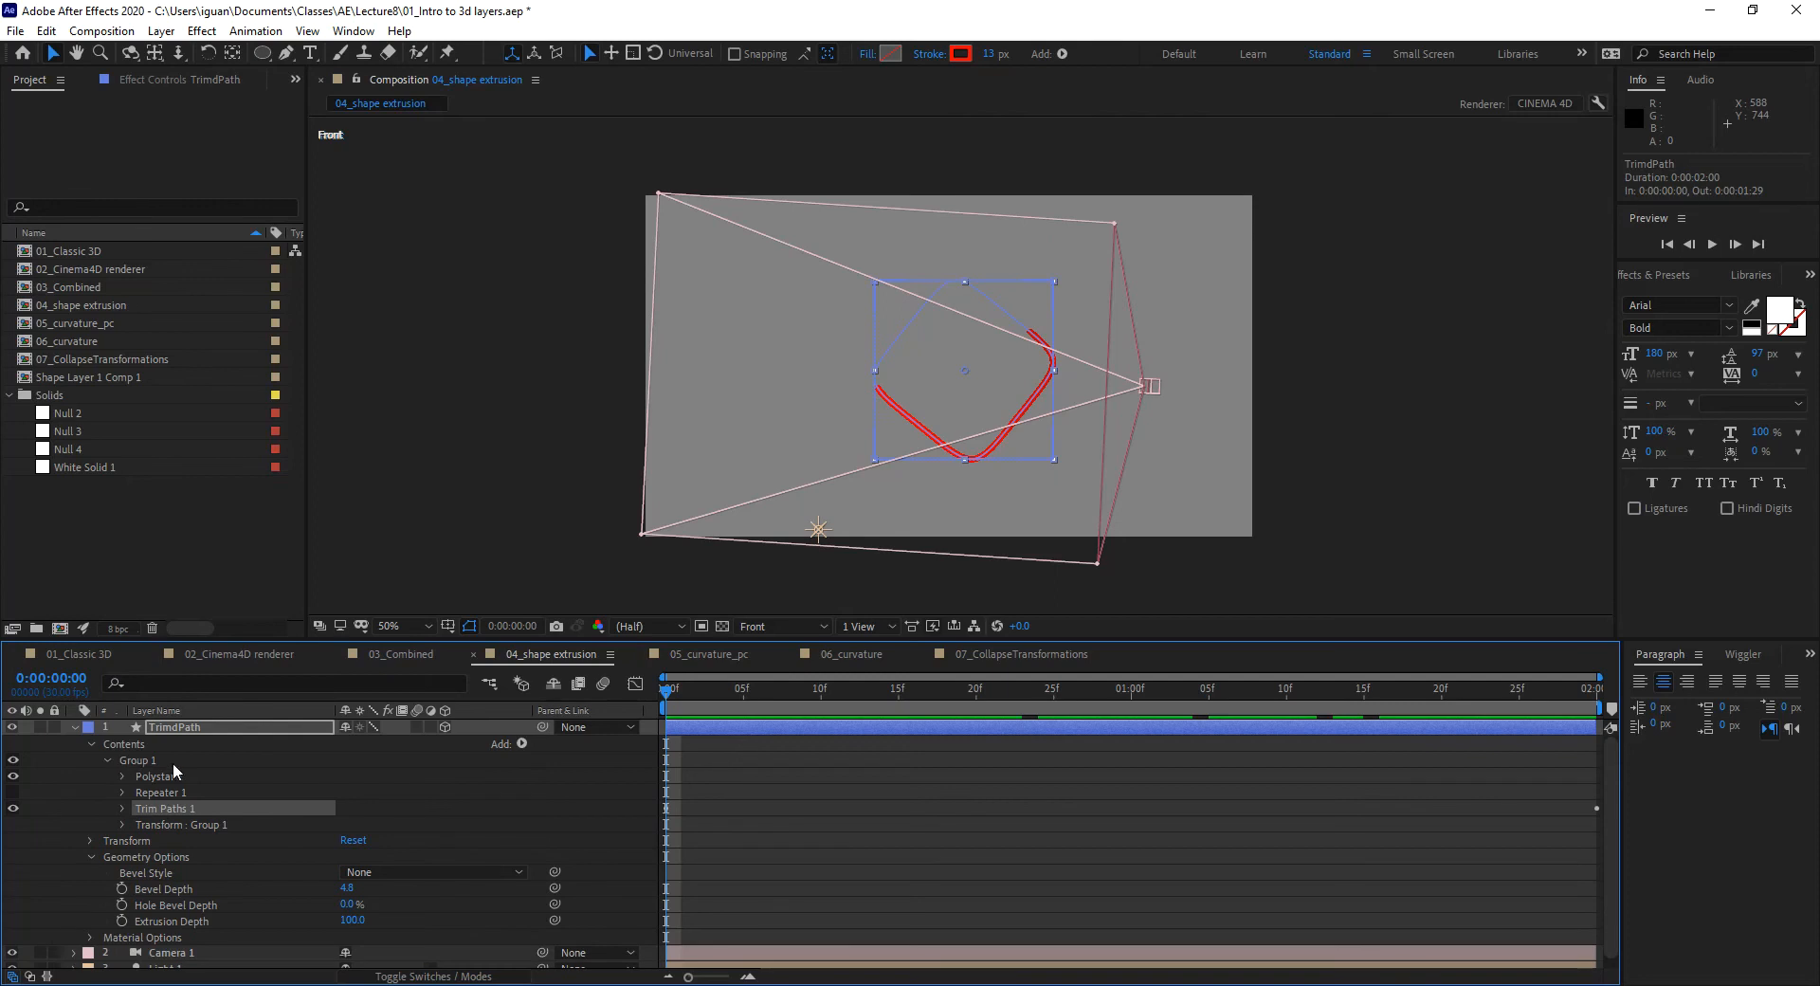
Step: Turn Repeater 1 back on, check the repeated strokes at frame 17, and return to frame 0
{"action": "left_click", "coordinate": [12, 792]}
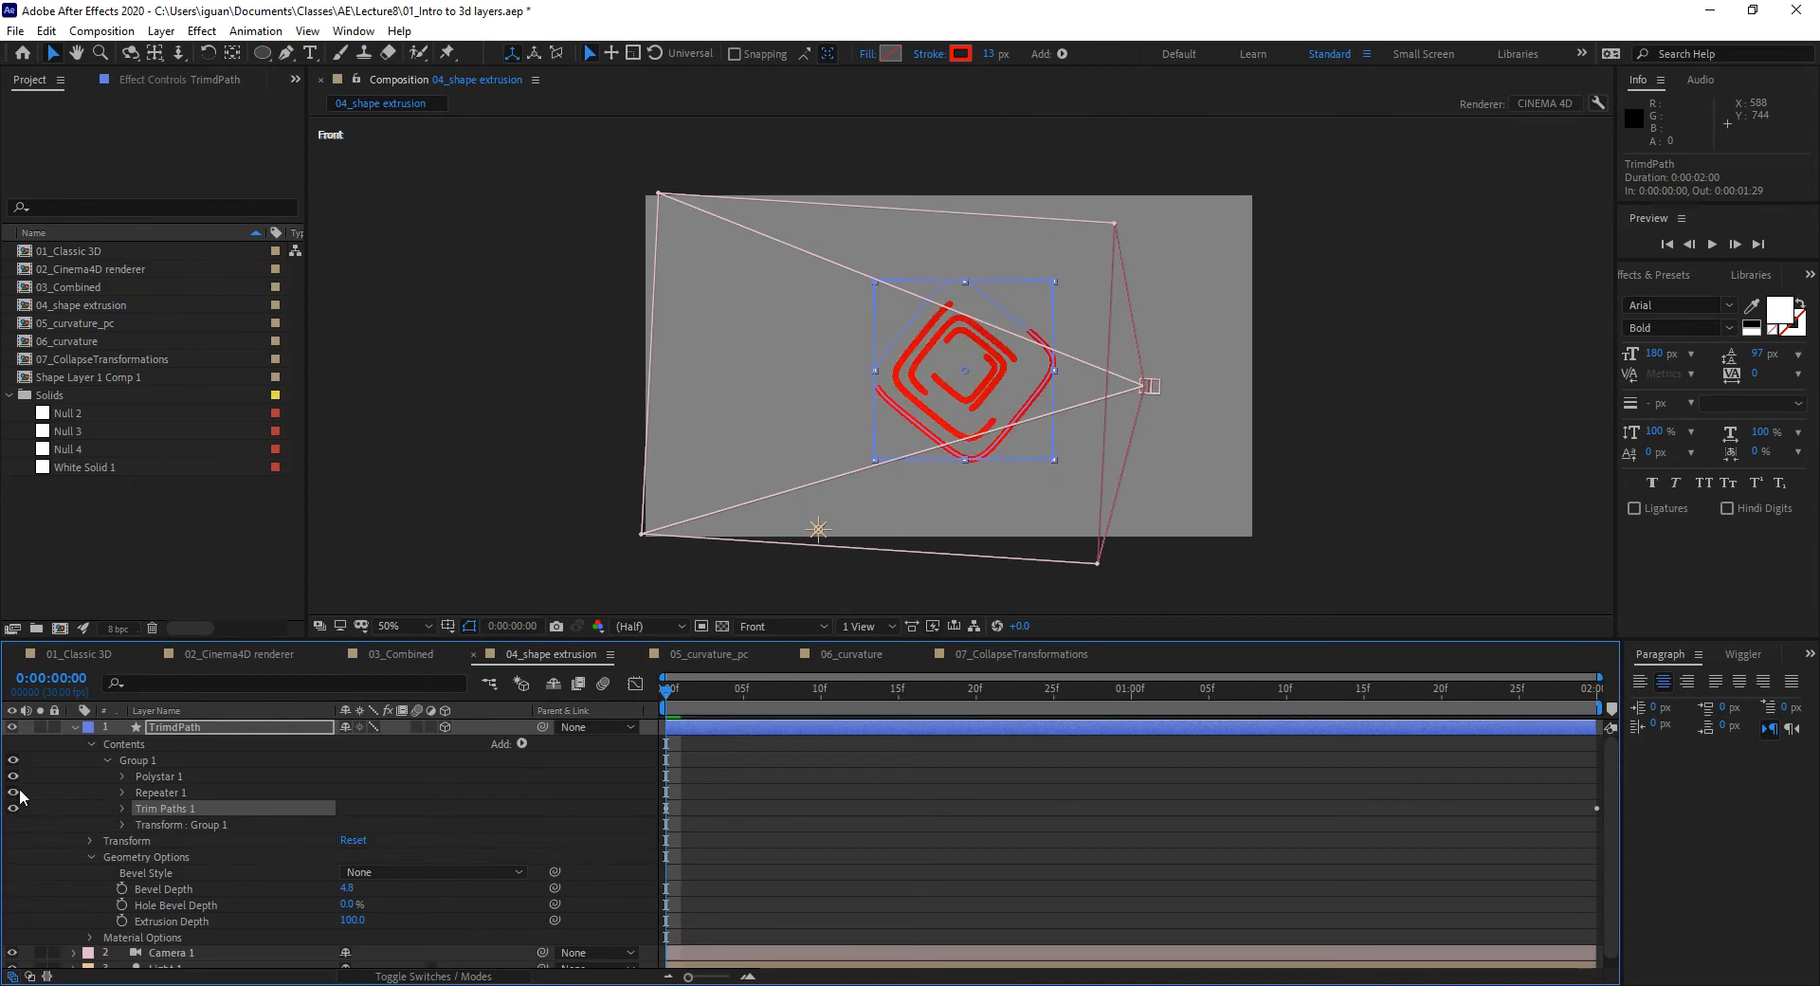
{"action": "mouse_move", "coordinate": [679, 700]}
{"action": "left_mouse_down"}
{"action": "mouse_move", "coordinate": [1279, 692]}
{"action": "mouse_move", "coordinate": [731, 692]}
{"action": "mouse_move", "coordinate": [637, 732]}
{"action": "mouse_move", "coordinate": [1106, 703]}
{"action": "mouse_move", "coordinate": [1576, 720]}
{"action": "mouse_move", "coordinate": [976, 758]}
{"action": "left_mouse_up"}
{"action": "key", "text": "Home"}
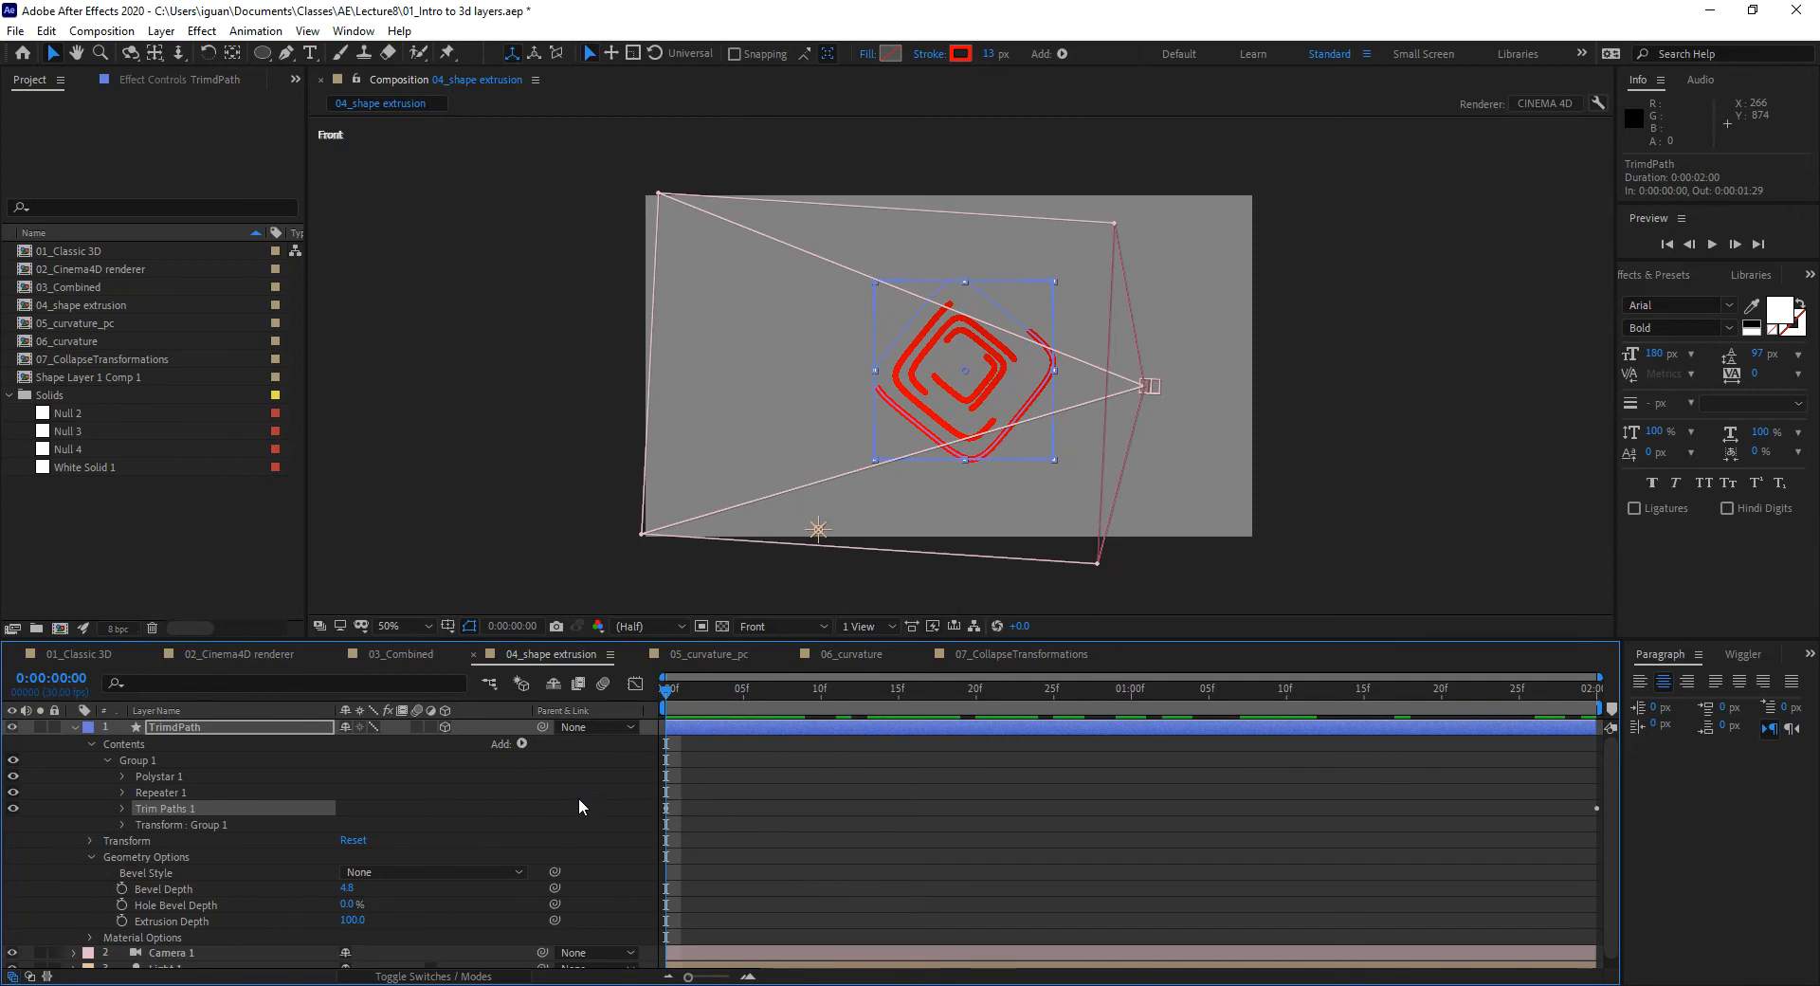
Step: Switch the 3D view to Active Camera and fold away the TrimPath layer's Contents
{"action": "left_click", "coordinate": [787, 626]}
{"action": "left_click", "coordinate": [800, 644]}
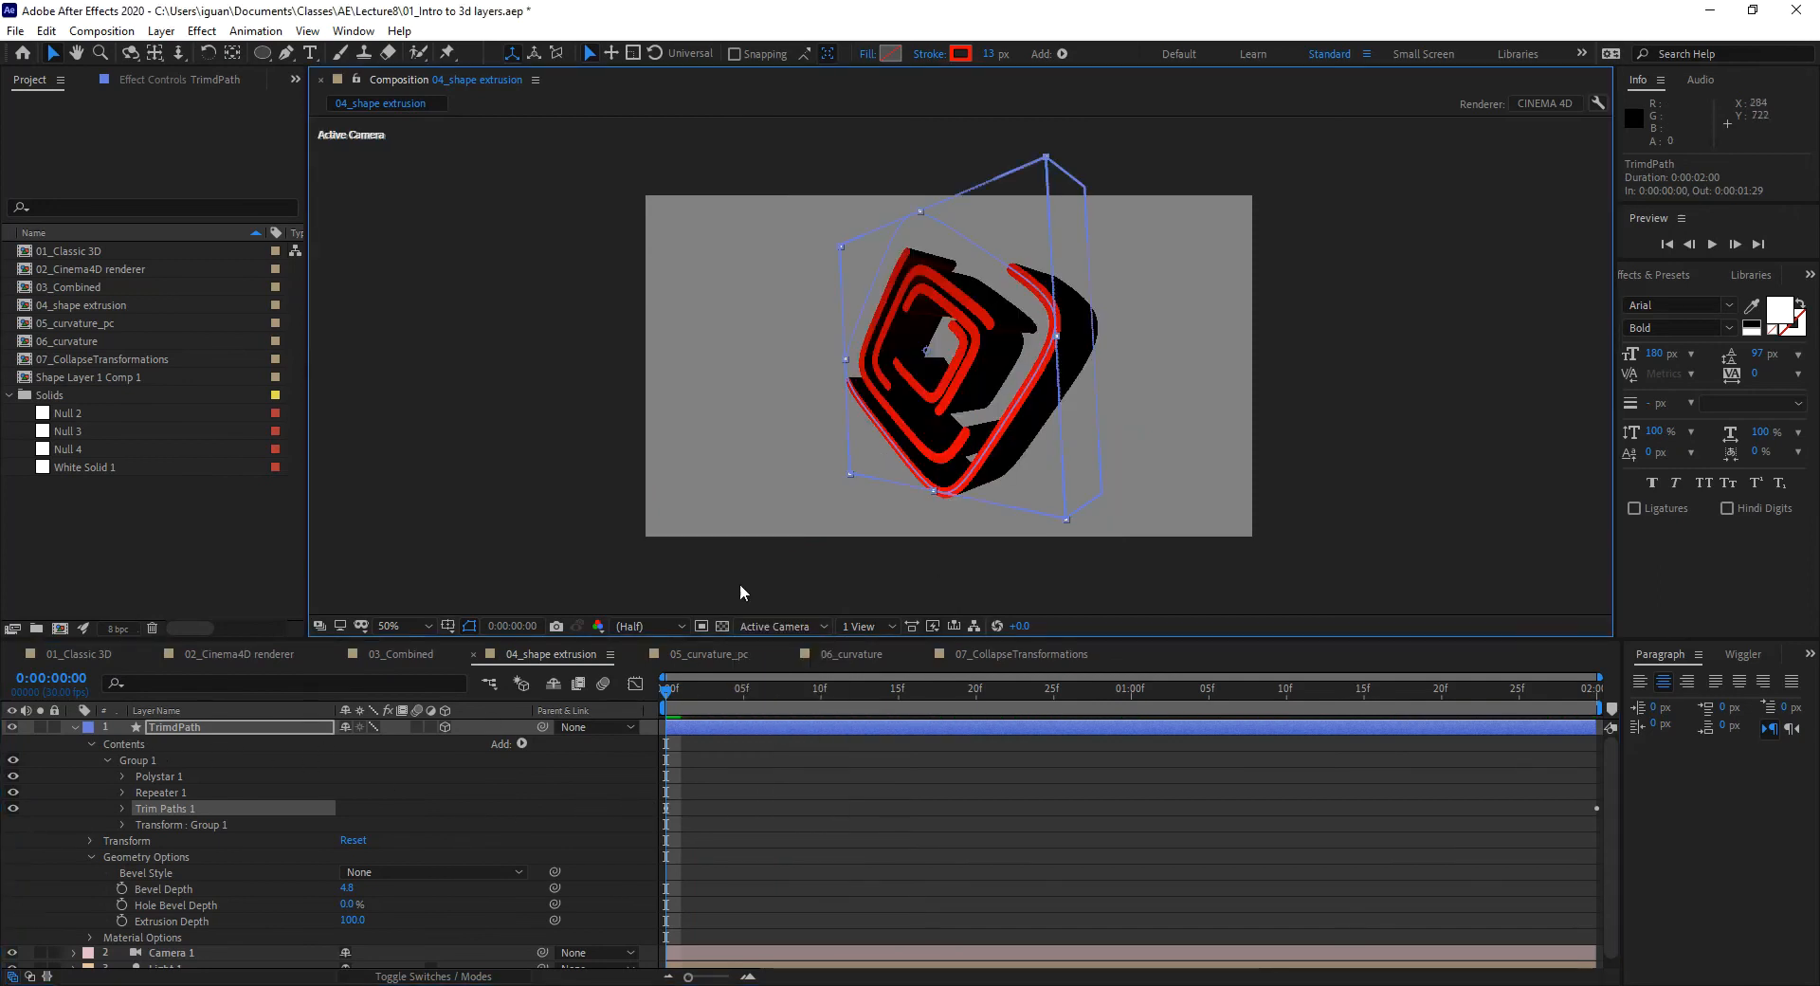
{"action": "left_click", "coordinate": [74, 727]}
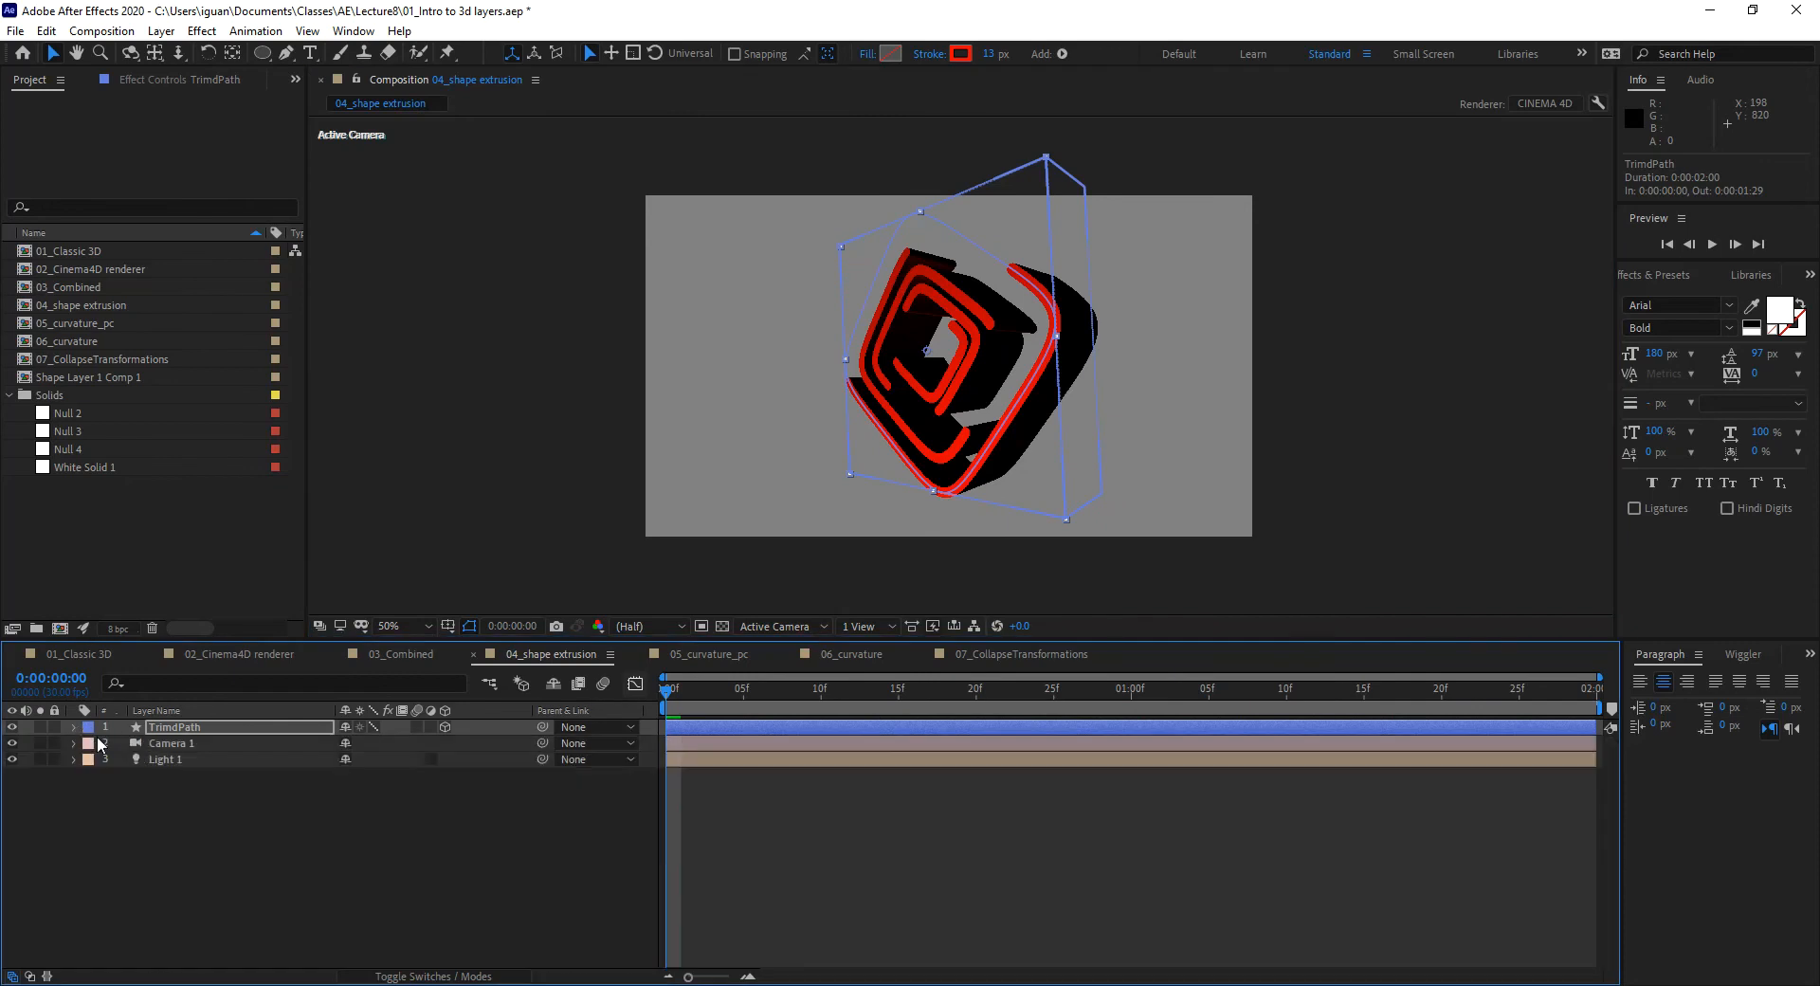
{"action": "left_click", "coordinate": [74, 727]}
{"action": "left_click", "coordinate": [89, 743]}
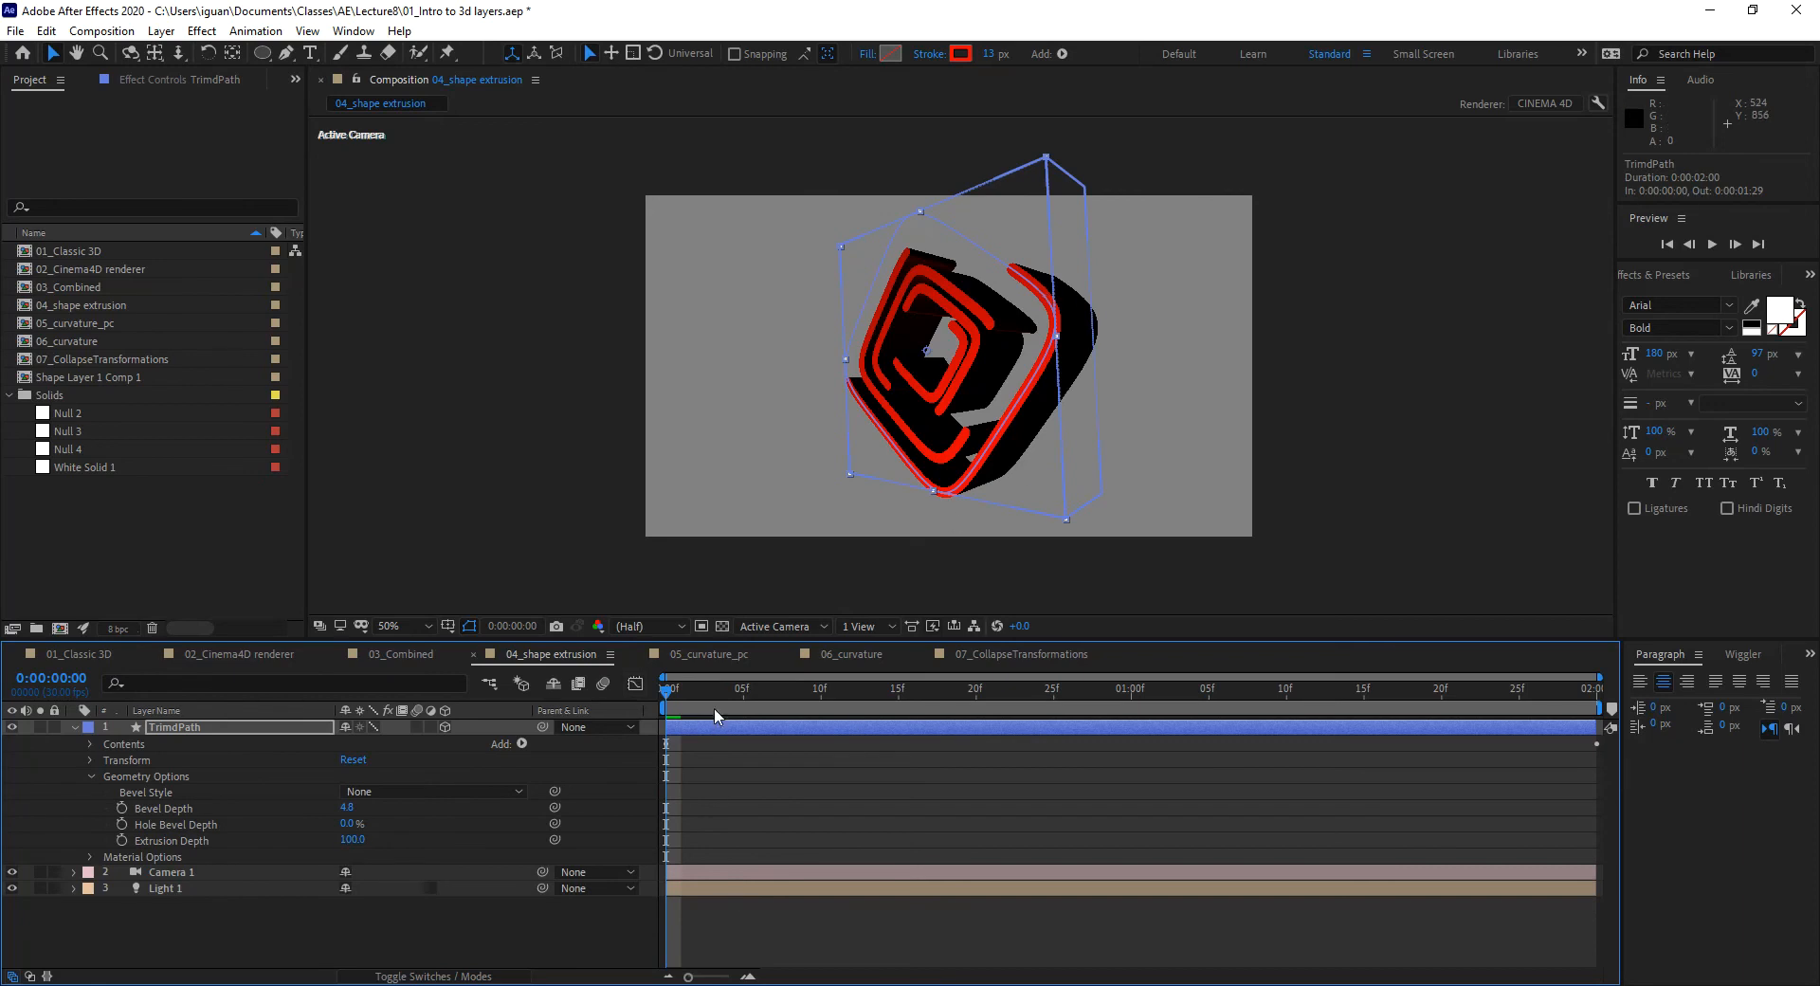
Step: Preview the 3D trim animation, stop at frame 9, and try a camera orbit before undoing it
{"action": "left_click", "coordinate": [764, 691]}
{"action": "left_click_drag", "start_coordinate": [769, 691], "coordinate": [624, 697]}
{"action": "key", "text": "space"}
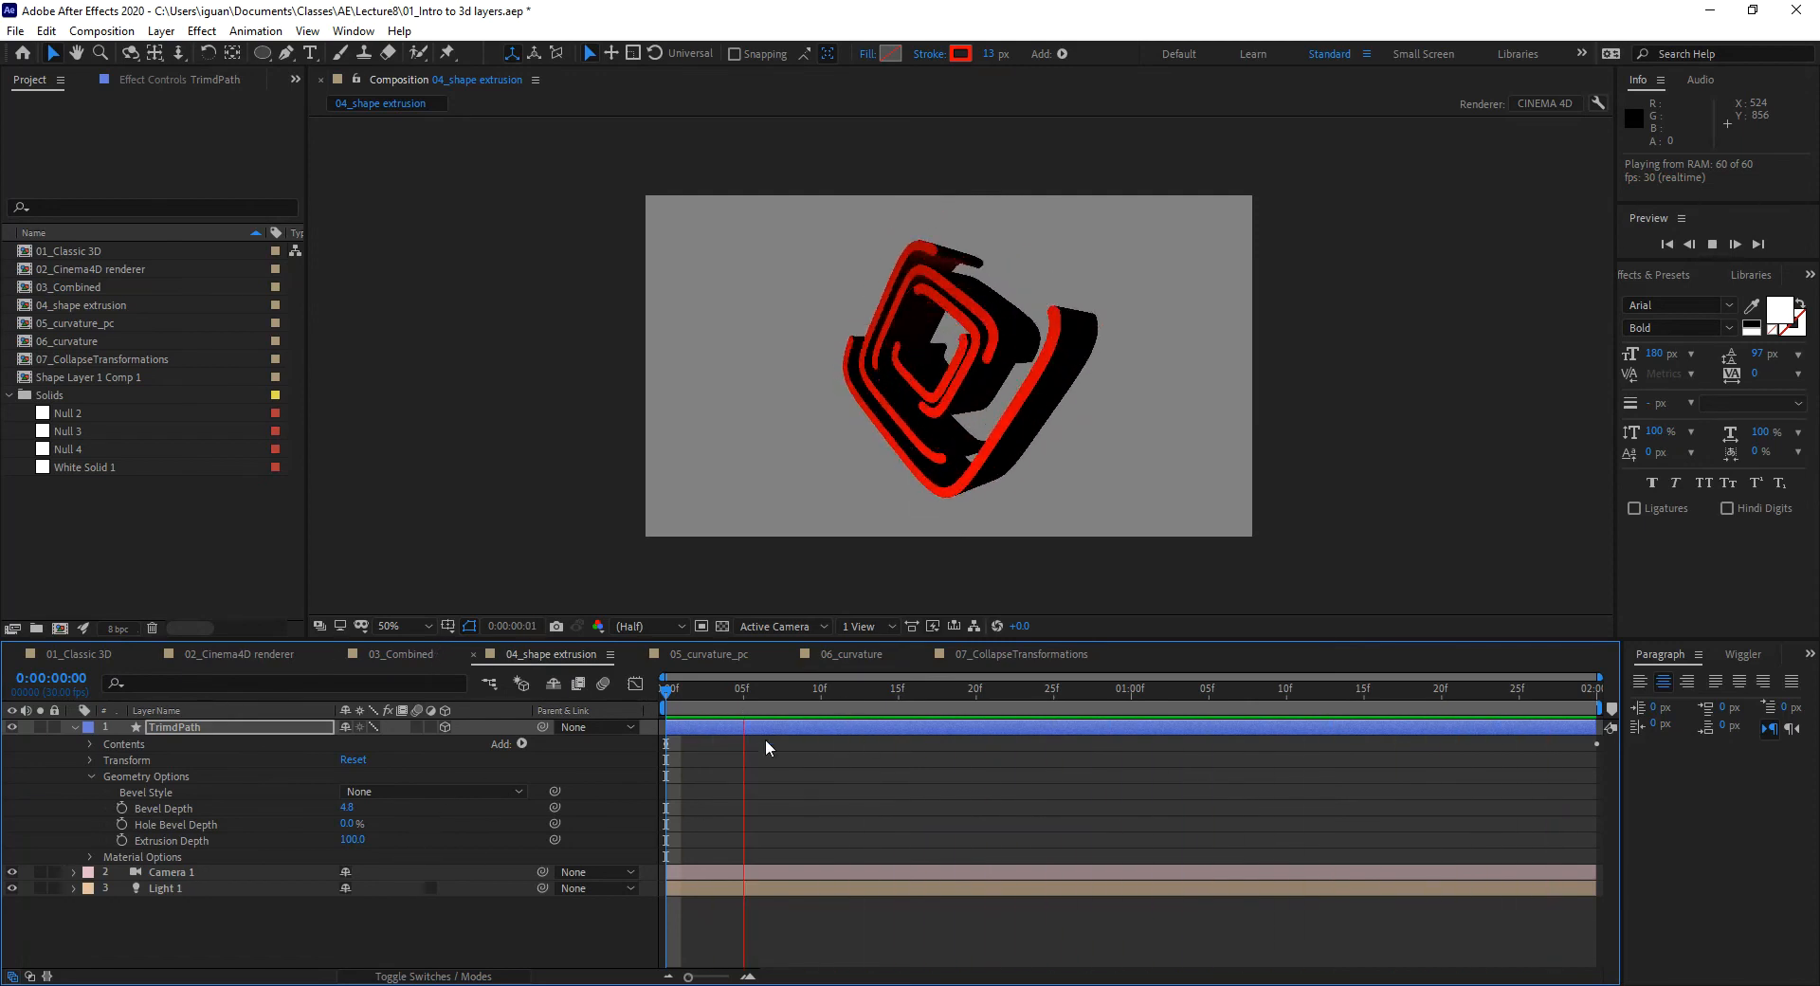
{"action": "left_click", "coordinate": [805, 692]}
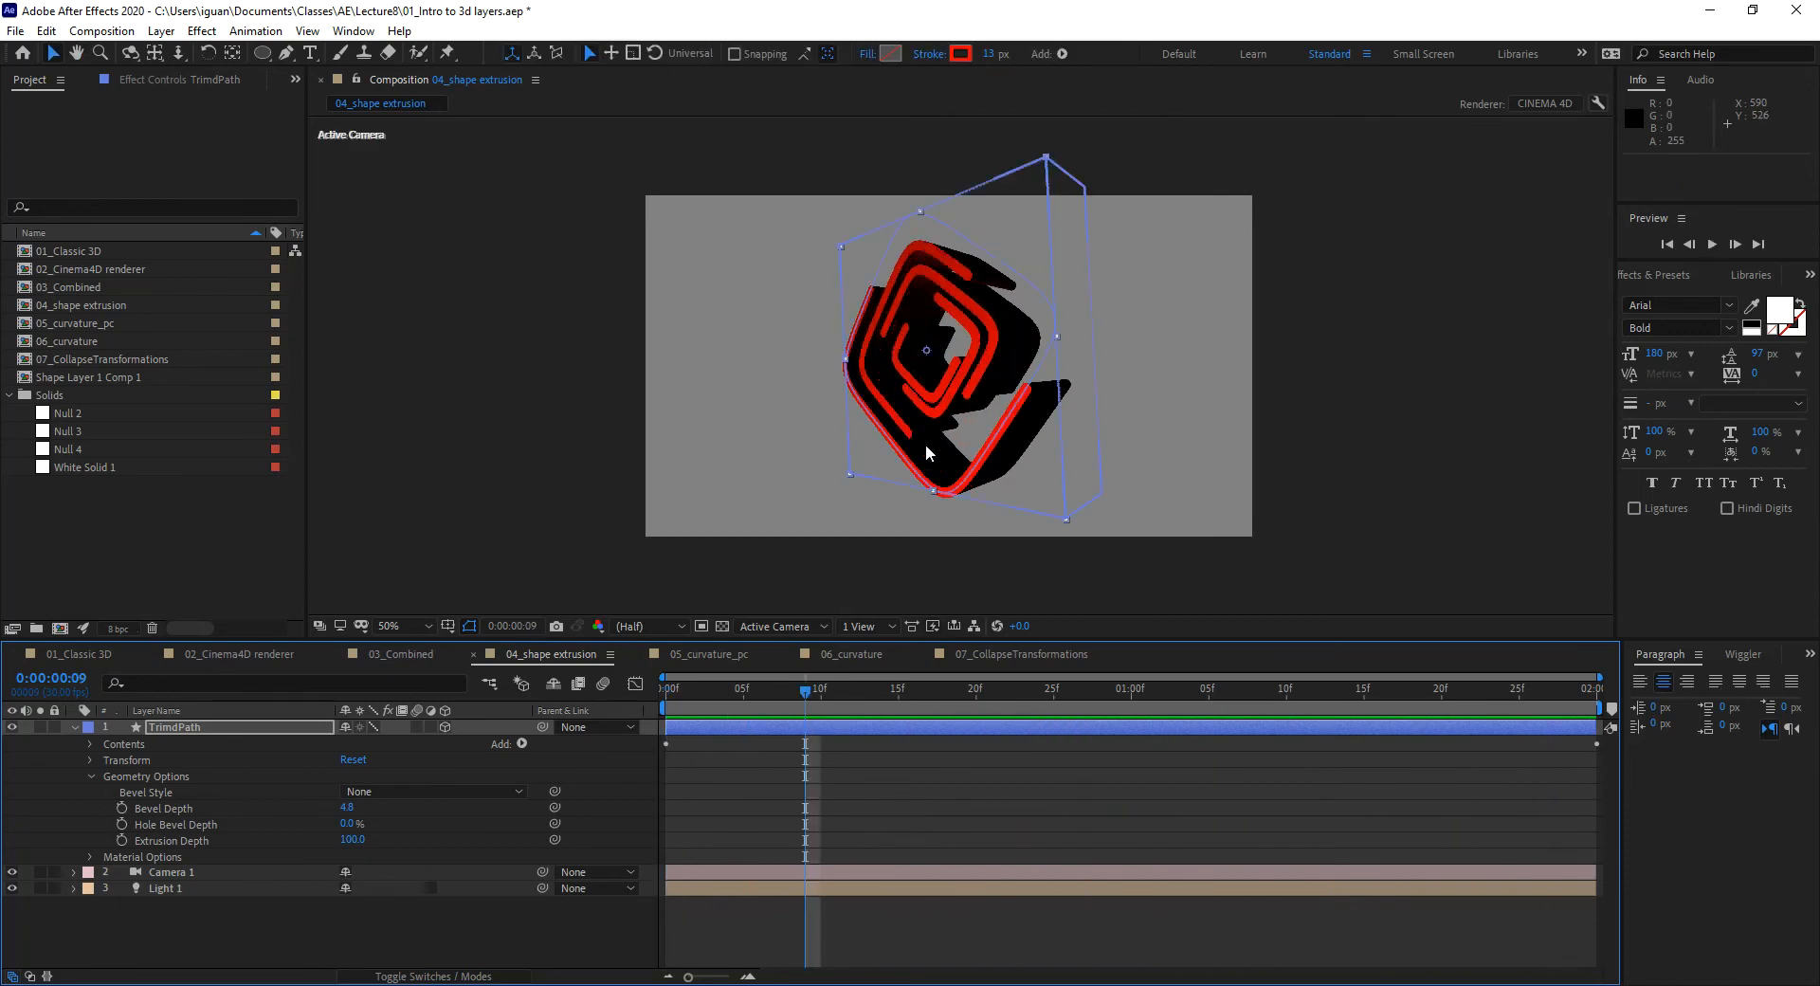
{"action": "key", "text": "c"}
{"action": "left_click_drag", "start_coordinate": [915, 422], "coordinate": [1077, 463]}
{"action": "key", "text": "ctrl+z"}
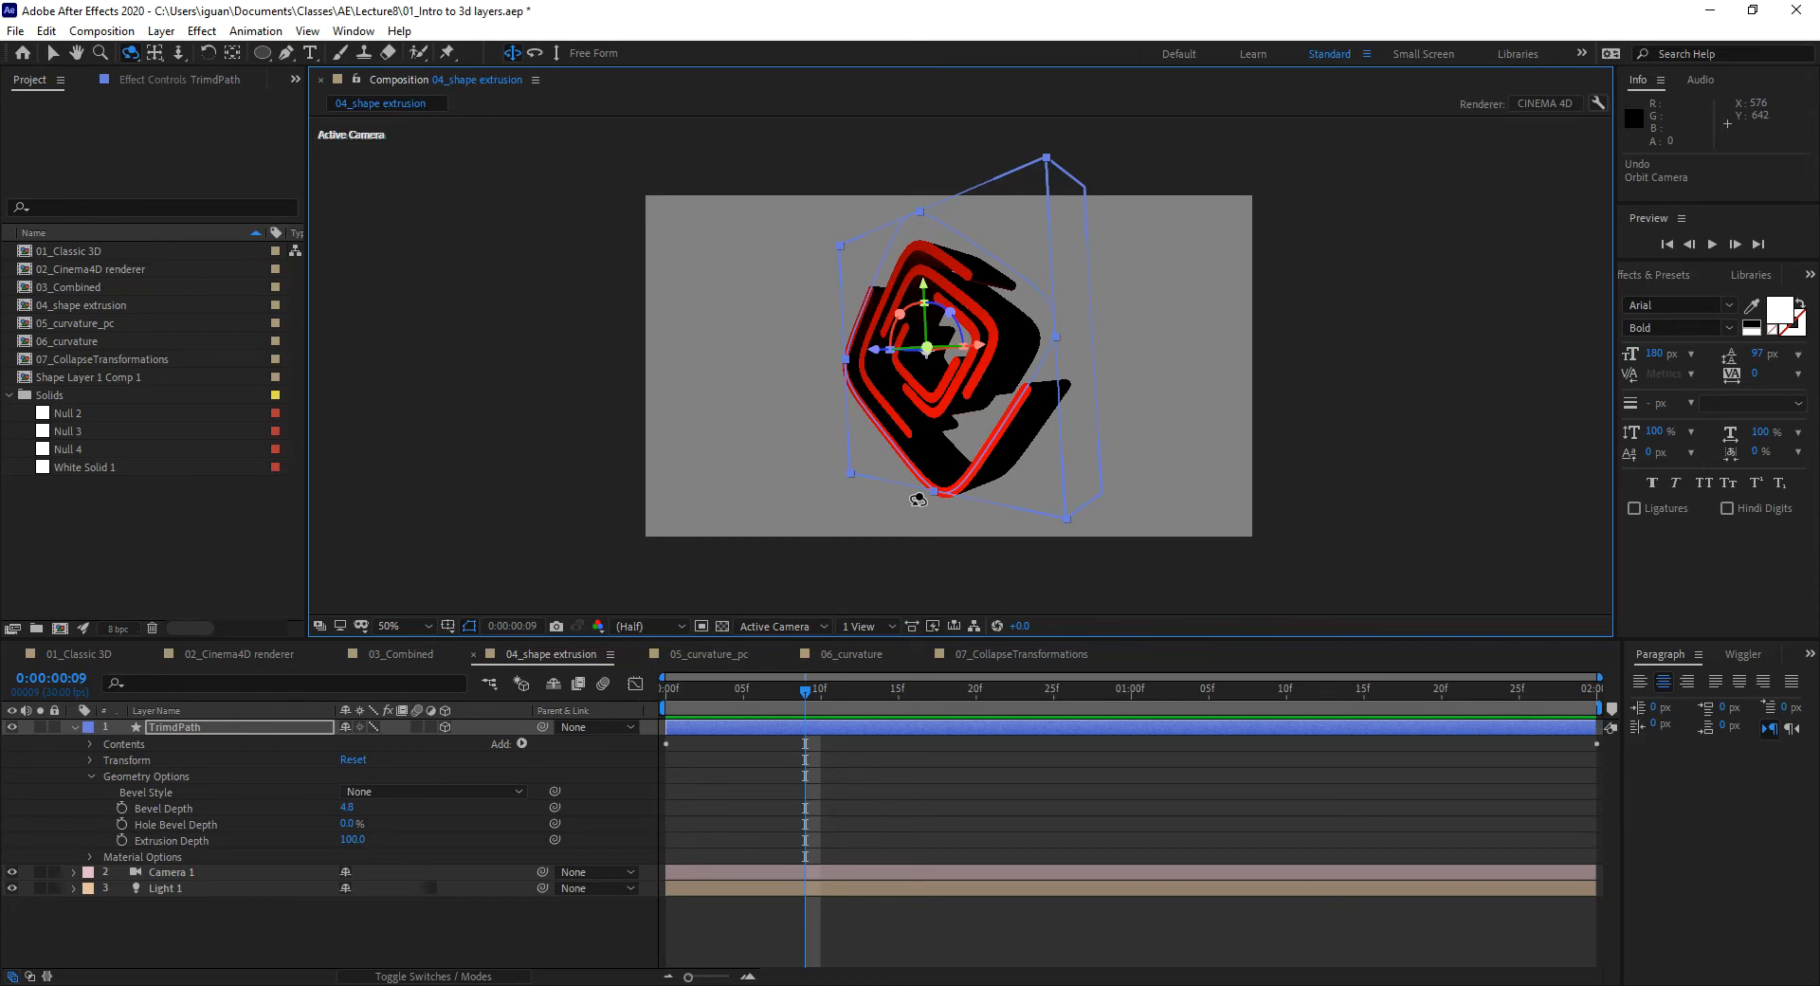
Step: Inspect, then collapse, Material and Geometry Options, and scrub from frame 29 back to frame 7
{"action": "left_click", "coordinate": [90, 856]}
{"action": "scroll", "coordinate": [150, 885], "scroll_direction": "down", "scroll_amount": 4}
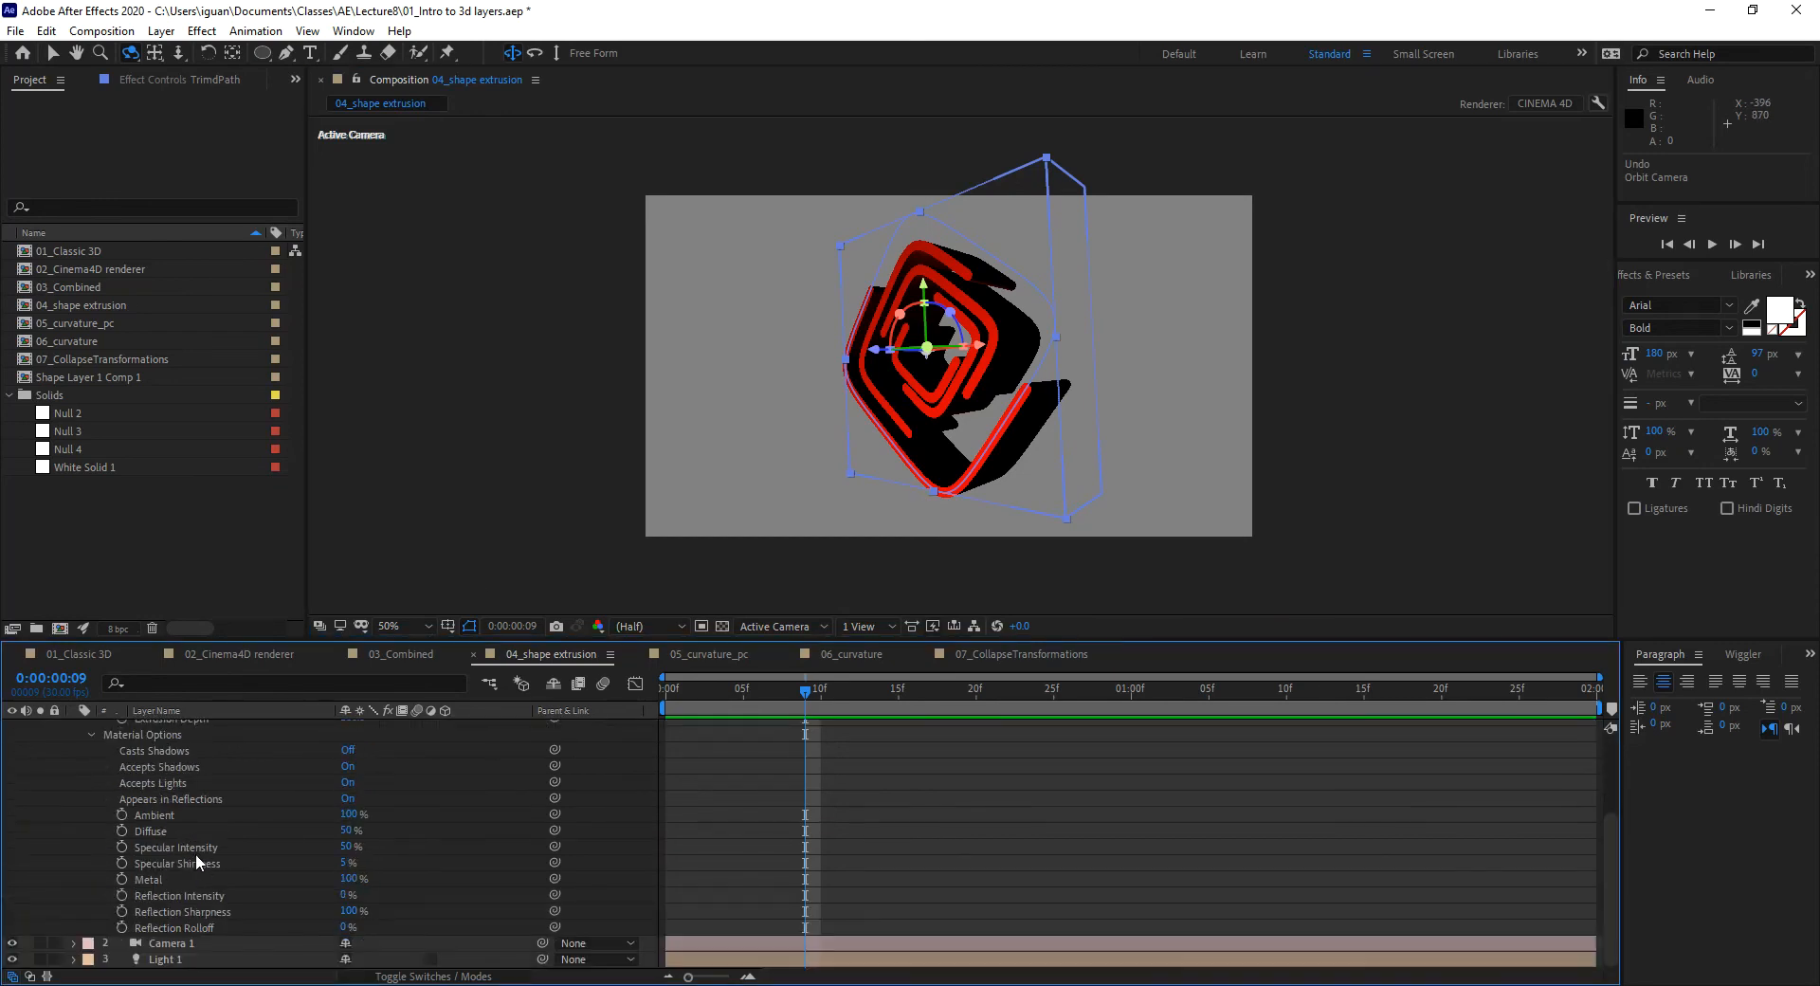
{"action": "scroll", "coordinate": [127, 873], "scroll_direction": "up", "scroll_amount": 4}
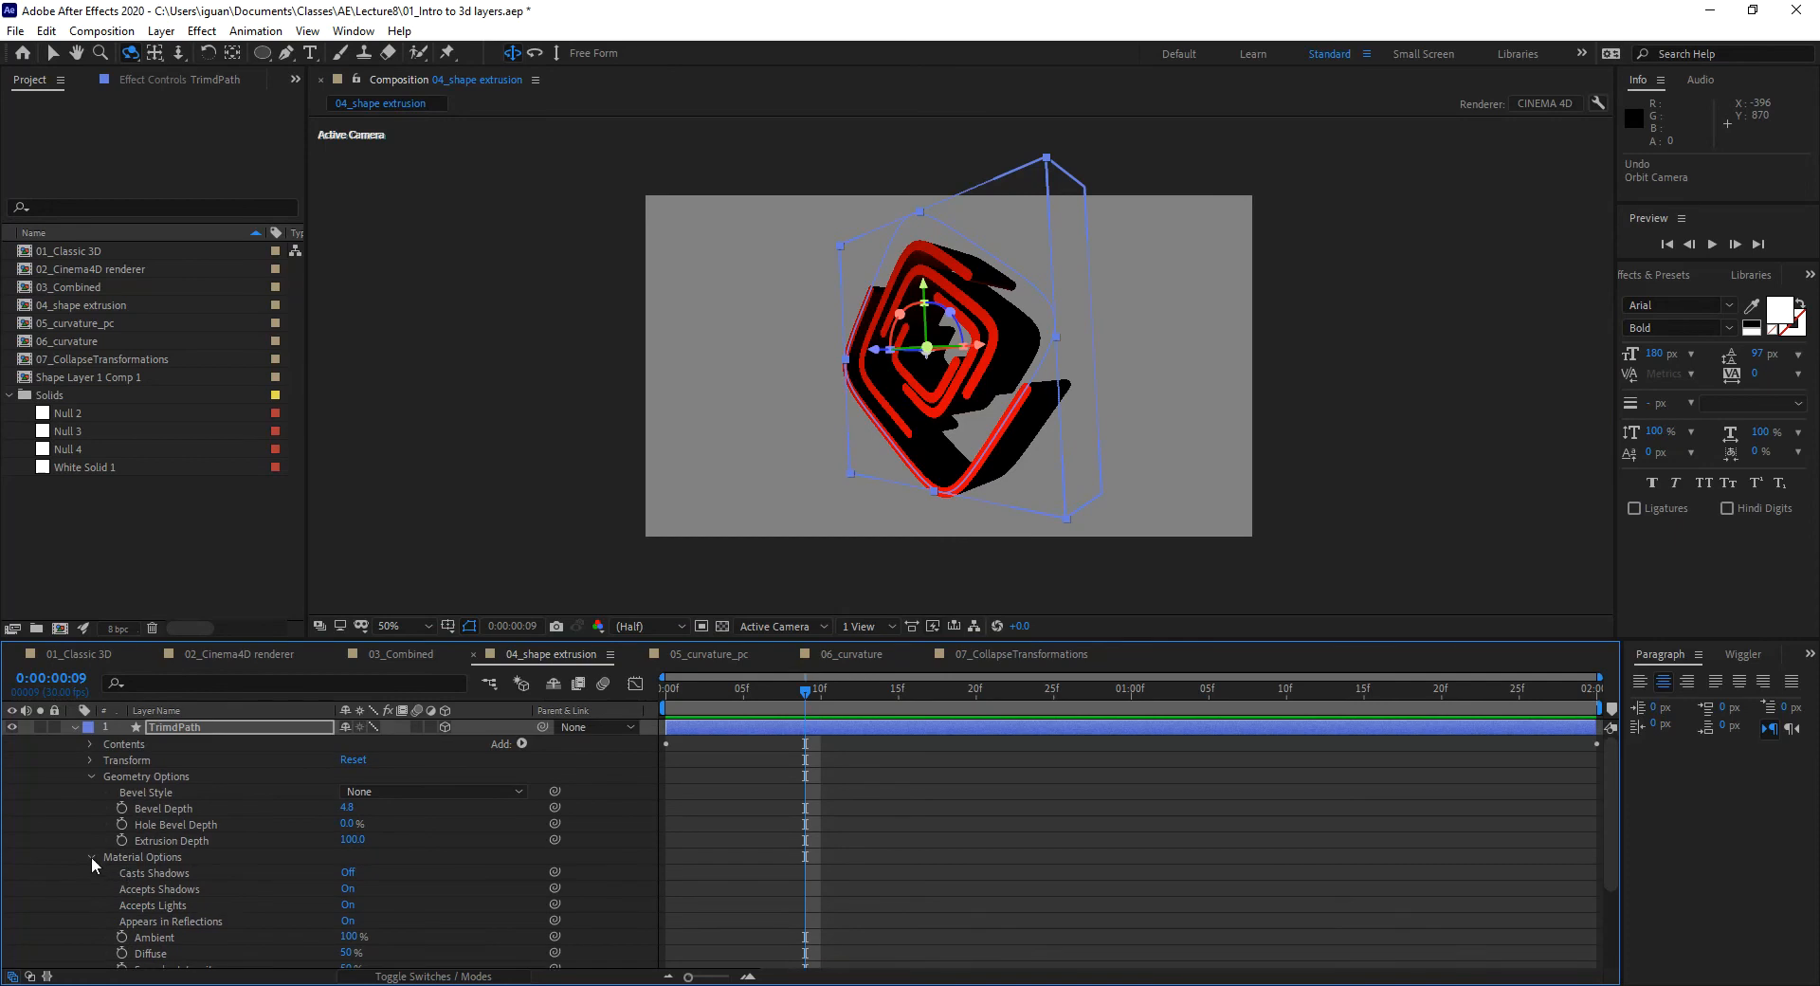
{"action": "left_click", "coordinate": [91, 856]}
{"action": "left_click", "coordinate": [91, 775]}
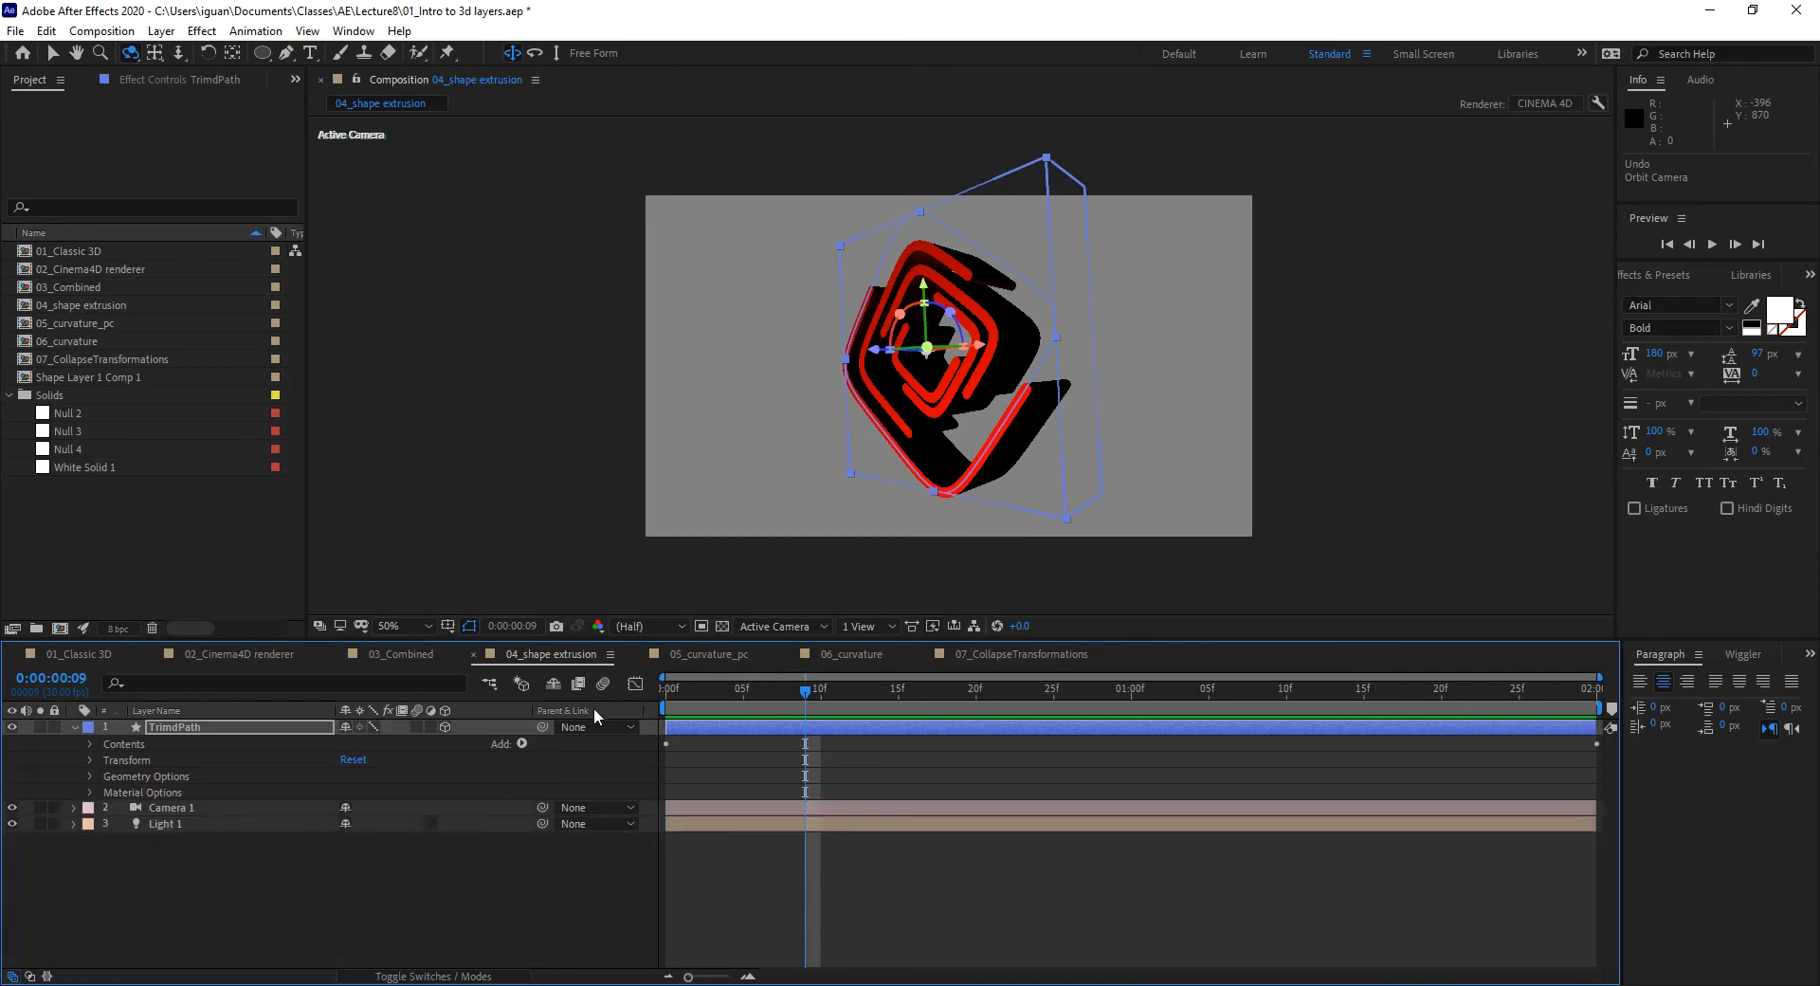
{"action": "left_click_drag", "start_coordinate": [793, 692], "coordinate": [1070, 699]}
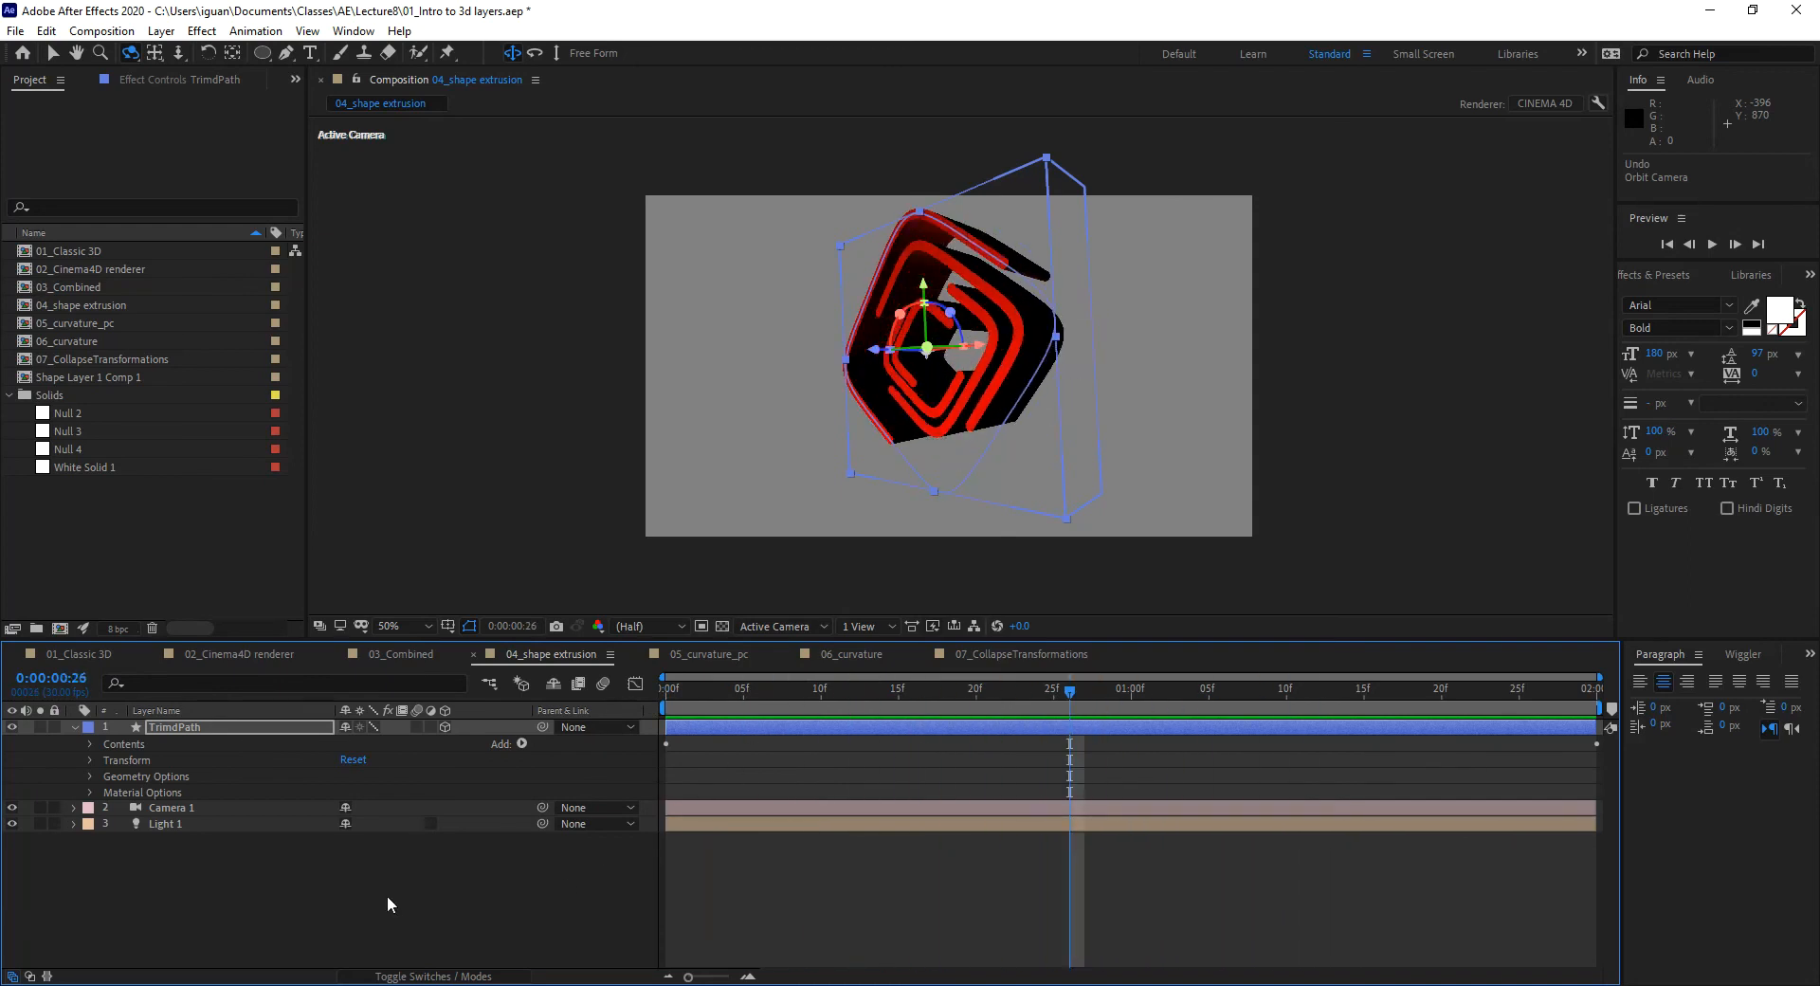
{"action": "mouse_move", "coordinate": [769, 694]}
{"action": "left_mouse_down"}
{"action": "mouse_move", "coordinate": [711, 697]}
{"action": "mouse_move", "coordinate": [774, 697]}
{"action": "left_mouse_up"}
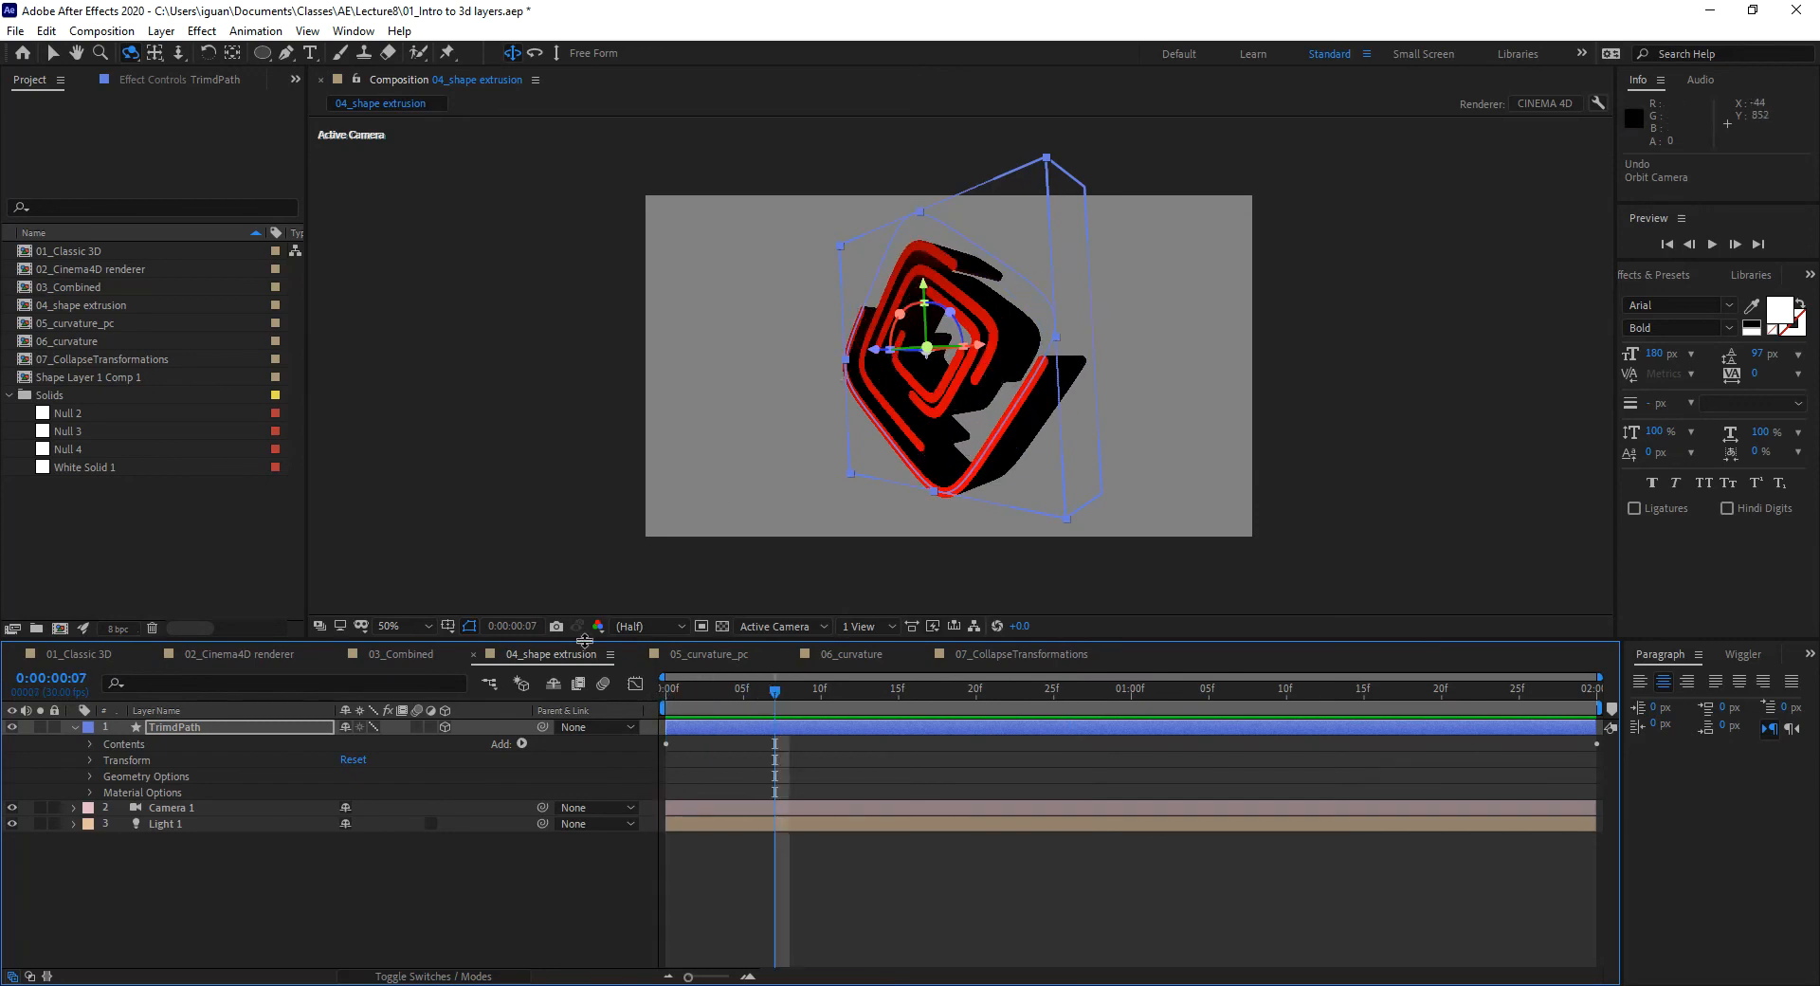
Step: Set the viewer to 100%, go to frame 8, and switch the TrimPath layer's Quality to Best
{"action": "left_click", "coordinate": [422, 624]}
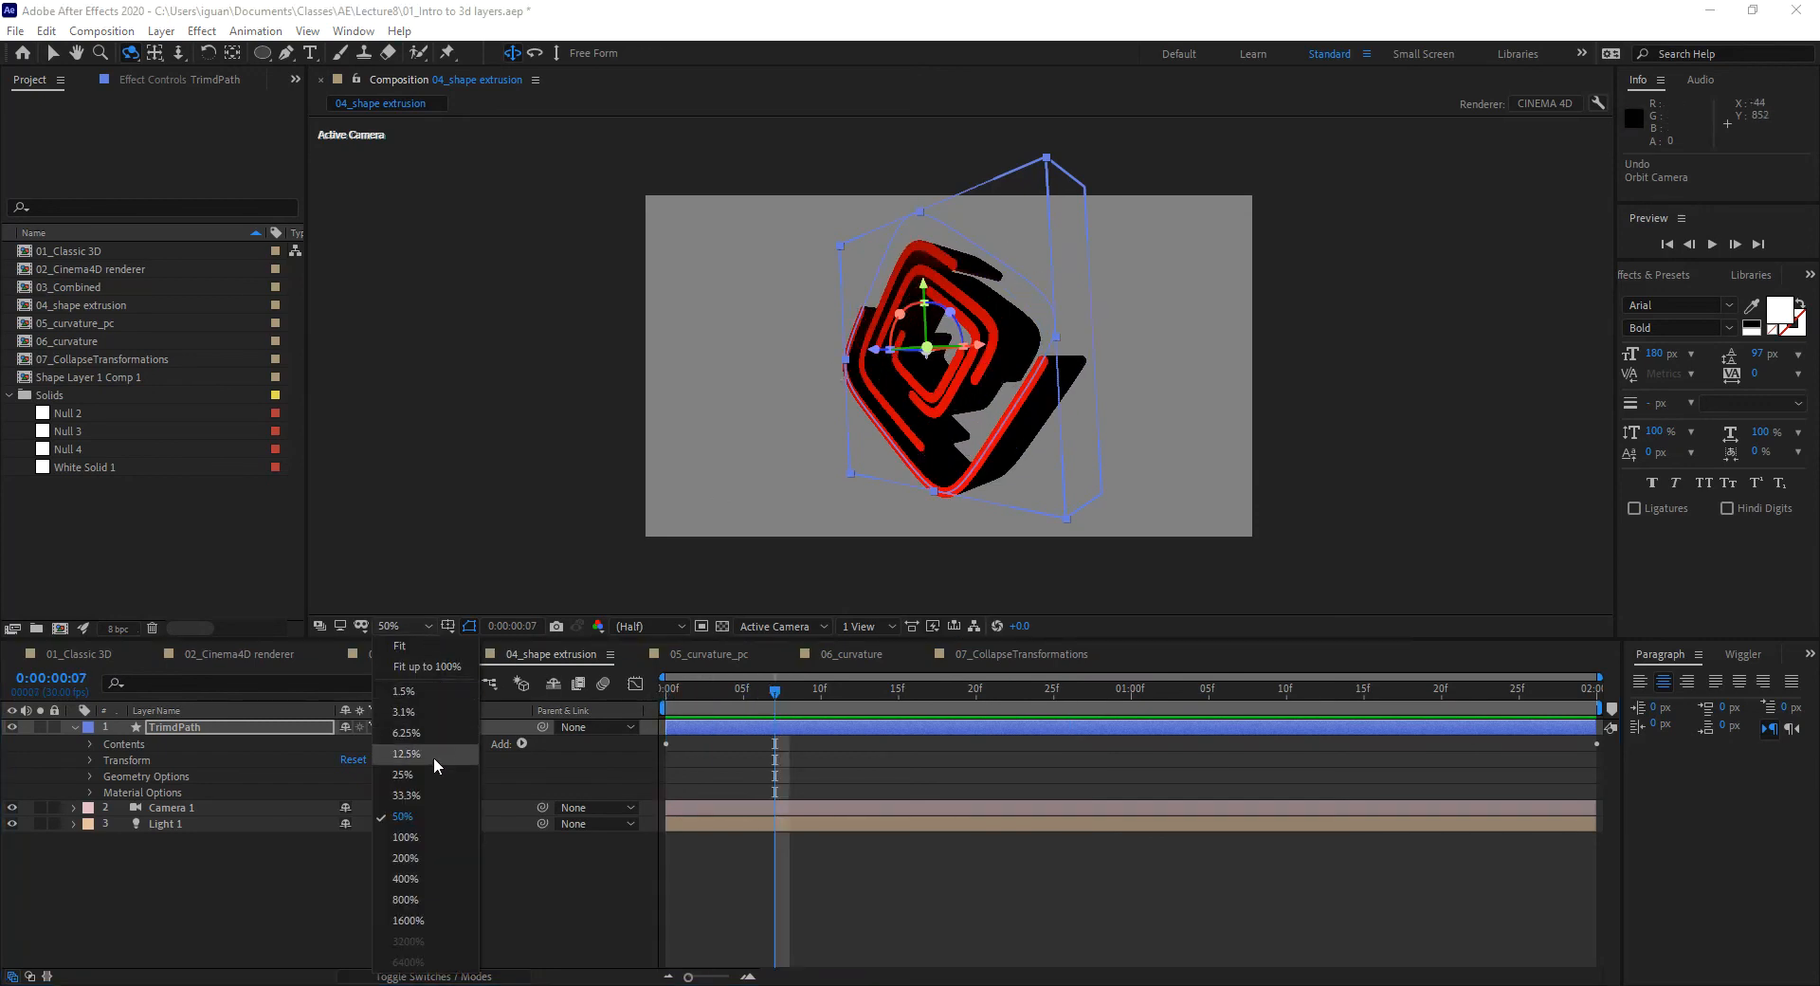
{"action": "left_click", "coordinate": [440, 838]}
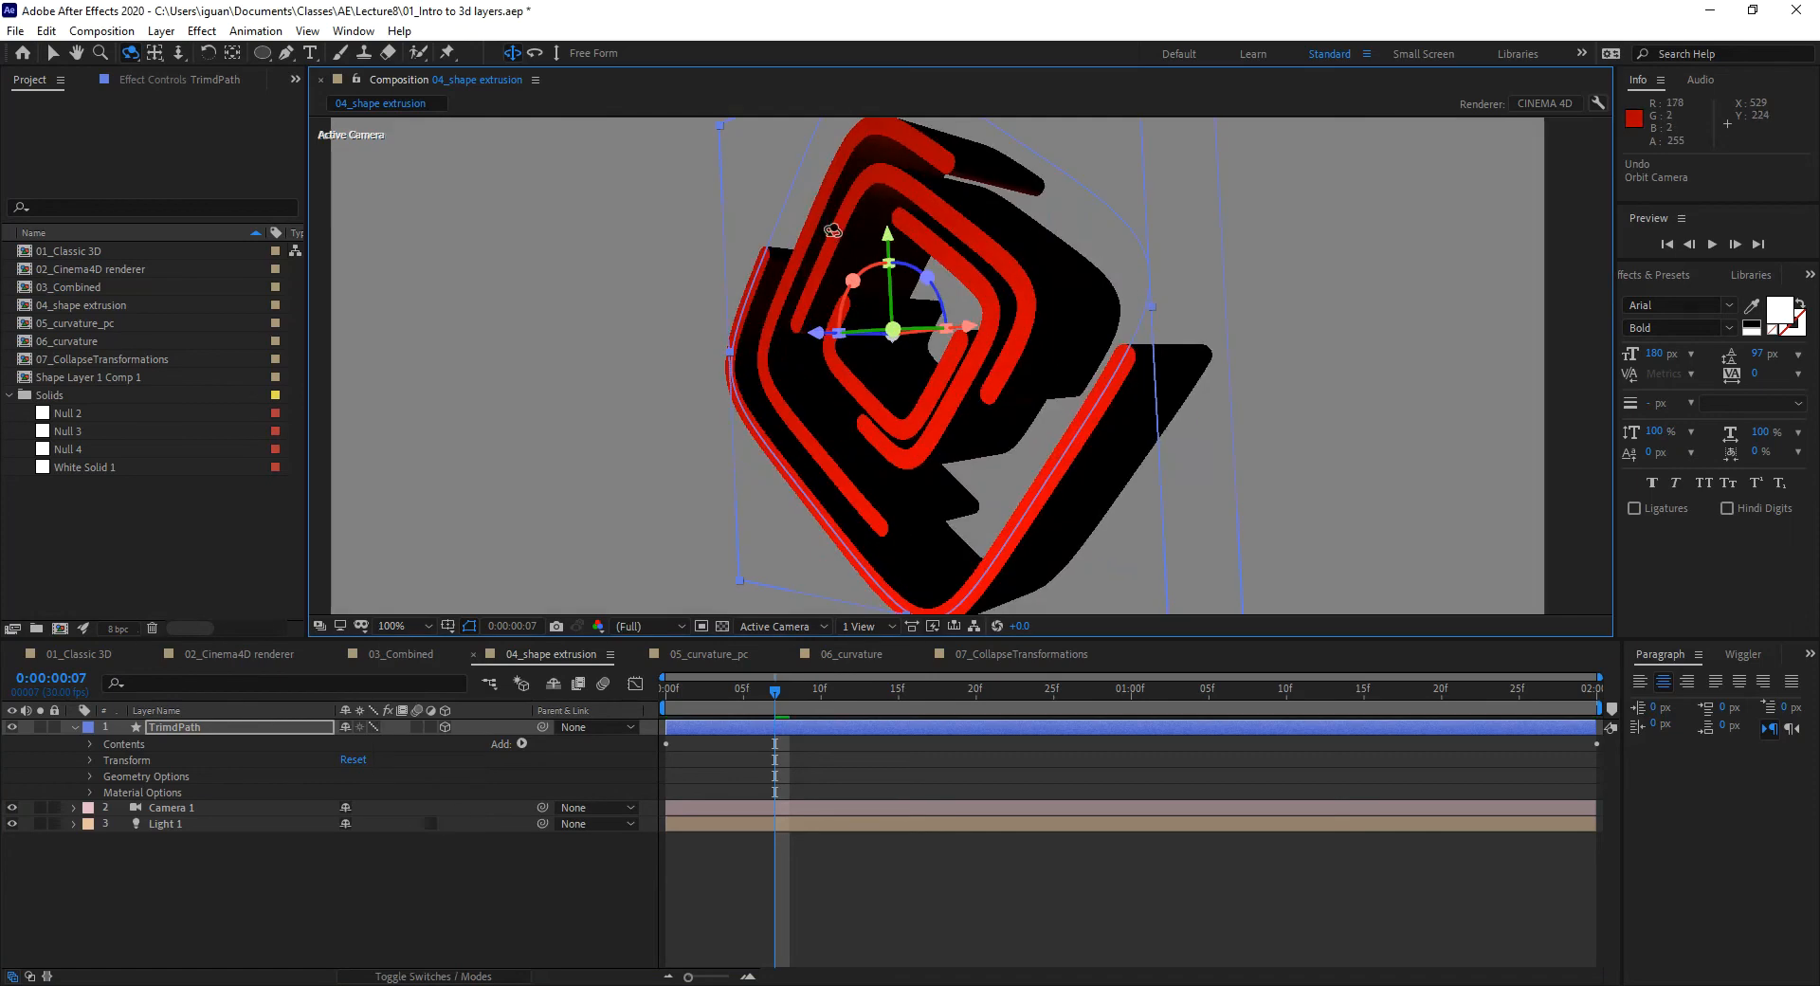
{"action": "left_click", "coordinate": [52, 52]}
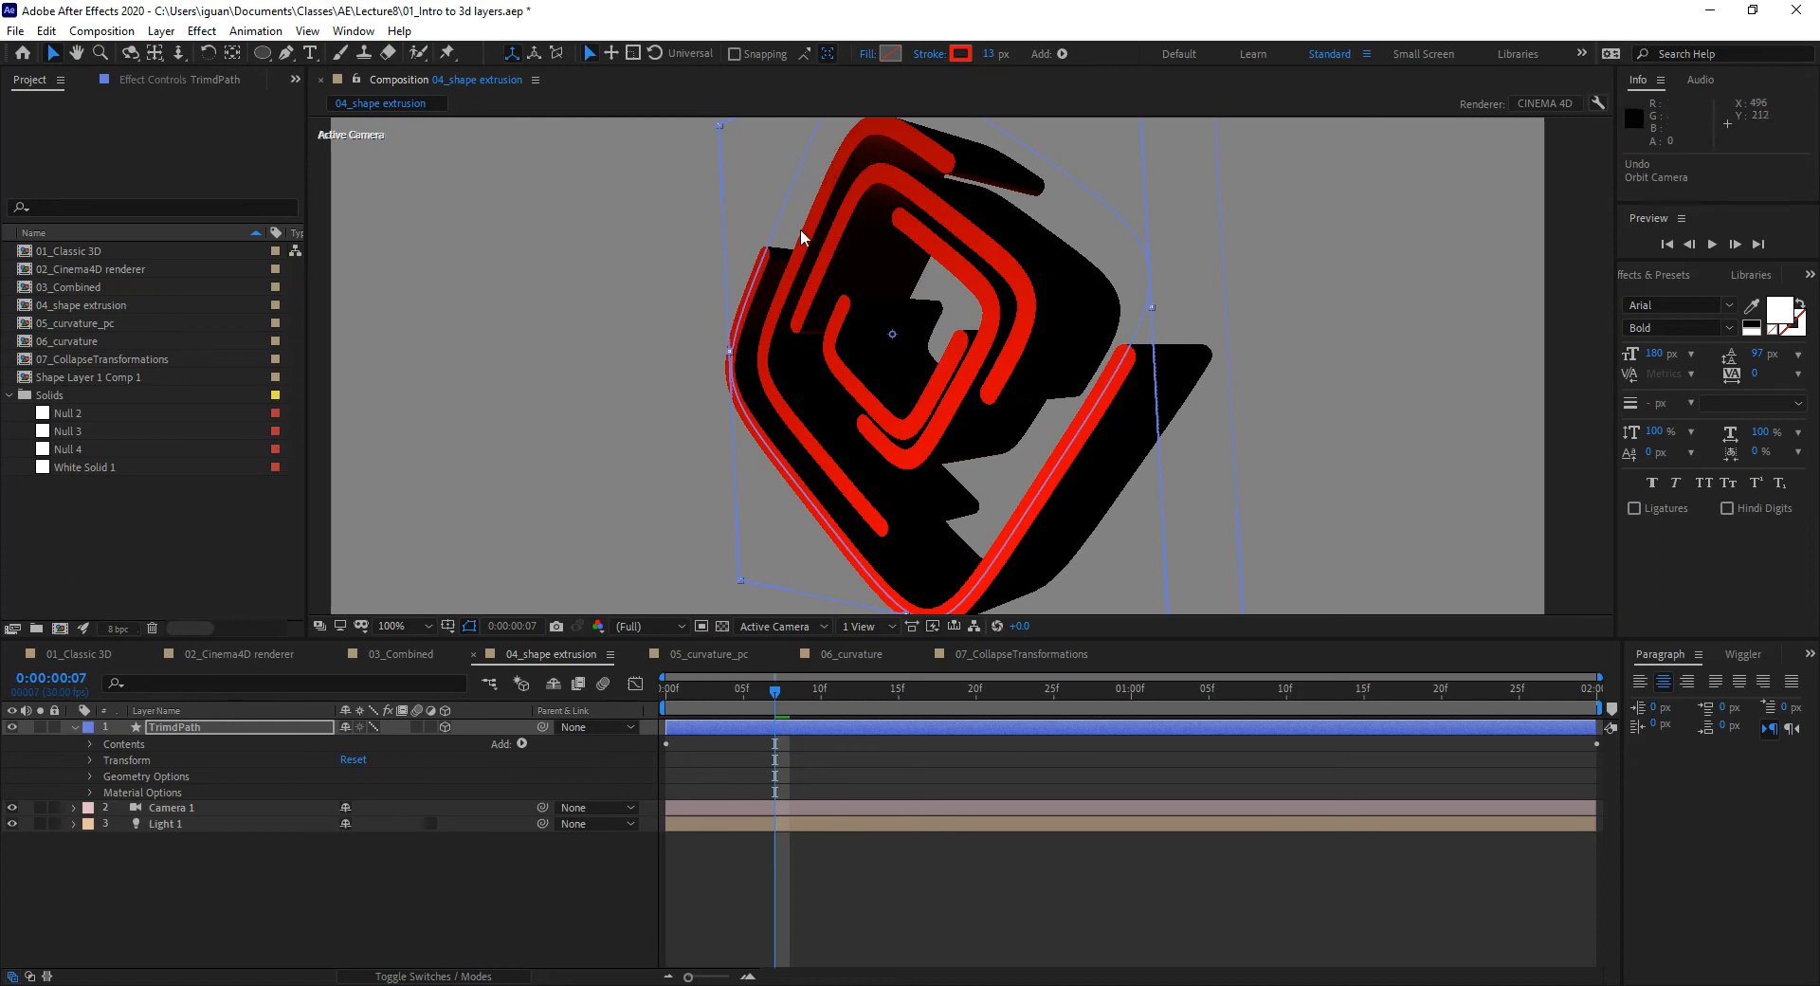
{"action": "mouse_move", "coordinate": [761, 702]}
{"action": "left_mouse_down"}
{"action": "mouse_move", "coordinate": [744, 704]}
{"action": "mouse_move", "coordinate": [783, 723]}
{"action": "left_mouse_up"}
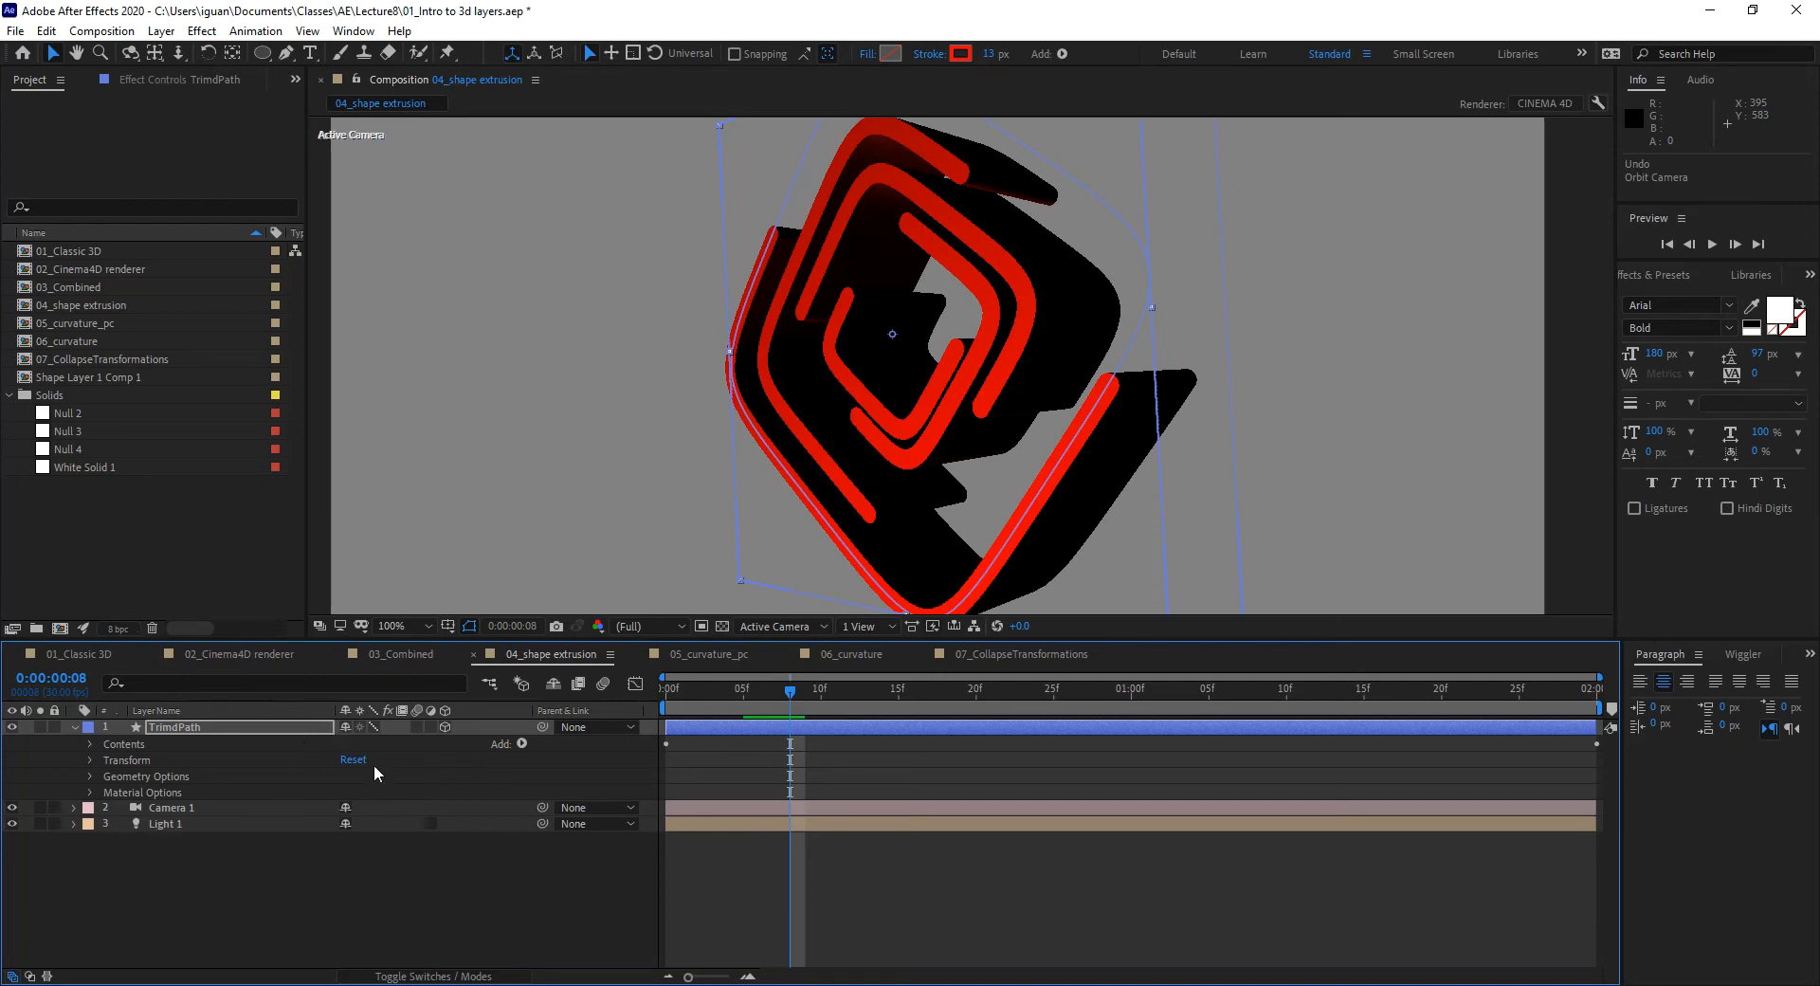
{"action": "left_click", "coordinate": [373, 727]}
Step: Edit the CINEMA 4D renderer Quality, confirm it, and preview the animation
{"action": "left_click", "coordinate": [1599, 106]}
{"action": "left_click_drag", "start_coordinate": [1019, 343], "coordinate": [1442, 262]}
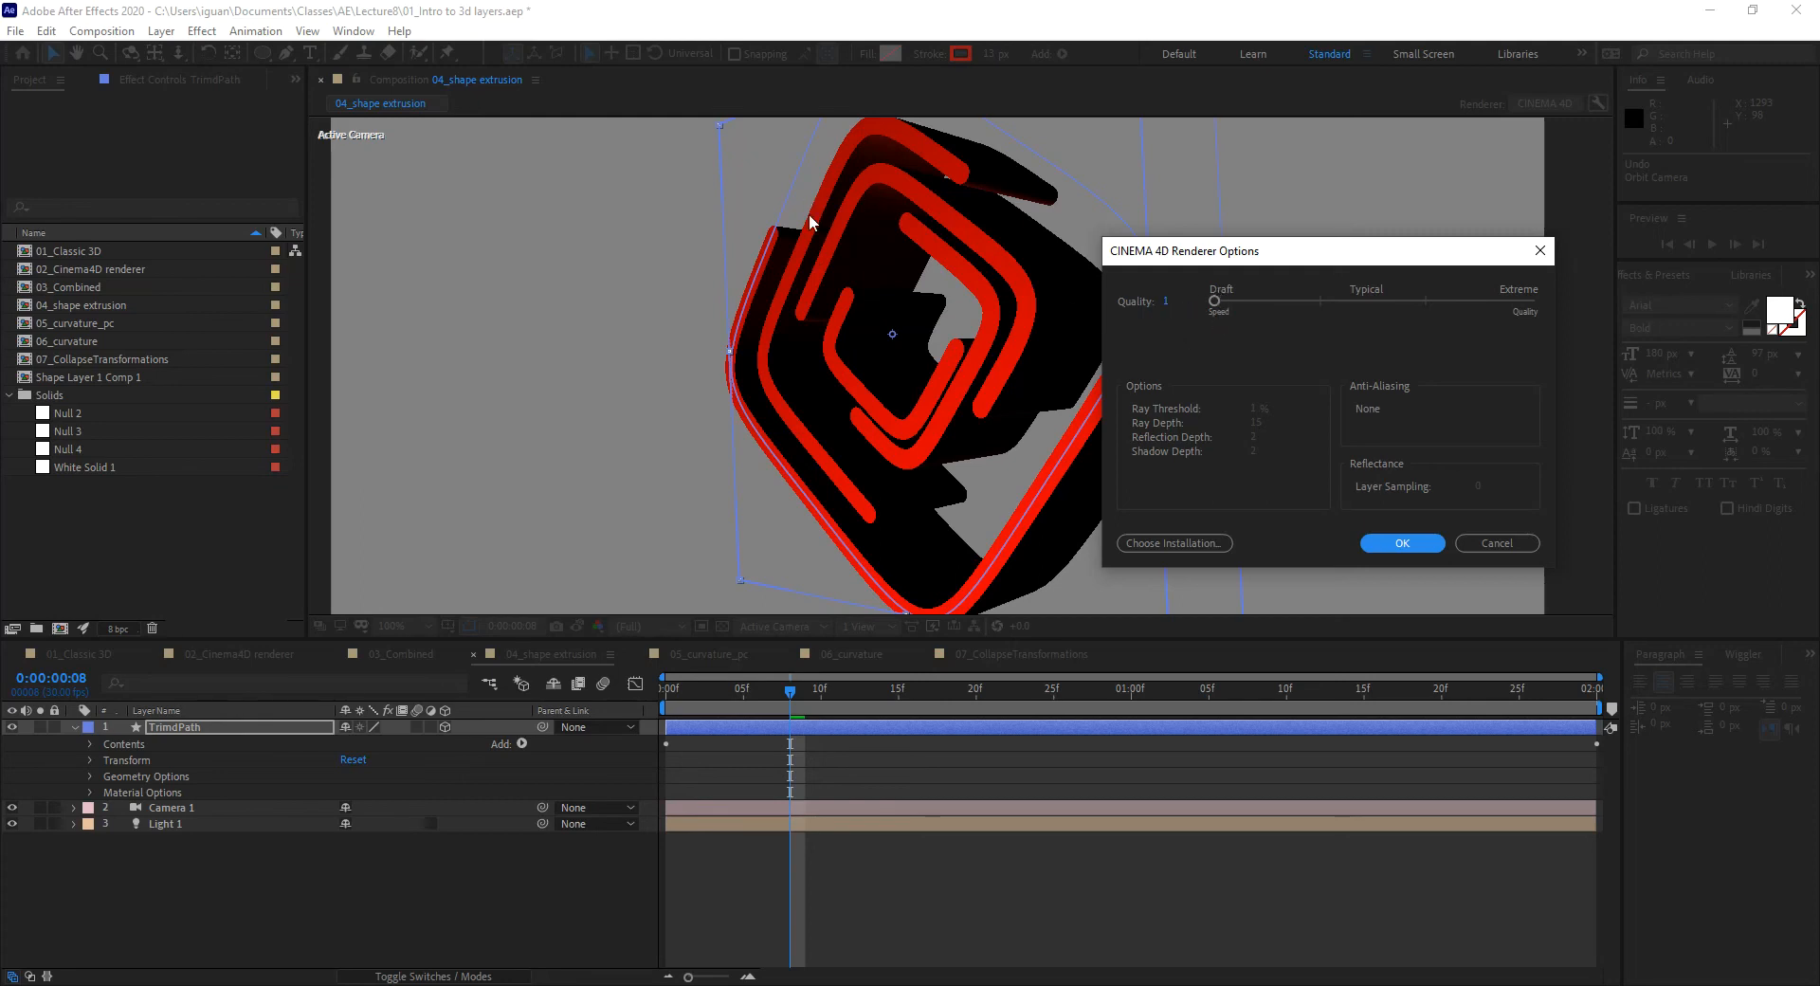
{"action": "left_click", "coordinate": [1166, 300]}
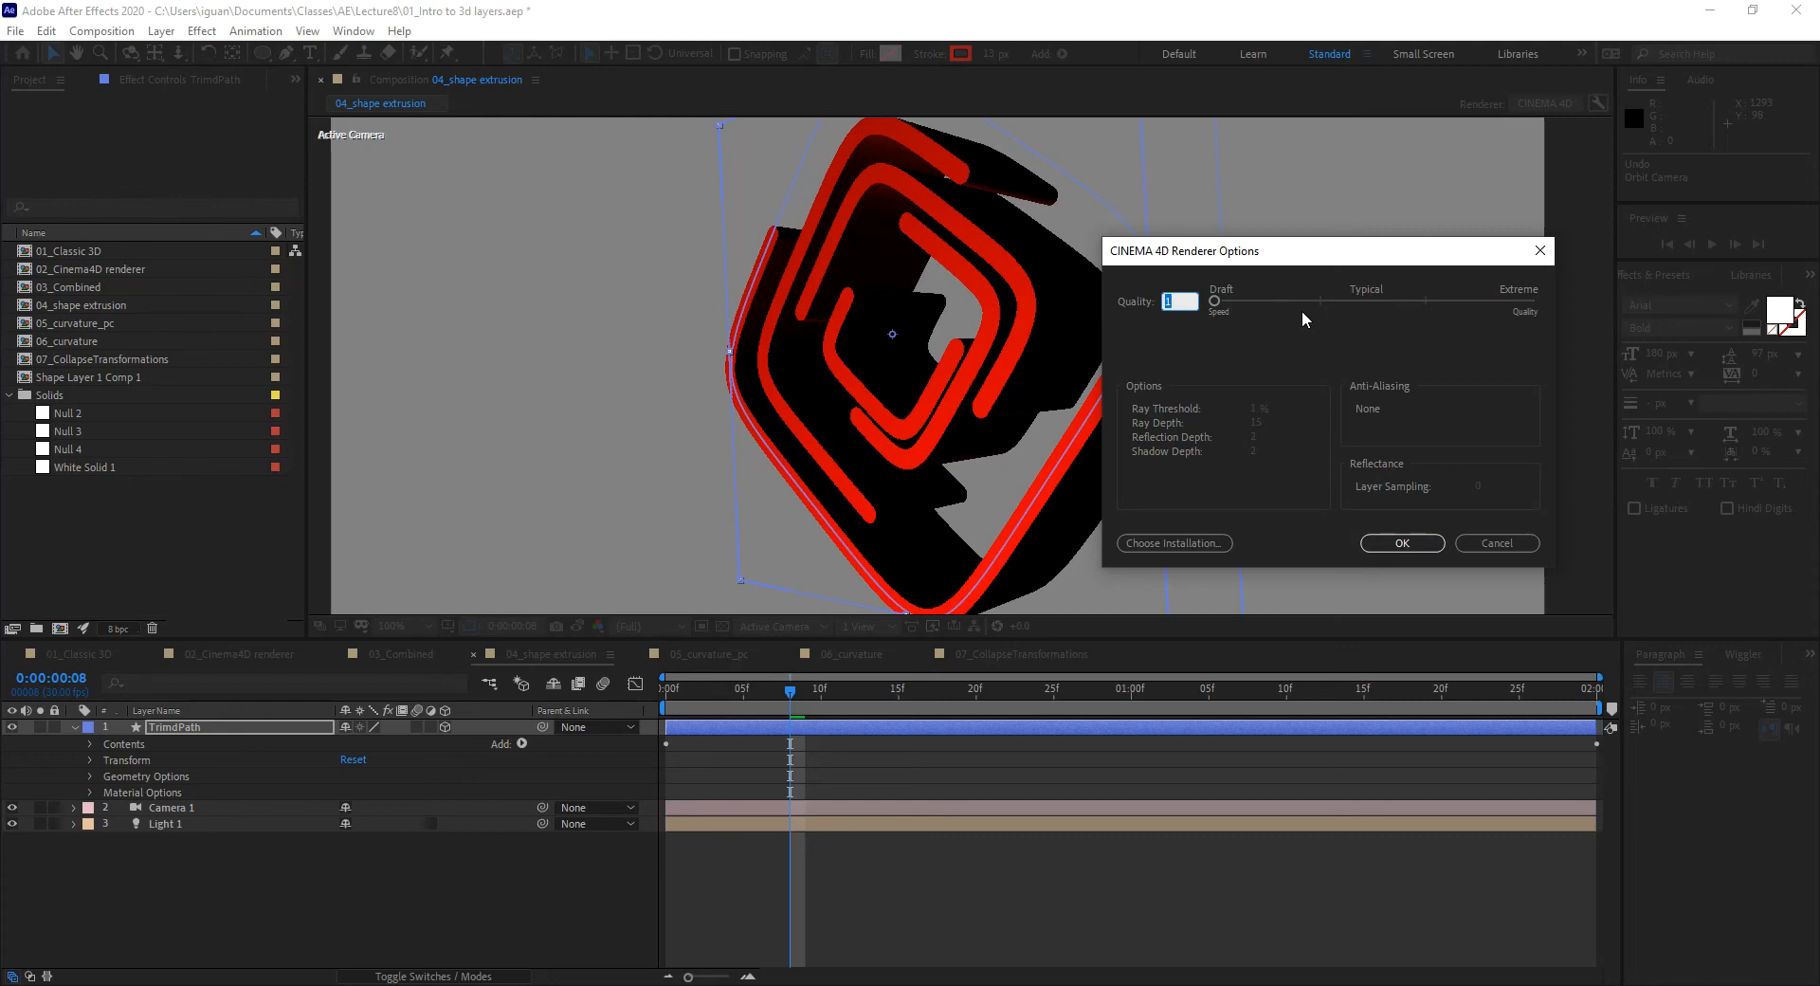
{"action": "key", "text": "Return"}
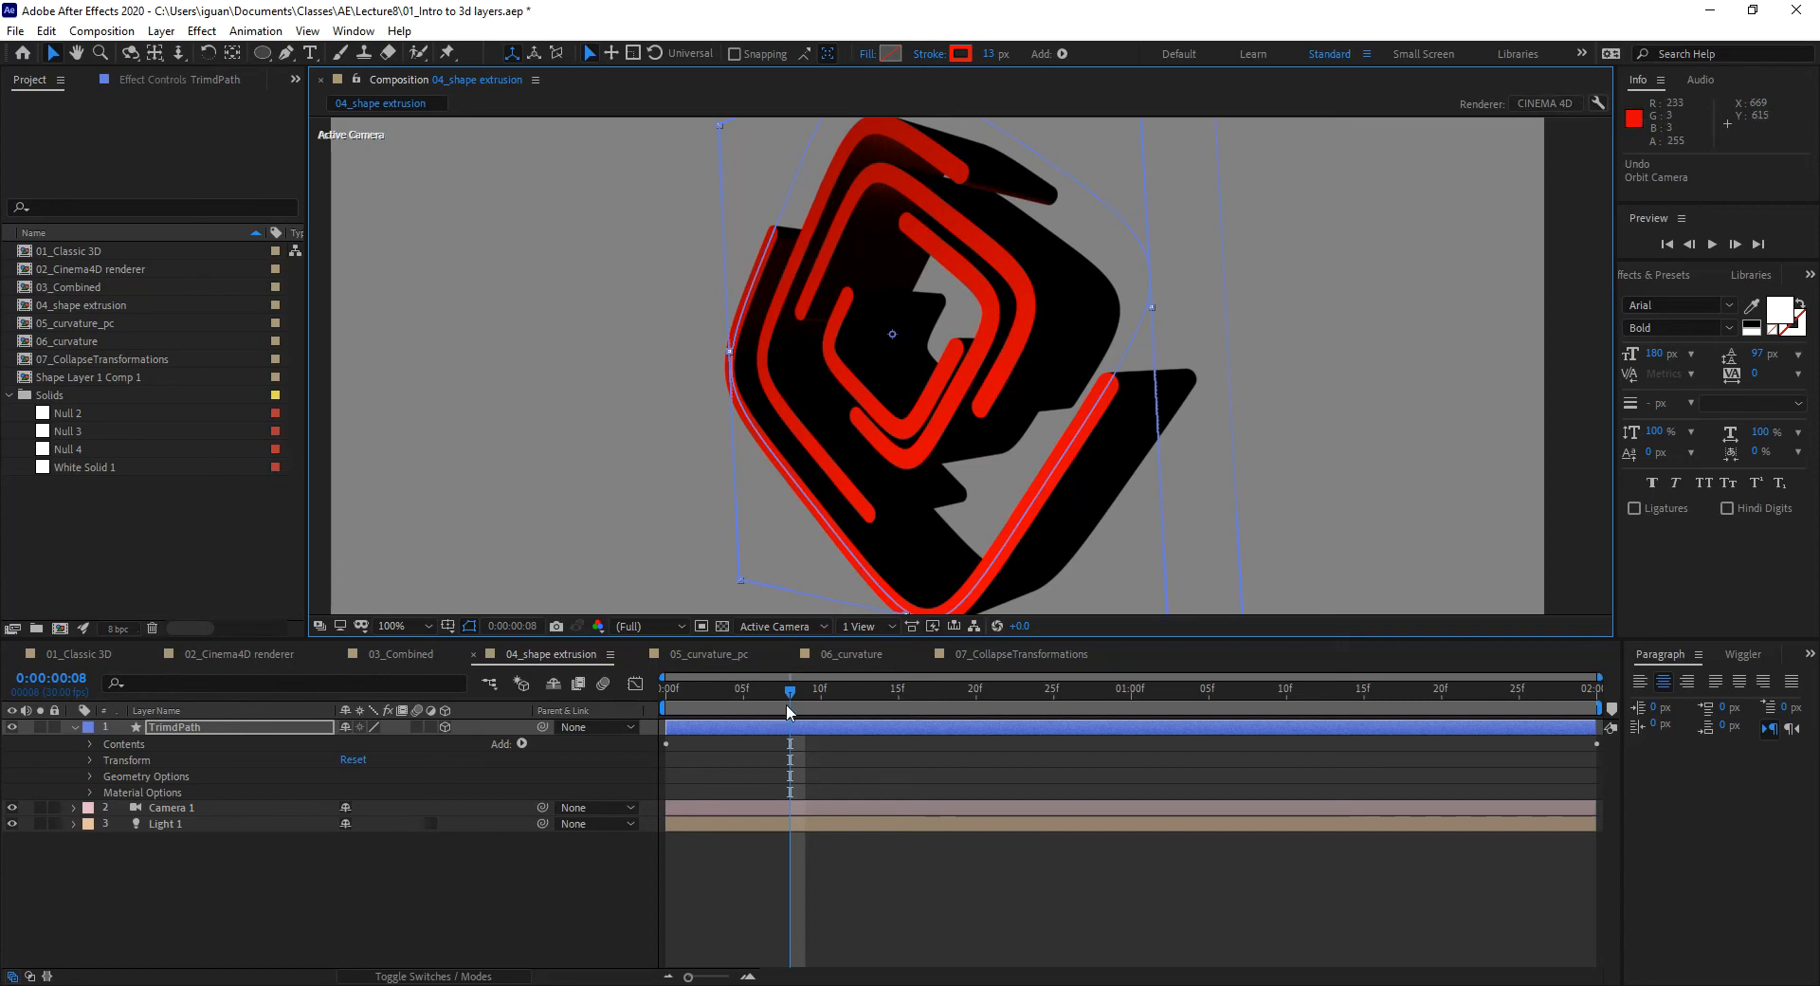
{"action": "key", "text": "space"}
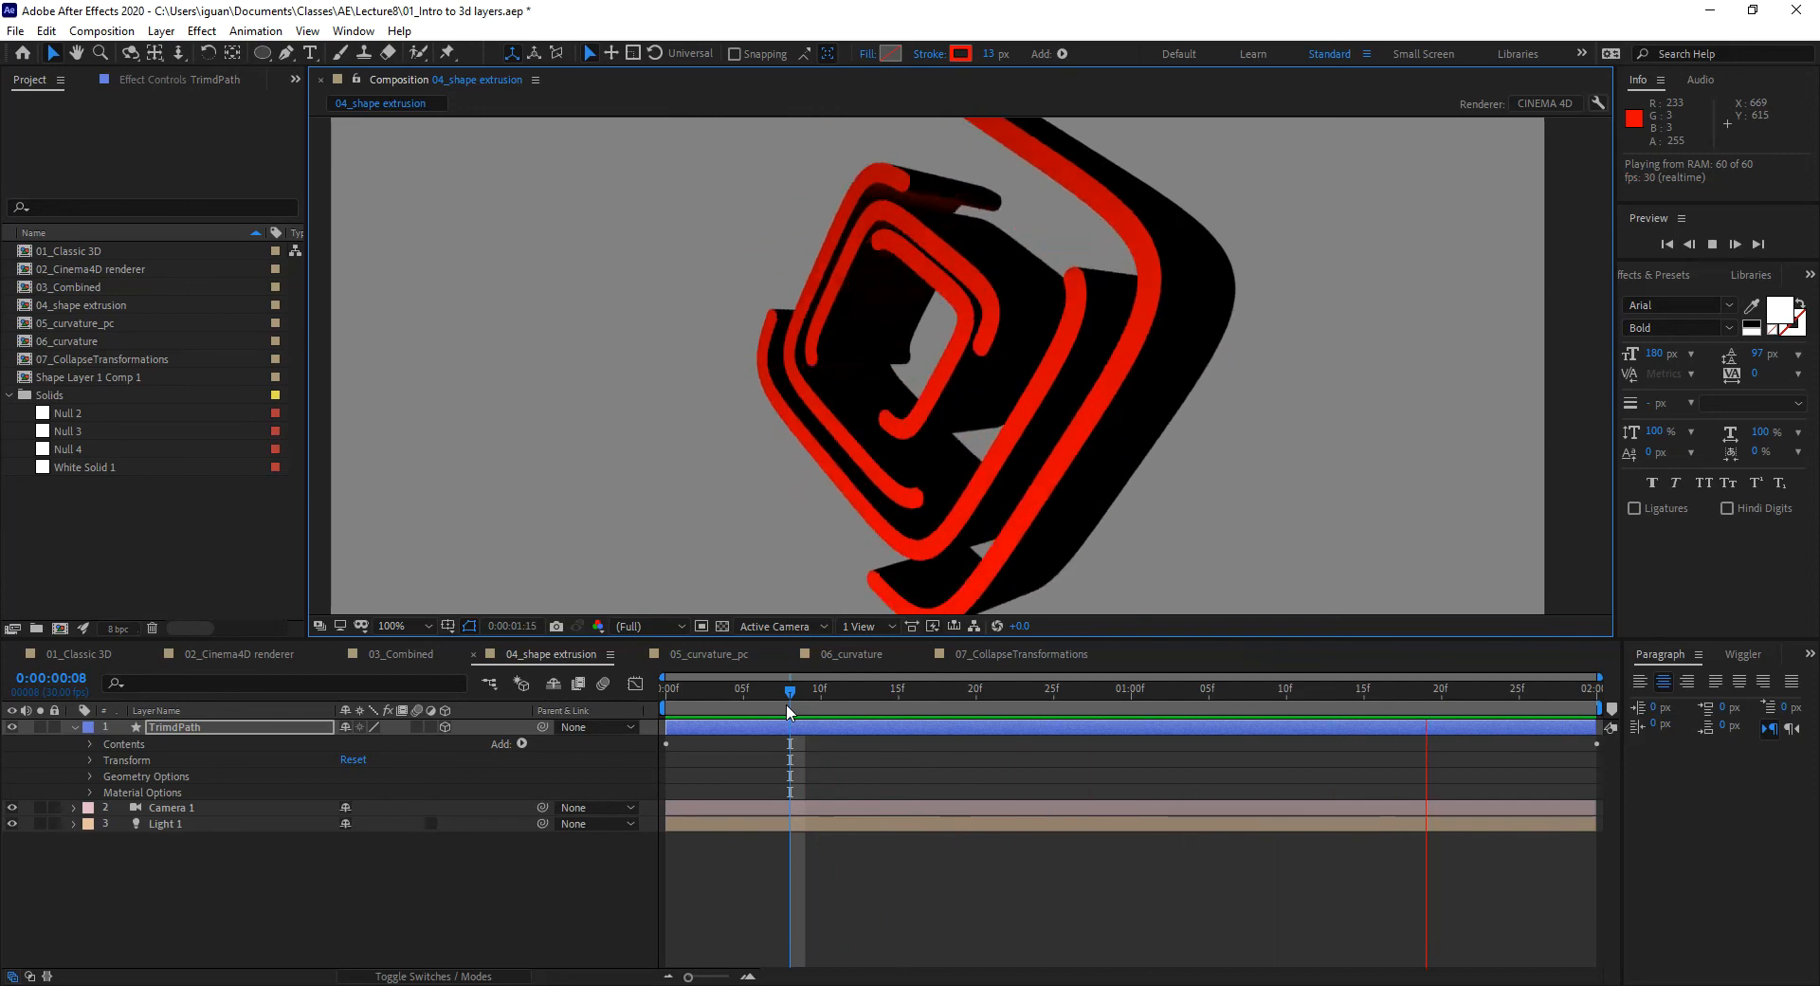
{"action": "key", "text": "space"}
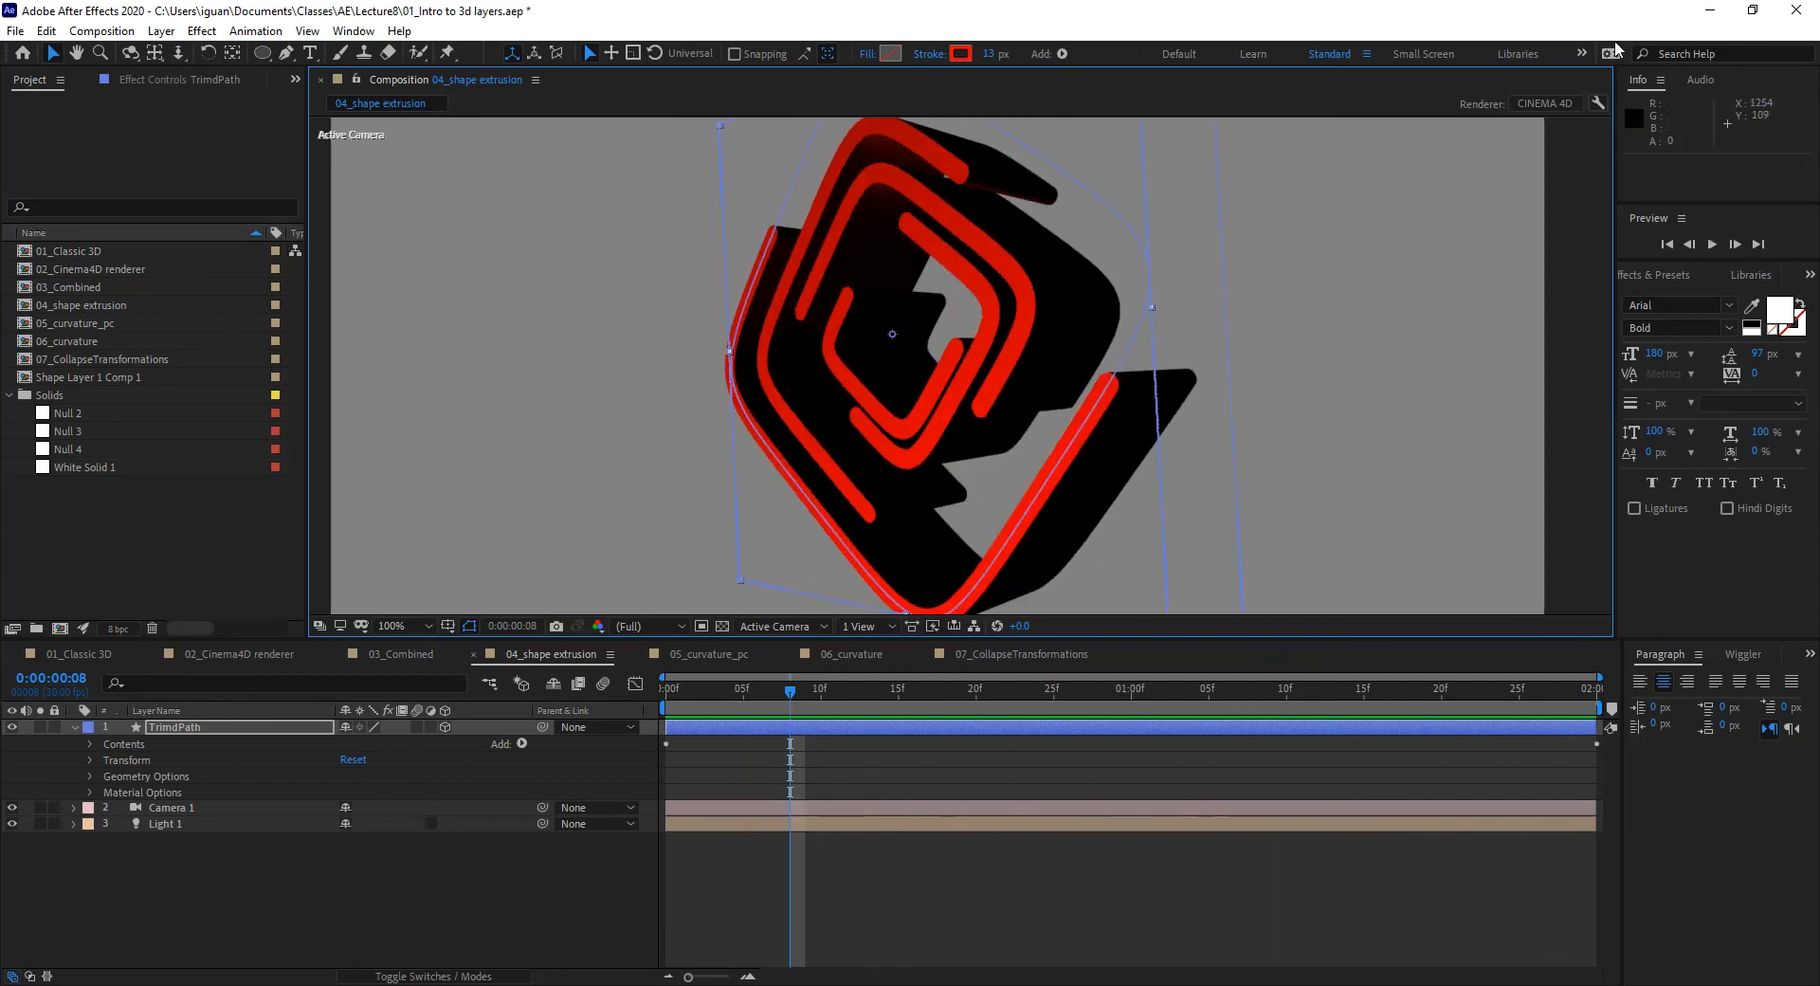
Step: Lower the CINEMA 4D render Quality to Draft (1), apply it, and deselect TrimPath
{"action": "left_click", "coordinate": [1599, 102]}
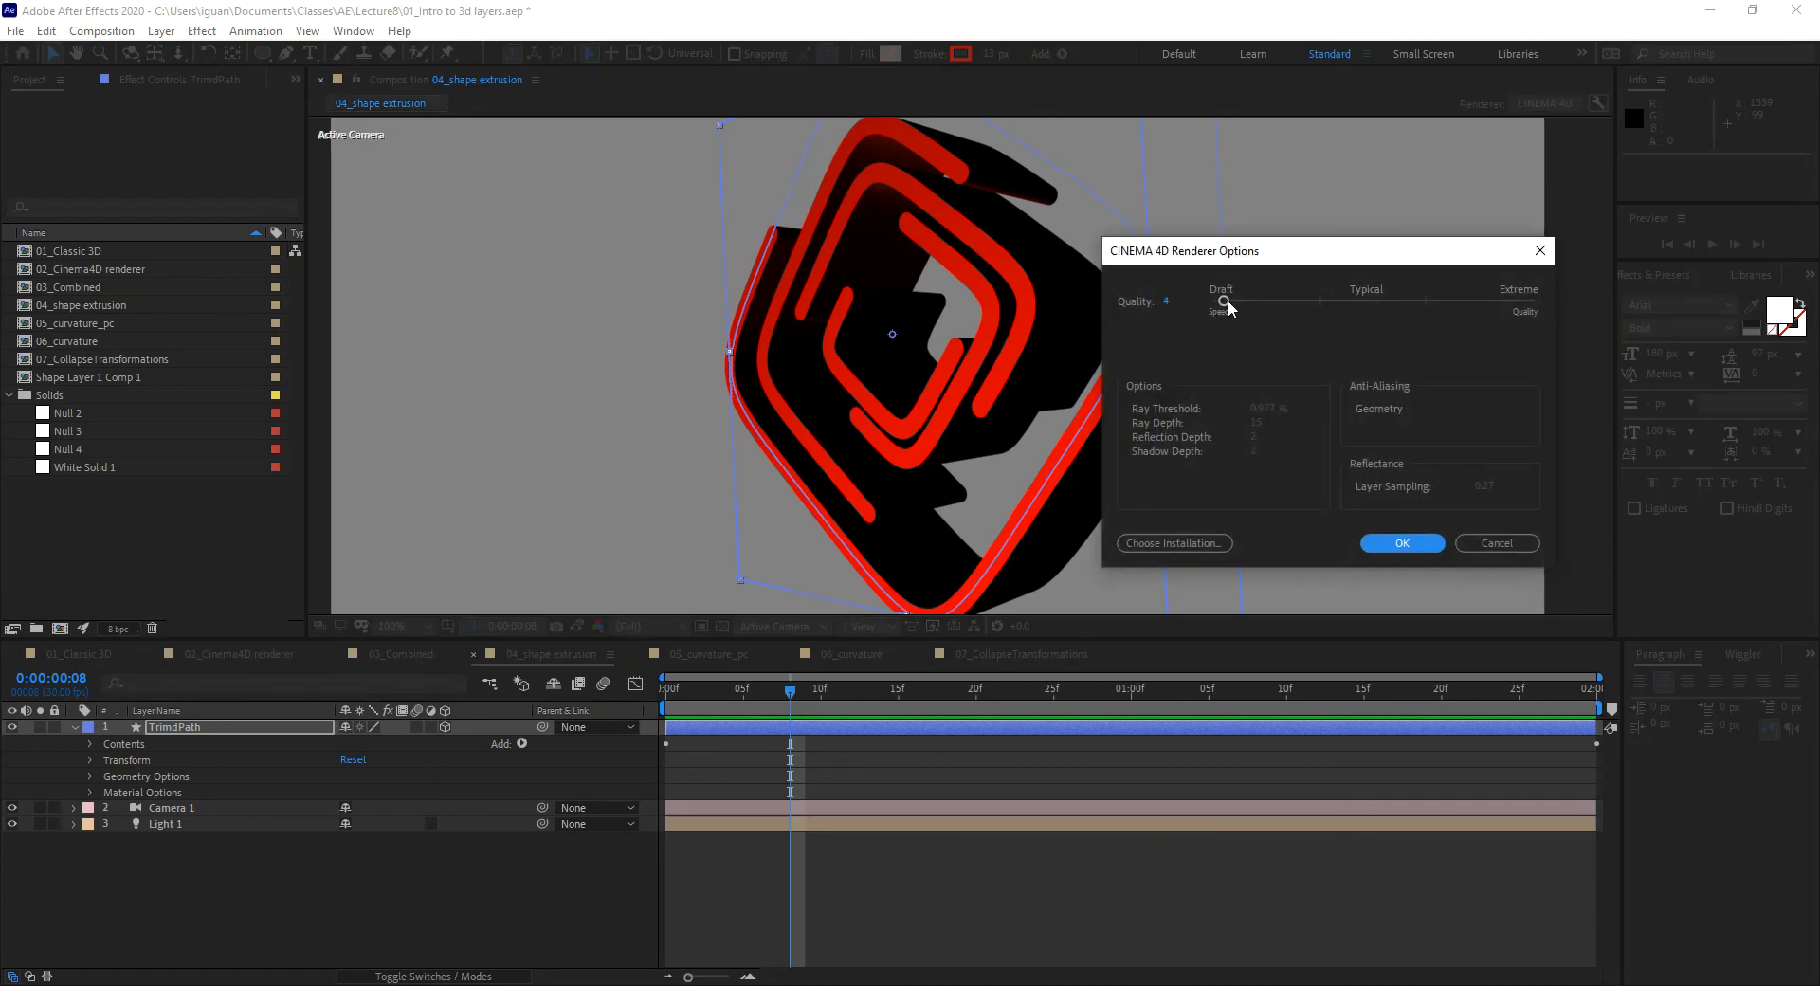
{"action": "left_click_drag", "start_coordinate": [1224, 302], "coordinate": [1197, 311]}
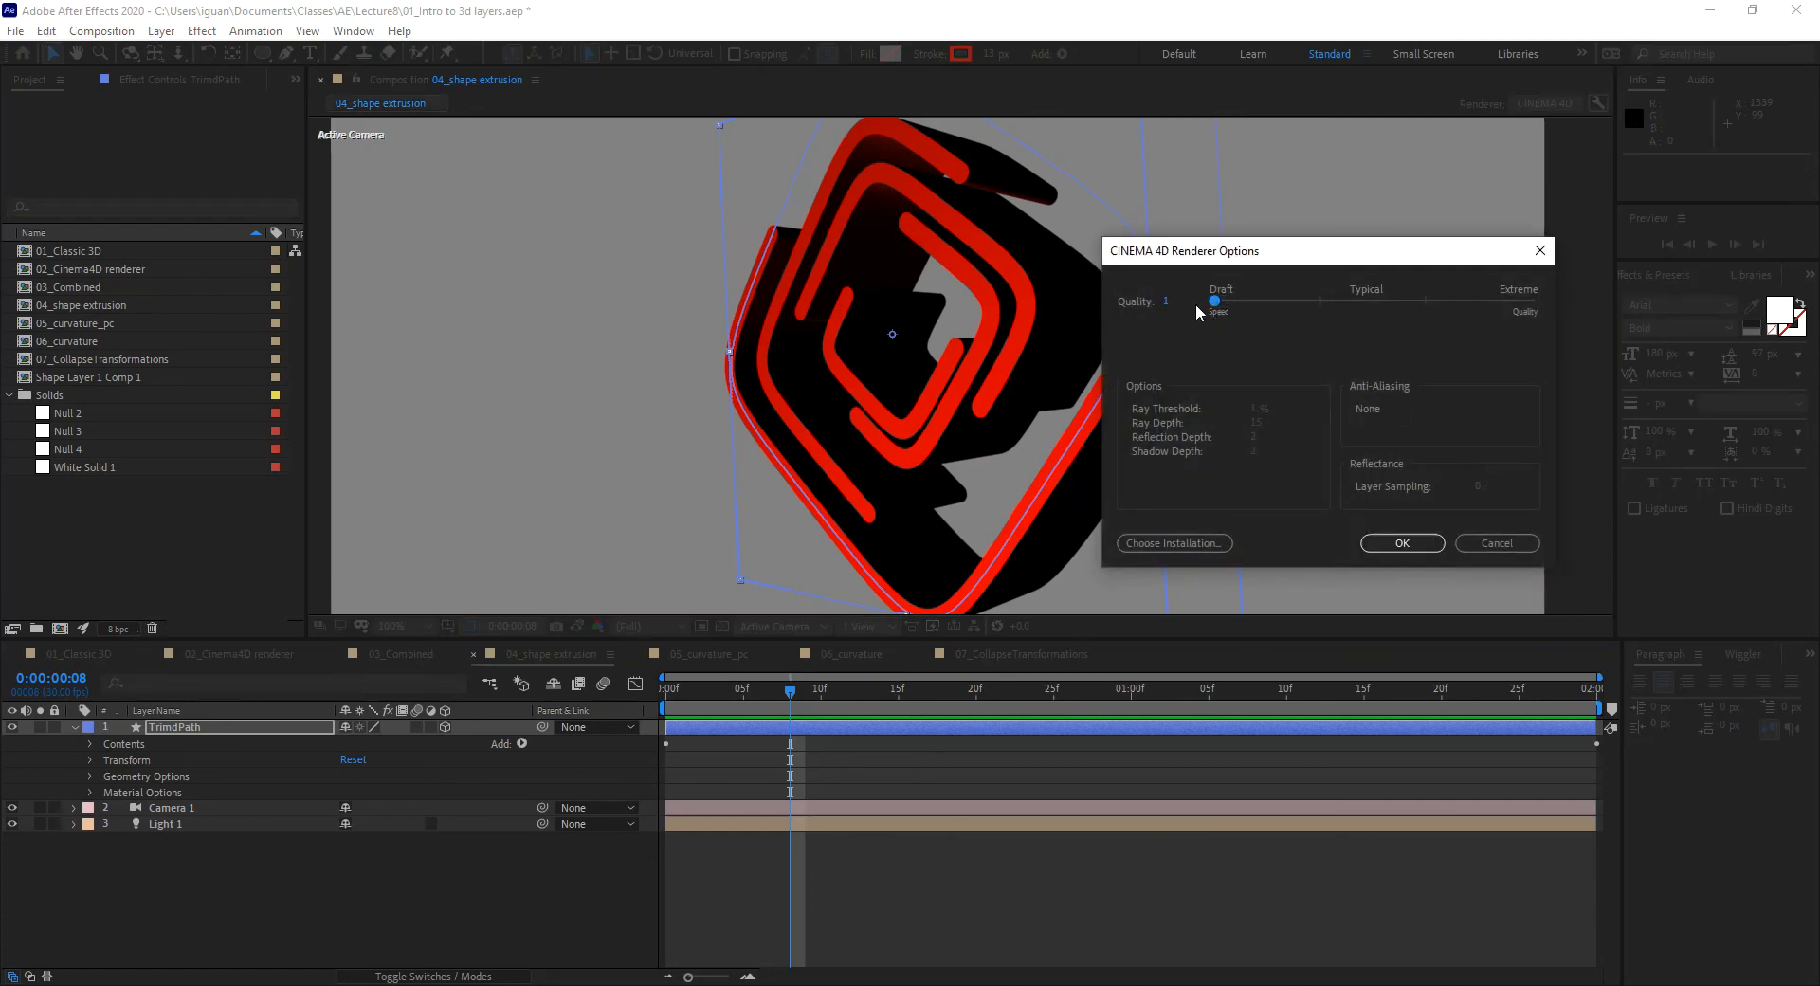
{"action": "left_click", "coordinate": [1395, 545]}
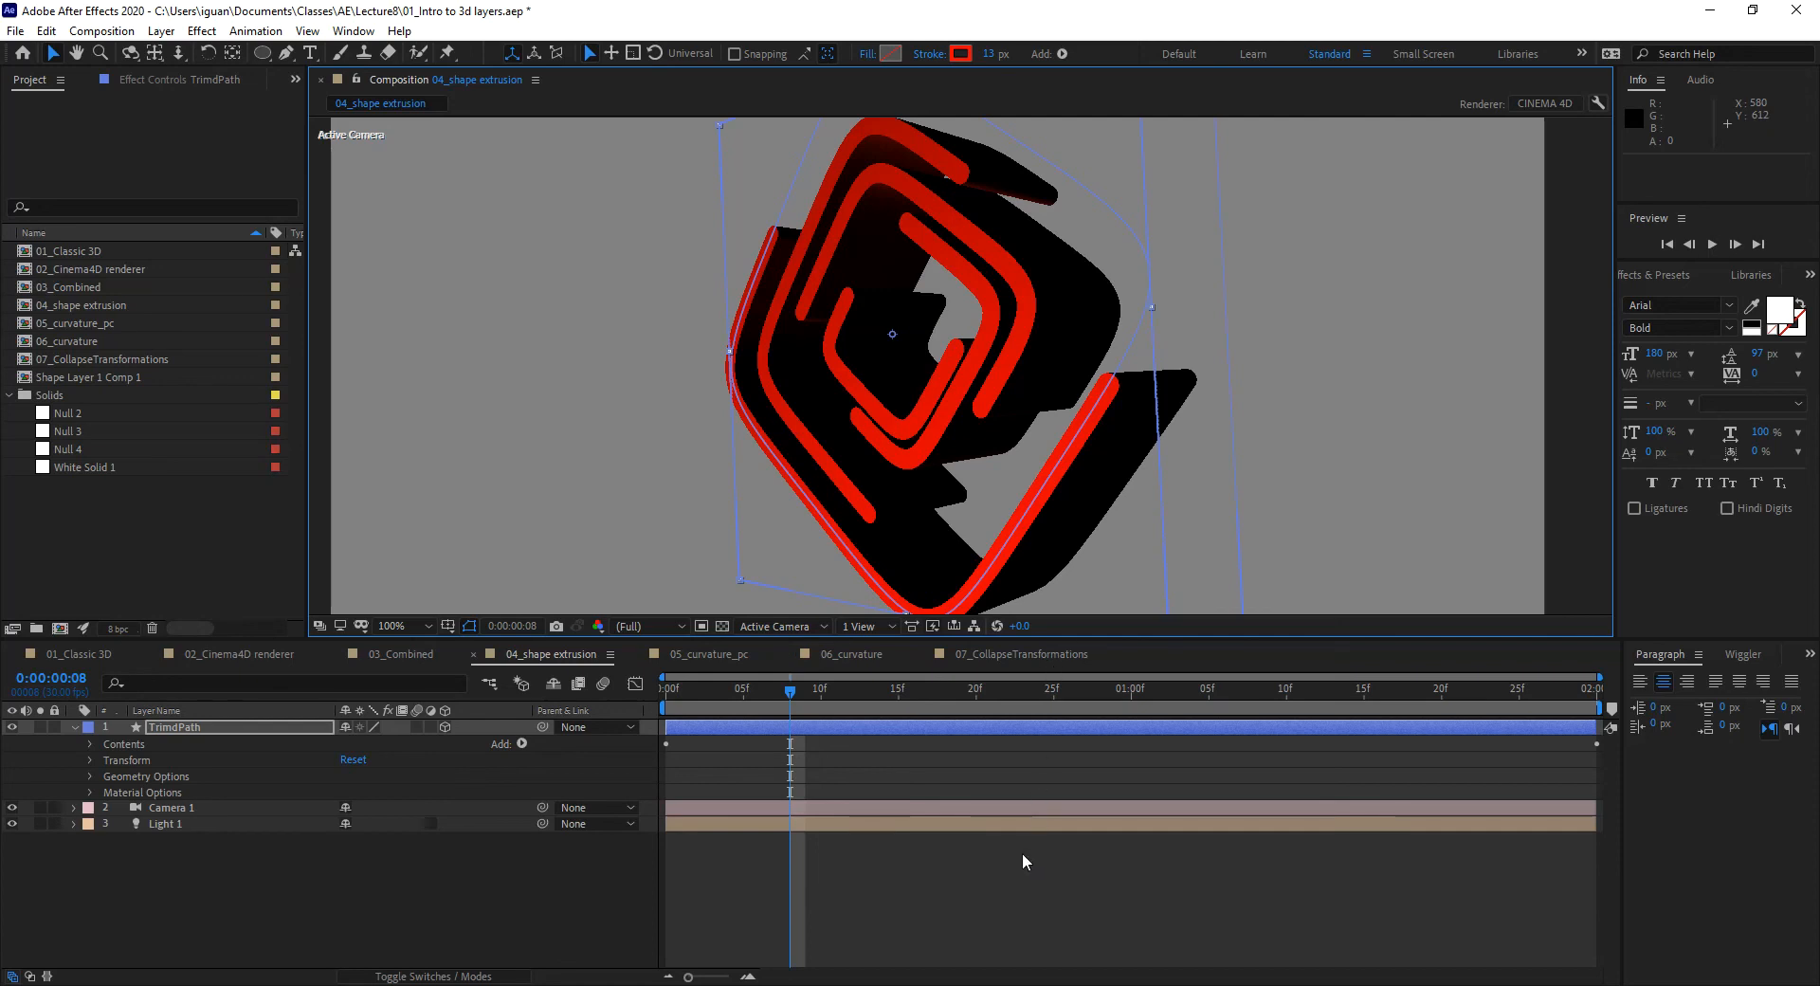
{"action": "left_click", "coordinate": [529, 905]}
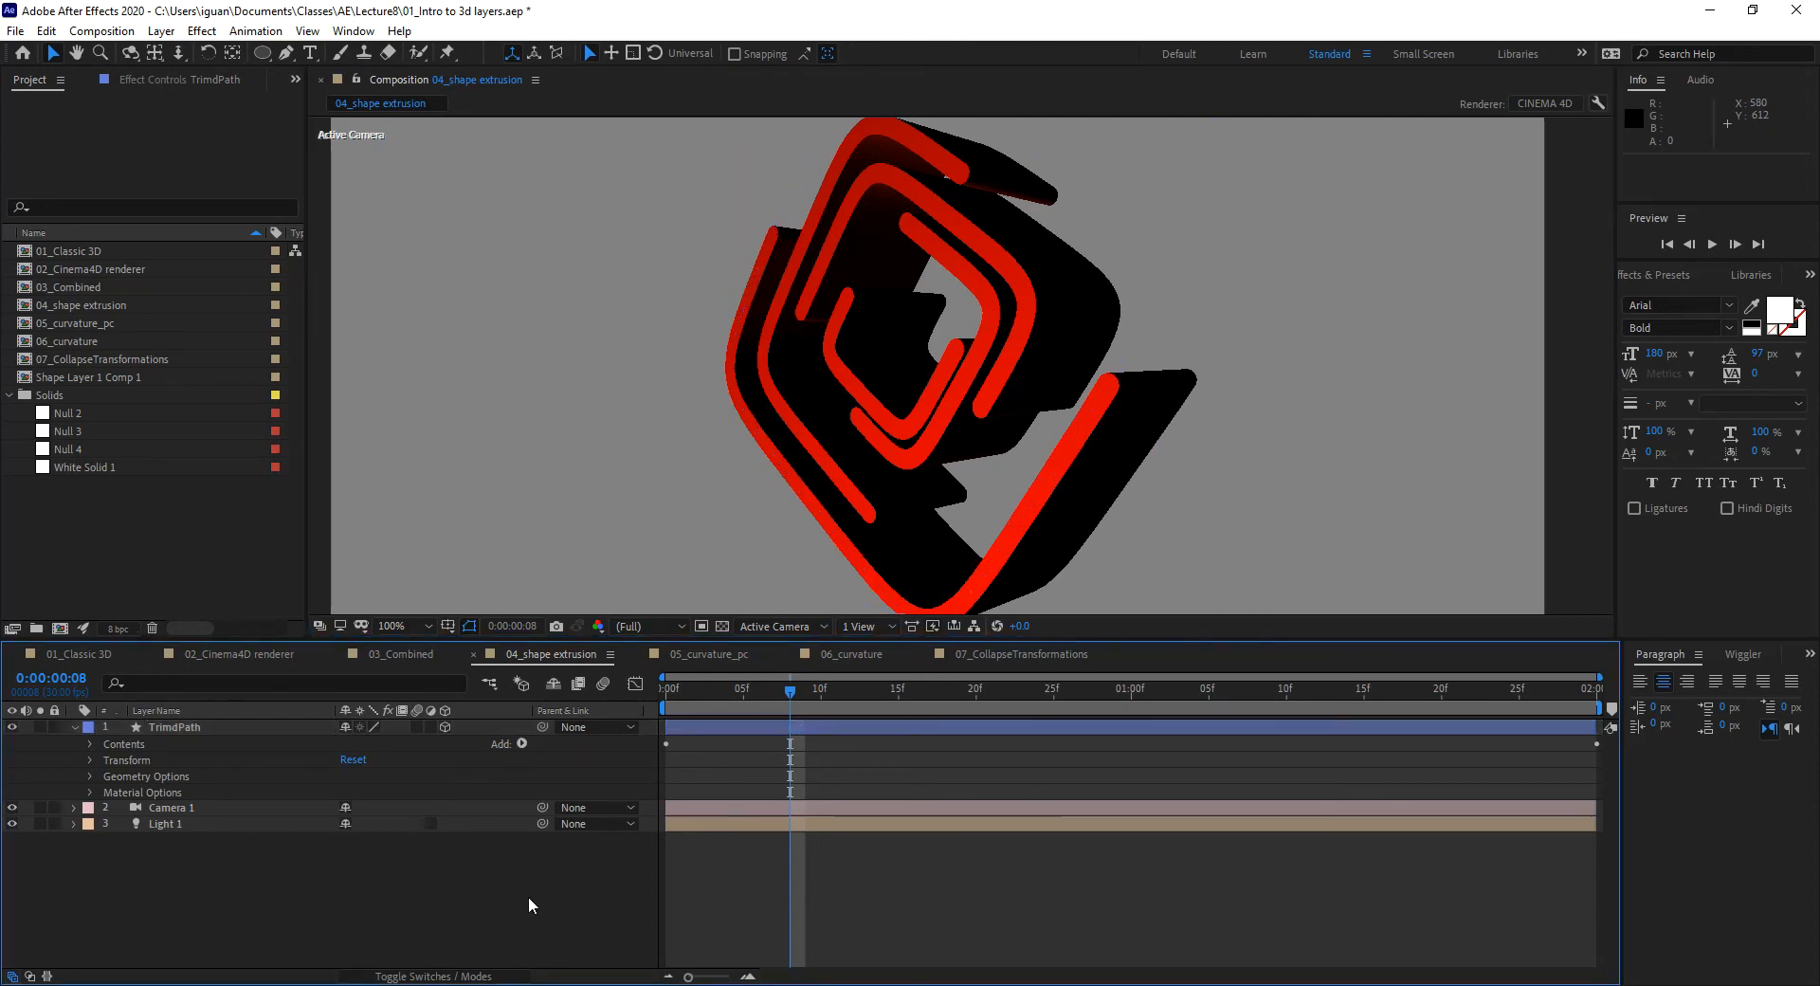
Step: Create a 1280x720, 30 fps, 5-second composition named CurvedFinal
{"action": "key", "text": "ctrl+k"}
{"action": "type", "text": "Curved"}
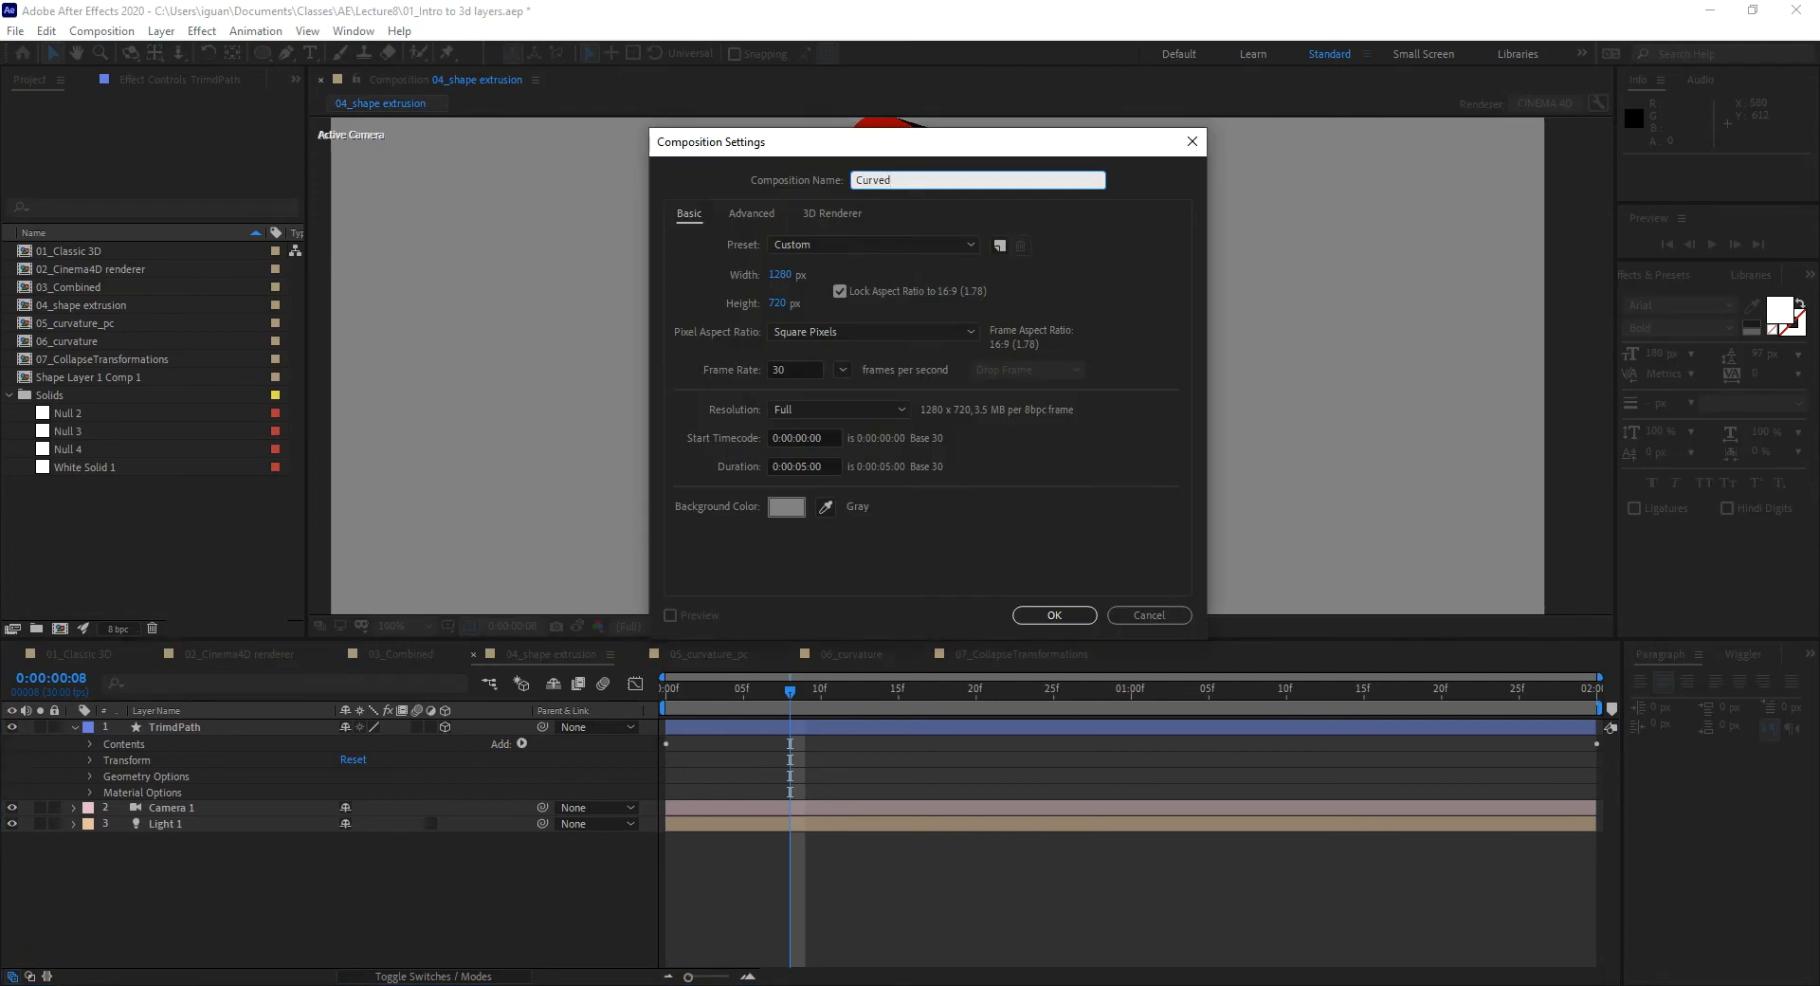
{"action": "type", "text": "Final"}
{"action": "left_click", "coordinate": [1078, 611]}
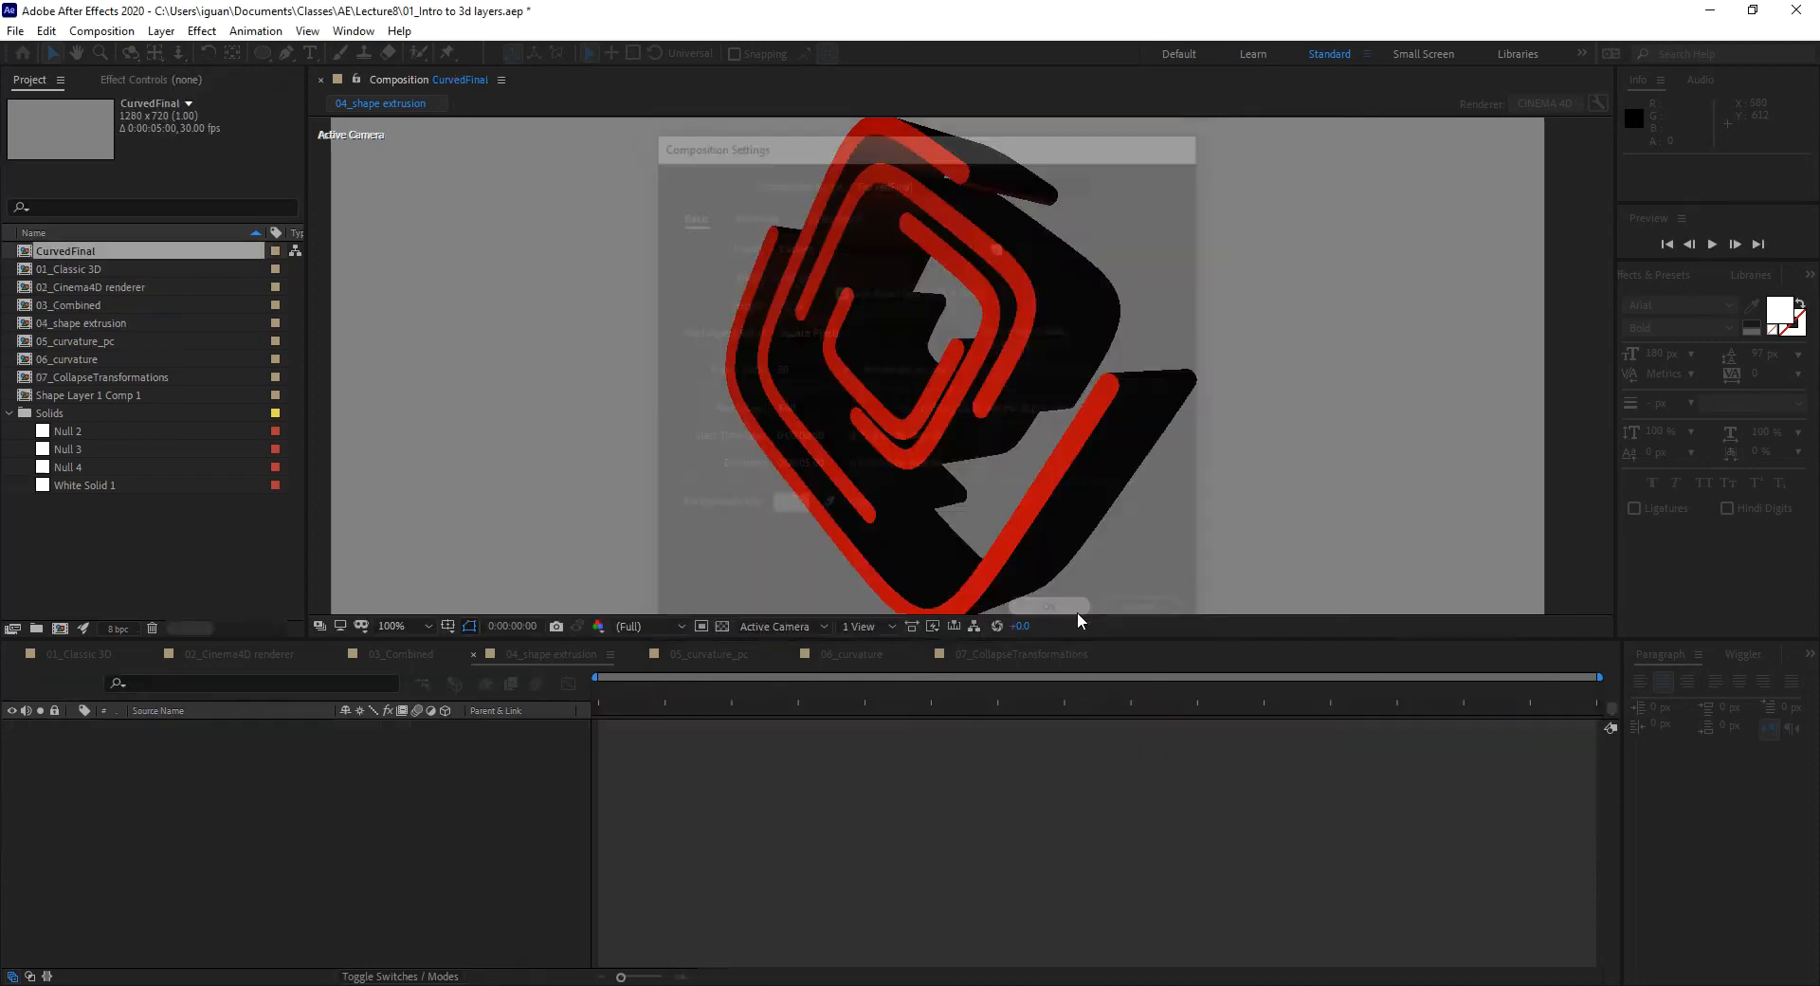
Step: Choose the Rectangle Tool for drawing shapes
{"action": "right_click", "coordinate": [685, 804]}
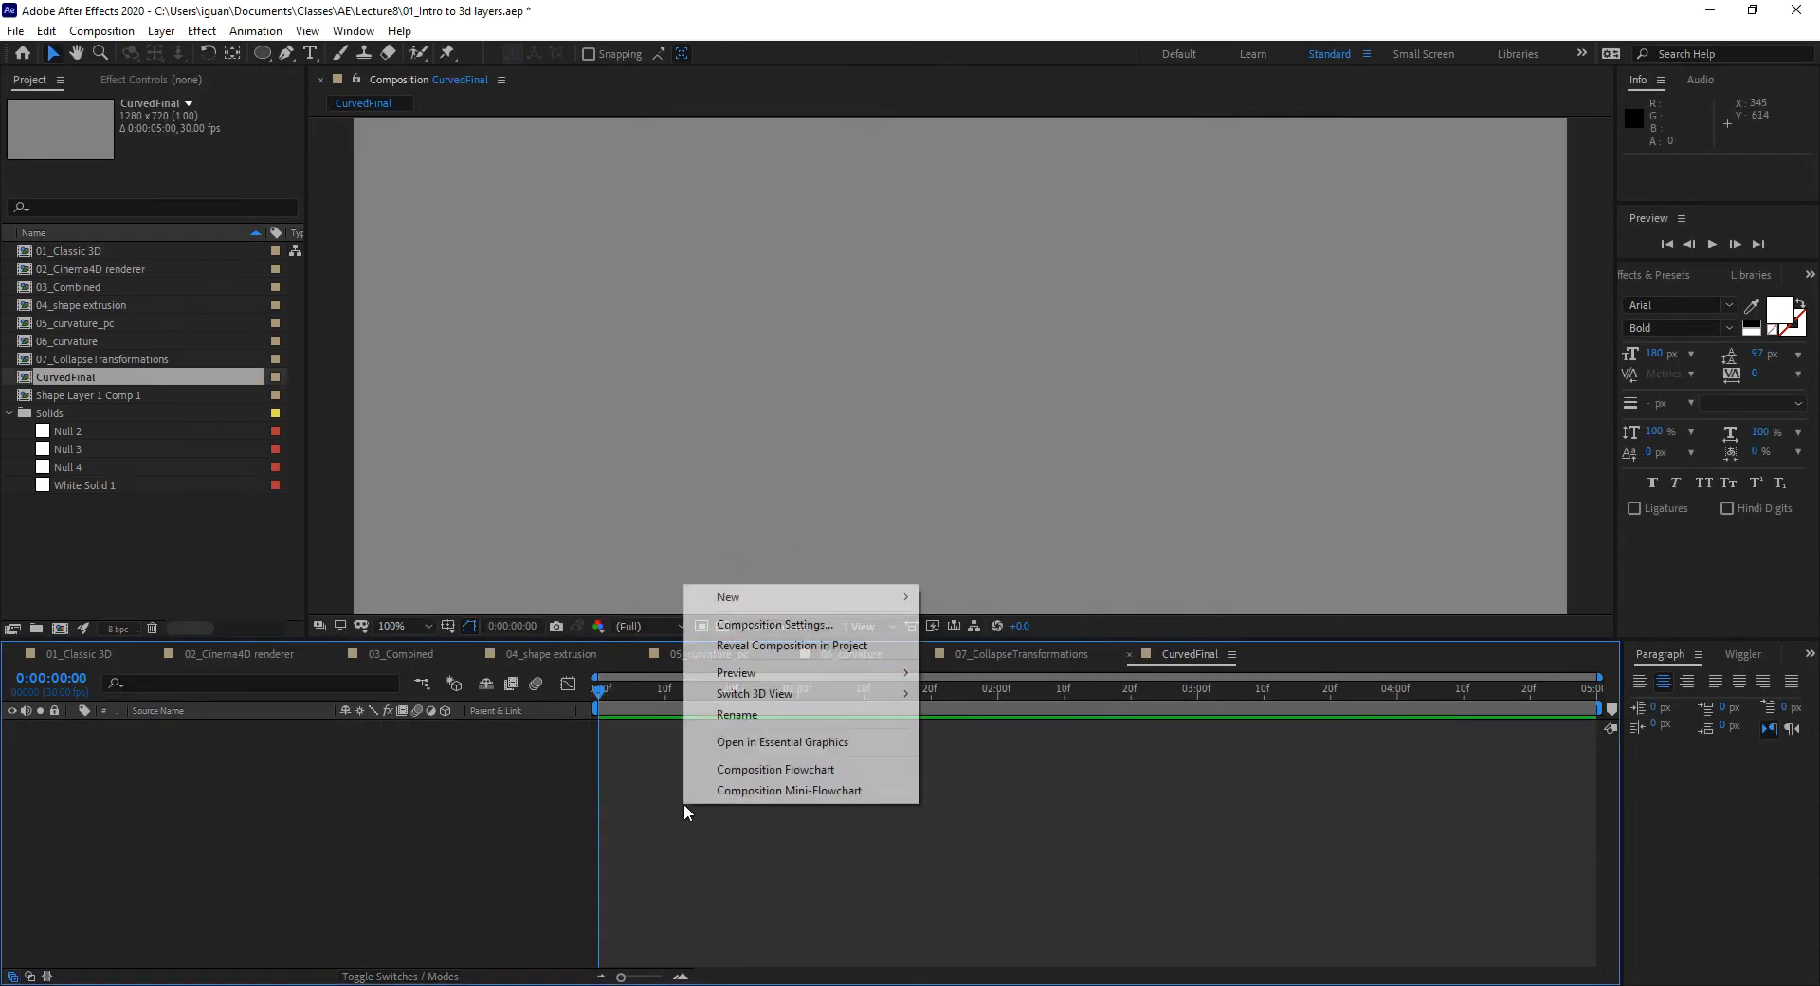
{"action": "mouse_move", "coordinate": [732, 603]}
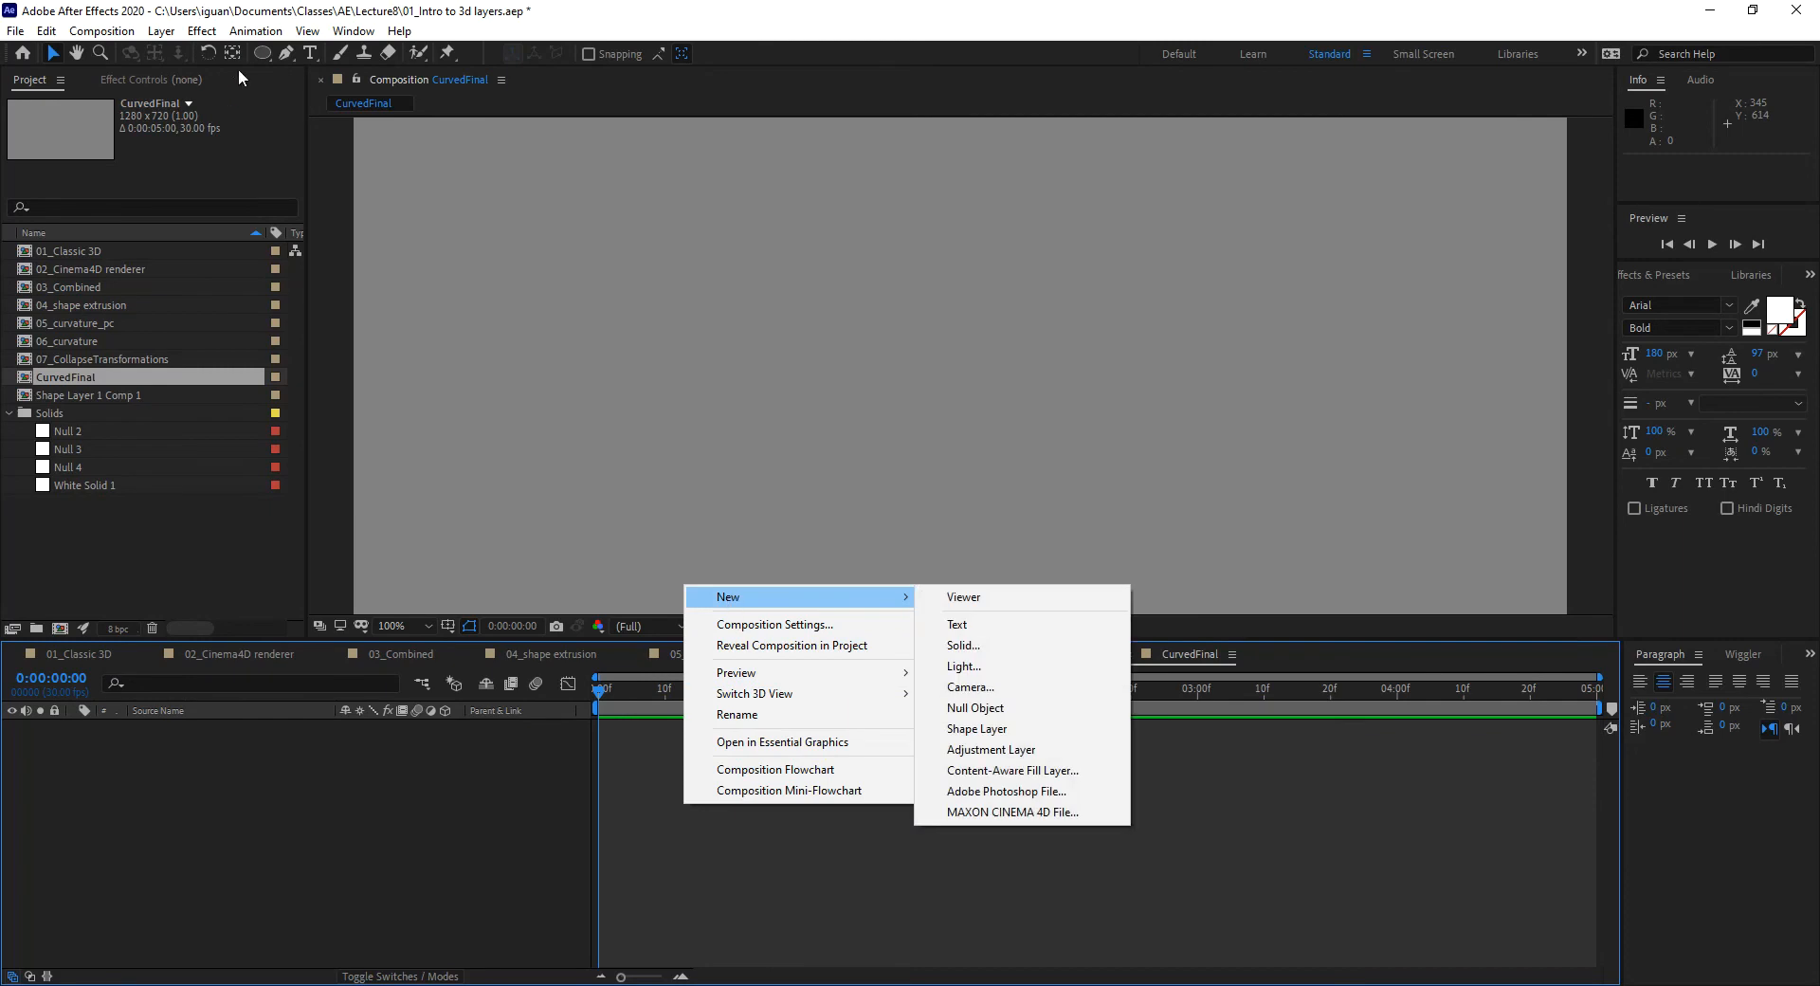
{"action": "left_click_drag", "start_coordinate": [264, 53], "coordinate": [387, 53]}
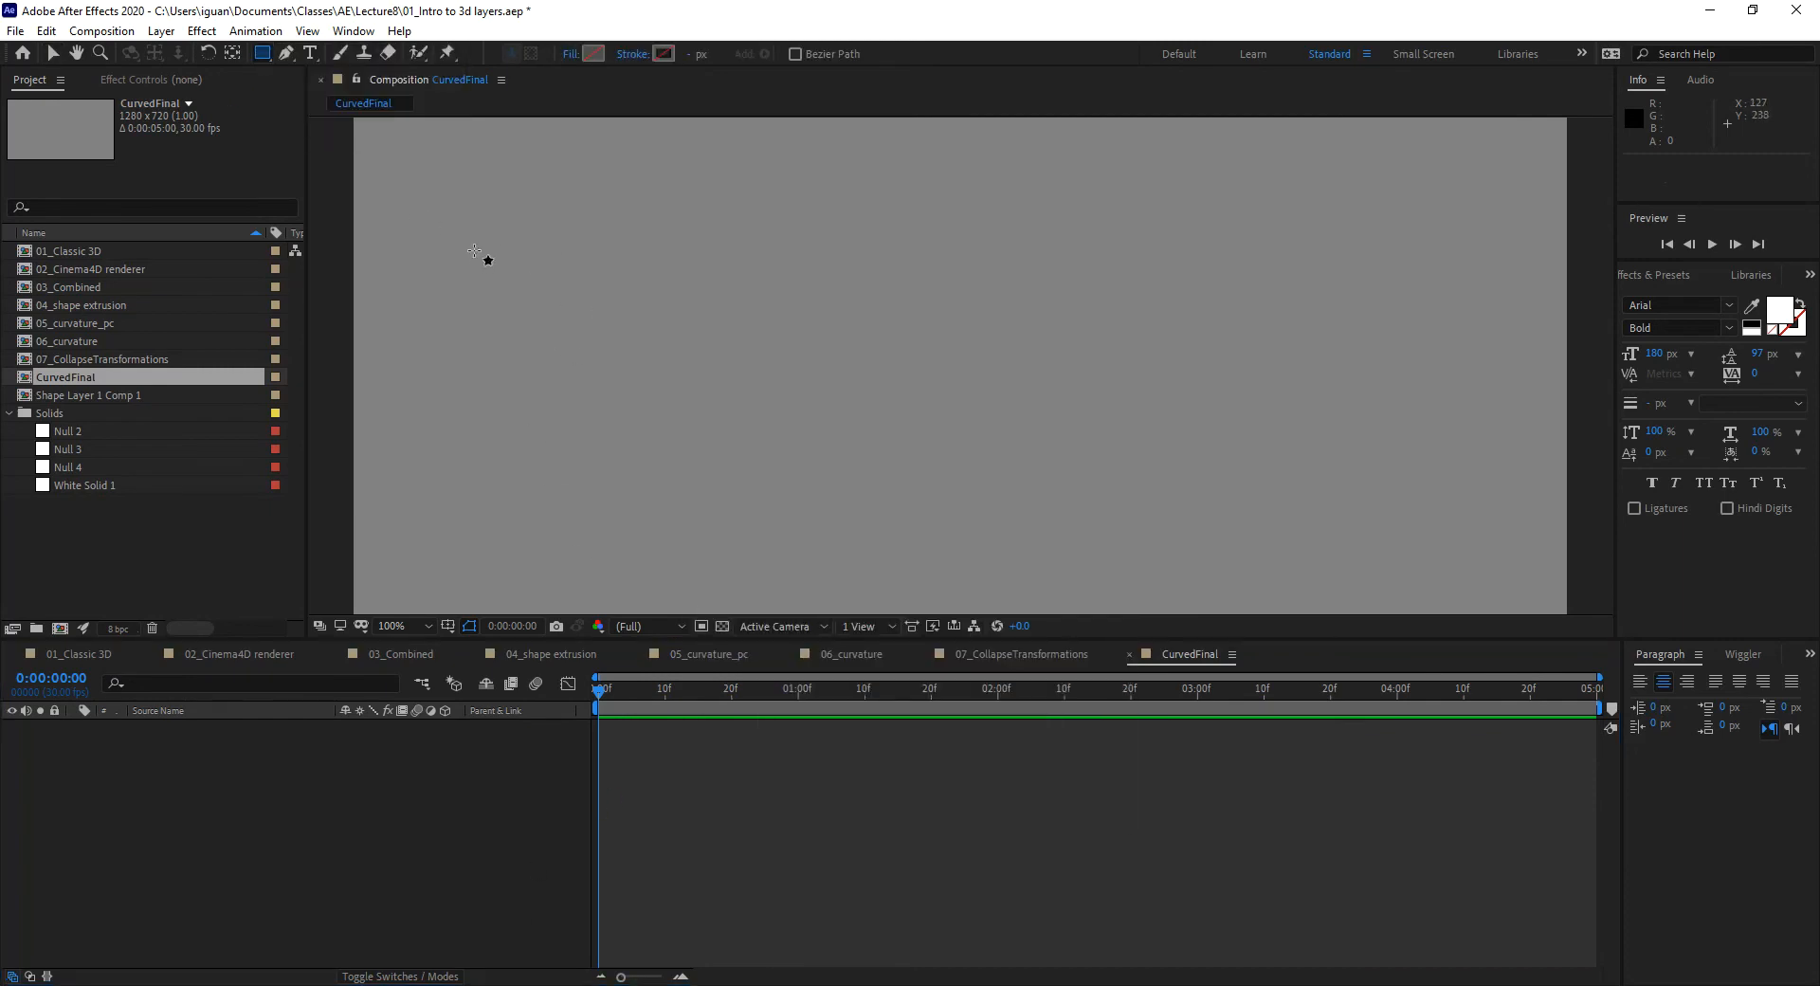
Step: Draw a wide rectangle across CurvedFinal and fit the composition in the viewer
{"action": "left_click_drag", "start_coordinate": [475, 252], "coordinate": [1495, 483]}
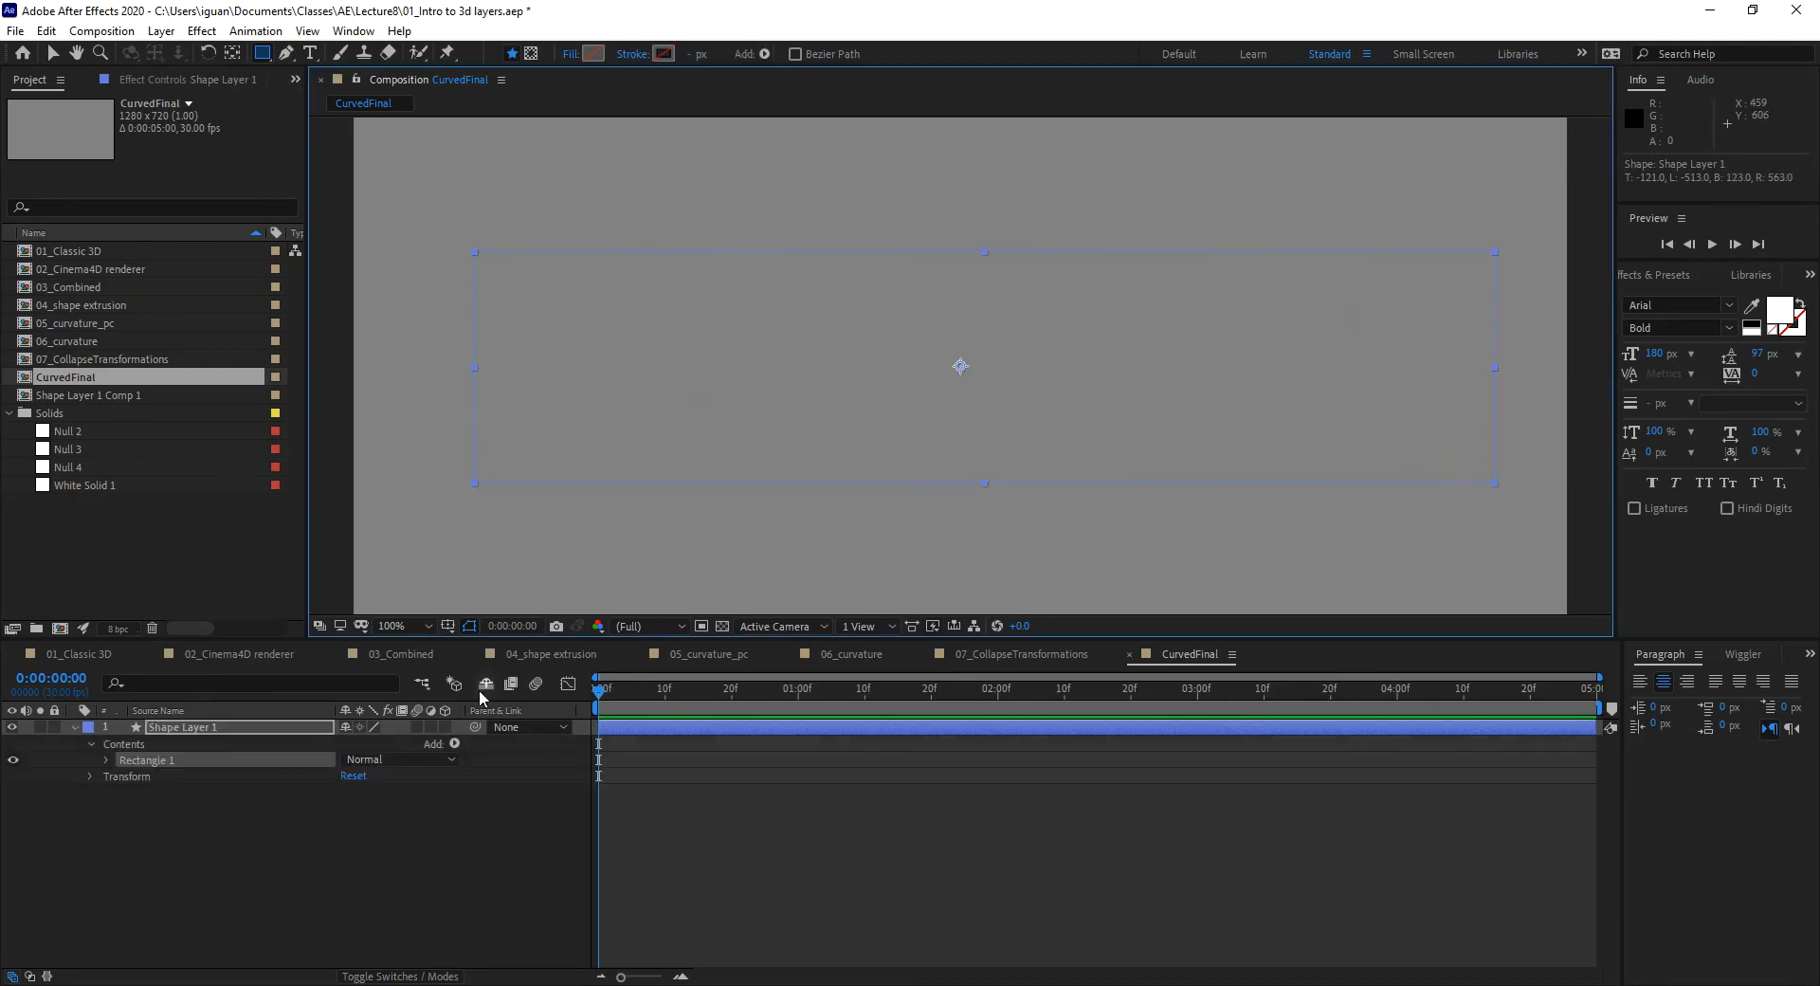
{"action": "left_click", "coordinate": [393, 626]}
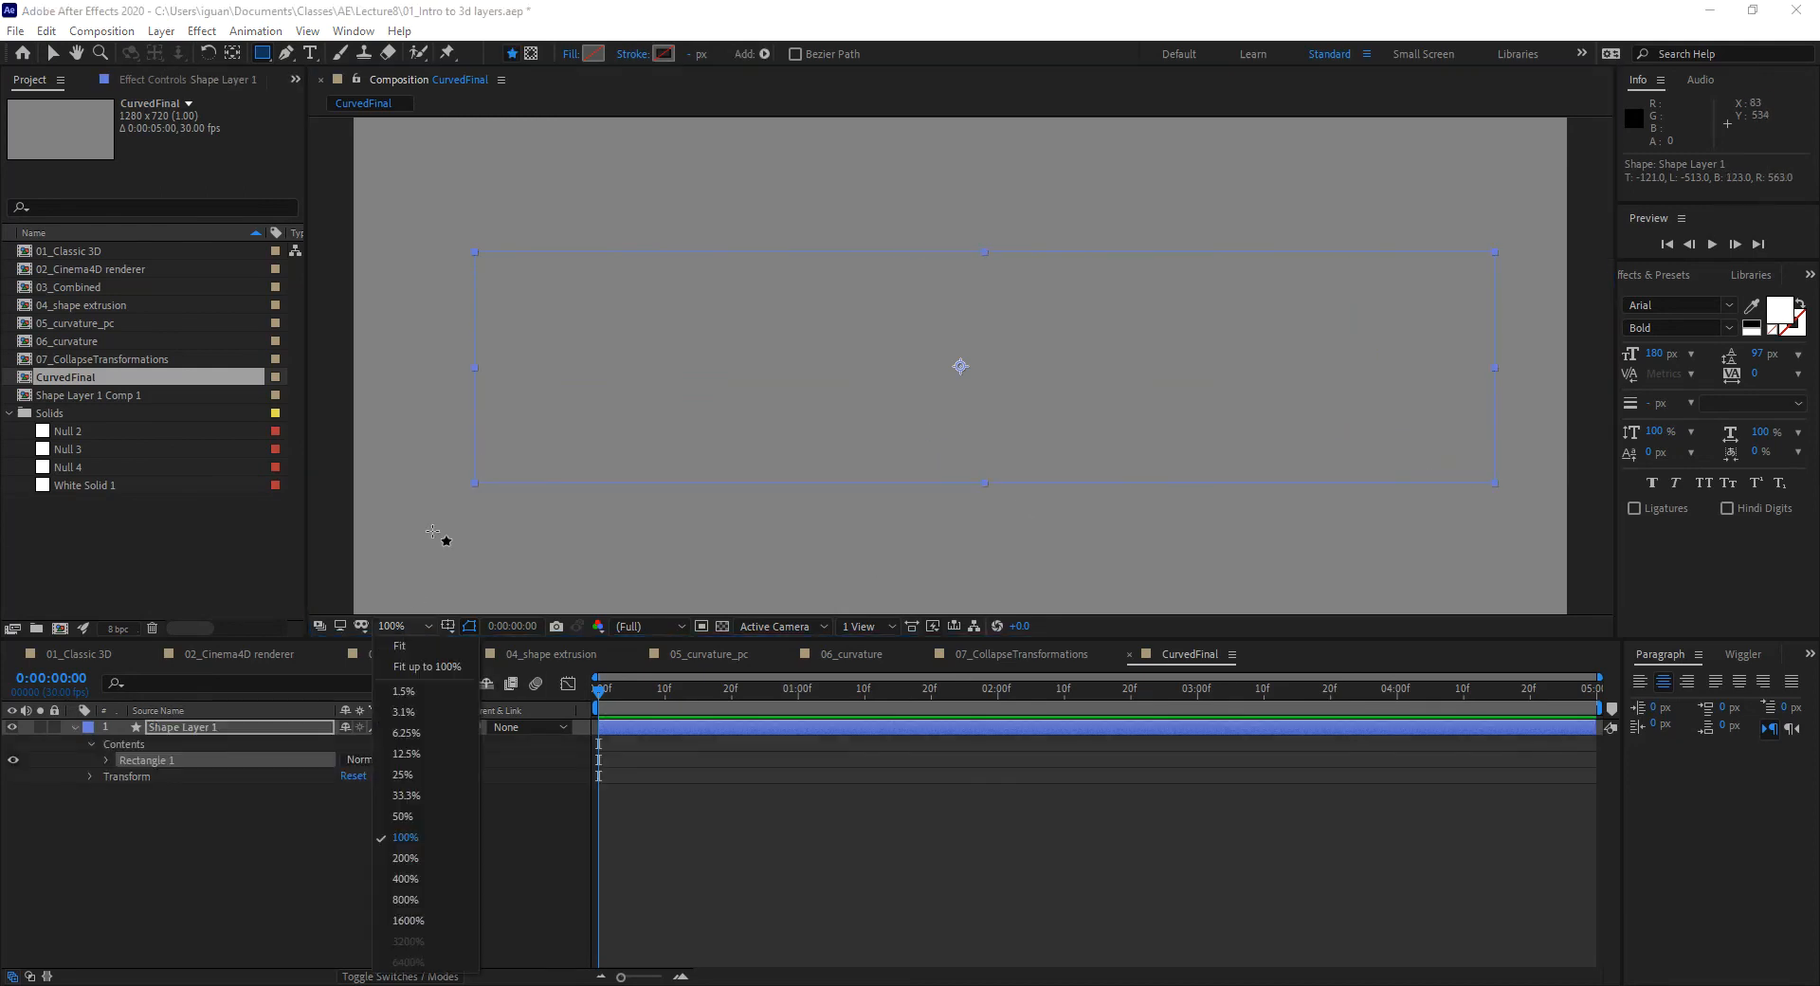
{"action": "left_click", "coordinate": [430, 671]}
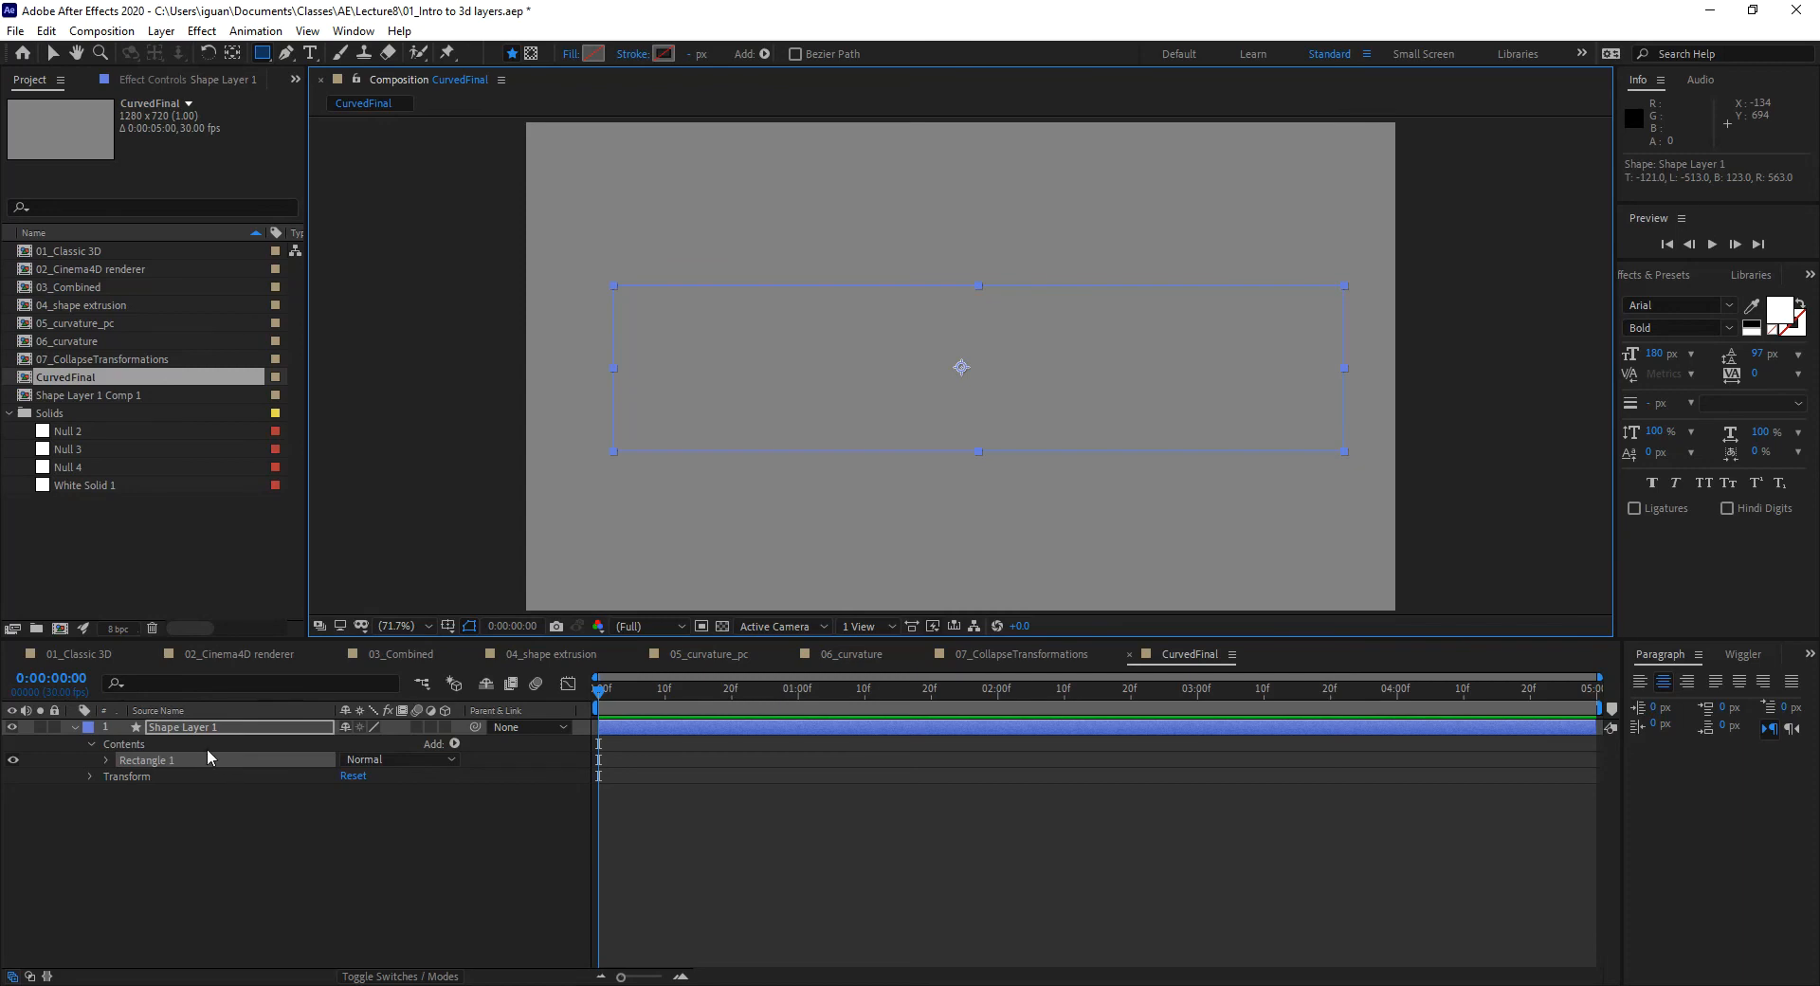
Step: Set the Rectangle 1 Fill 1 colour to red
{"action": "left_click", "coordinate": [106, 761]}
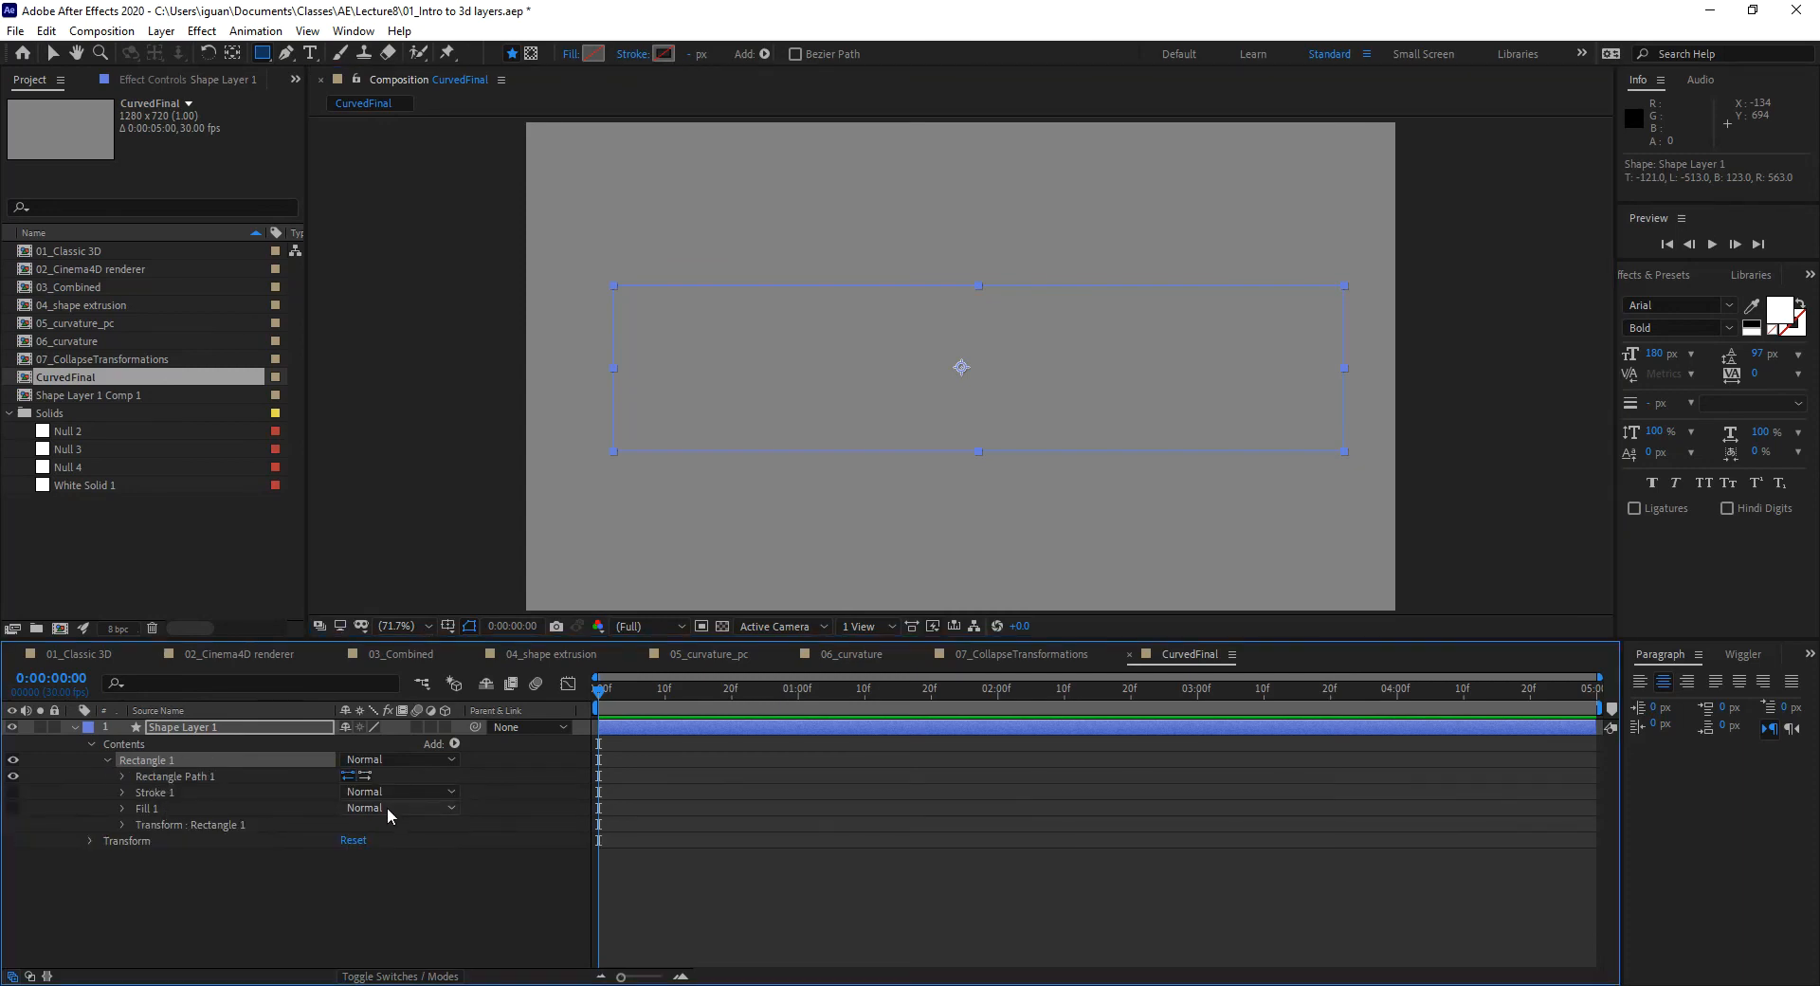
{"action": "left_click", "coordinate": [121, 808]}
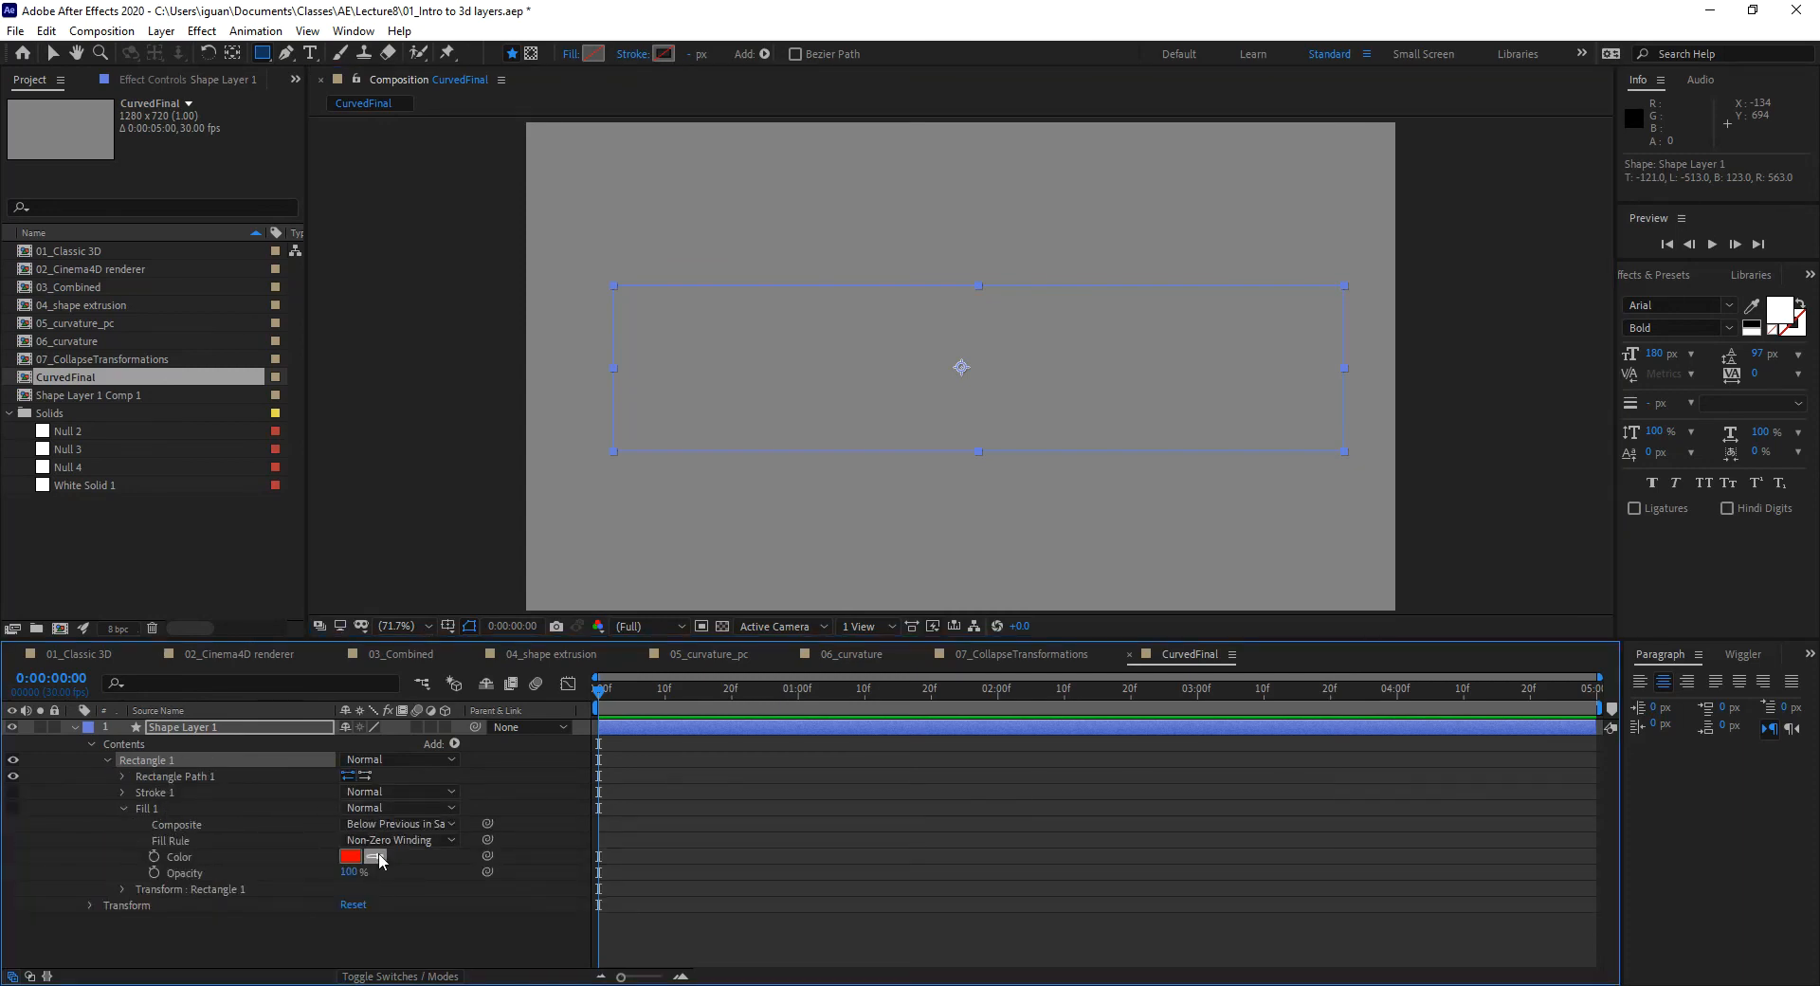
{"action": "left_click", "coordinate": [376, 856]}
{"action": "left_click", "coordinate": [358, 859]}
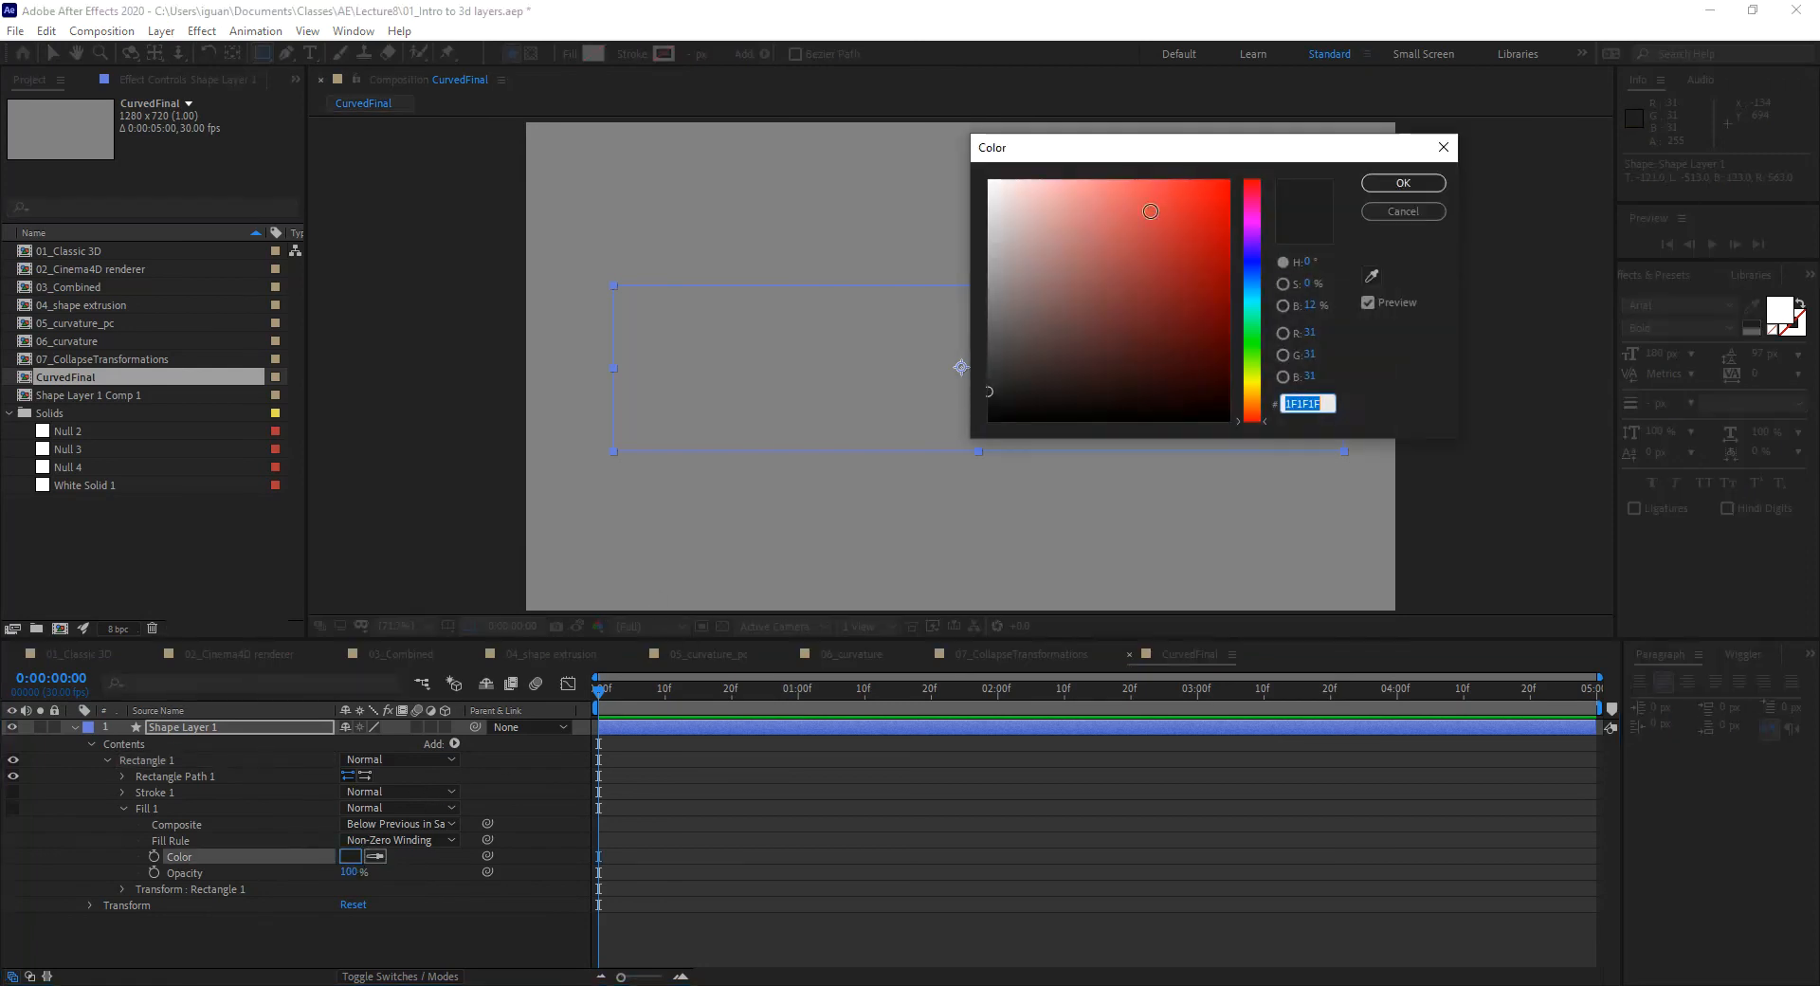
{"action": "left_click", "coordinate": [1401, 183]}
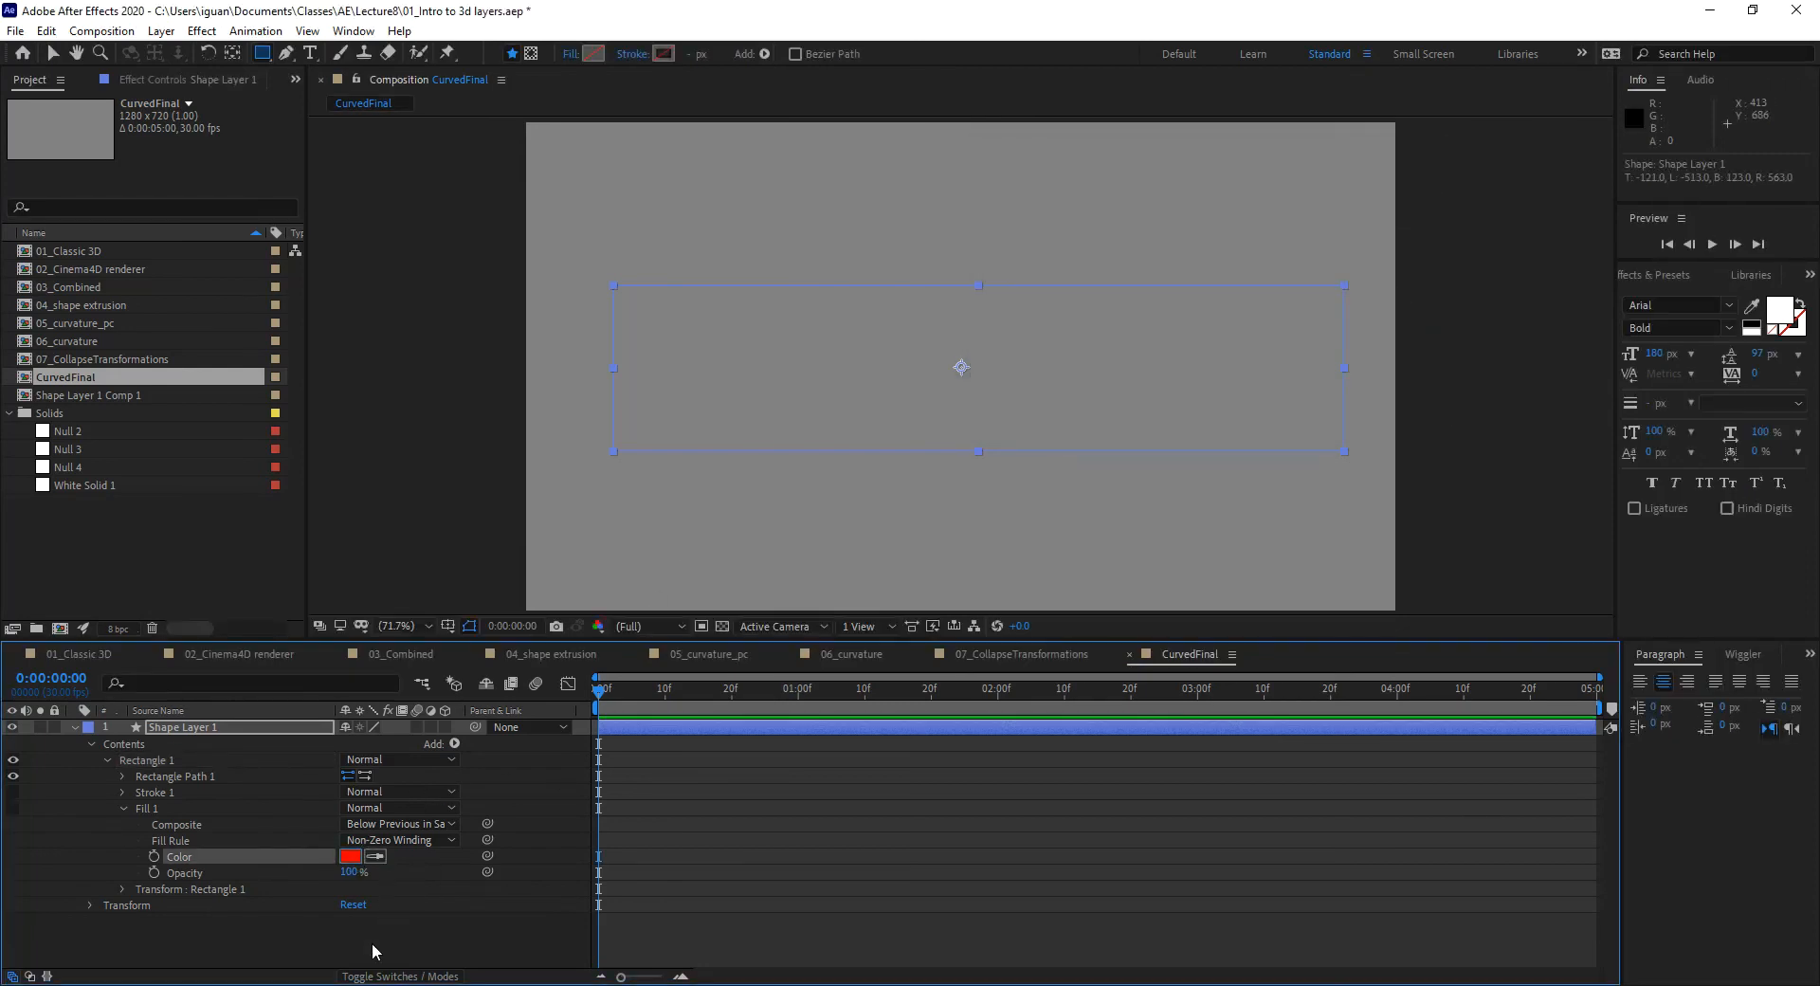
Step: Collapse Shape Layer 1's groups and return to the Selection tool
{"action": "left_click", "coordinate": [381, 899]}
{"action": "left_click", "coordinate": [106, 758]}
{"action": "left_click", "coordinate": [92, 743]}
{"action": "left_click", "coordinate": [201, 727]}
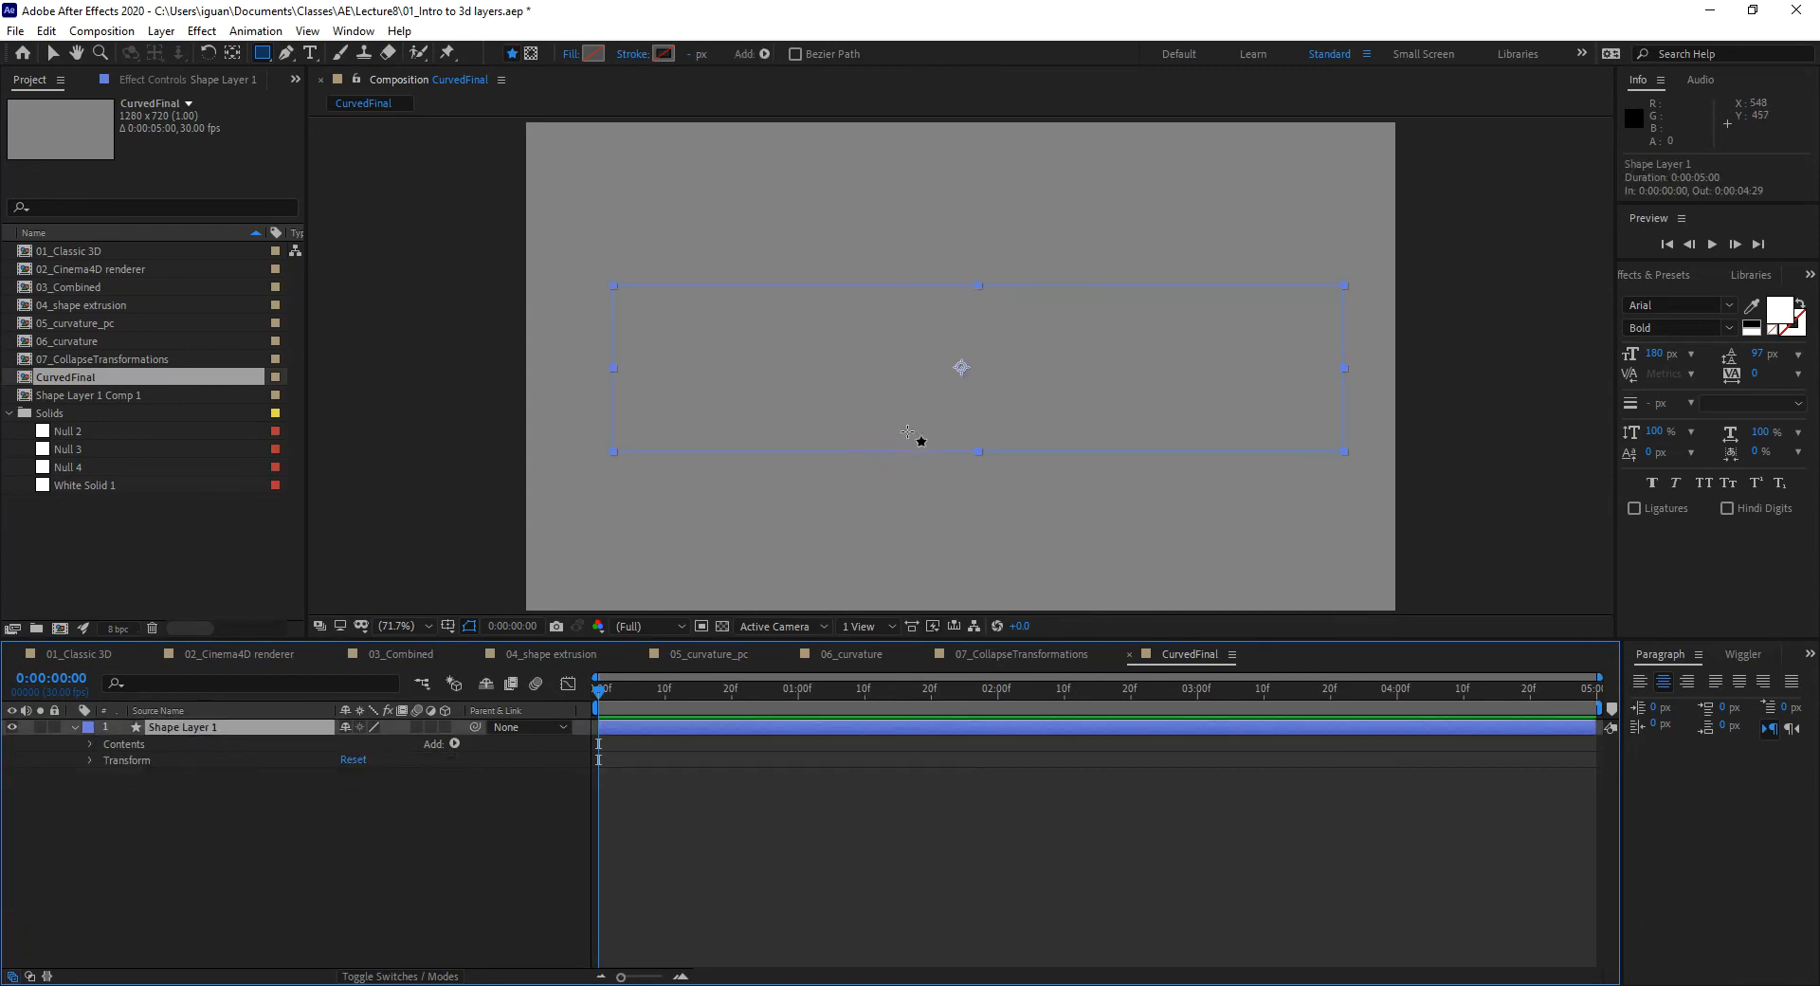
{"action": "left_click", "coordinate": [52, 53]}
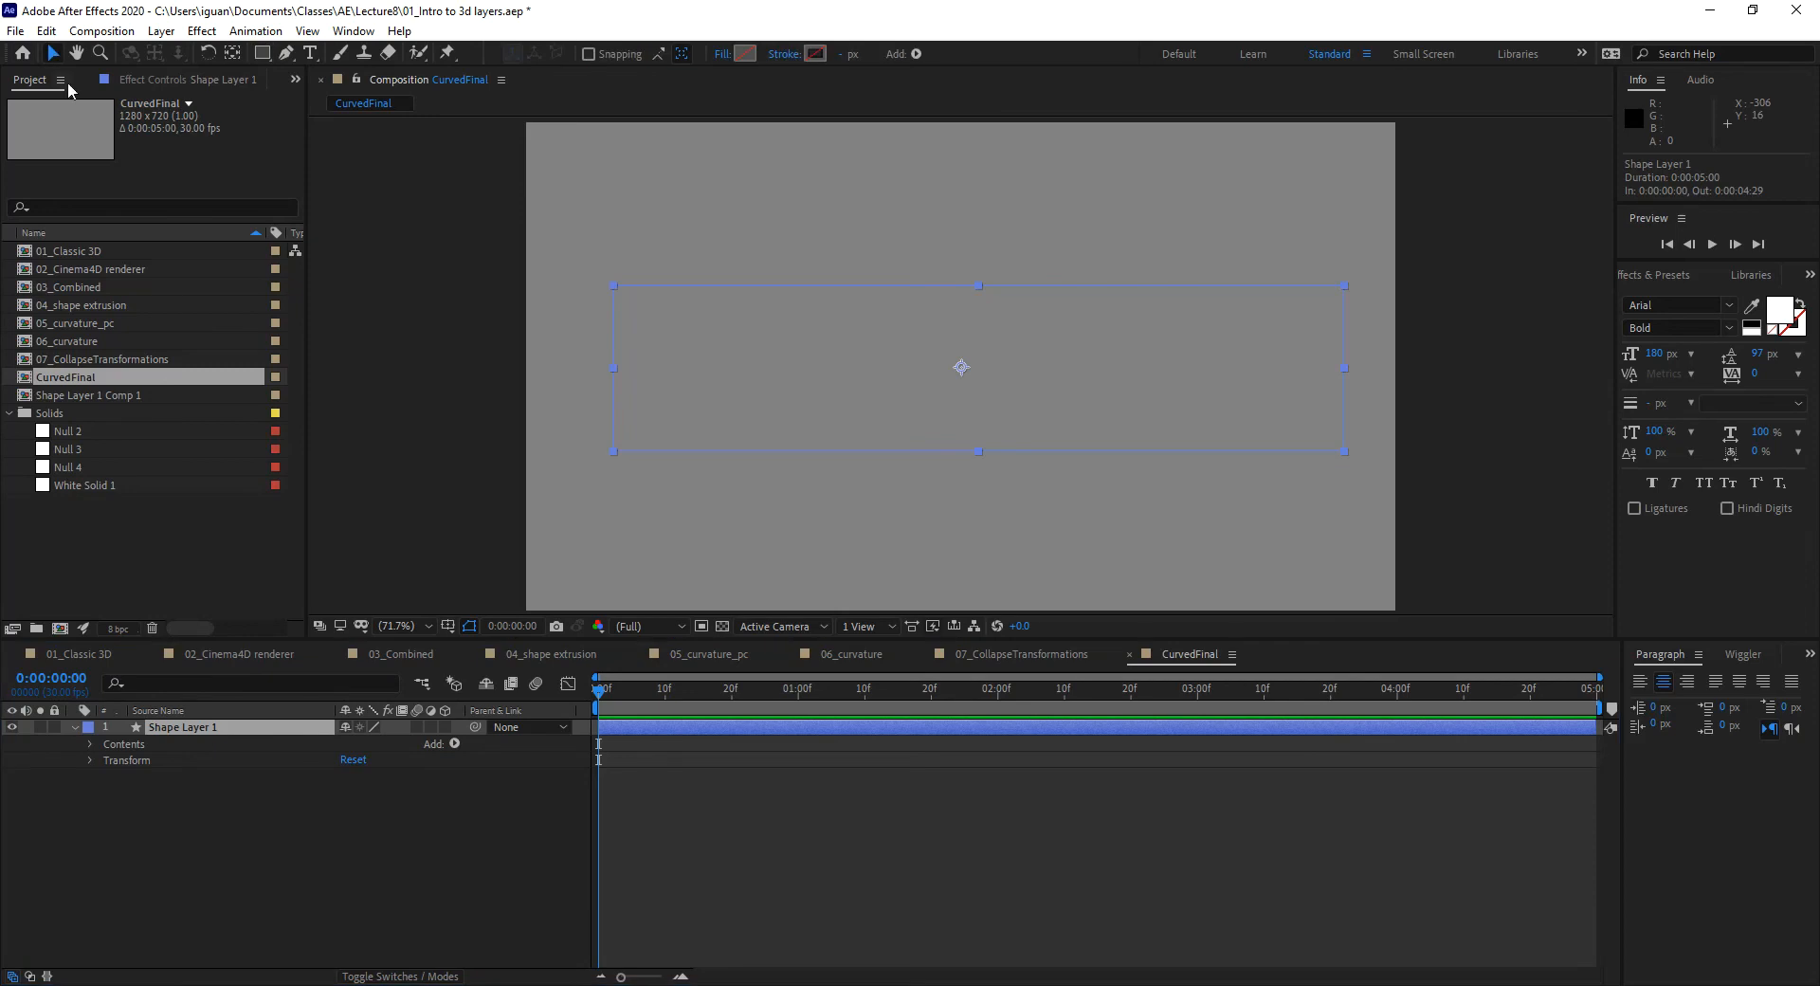
{"action": "left_click", "coordinate": [366, 817]}
Step: Make Shape Layer 1 a 3D layer and turn on its Fill 1 visibility
{"action": "left_click", "coordinate": [887, 354]}
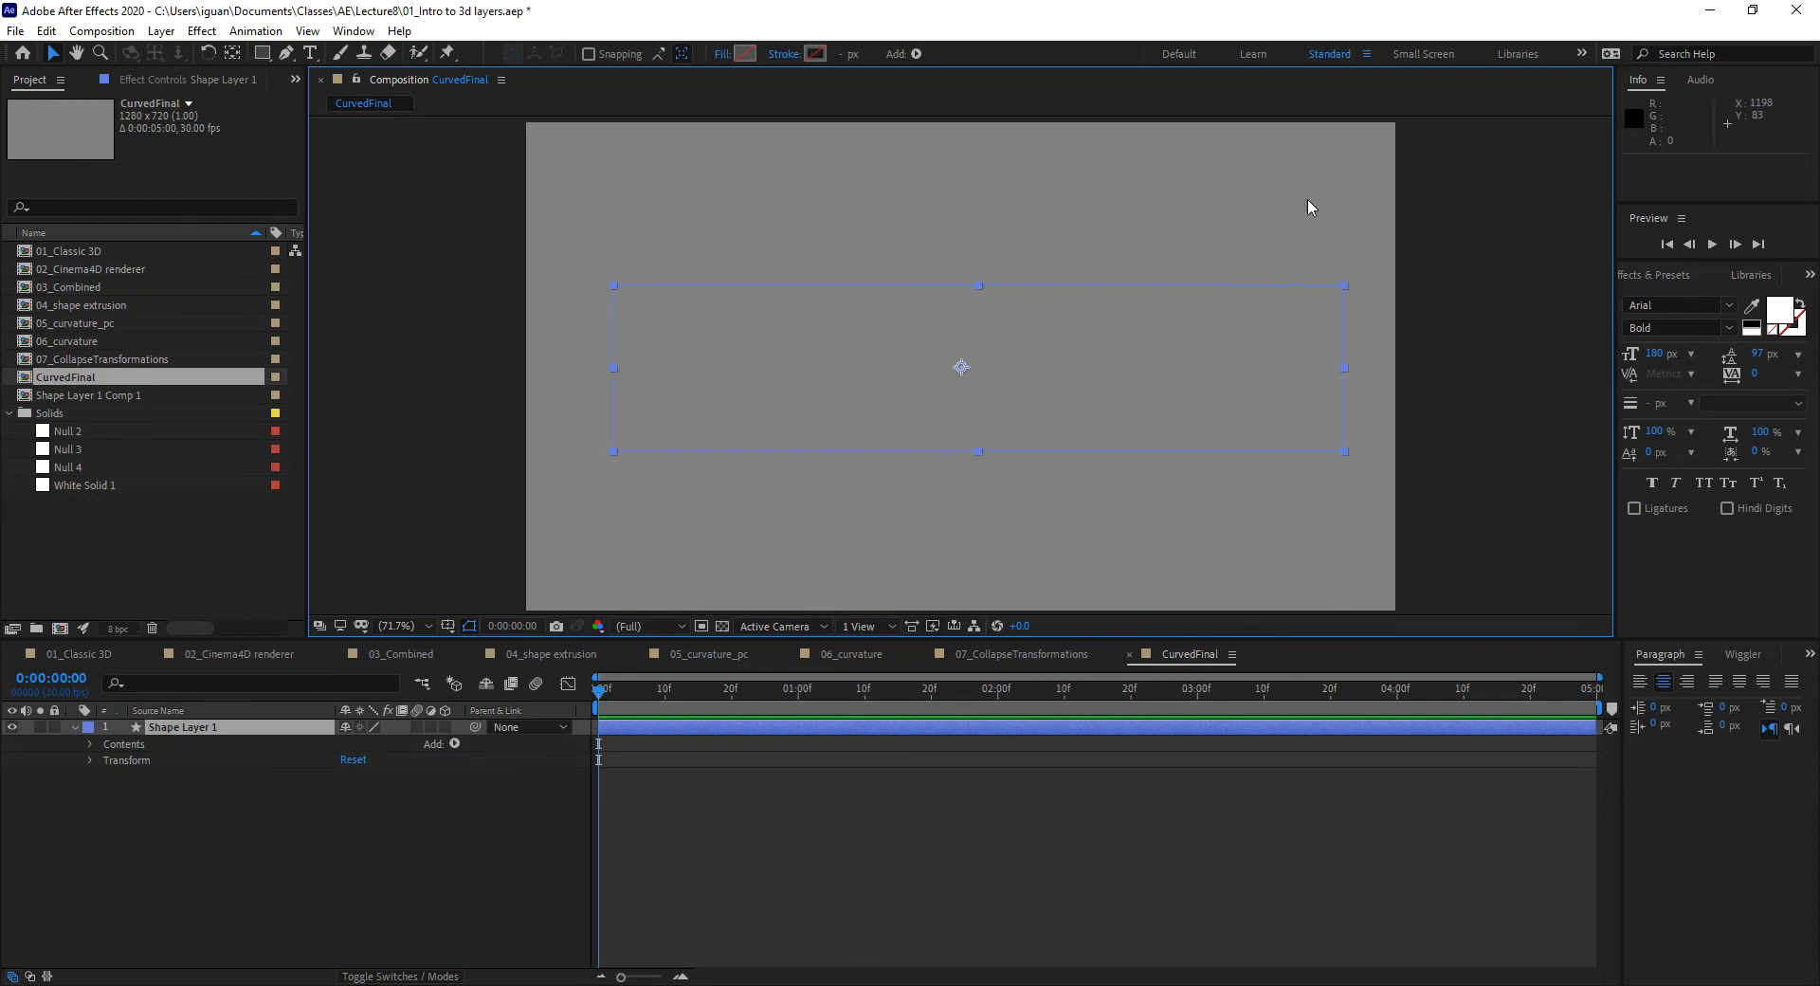
{"action": "left_click", "coordinate": [445, 727]}
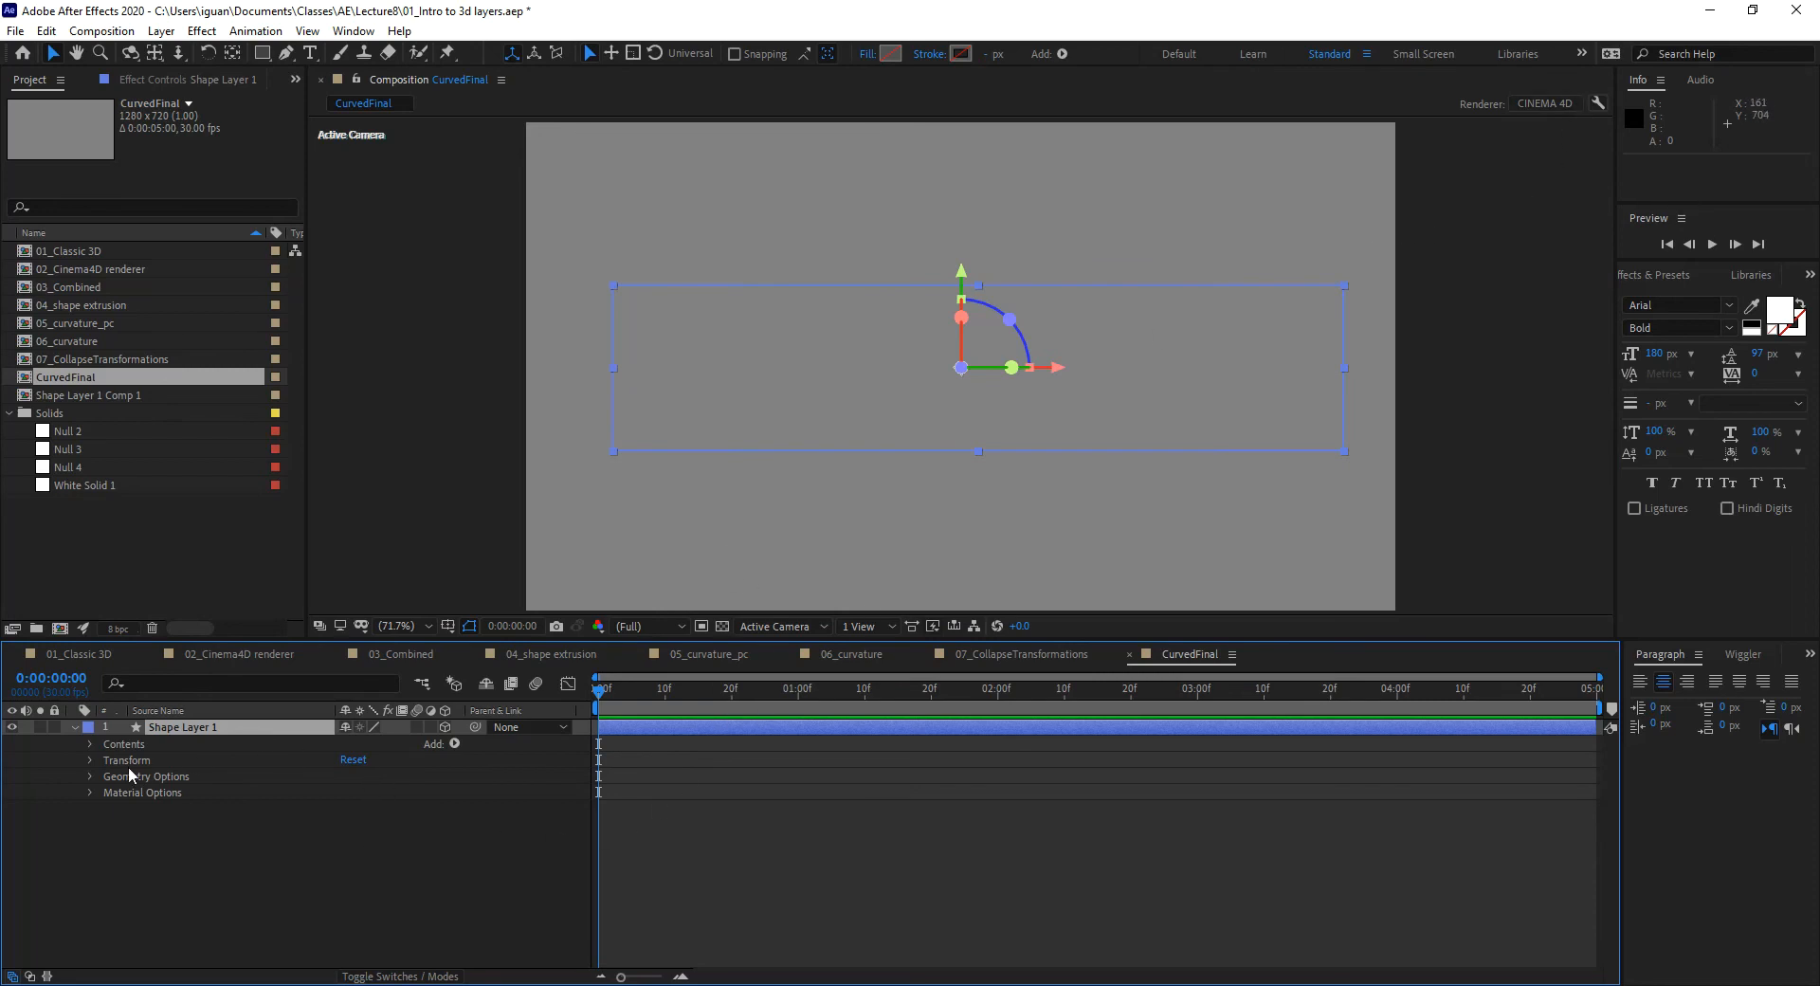
{"action": "left_click", "coordinate": [89, 744]}
{"action": "left_click", "coordinate": [107, 759]}
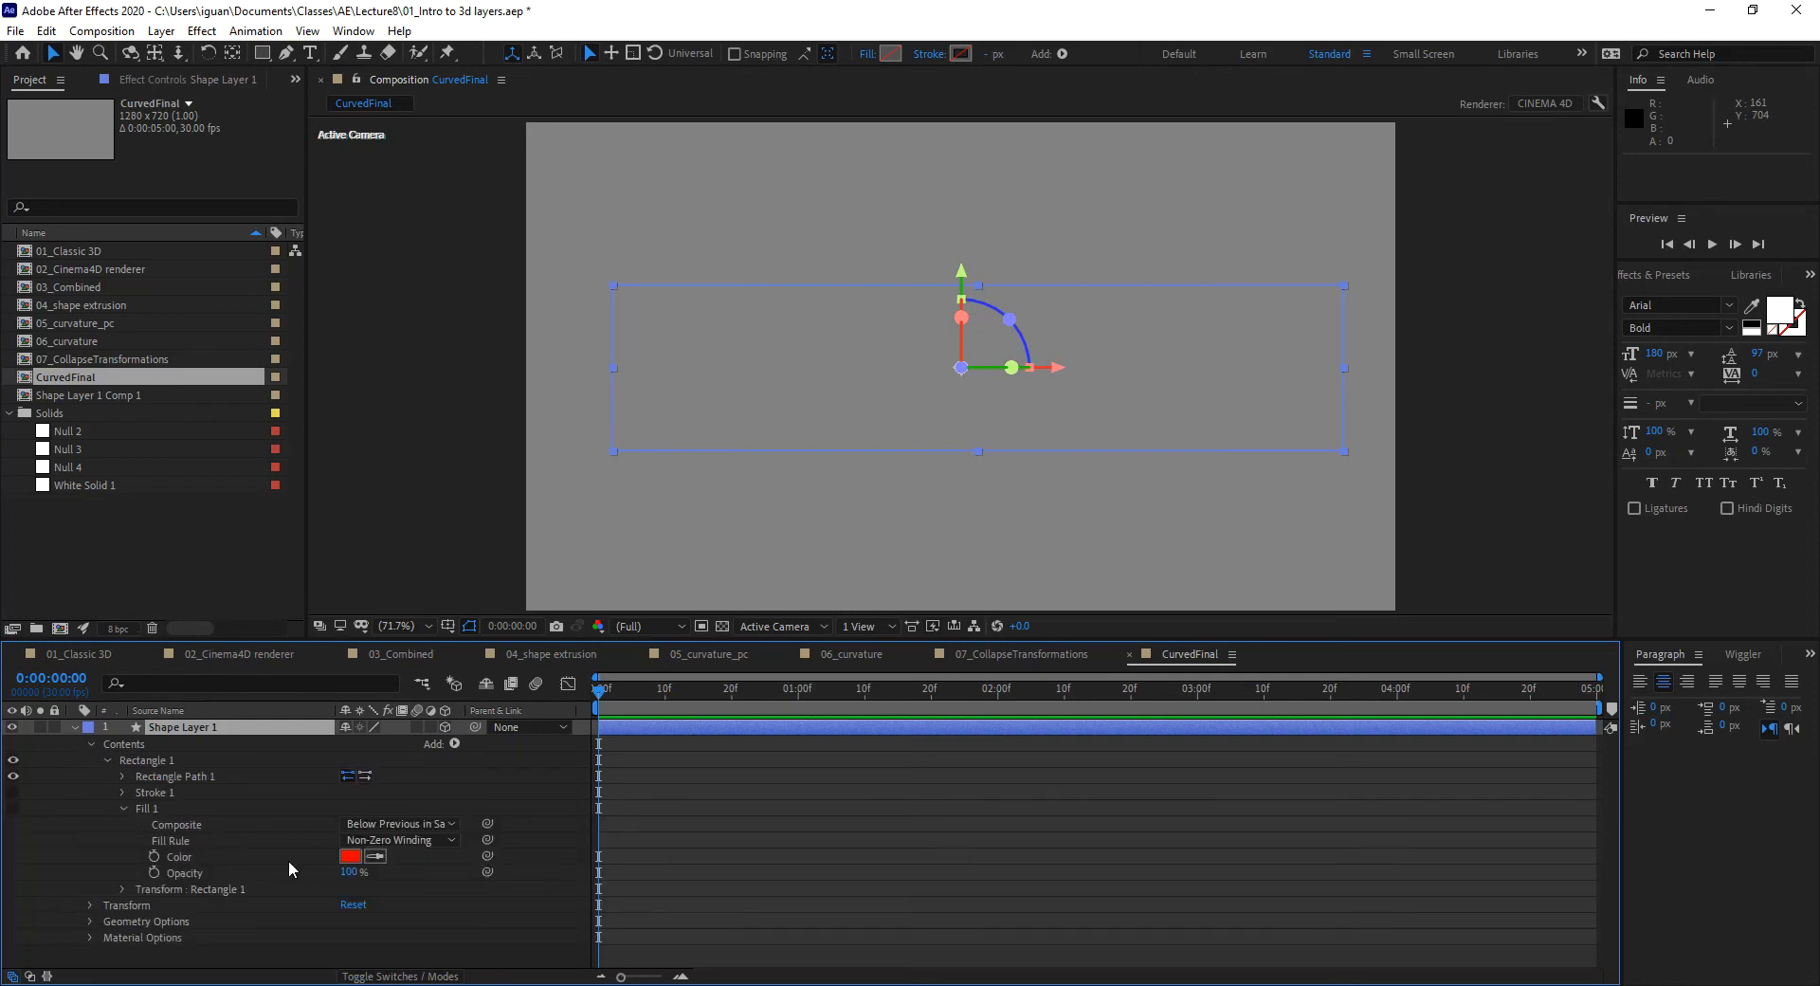
{"action": "left_click", "coordinate": [123, 808]}
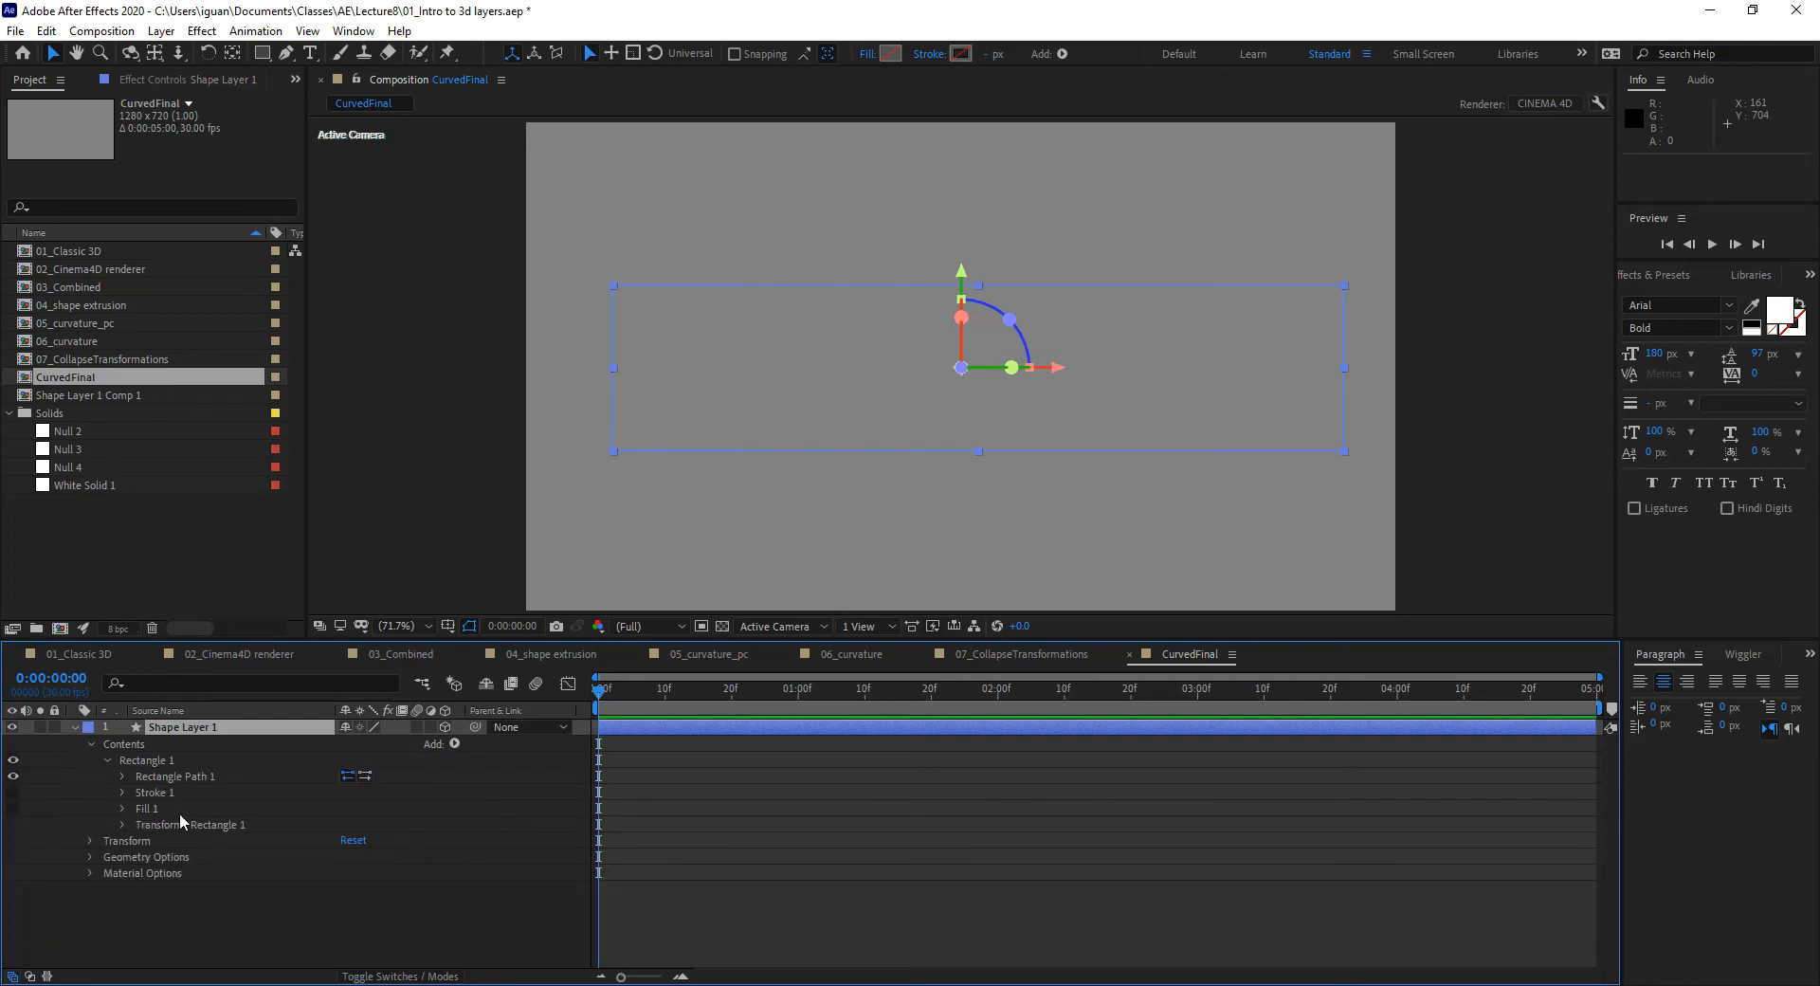
{"action": "left_click", "coordinate": [13, 804]}
{"action": "left_click", "coordinate": [11, 811]}
Step: Collapse the shape layer and add Camera 1 to CurvedFinal
{"action": "left_click", "coordinate": [77, 723]}
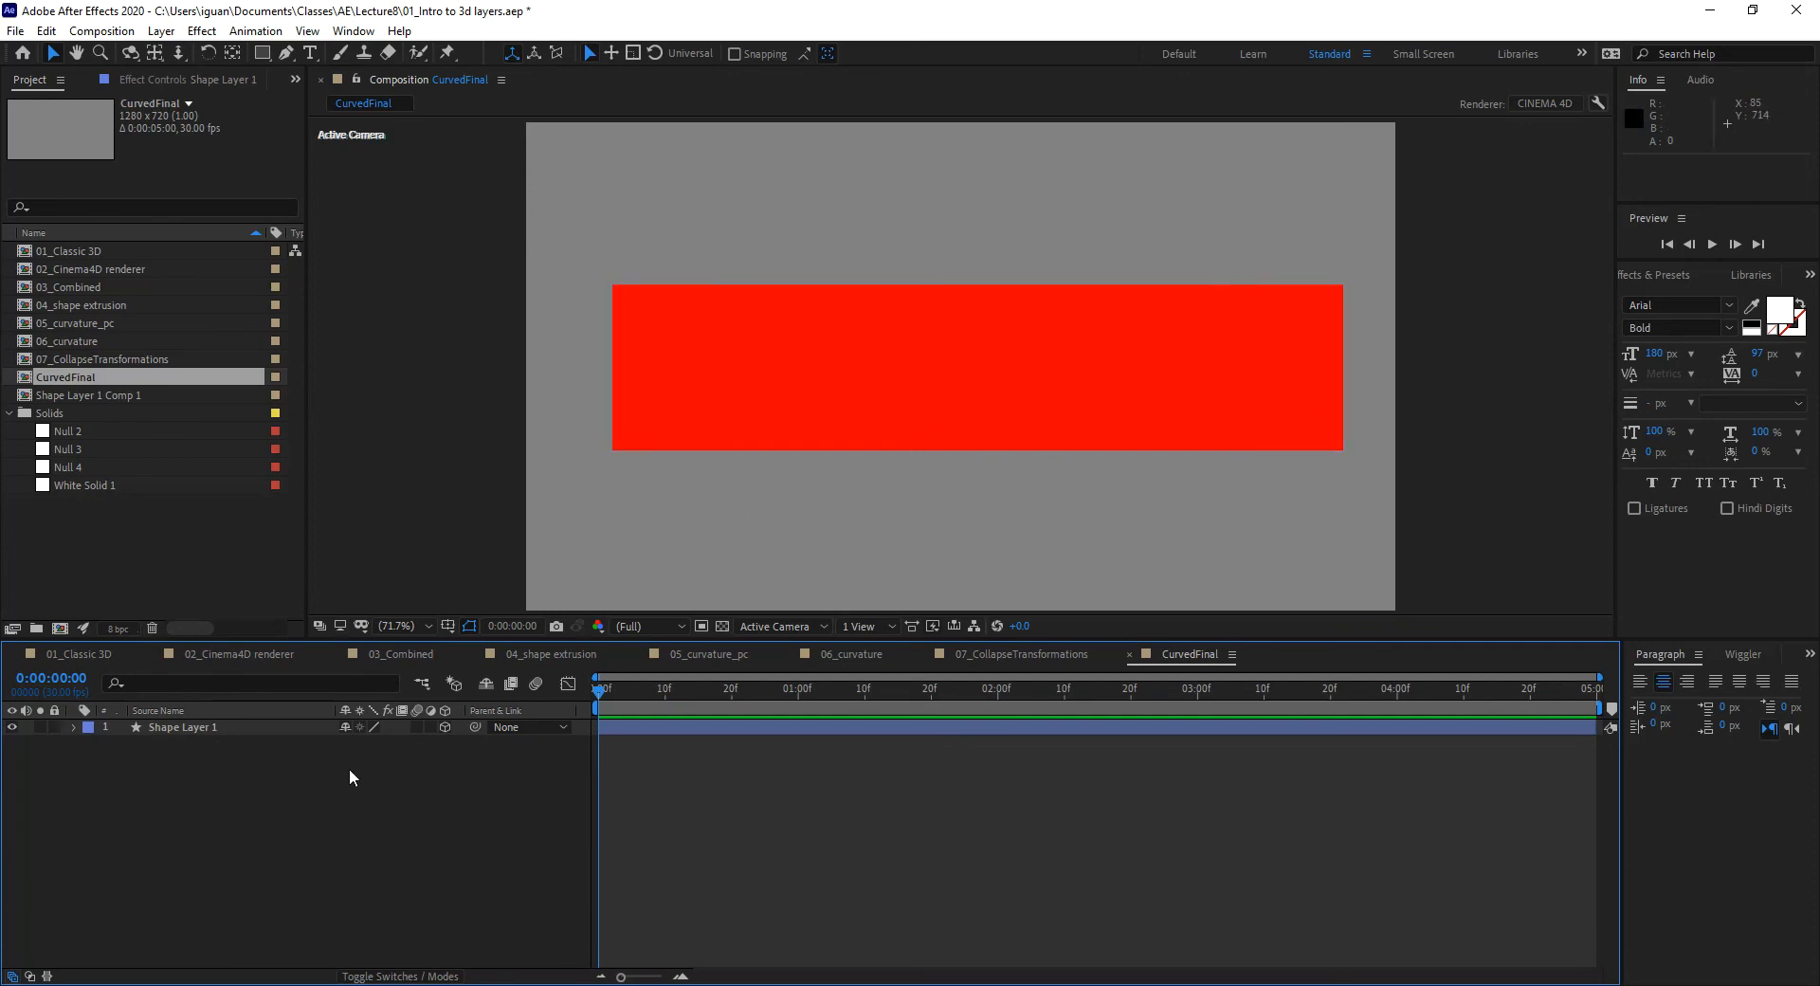
{"action": "key", "text": "ctrl+alt+shift+c"}
{"action": "left_click", "coordinate": [1094, 625]}
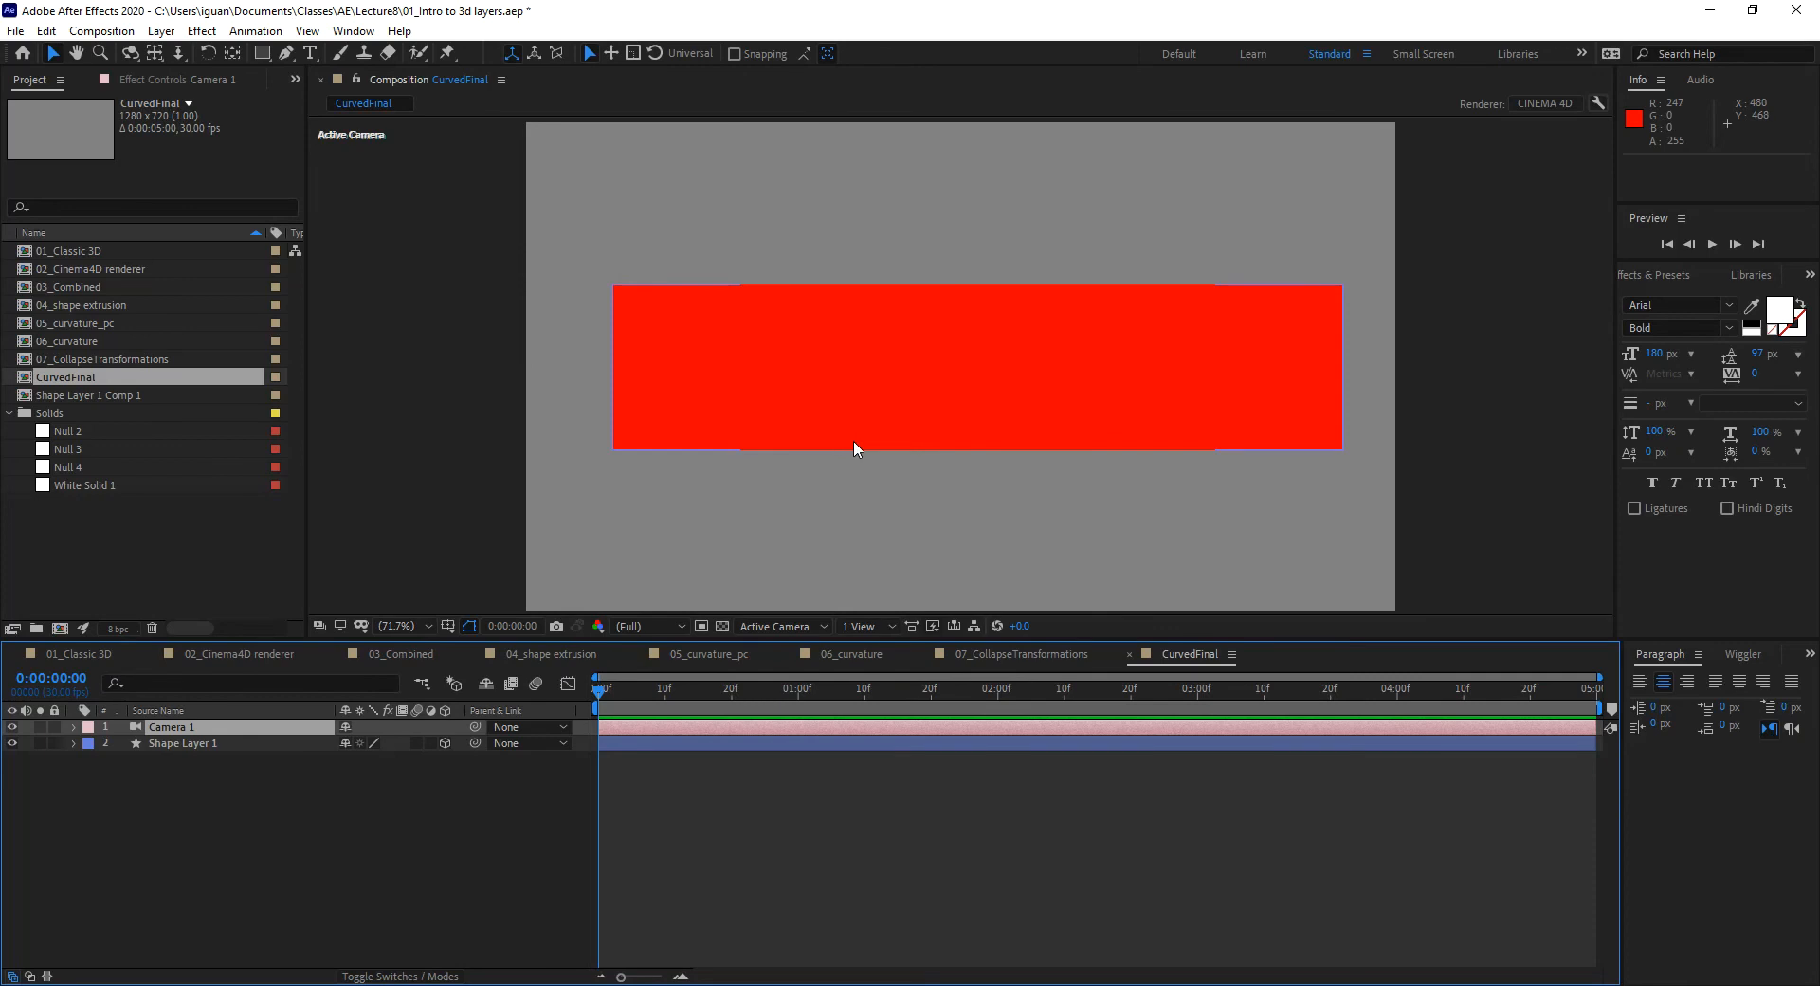
Step: Orbit and dolly Camera 1 to see the rectangle in perspective, then reselect Shape Layer 1
{"action": "key", "text": "c"}
{"action": "left_click_drag", "start_coordinate": [866, 435], "coordinate": [976, 476]}
{"action": "key", "text": "v"}
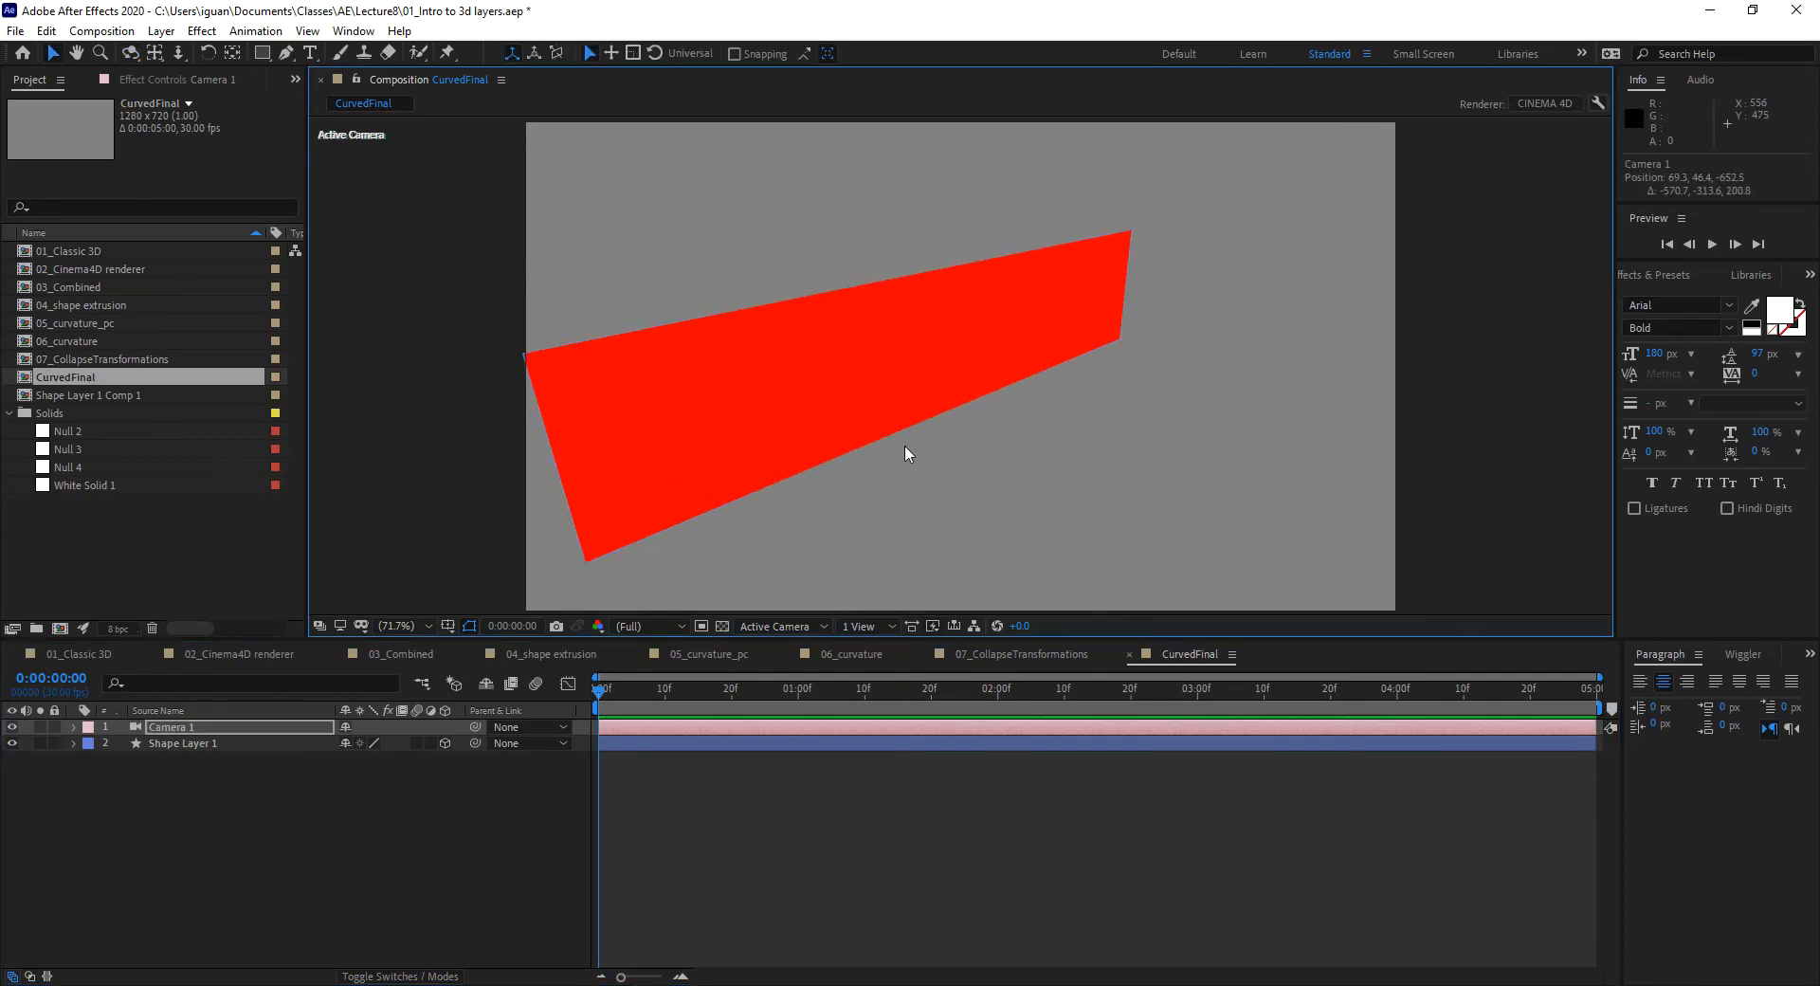
{"action": "key", "text": "c"}
{"action": "key", "text": "c"}
{"action": "key", "text": "c"}
{"action": "left_click_drag", "start_coordinate": [884, 443], "coordinate": [885, 550]}
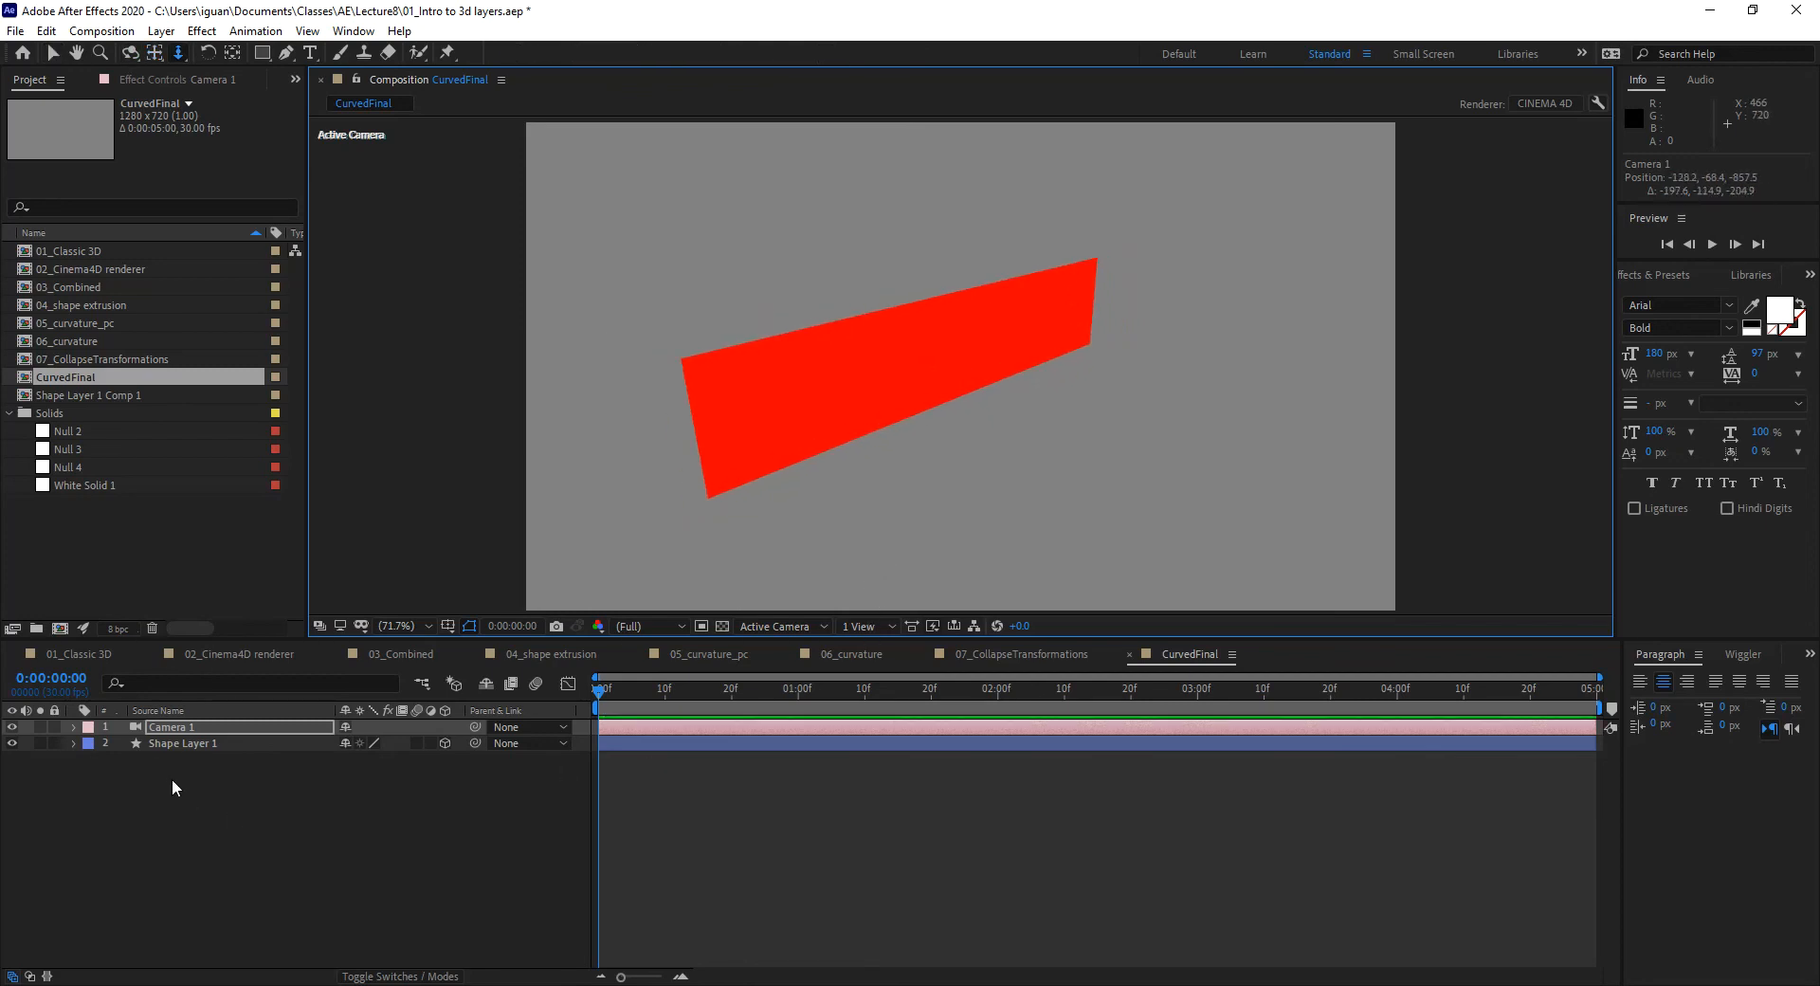
{"action": "left_click", "coordinate": [180, 740]}
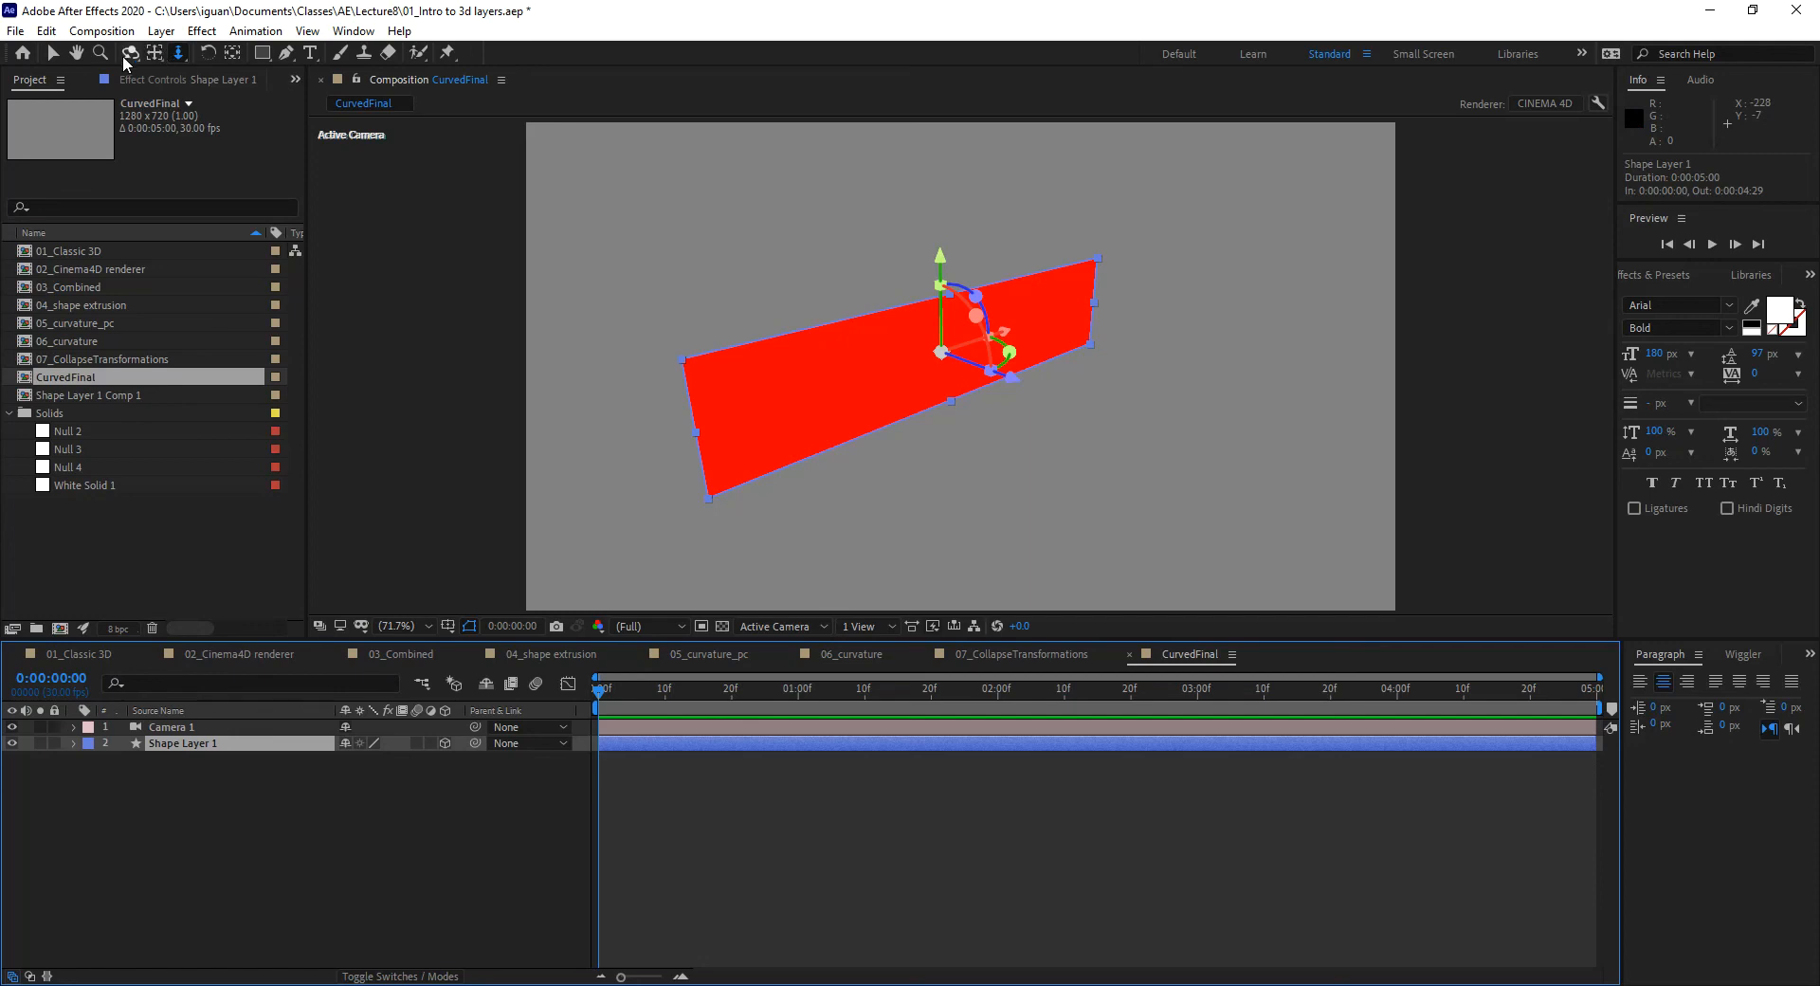
{"action": "left_click", "coordinate": [53, 53]}
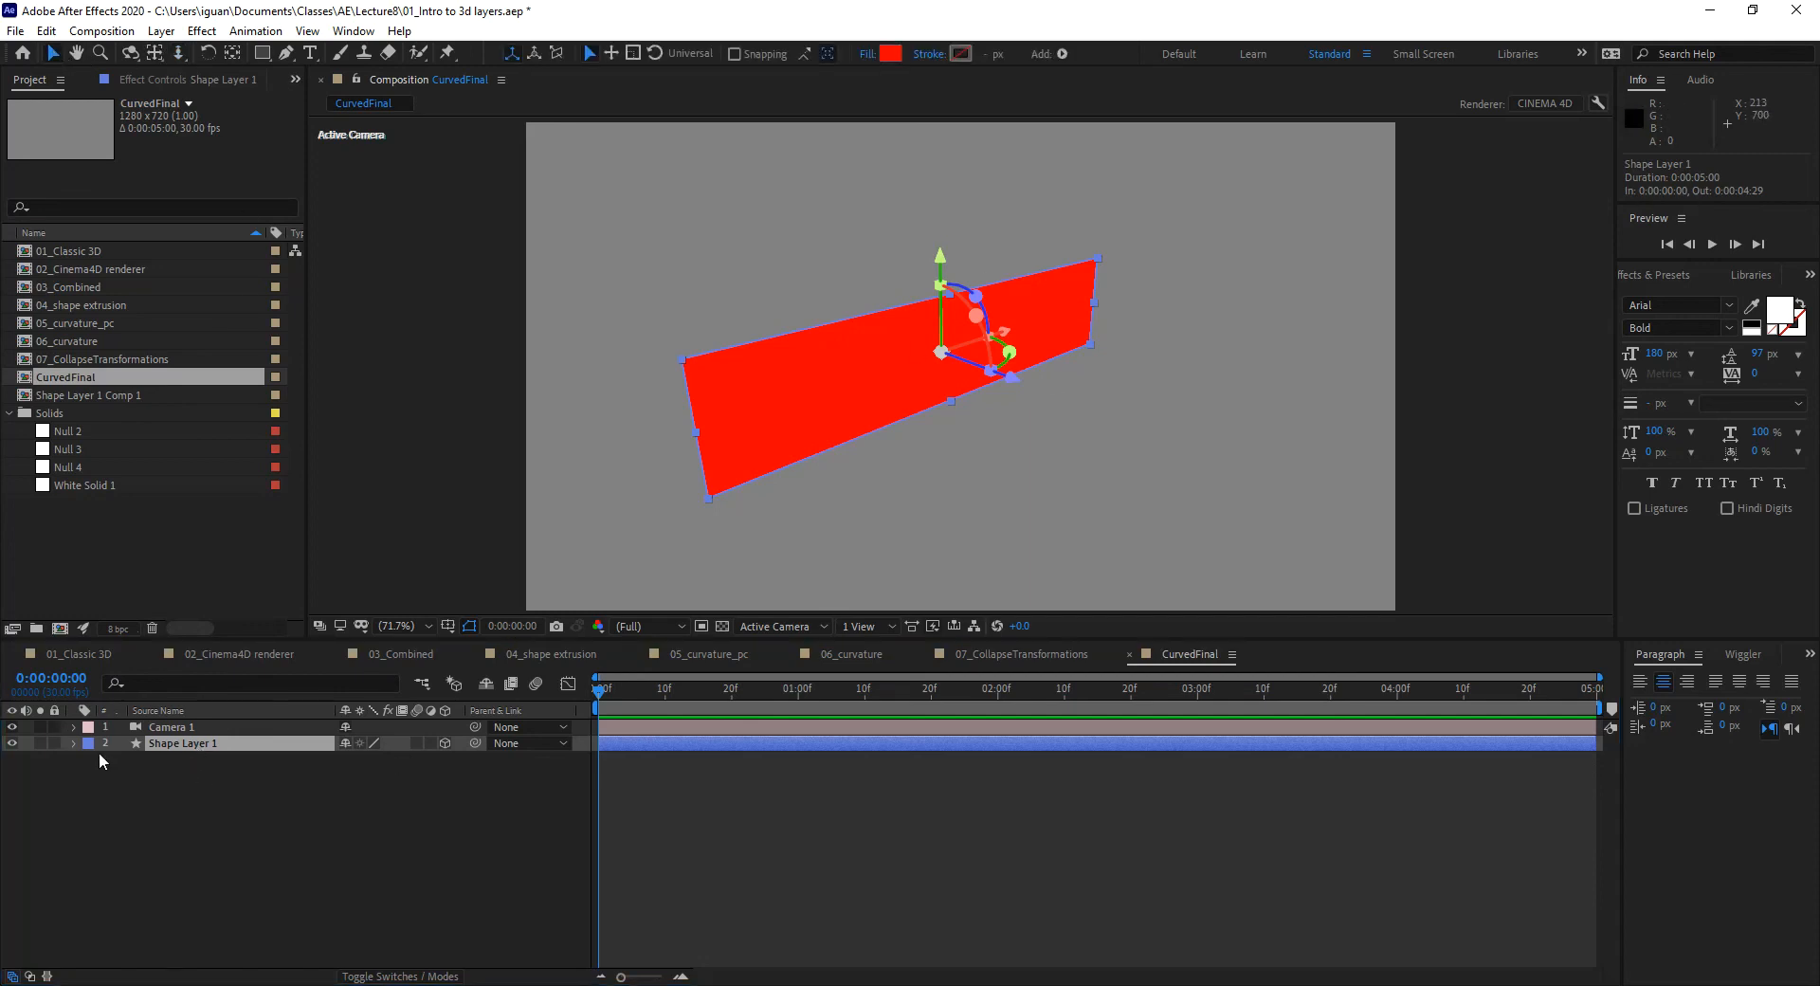
Step: Expand Shape Layer 1 to show its Geometry Options
{"action": "left_click", "coordinate": [74, 743]}
{"action": "left_click", "coordinate": [107, 776]}
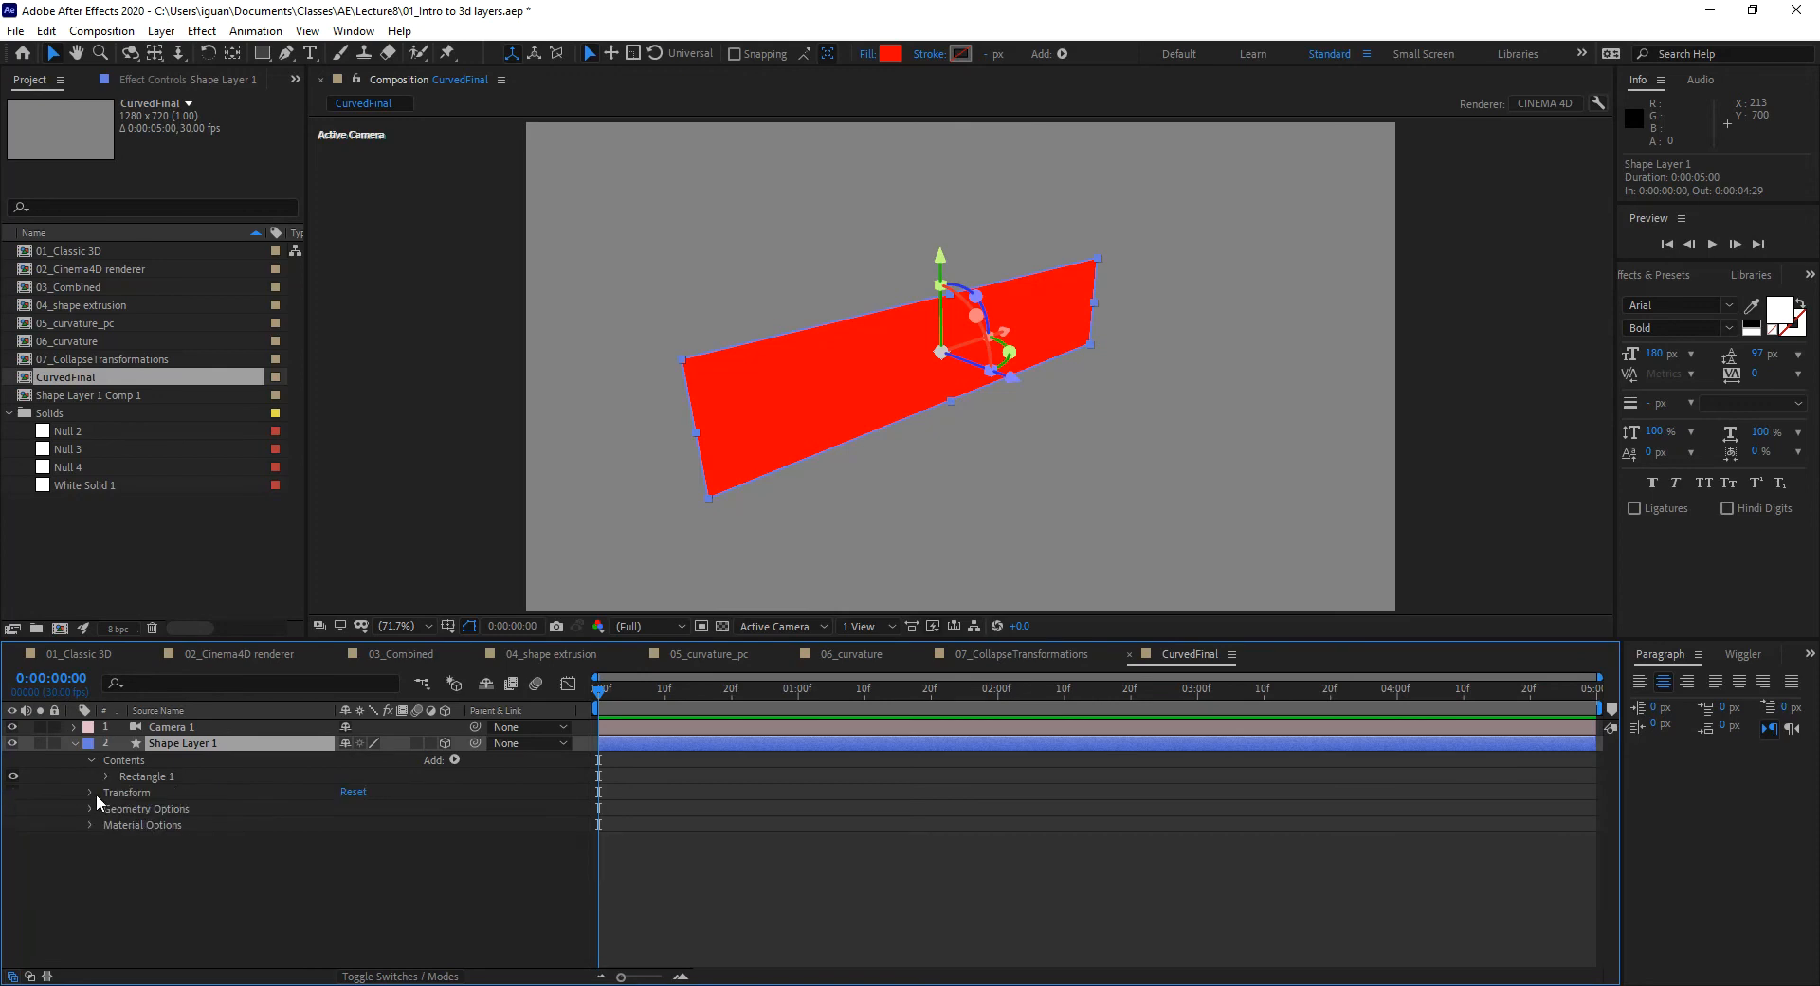
{"action": "left_click", "coordinate": [90, 807]}
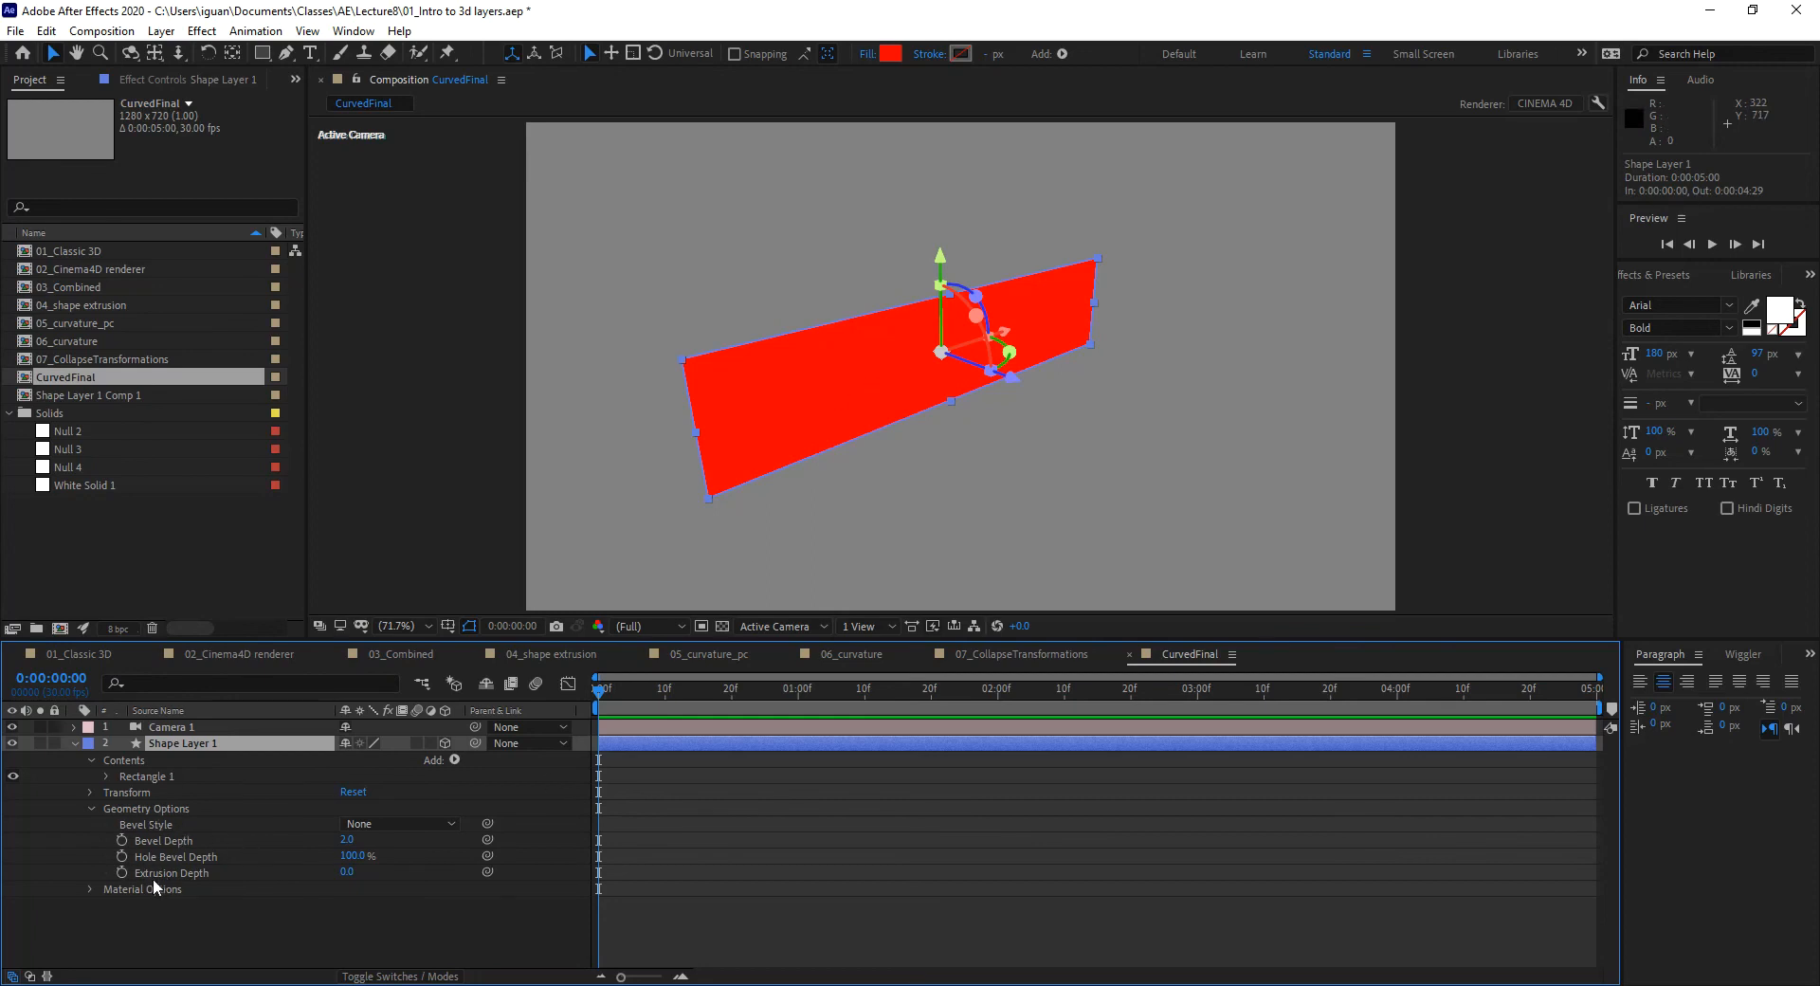
Step: Pre-compose Shape Layer 1 into a new composition named 'CurvedShape'
{"action": "left_click", "coordinate": [73, 743]}
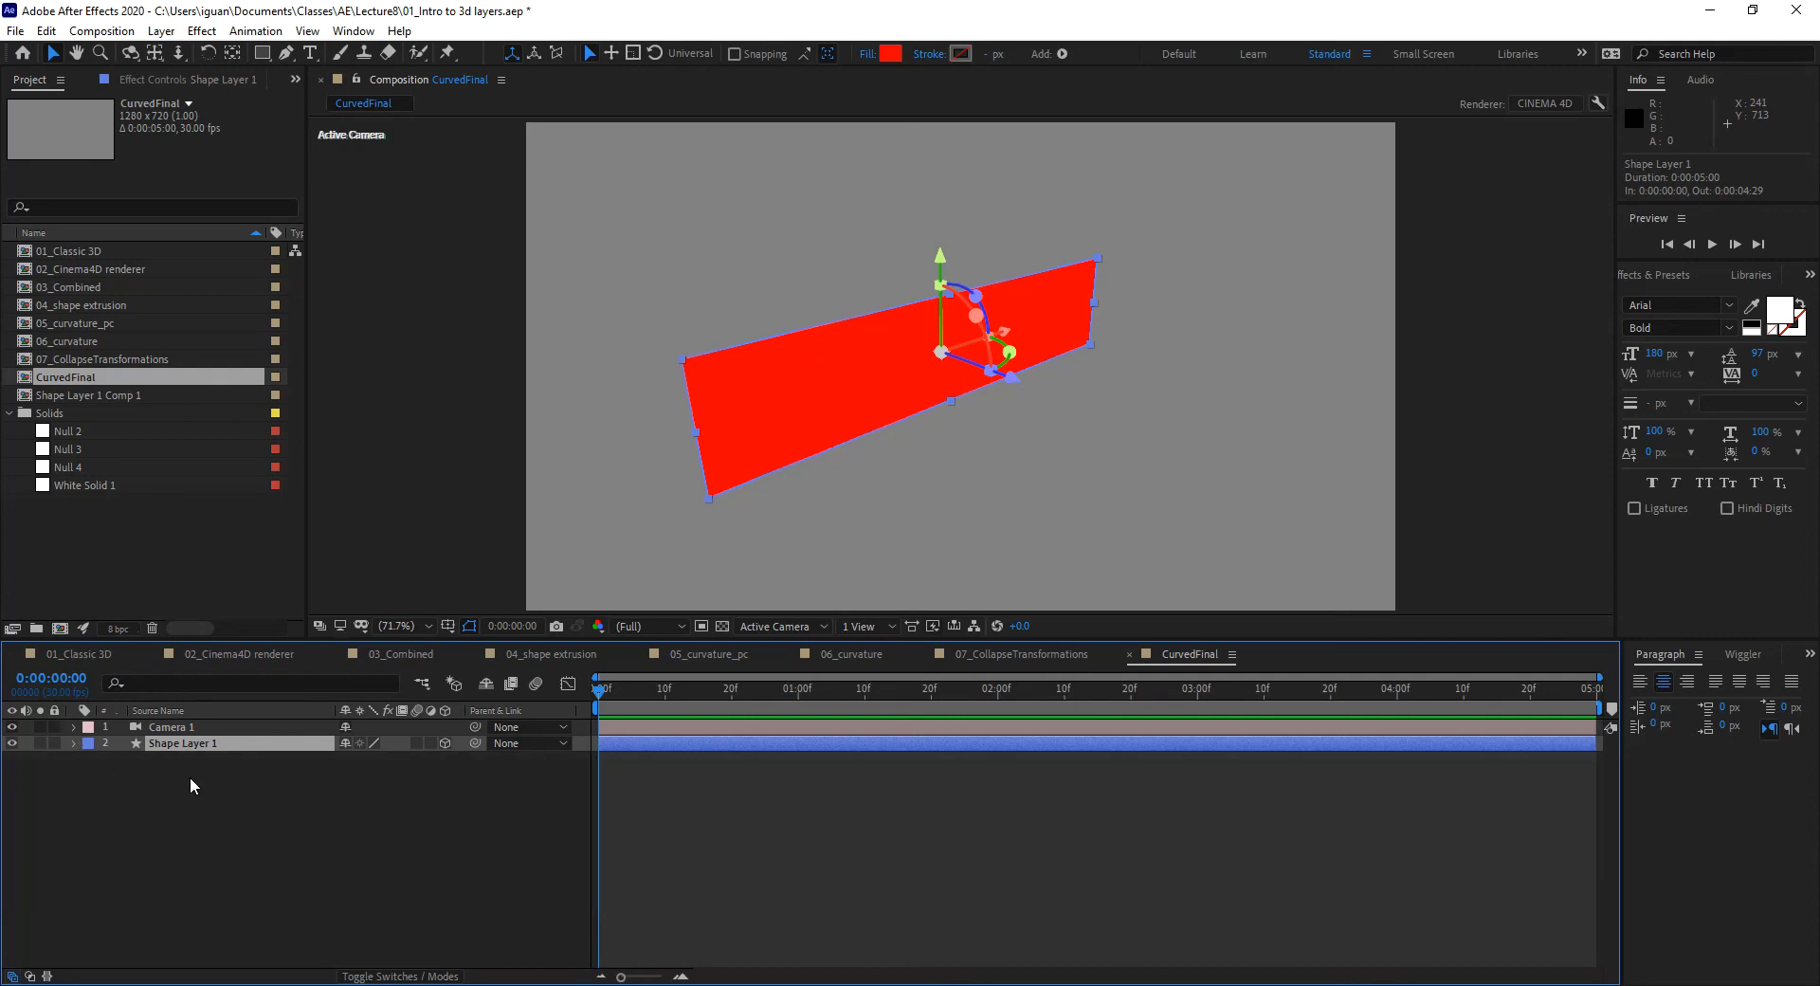
{"action": "key", "text": "ctrl+shift+c"}
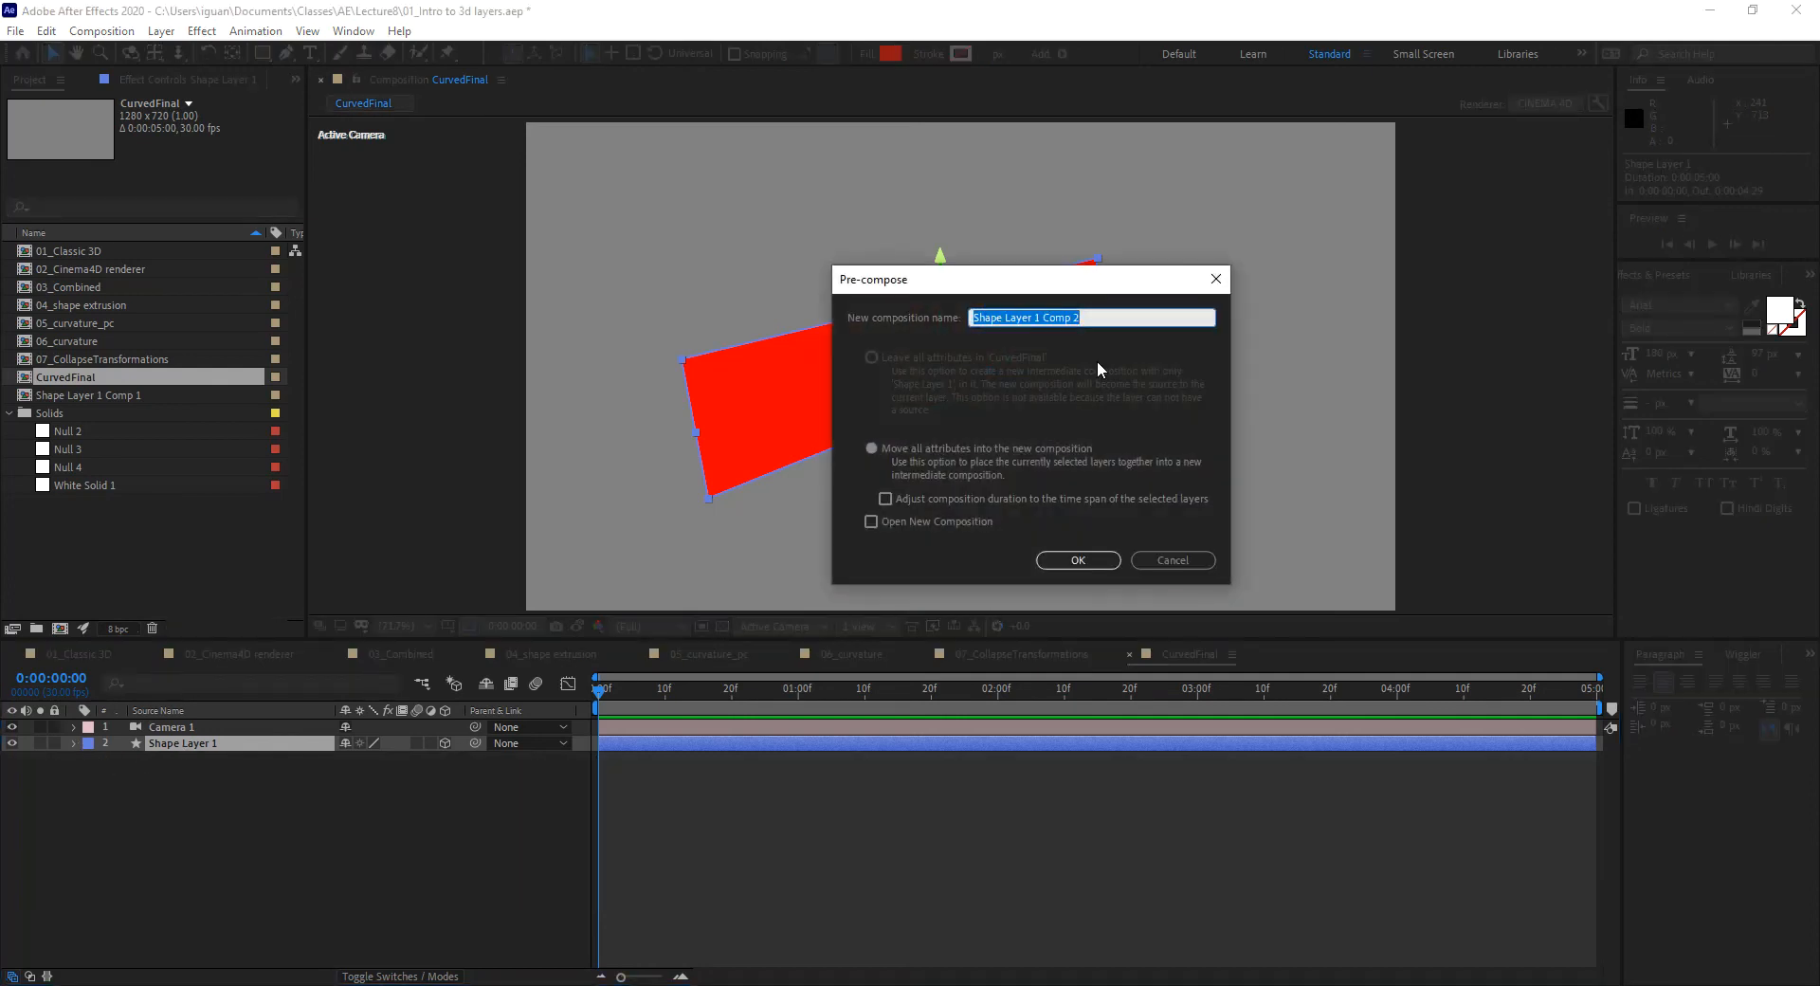
{"action": "type", "text": "Cur"}
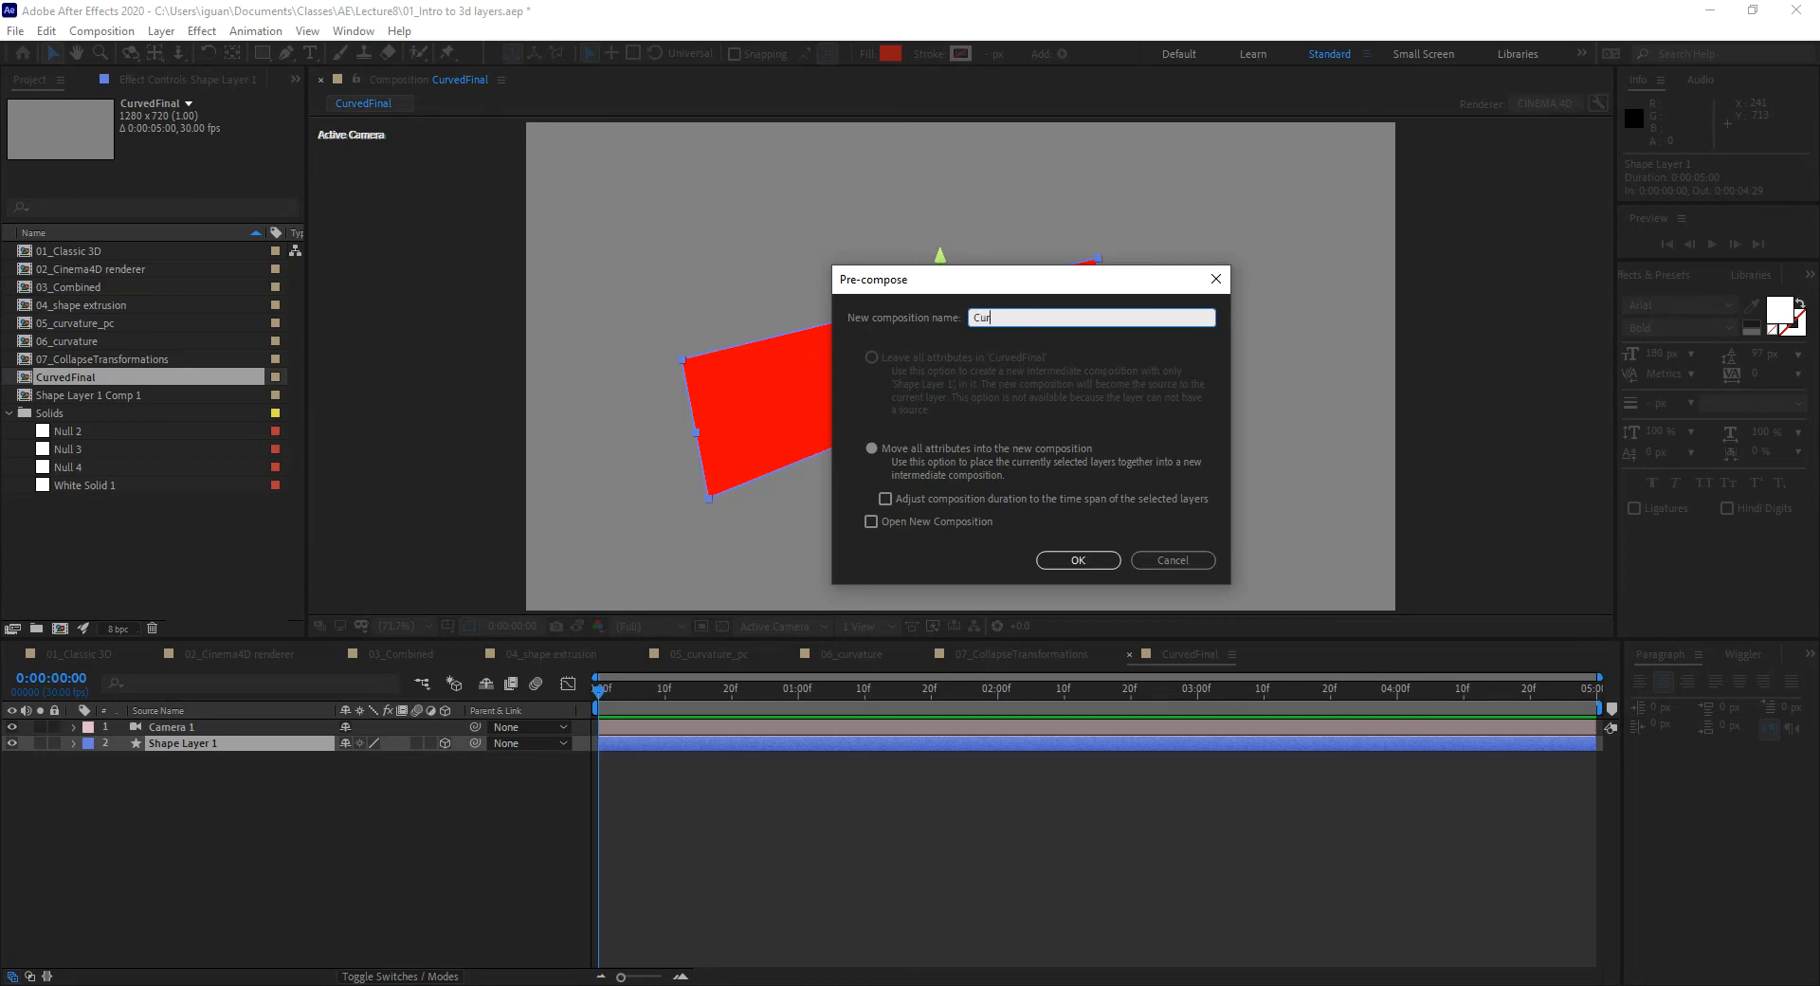
{"action": "type", "text": "vedShape"}
{"action": "left_click", "coordinate": [1091, 565]}
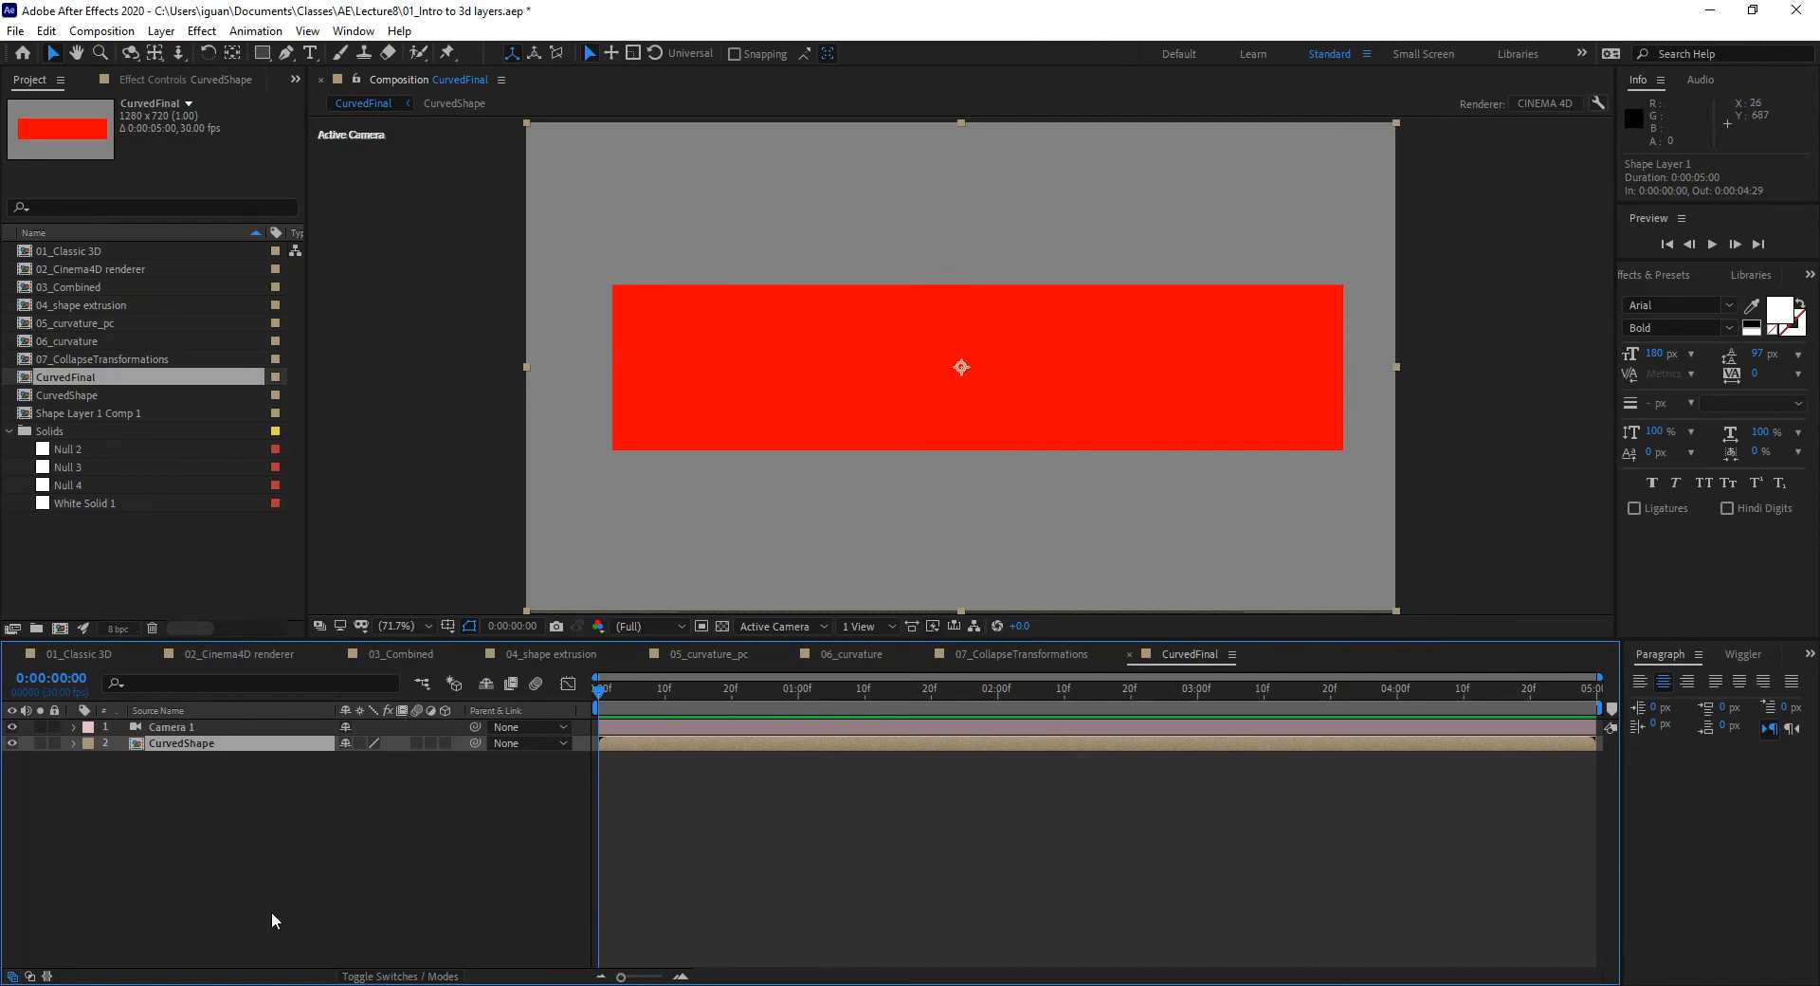
Step: Make the CurvedShape layer 3D and reveal its Geometry Options
{"action": "left_click", "coordinate": [446, 742]}
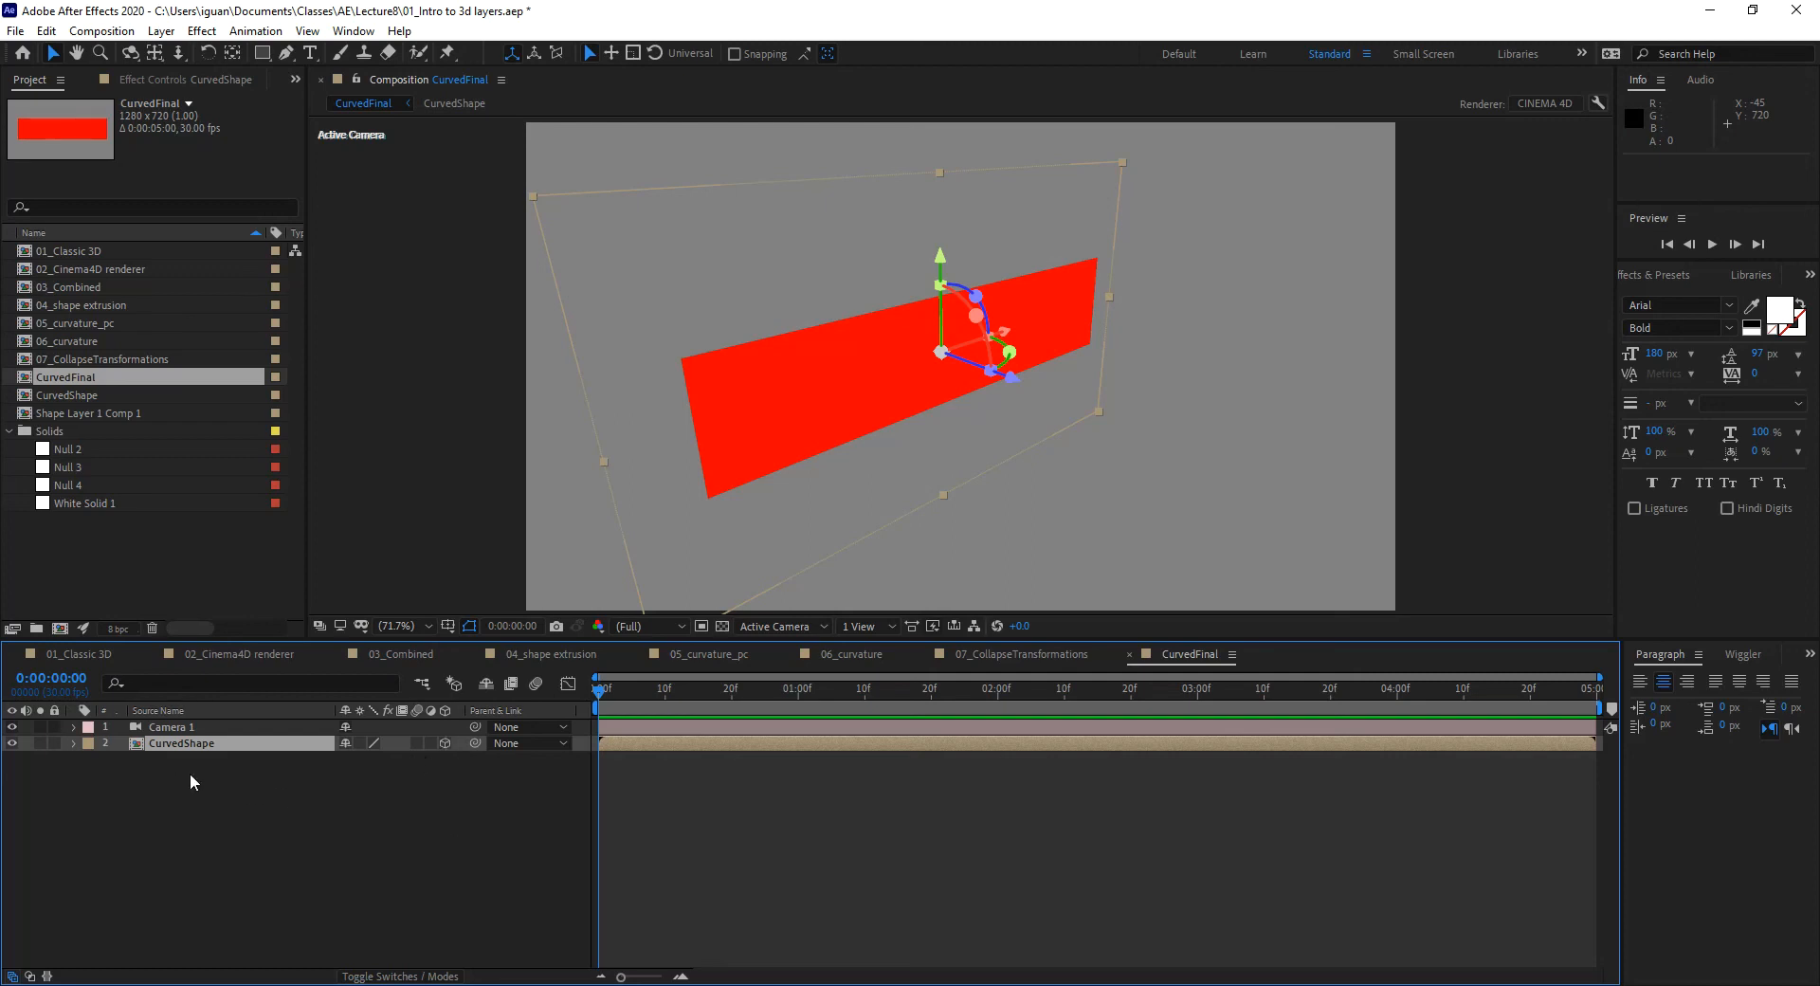
{"action": "left_click", "coordinate": [73, 743]}
{"action": "left_click", "coordinate": [90, 775]}
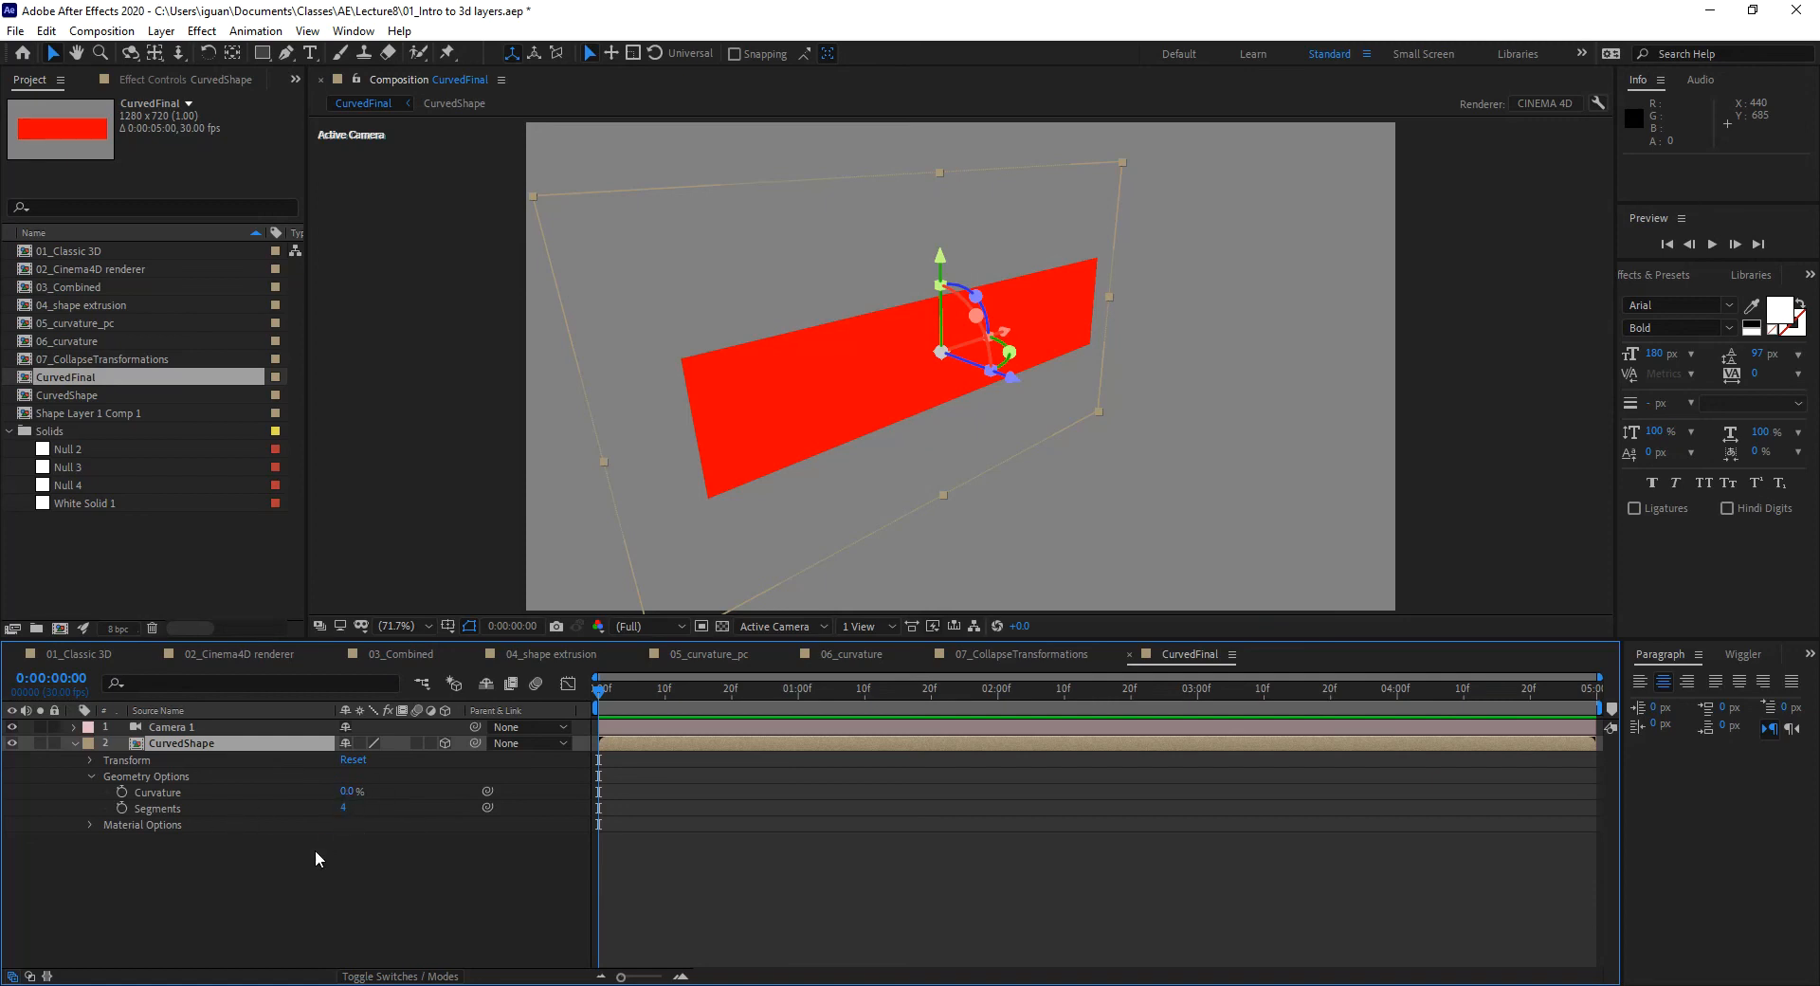
Step: Set Segments to 64 and Curvature to 100%, then orbit the camera around the band
{"action": "left_click", "coordinate": [343, 808]}
{"action": "type", "text": "6"}
{"action": "key", "text": "Return"}
{"action": "left_click", "coordinate": [346, 791]}
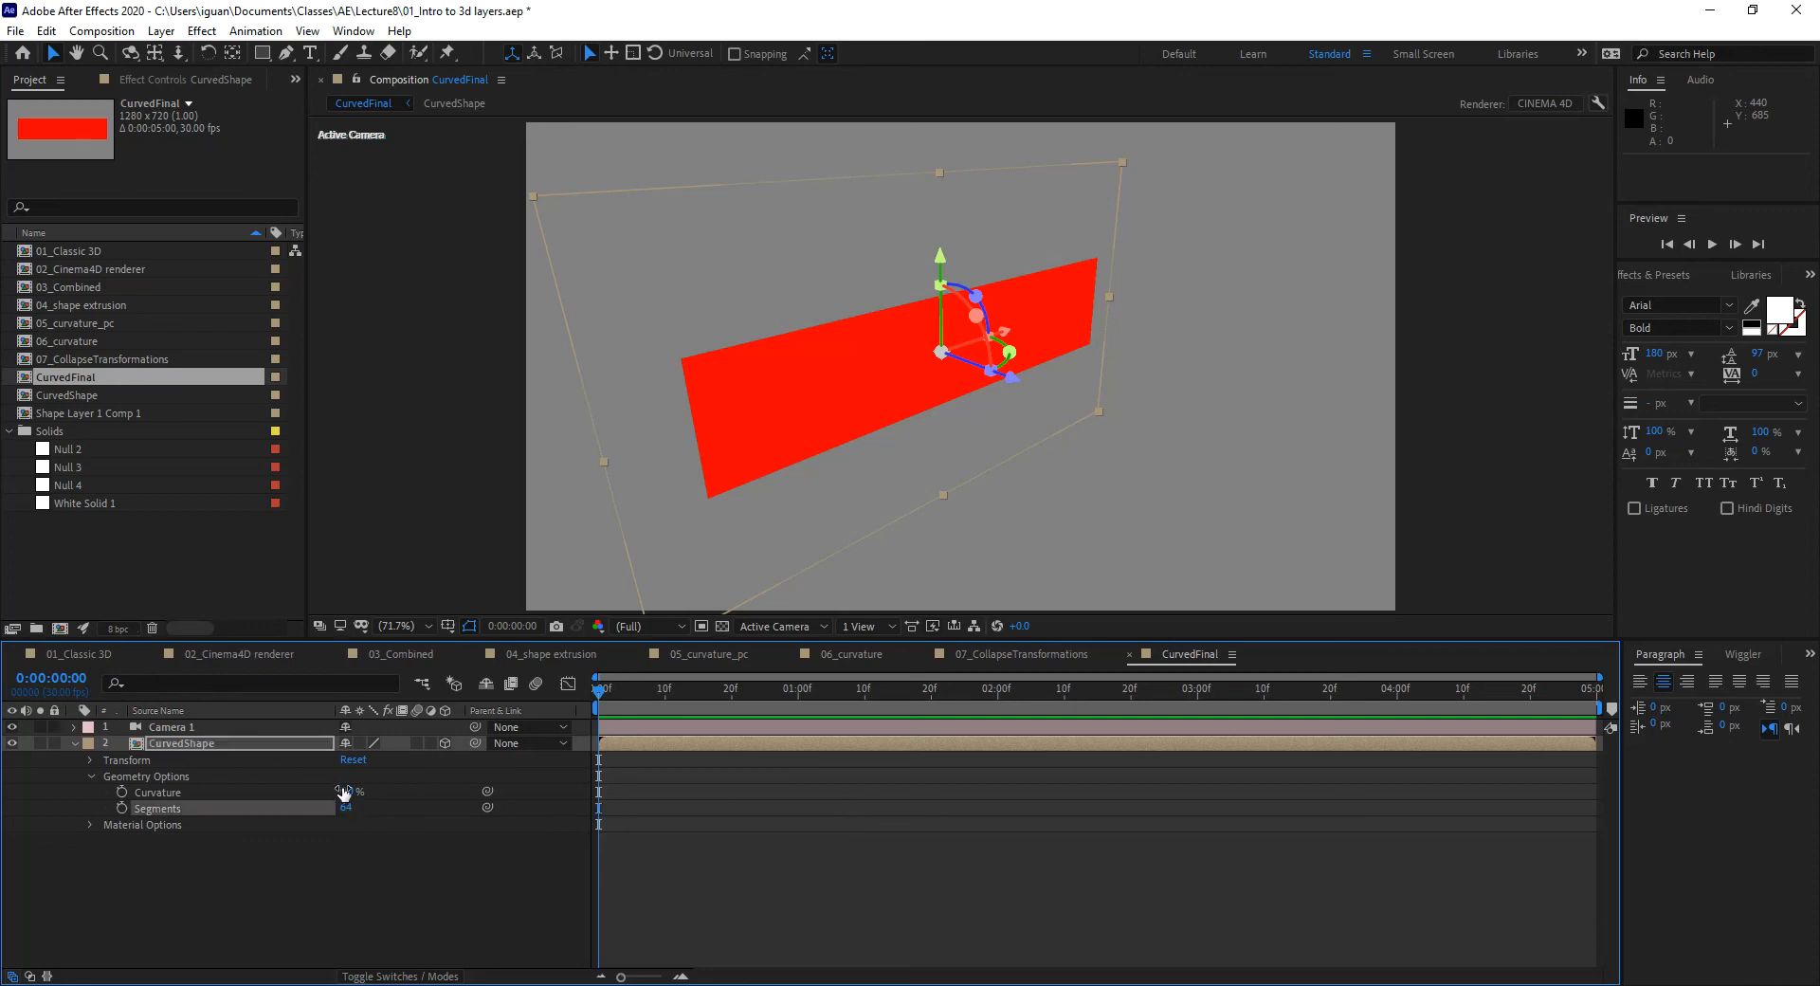
{"action": "type", "text": "100"}
{"action": "key", "text": "Return"}
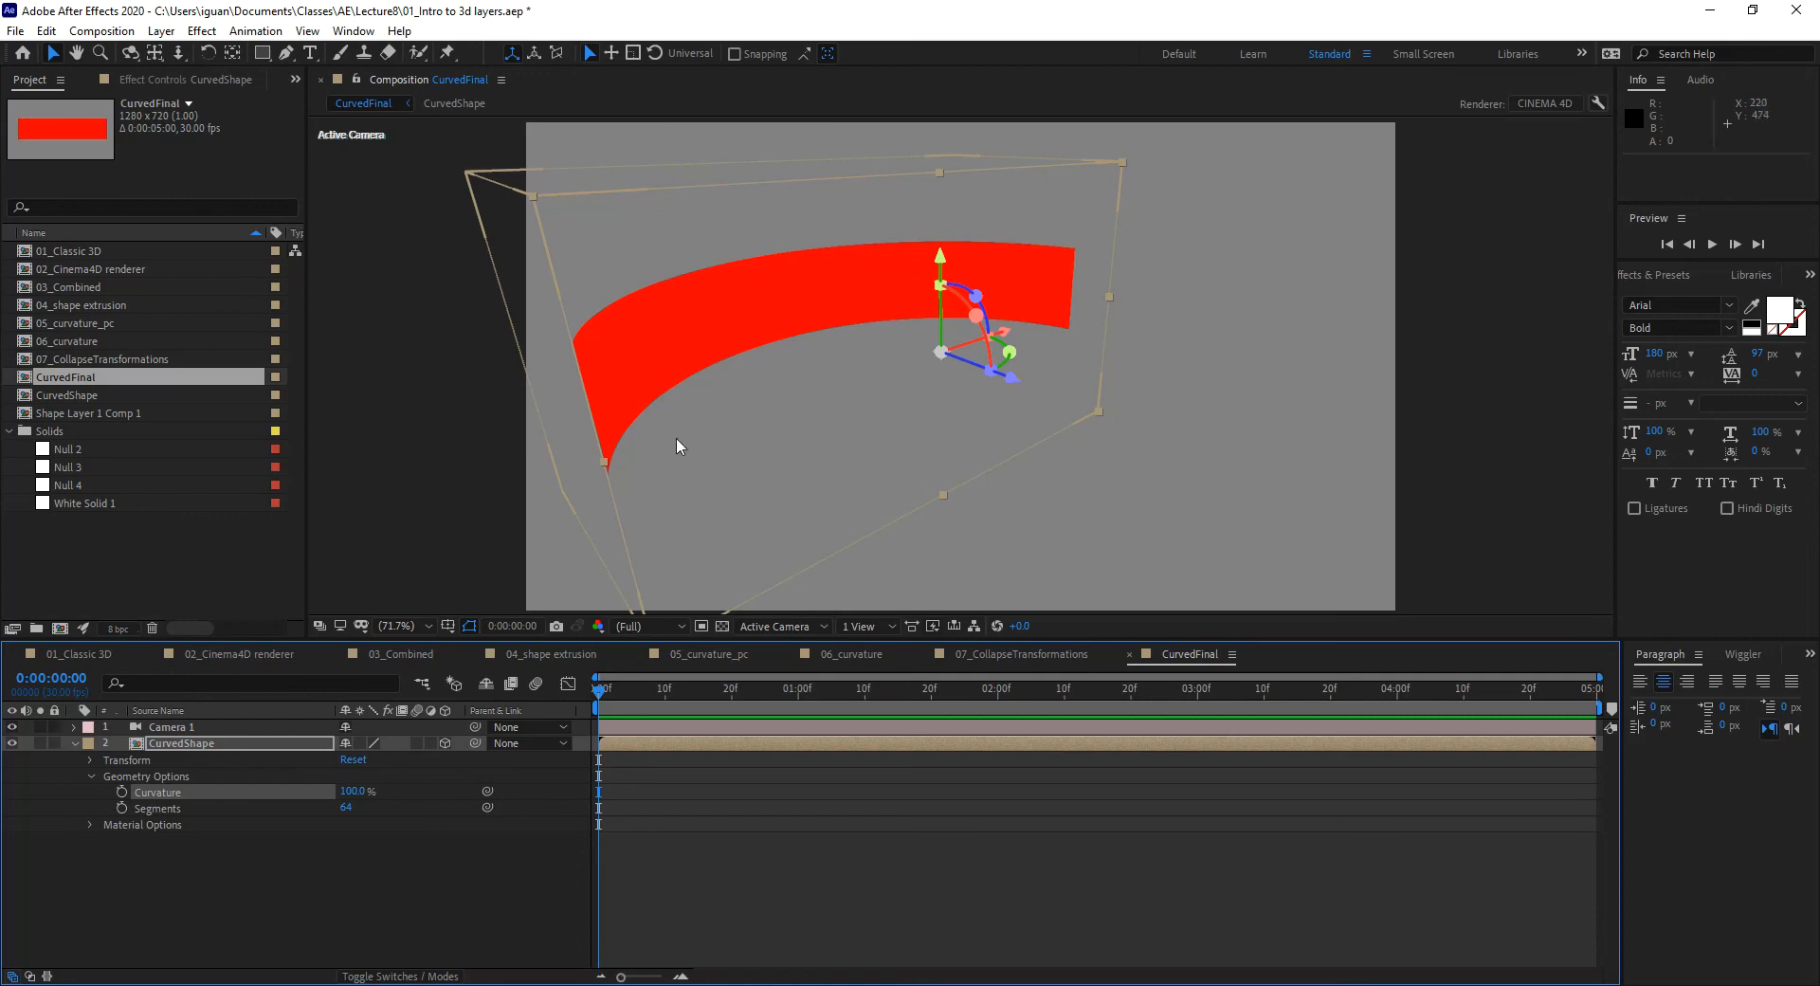
{"action": "left_click", "coordinate": [178, 743]}
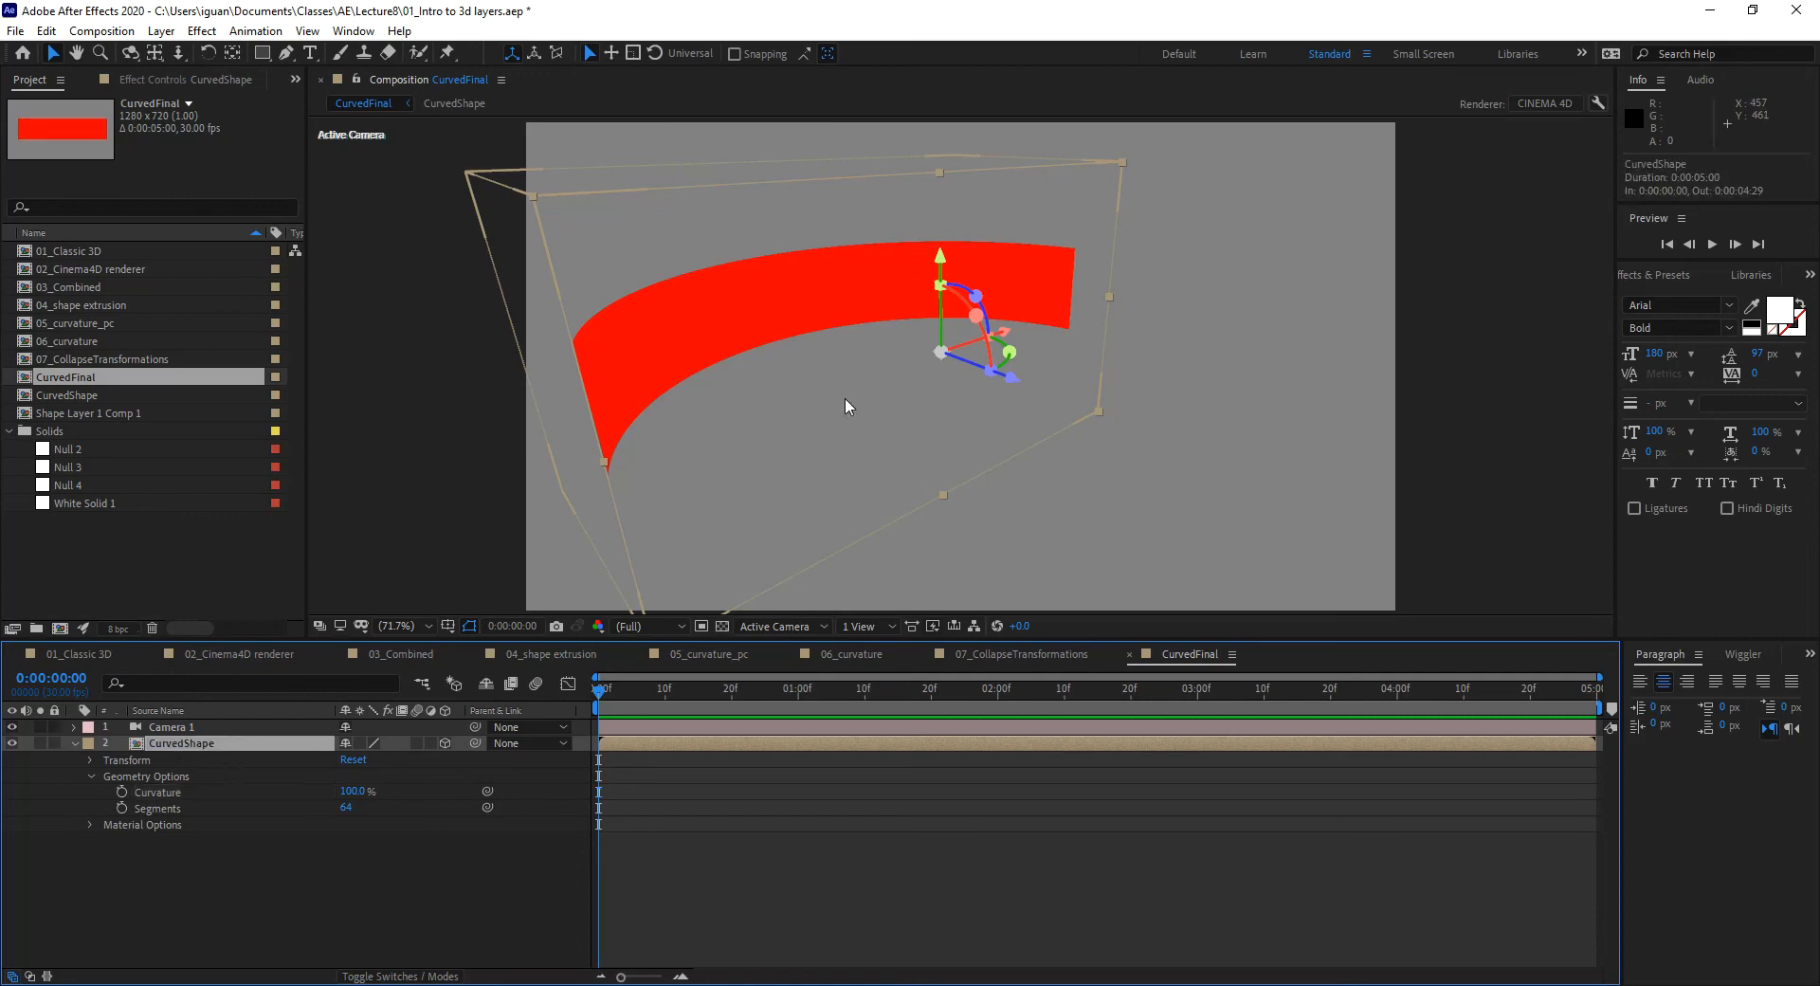
{"action": "key", "text": "c"}
{"action": "mouse_move", "coordinate": [764, 452]}
{"action": "left_mouse_down"}
{"action": "mouse_move", "coordinate": [808, 468]}
{"action": "mouse_move", "coordinate": [834, 451]}
{"action": "mouse_move", "coordinate": [796, 446]}
{"action": "mouse_move", "coordinate": [638, 601]}
{"action": "mouse_move", "coordinate": [608, 556]}
{"action": "mouse_move", "coordinate": [662, 560]}
{"action": "mouse_move", "coordinate": [735, 504]}
{"action": "mouse_move", "coordinate": [792, 420]}
{"action": "mouse_move", "coordinate": [768, 394]}
{"action": "mouse_move", "coordinate": [740, 410]}
{"action": "mouse_move", "coordinate": [747, 454]}
{"action": "left_mouse_up"}
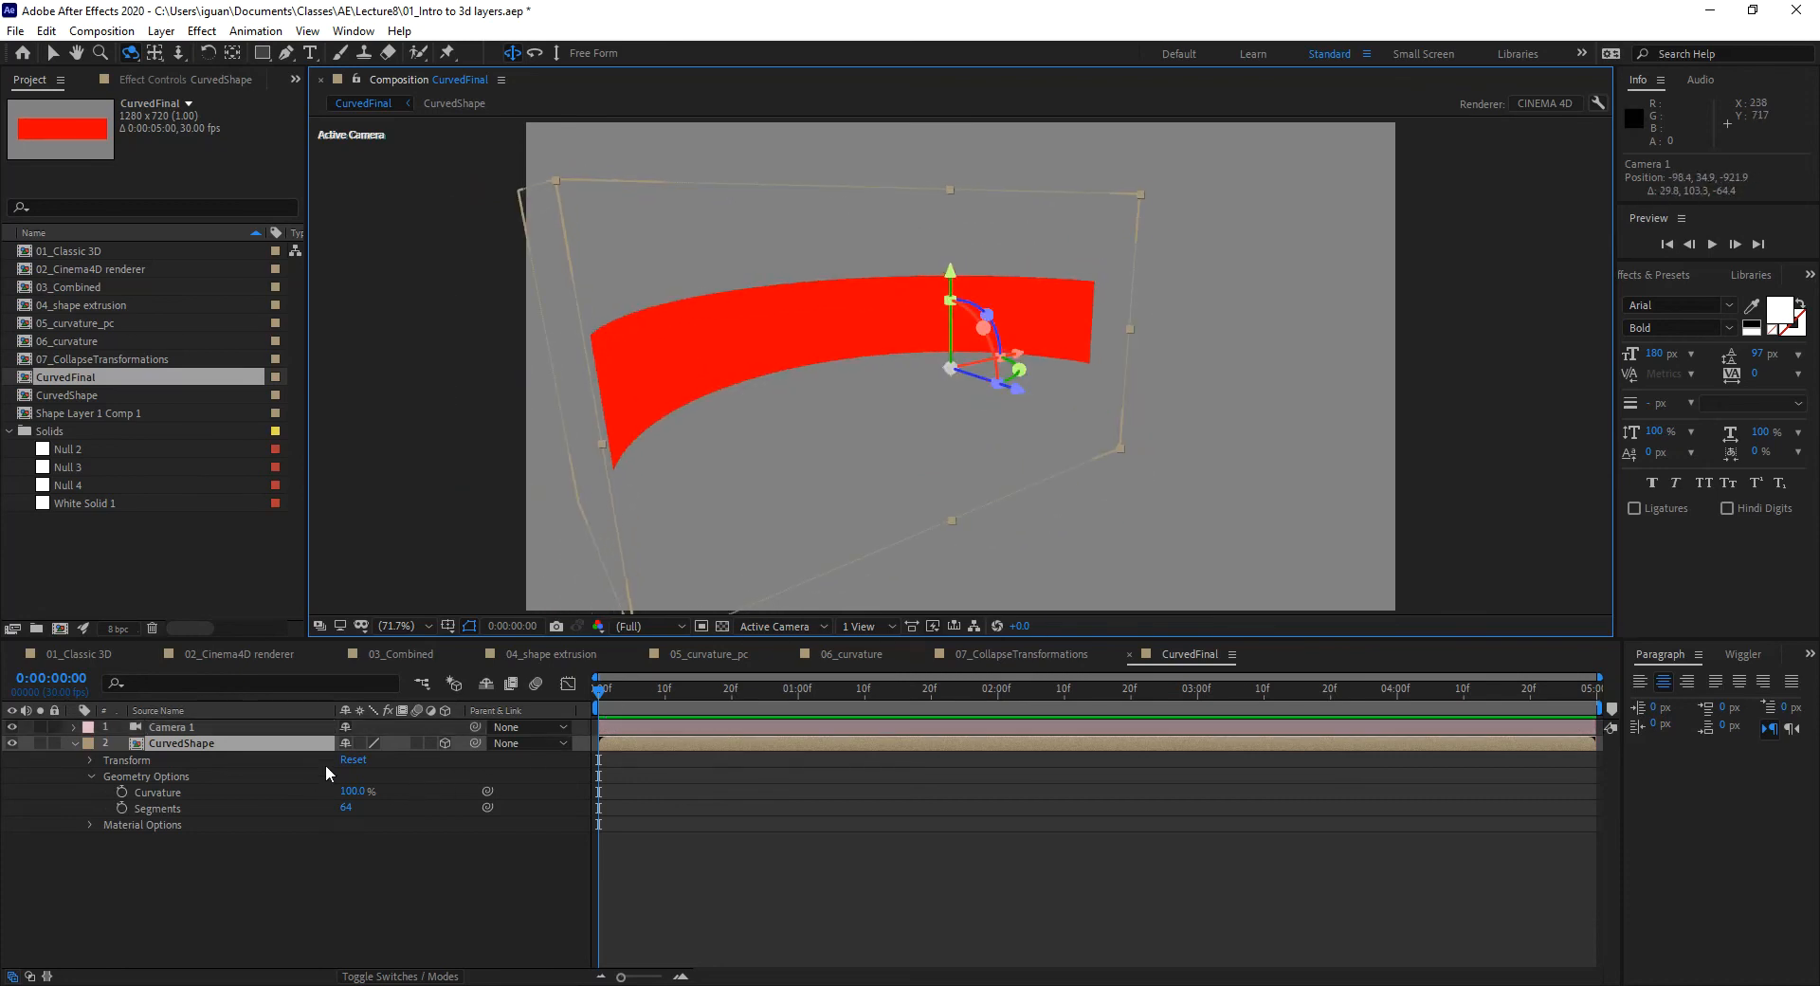
Step: Add Spot Light 1 inside the CurvedShape precomp, then go back to CurvedFinal
{"action": "double_click", "coordinate": [152, 744]}
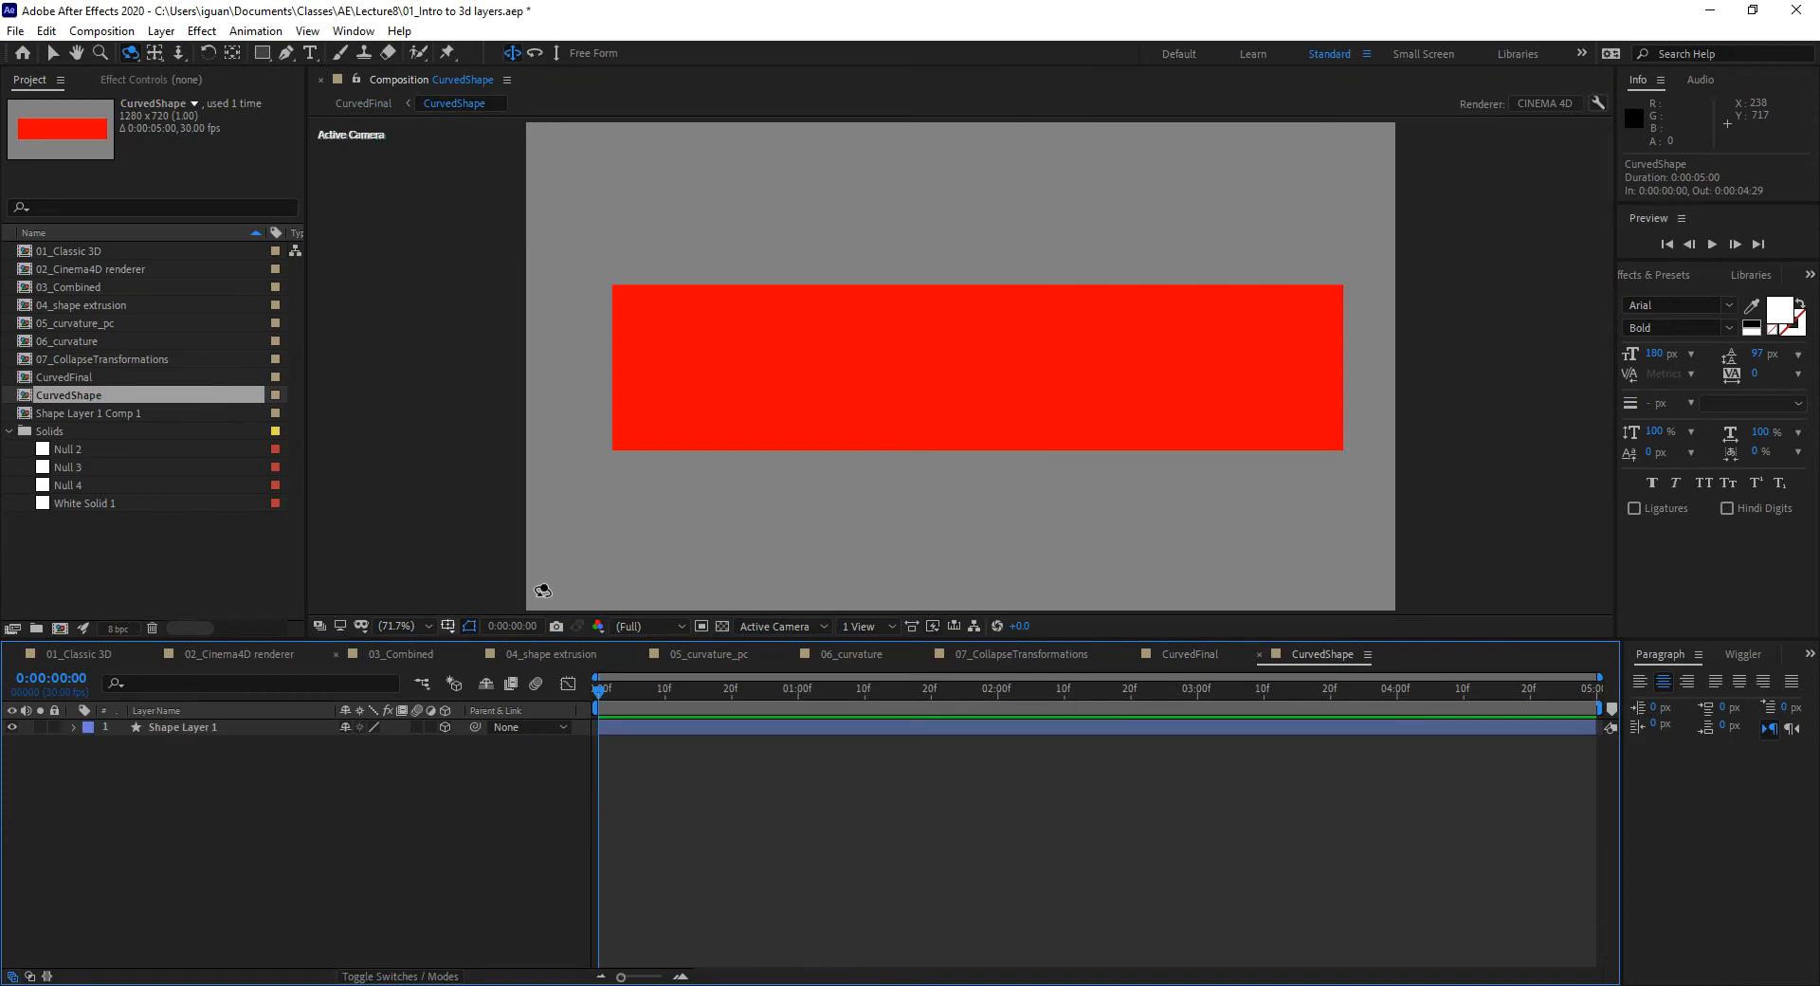
{"action": "key", "text": "ctrl+alt+shift+c"}
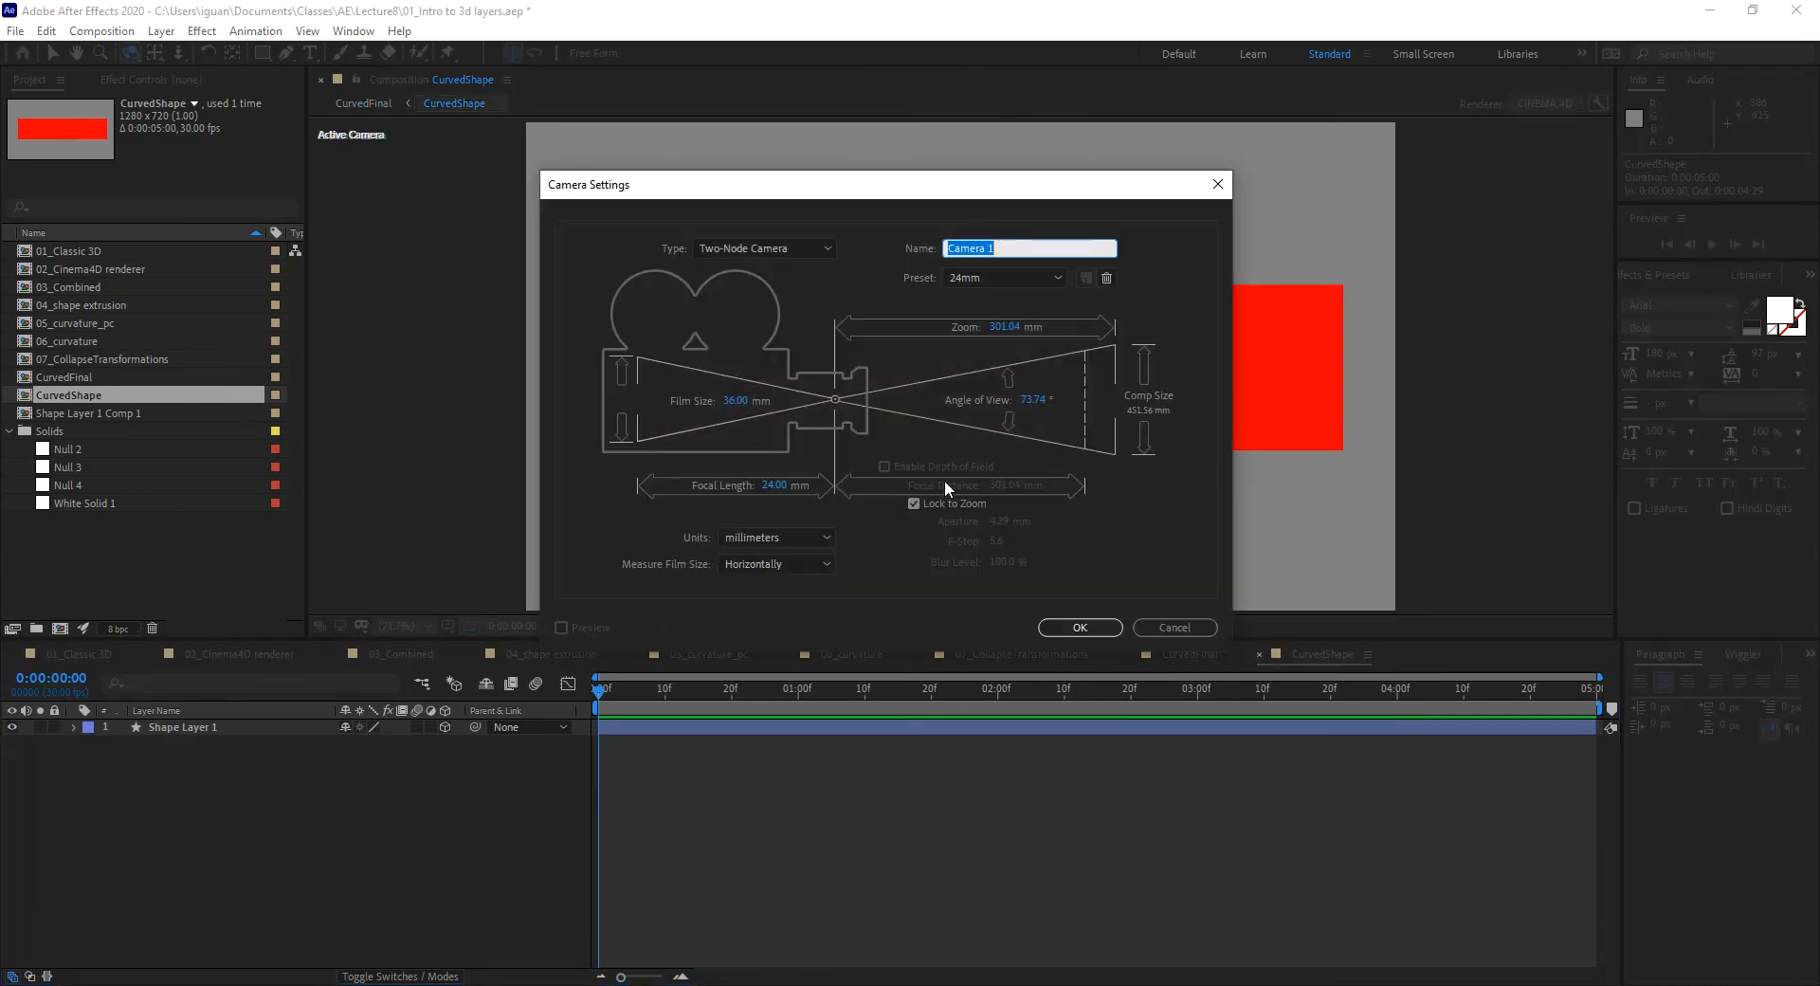
{"action": "left_click", "coordinate": [1176, 622]}
{"action": "key", "text": "ctrl+alt+shift+l"}
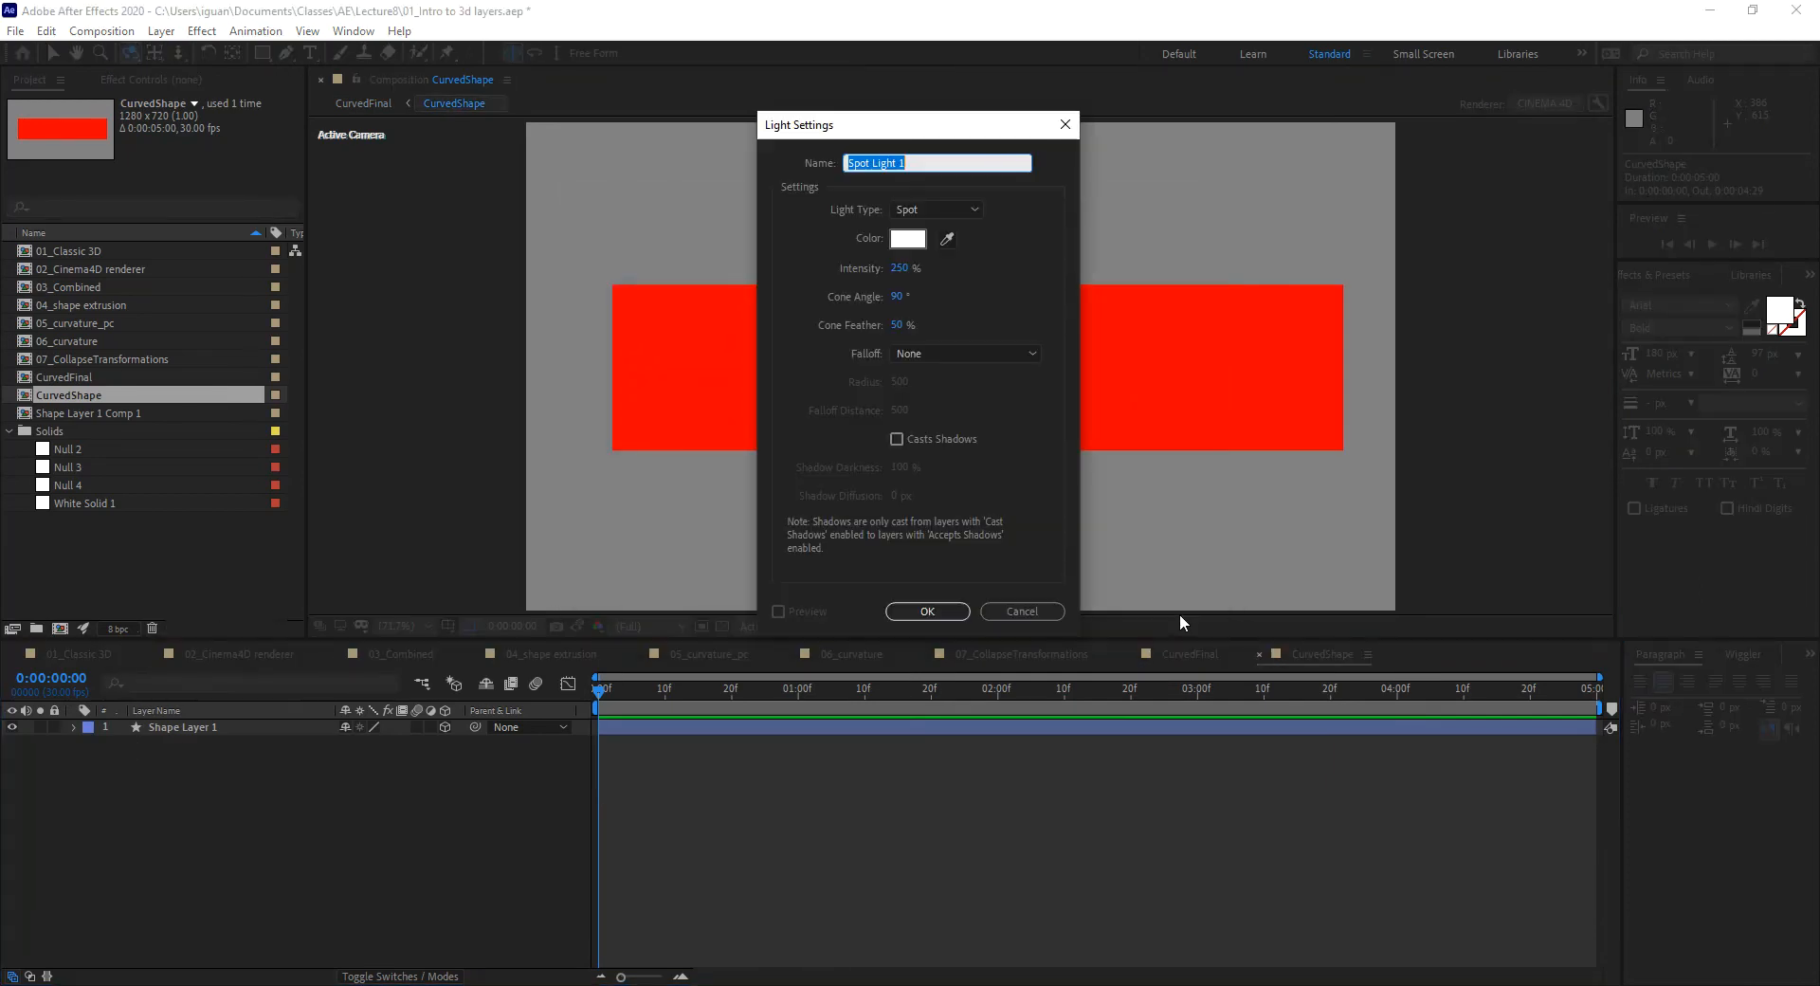
{"action": "left_click", "coordinate": [933, 613]}
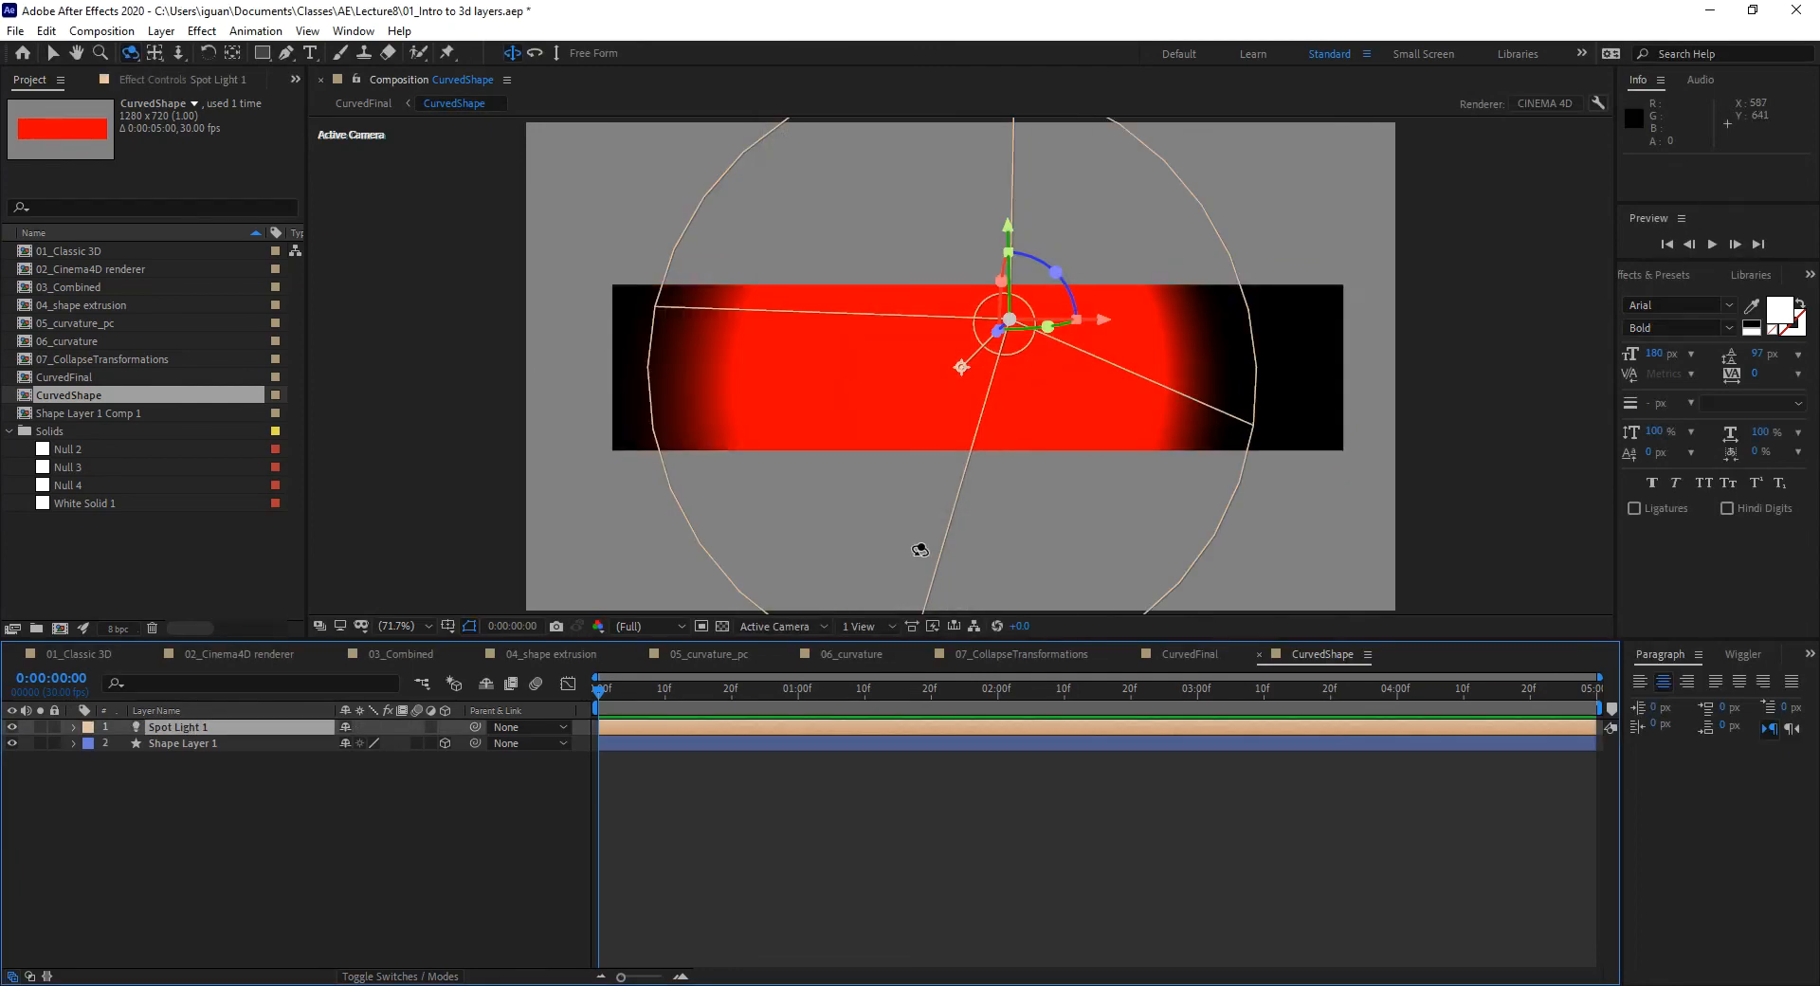
{"action": "left_click", "coordinate": [1189, 653]}
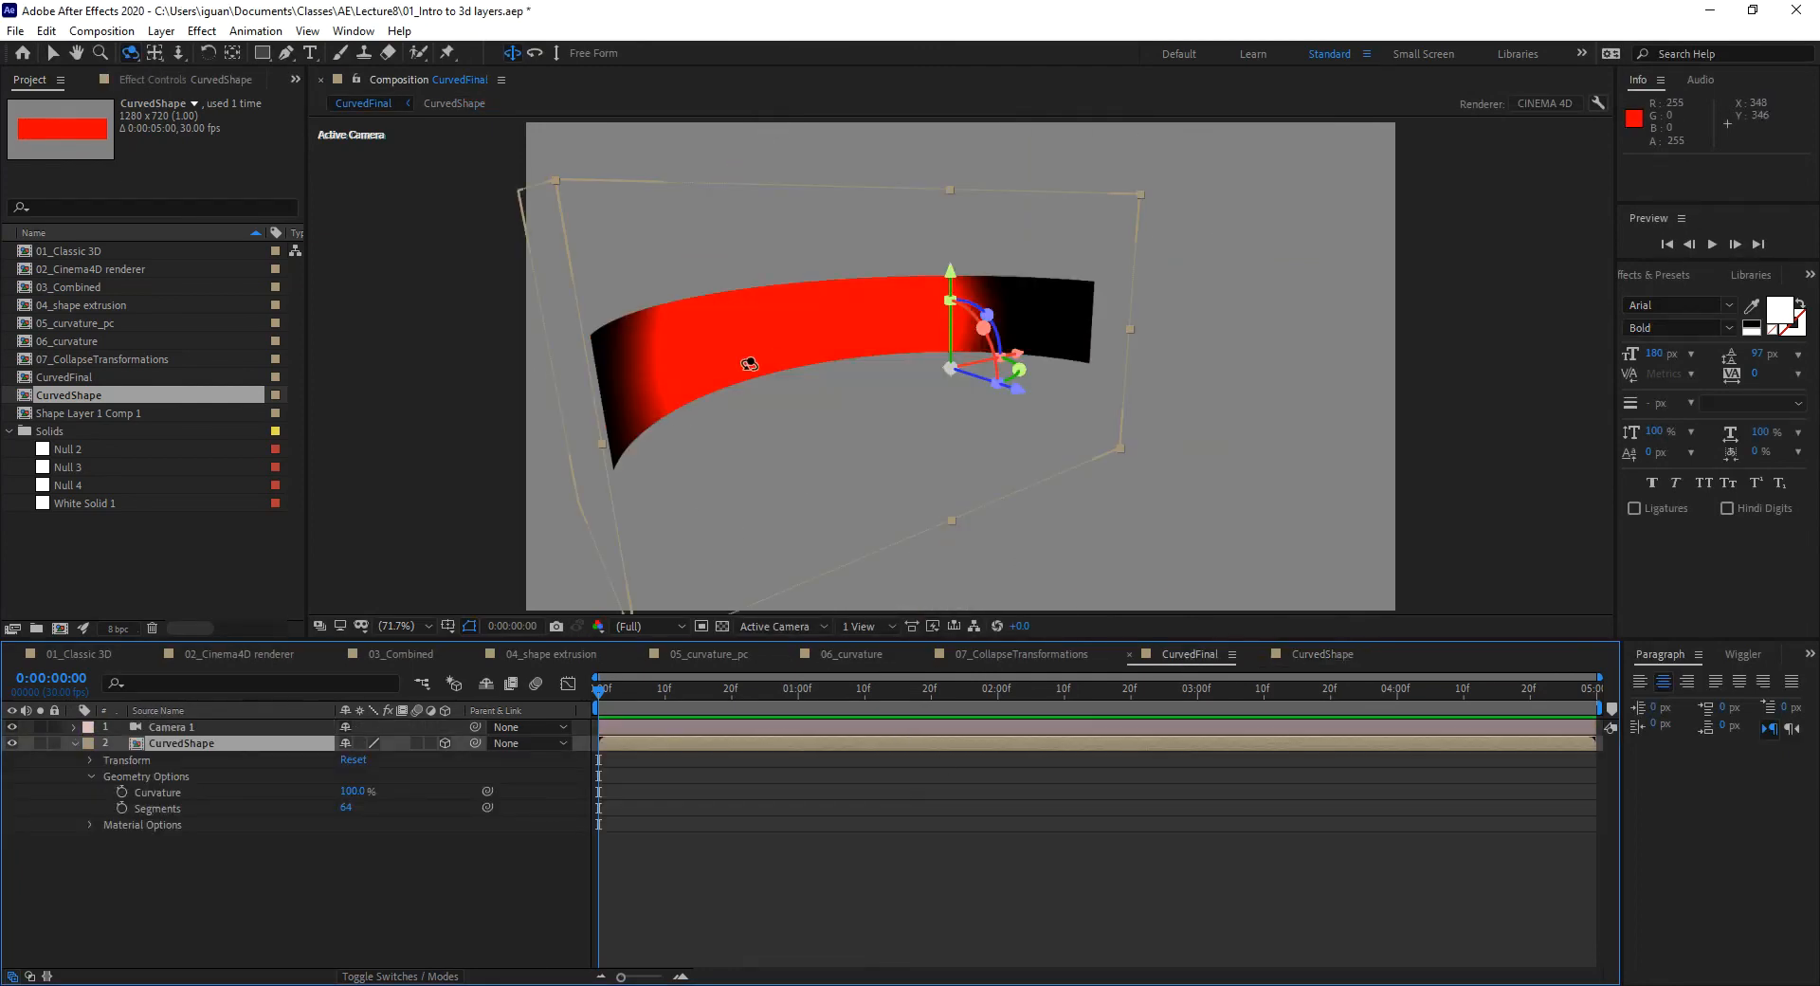
Step: Orbit Camera 1 to view the curved red band from higher up
{"action": "left_click_drag", "start_coordinate": [817, 429], "coordinate": [834, 474]}
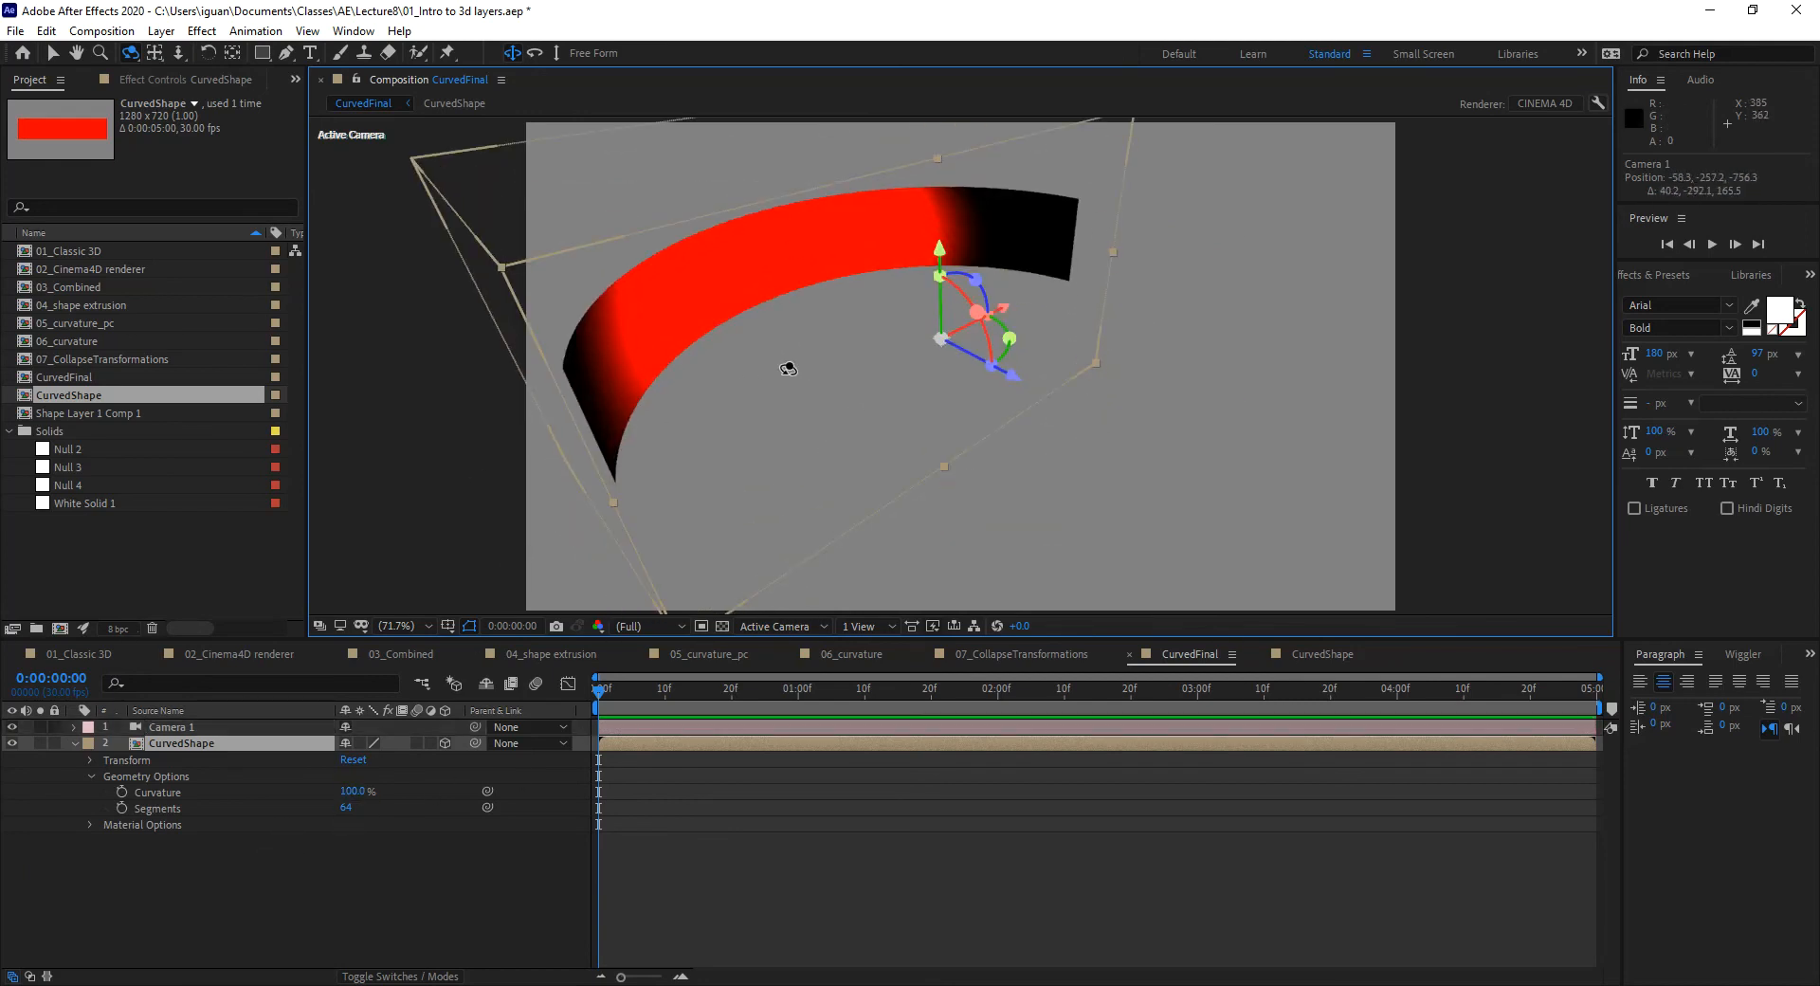
{"action": "left_click_drag", "start_coordinate": [739, 439], "coordinate": [772, 347]}
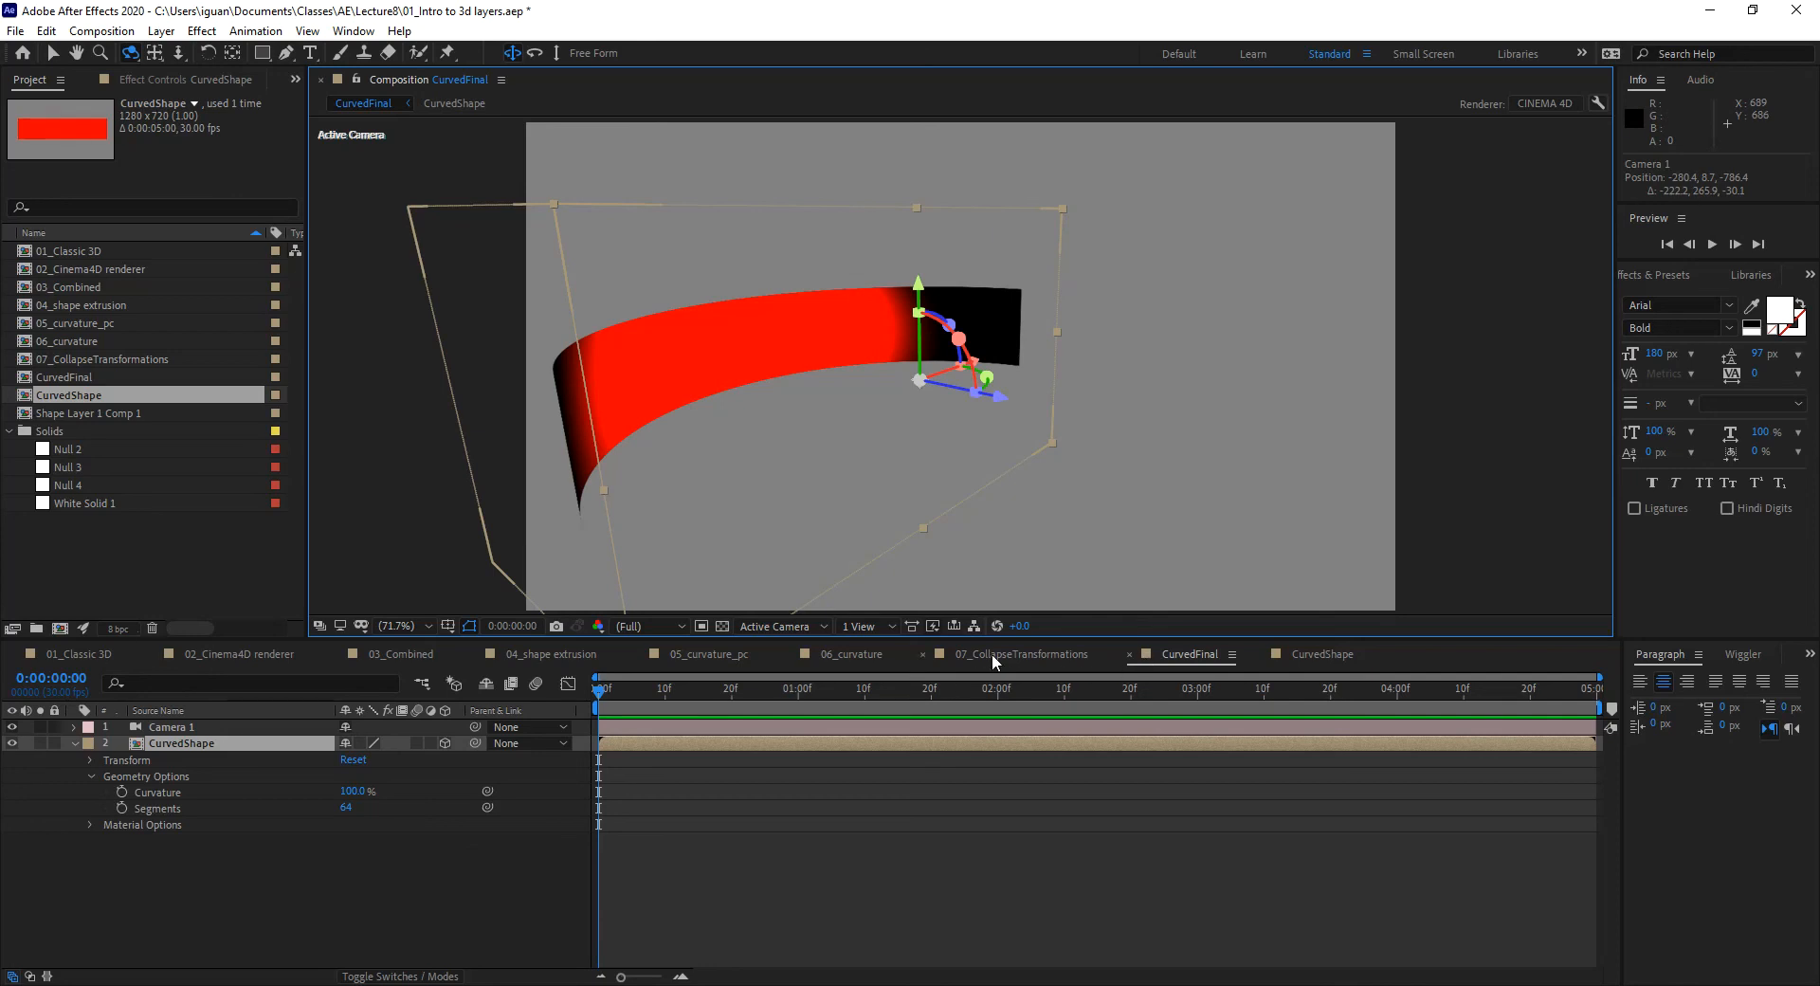
Step: Review the 05_curvature_pc and 06_curvature compositions around frame 26
{"action": "left_click", "coordinate": [728, 653]}
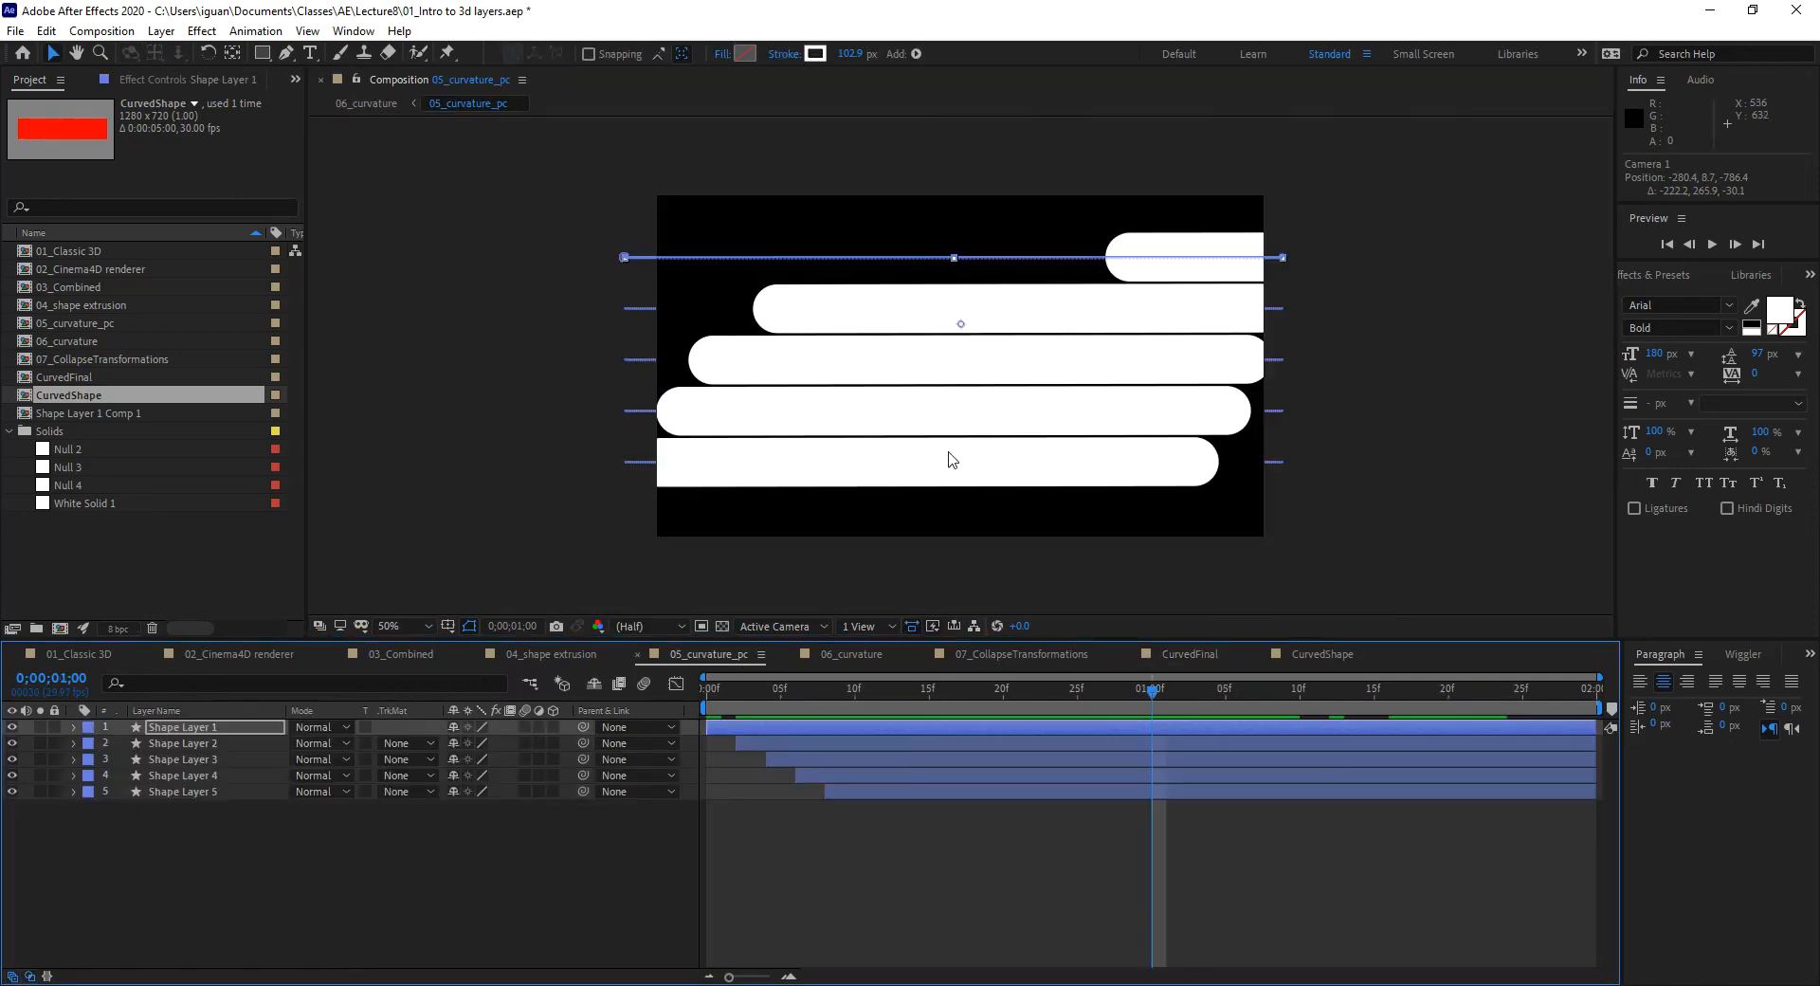
{"action": "left_click_drag", "start_coordinate": [725, 692], "coordinate": [1526, 728]}
{"action": "left_click", "coordinate": [866, 654]}
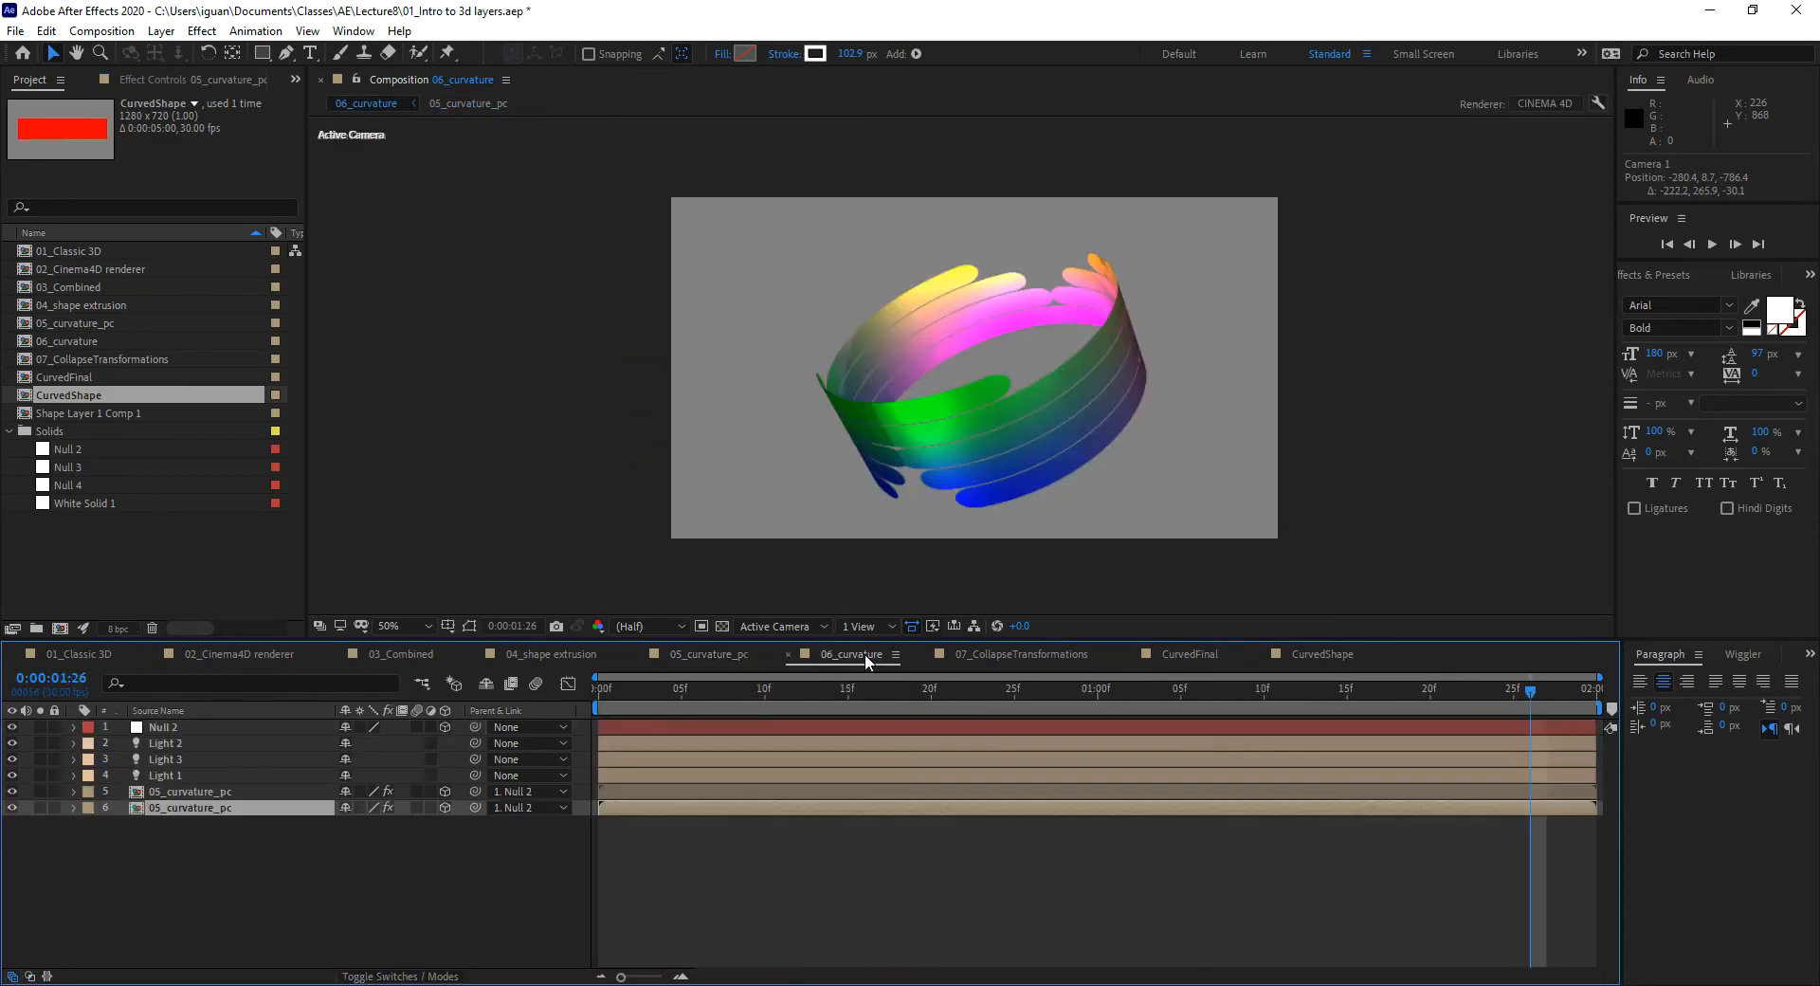
{"action": "left_click_drag", "start_coordinate": [612, 696], "coordinate": [1048, 720]}
{"action": "left_click", "coordinate": [175, 795]}
{"action": "left_click", "coordinate": [188, 807]}
{"action": "left_click_drag", "start_coordinate": [985, 690], "coordinate": [1022, 738]}
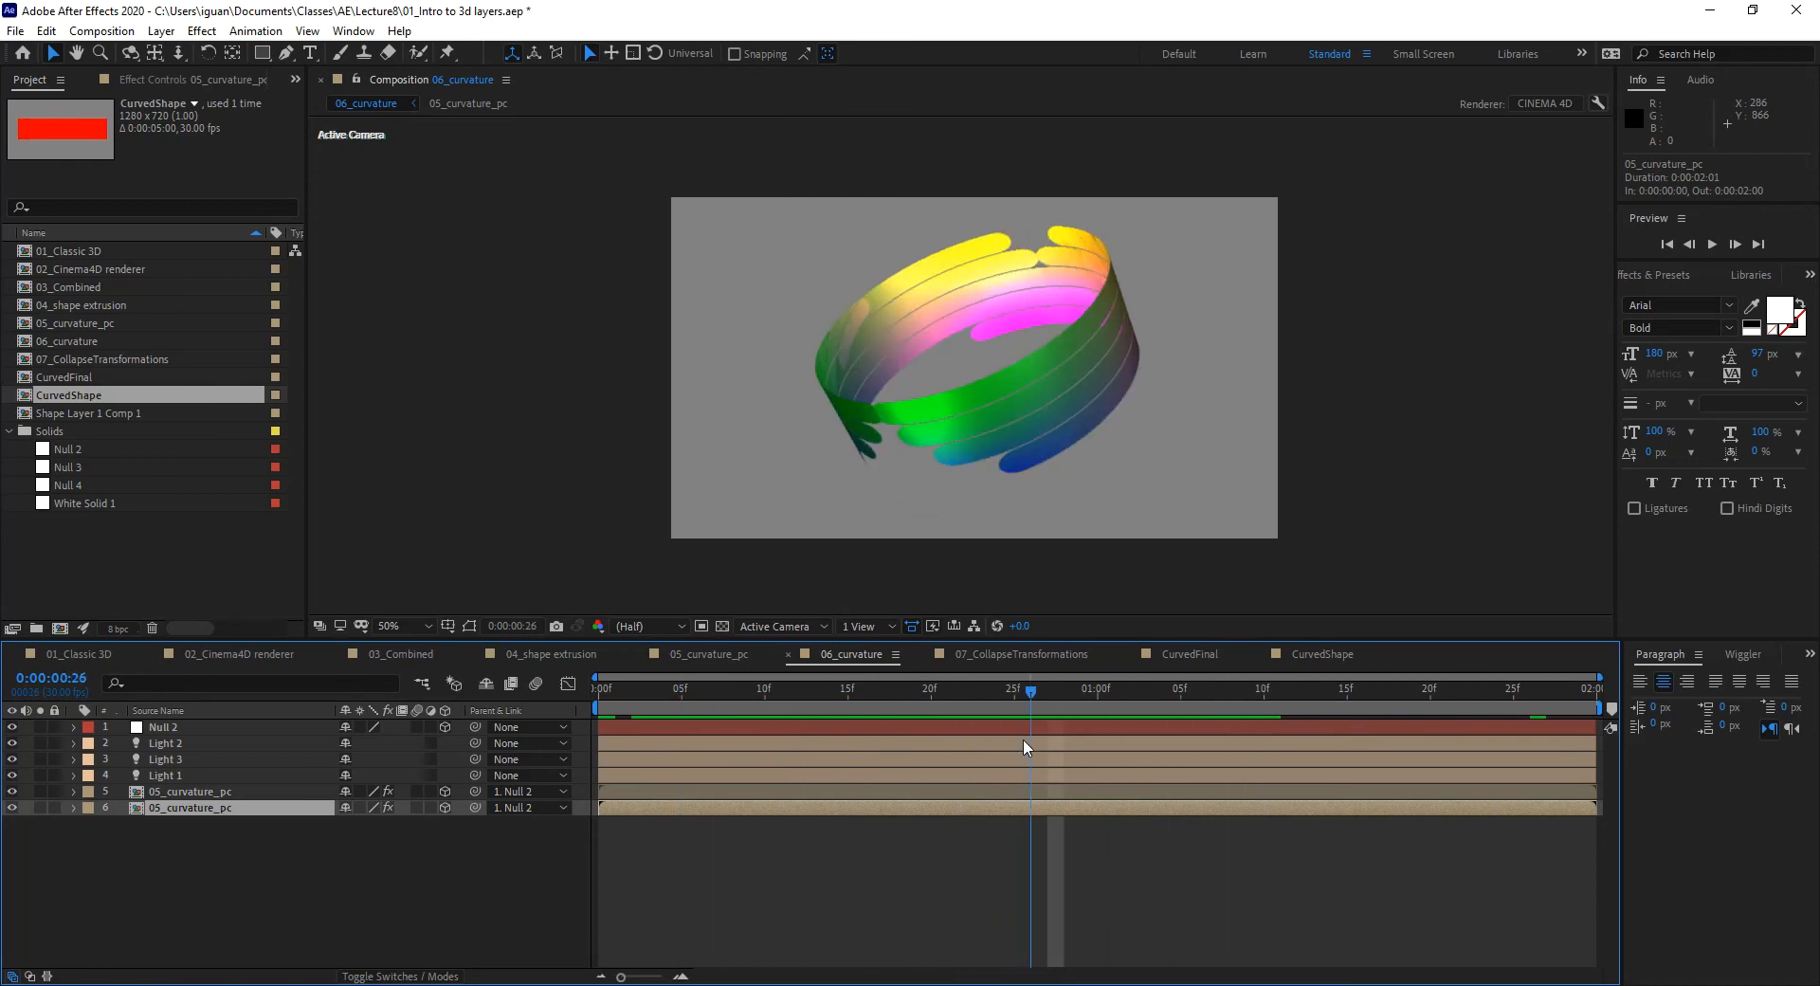
Step: Inspect layer 5's curvature and segments, scrub to frame 28, then open 07_CollapseTransformations
{"action": "left_click", "coordinate": [74, 791]}
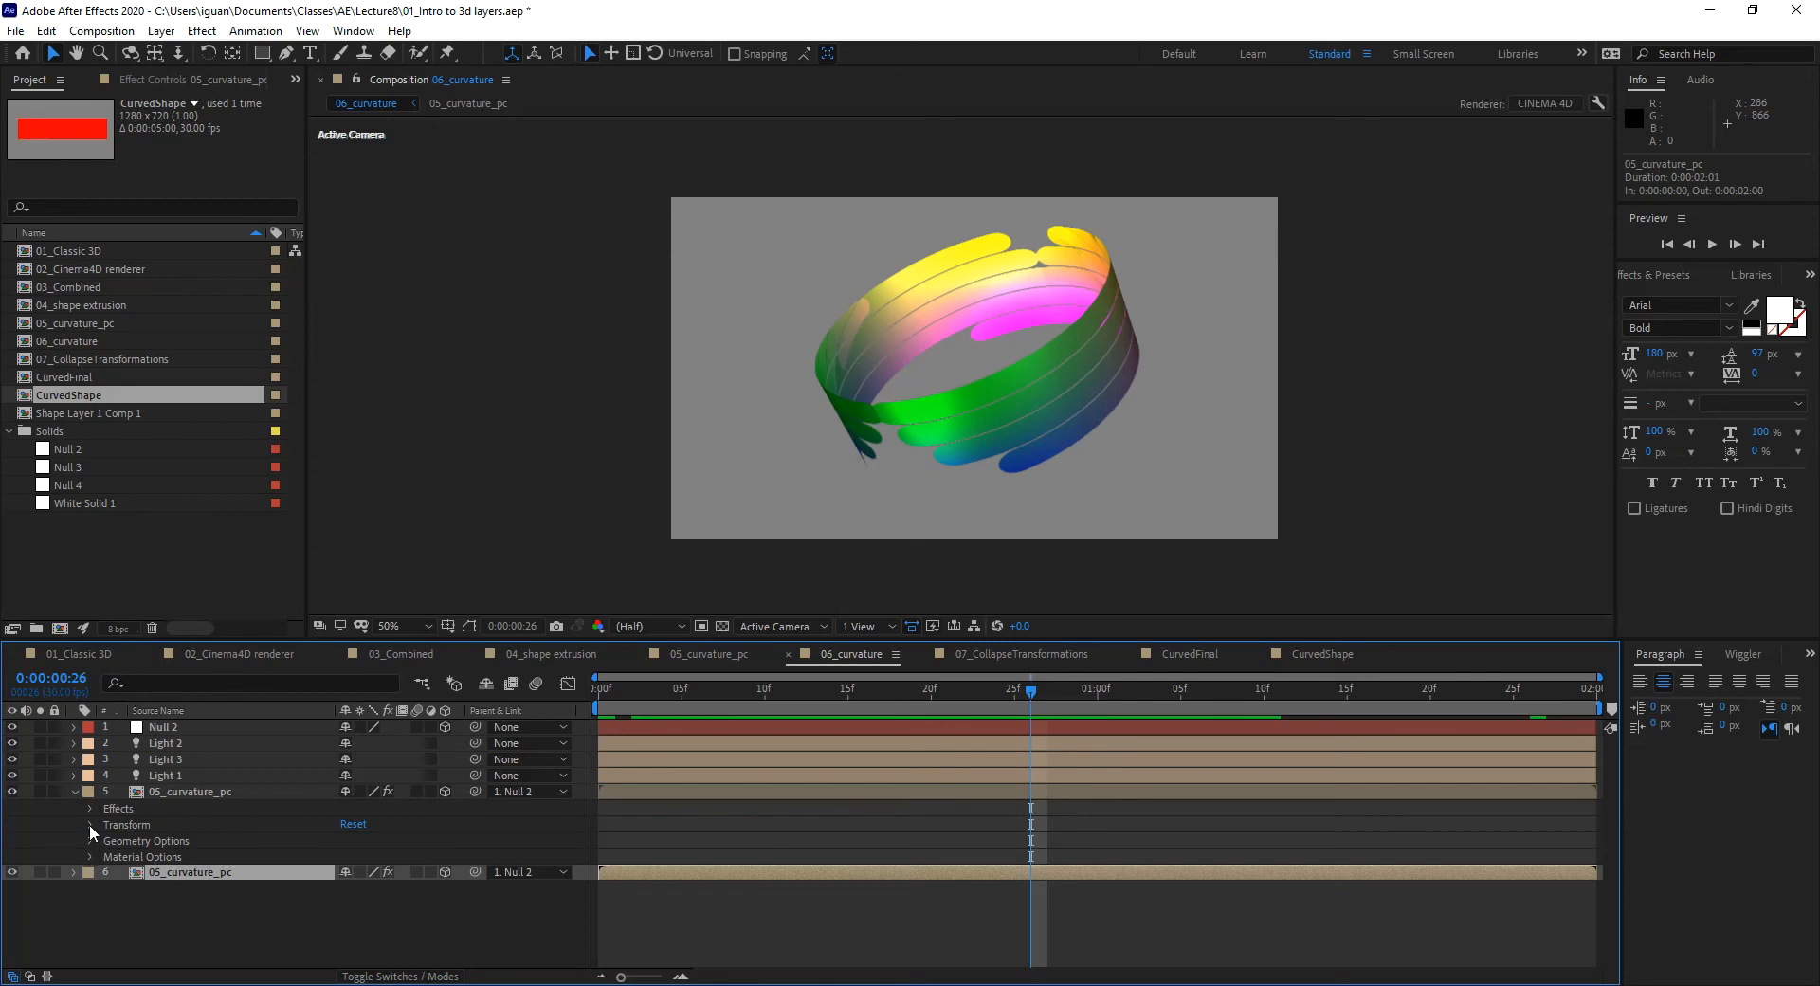
{"action": "left_click", "coordinate": [90, 838]}
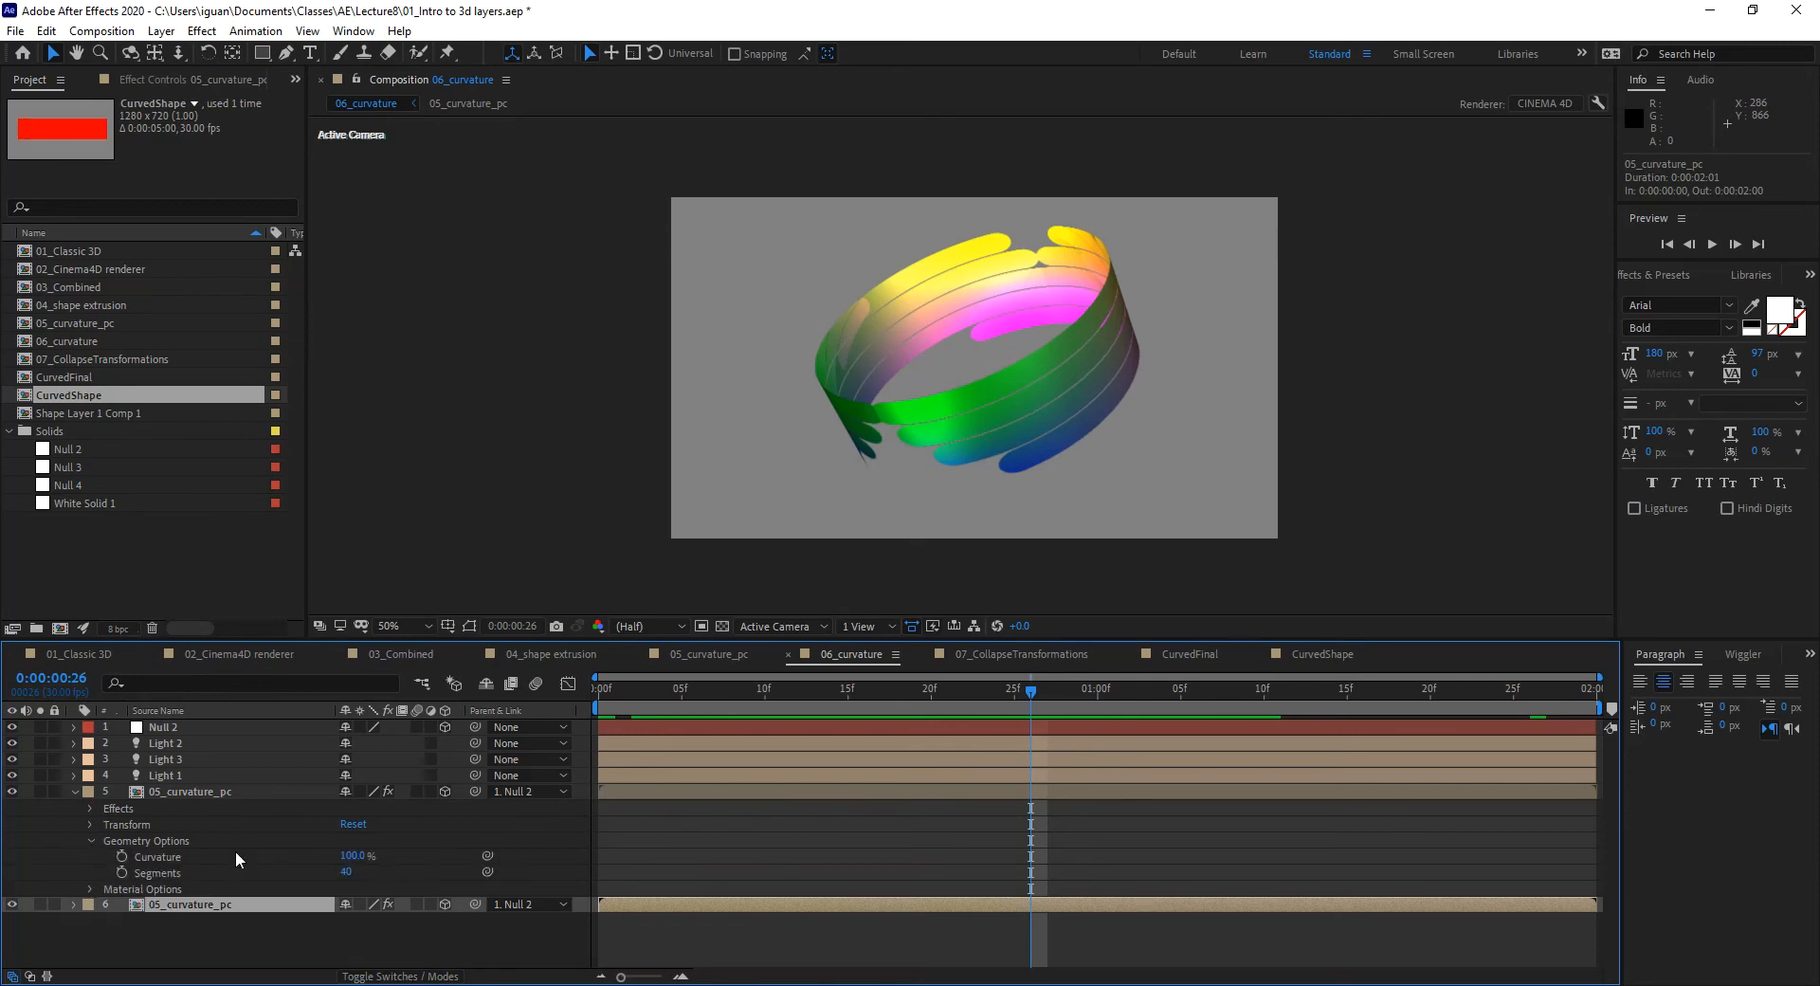
{"action": "left_click", "coordinate": [74, 792]}
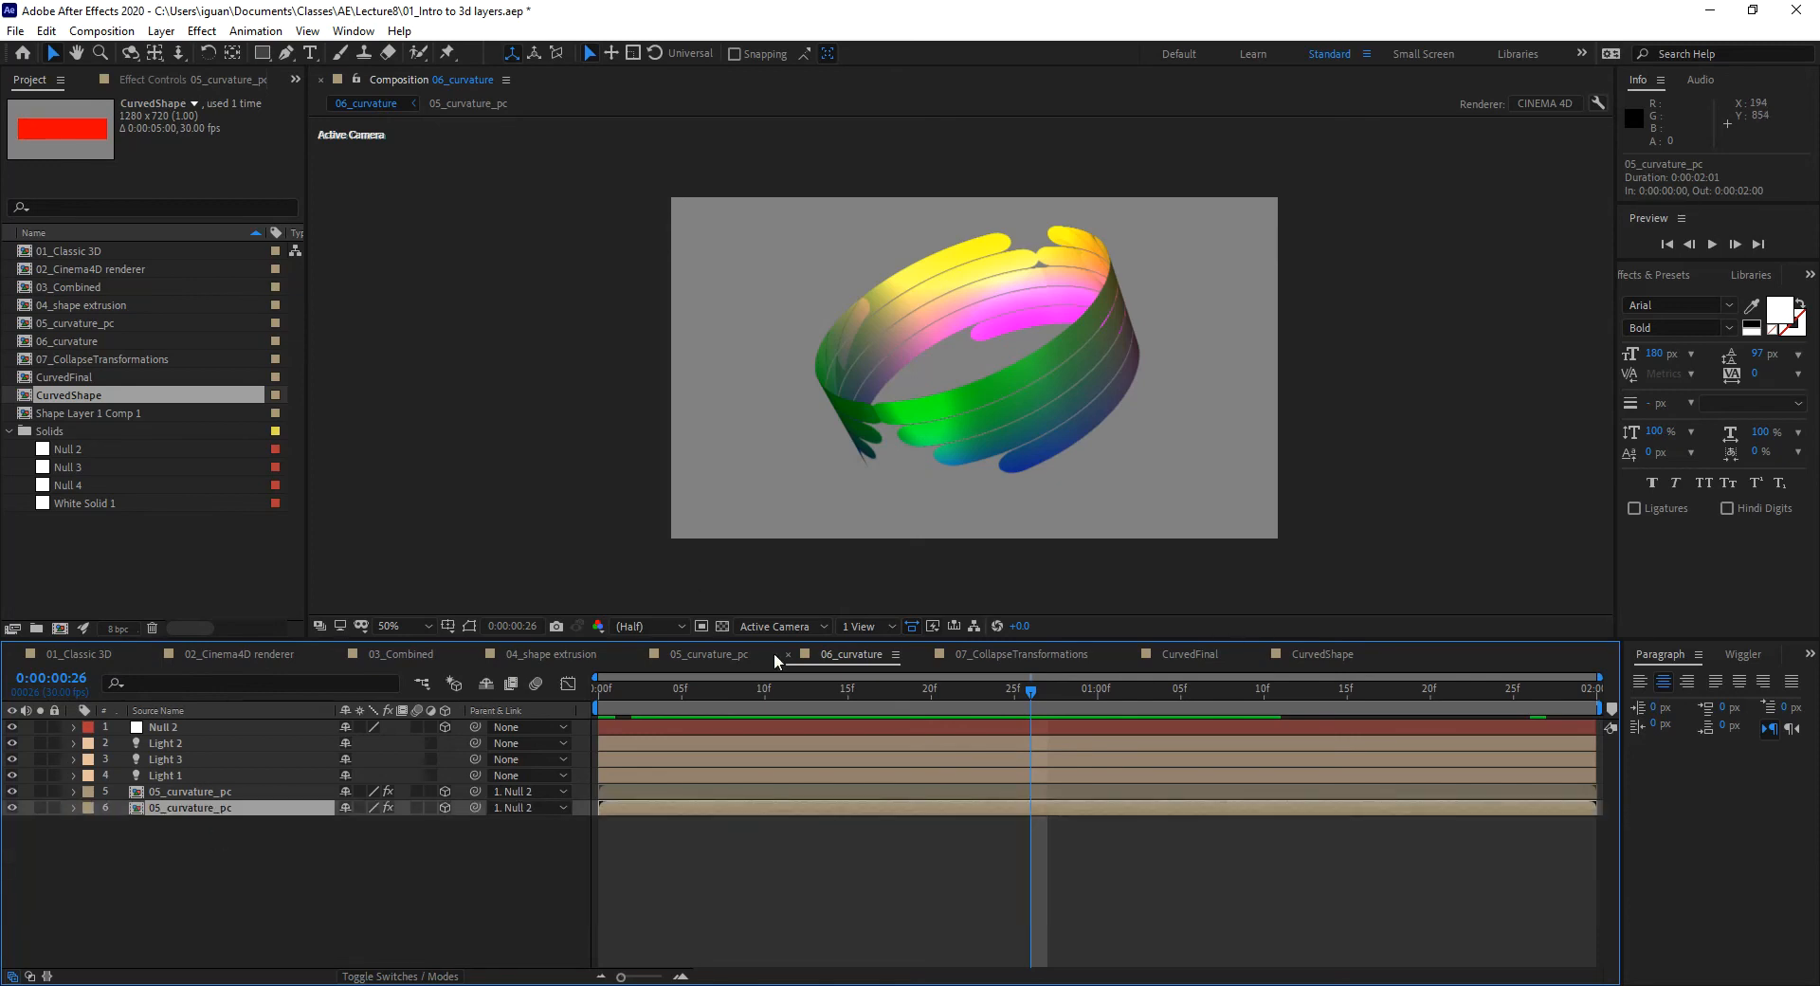
{"action": "left_click_drag", "start_coordinate": [1004, 685], "coordinate": [1063, 708]}
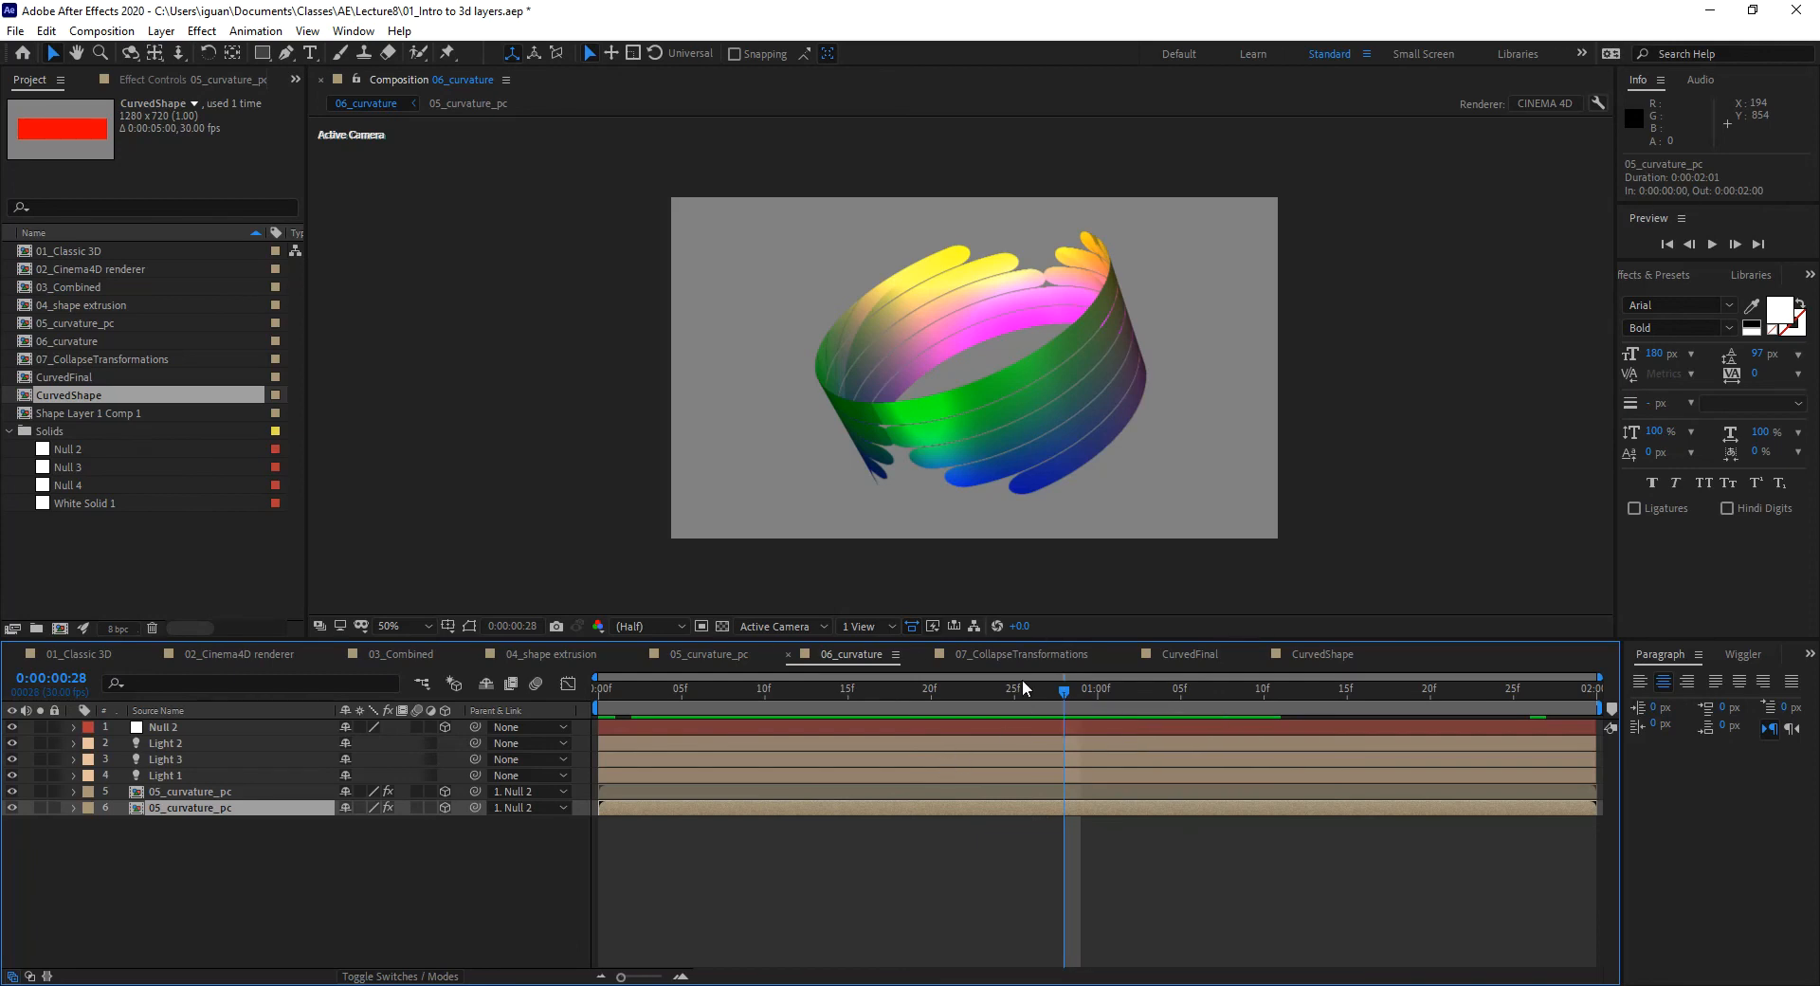
{"action": "left_click", "coordinate": [1039, 654]}
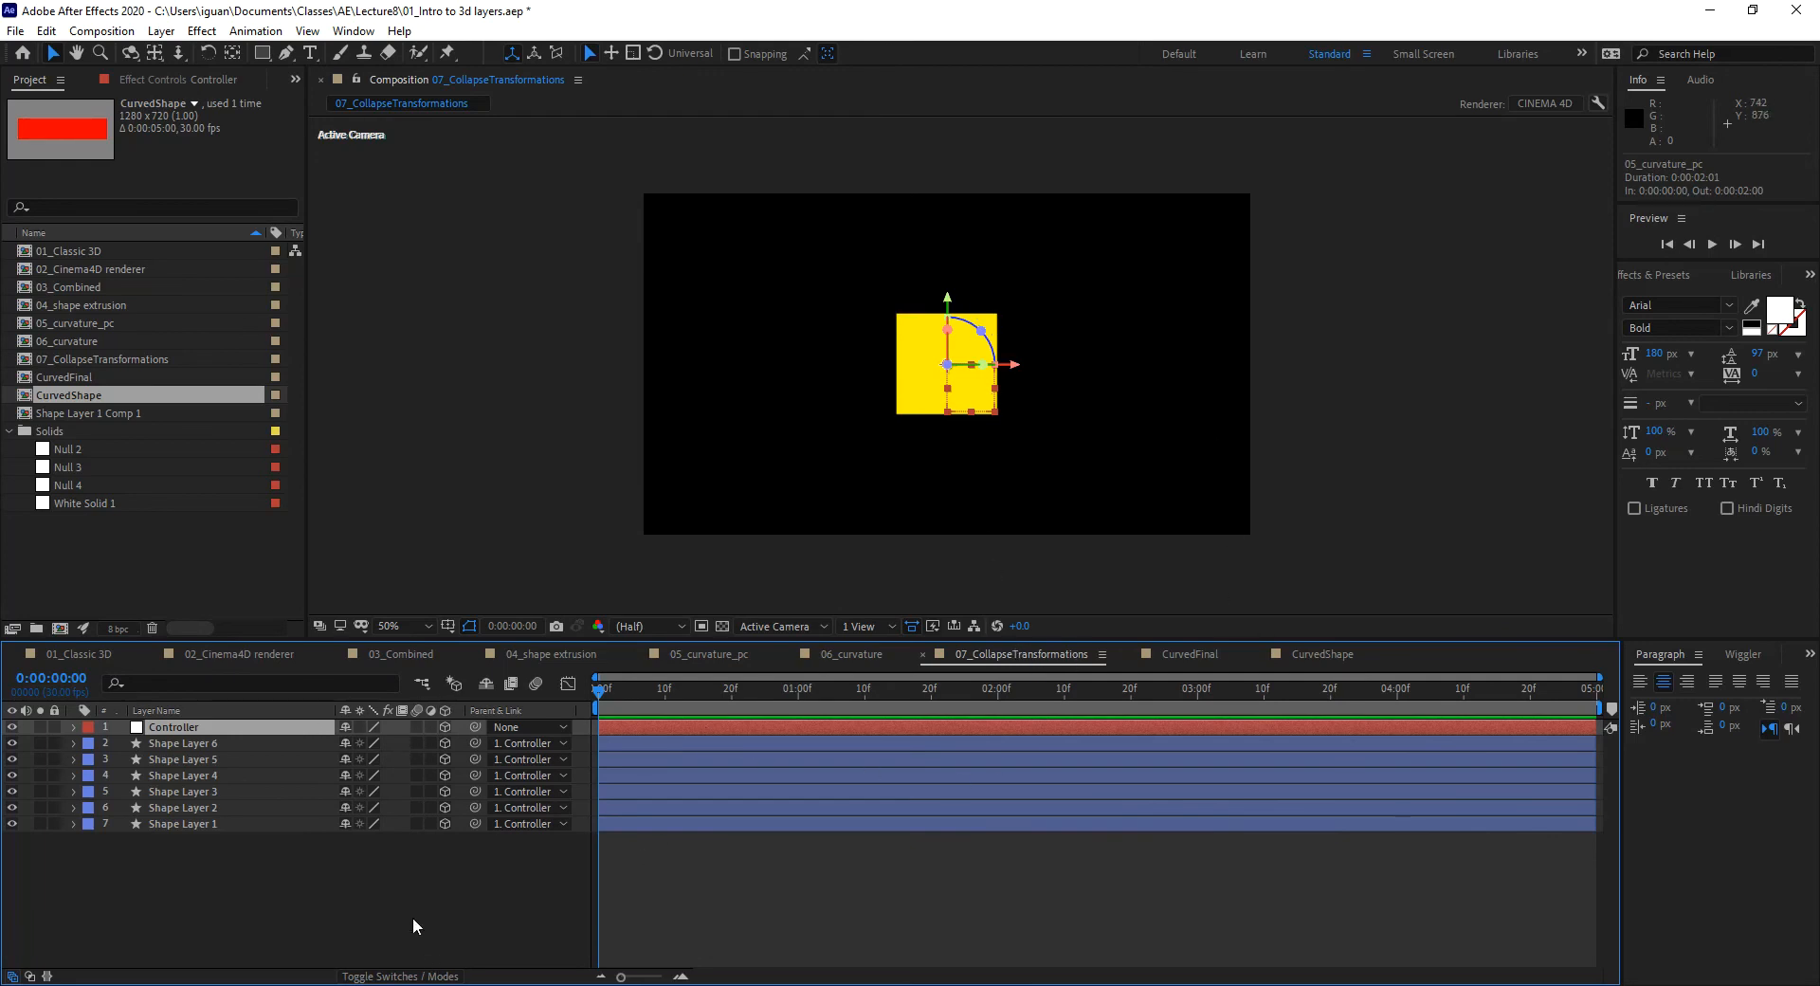
Step: Close the CurvedShape composition so CurvedFinal is shown with the lit curved band
{"action": "left_click", "coordinate": [360, 743]}
{"action": "left_click", "coordinate": [440, 882]}
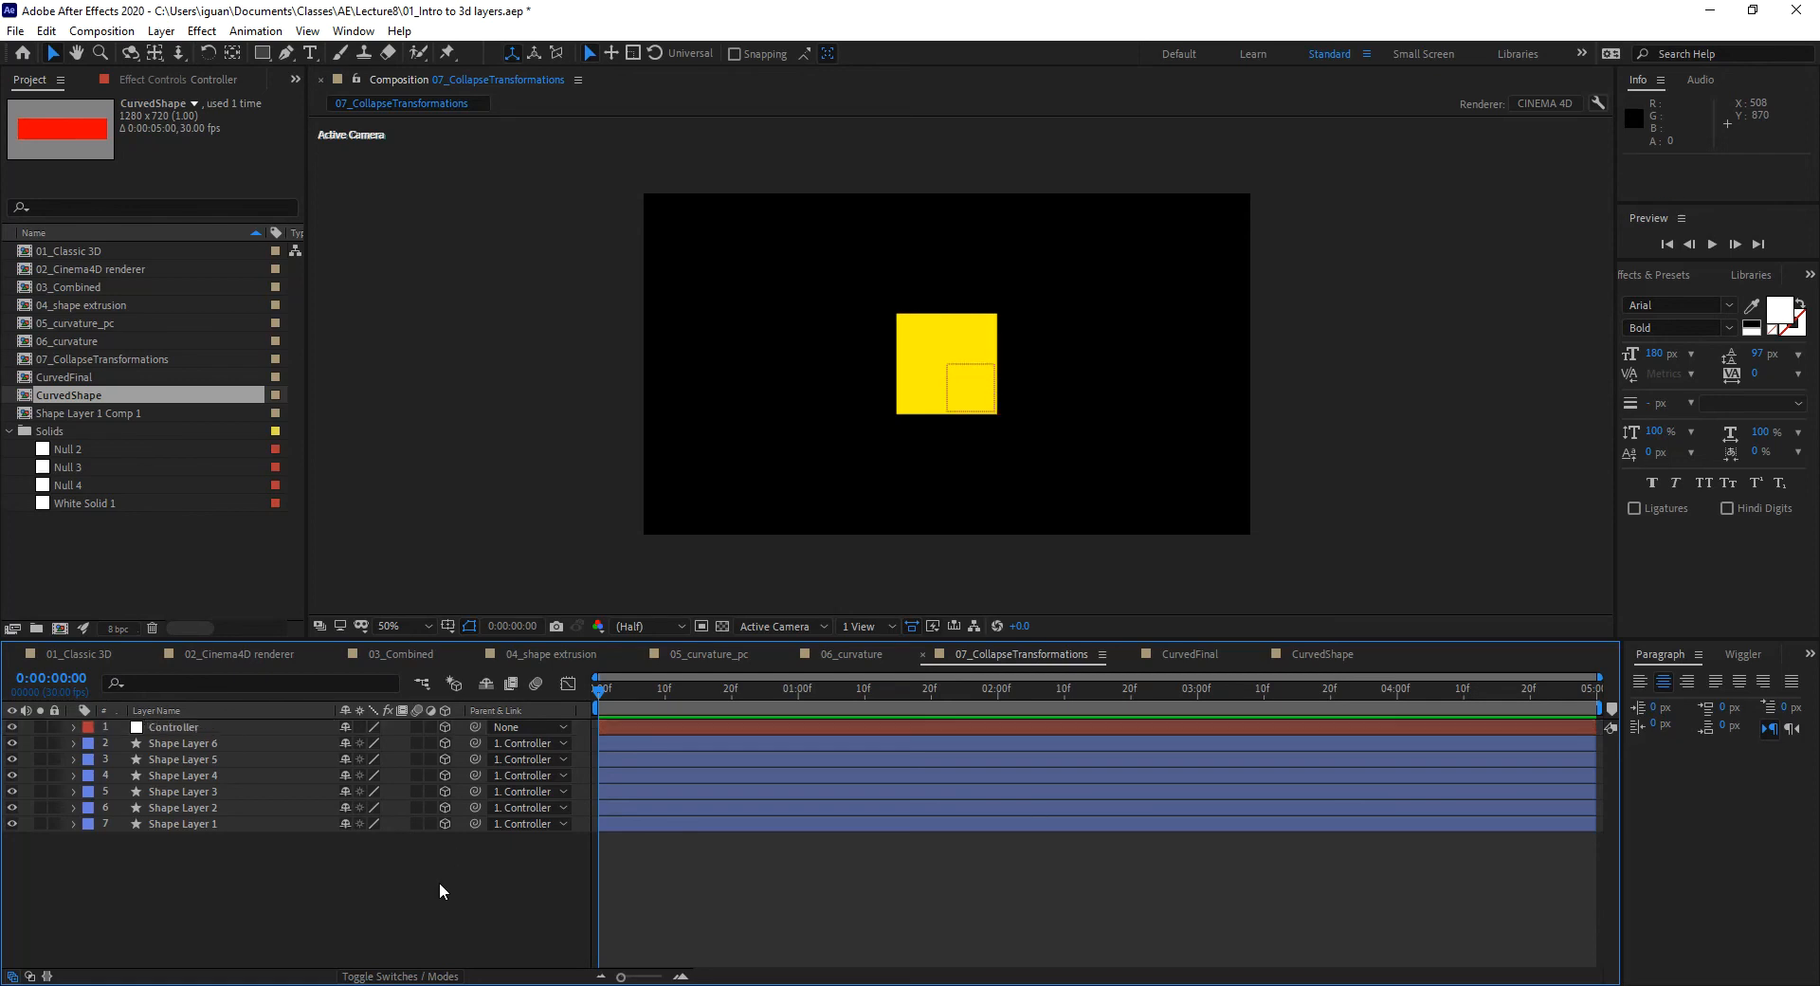
{"action": "left_click", "coordinate": [1321, 656]}
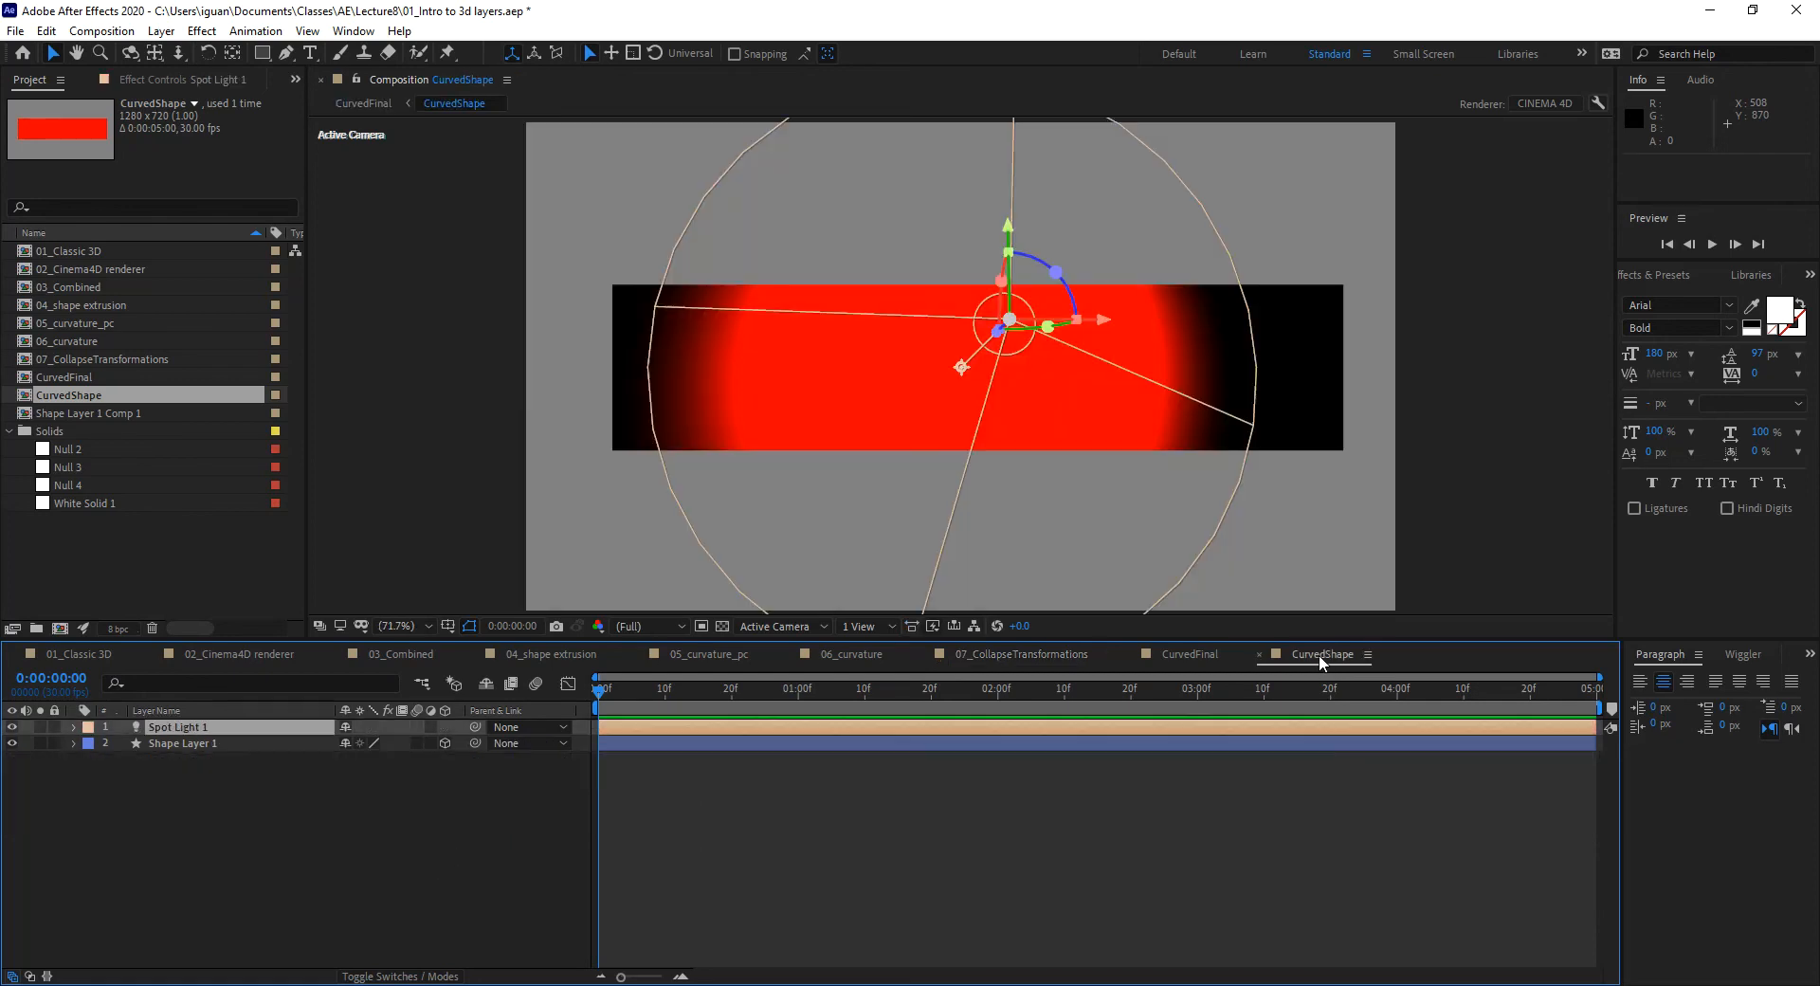
{"action": "left_click", "coordinate": [1260, 654]}
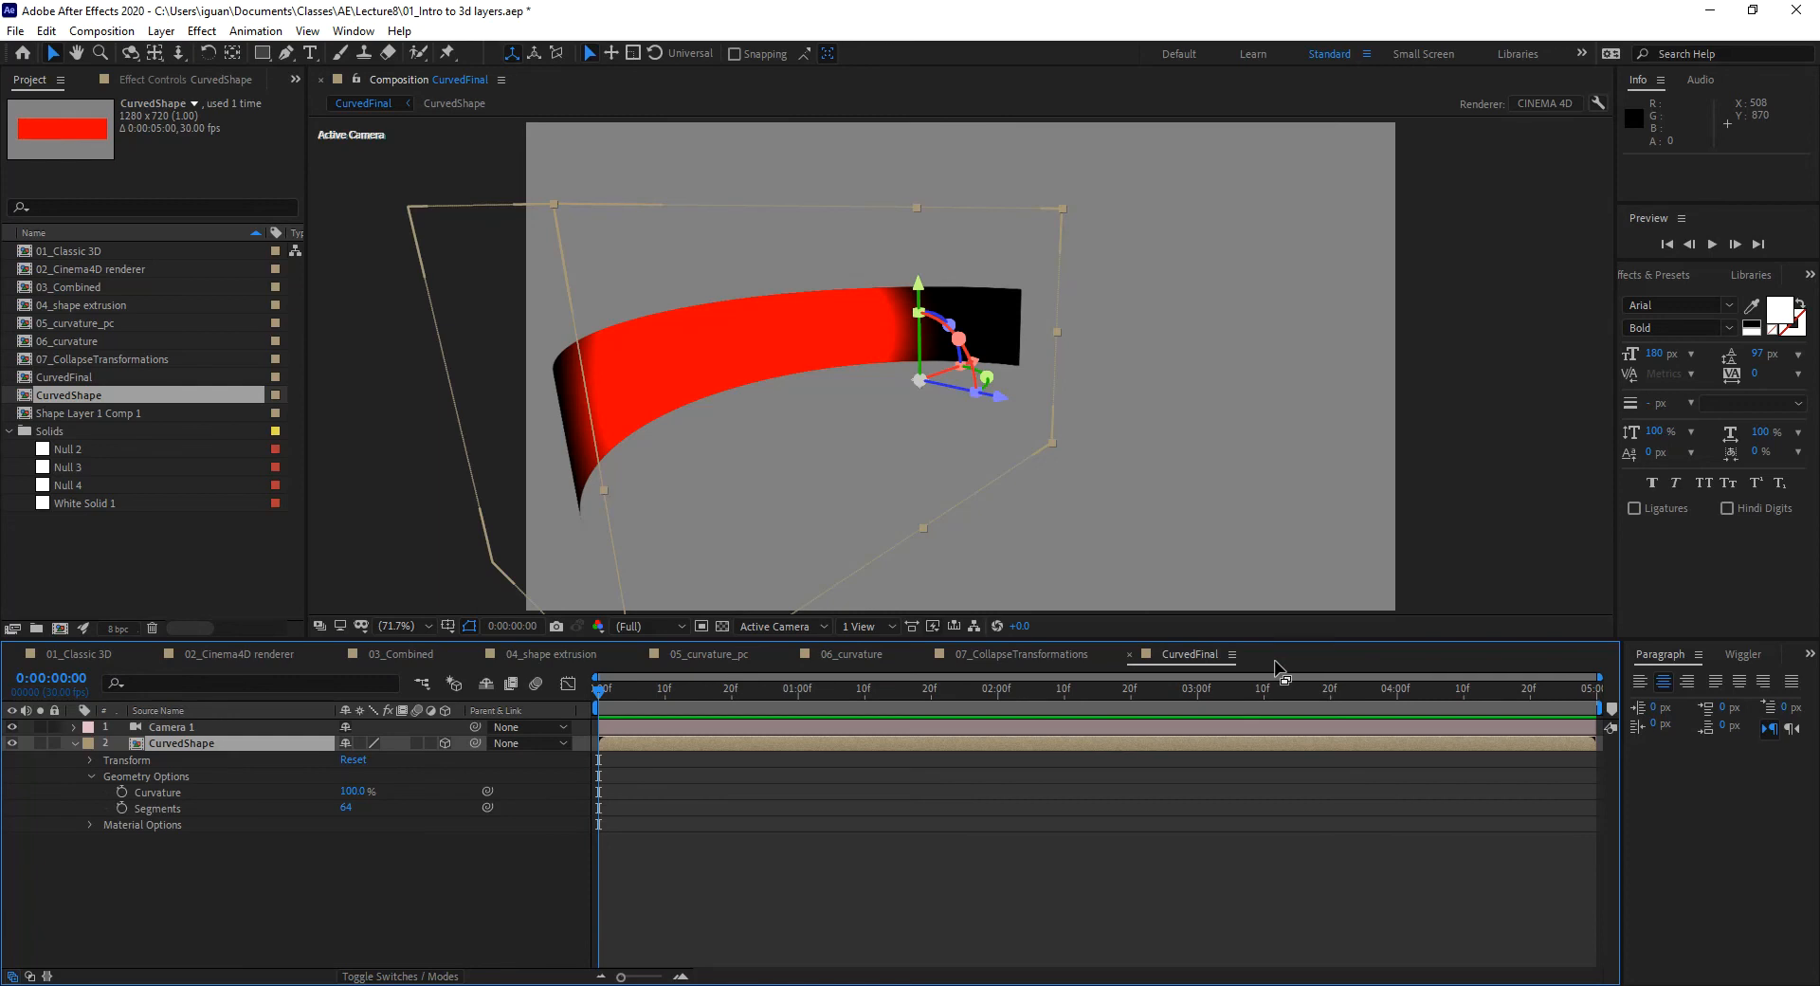
Step: Create a new composition named 'BoxComp' and bring up its new-layer context menu
{"action": "key", "text": "ctrl+n"}
{"action": "type", "text": "BoxComp"}
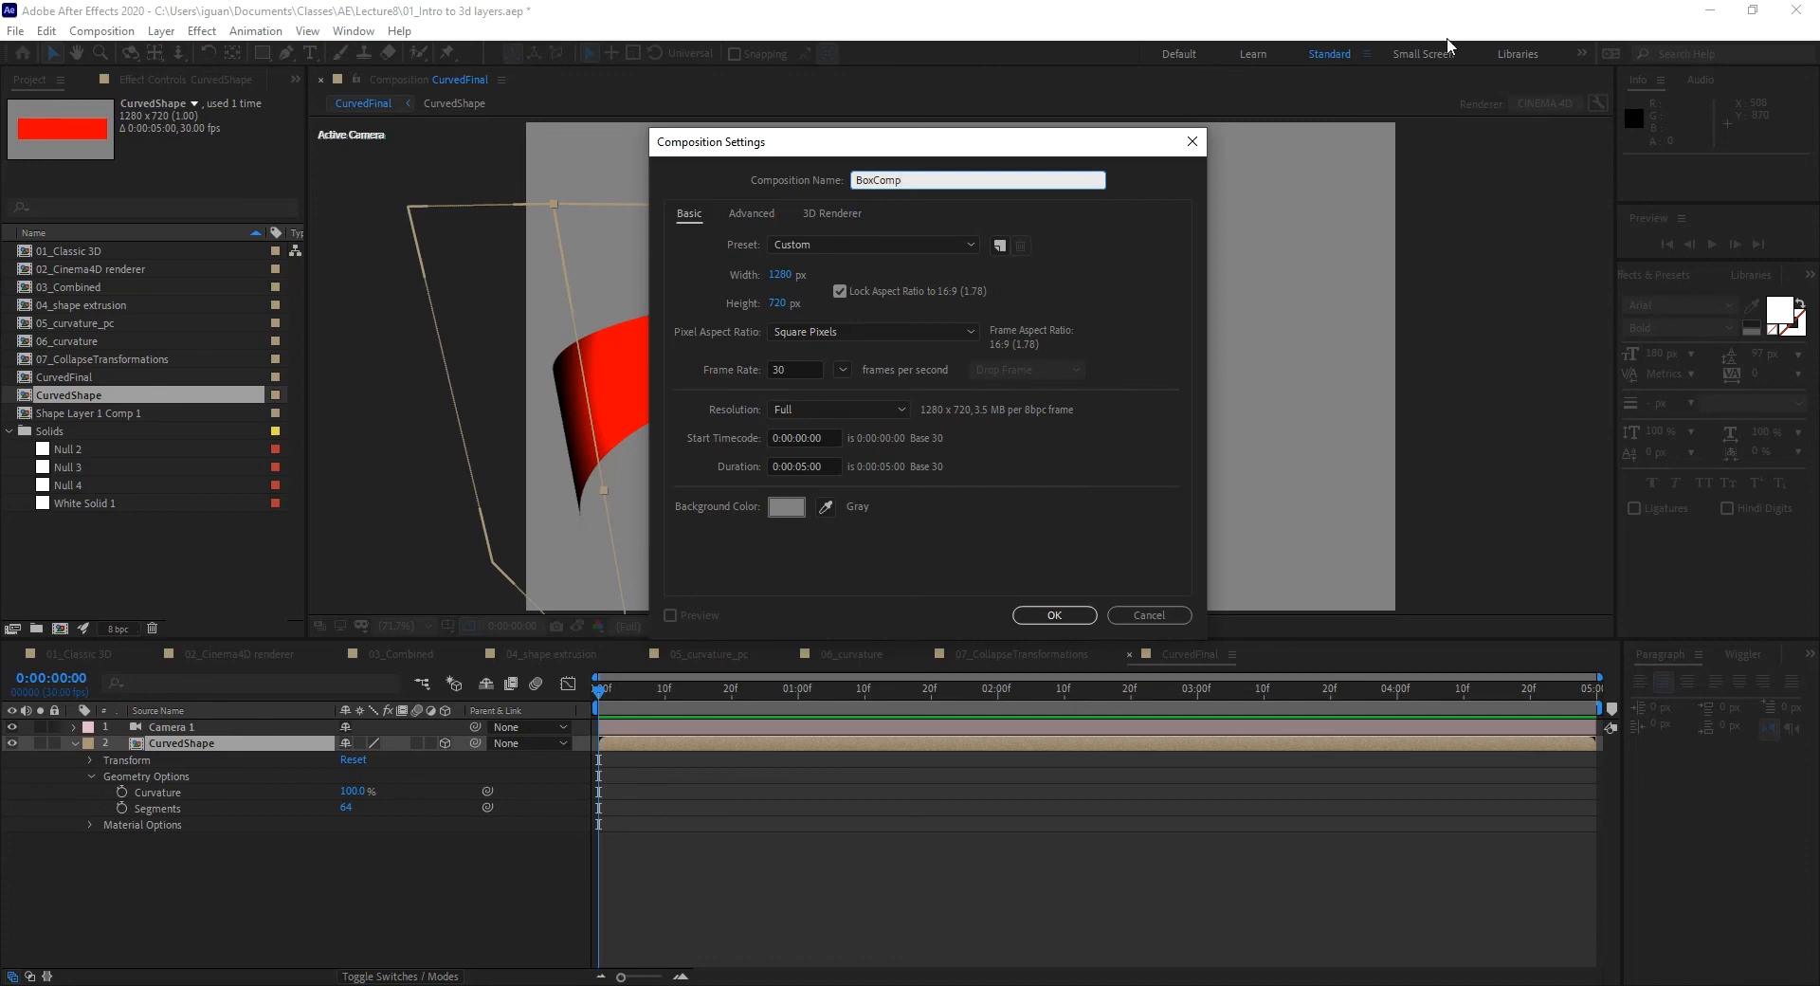
{"action": "left_click", "coordinate": [1054, 614]}
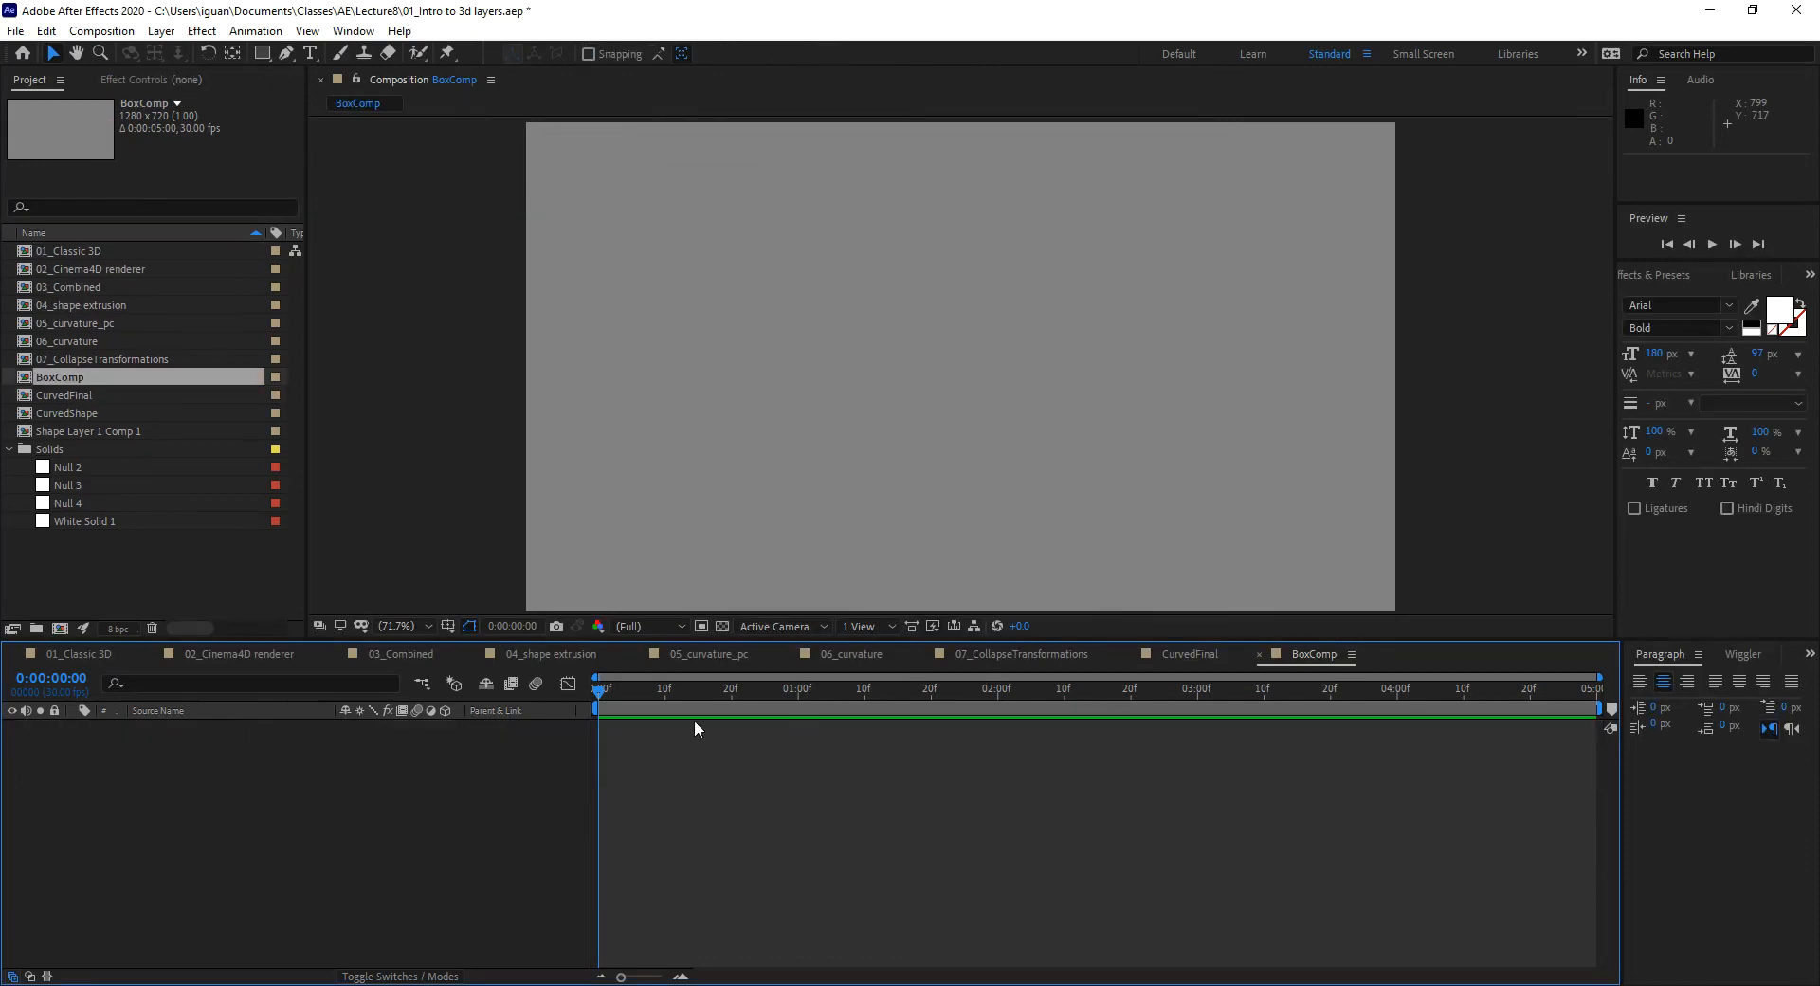
{"action": "right_click", "coordinate": [240, 751]}
Step: Add a new shape layer, Shape Layer 1, to BoxComp and inspect its properties
{"action": "mouse_move", "coordinate": [343, 764]}
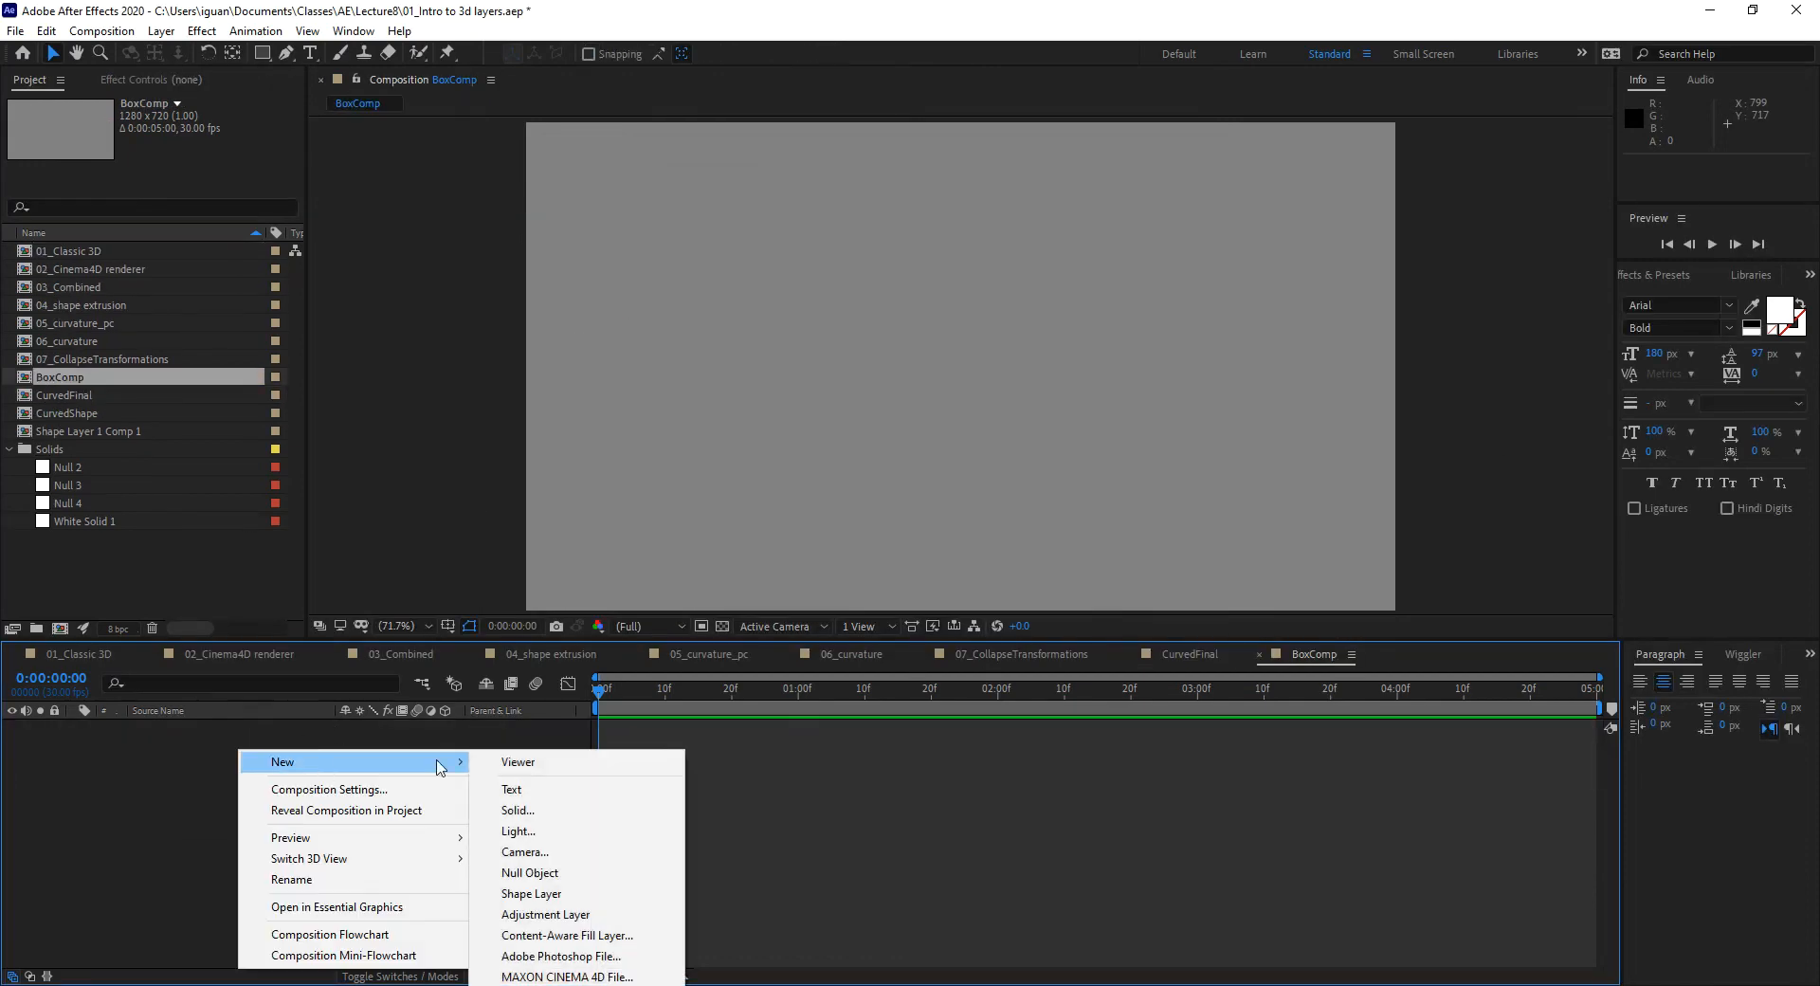
{"action": "left_click", "coordinate": [555, 894]}
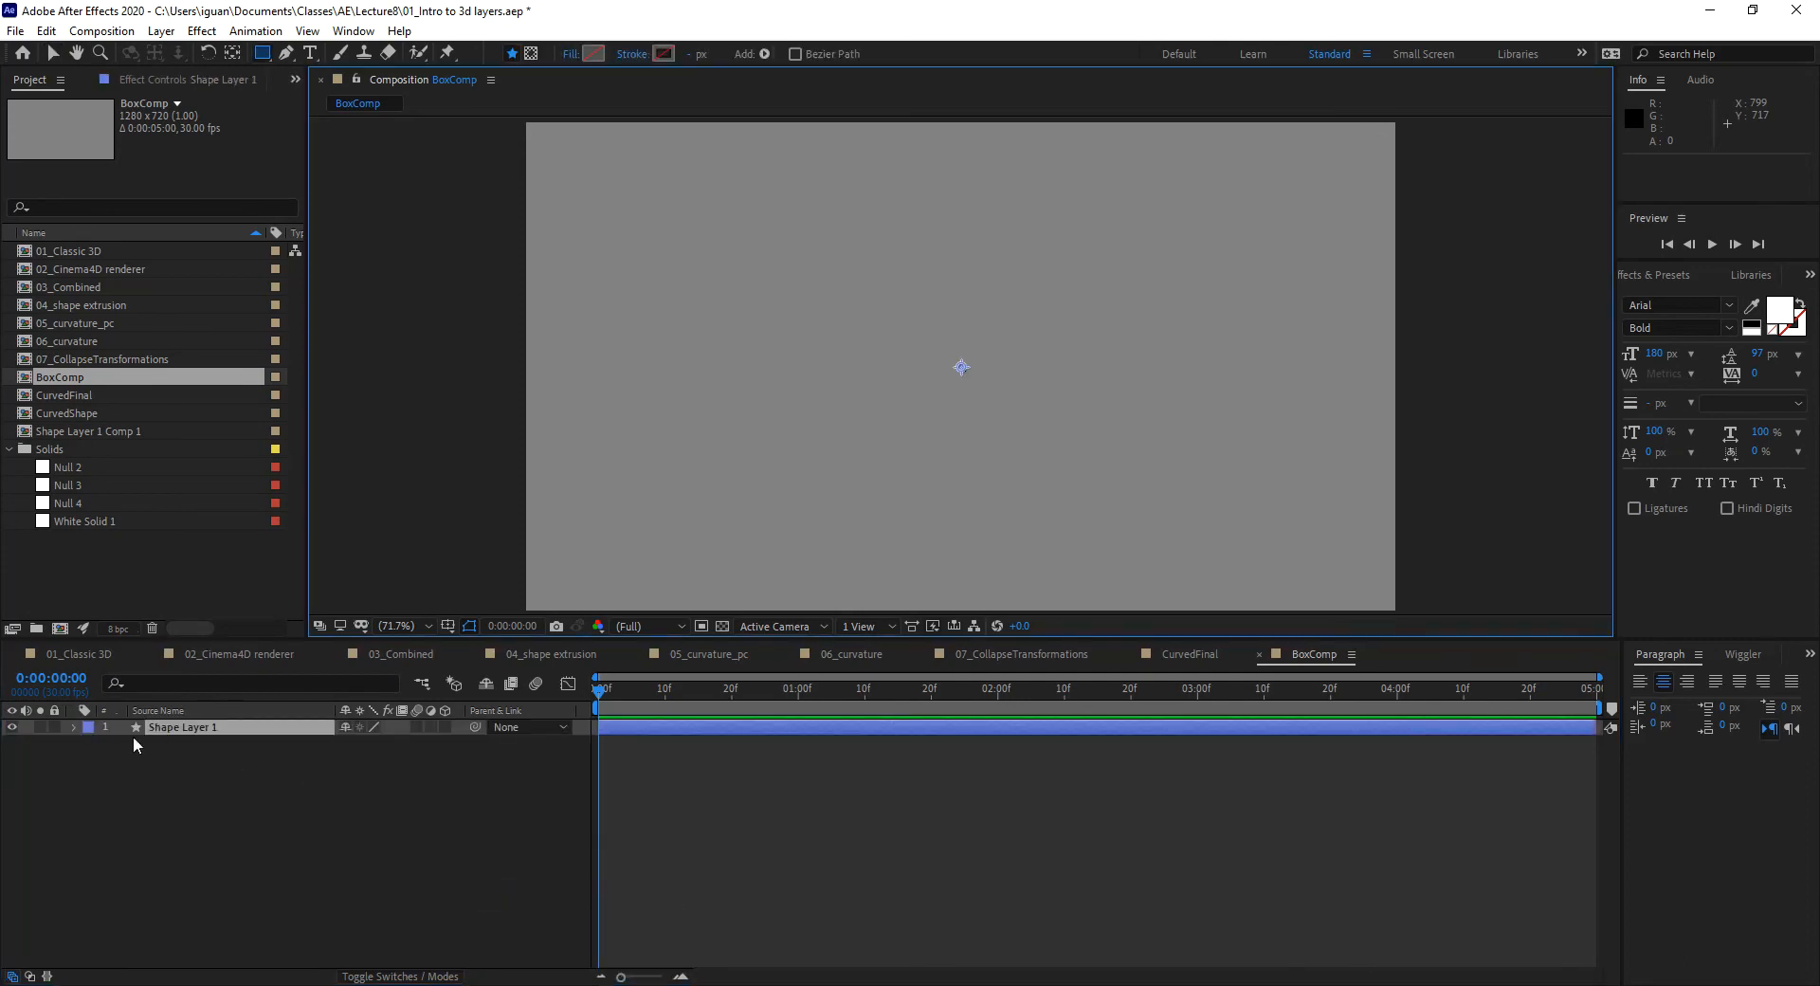
{"action": "left_click", "coordinate": [75, 727]}
{"action": "left_click", "coordinate": [90, 760]}
{"action": "left_click", "coordinate": [89, 760]}
Step: Add a rectangle path and red fill to the shape layer and group them as Group 1
{"action": "left_click", "coordinate": [455, 743]}
{"action": "left_click", "coordinate": [533, 356]}
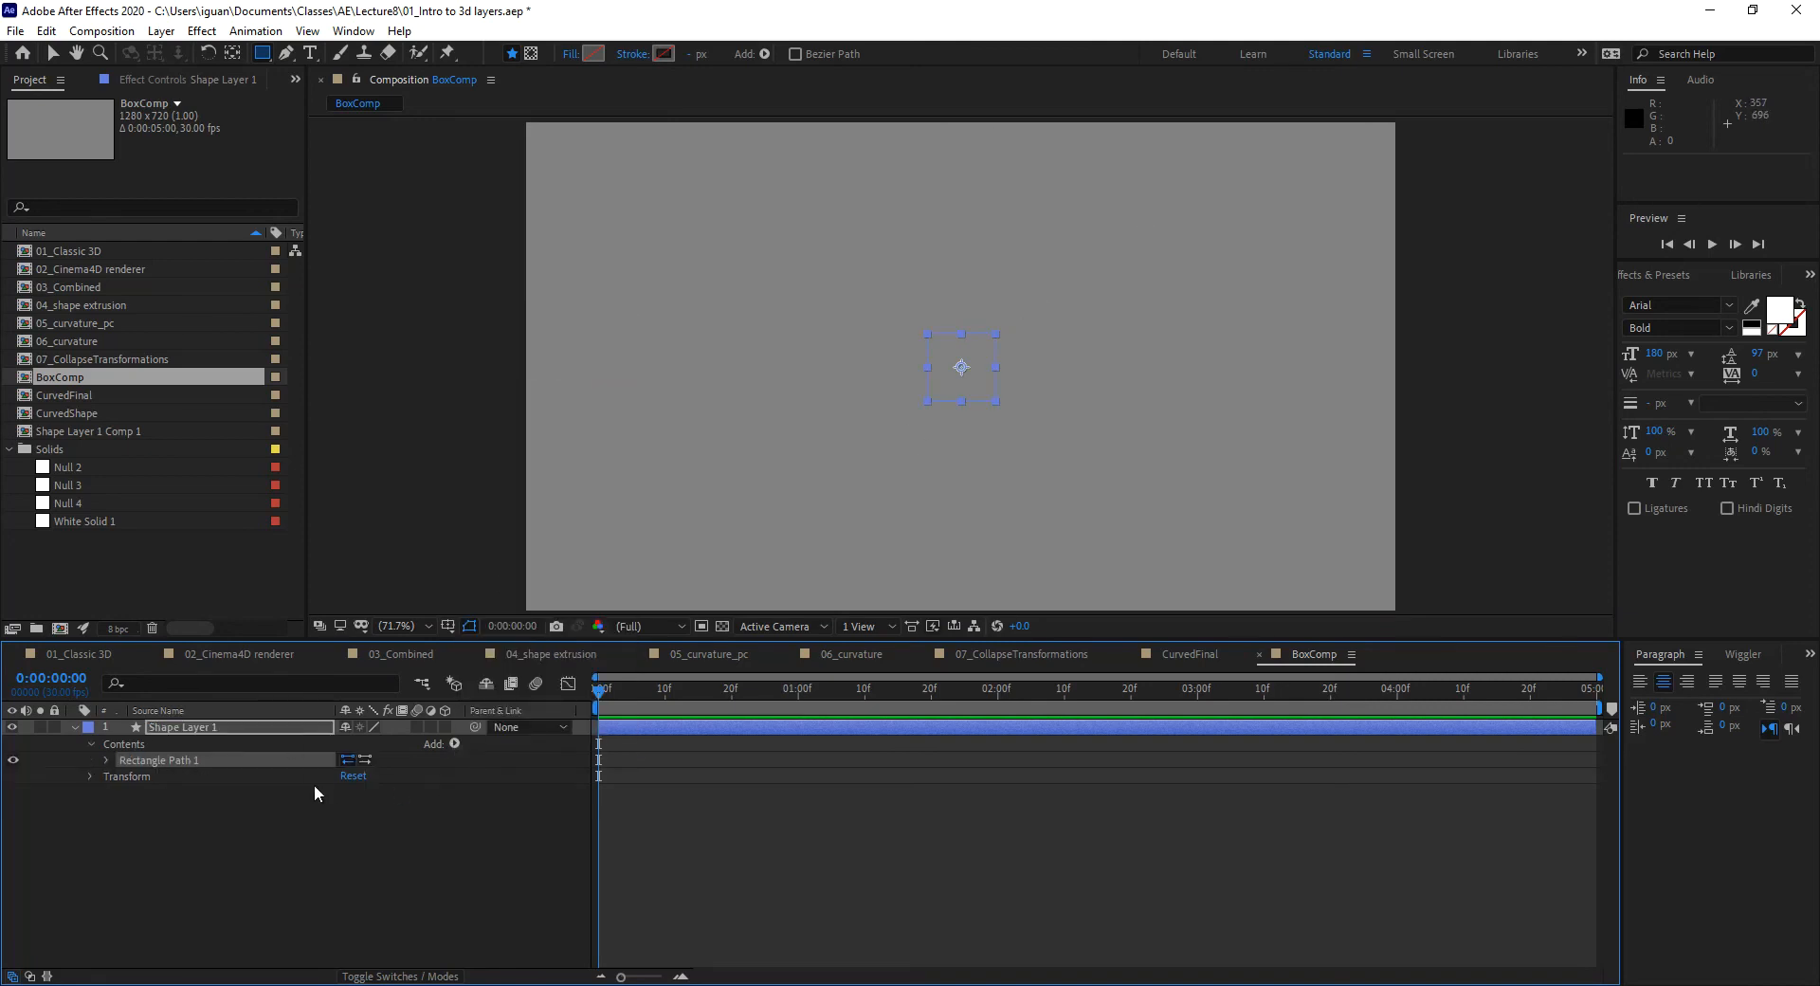
{"action": "left_click", "coordinate": [454, 744]}
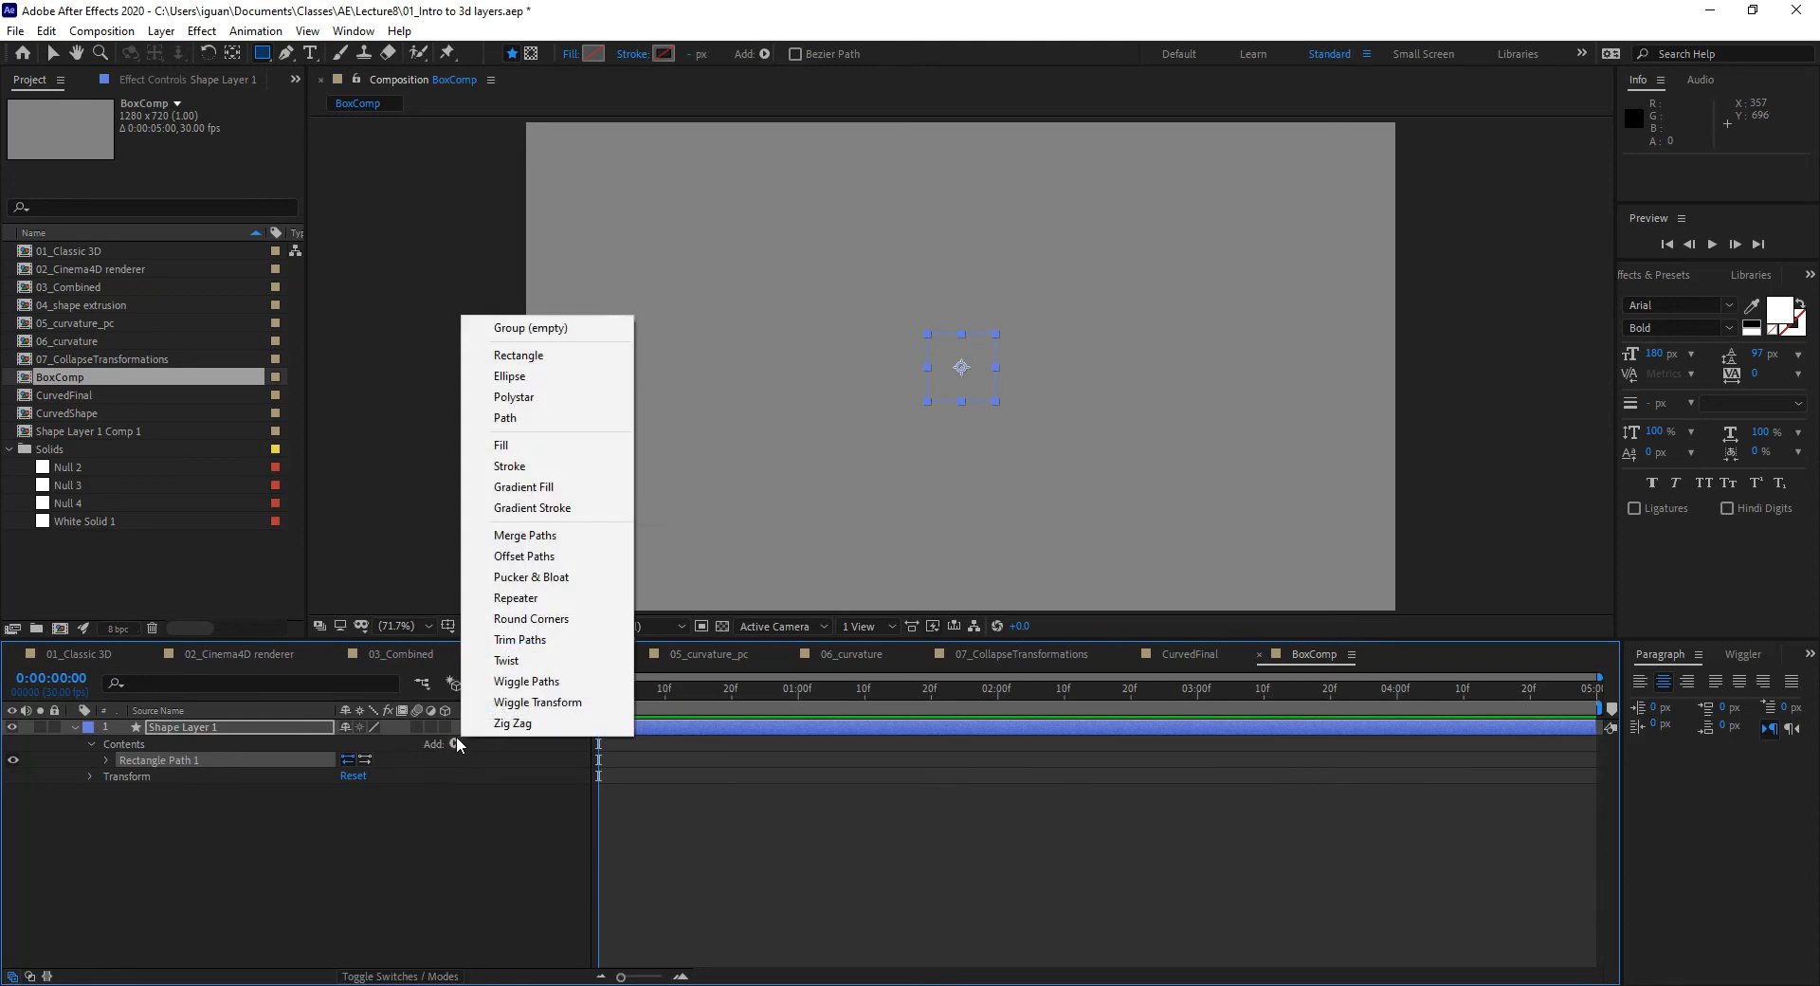
{"action": "left_click", "coordinate": [514, 446]}
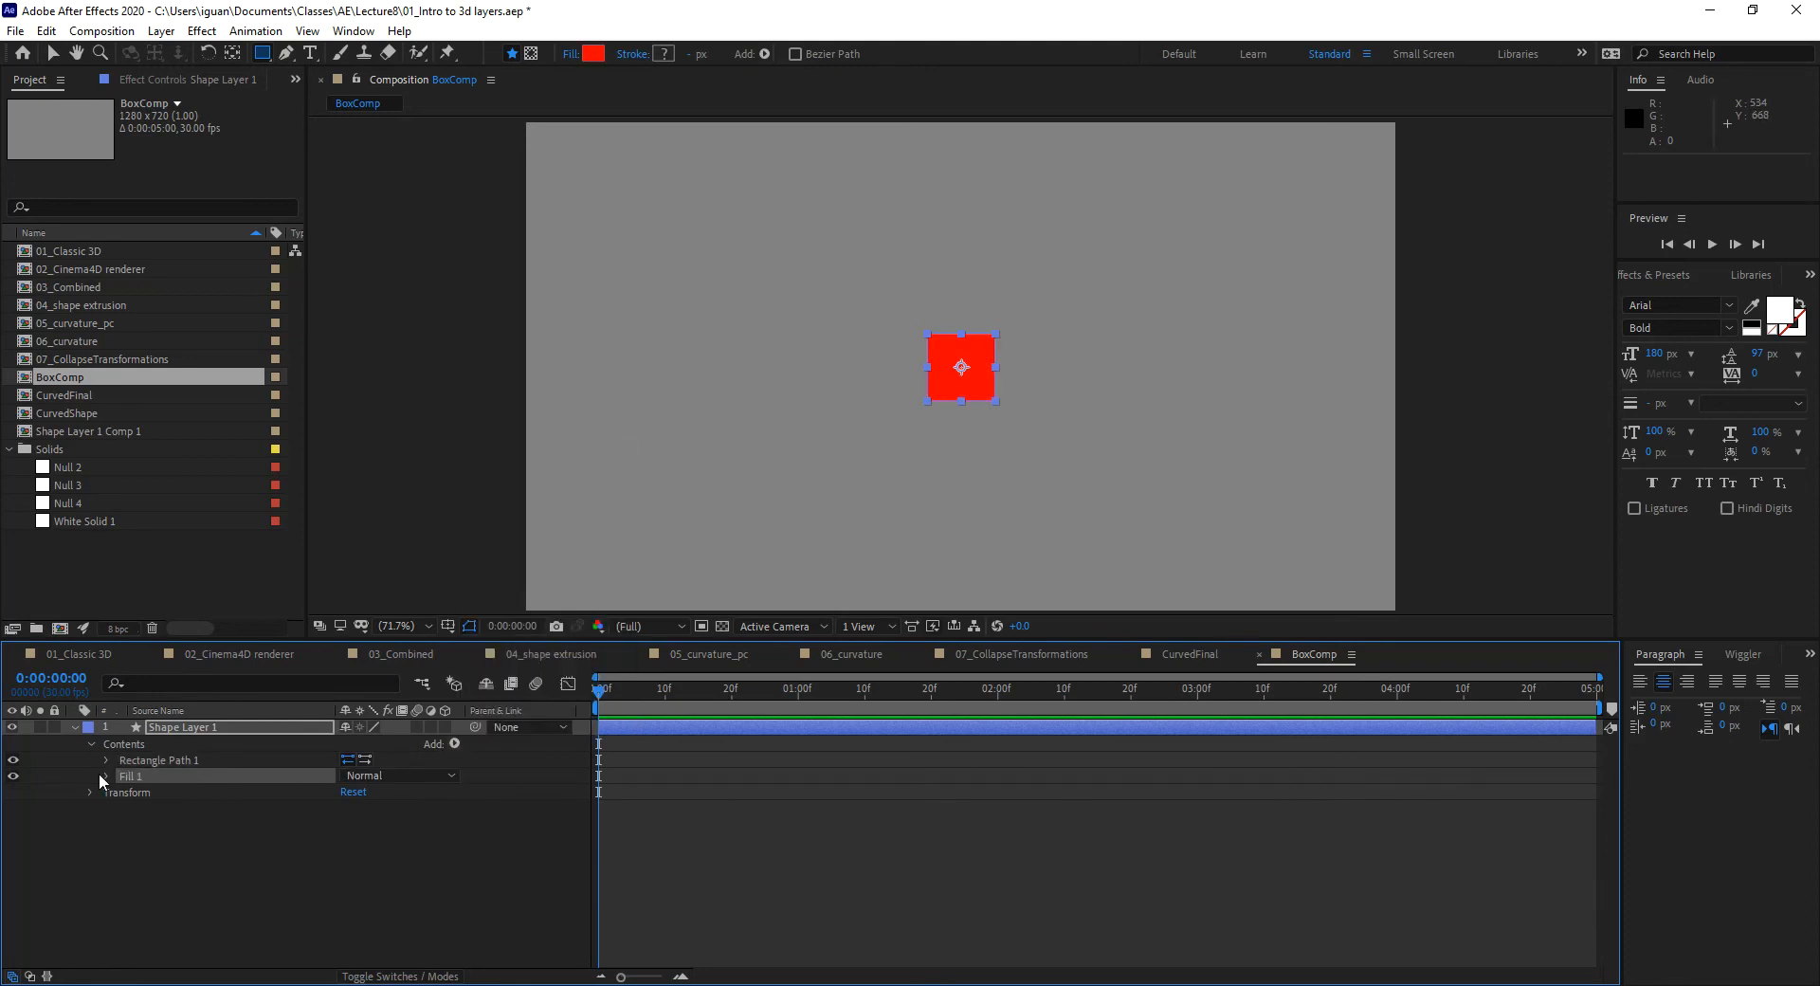
{"action": "left_click", "coordinate": [178, 758], "text": "shift"}
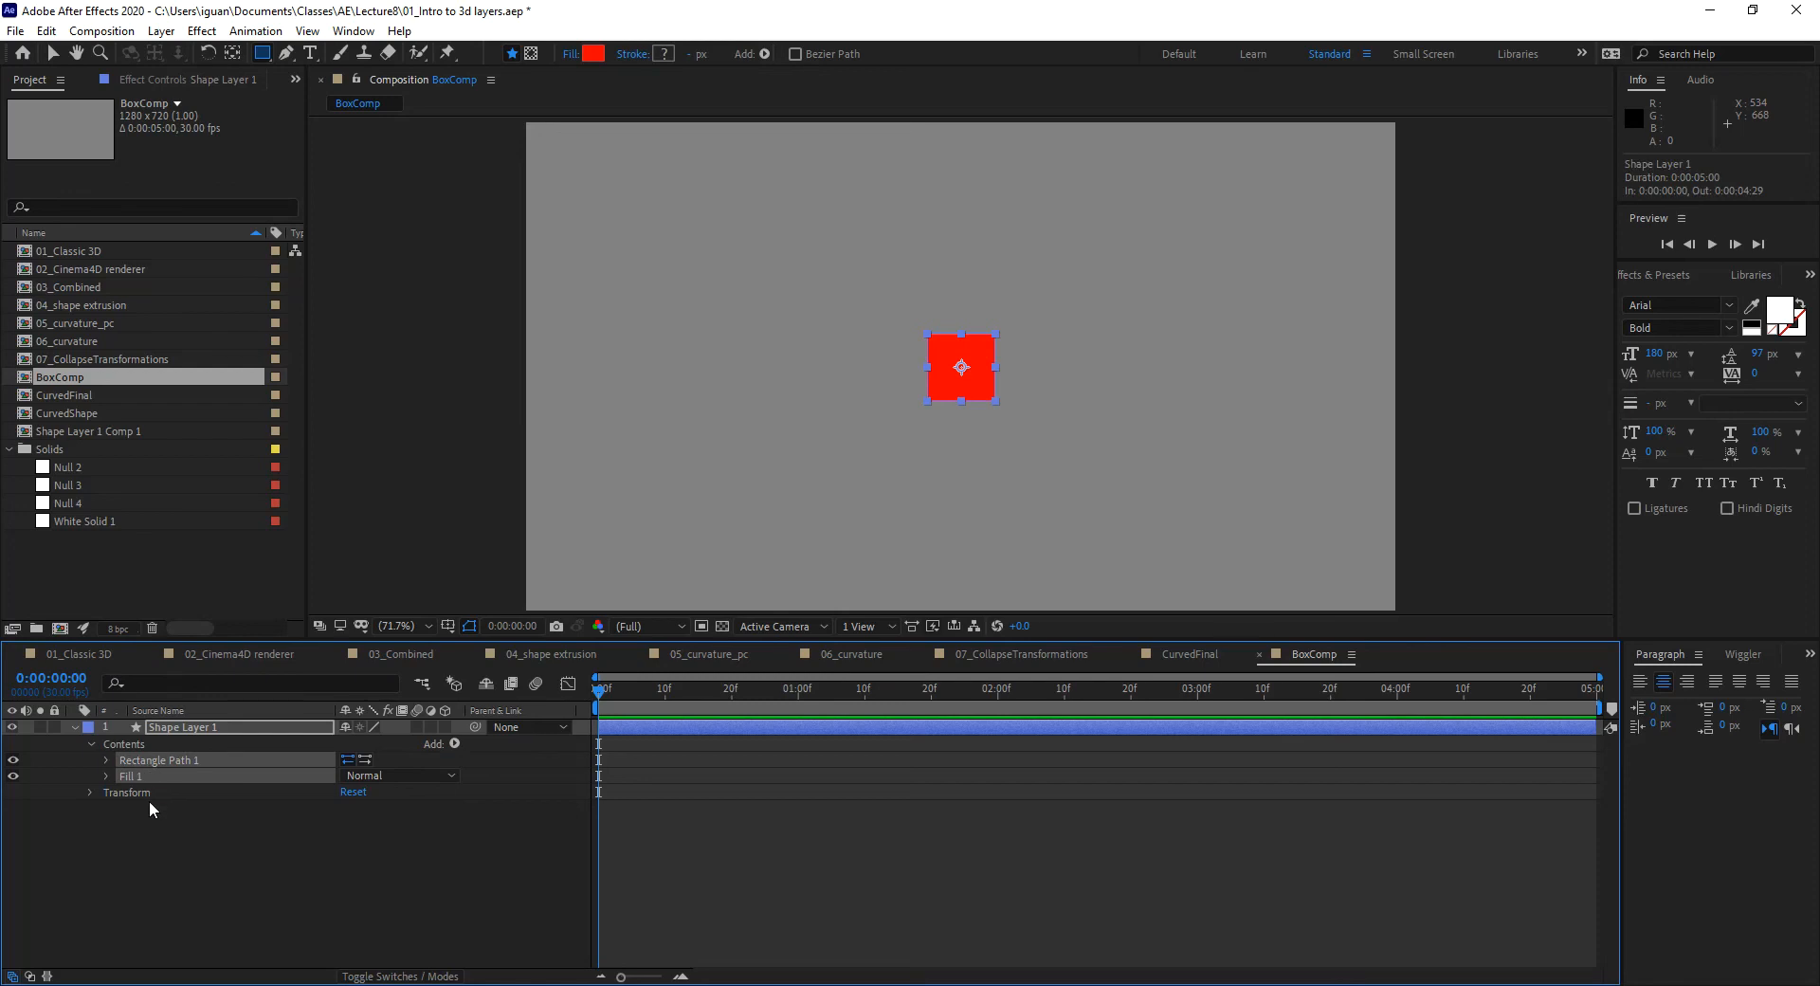
{"action": "key", "text": "ctrl+g"}
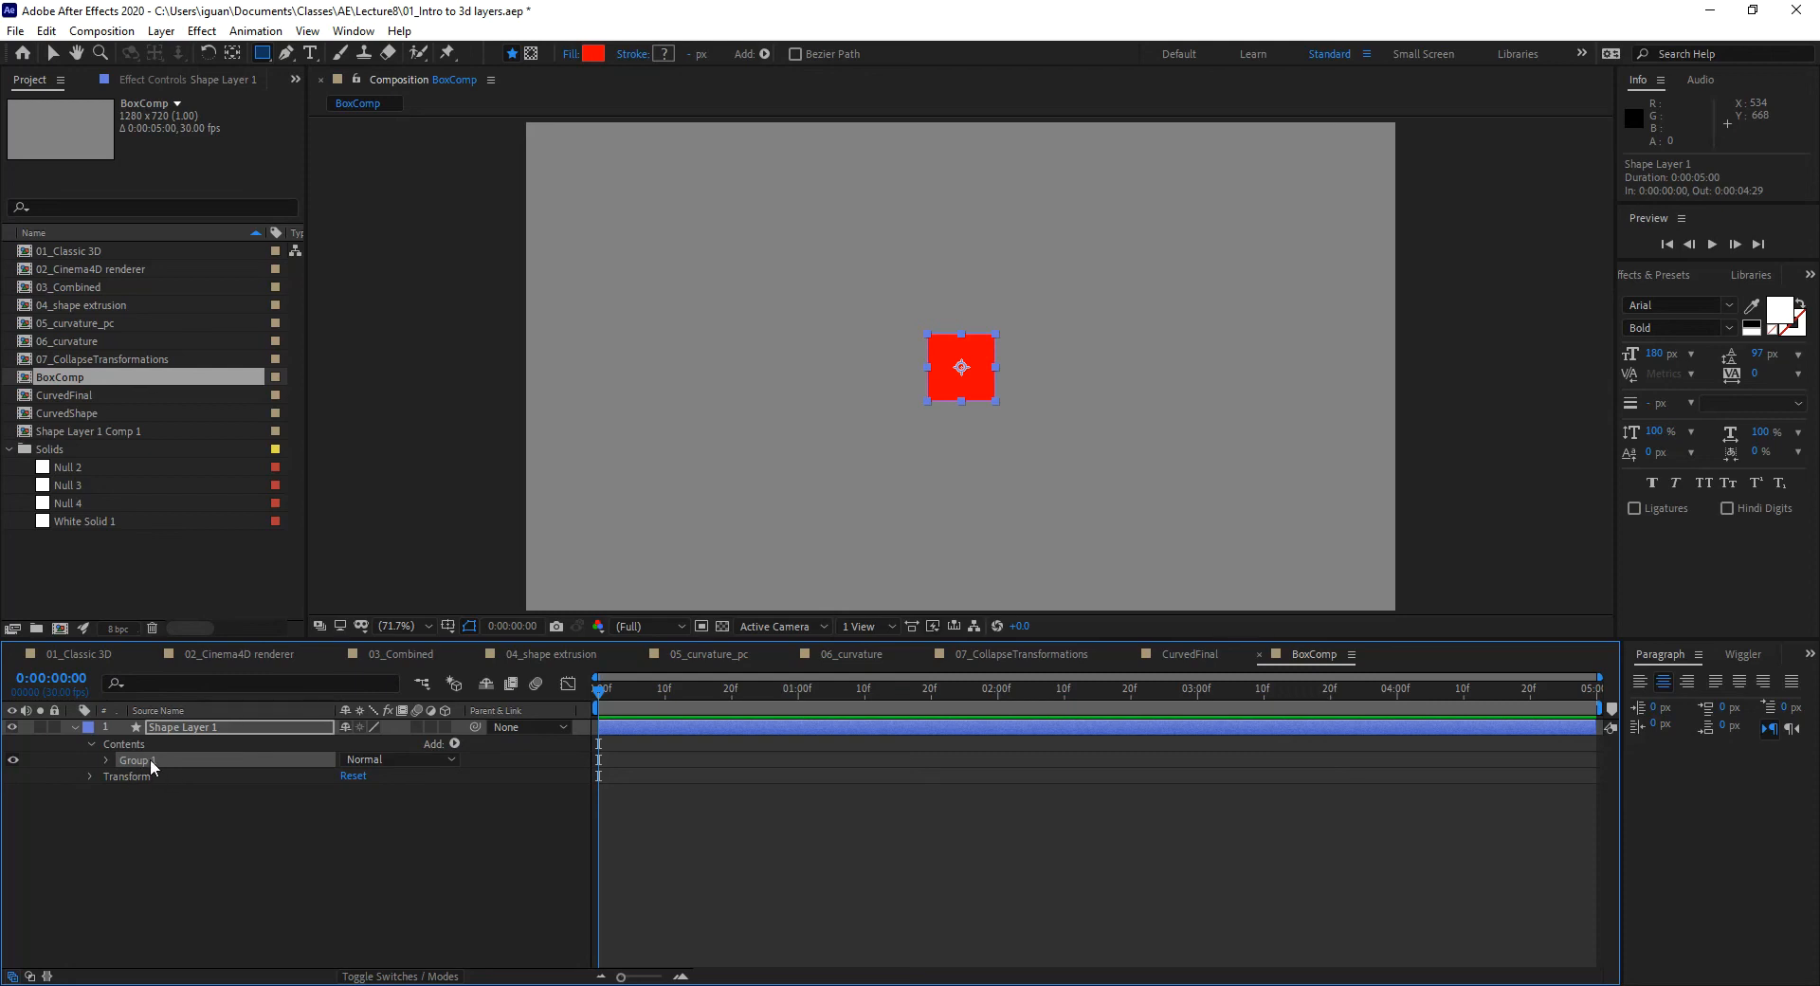
{"action": "left_click", "coordinate": [106, 760]}
{"action": "left_click", "coordinate": [105, 759]}
{"action": "left_click", "coordinate": [92, 742]}
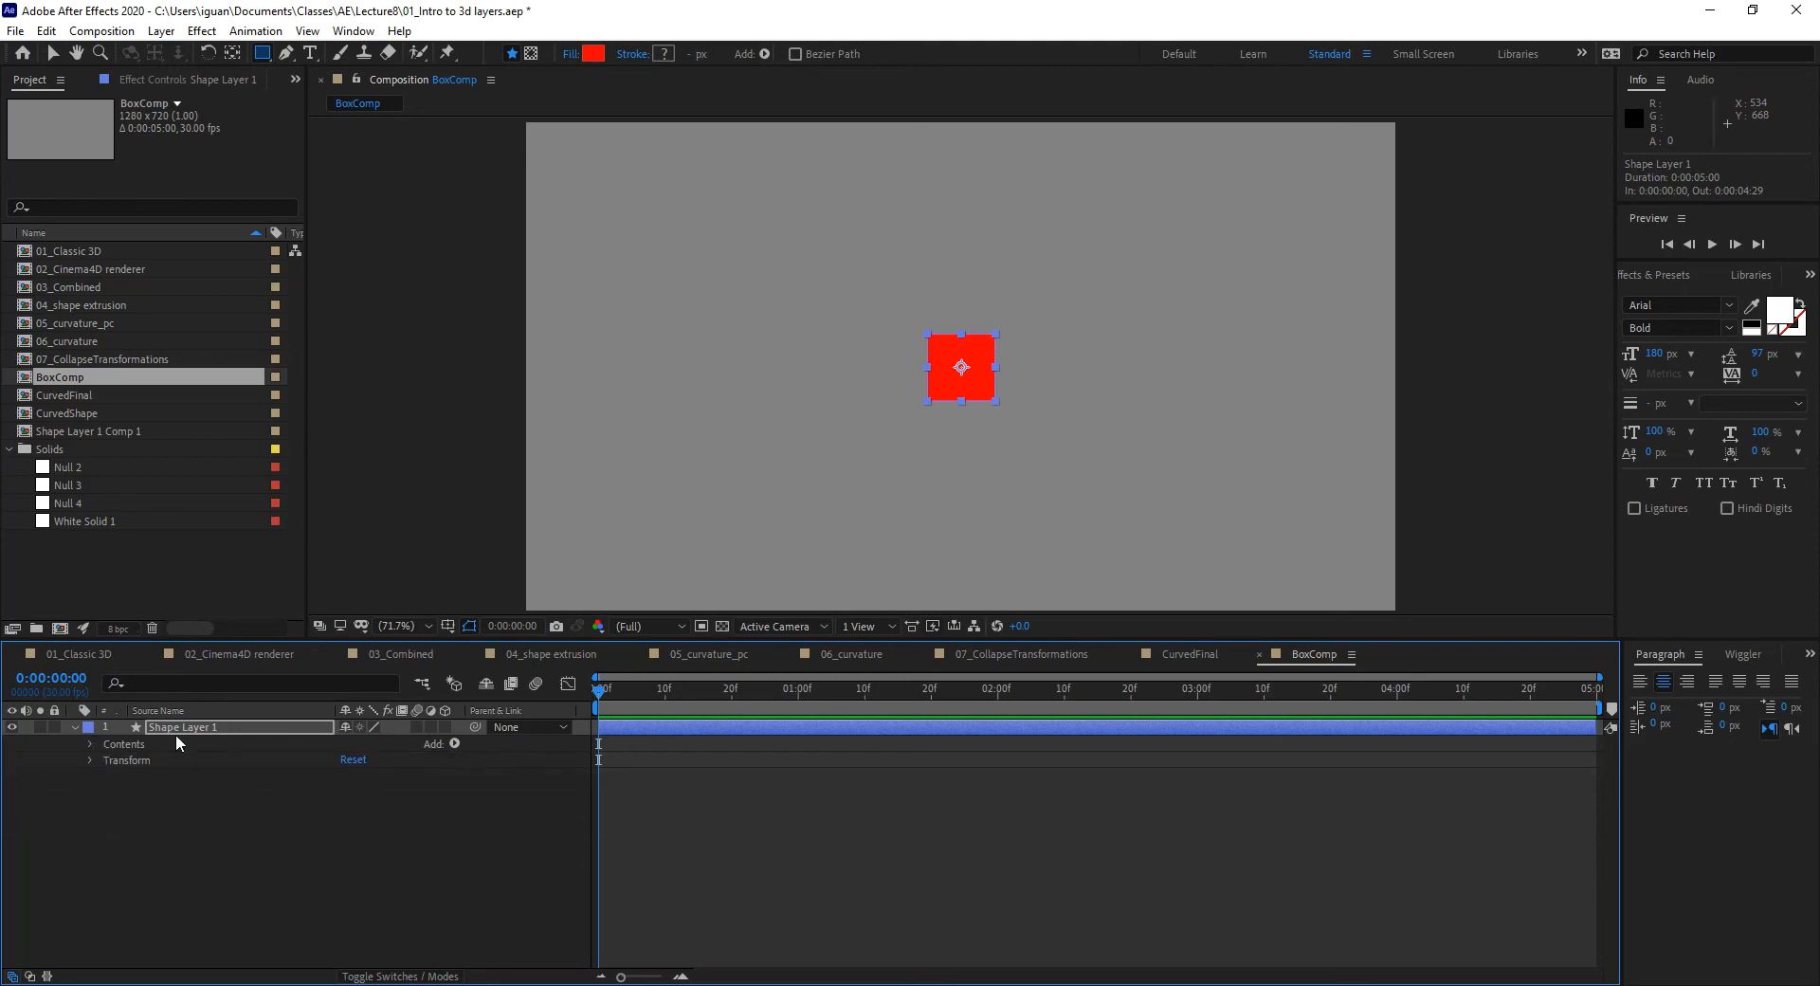
Step: Duplicate the red square layer with Ctrl+D into Shape Layers 2–6 and select all six
{"action": "left_click", "coordinate": [74, 726]}
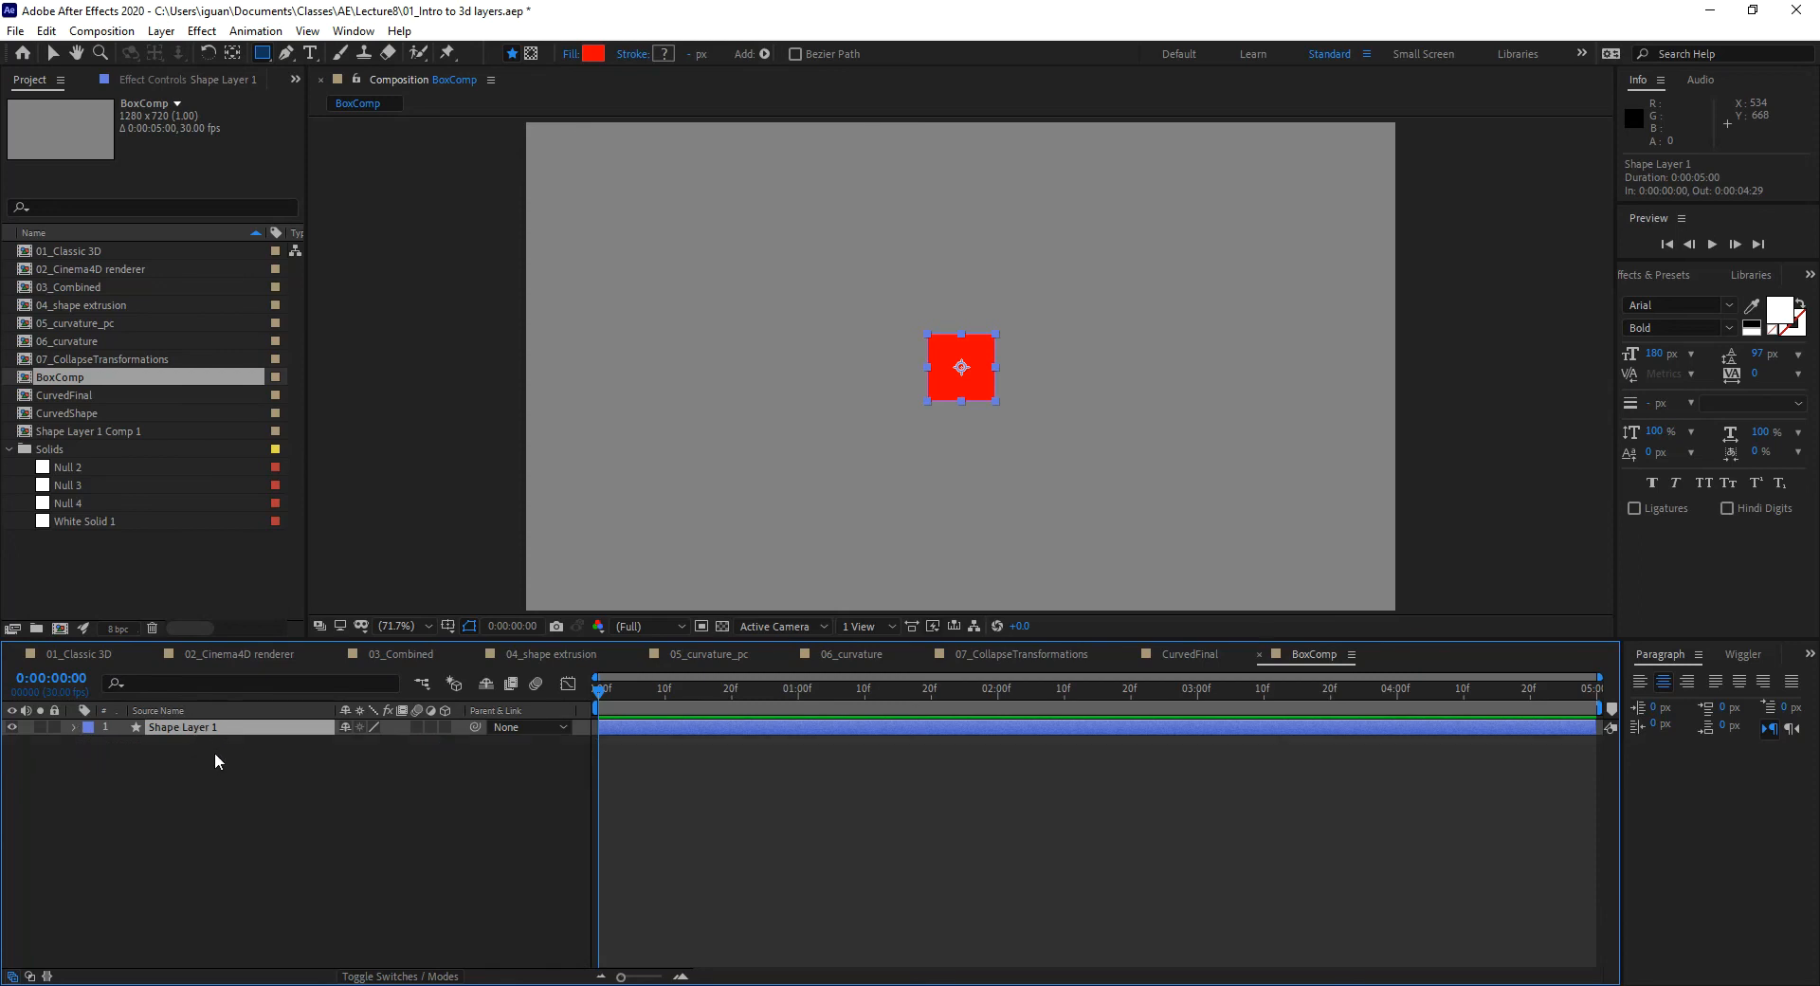
{"action": "key", "text": "ctrl+d"}
{"action": "key", "text": "ctrl+d"}
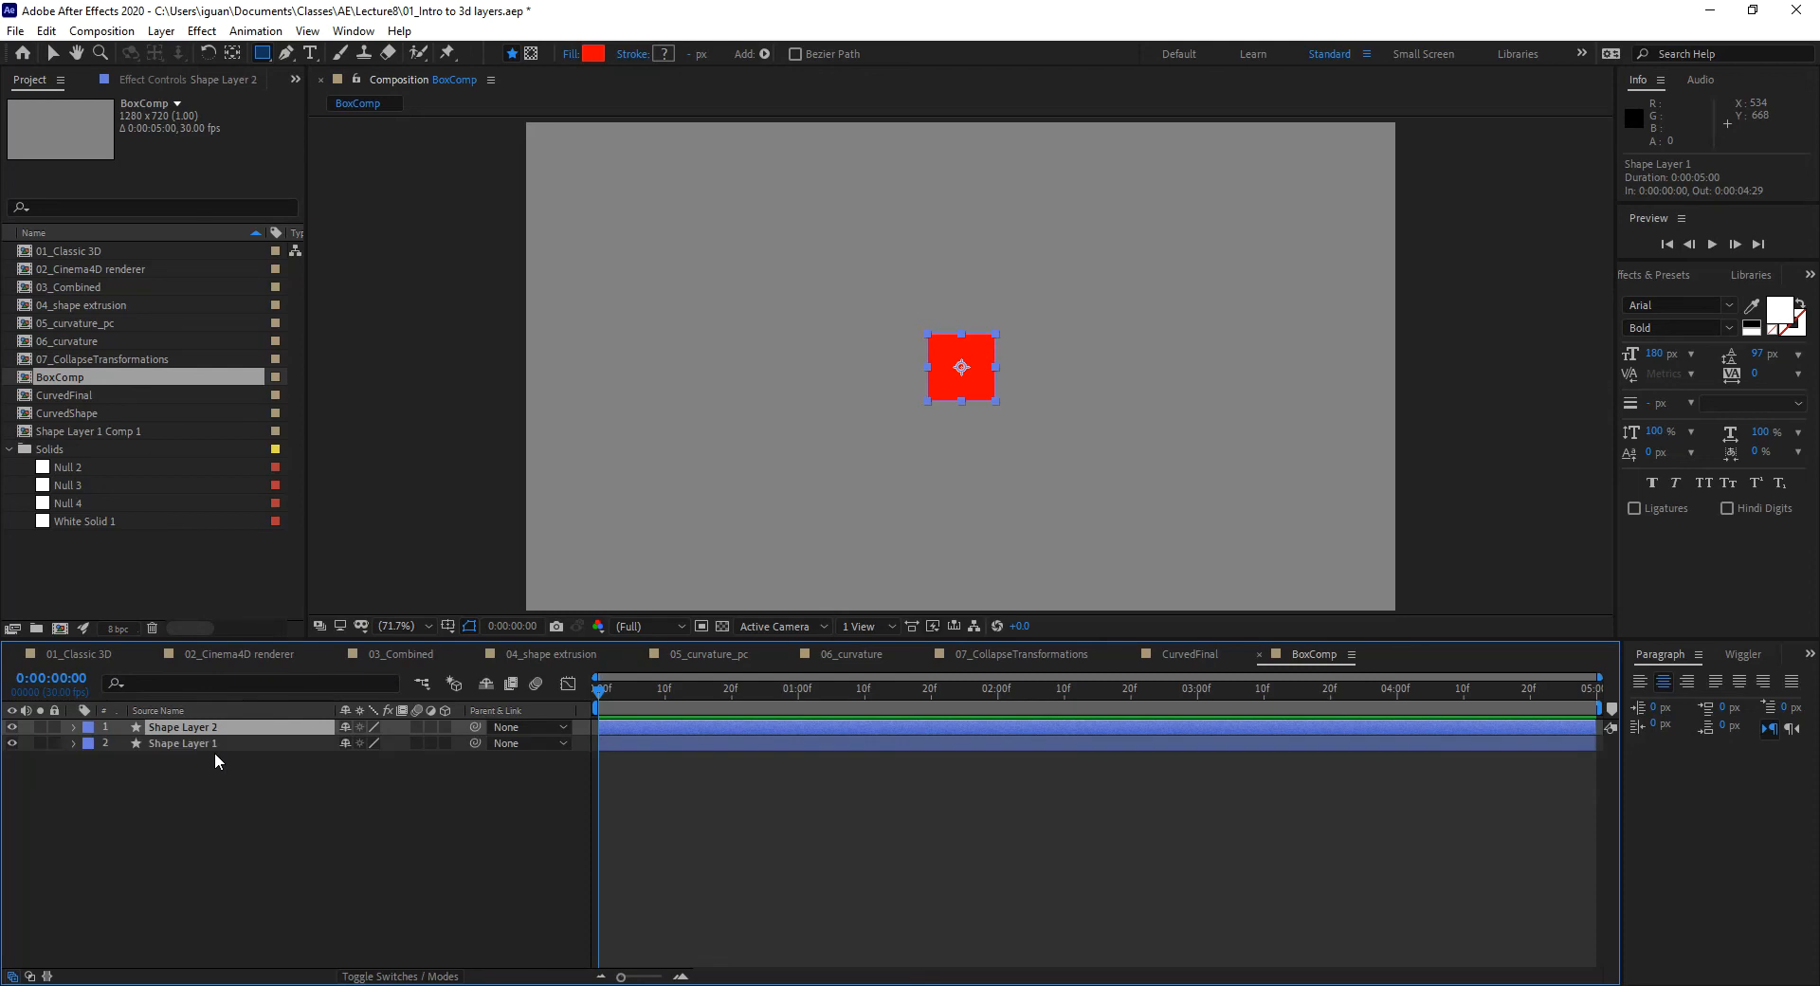
{"action": "key", "text": "ctrl+d"}
{"action": "key", "text": "ctrl+d"}
{"action": "key", "text": "ctrl+d"}
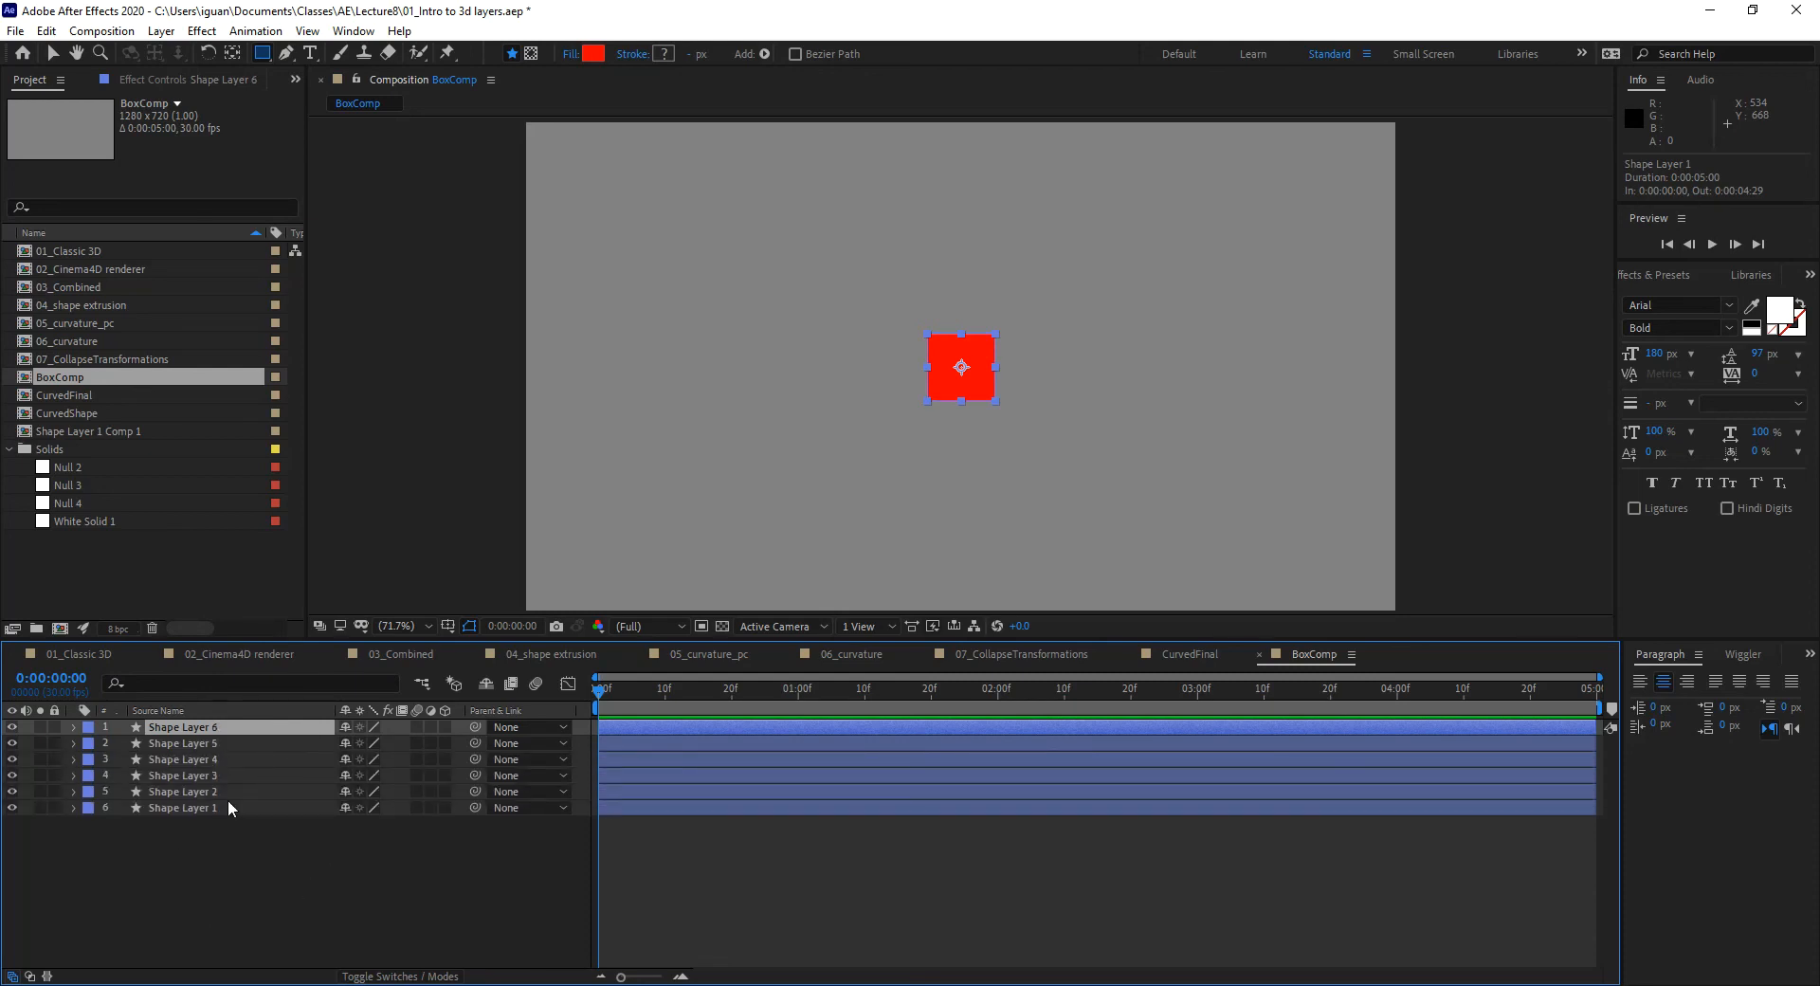
{"action": "left_click", "coordinate": [197, 805], "text": "shift"}
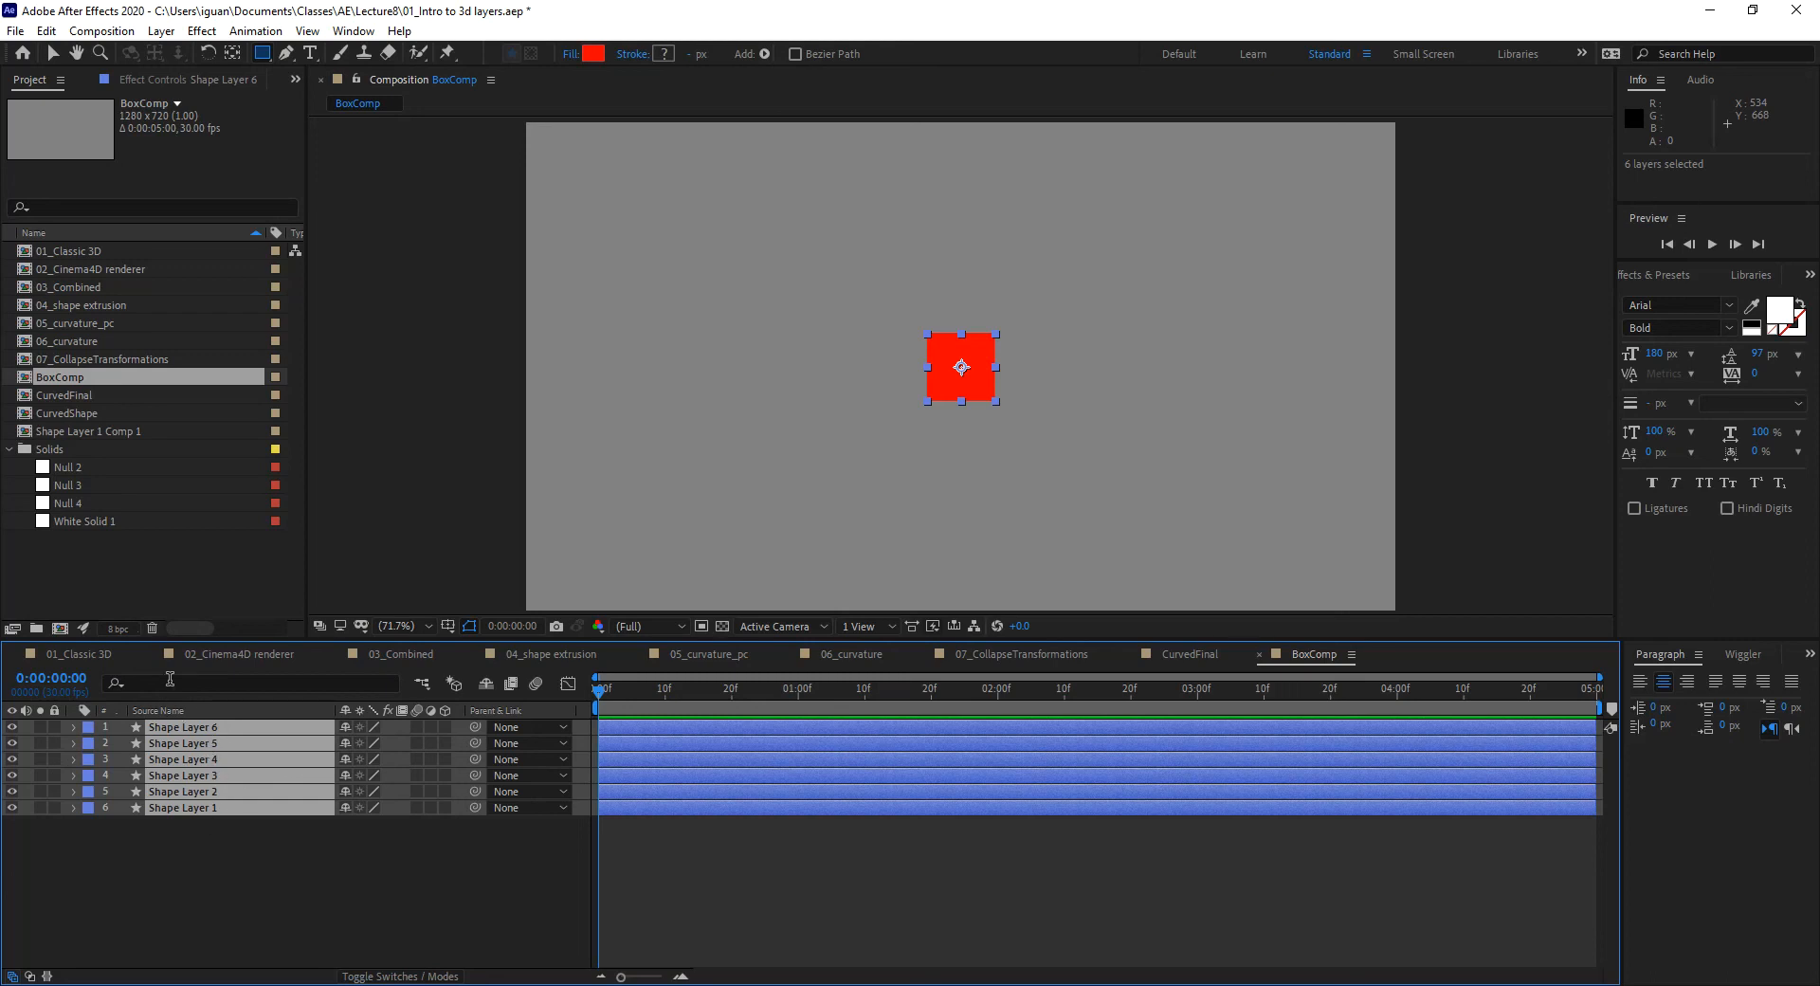
Step: Filter the timeline by 'color' and change Shape Layer 5's fill to yellow
{"action": "left_click", "coordinate": [228, 681]}
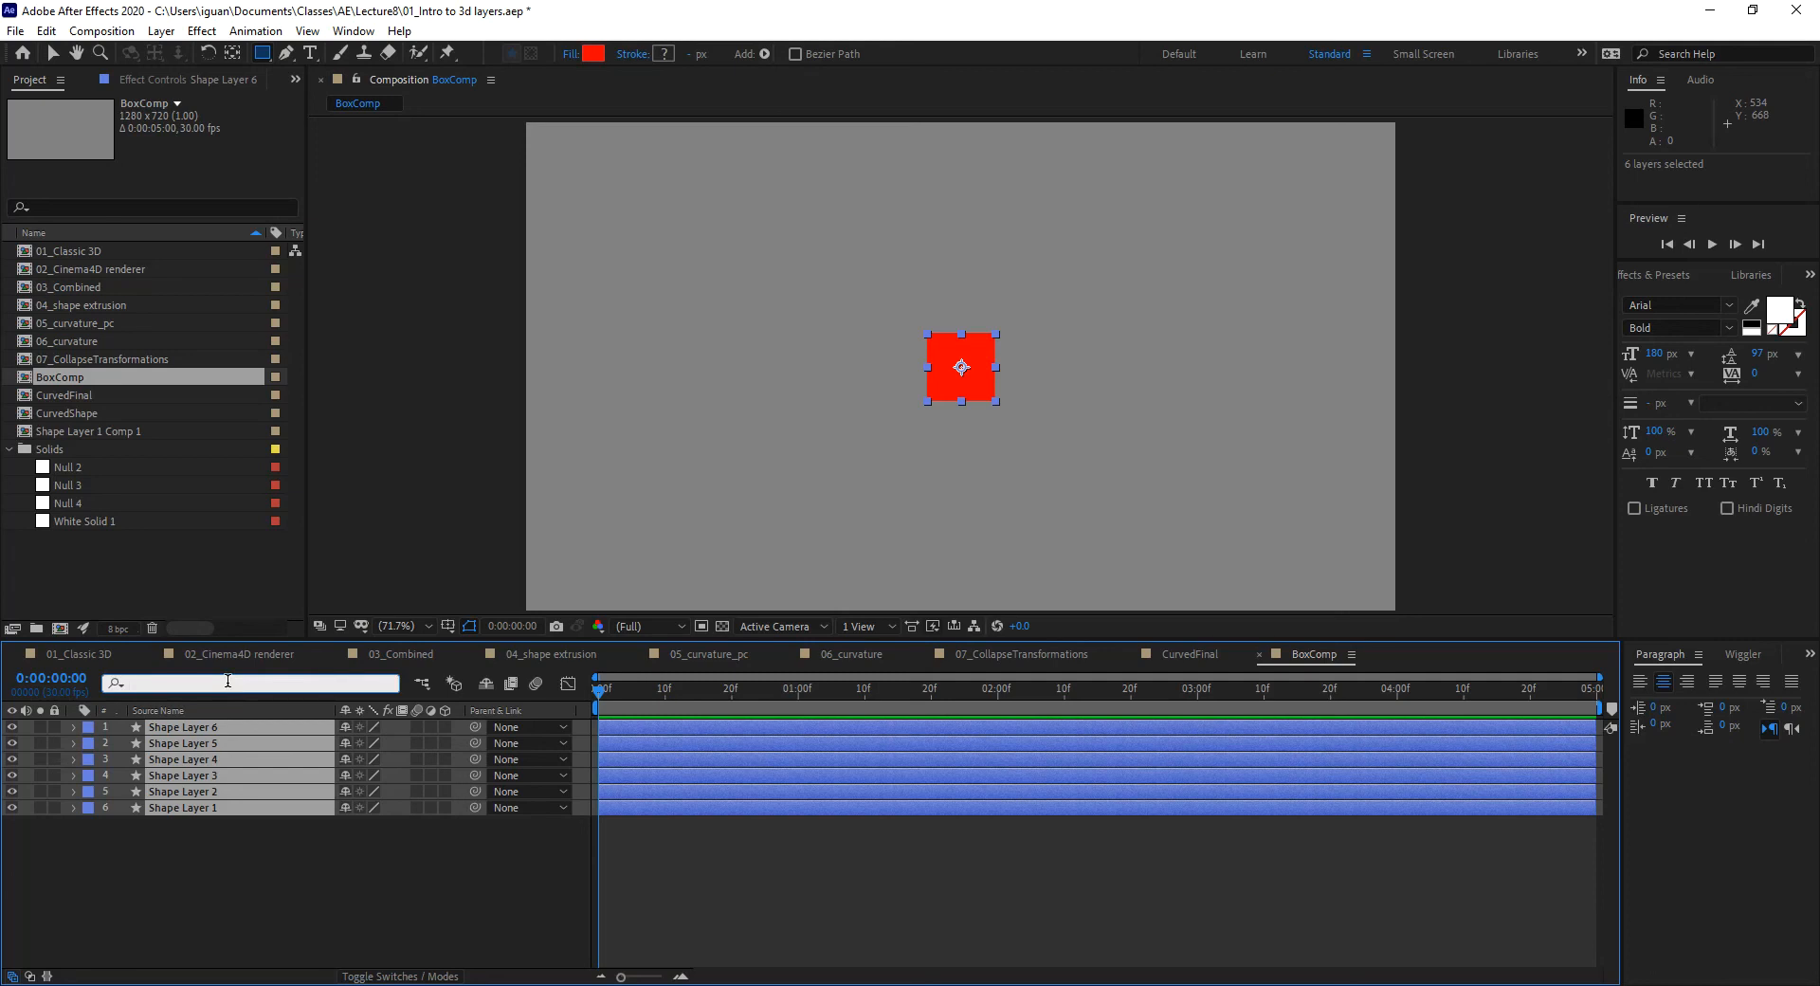
{"action": "type", "text": "color"}
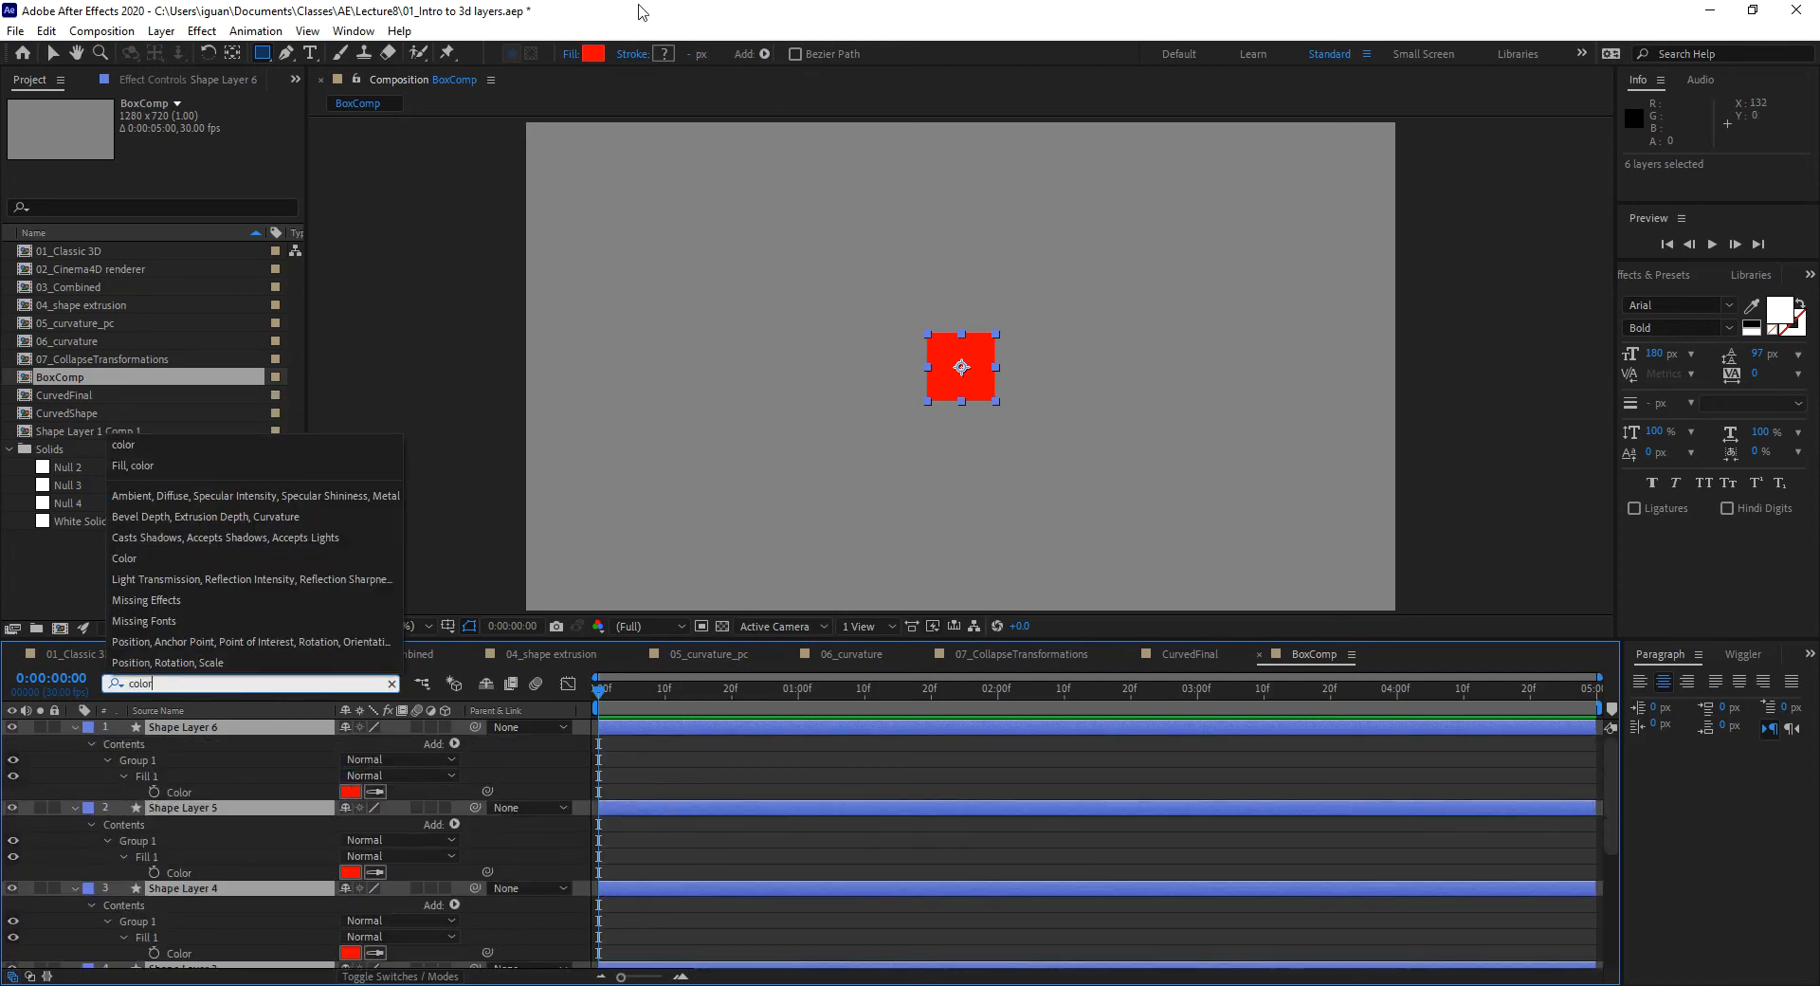
{"action": "scroll", "coordinate": [339, 923], "scroll_direction": "down", "scroll_amount": 5}
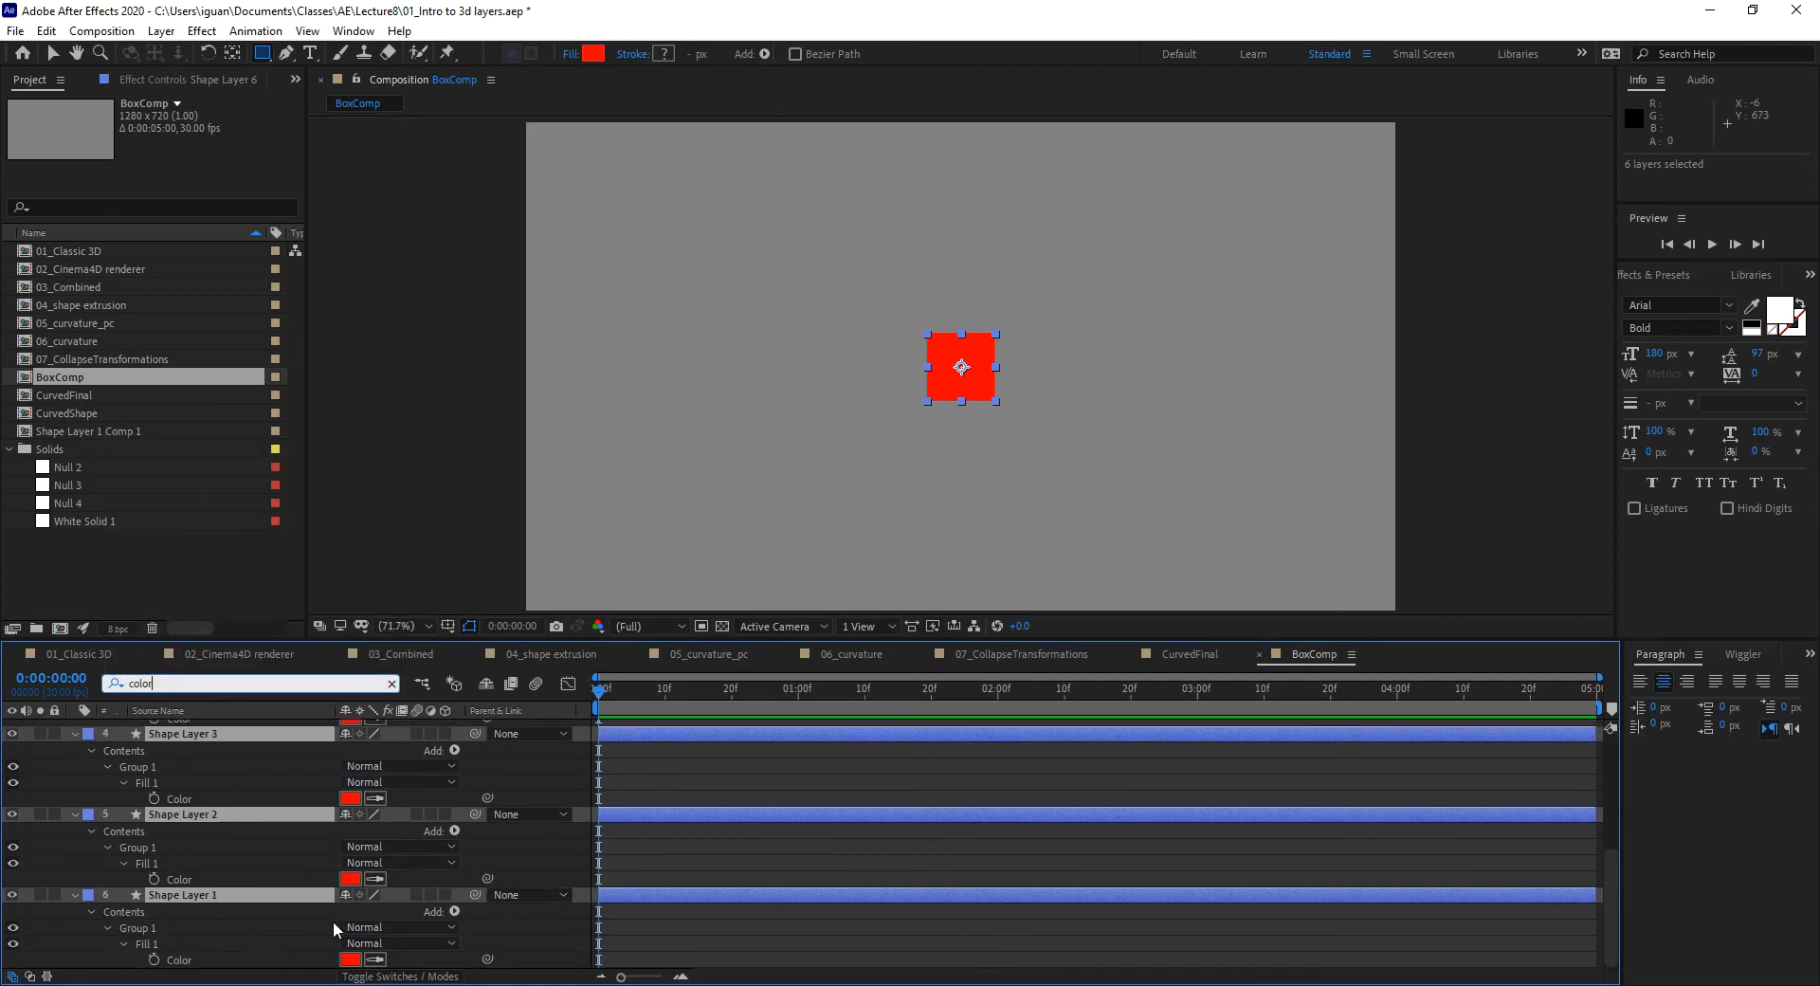
{"action": "scroll", "coordinate": [331, 925], "scroll_direction": "up", "scroll_amount": 5}
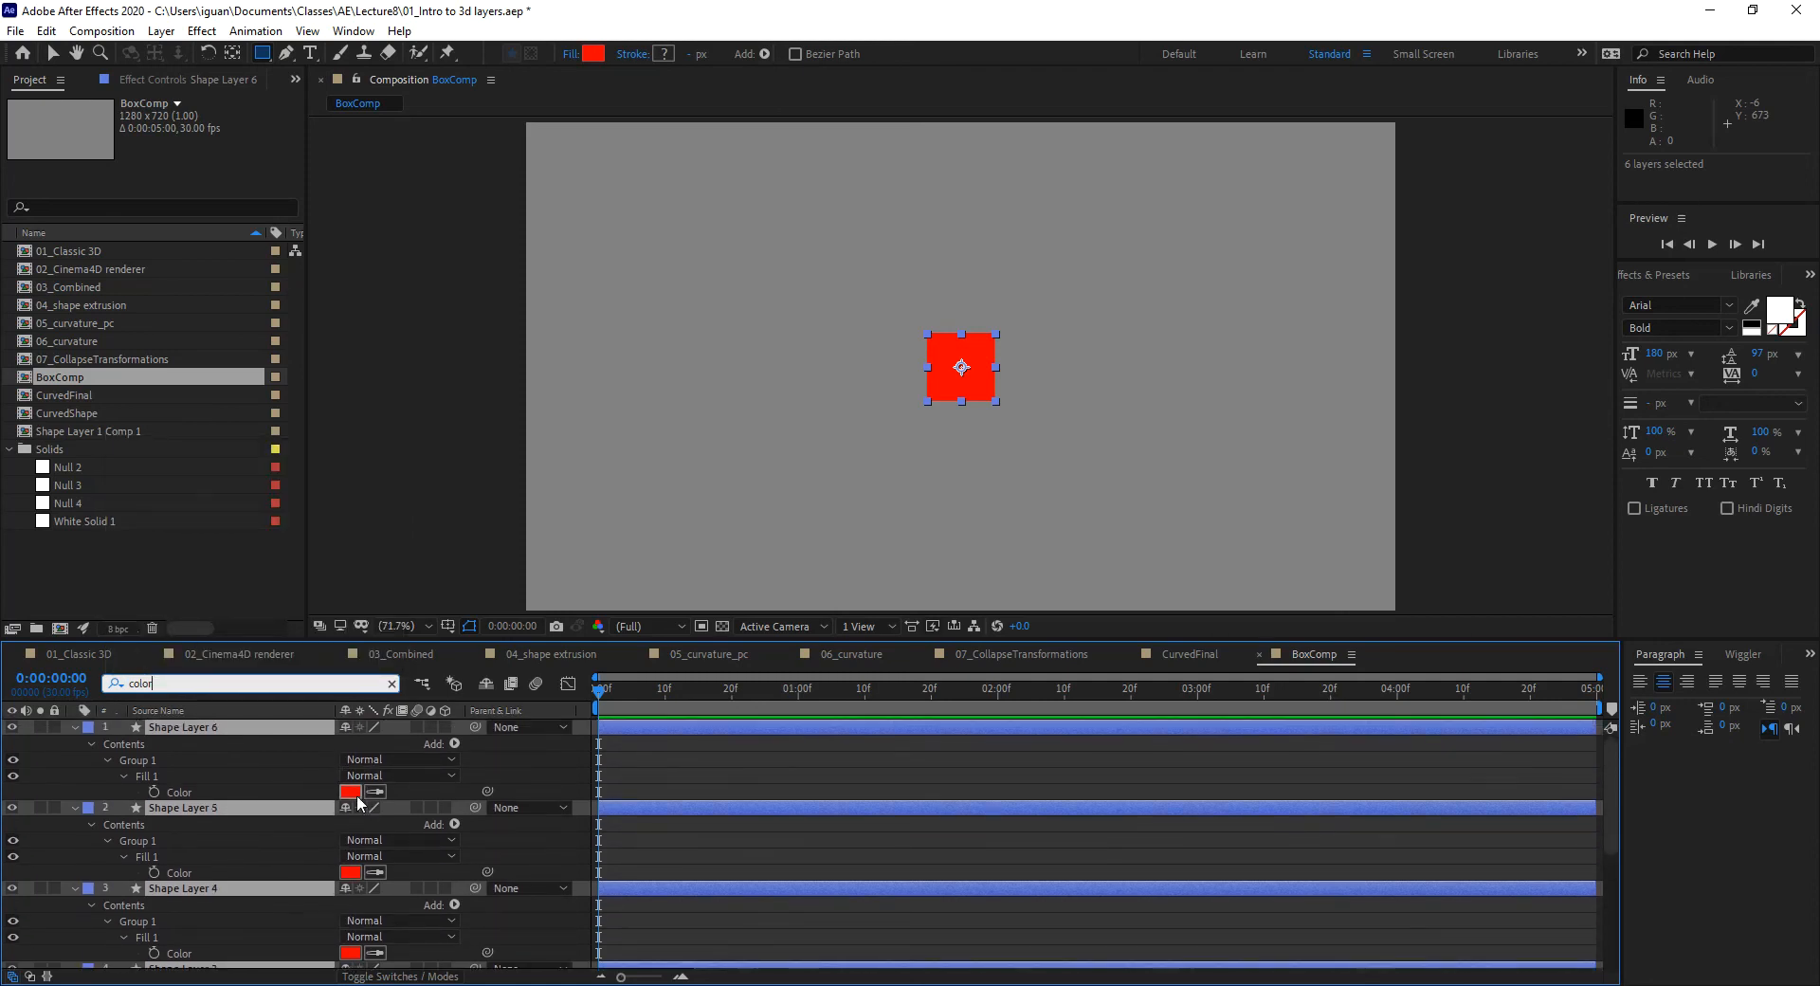
{"action": "left_click", "coordinate": [351, 872]}
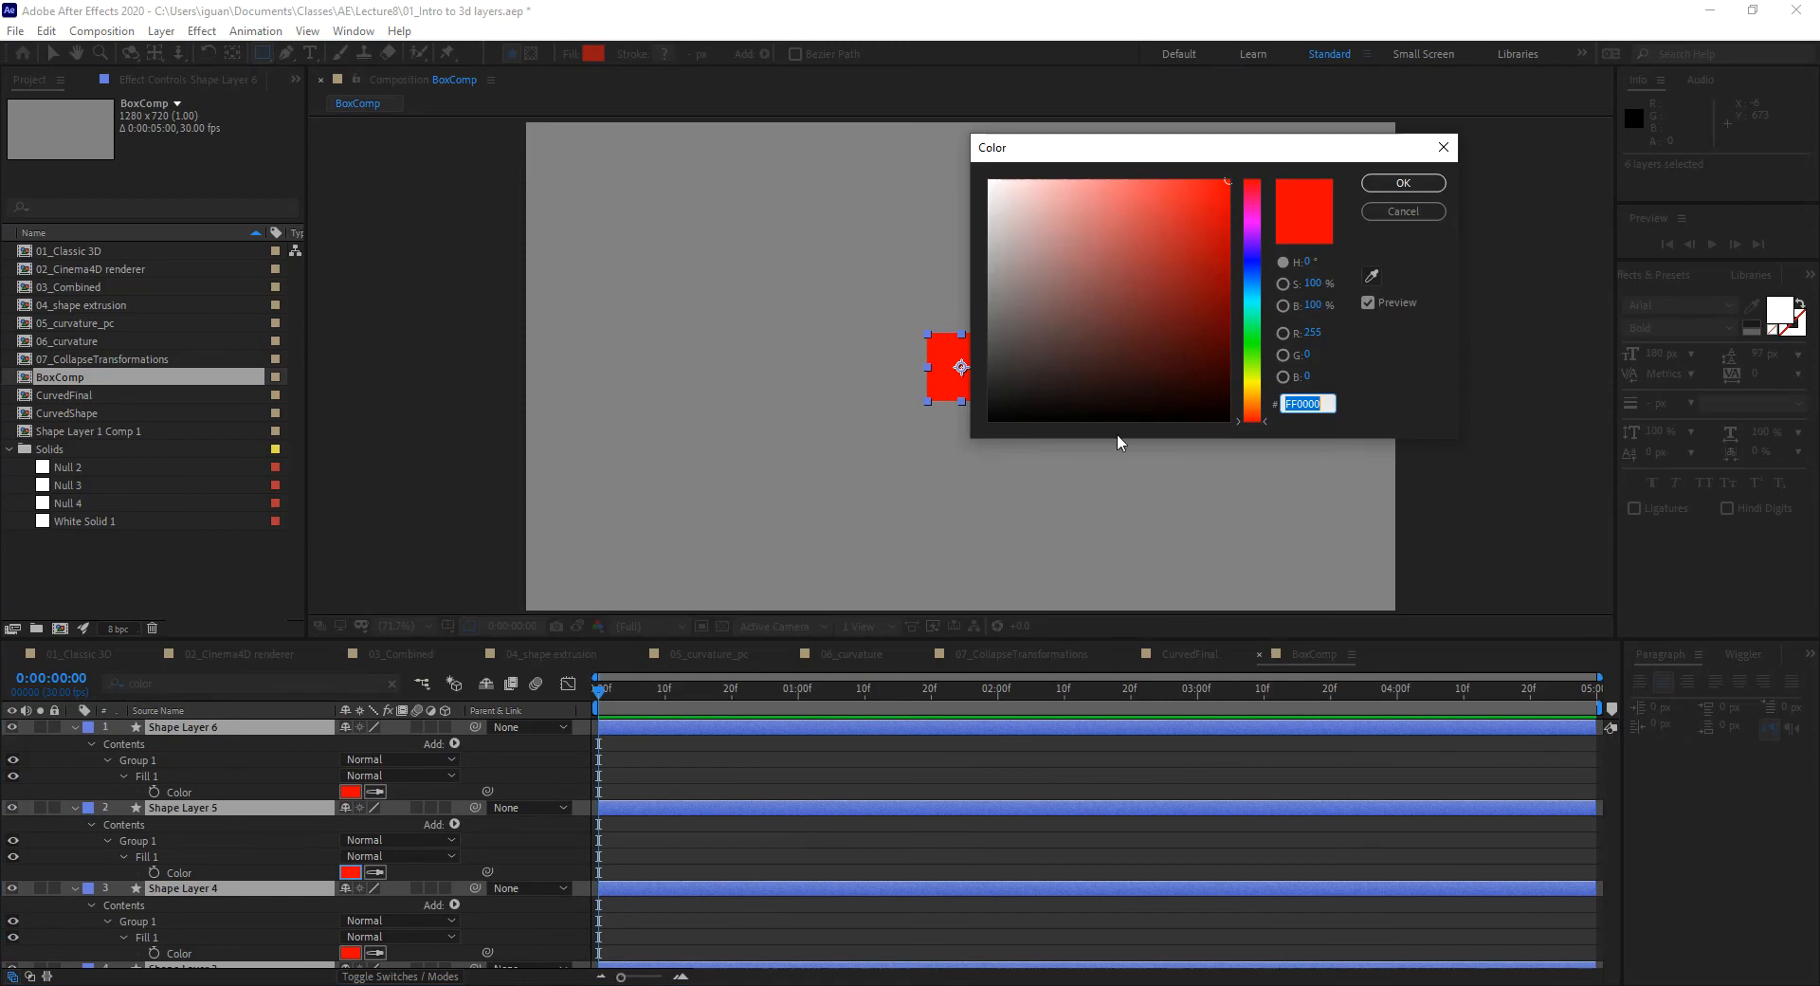
{"action": "left_click", "coordinate": [1260, 388]}
{"action": "left_click_drag", "start_coordinate": [1262, 394], "coordinate": [1265, 377]}
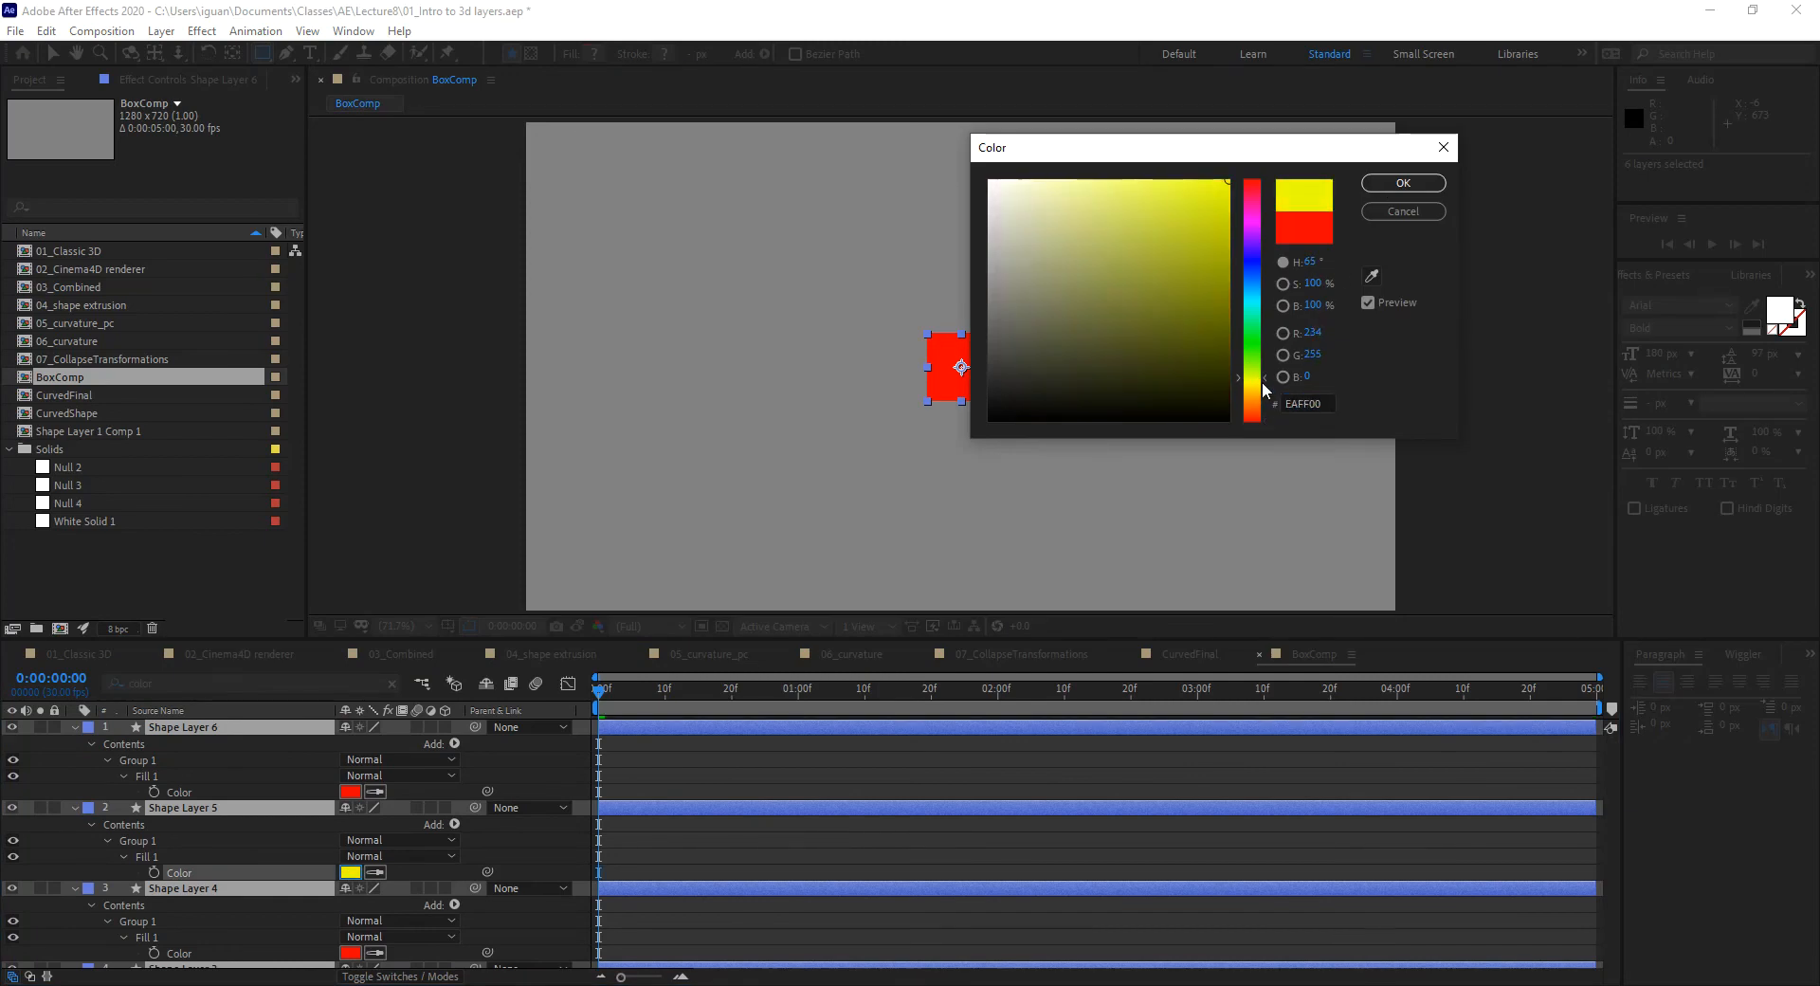
{"action": "left_click", "coordinate": [1426, 183]}
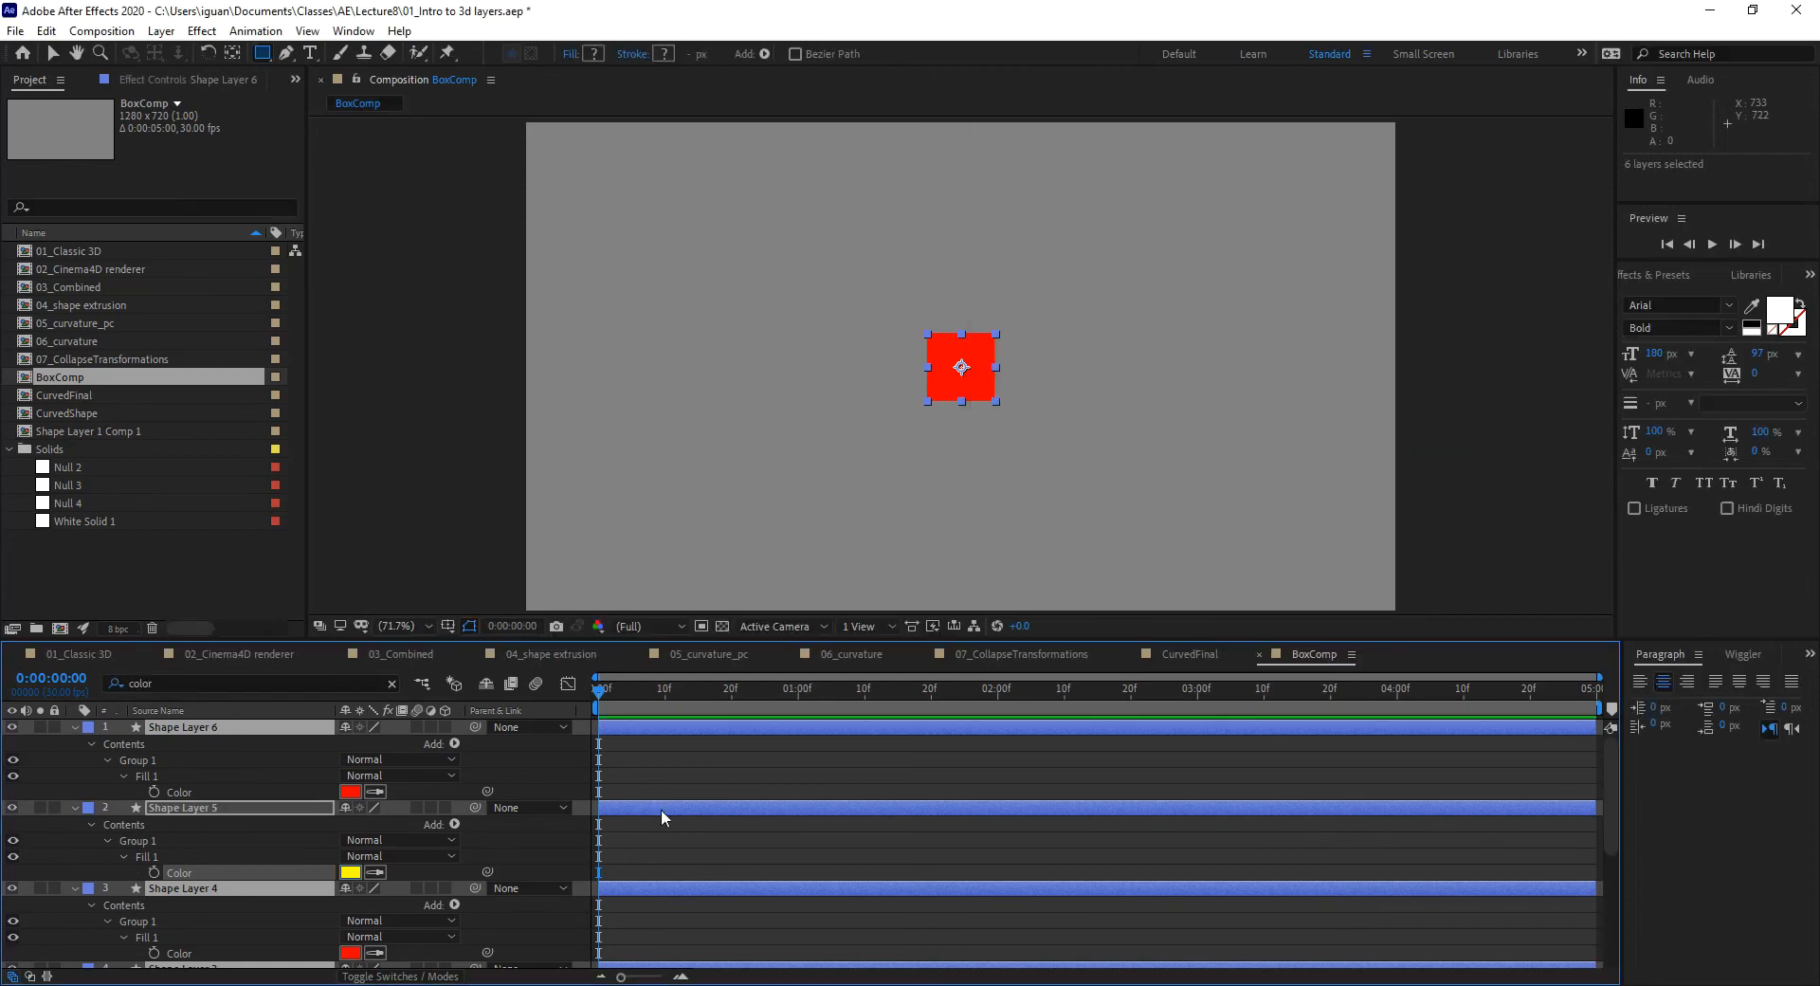
Step: Set Shape Layer 4's fill to green and Shape Layer 3's to cyan
{"action": "left_click", "coordinate": [350, 952]}
{"action": "left_click", "coordinate": [1255, 368]}
{"action": "left_click", "coordinate": [1404, 183]}
{"action": "scroll", "coordinate": [474, 745], "scroll_direction": "down", "scroll_amount": 5}
{"action": "left_click", "coordinate": [350, 799]}
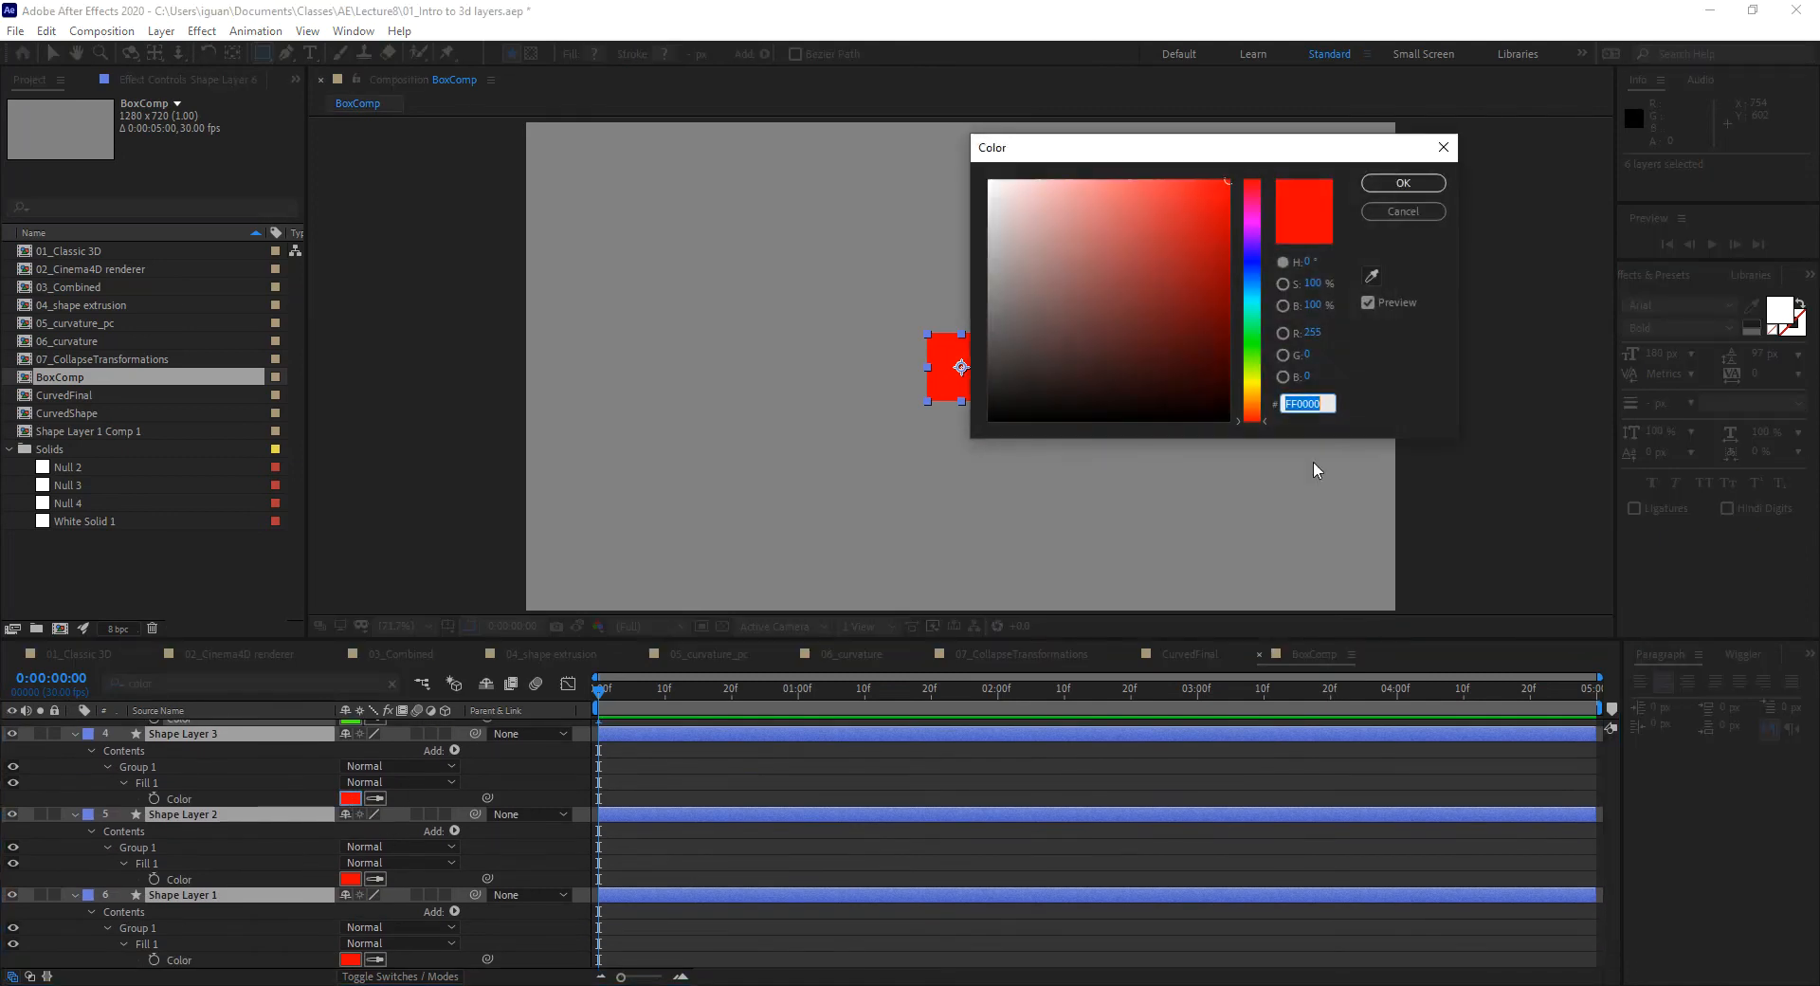
{"action": "left_click", "coordinate": [1255, 305]}
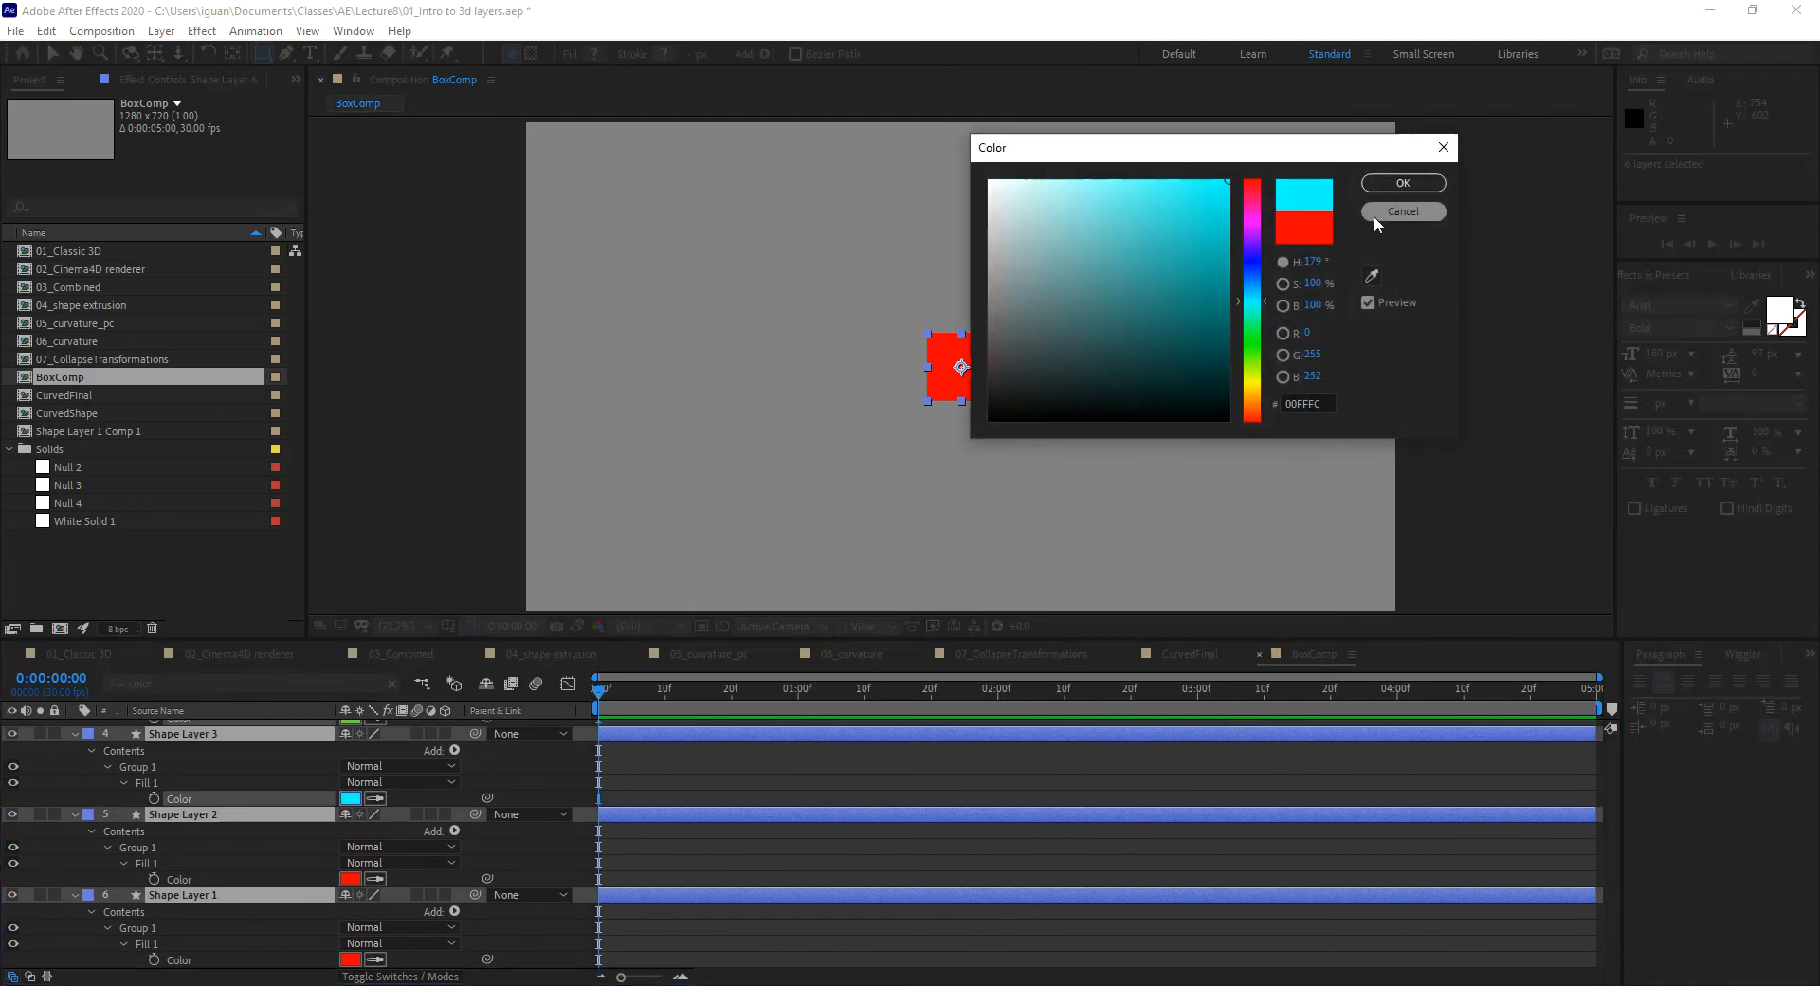
{"action": "left_click", "coordinate": [1403, 183]}
Step: Set Shape Layer 2's fill to blue and Shape Layer 1's to magenta
{"action": "left_click", "coordinate": [353, 871]}
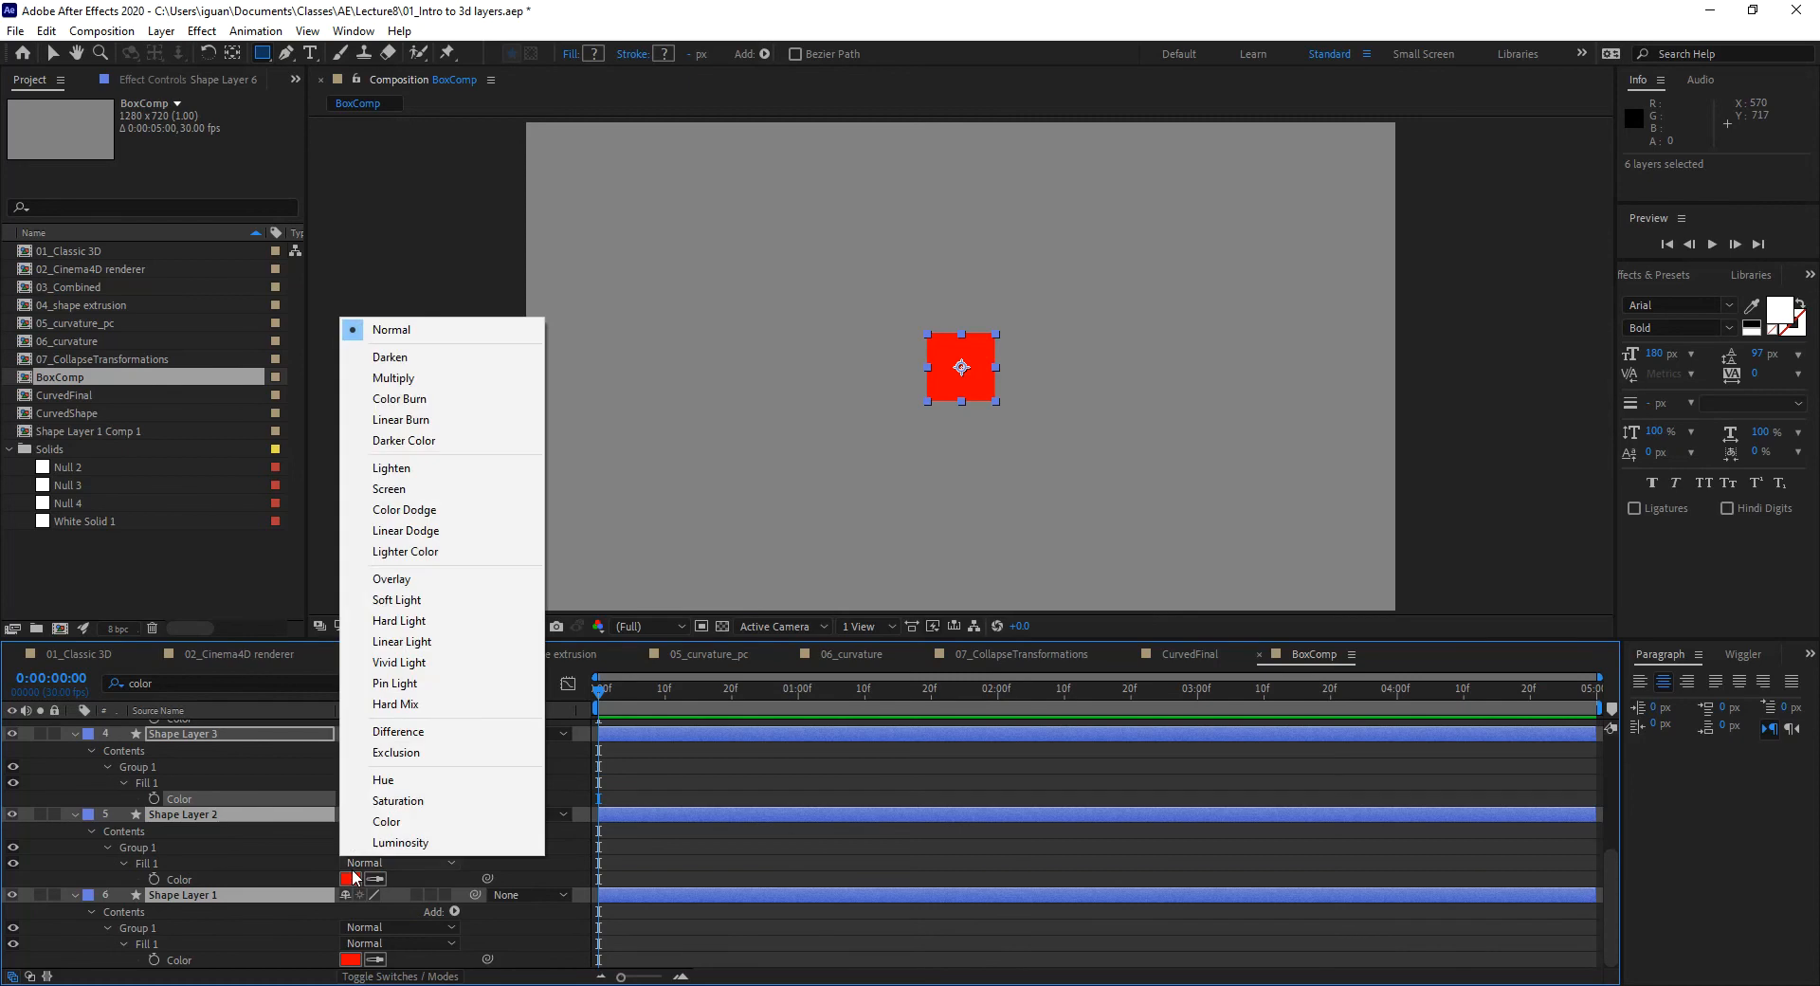
{"action": "left_click", "coordinate": [354, 879]}
{"action": "left_click", "coordinate": [1259, 259]}
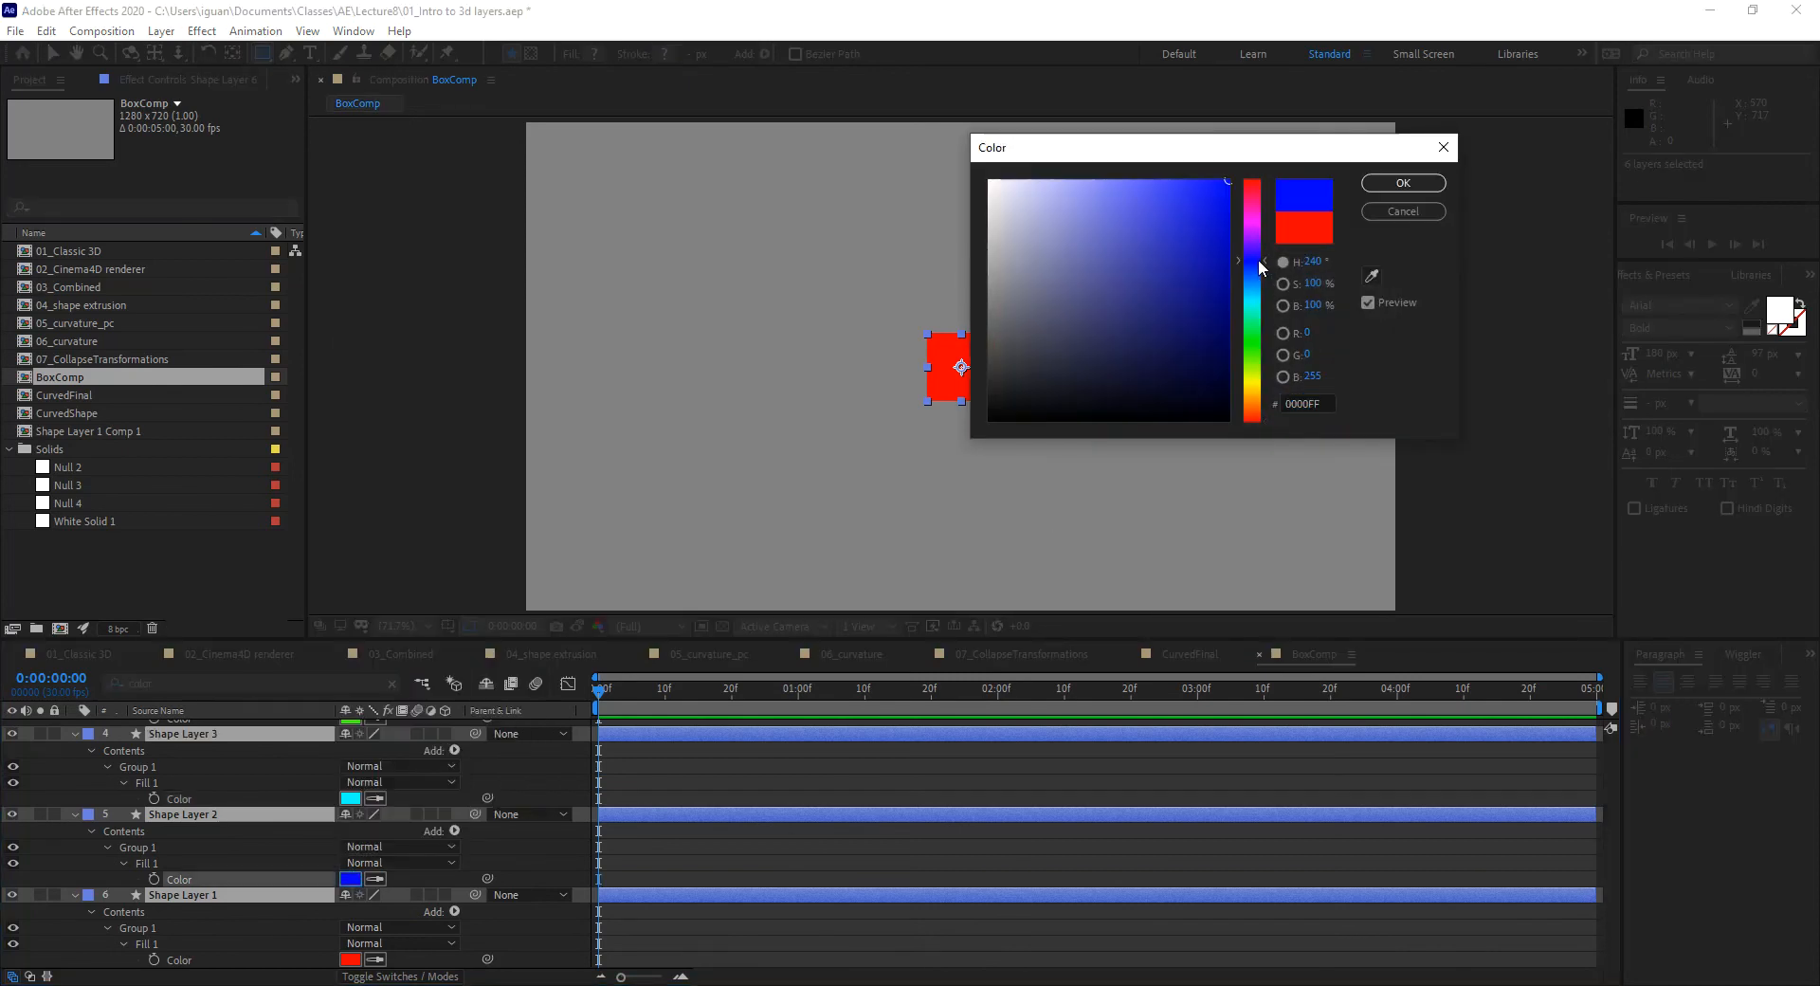
{"action": "left_click", "coordinate": [1403, 183]}
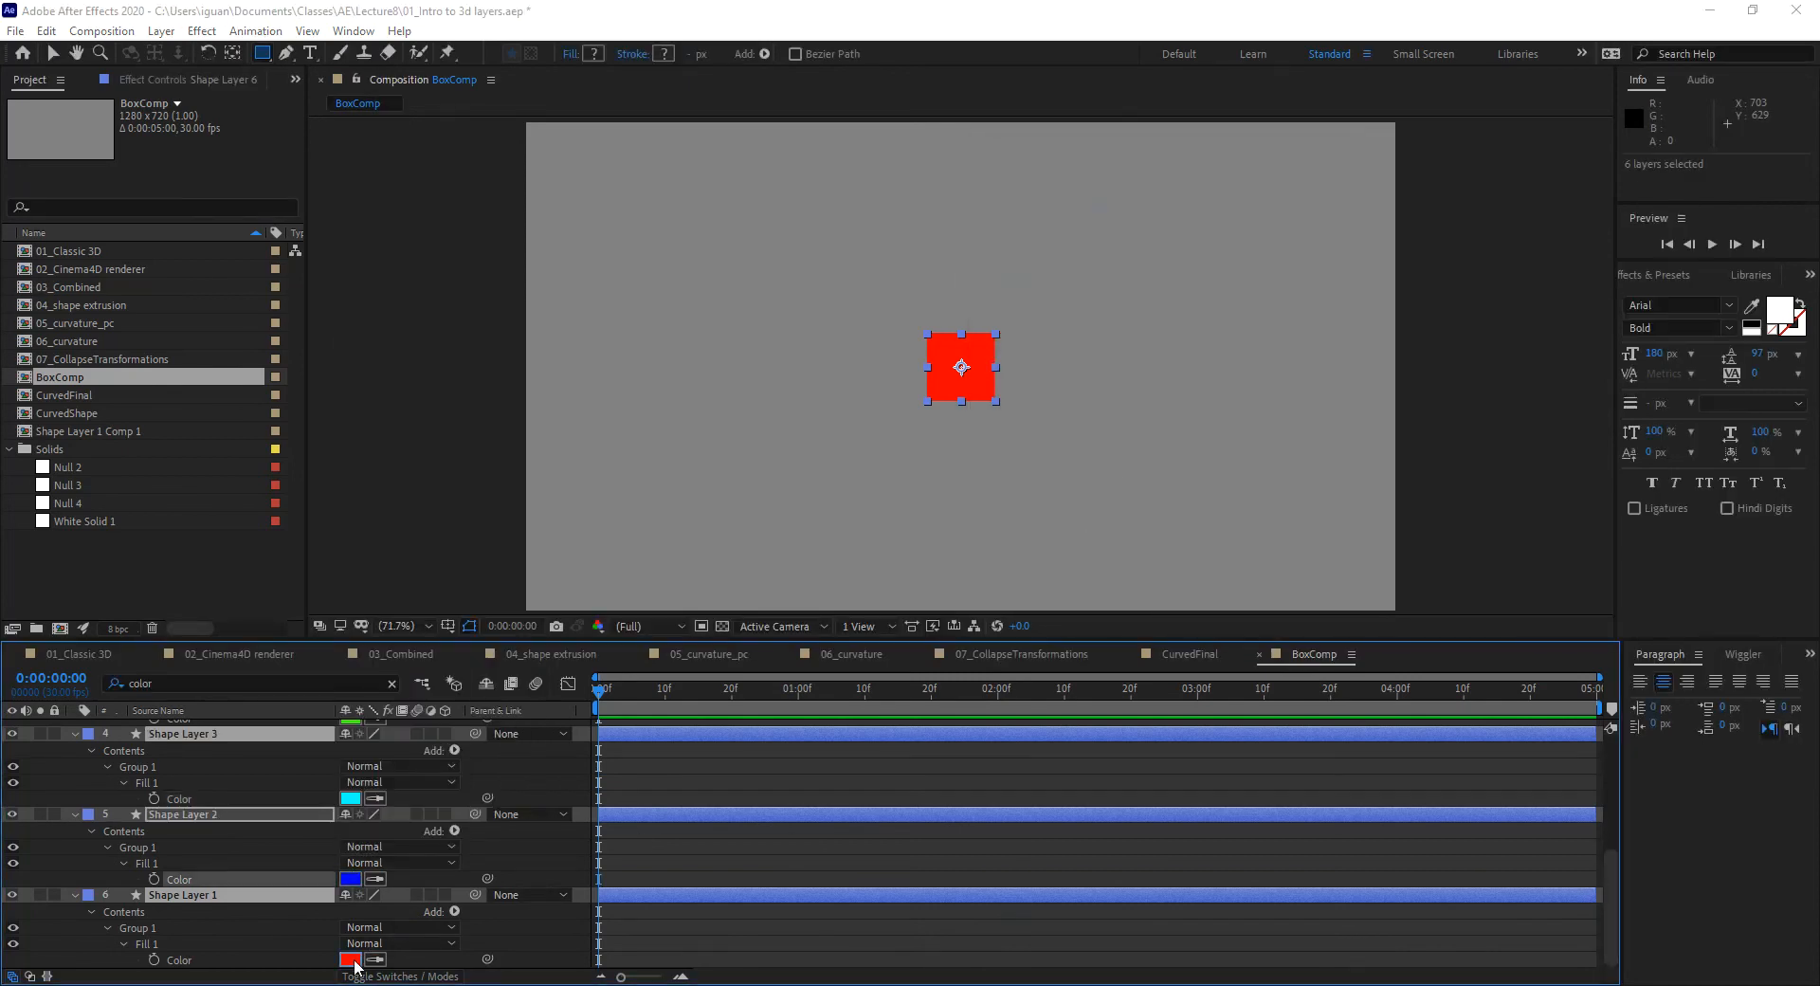
{"action": "left_click", "coordinate": [351, 959]}
{"action": "left_click", "coordinate": [1255, 212]}
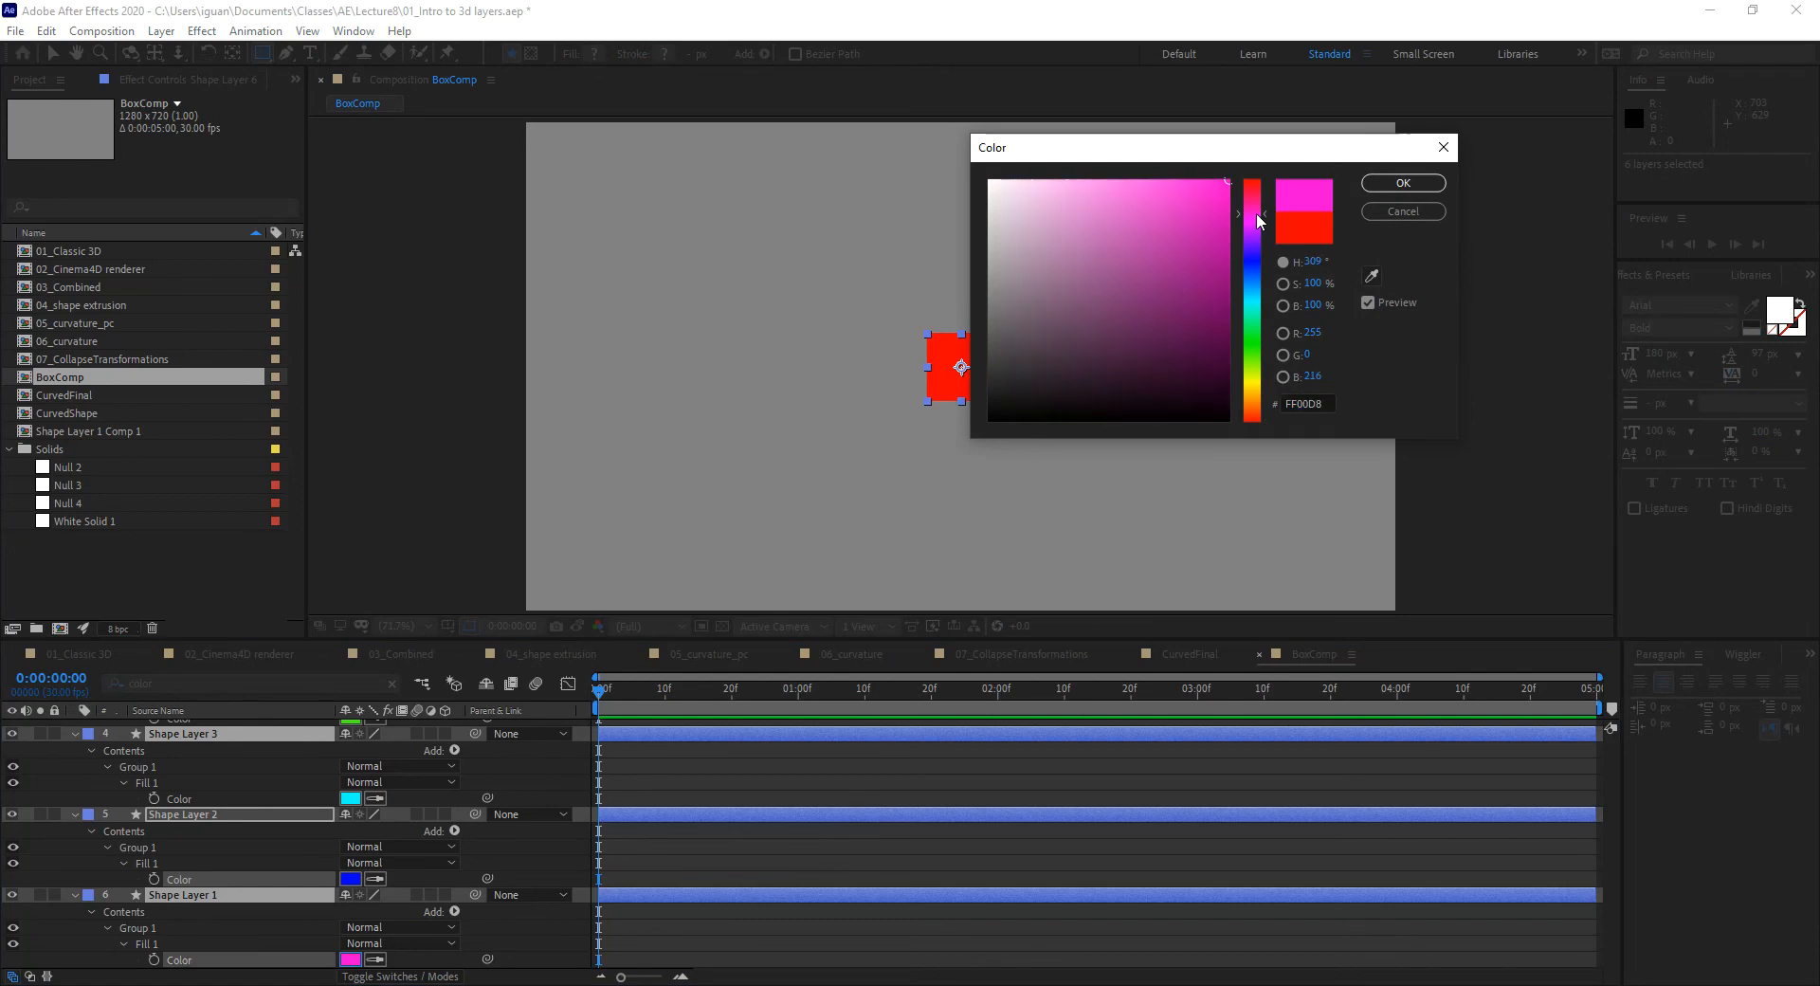
{"action": "left_click", "coordinate": [1403, 183]}
Step: Collapse the layers, toggle visibility to preview each coloured square, then select Shape Layer 6
{"action": "scroll", "coordinate": [349, 834], "scroll_direction": "up", "scroll_amount": 5}
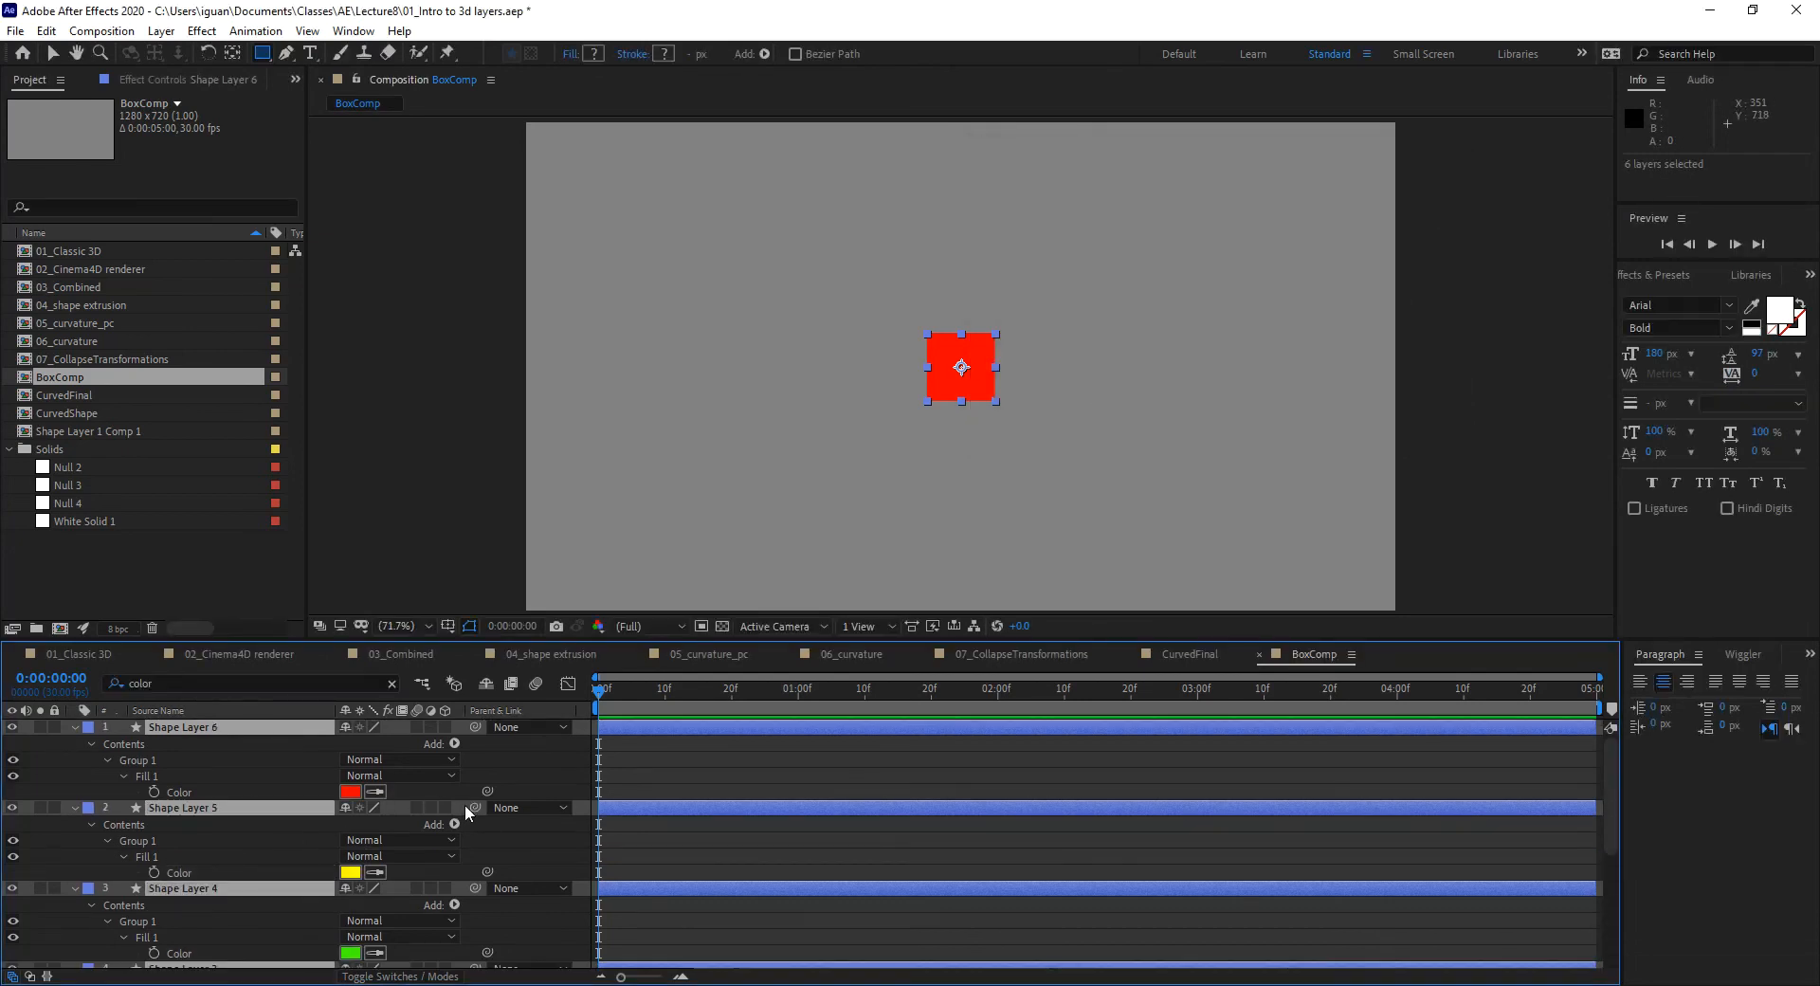
{"action": "left_click", "coordinate": [76, 725]}
{"action": "left_click", "coordinate": [144, 859]}
{"action": "mouse_move", "coordinate": [11, 730]}
{"action": "left_mouse_down"}
{"action": "mouse_move", "coordinate": [12, 796]}
{"action": "mouse_move", "coordinate": [12, 728]}
{"action": "left_mouse_up"}
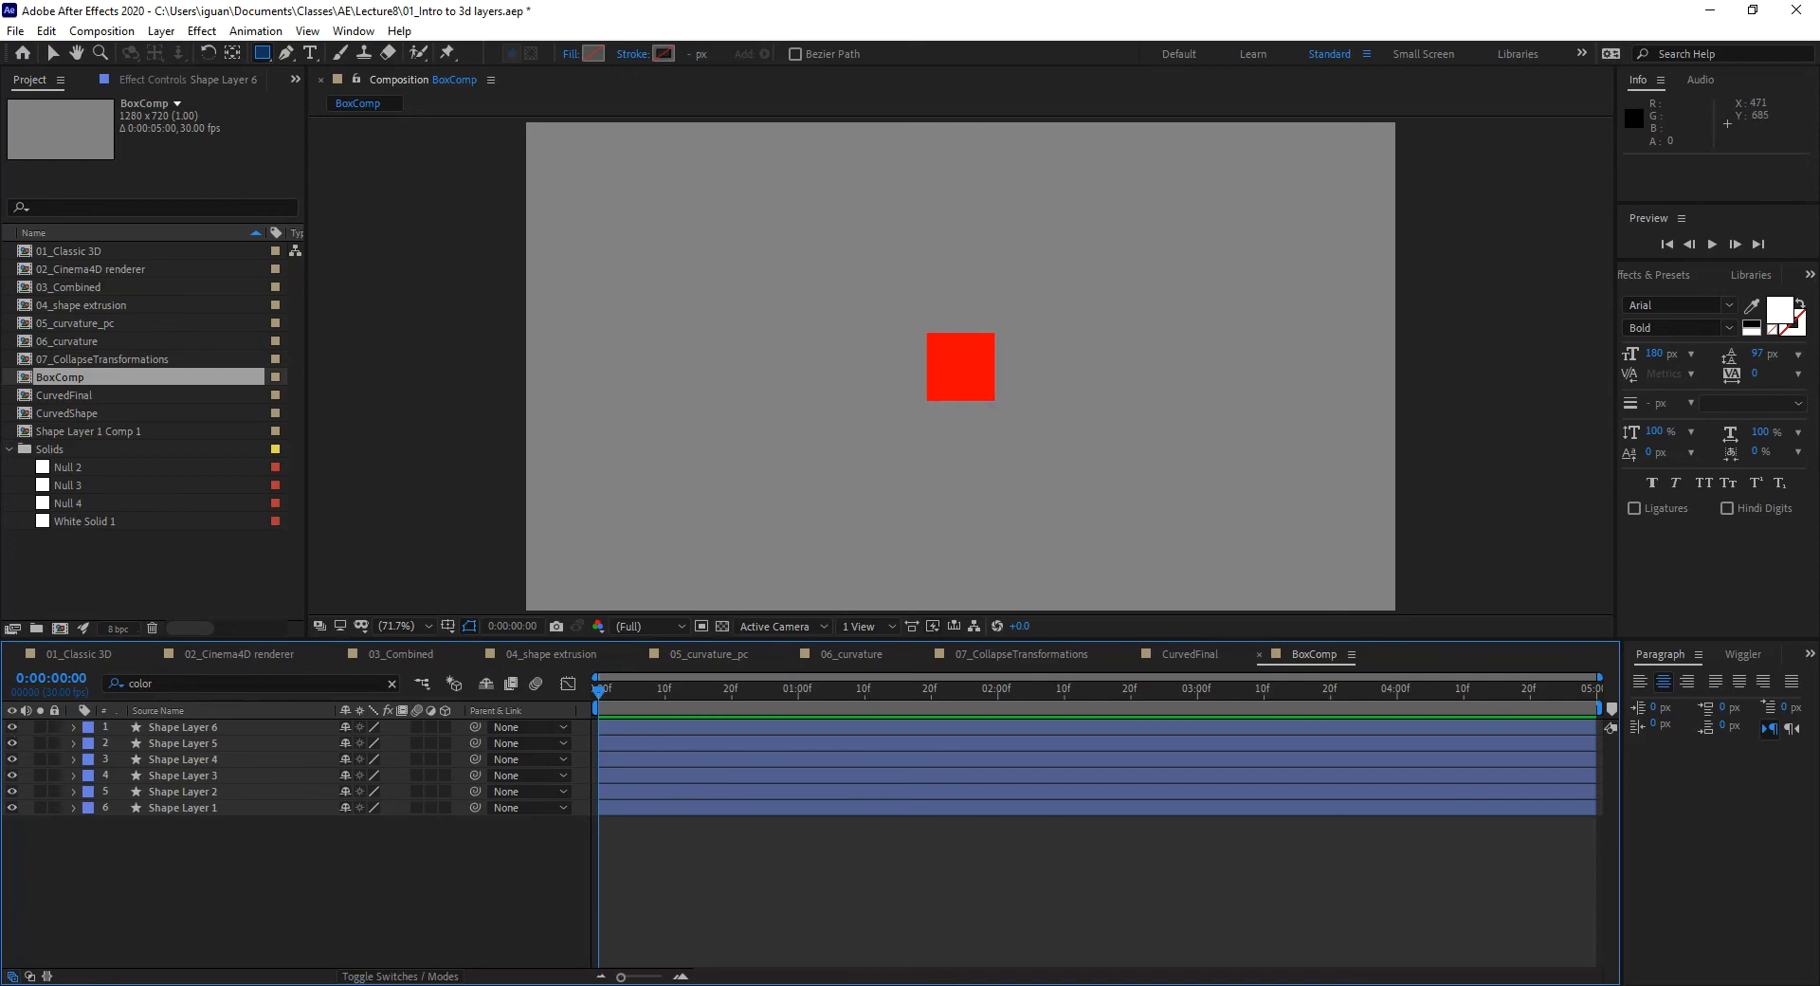
{"action": "left_click", "coordinate": [198, 726]}
{"action": "left_click", "coordinate": [55, 58]}
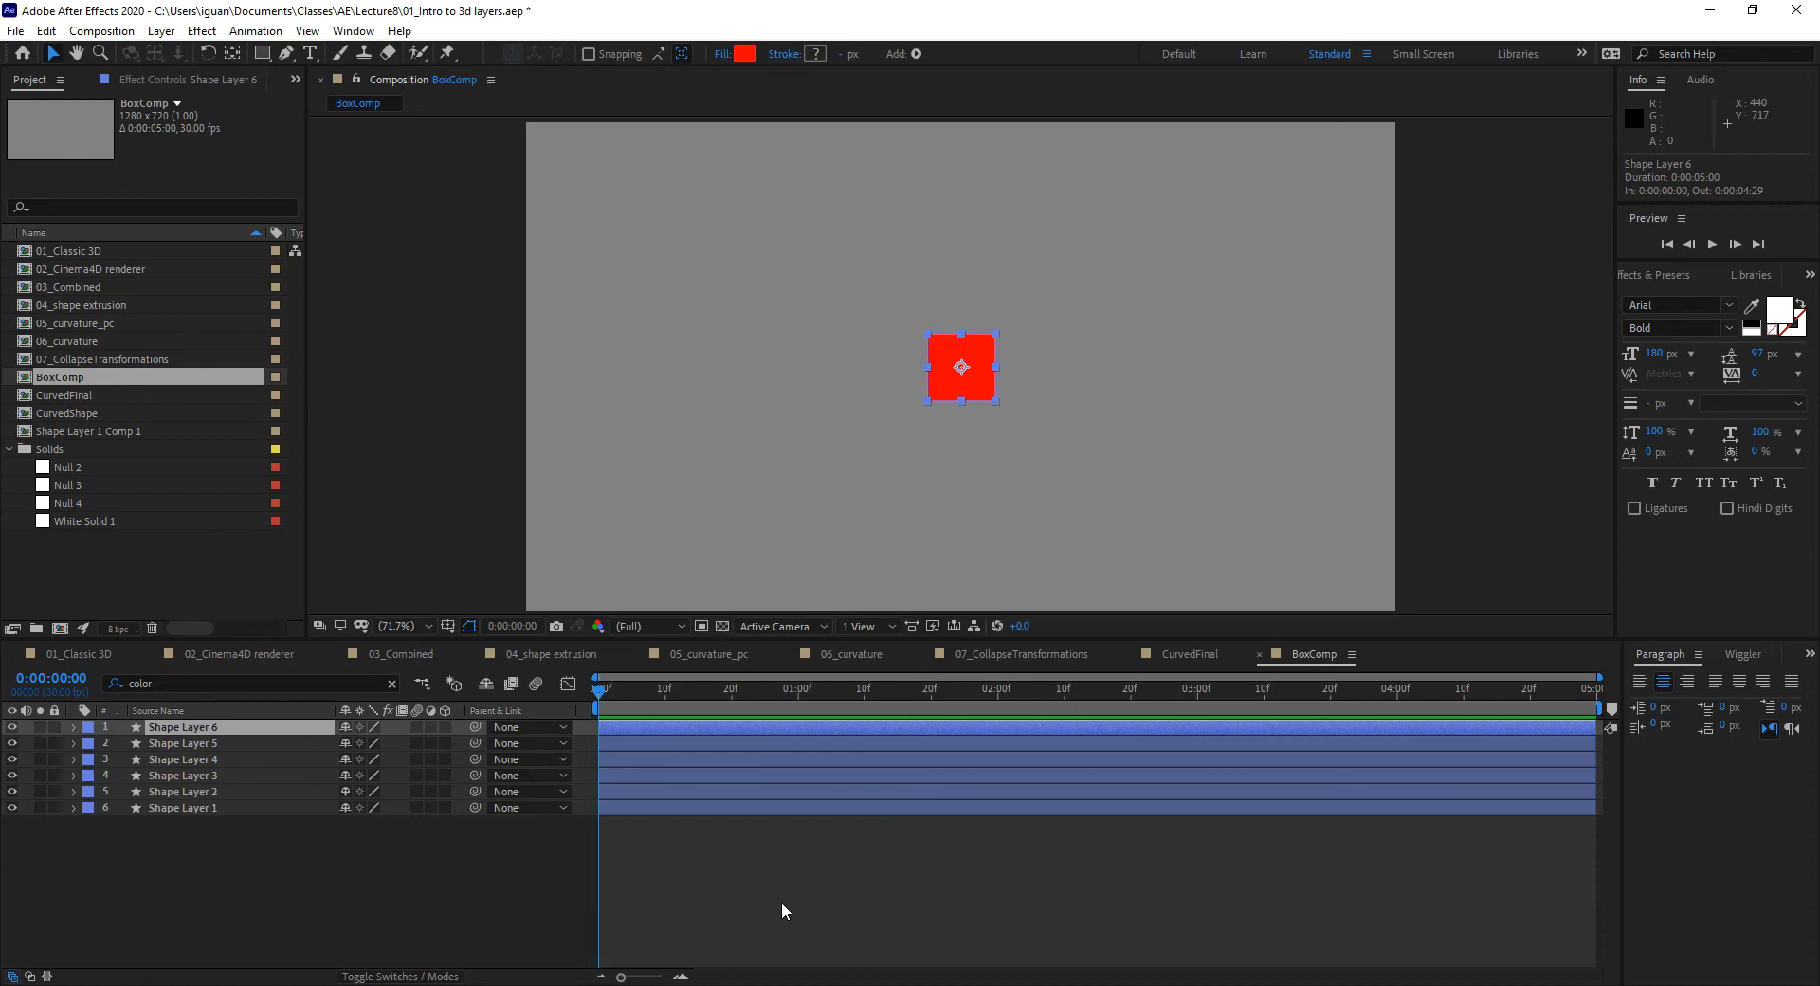
Step: Select Shape Layer 6 and reveal its Position property (640, 360)
{"action": "left_click", "coordinate": [152, 803]}
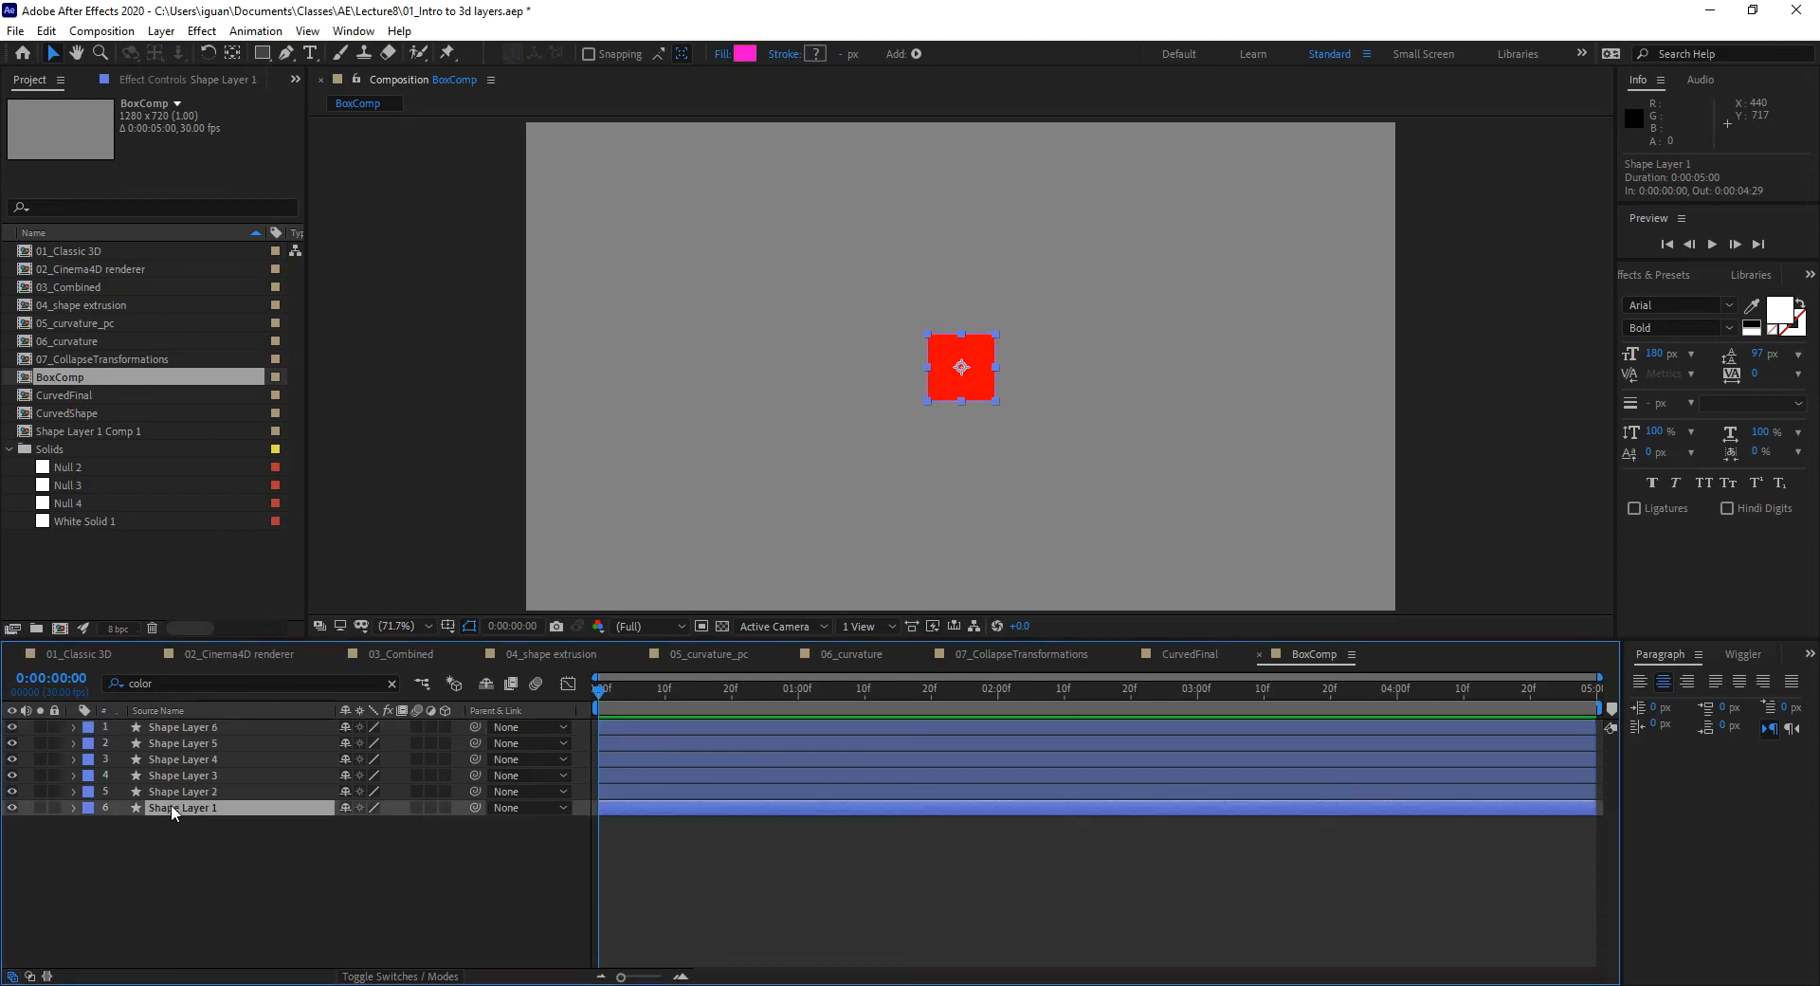
{"action": "left_click", "coordinate": [201, 727]}
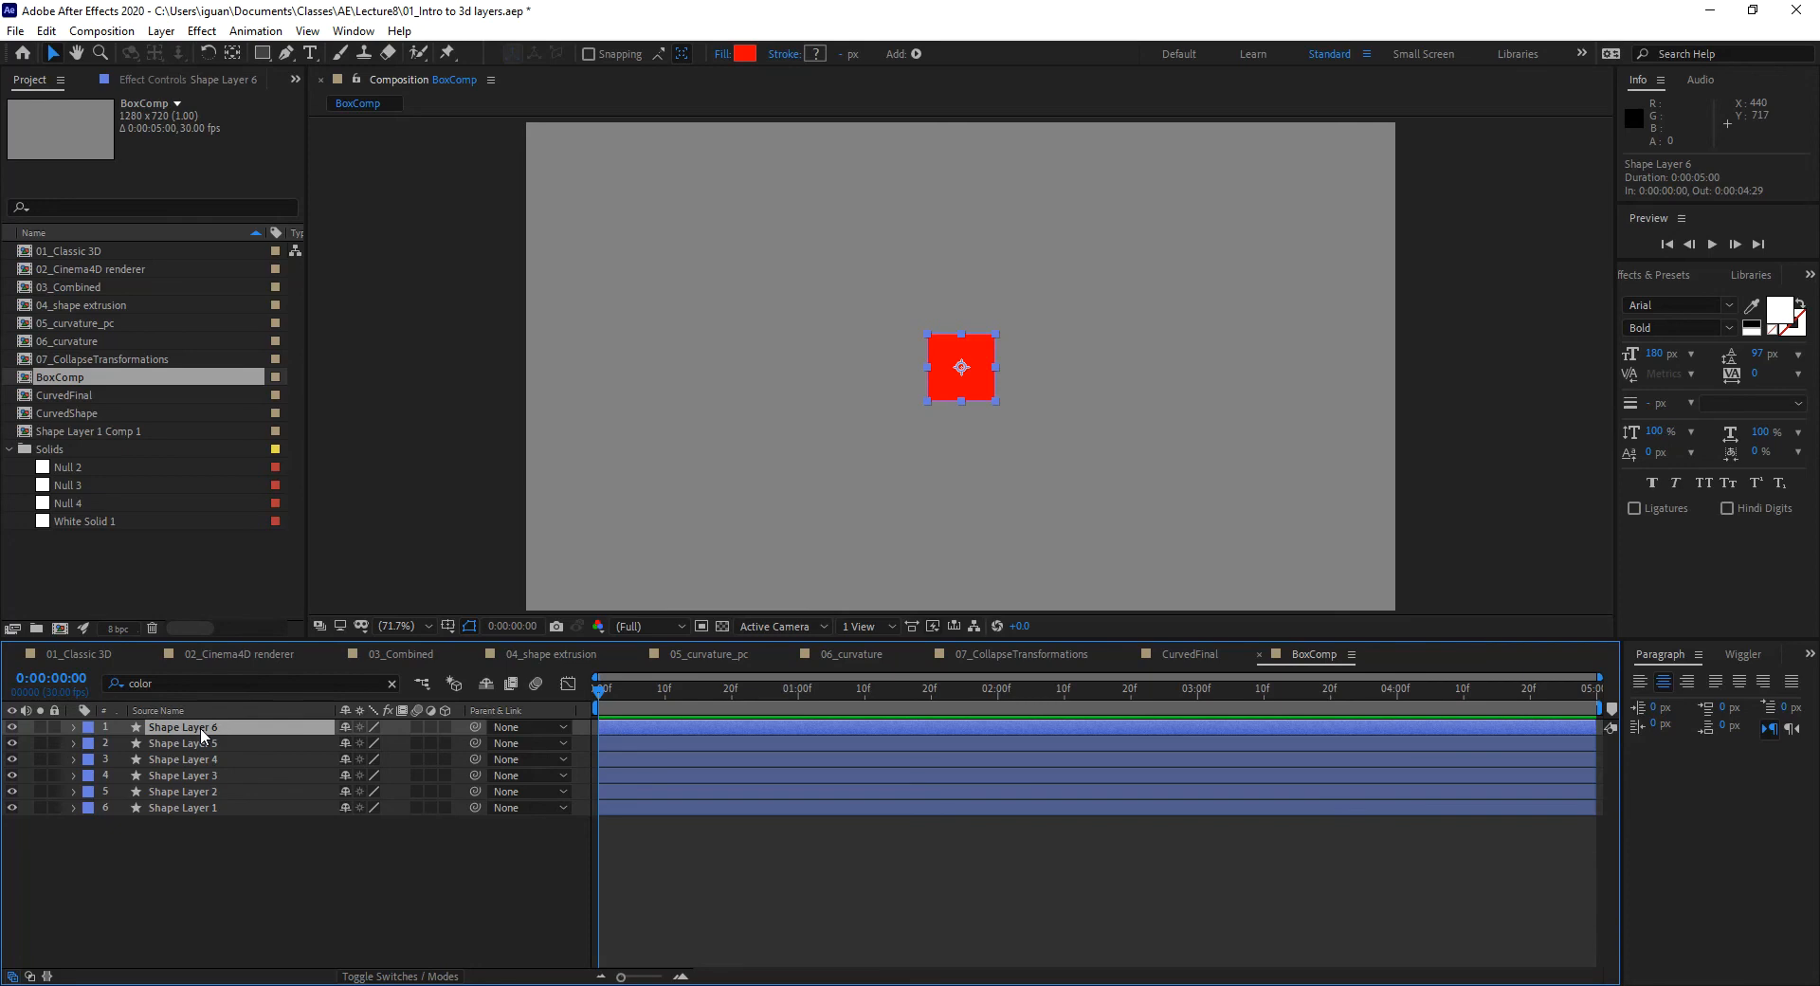
{"action": "key", "text": "p"}
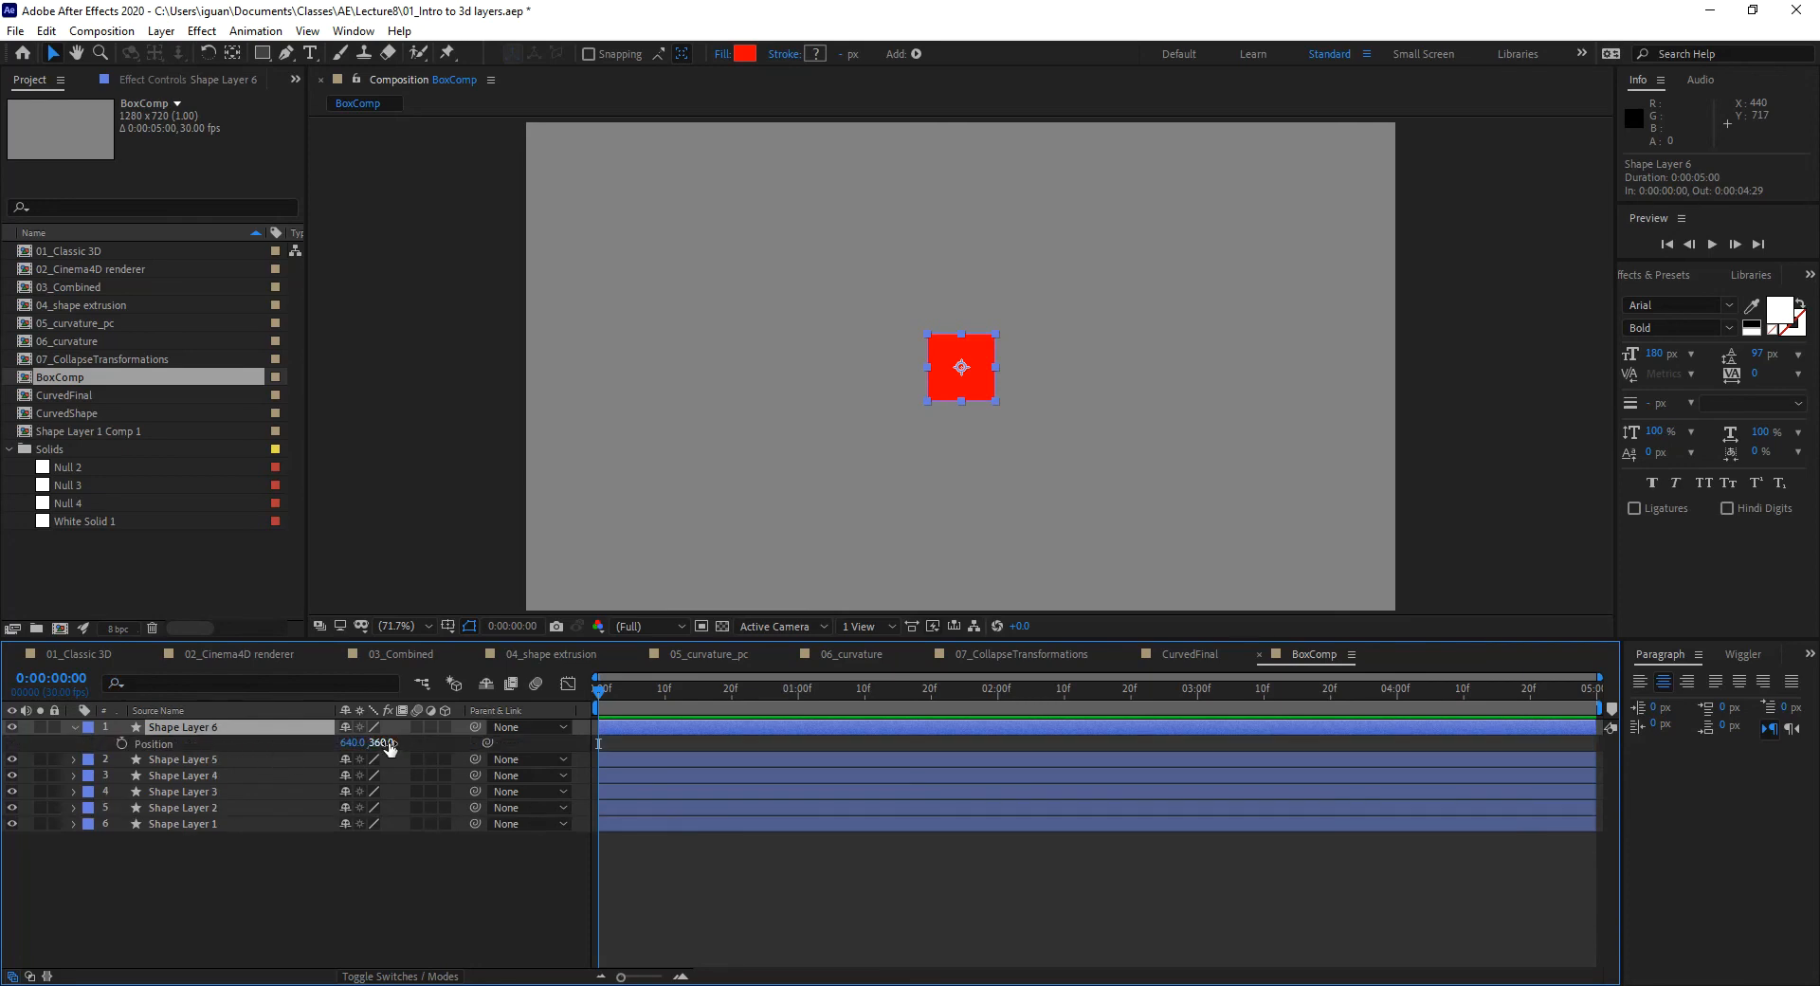
Step: Make all six shape layers 3D and set Shape Layer 6's Z Position to 50
{"action": "left_click", "coordinate": [442, 727]}
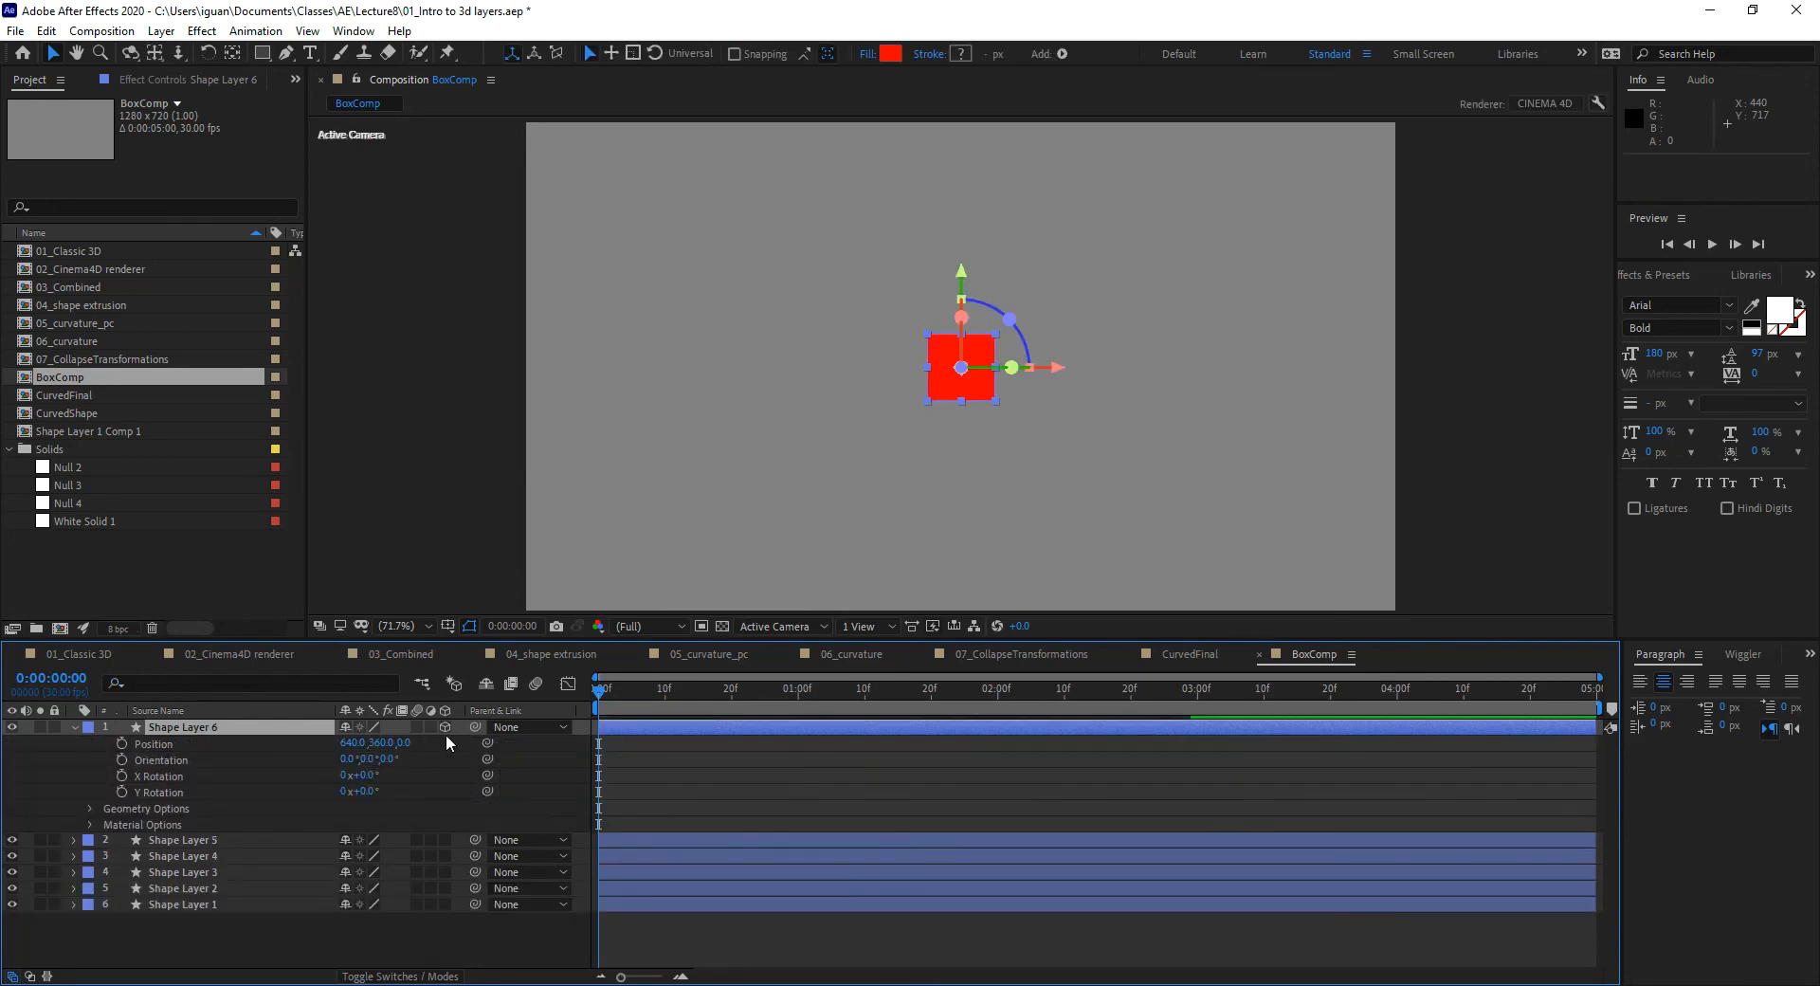
{"action": "left_click_drag", "start_coordinate": [447, 840], "coordinate": [445, 929]}
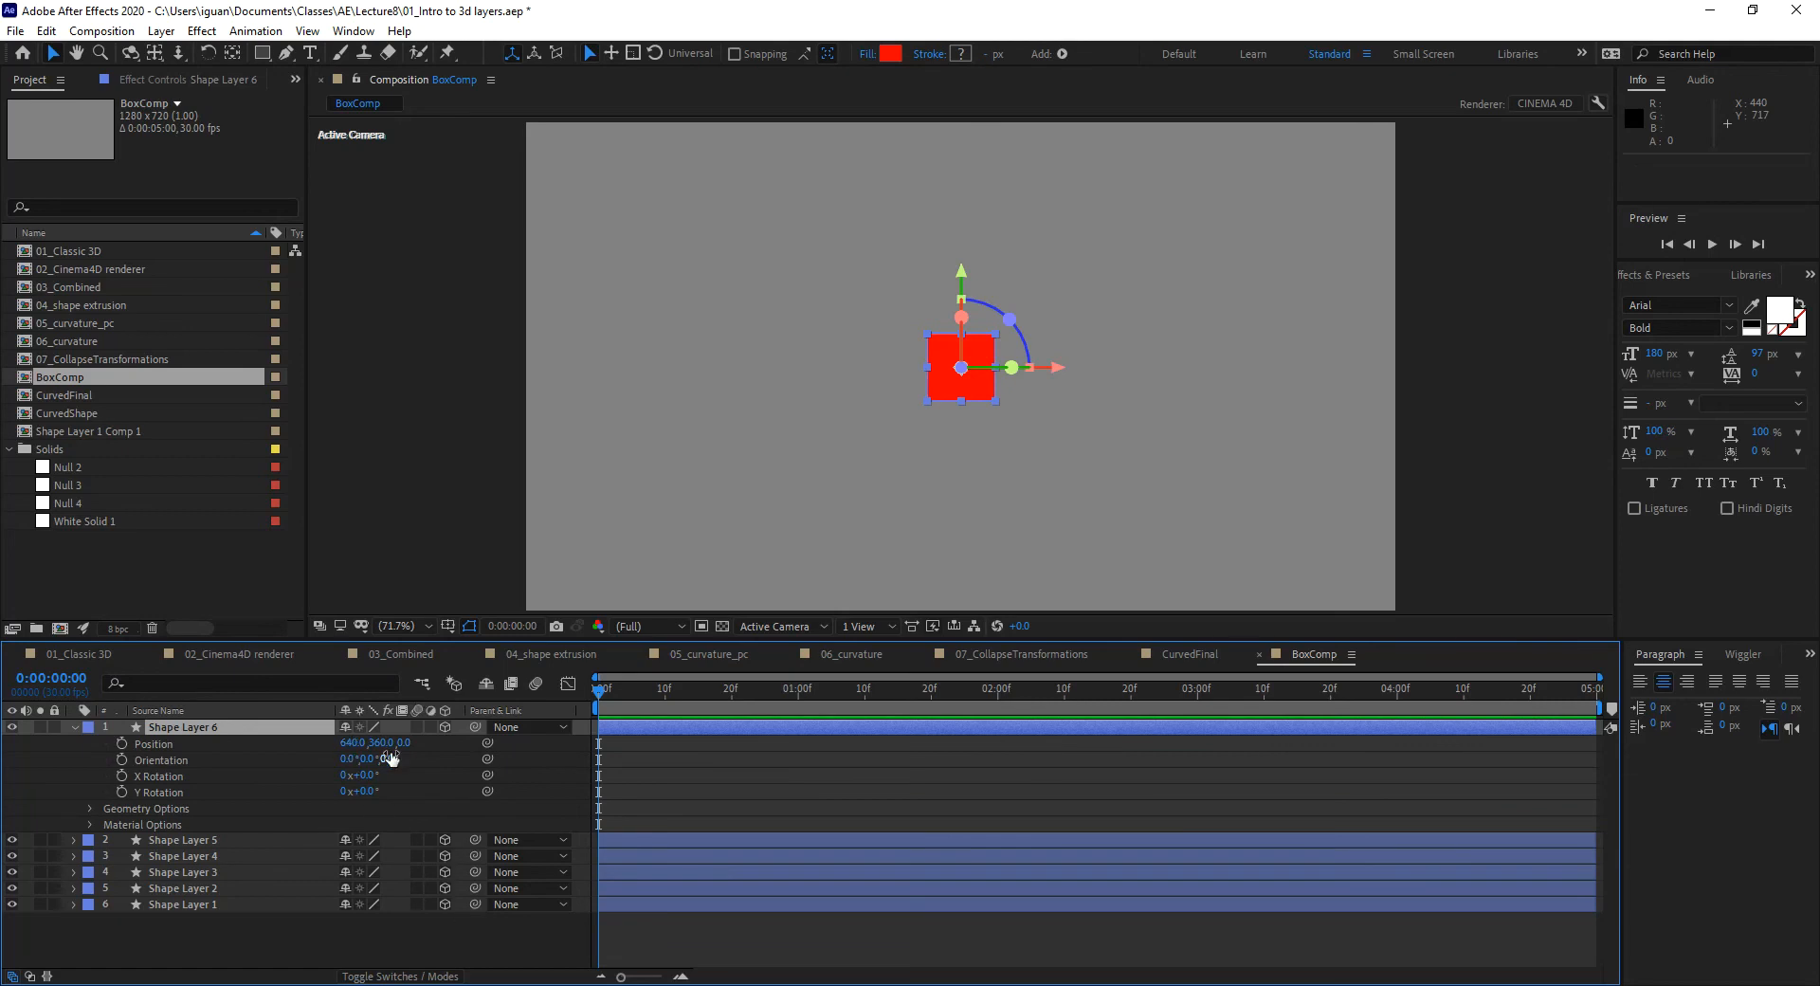
{"action": "left_click", "coordinate": [175, 727]}
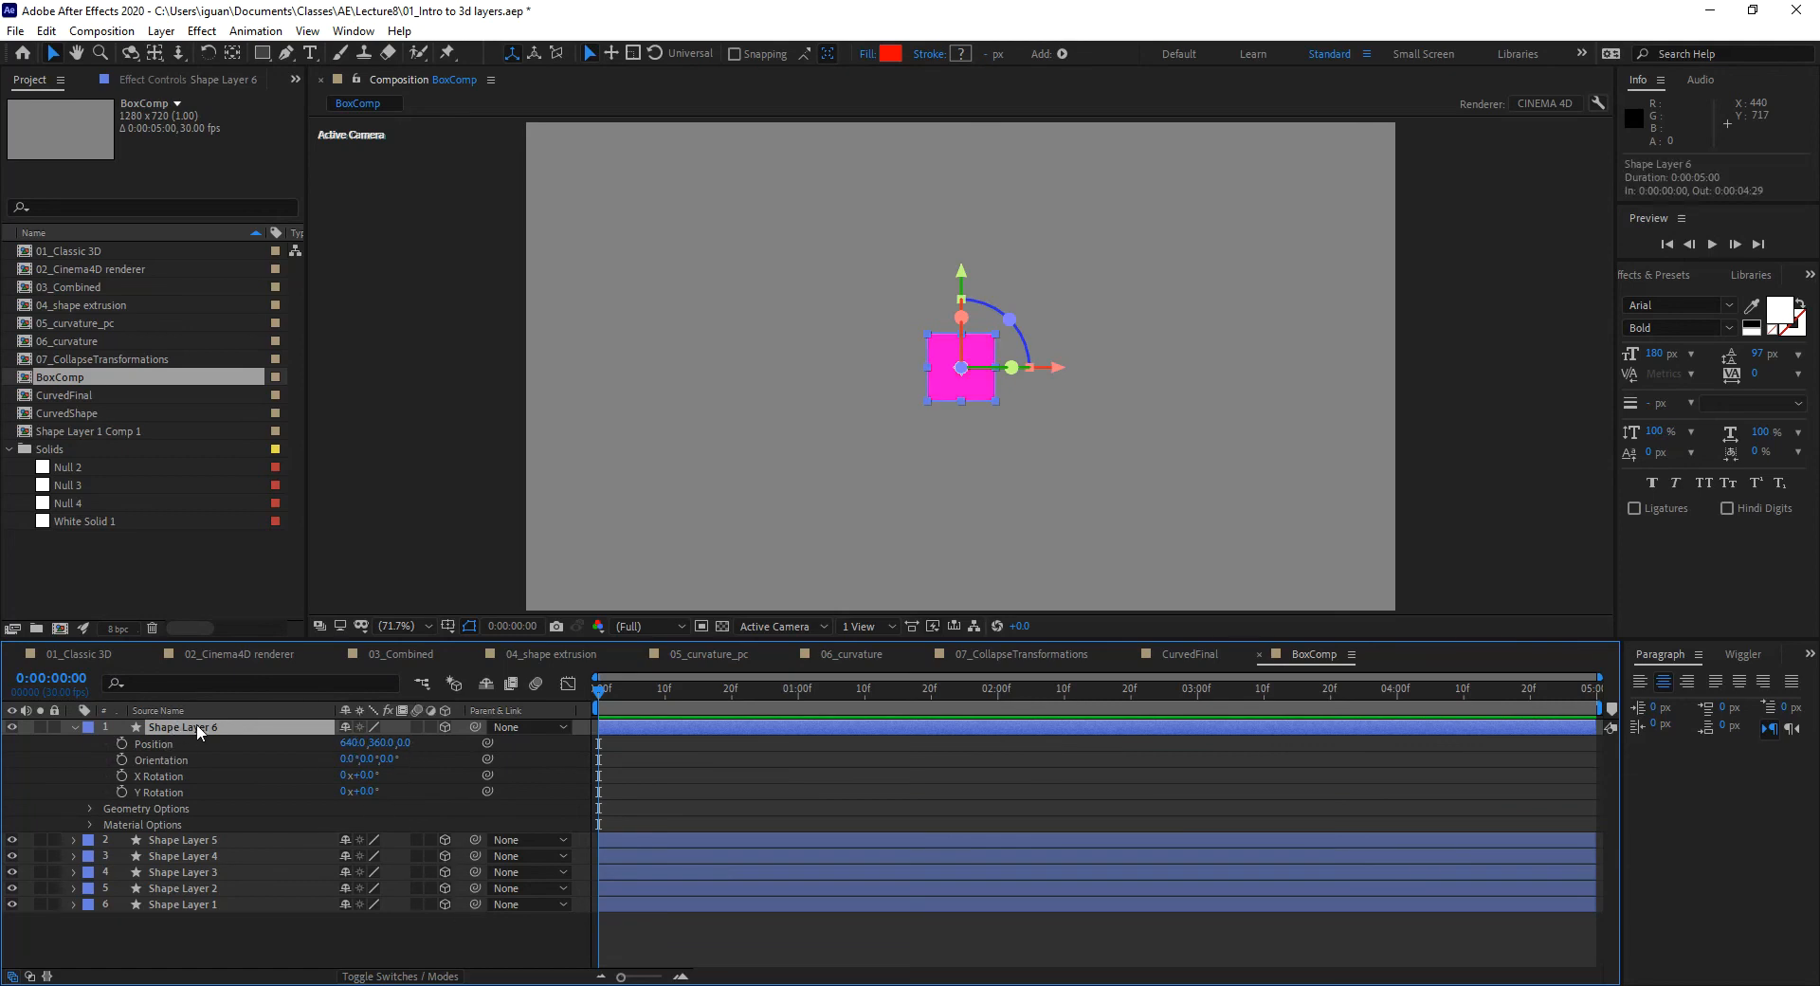
{"action": "left_click", "coordinate": [404, 744]}
{"action": "type", "text": "50"}
{"action": "key", "text": "Return"}
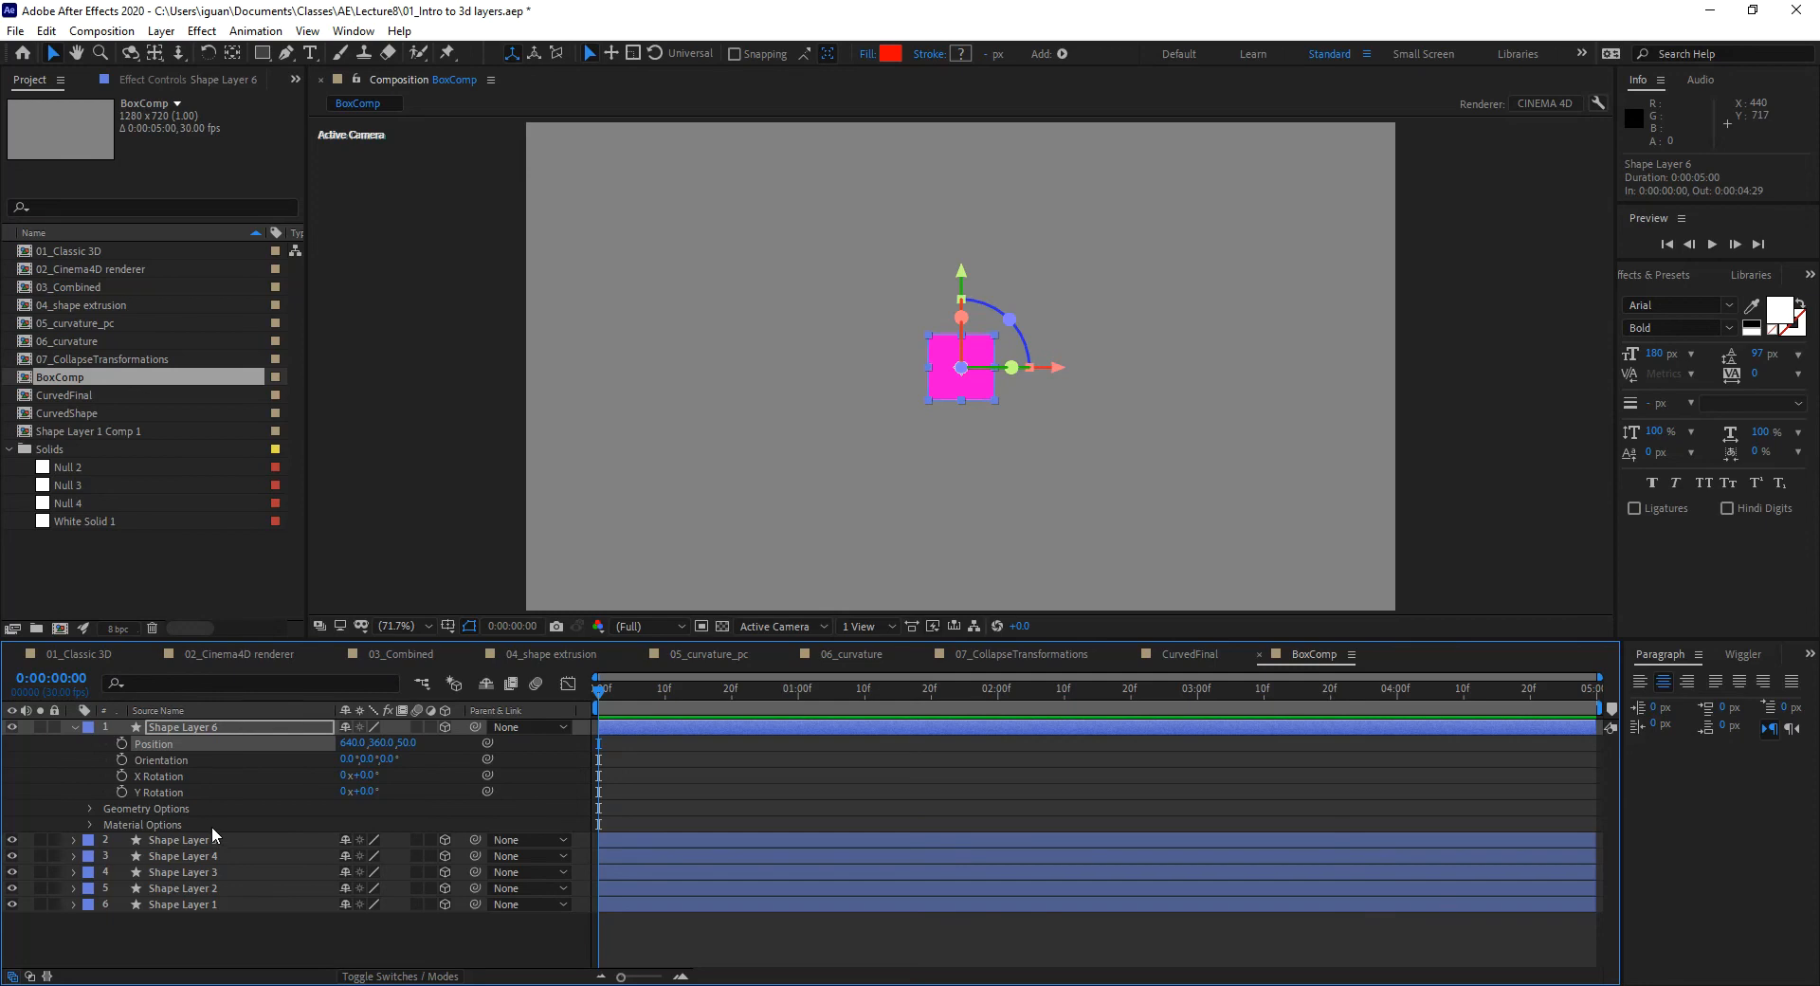
Step: Show Position for every layer and set Shape Layer 5's Z Position to -50
{"action": "key", "text": "ctrl+a"}
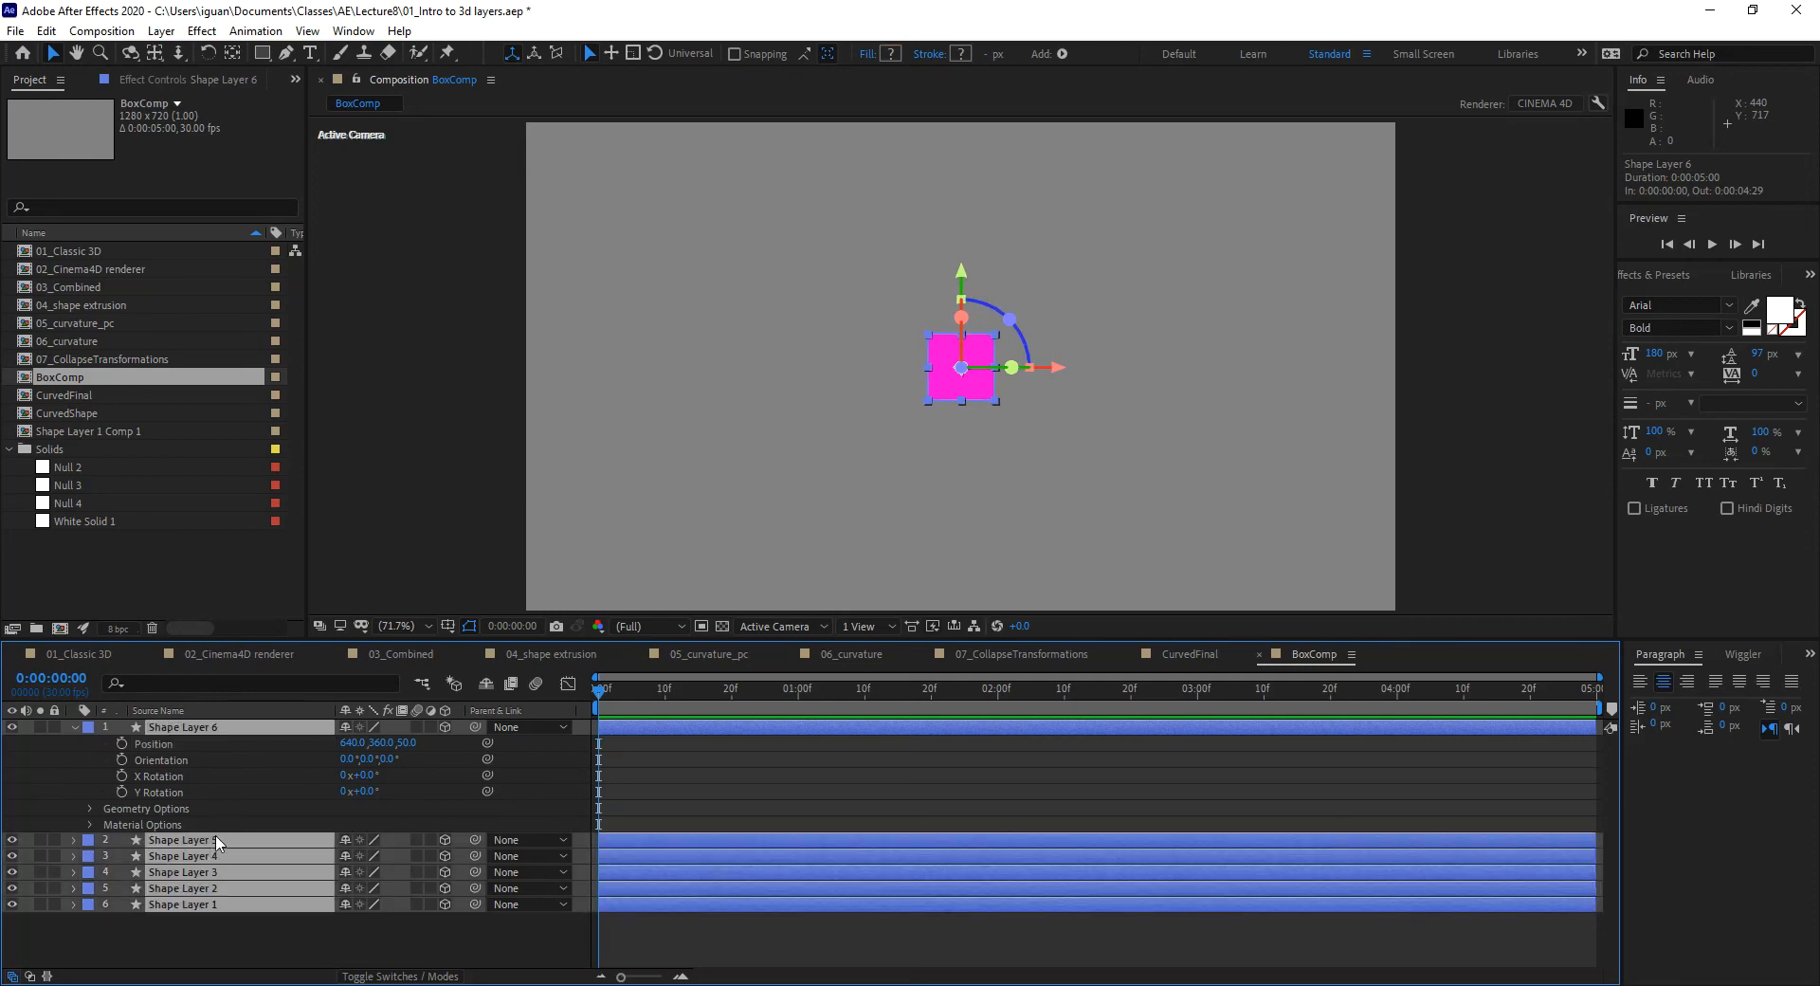
{"action": "key", "text": "u"}
{"action": "key", "text": "p"}
{"action": "left_click", "coordinate": [398, 944]}
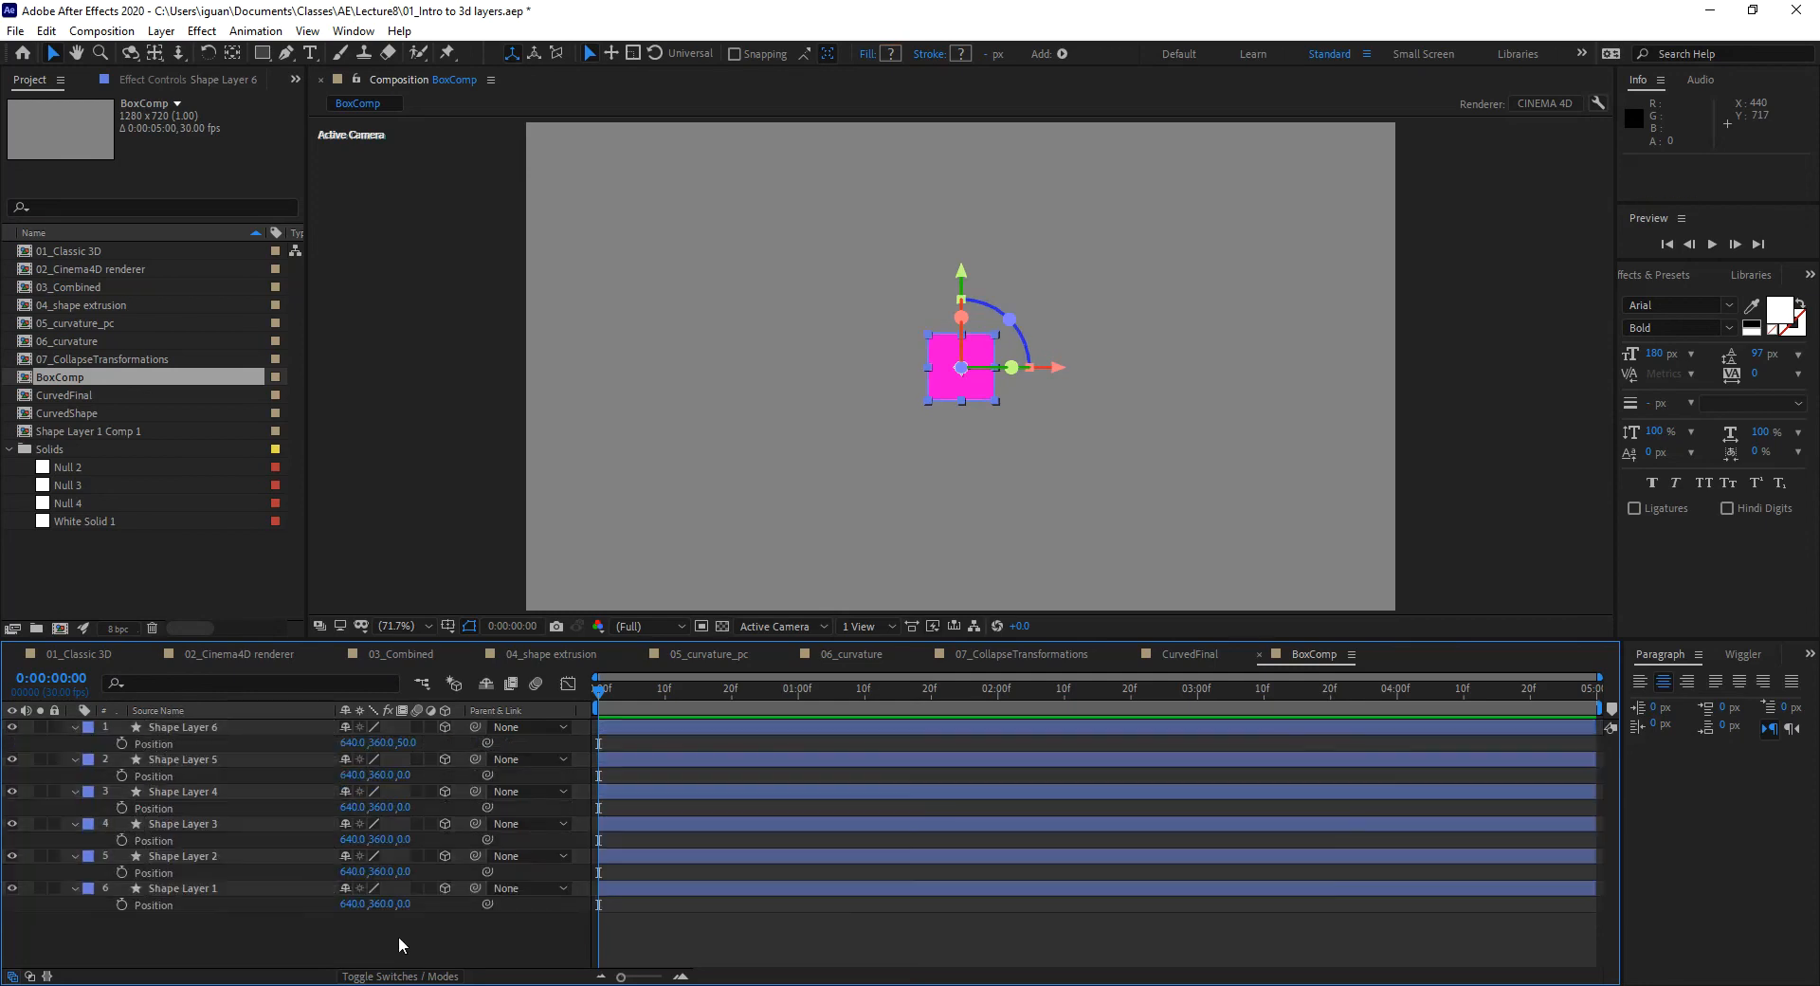
{"action": "type", "text": "-50"}
{"action": "key", "text": "Return"}
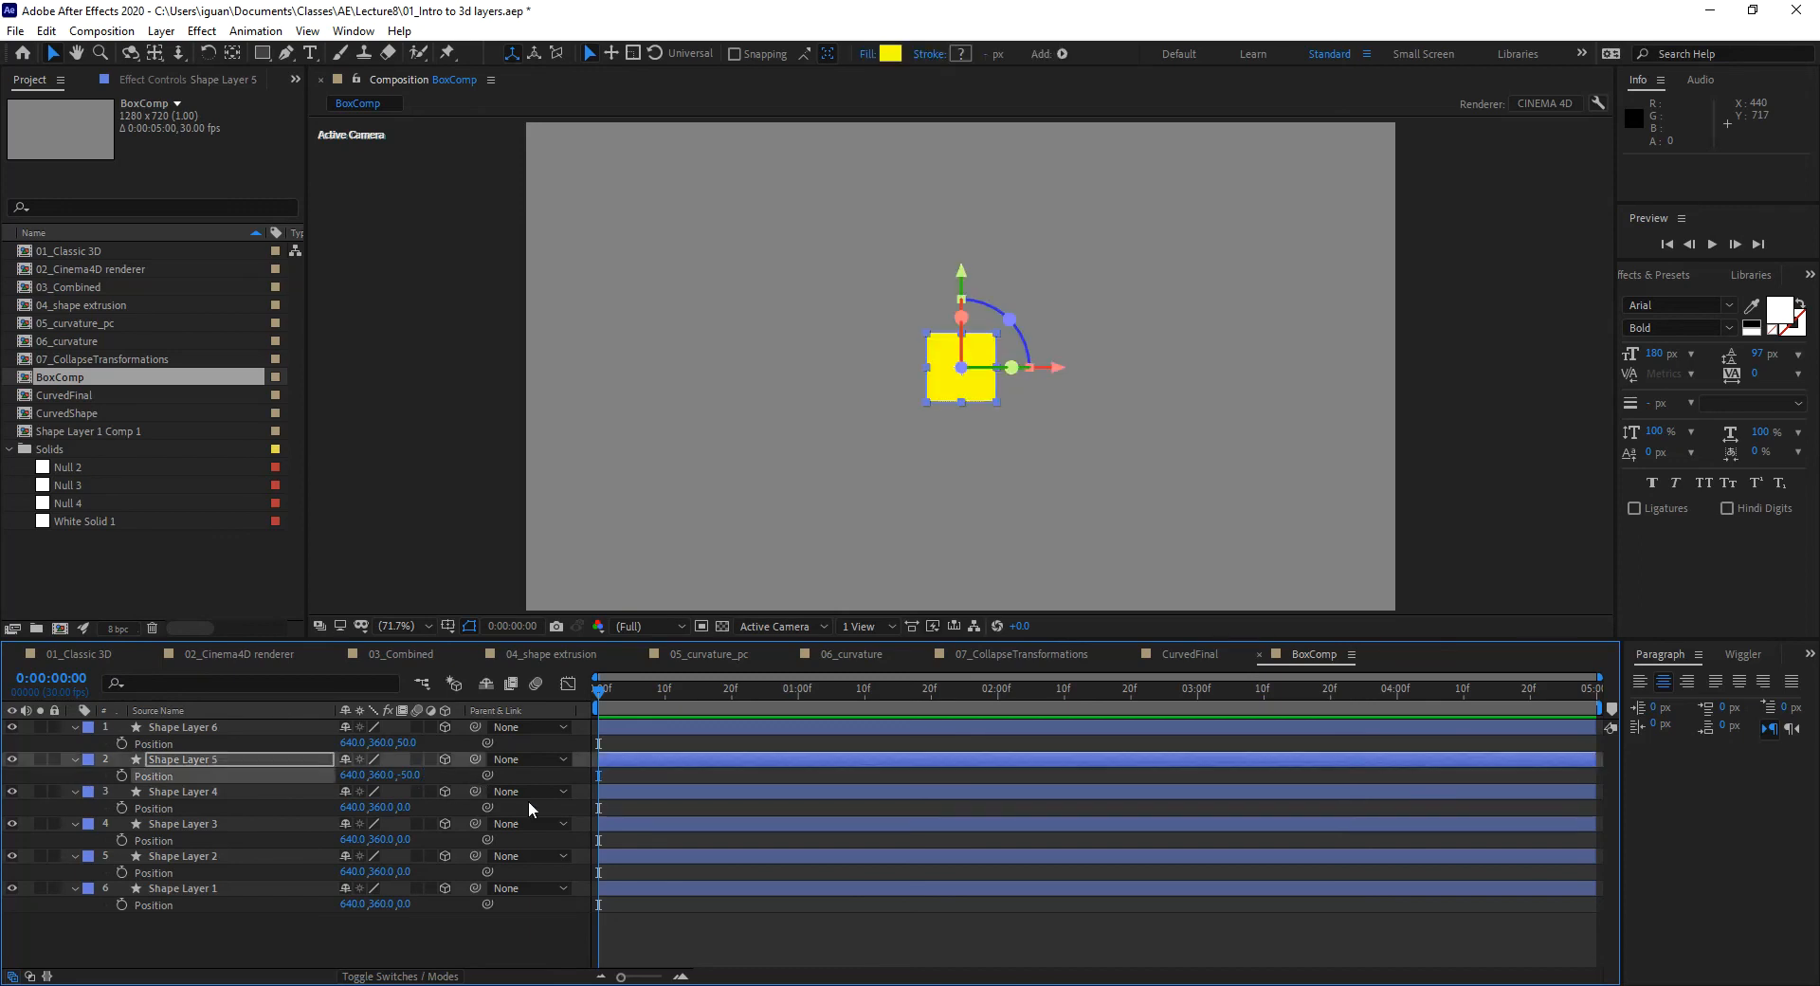
{"action": "left_click", "coordinate": [186, 789]}
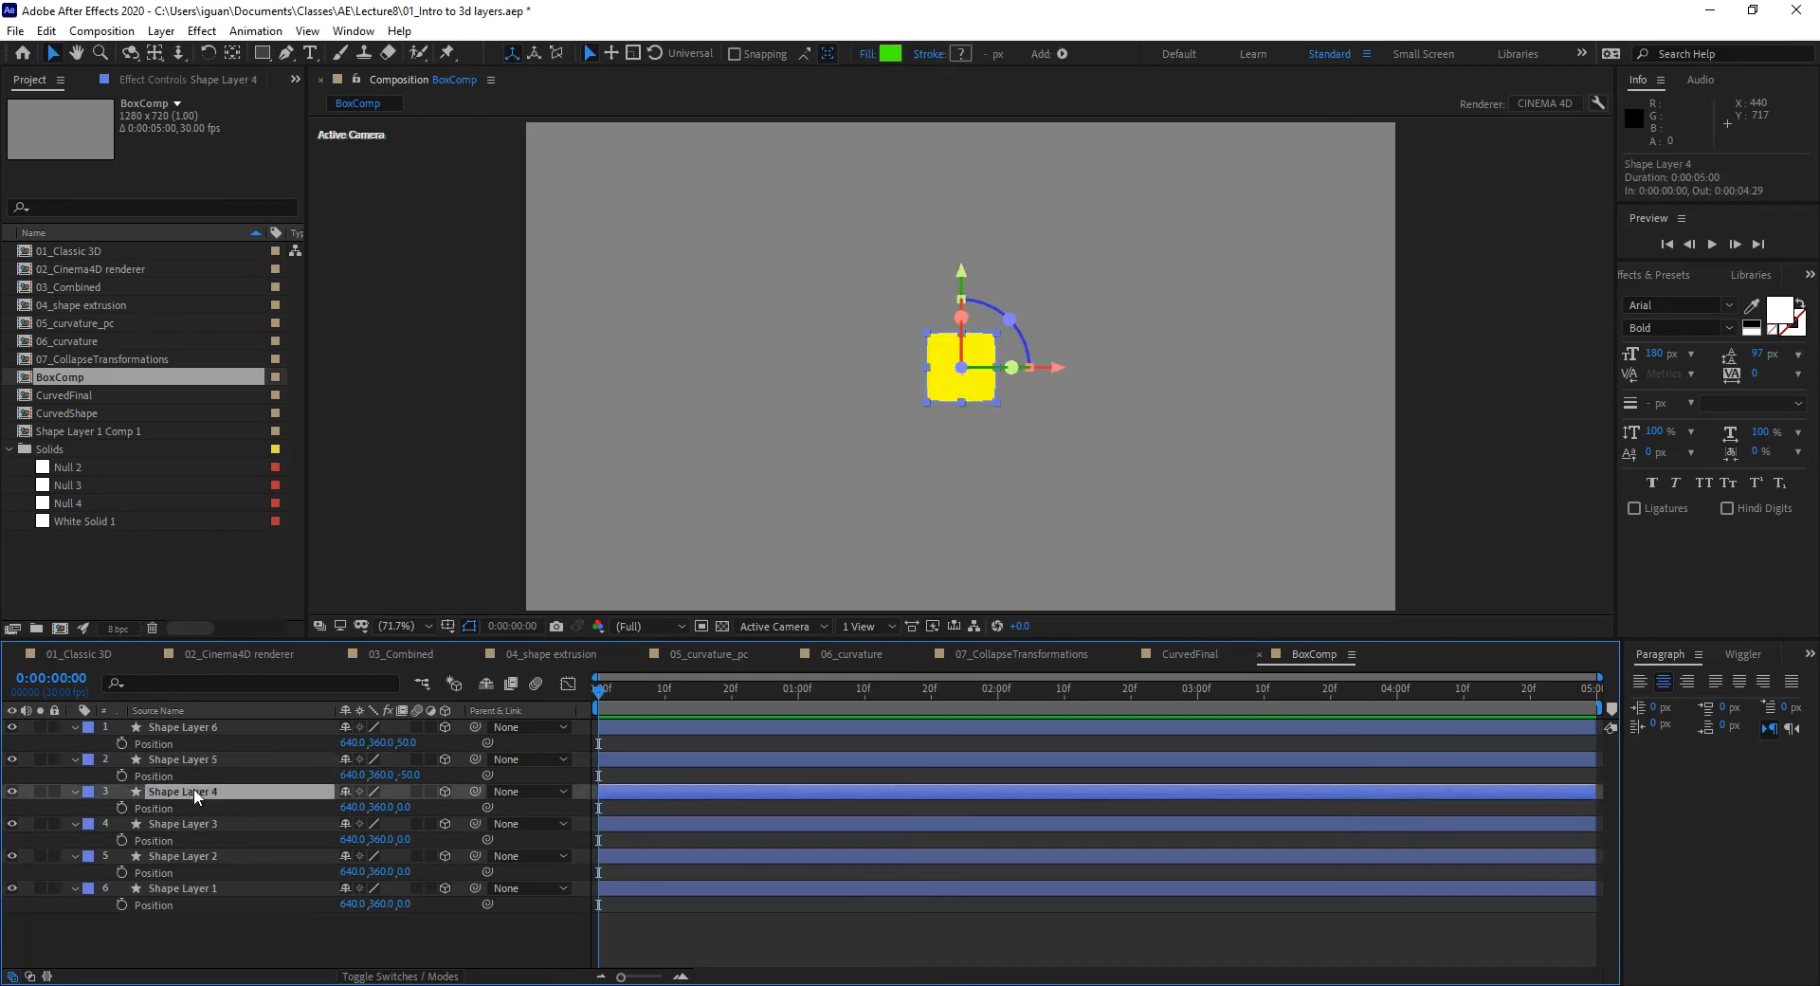
Step: Set Shape Layer 4's Y Position to 410 and Shape Layer 3's to 310
{"action": "left_click", "coordinate": [381, 809]}
{"action": "type", "text": "410"}
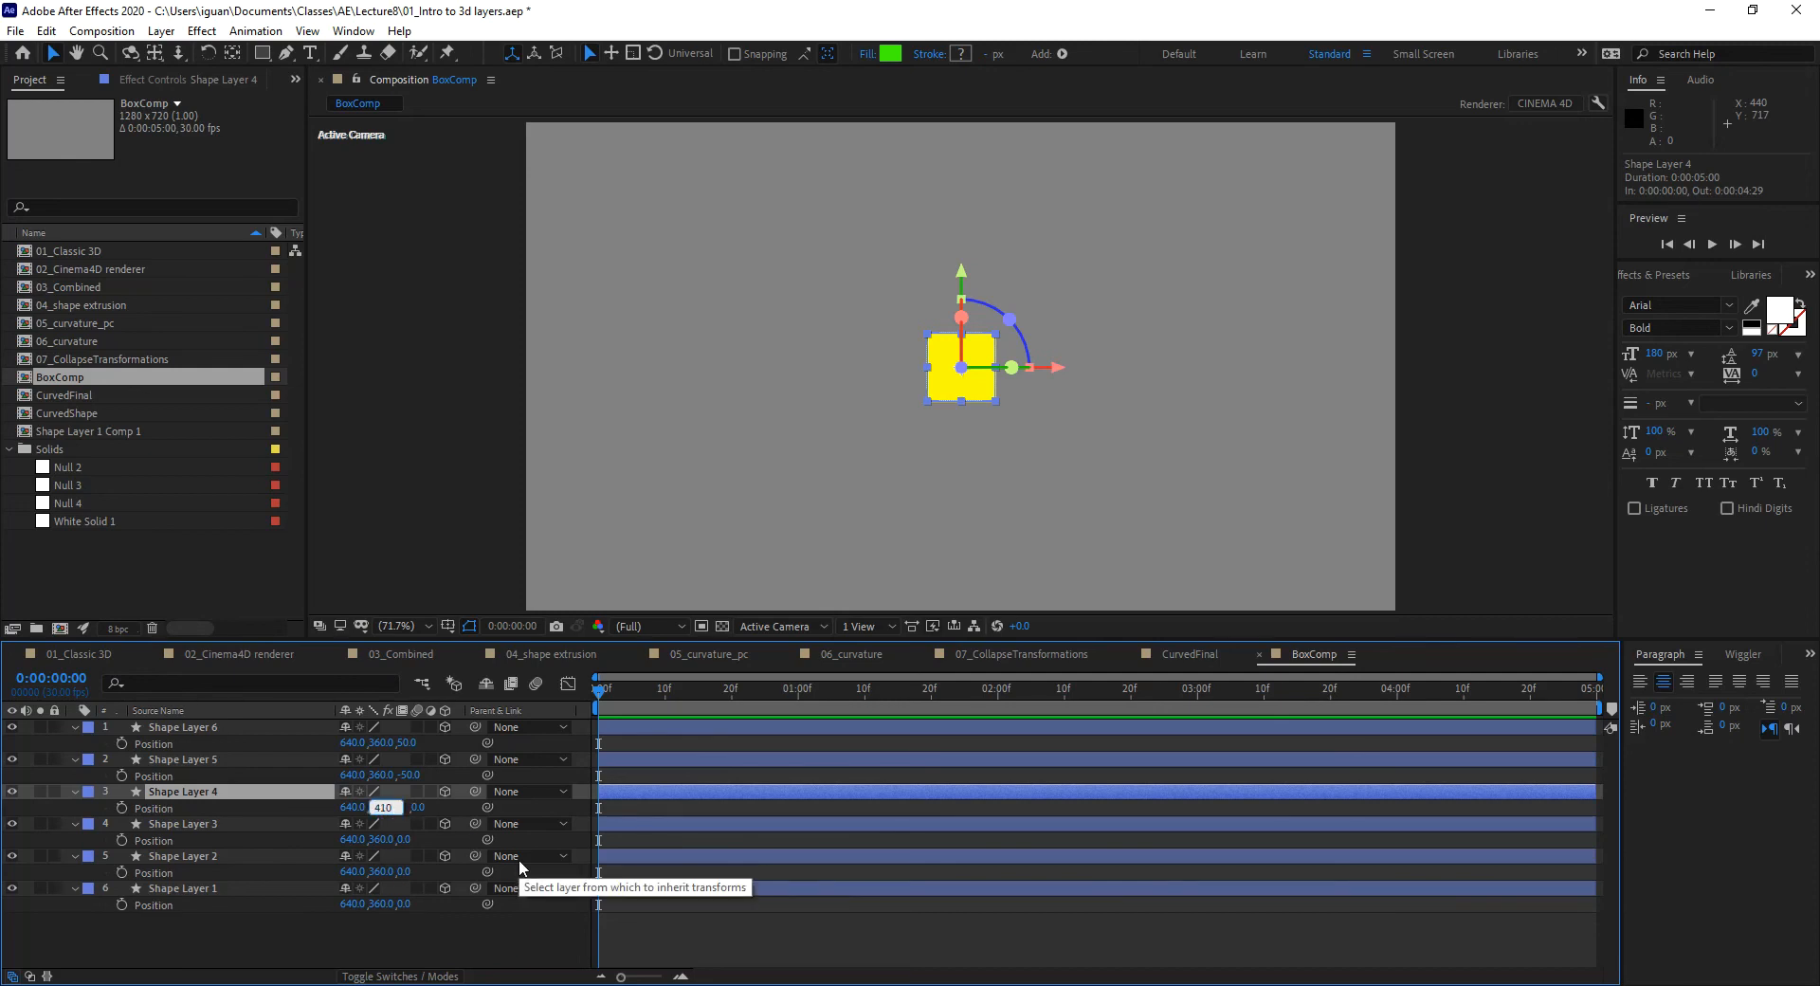
{"action": "key", "text": "Return"}
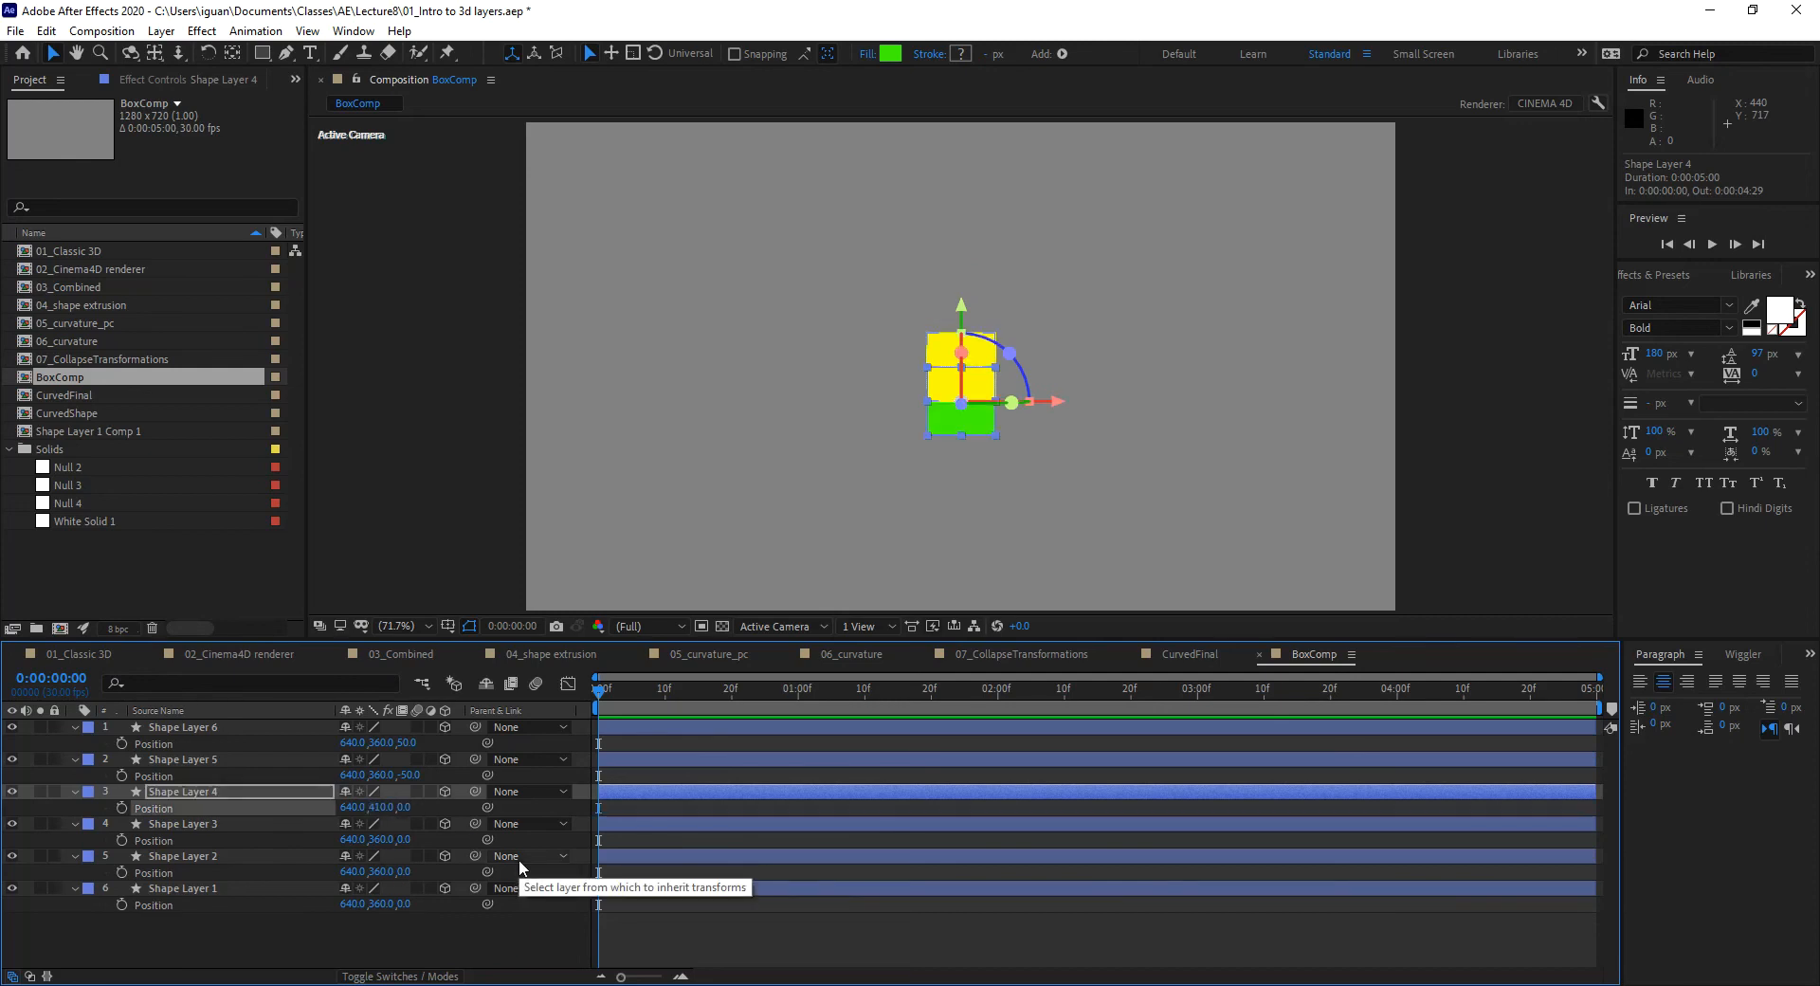
{"action": "left_click", "coordinate": [380, 838]}
{"action": "type", "text": "360.0,"}
{"action": "type", "text": "-50"}
{"action": "key", "text": "Return"}
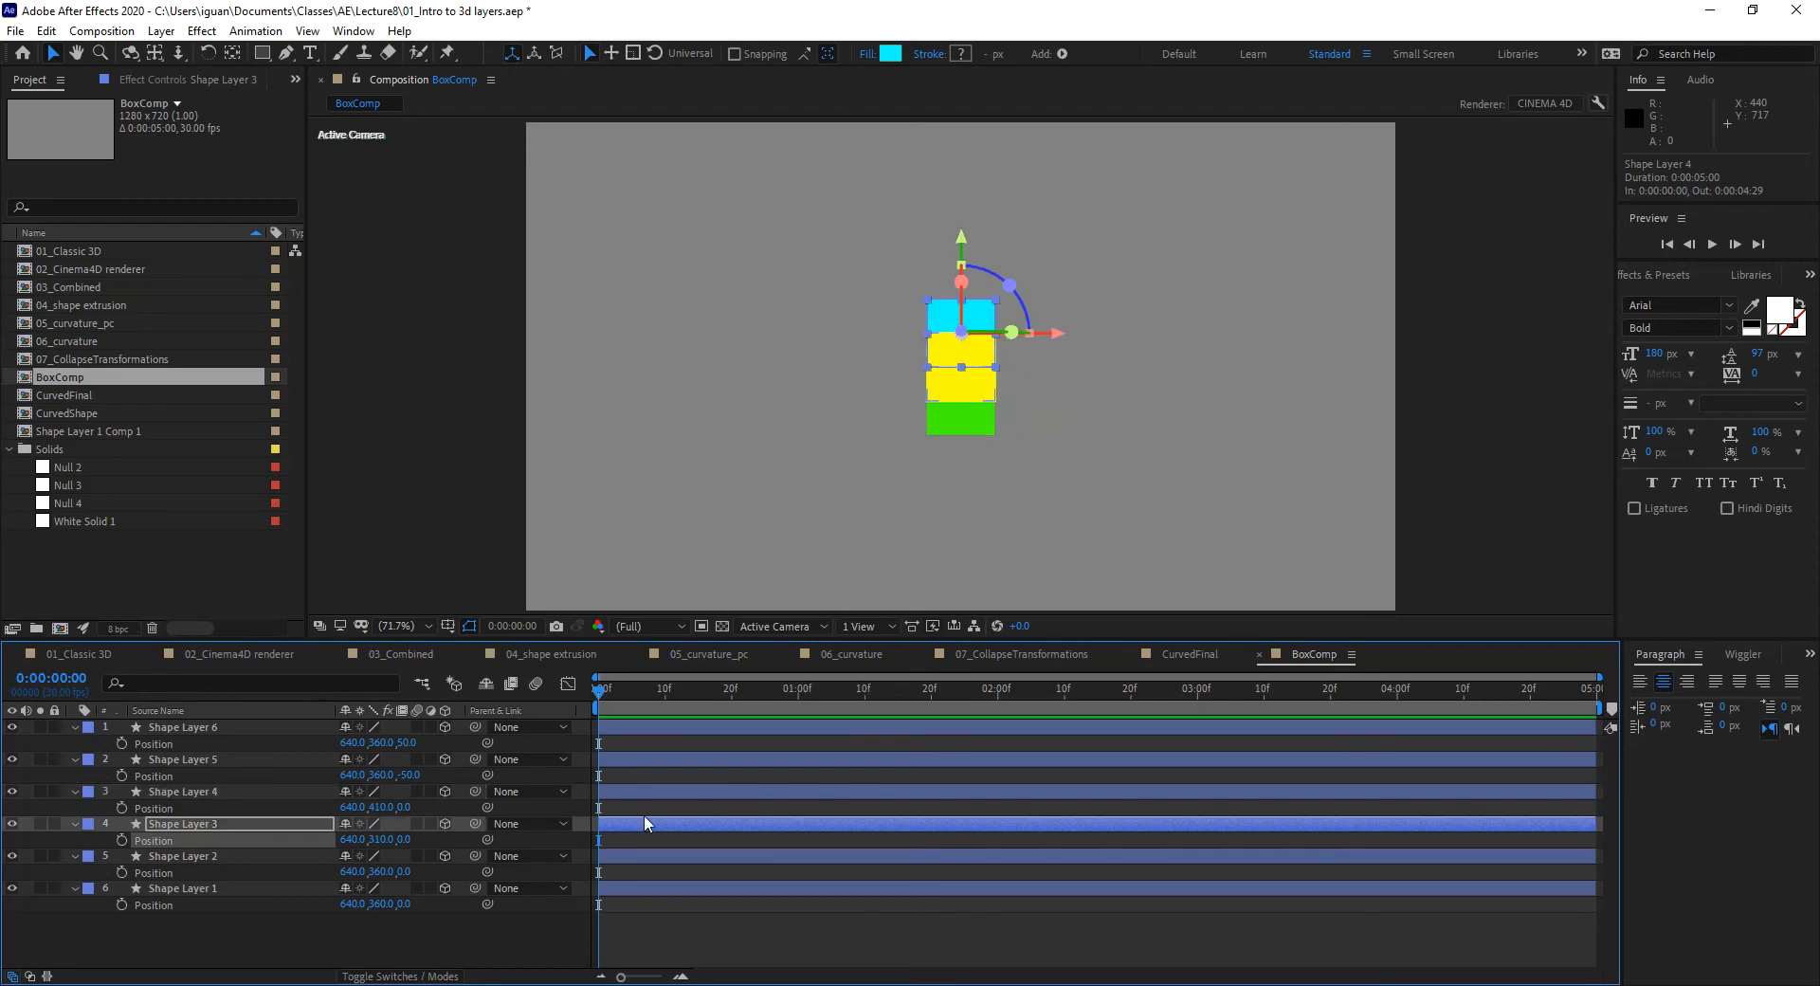
Step: Set Shape Layer 2's X Position to 690 and Shape Layer 1's to 590
{"action": "left_click", "coordinate": [354, 871]}
{"action": "type", "text": "690"}
{"action": "key", "text": "Return"}
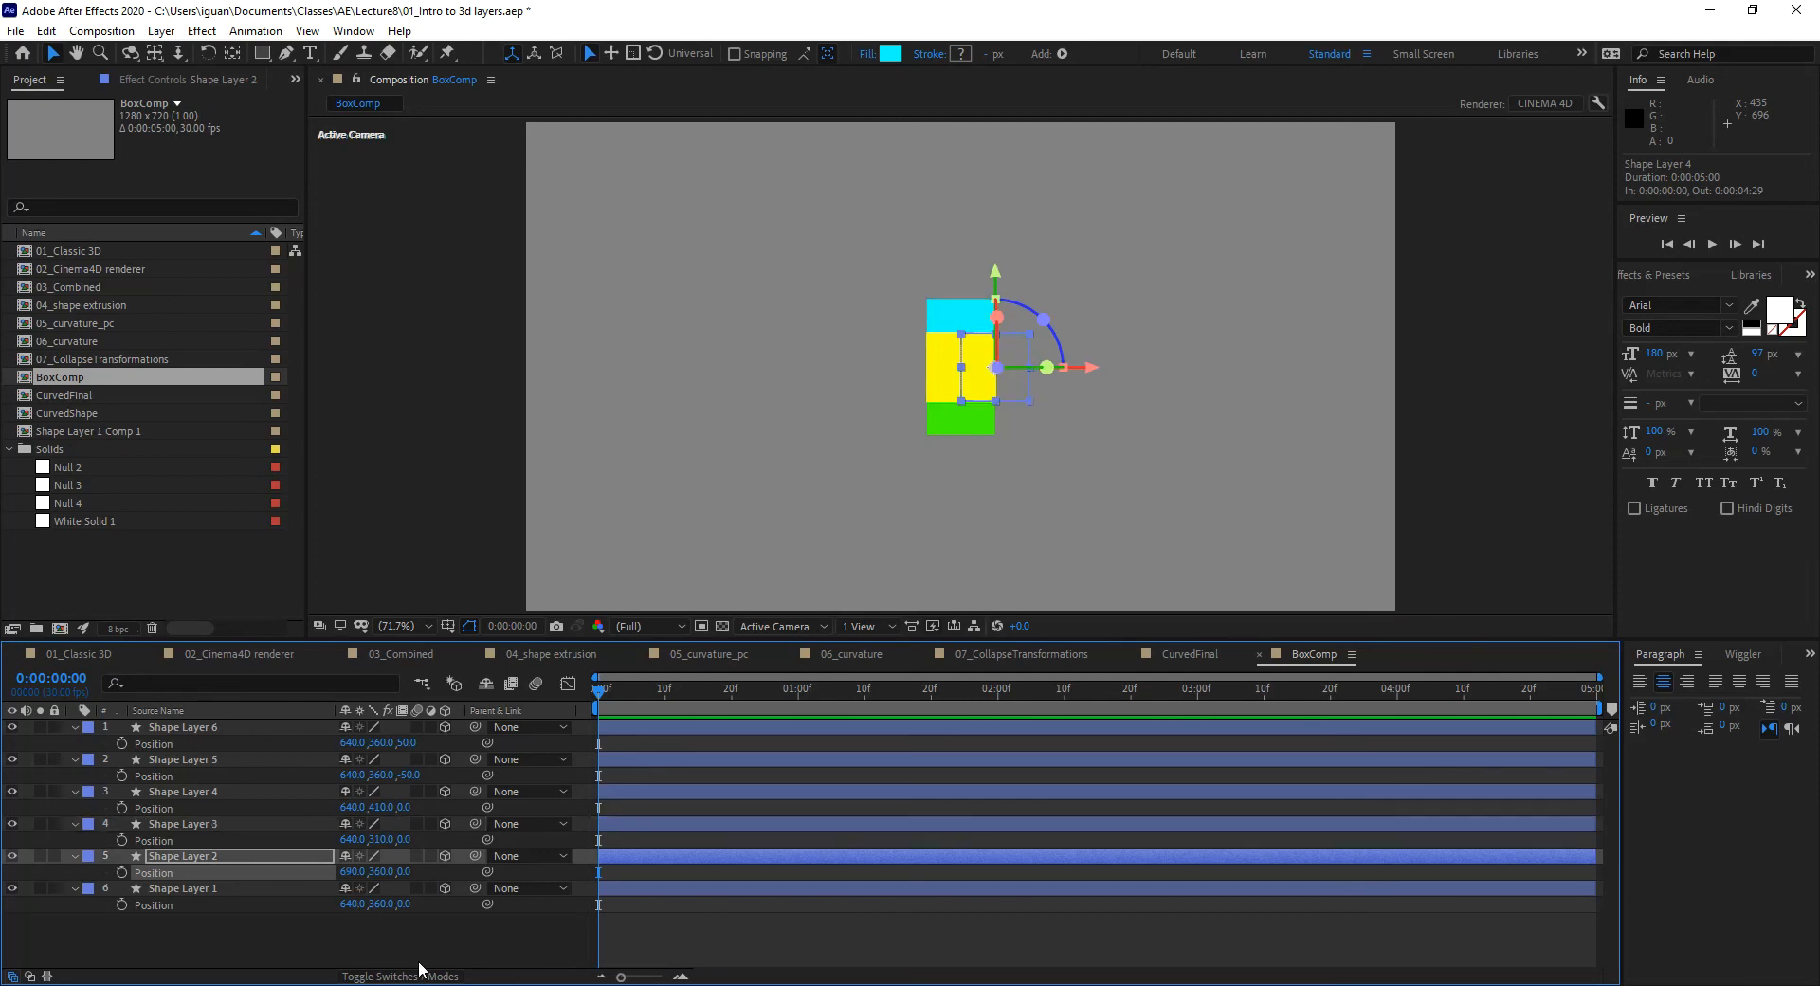
{"action": "left_click", "coordinate": [353, 903]}
{"action": "type", "text": "590"}
{"action": "key", "text": "Return"}
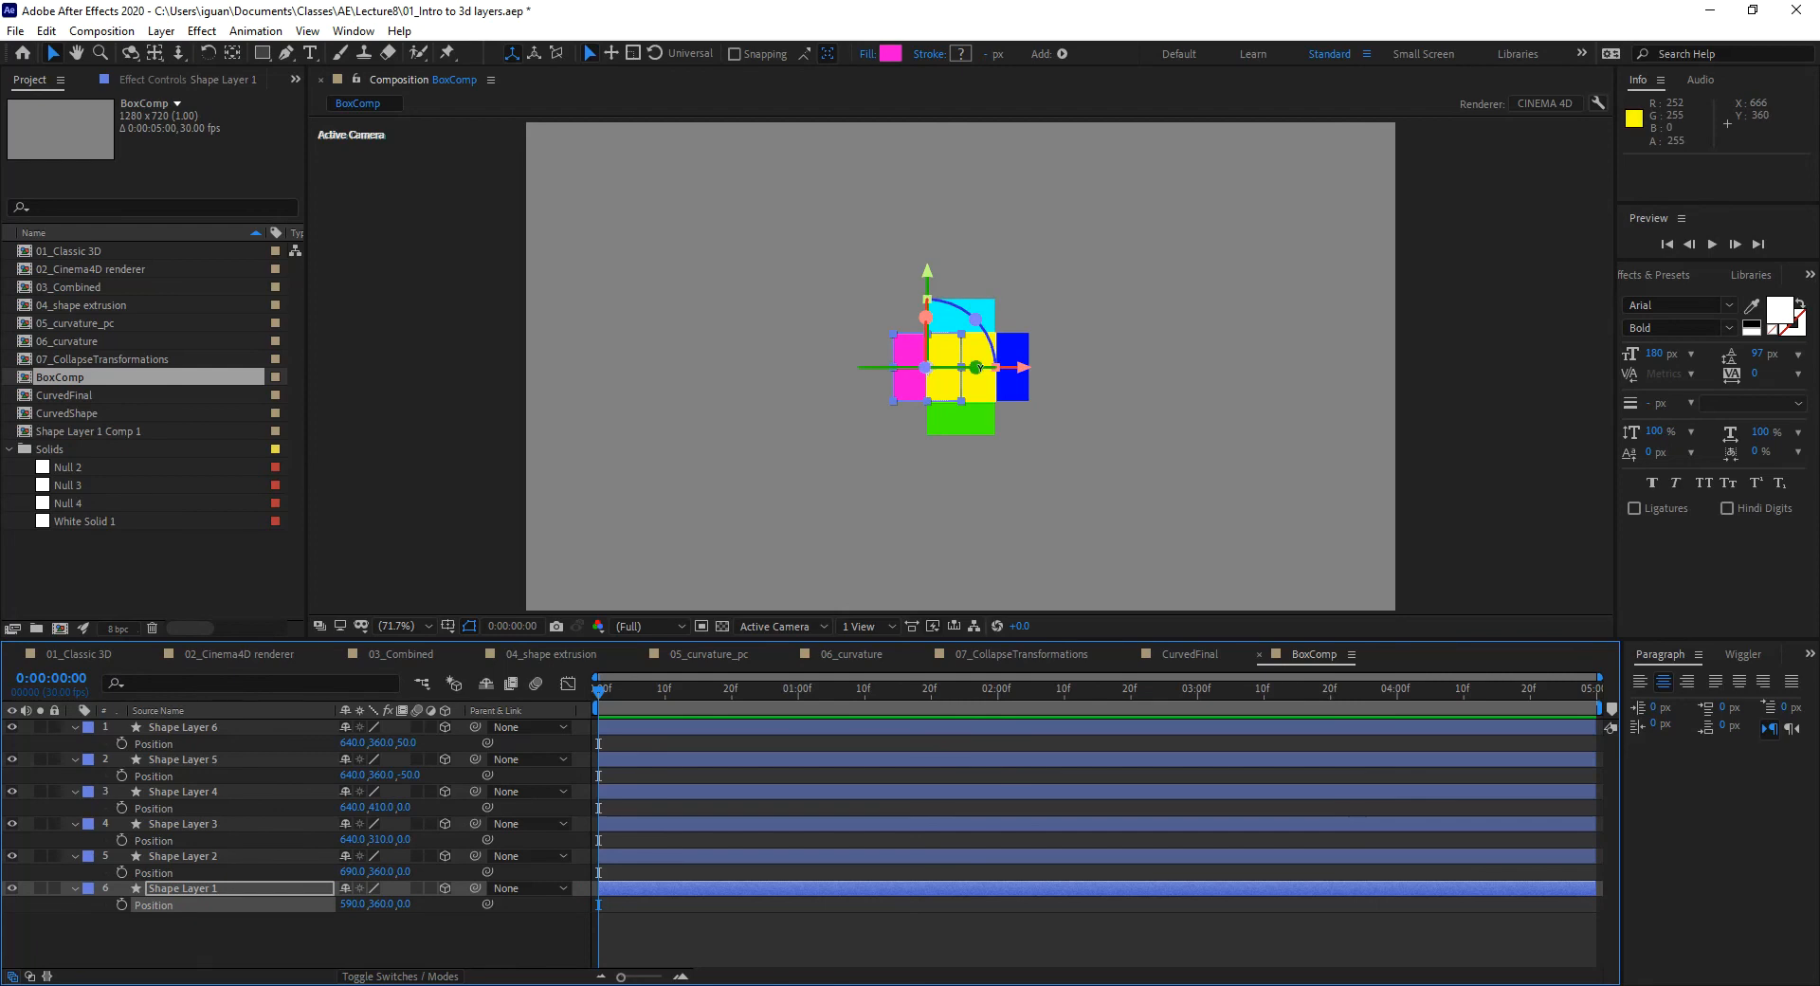
{"action": "left_click", "coordinate": [232, 950]}
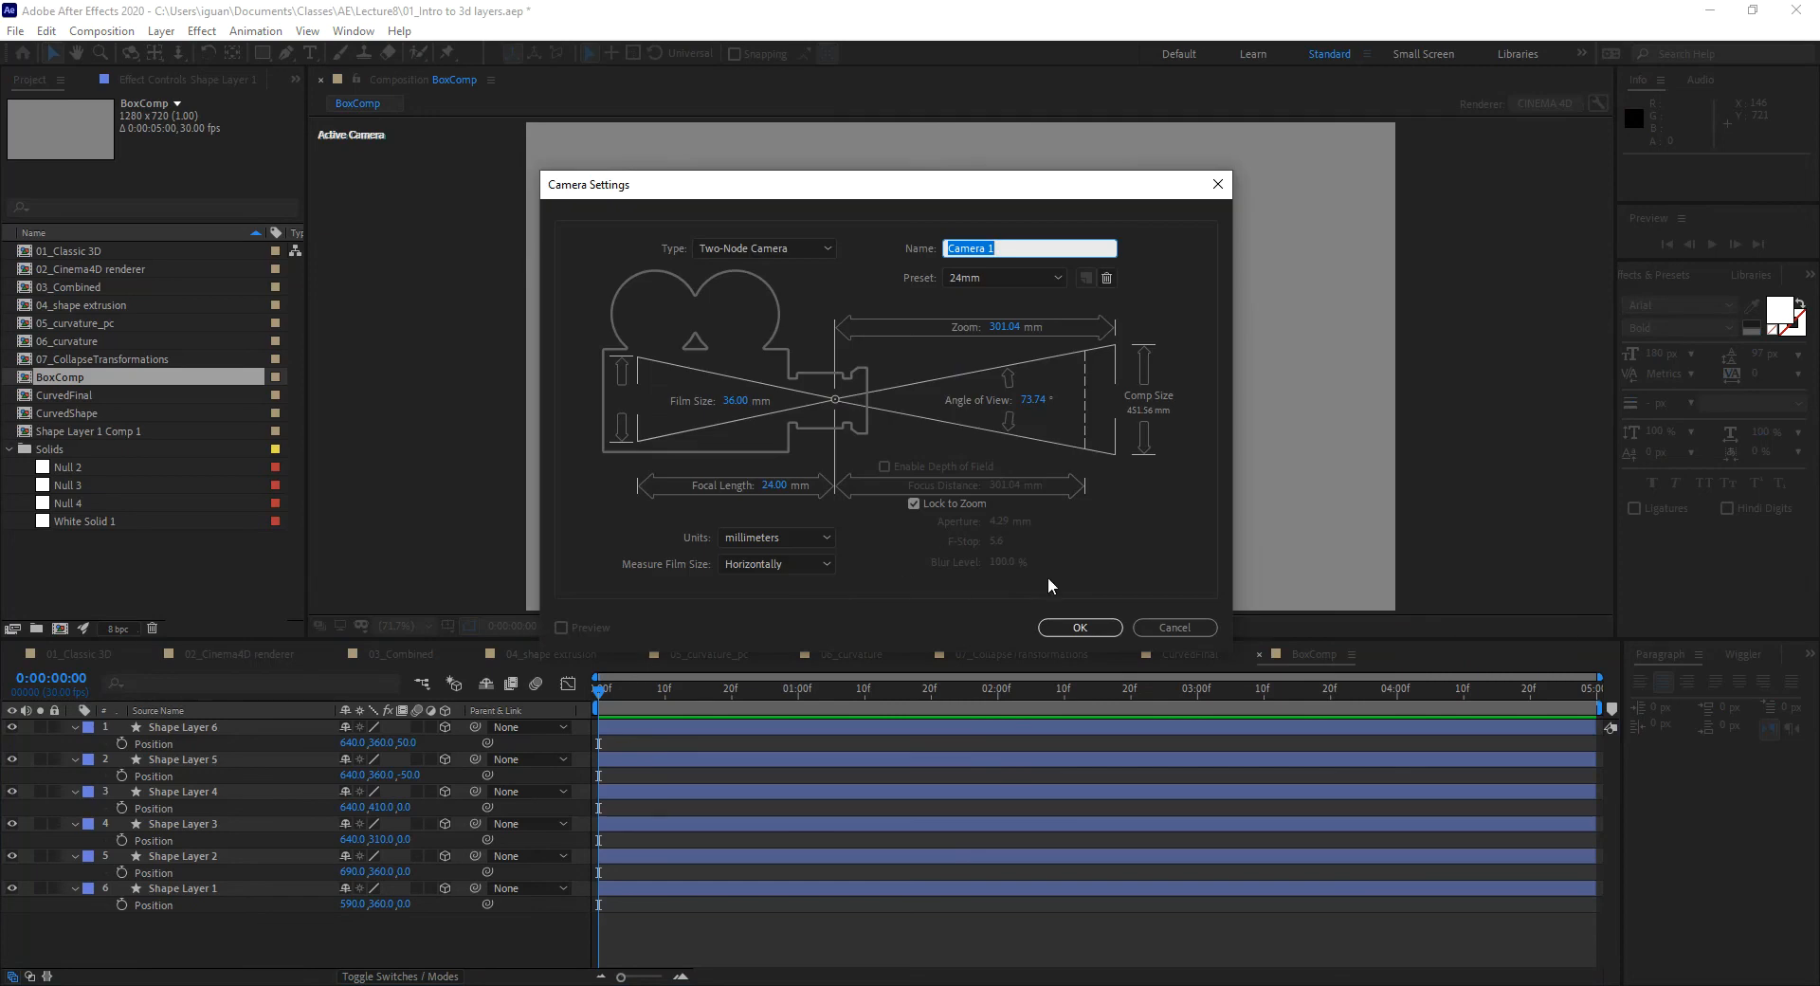
Step: Create the two-node 24mm Camera 1 and orbit it to view the squares in depth
{"action": "left_click", "coordinate": [1085, 628]}
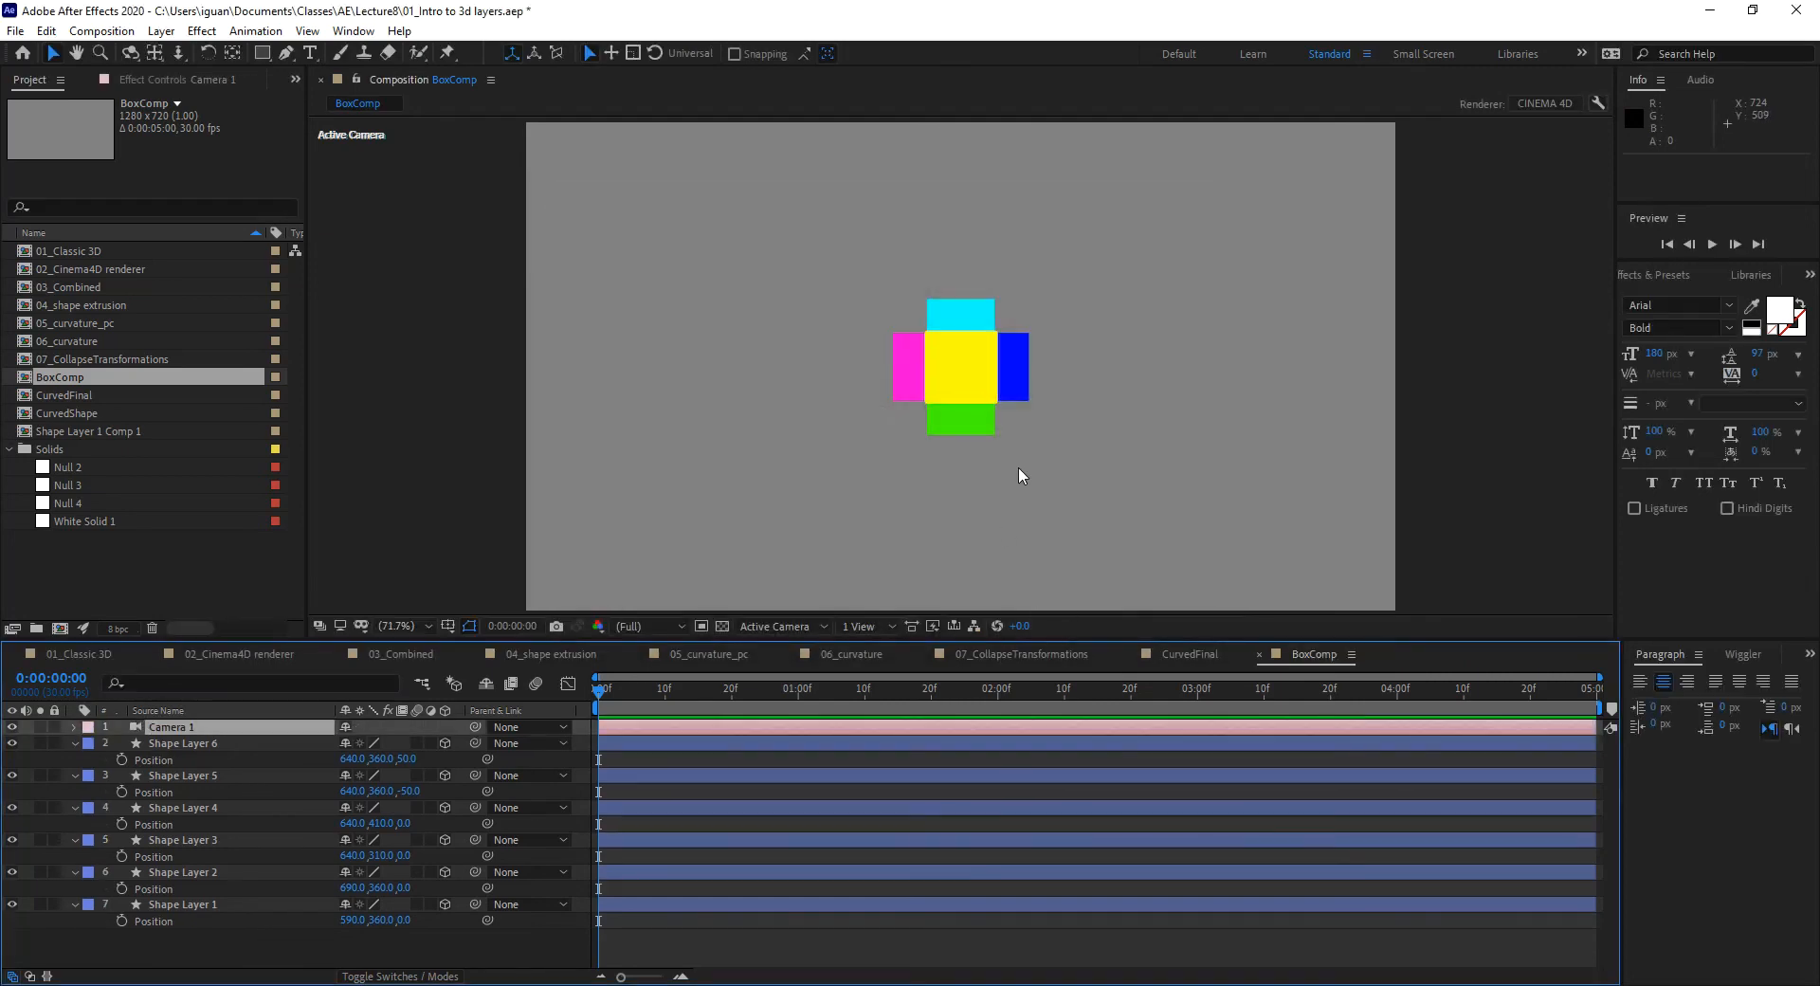
{"action": "key", "text": "c"}
{"action": "left_click_drag", "start_coordinate": [1015, 474], "coordinate": [837, 536]}
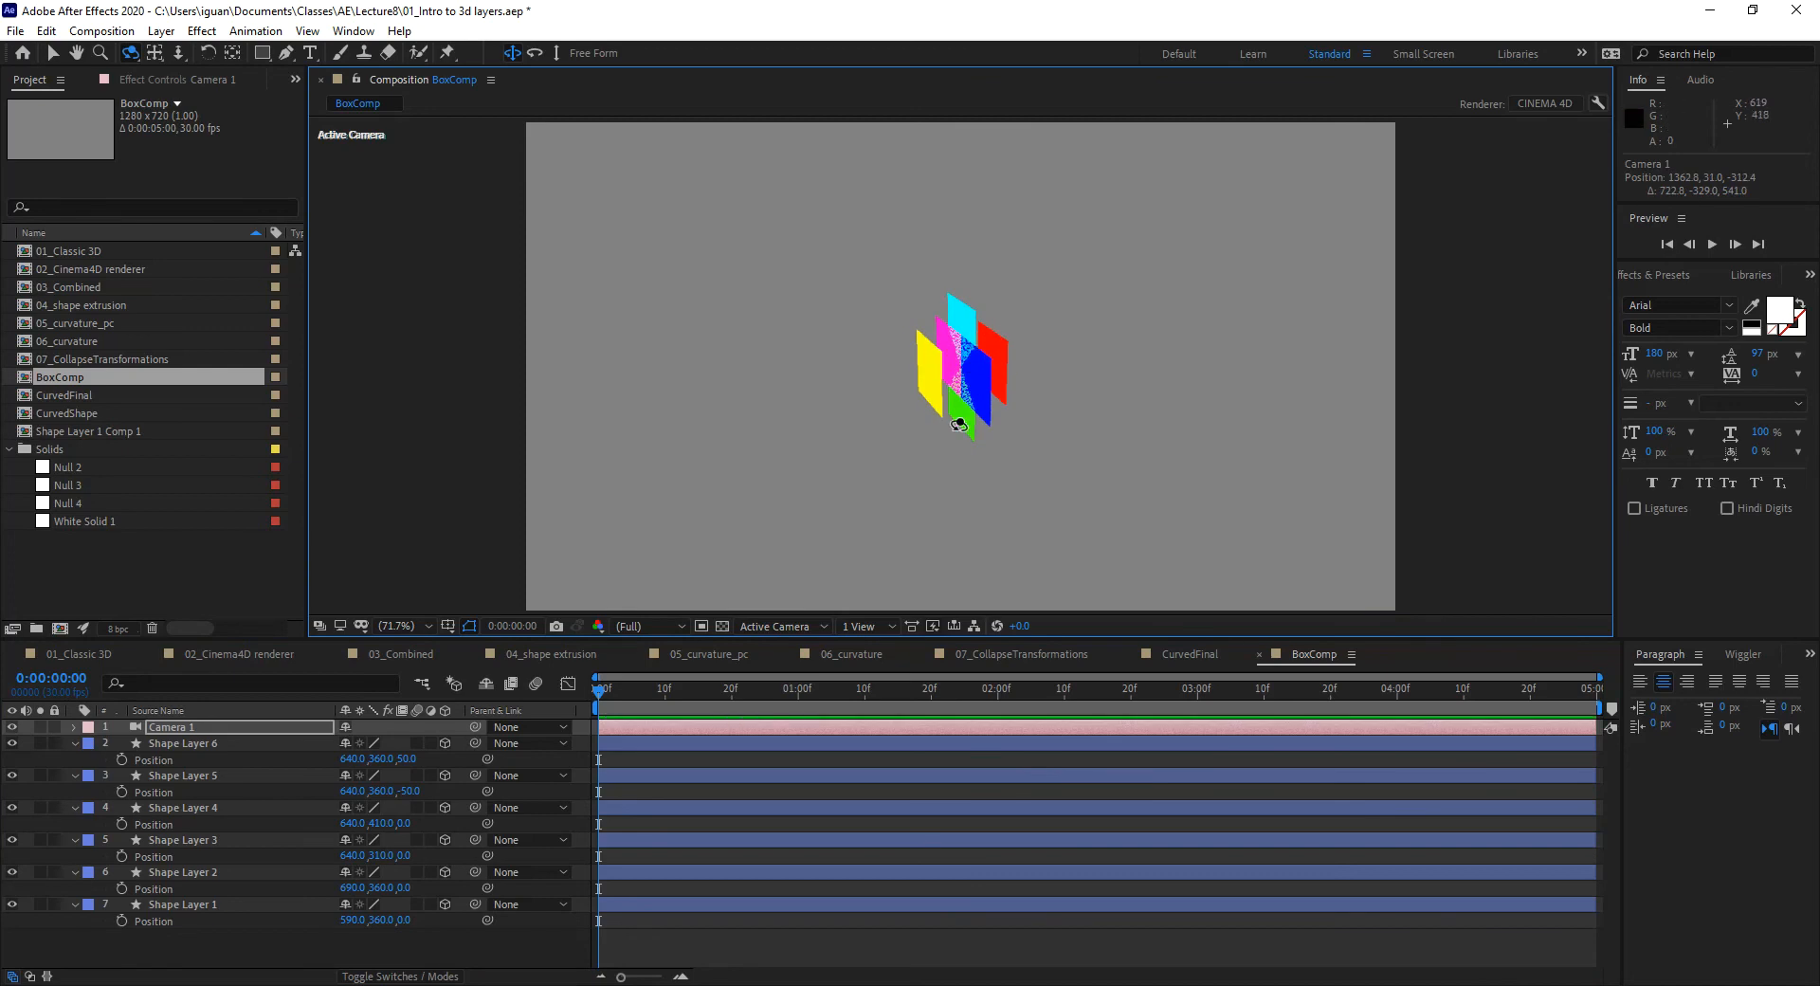
{"action": "left_click_drag", "start_coordinate": [951, 492], "coordinate": [969, 392]}
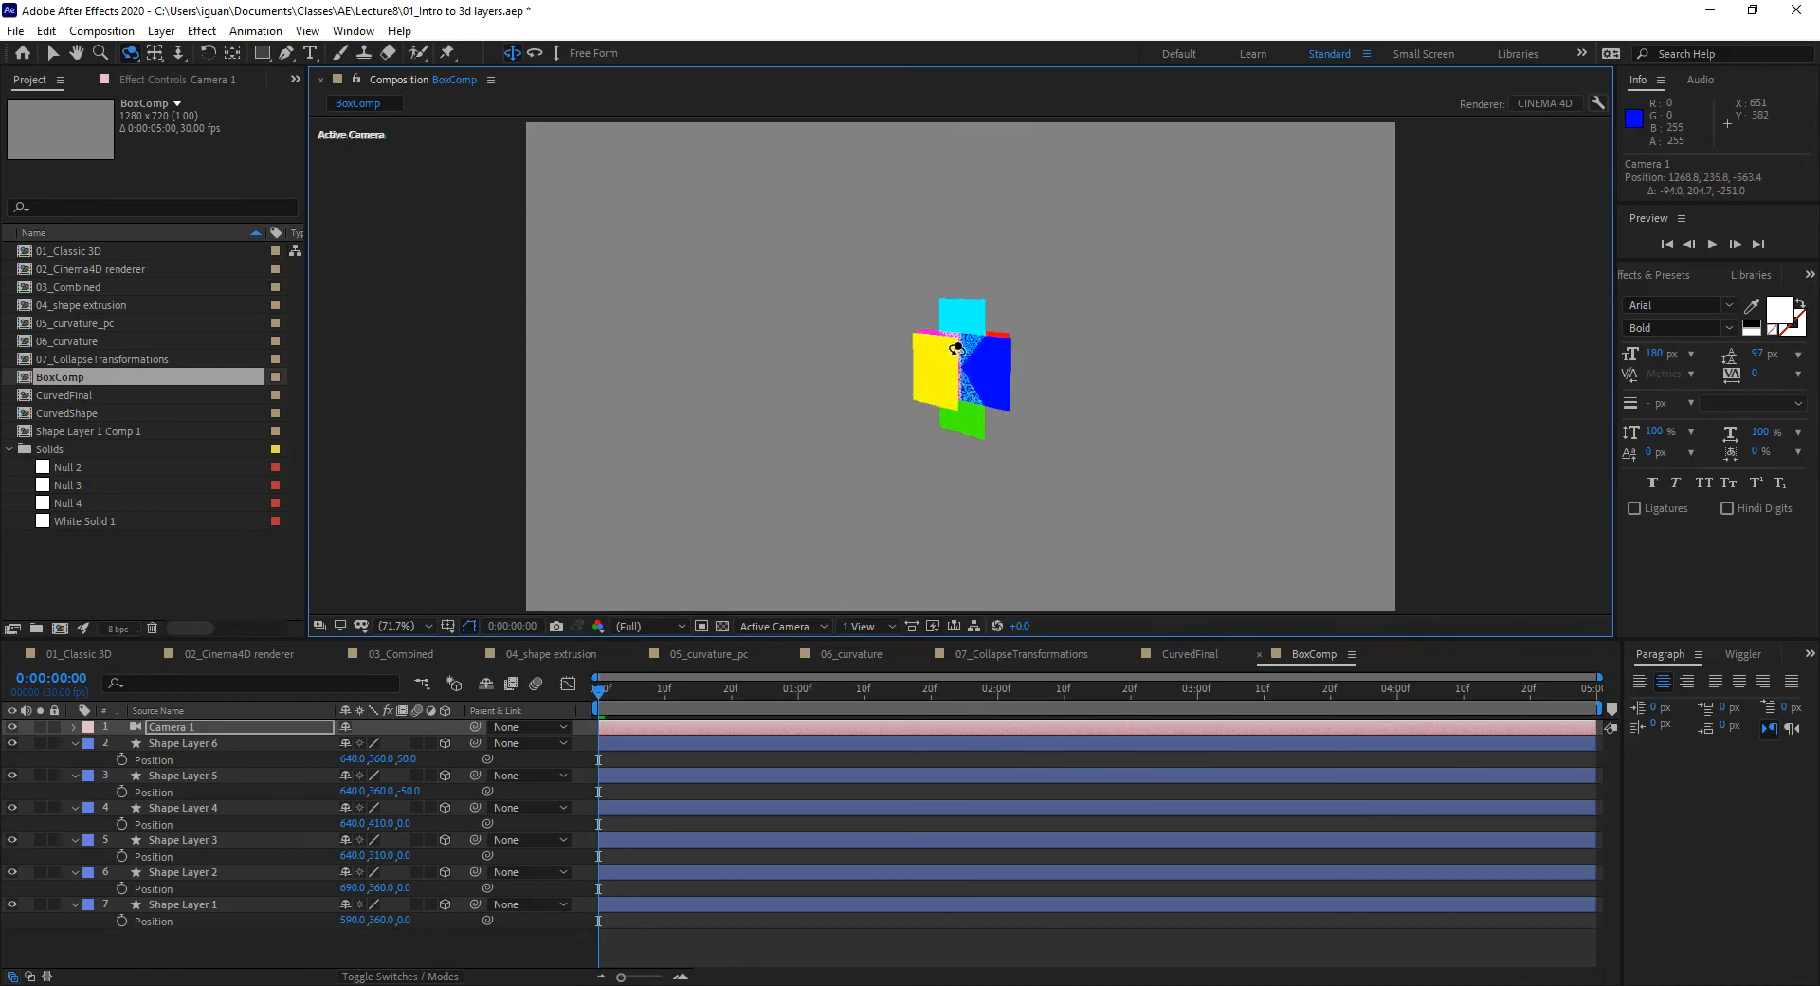
{"action": "left_click", "coordinate": [163, 952]}
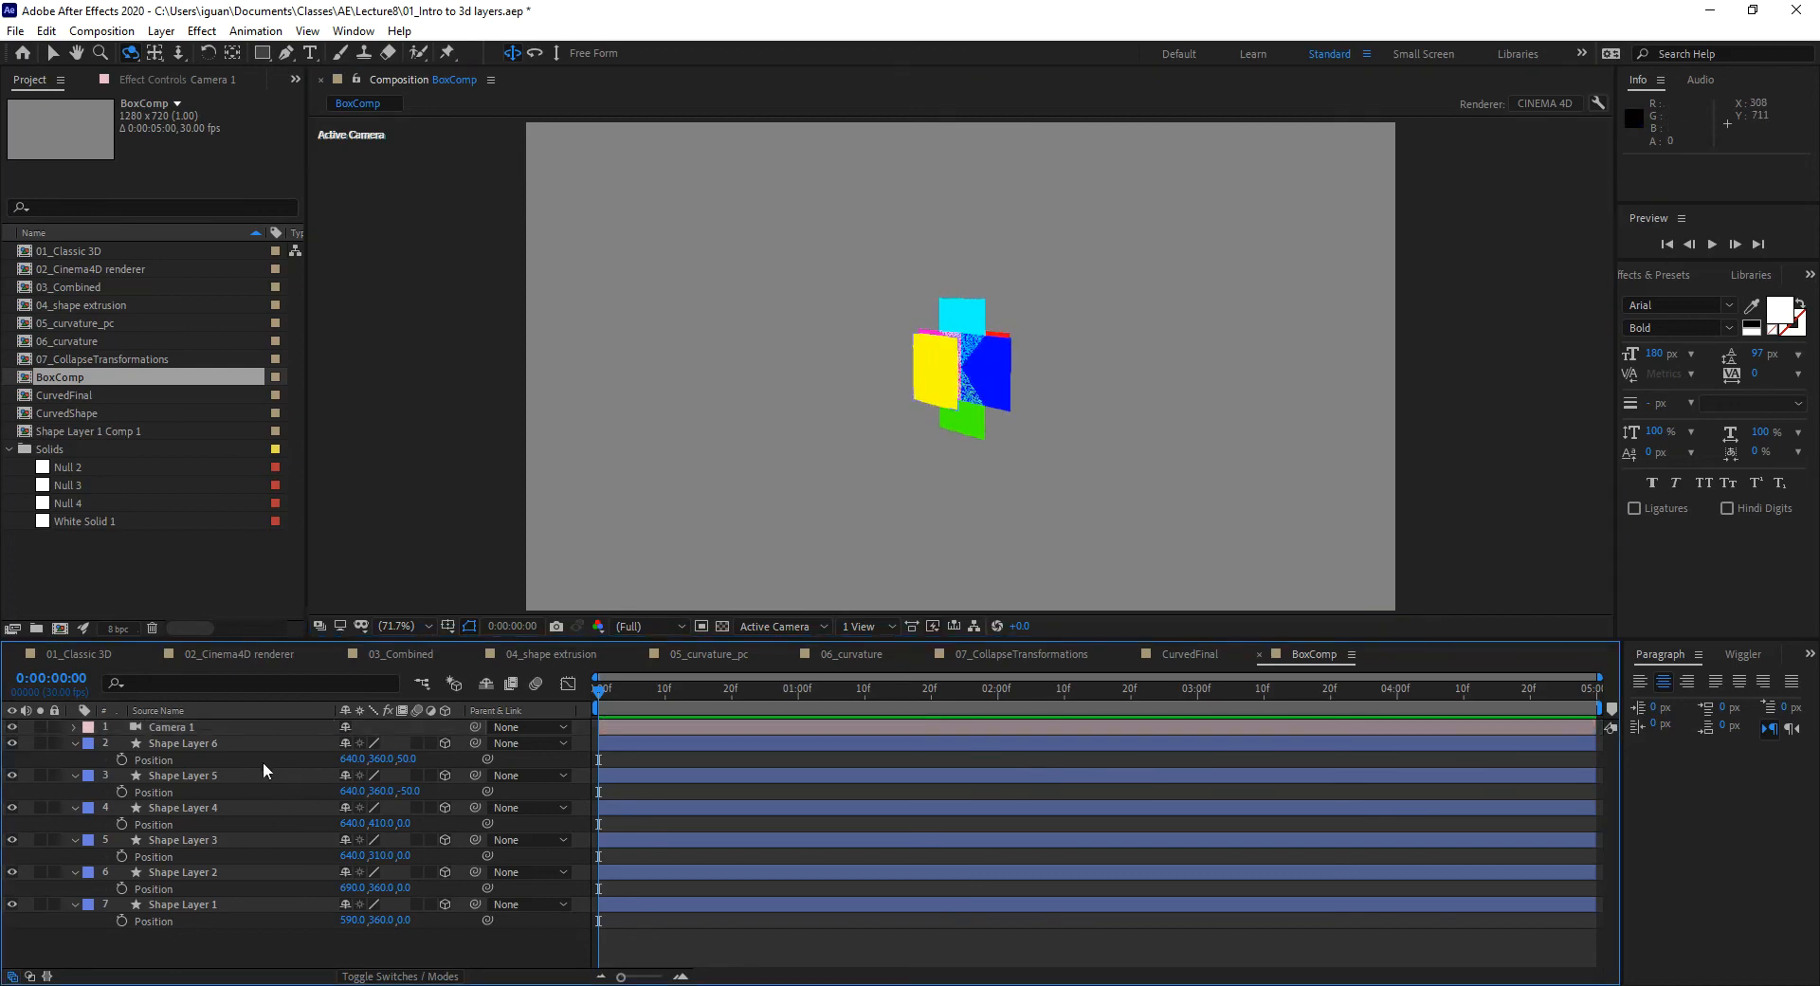
{"action": "left_click", "coordinate": [233, 745]}
{"action": "left_click", "coordinate": [214, 901], "text": "shift"}
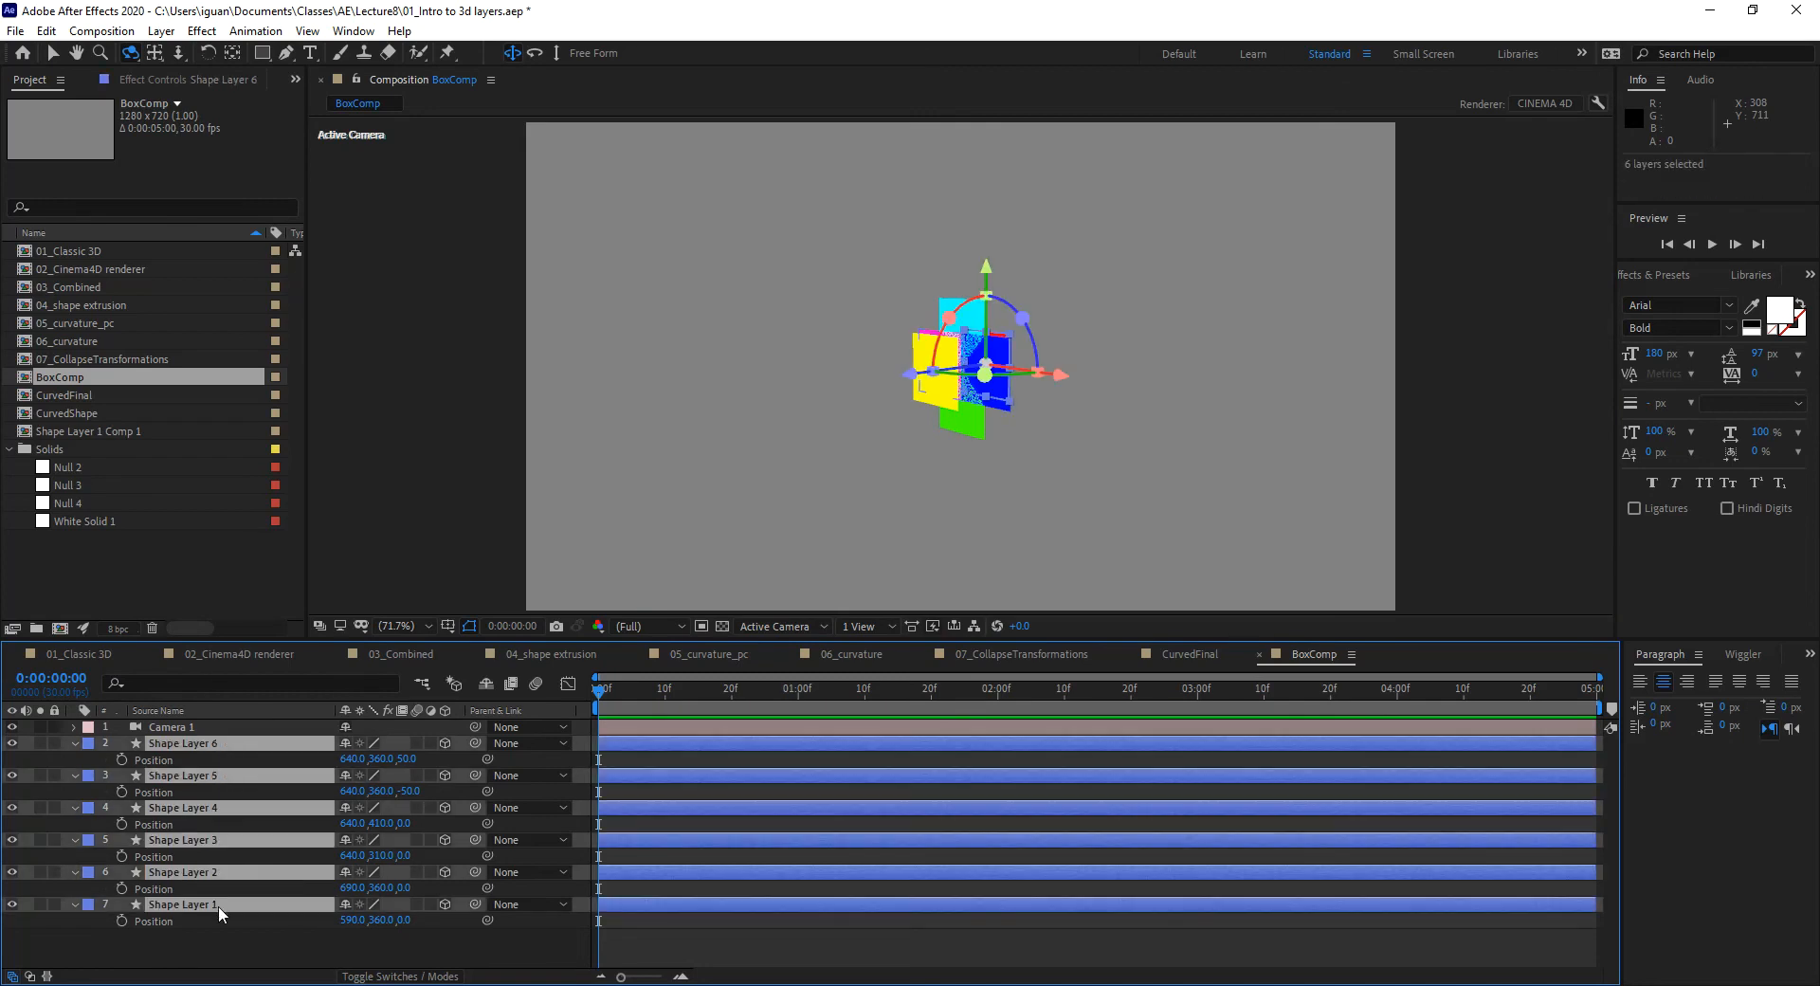
Step: Reveal the shape layers' rotation properties and orbit Camera 1 to face the cross head-on
{"action": "key", "text": "r"}
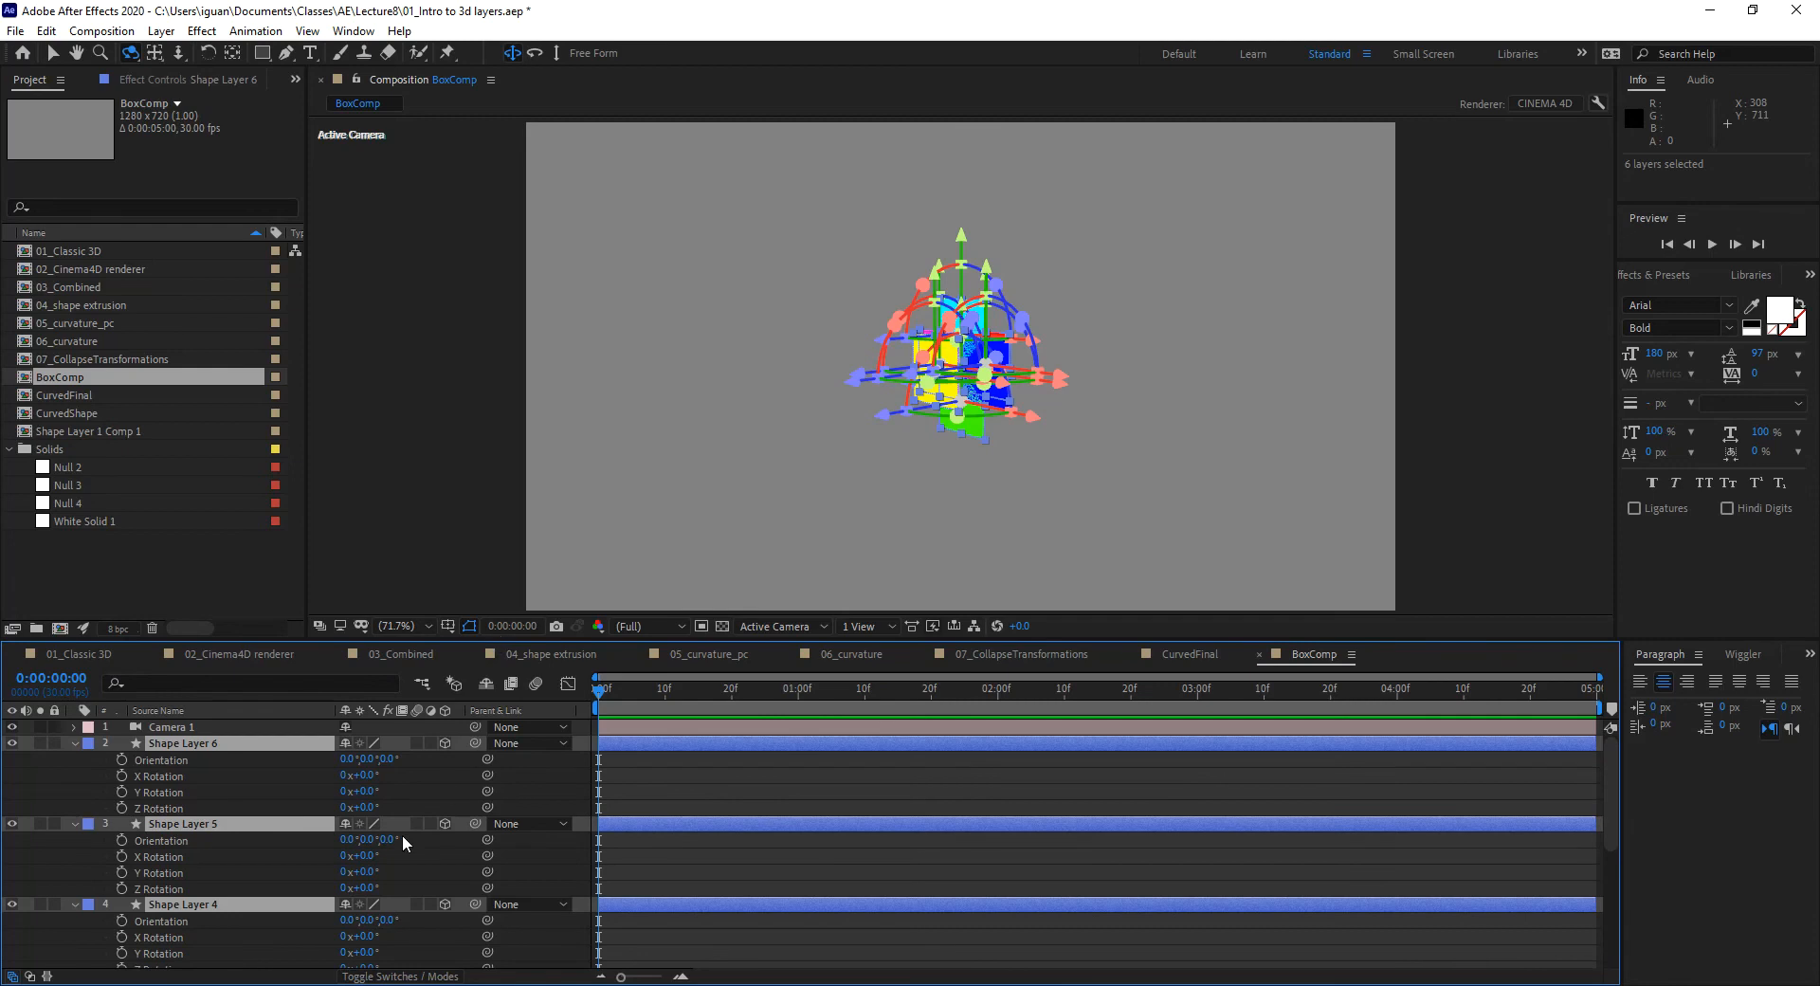
{"action": "left_click", "coordinate": [414, 777]}
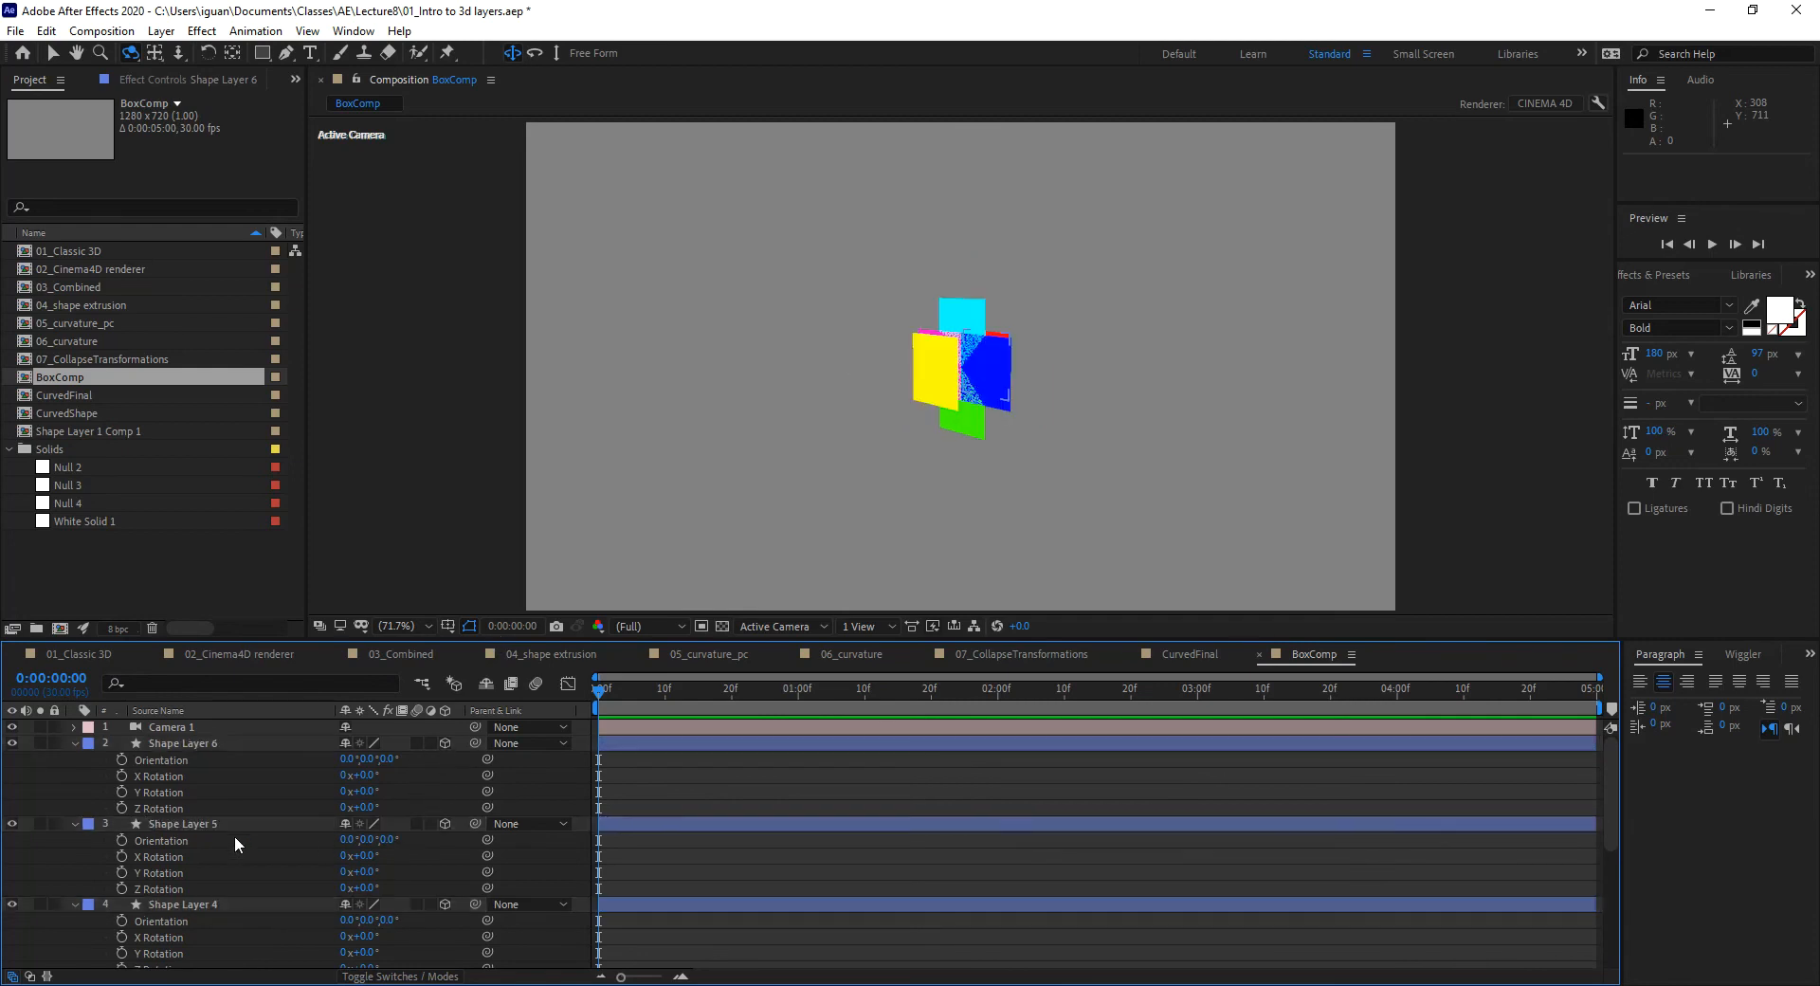
{"action": "left_click", "coordinate": [77, 744]}
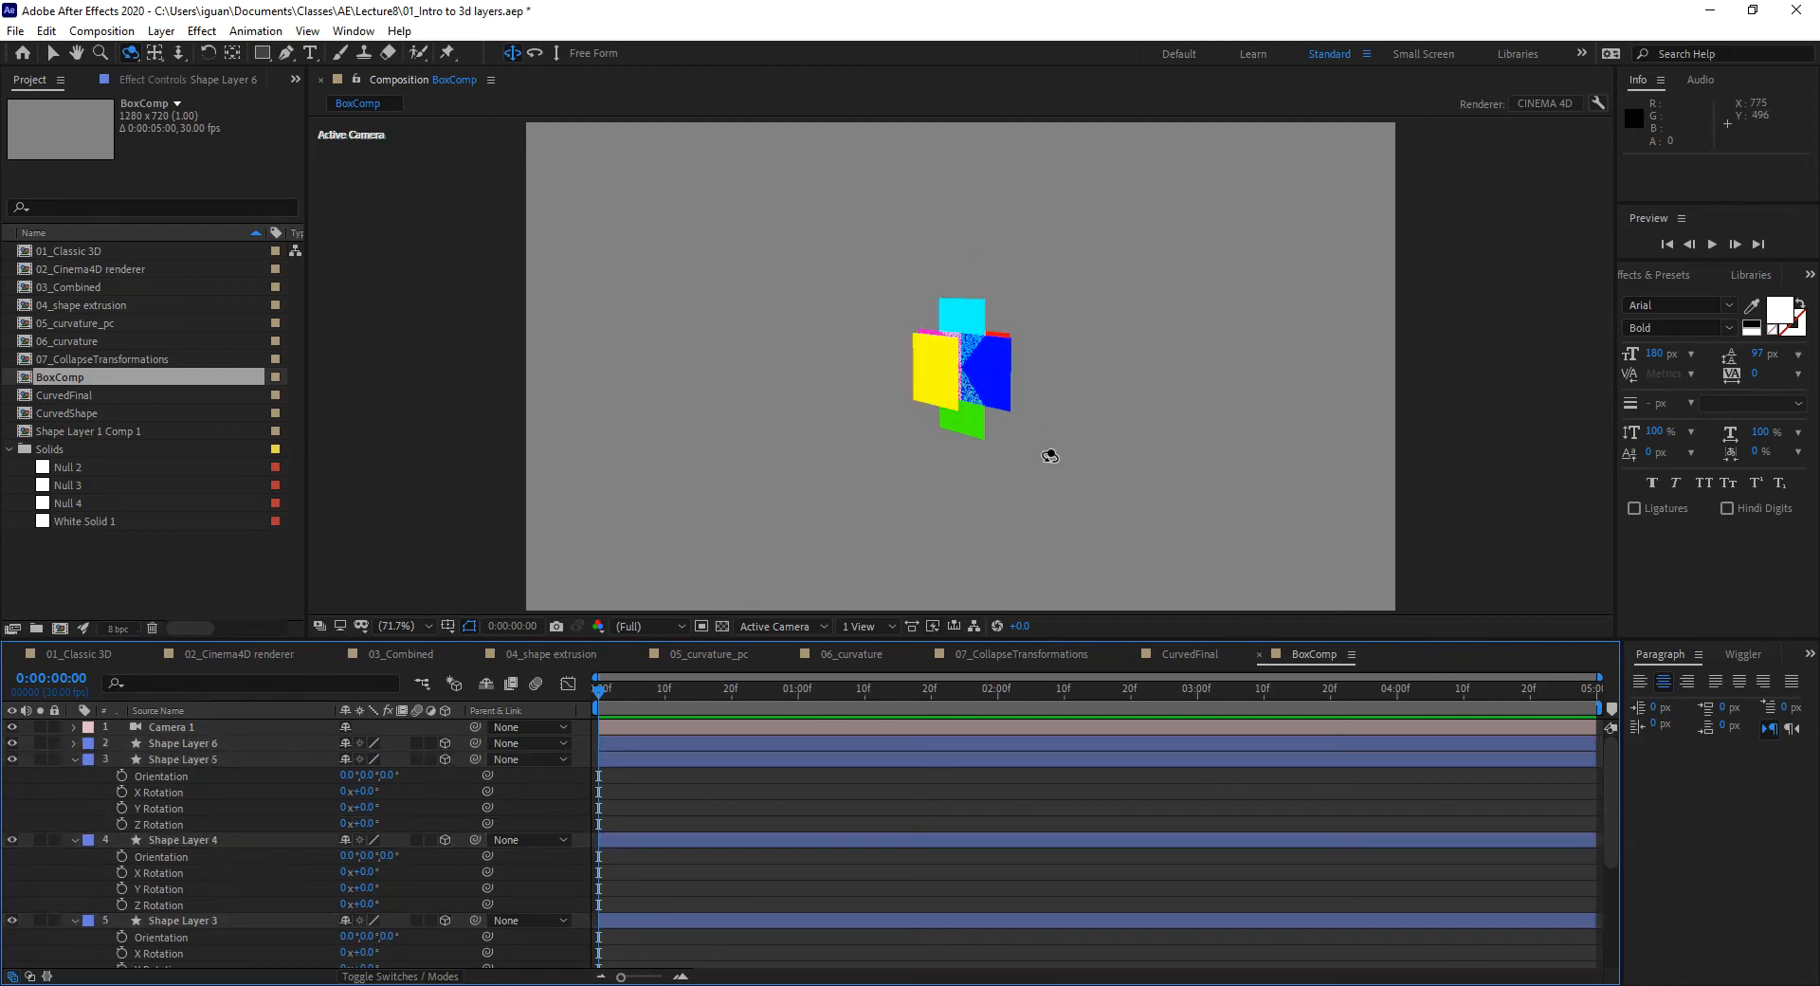
{"action": "left_click", "coordinate": [208, 745]}
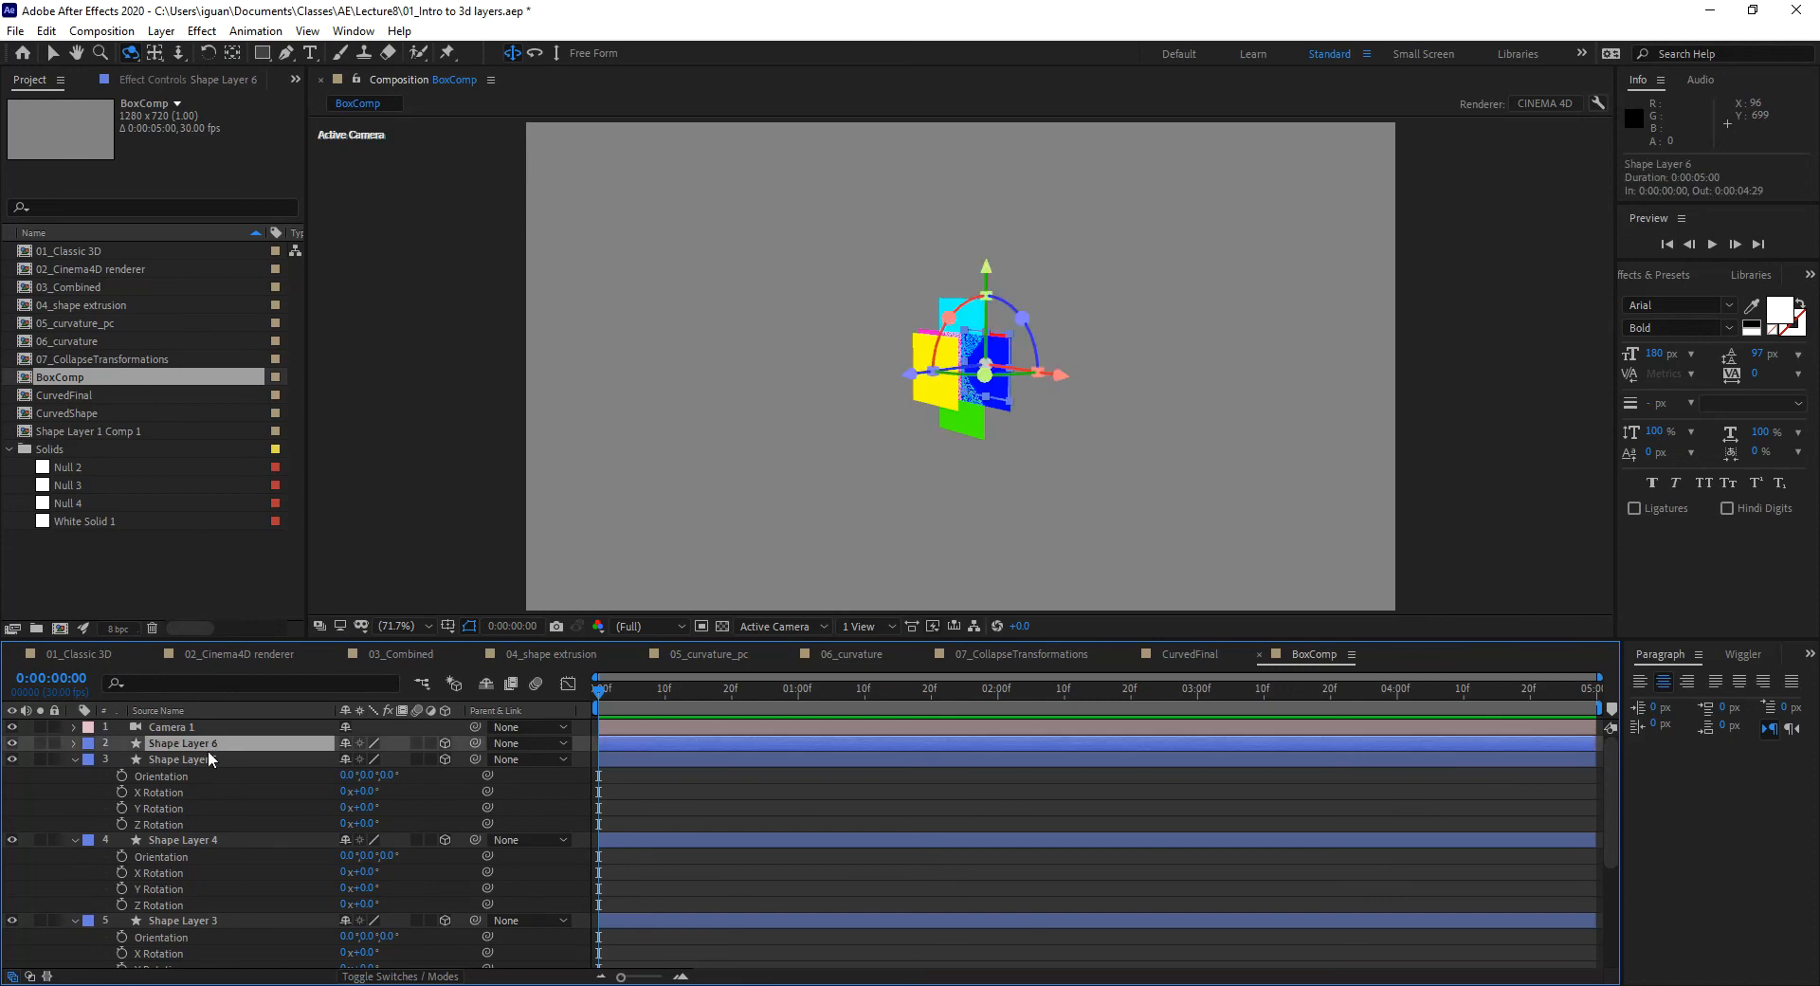
{"action": "left_click", "coordinate": [207, 756]}
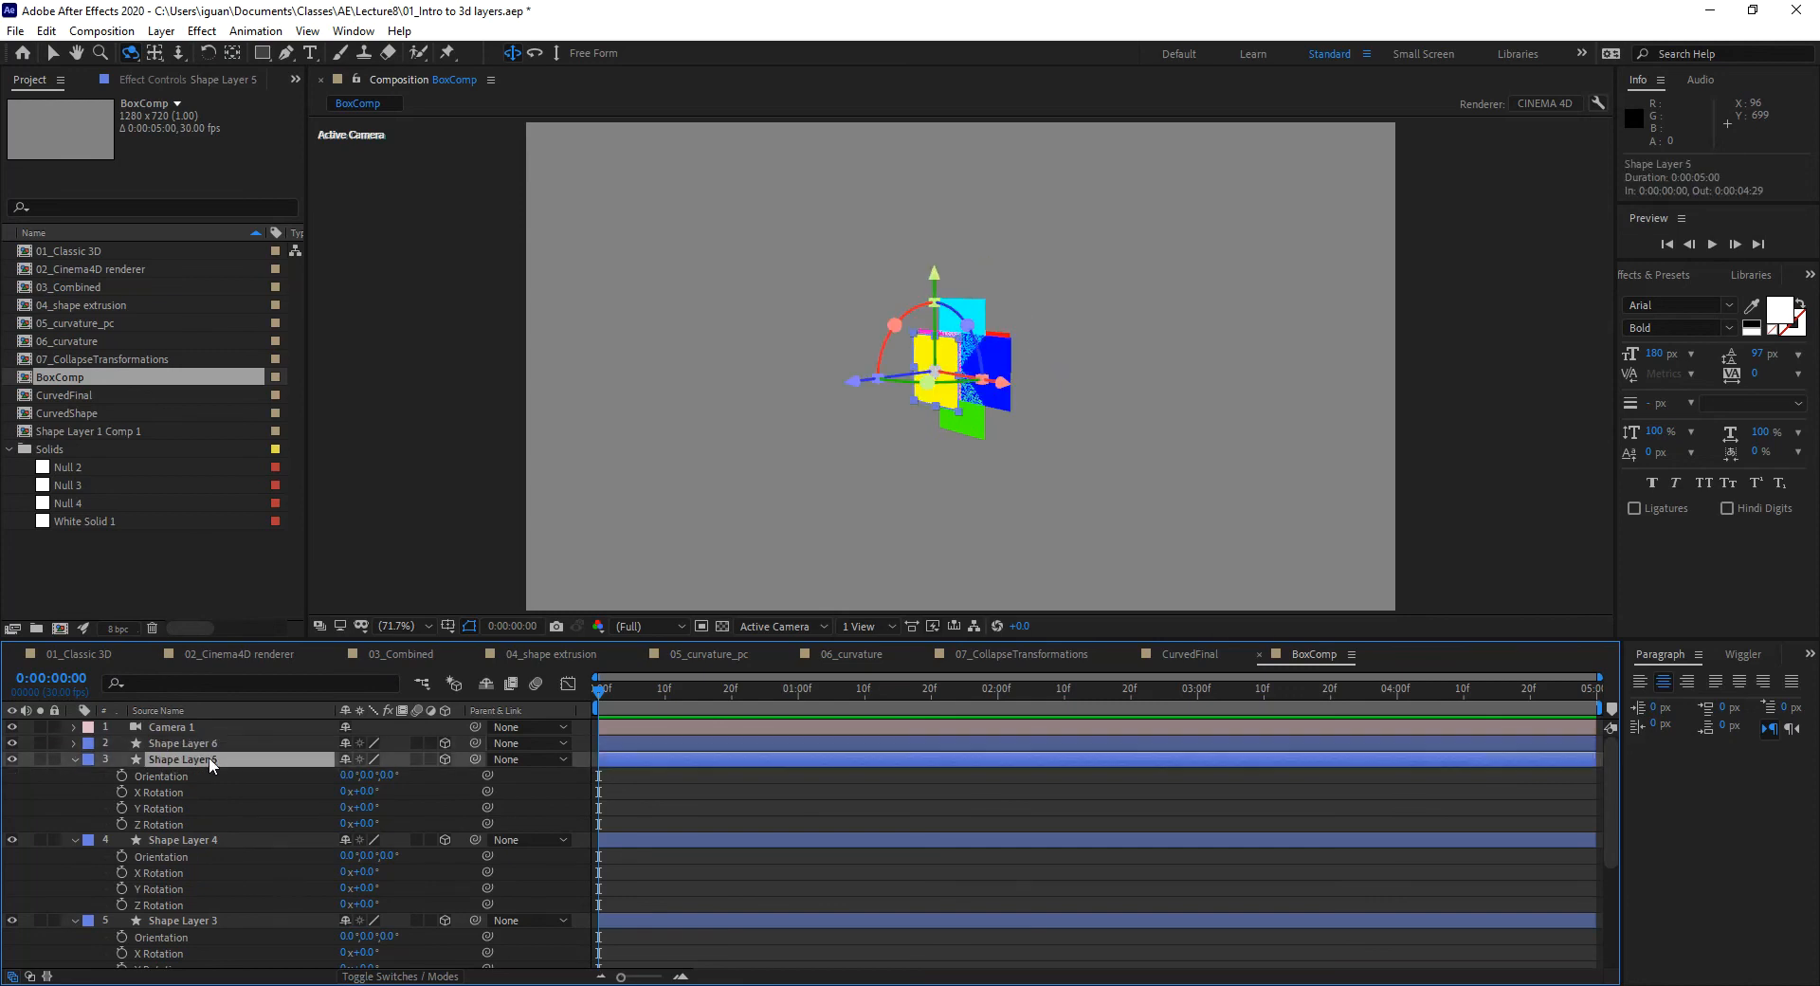
{"action": "left_click", "coordinate": [72, 758]}
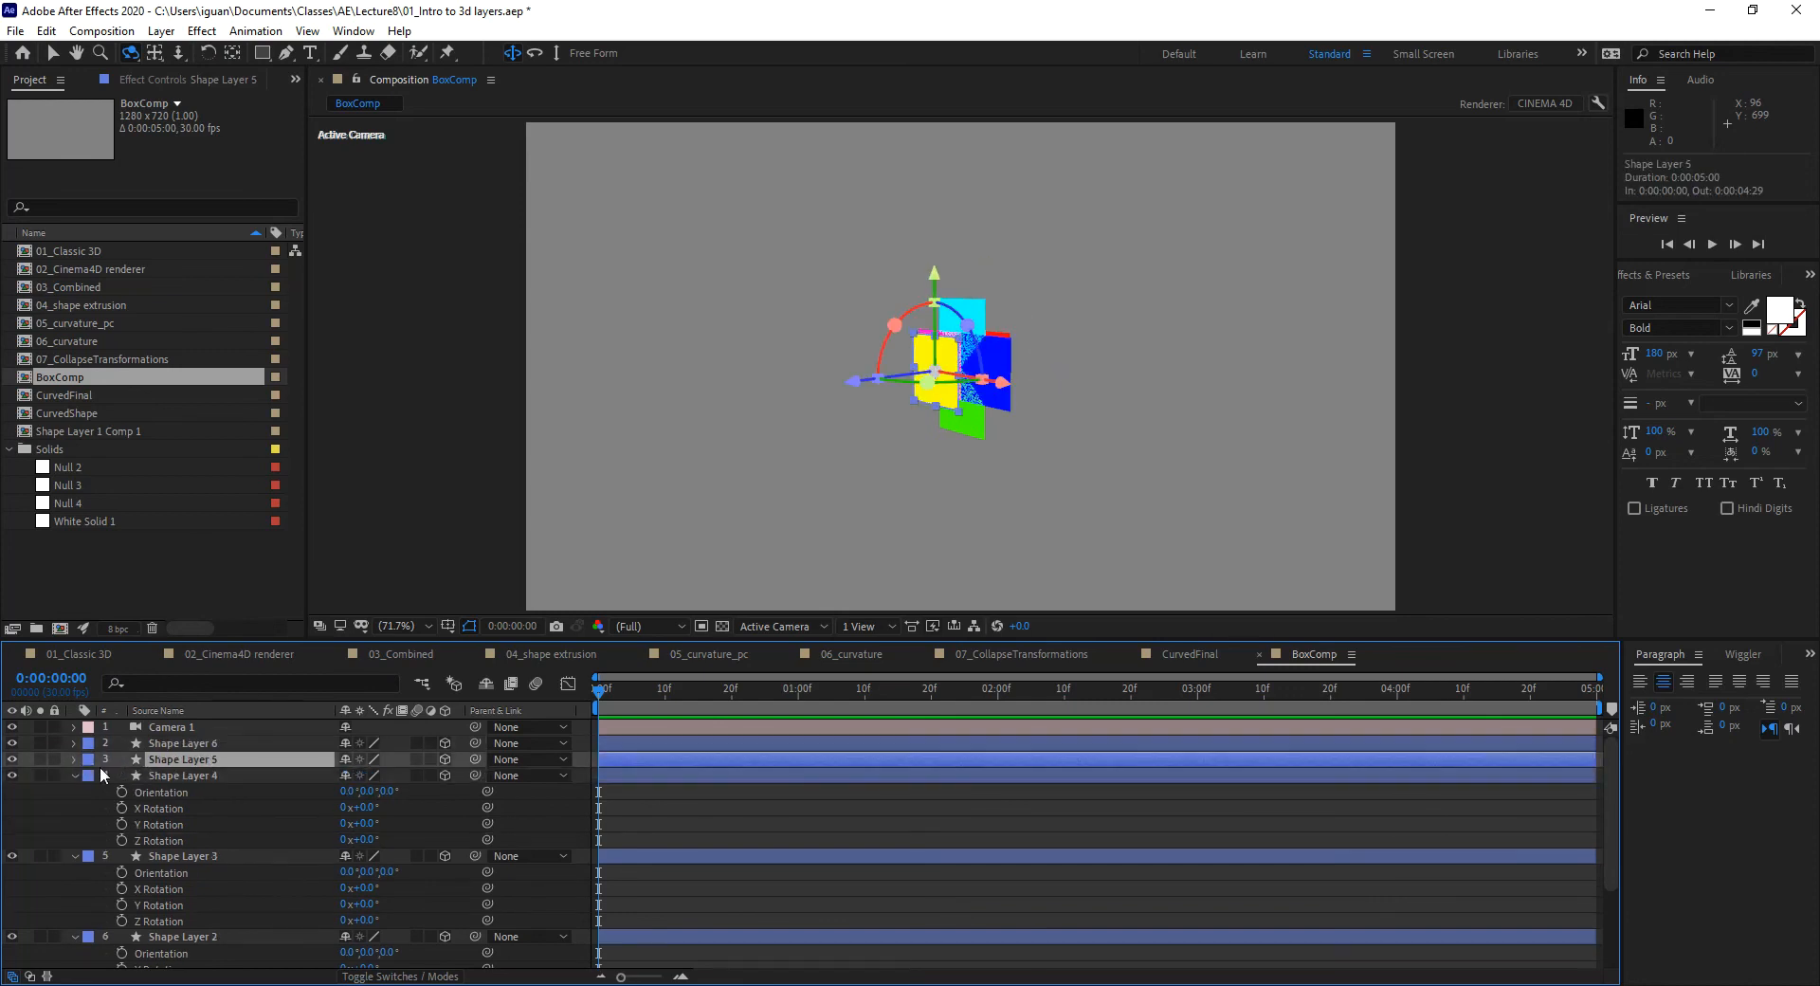
{"action": "left_click", "coordinate": [201, 777]}
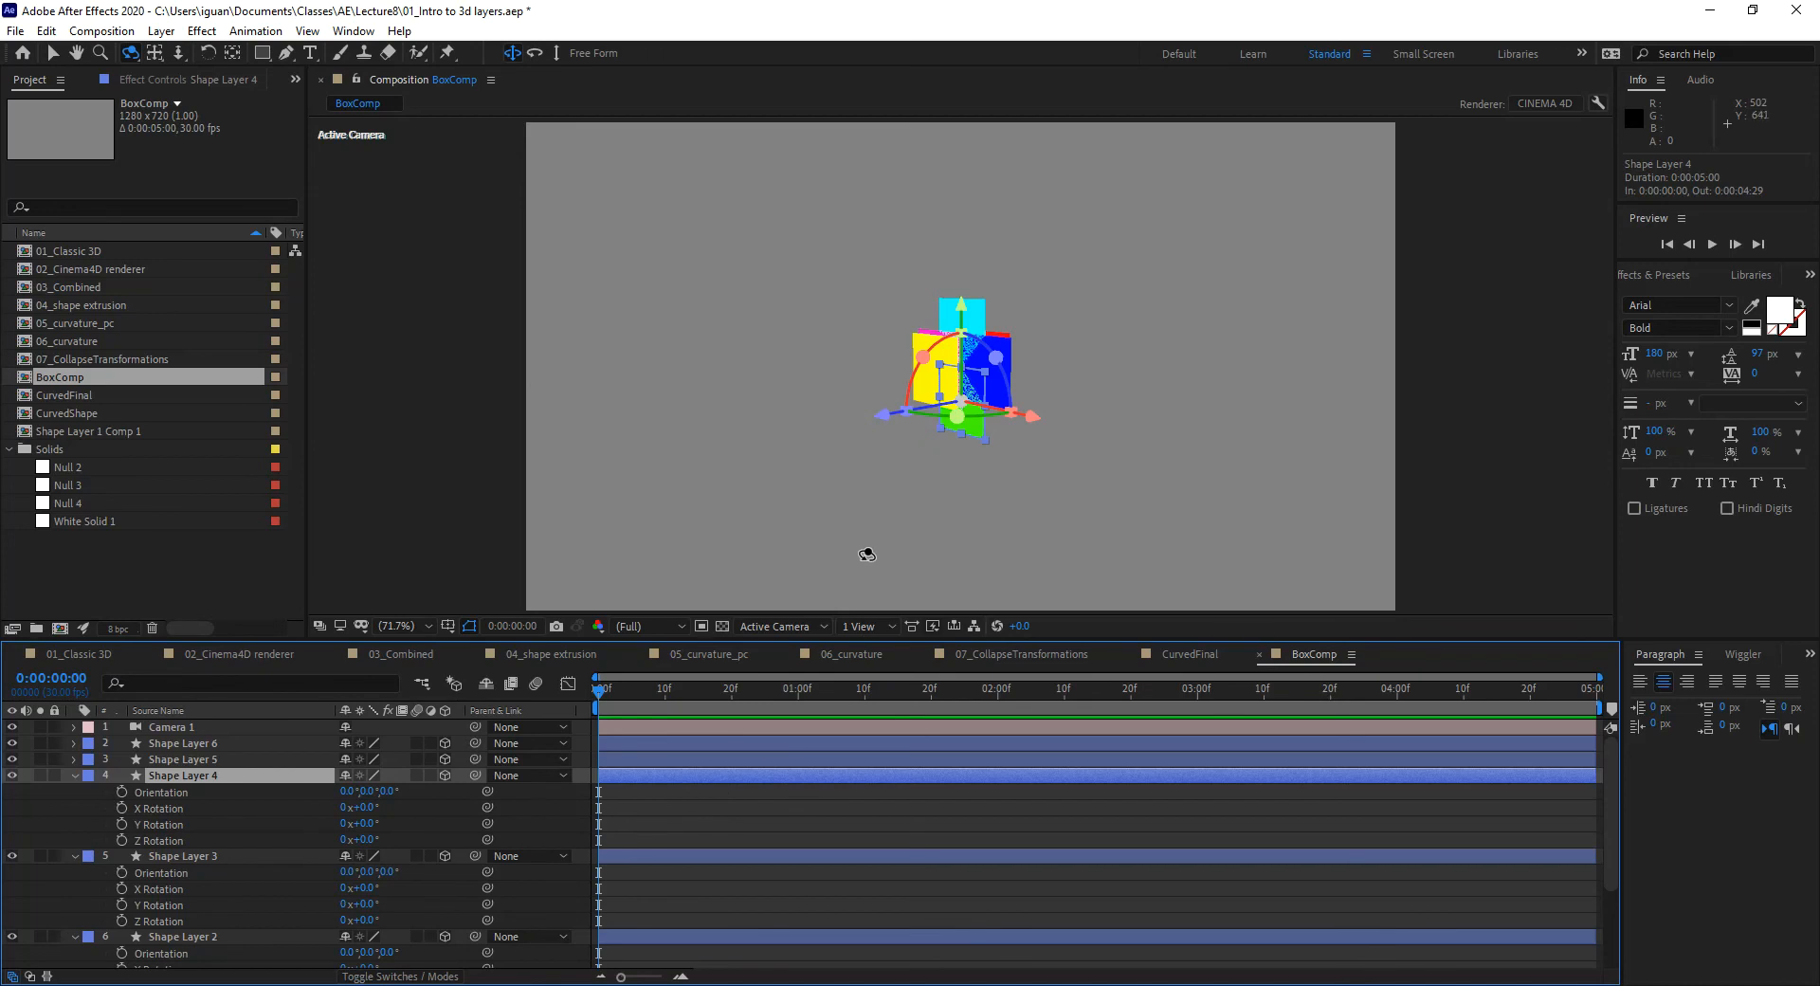
{"action": "left_click_drag", "start_coordinate": [853, 510], "coordinate": [982, 512]}
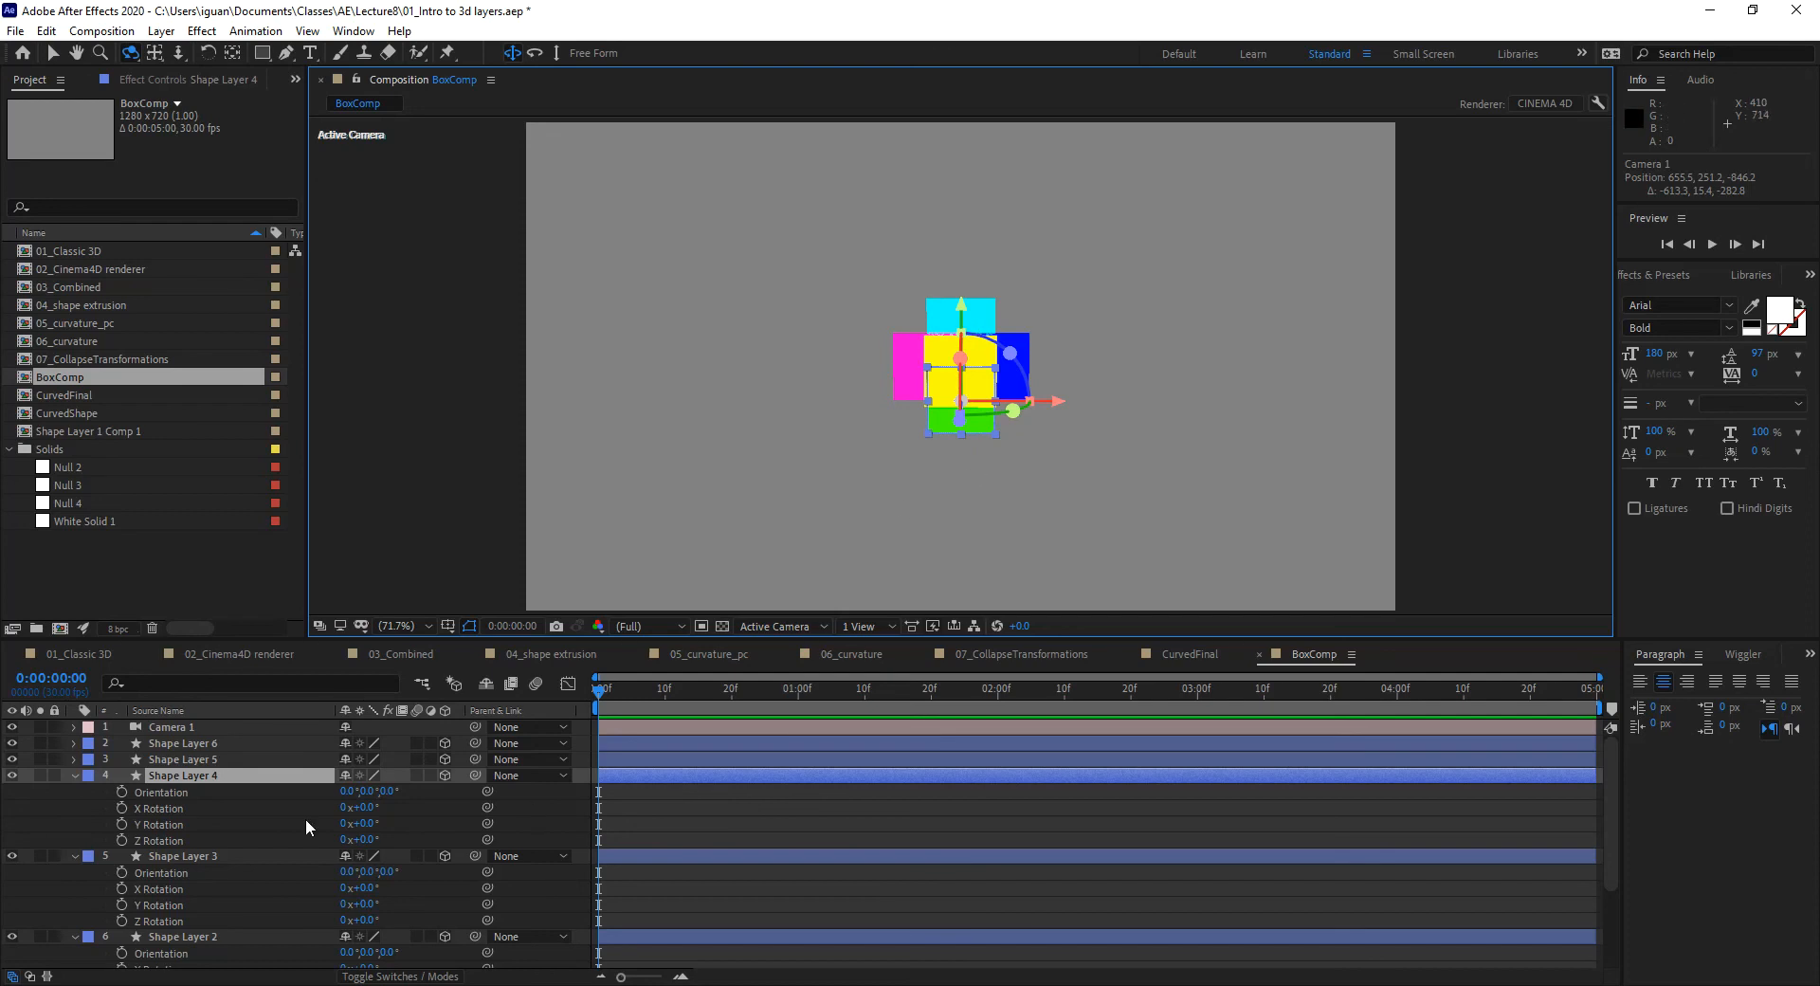
Step: Set X Orientation to 90° on Shape Layers 4 and 3
{"action": "left_click", "coordinate": [12, 775]}
{"action": "left_click", "coordinate": [13, 775]}
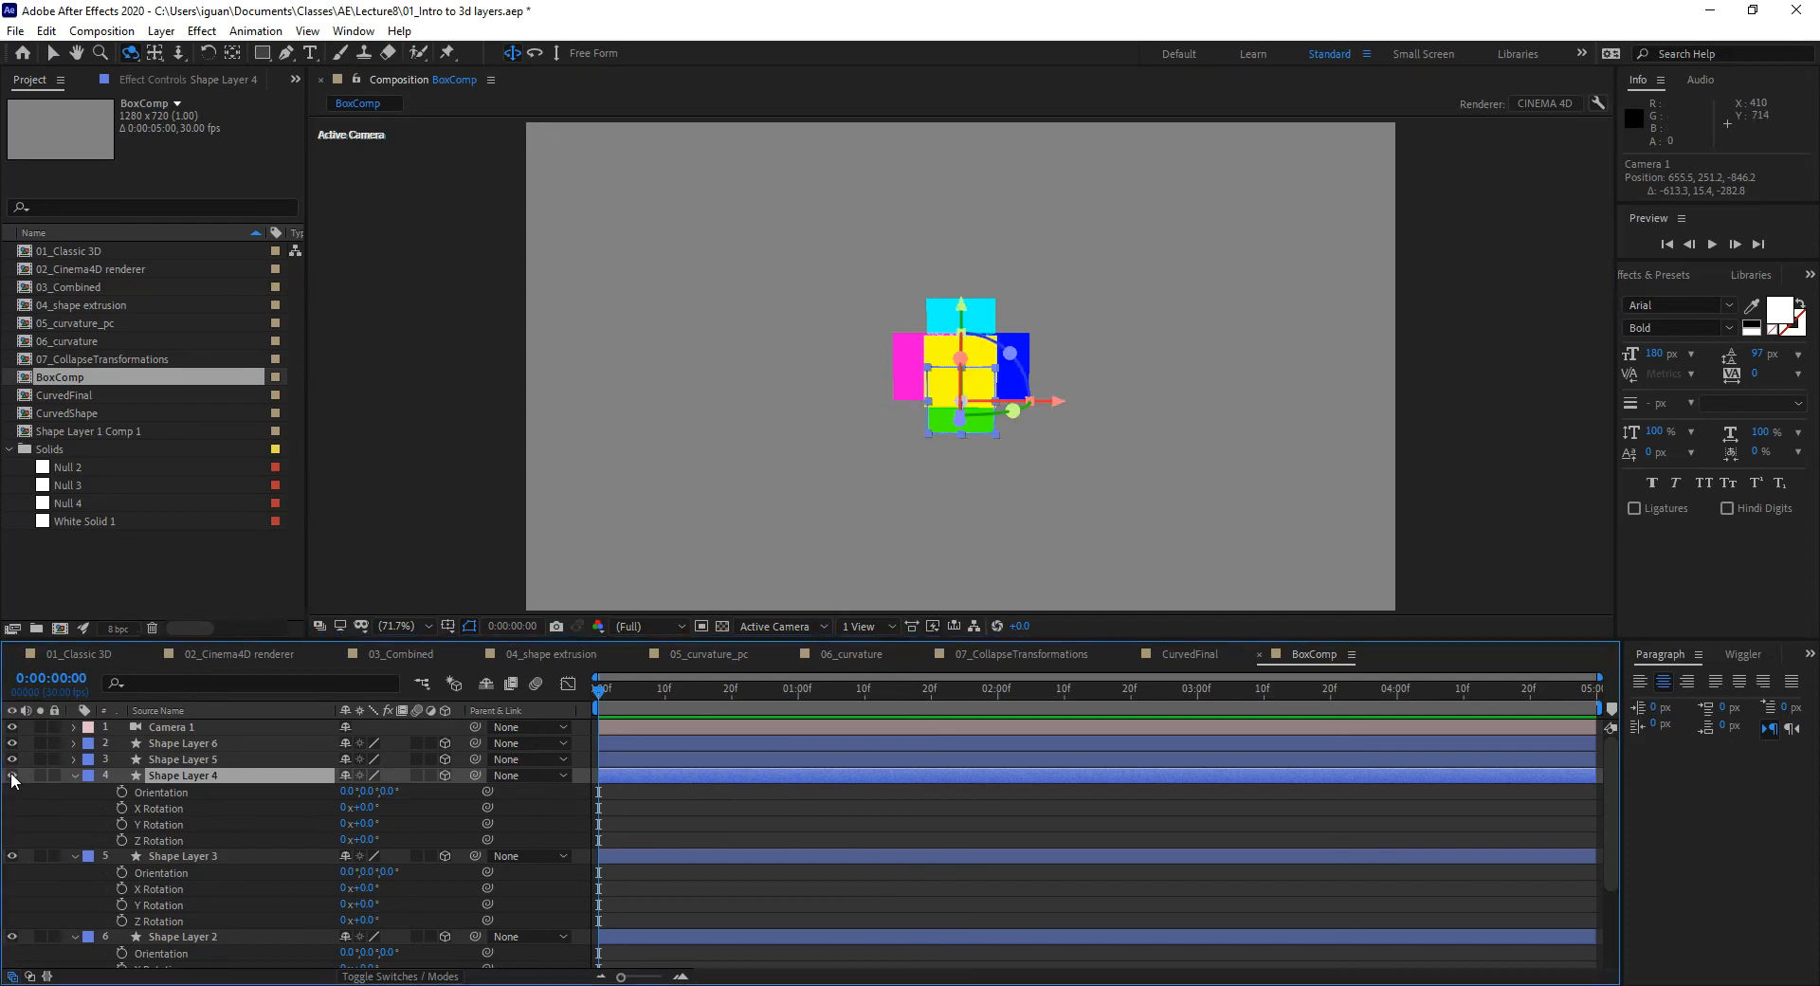
{"action": "left_click", "coordinate": [361, 790]}
{"action": "type", "text": "90"}
{"action": "key", "text": "Return"}
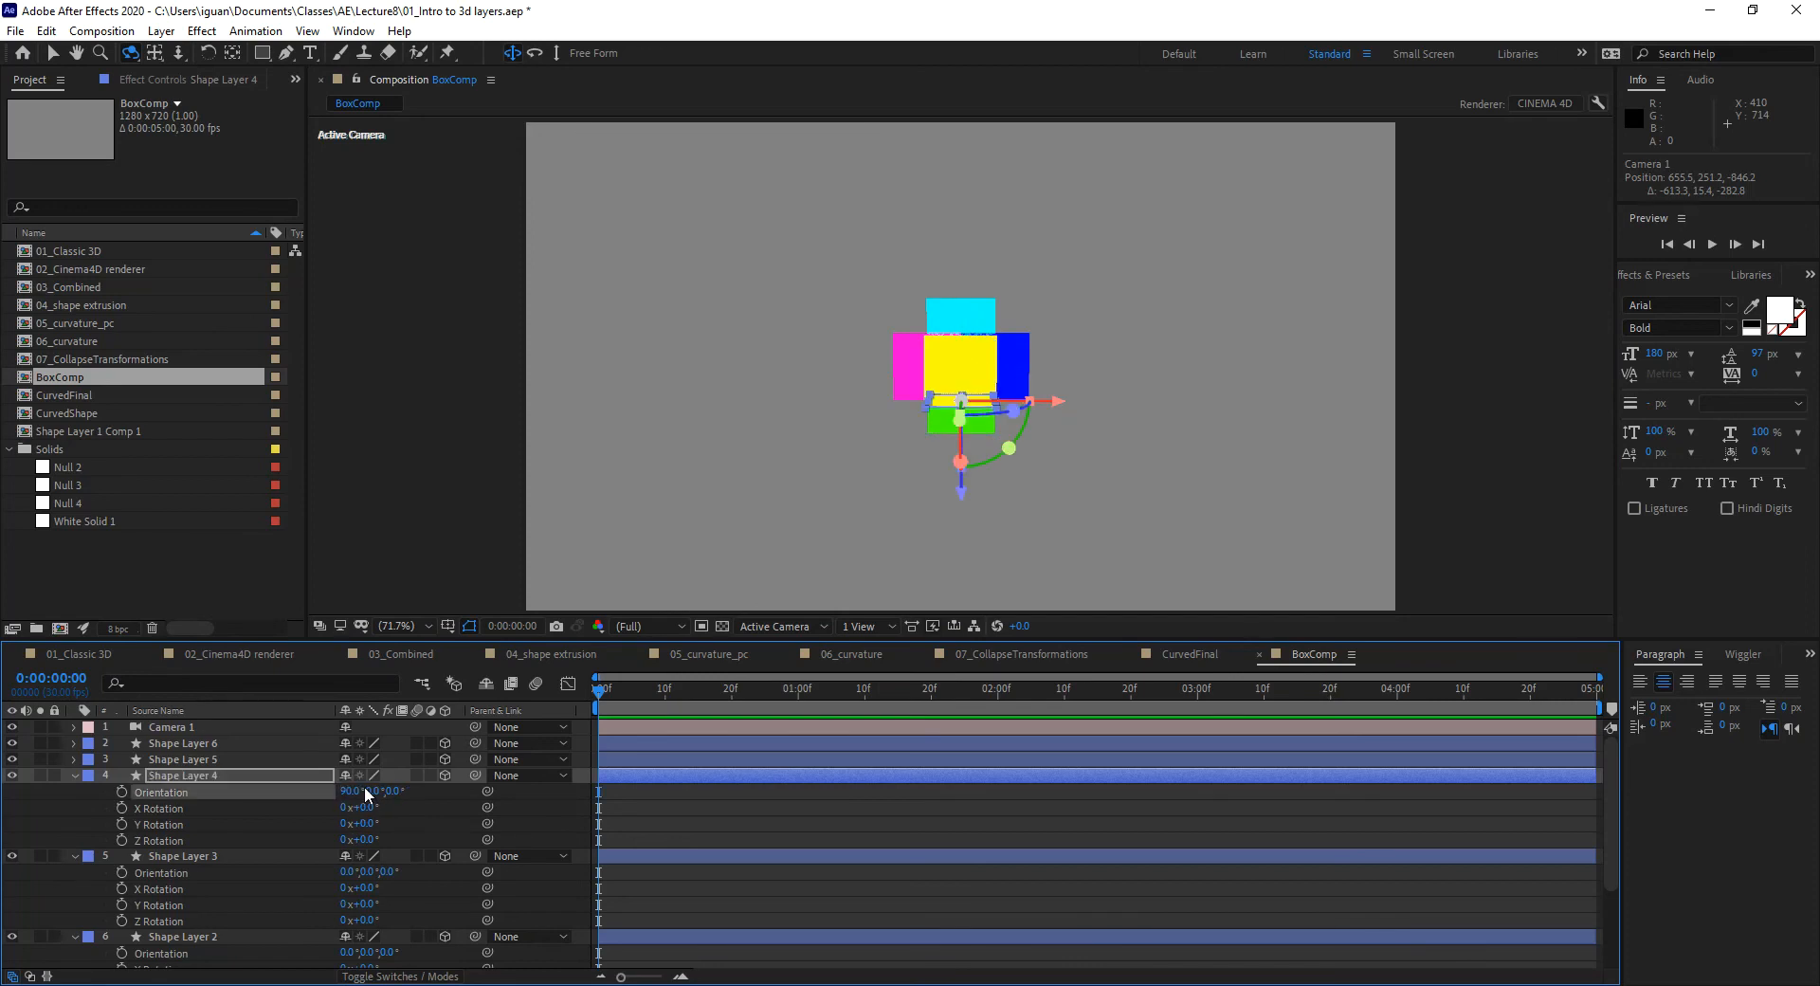
{"action": "mouse_move", "coordinate": [1050, 484]}
{"action": "left_mouse_down"}
{"action": "mouse_move", "coordinate": [1036, 446]}
{"action": "mouse_move", "coordinate": [1008, 455]}
{"action": "mouse_move", "coordinate": [1049, 398]}
{"action": "mouse_move", "coordinate": [1022, 394]}
{"action": "mouse_move", "coordinate": [1047, 502]}
{"action": "left_mouse_up"}
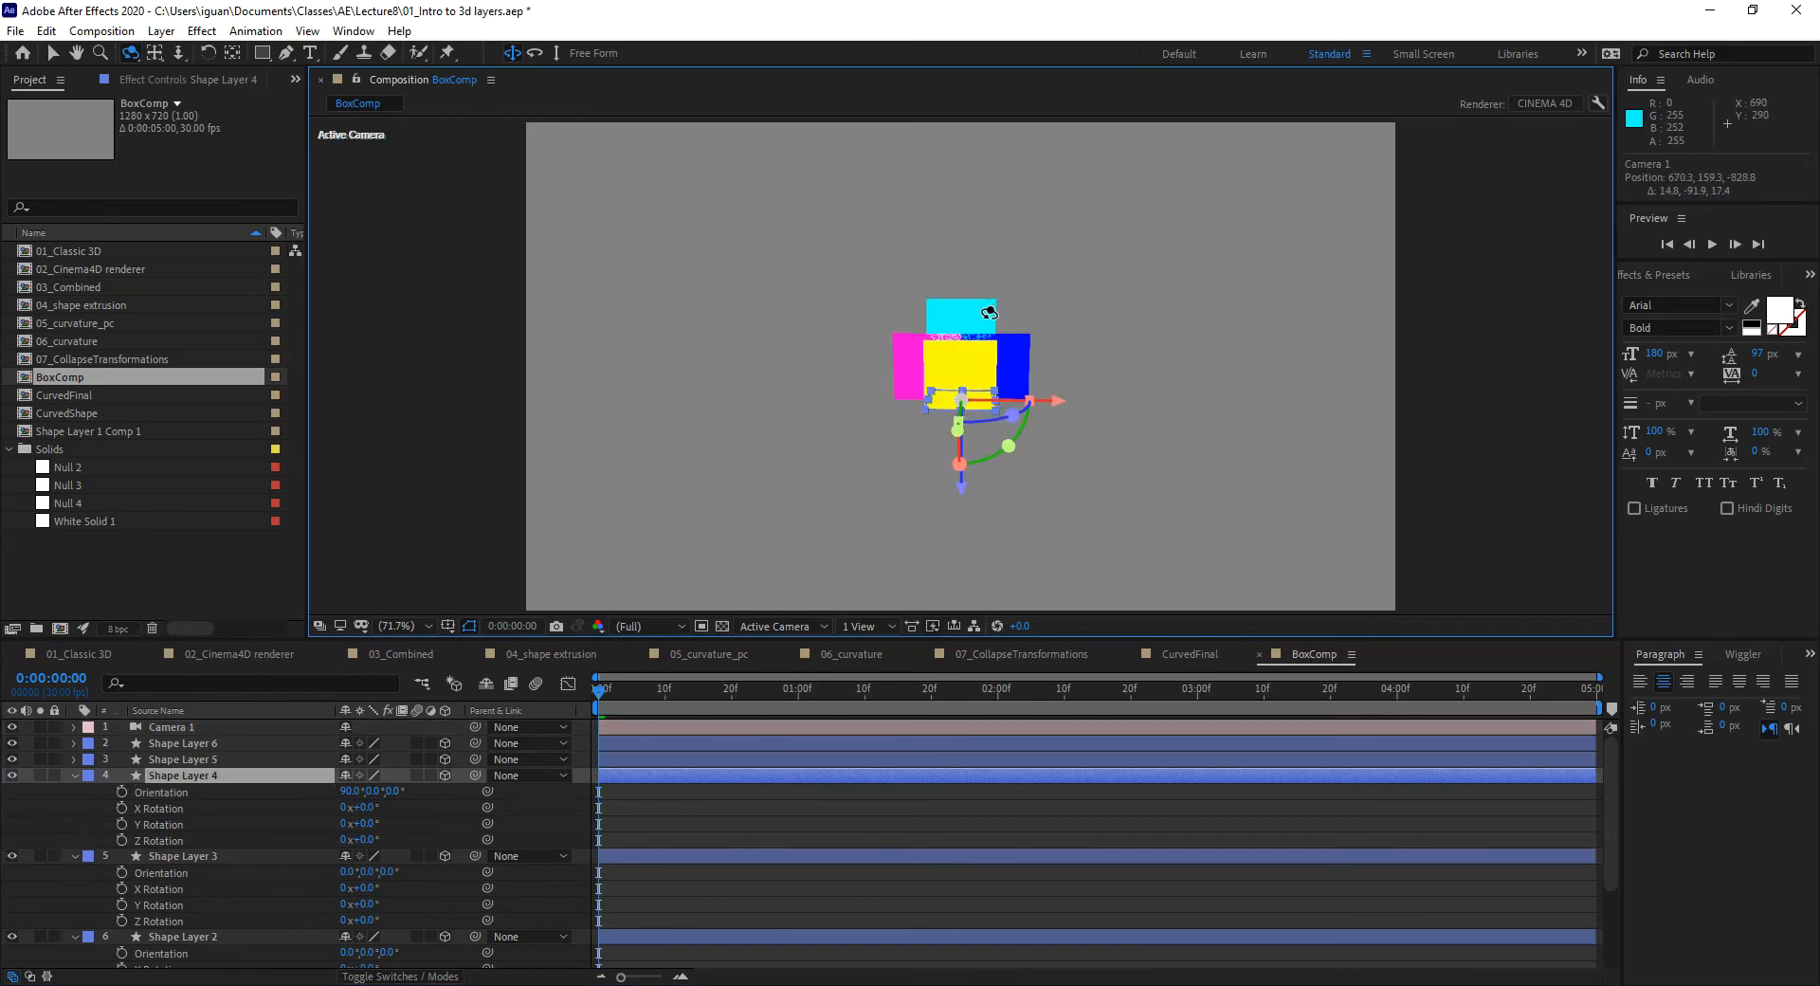
{"action": "left_click", "coordinate": [237, 856]}
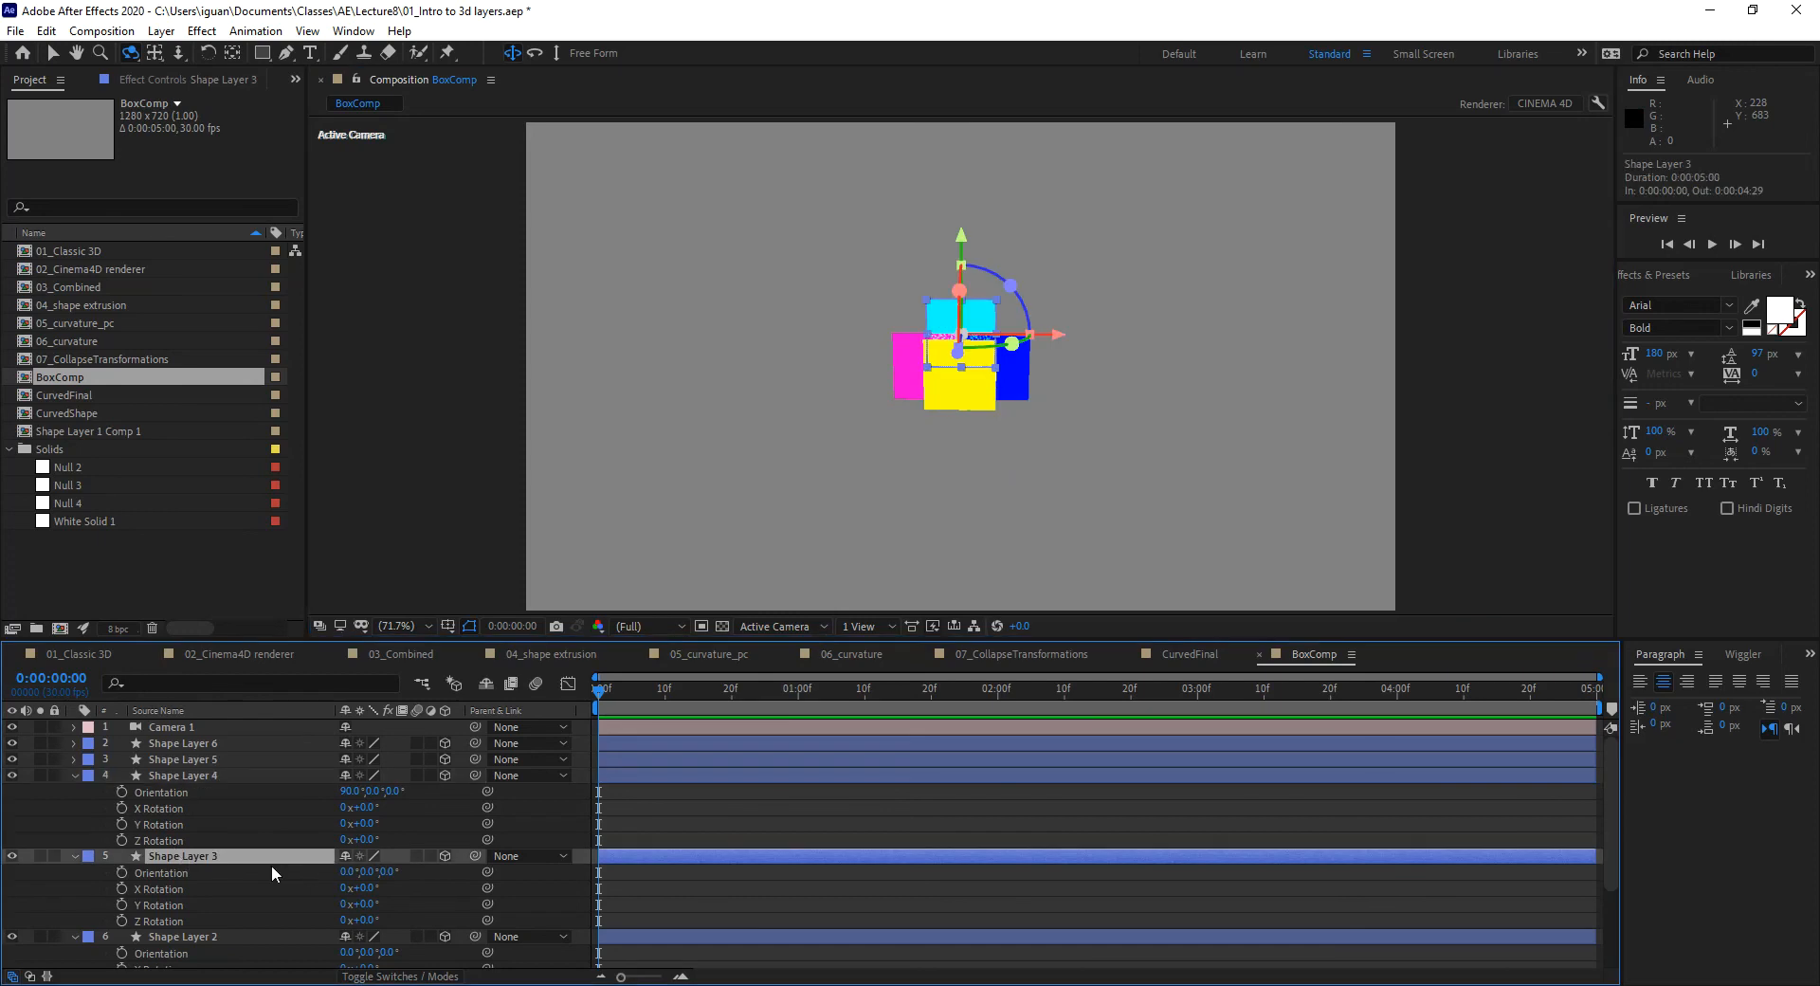
{"action": "left_click", "coordinate": [348, 872]}
{"action": "type", "text": "90"}
{"action": "key", "text": "Return"}
{"action": "left_click_drag", "start_coordinate": [1104, 433], "coordinate": [1073, 414]}
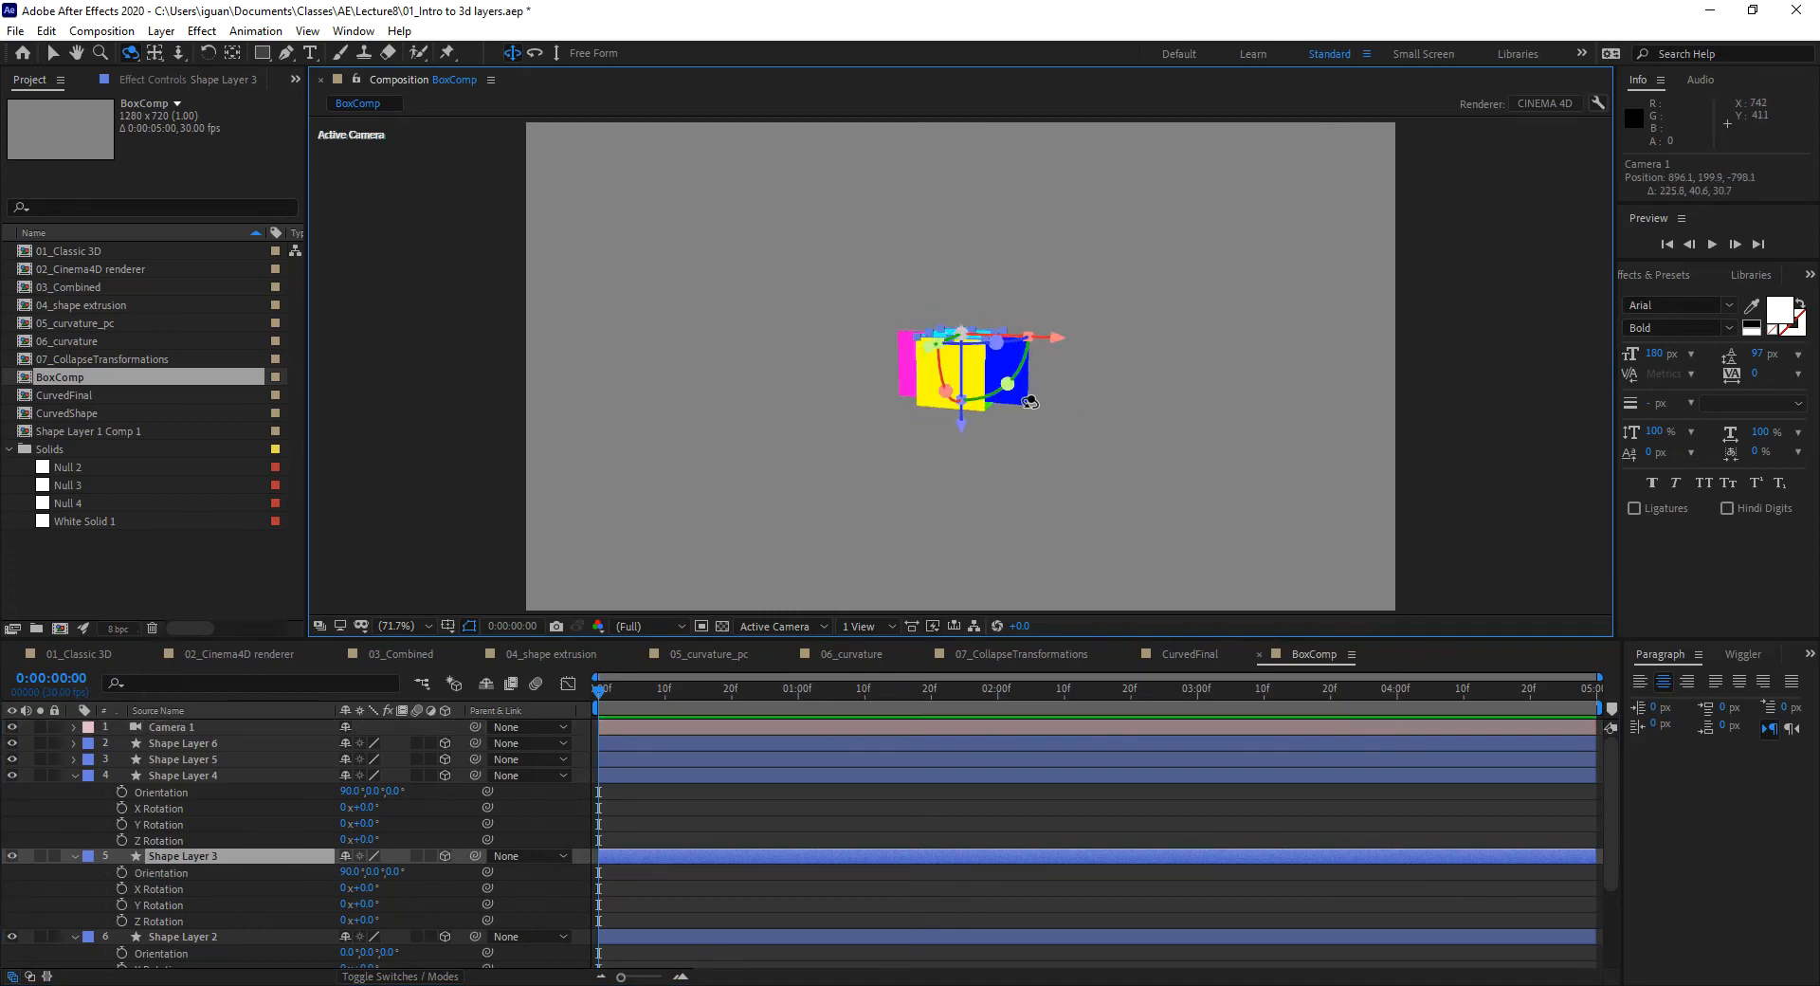
{"action": "left_click", "coordinate": [74, 774]}
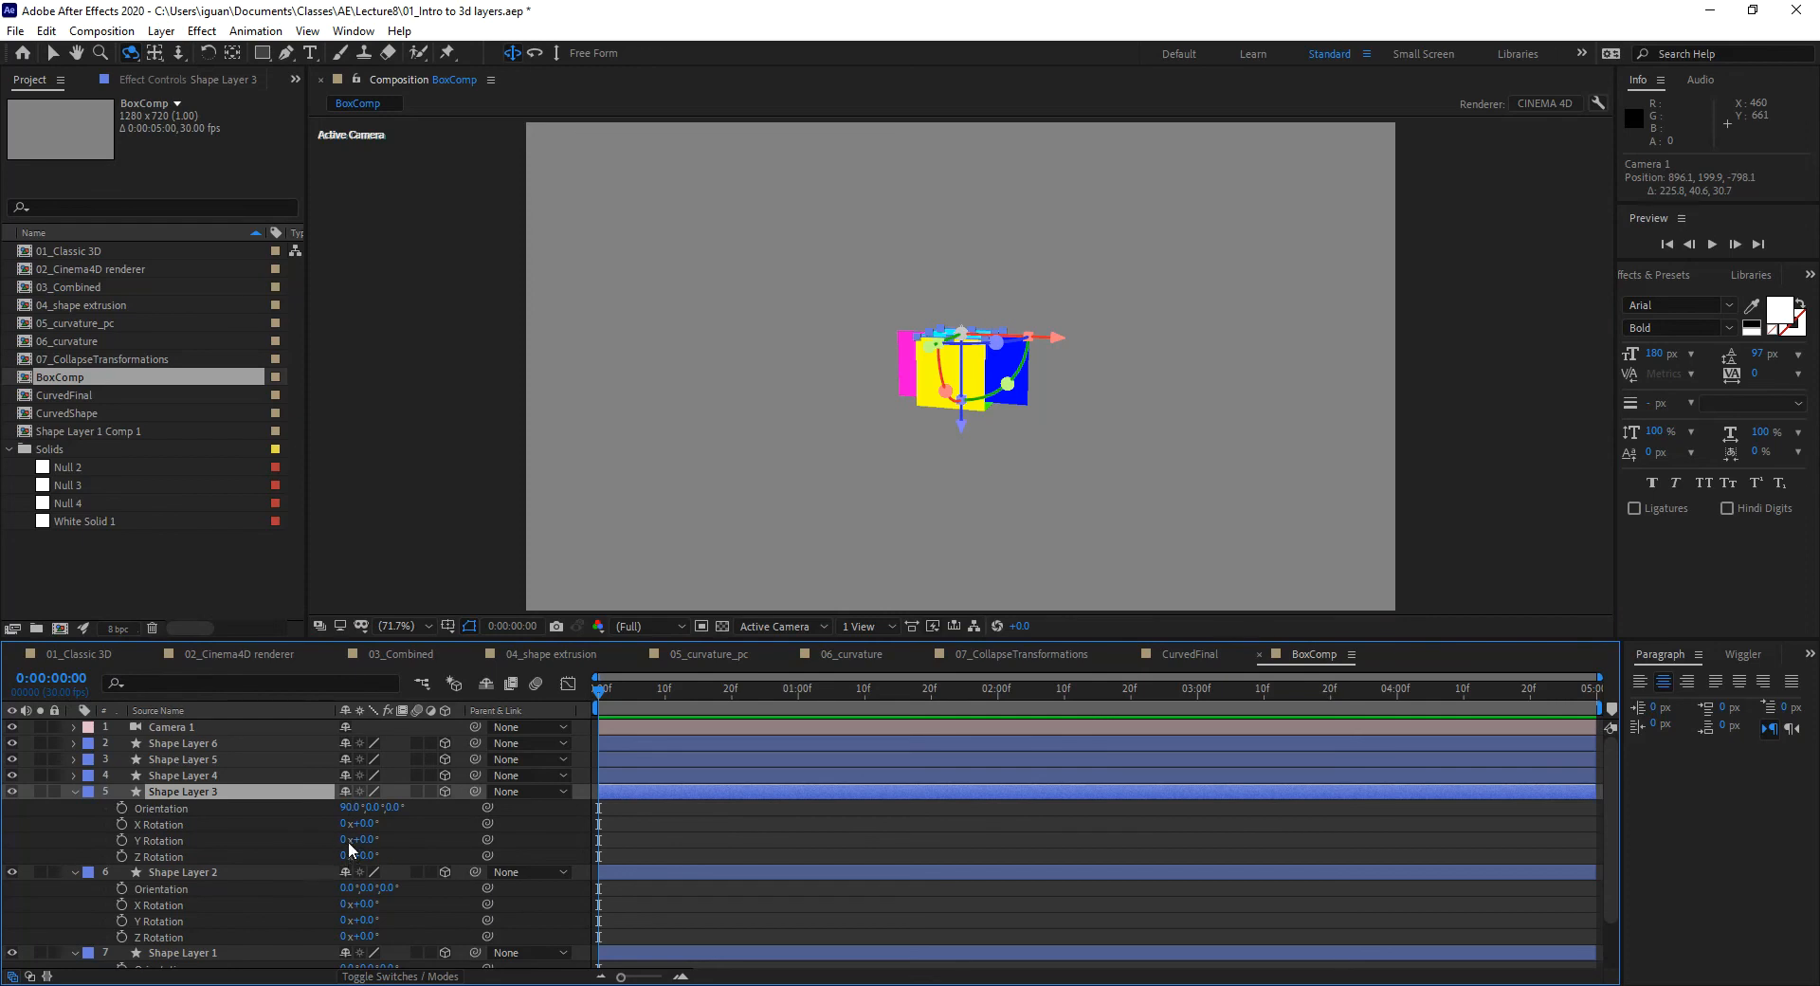
Step: Set Y Orientation to 90° on Shape Layers 2 and 1, then orbit to view the closed cube
{"action": "left_click", "coordinate": [366, 807]}
{"action": "left_click", "coordinate": [74, 790]}
{"action": "left_click", "coordinate": [367, 824]}
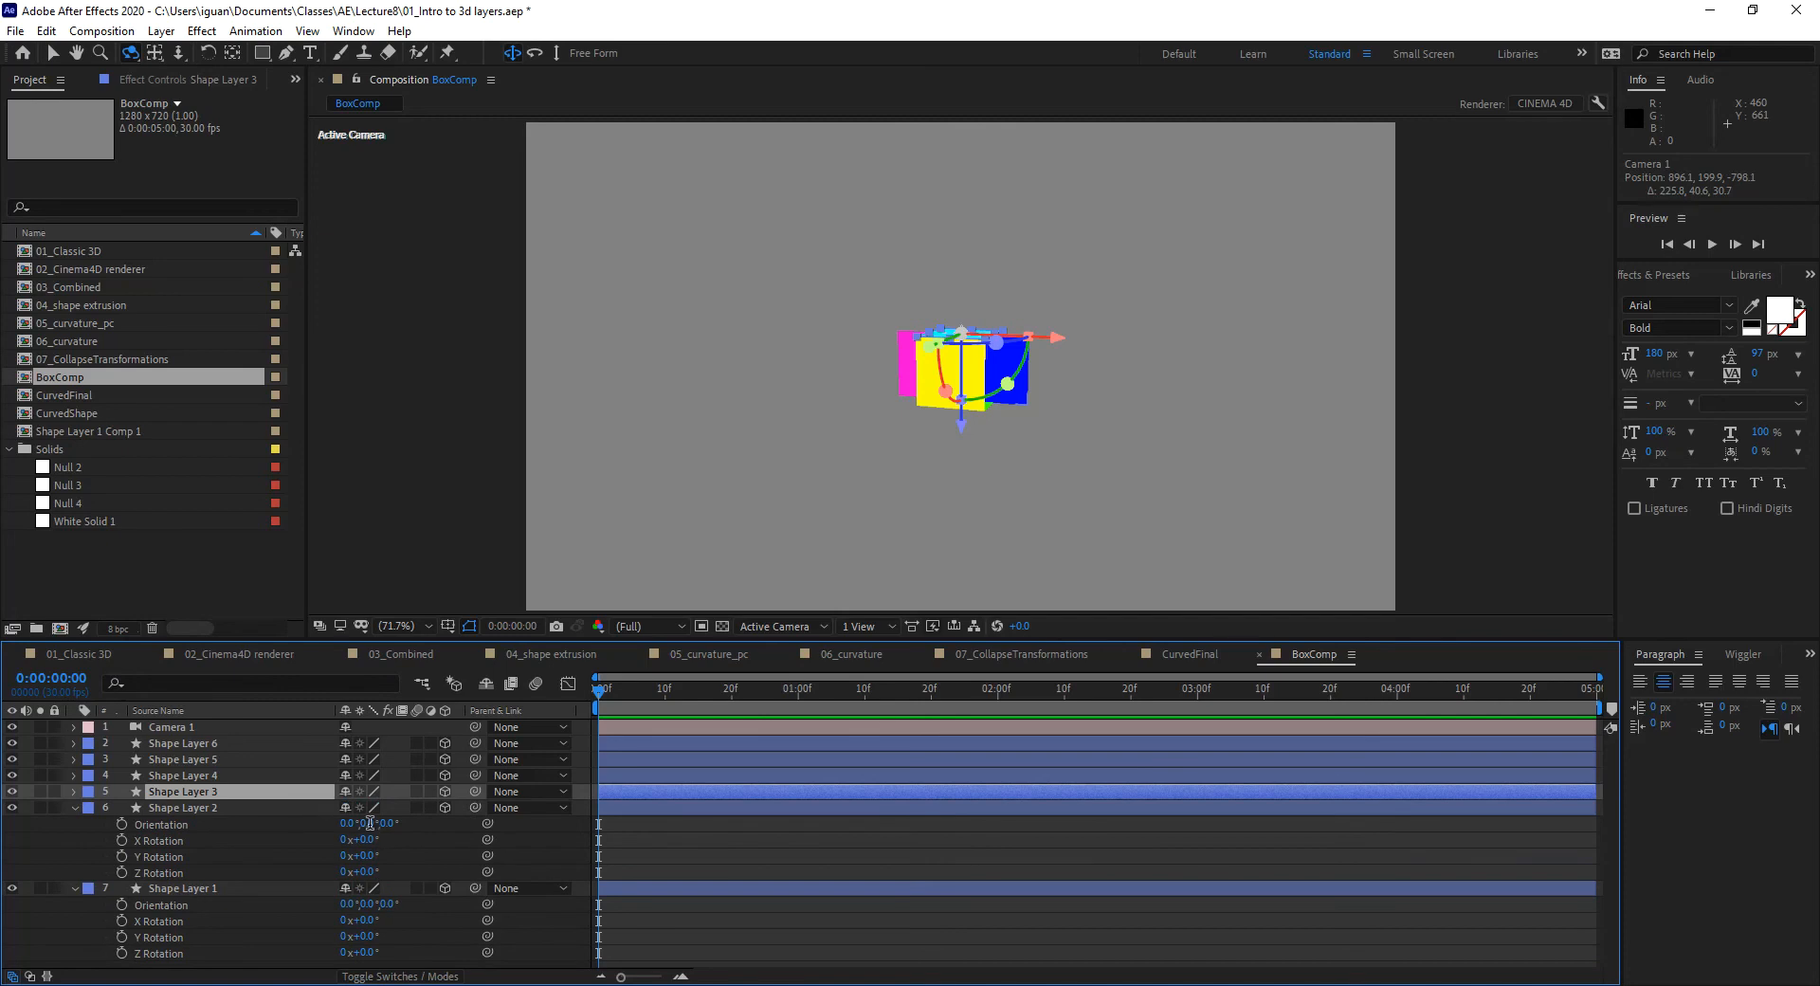
{"action": "type", "text": "90"}
{"action": "key", "text": "Return"}
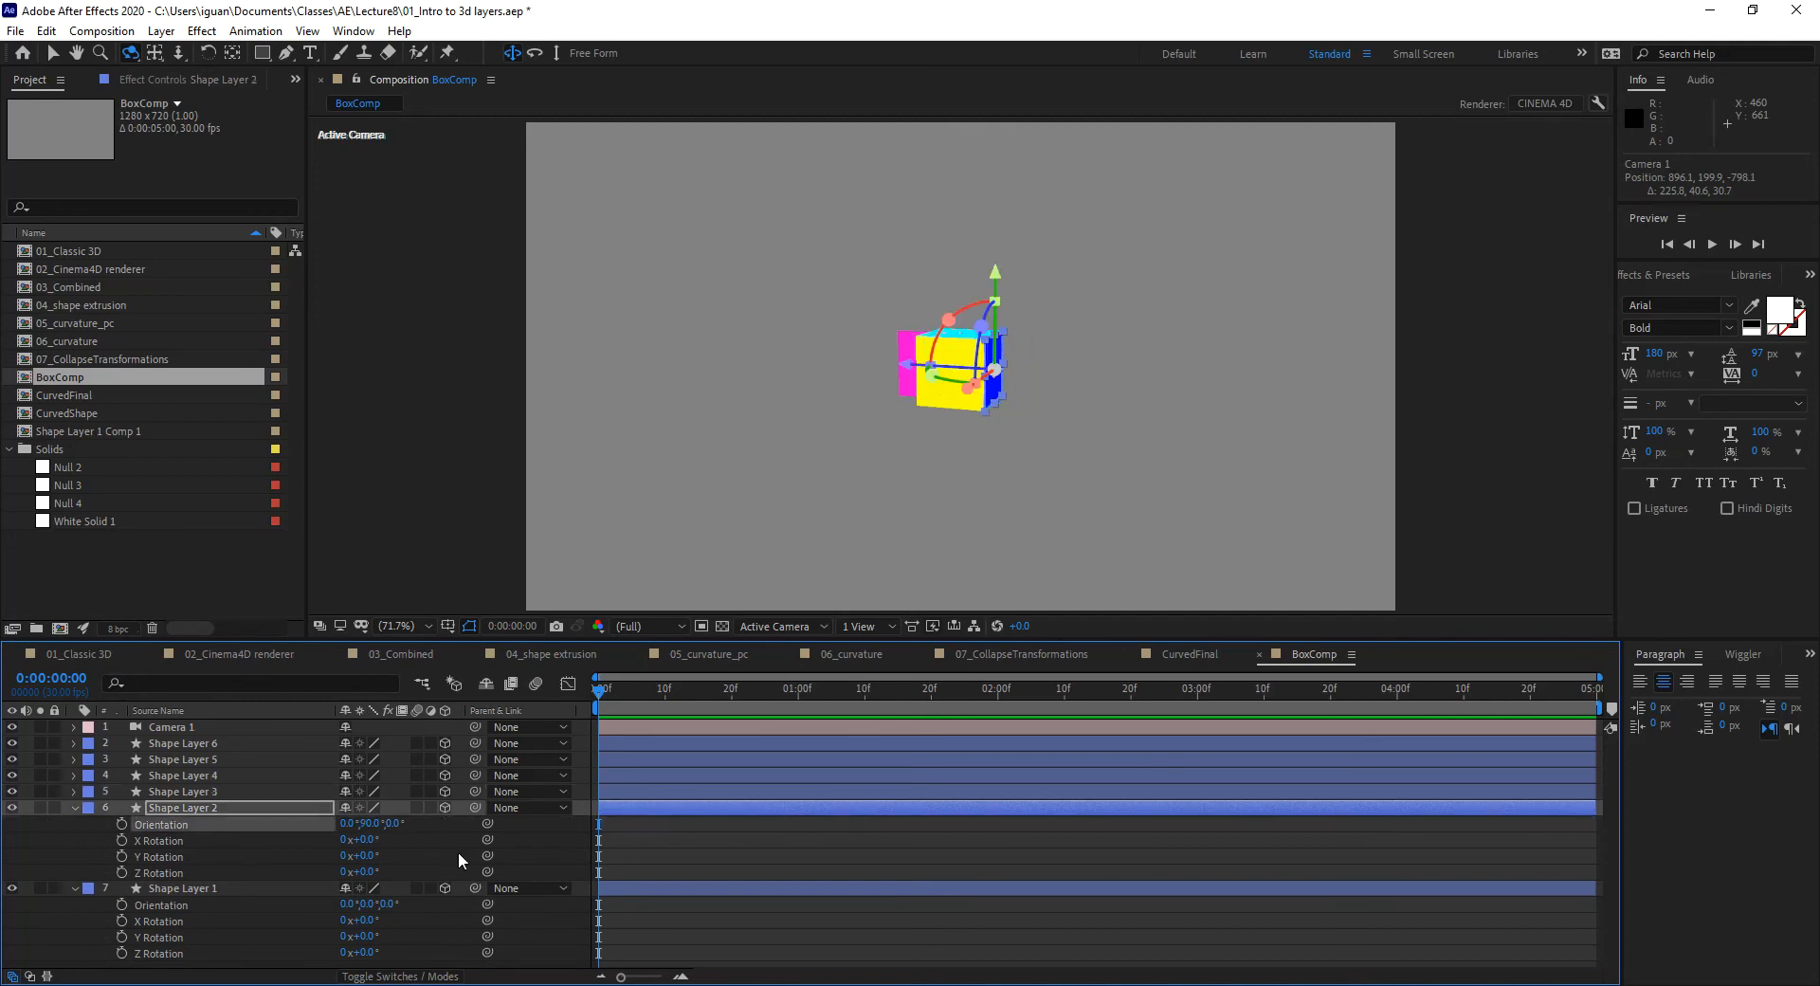
{"action": "left_click_drag", "start_coordinate": [791, 464], "coordinate": [953, 477]}
{"action": "left_click", "coordinate": [365, 904]}
{"action": "type", "text": "90"}
{"action": "key", "text": "Return"}
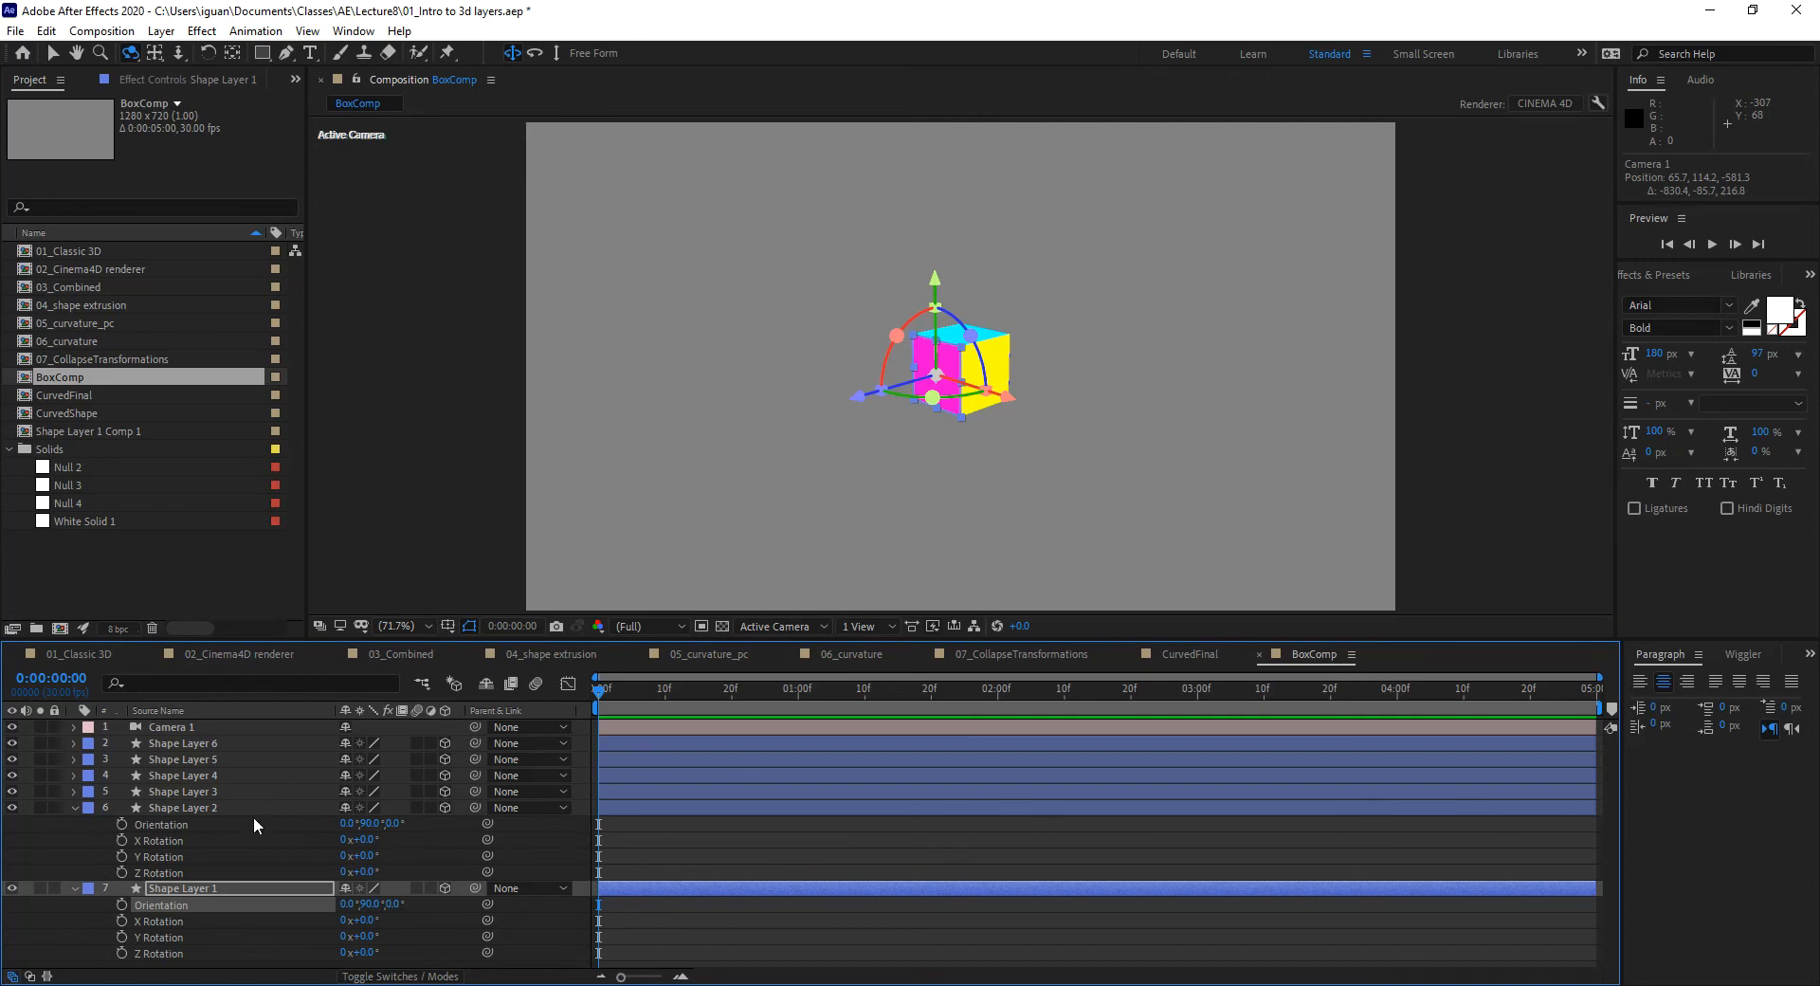
{"action": "left_click", "coordinate": [74, 807]}
{"action": "left_click", "coordinate": [189, 924]}
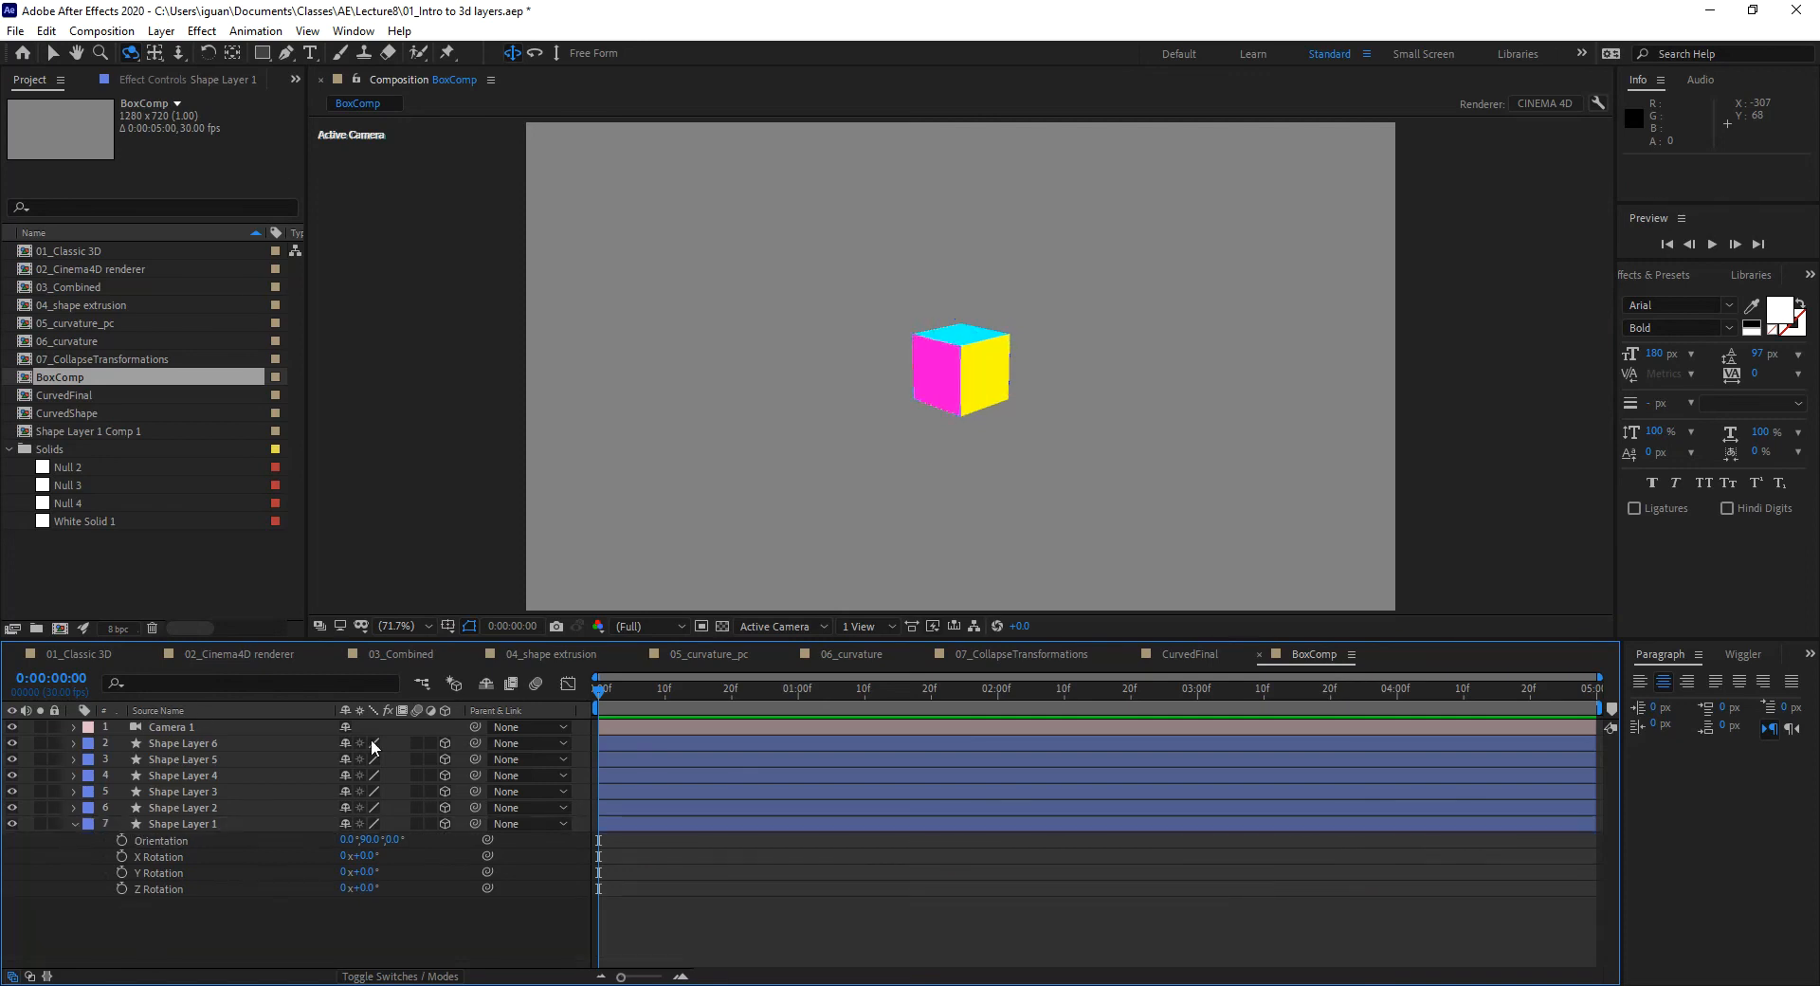
{"action": "mouse_move", "coordinate": [976, 462]}
{"action": "left_mouse_down"}
{"action": "mouse_move", "coordinate": [943, 394]}
{"action": "mouse_move", "coordinate": [958, 333]}
{"action": "mouse_move", "coordinate": [980, 309]}
{"action": "mouse_move", "coordinate": [1033, 341]}
{"action": "mouse_move", "coordinate": [1011, 426]}
{"action": "mouse_move", "coordinate": [963, 466]}
{"action": "mouse_move", "coordinate": [966, 512]}
{"action": "mouse_move", "coordinate": [1061, 398]}
{"action": "mouse_move", "coordinate": [1000, 320]}
{"action": "mouse_move", "coordinate": [878, 329]}
{"action": "mouse_move", "coordinate": [880, 433]}
{"action": "mouse_move", "coordinate": [975, 488]}
{"action": "mouse_move", "coordinate": [1028, 483]}
{"action": "mouse_move", "coordinate": [967, 491]}
{"action": "left_mouse_up"}
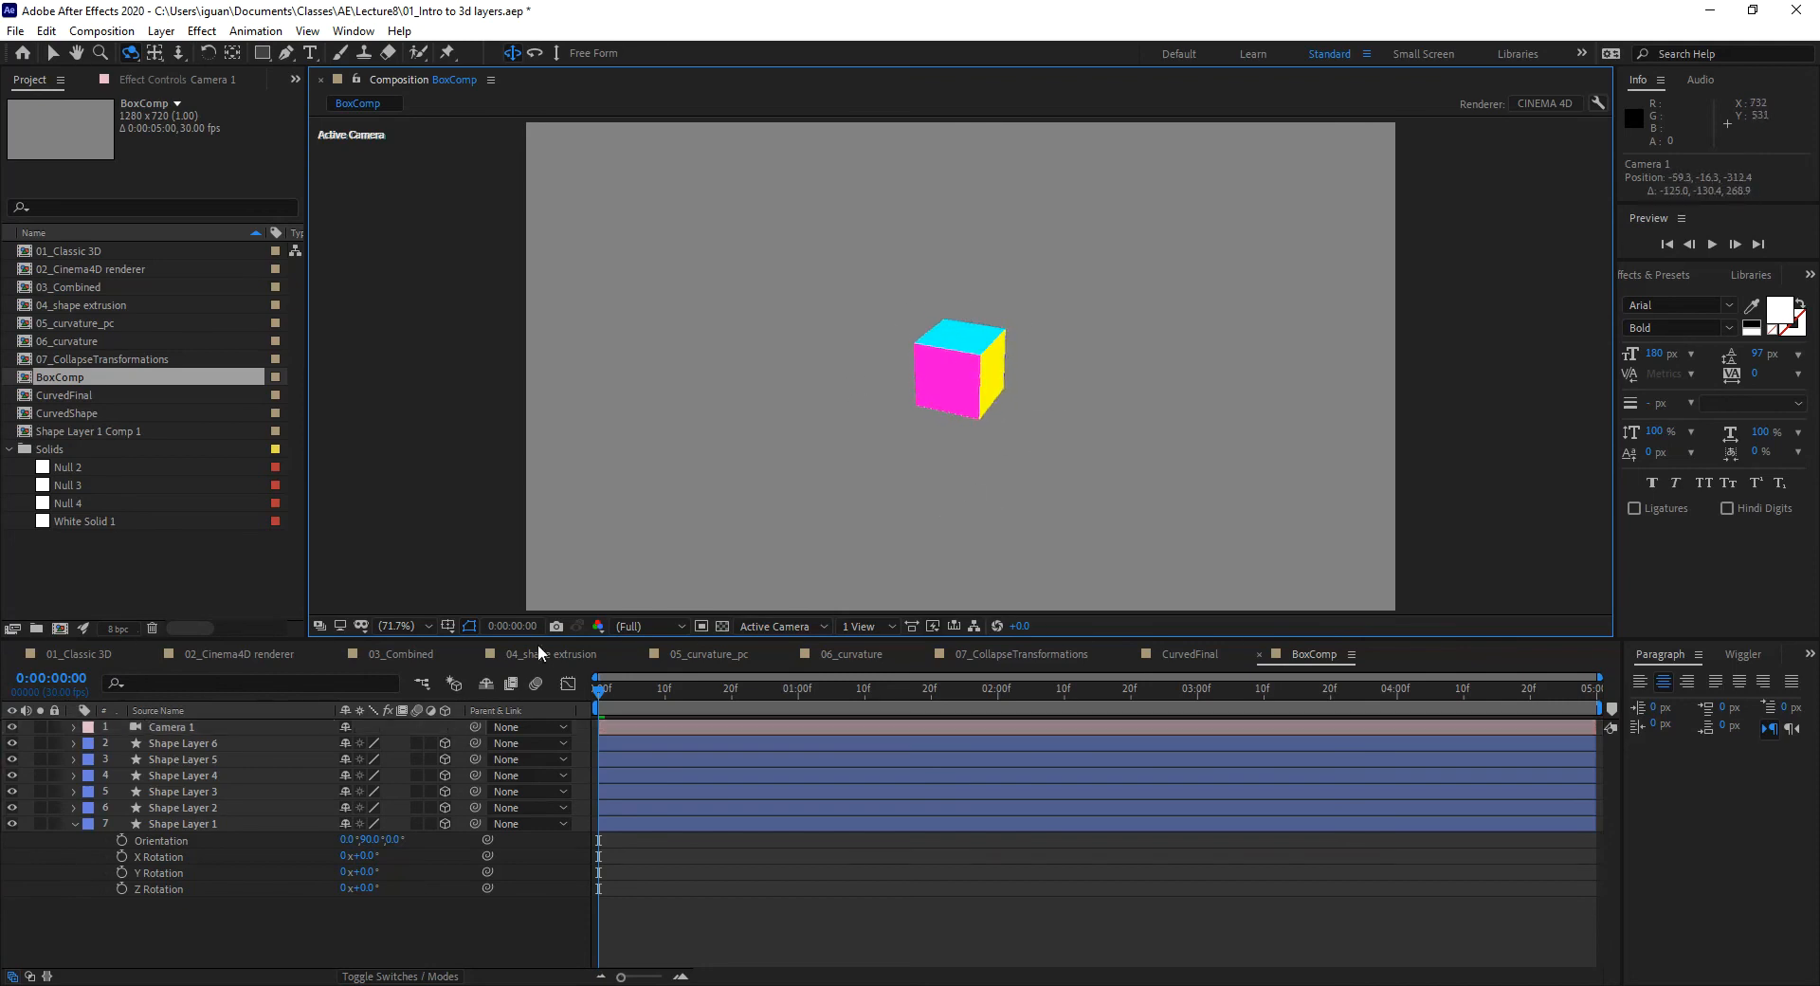
{"action": "left_click", "coordinate": [74, 823]}
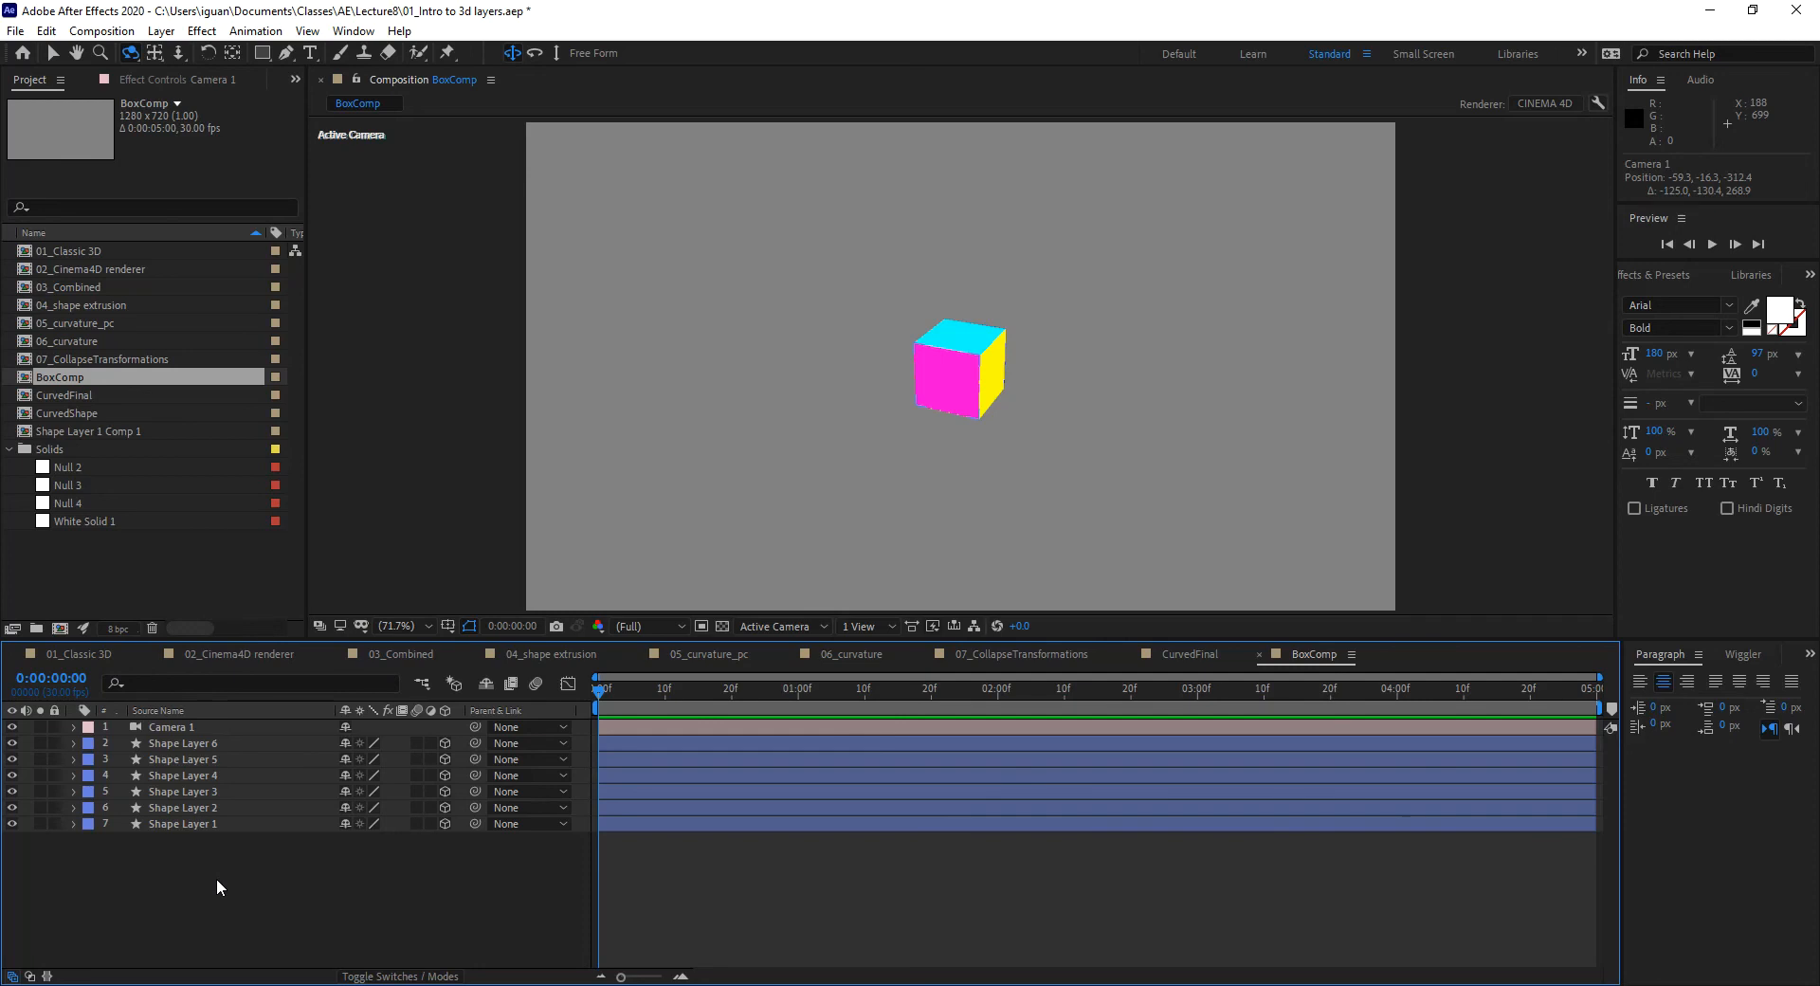
Step: Create a new null layer named Controller
{"action": "key", "text": "ctrl+alt+shift+y"}
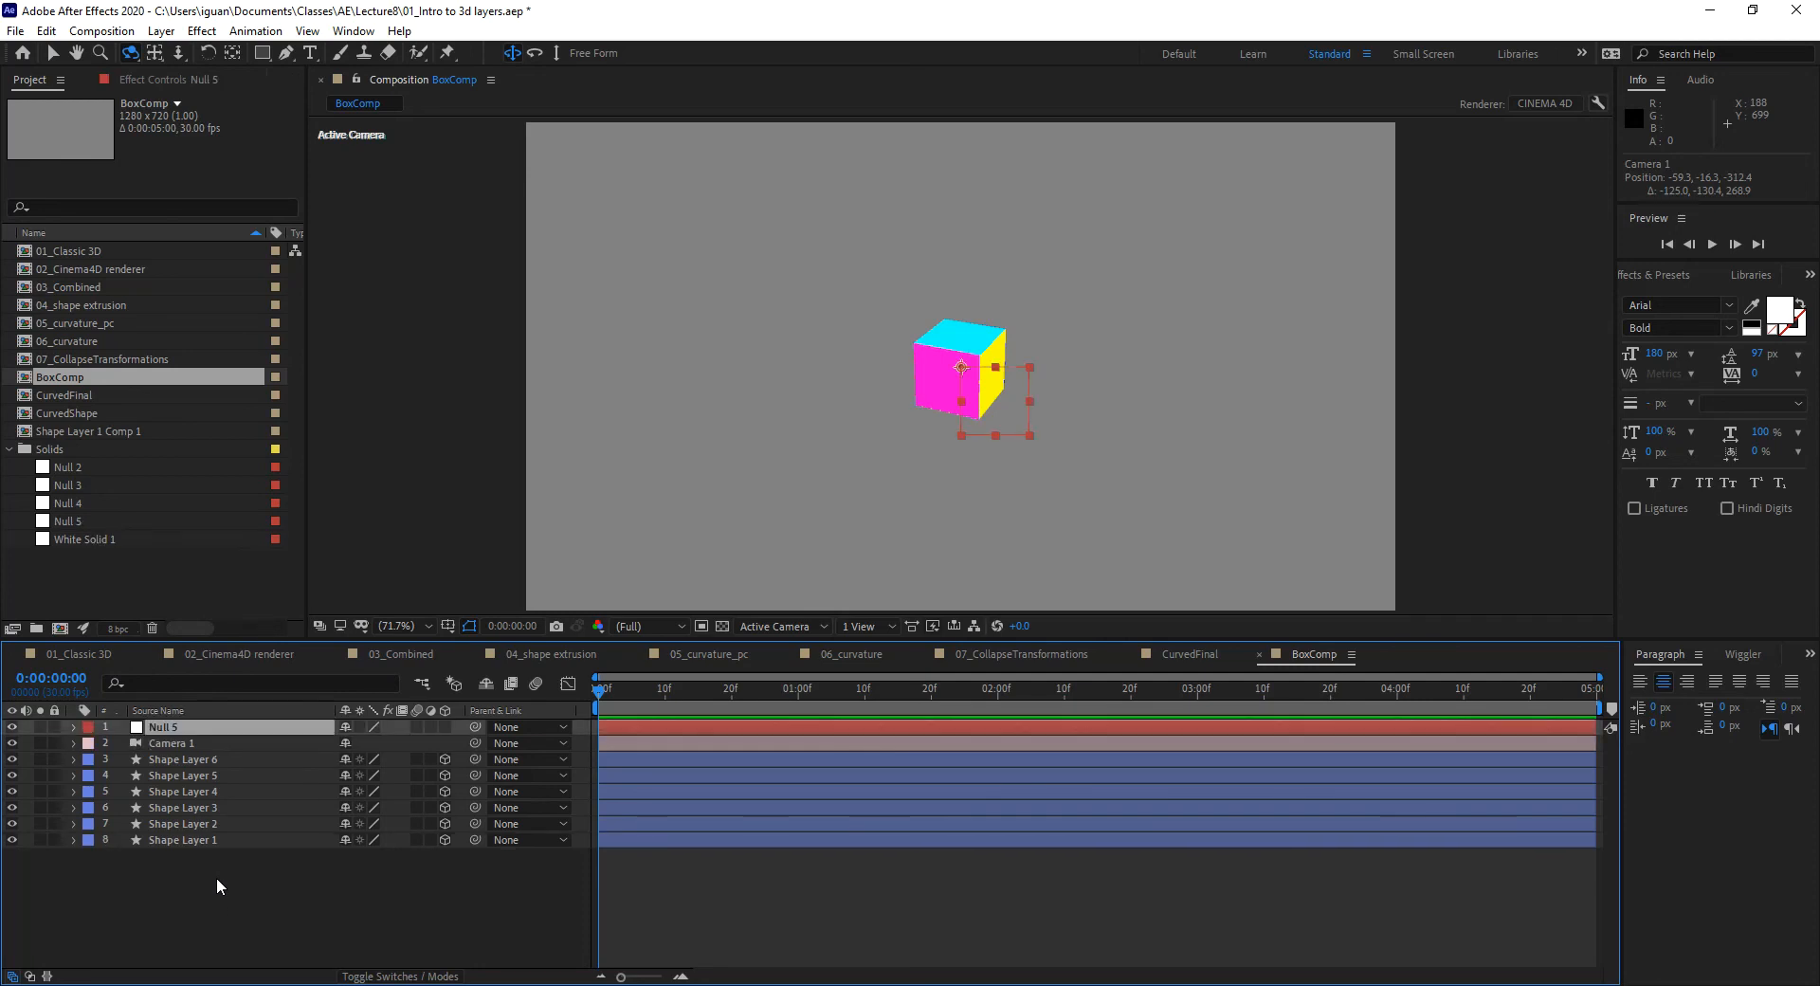
{"action": "key", "text": "Return"}
{"action": "type", "text": "Controller"}
{"action": "key", "text": "Return"}
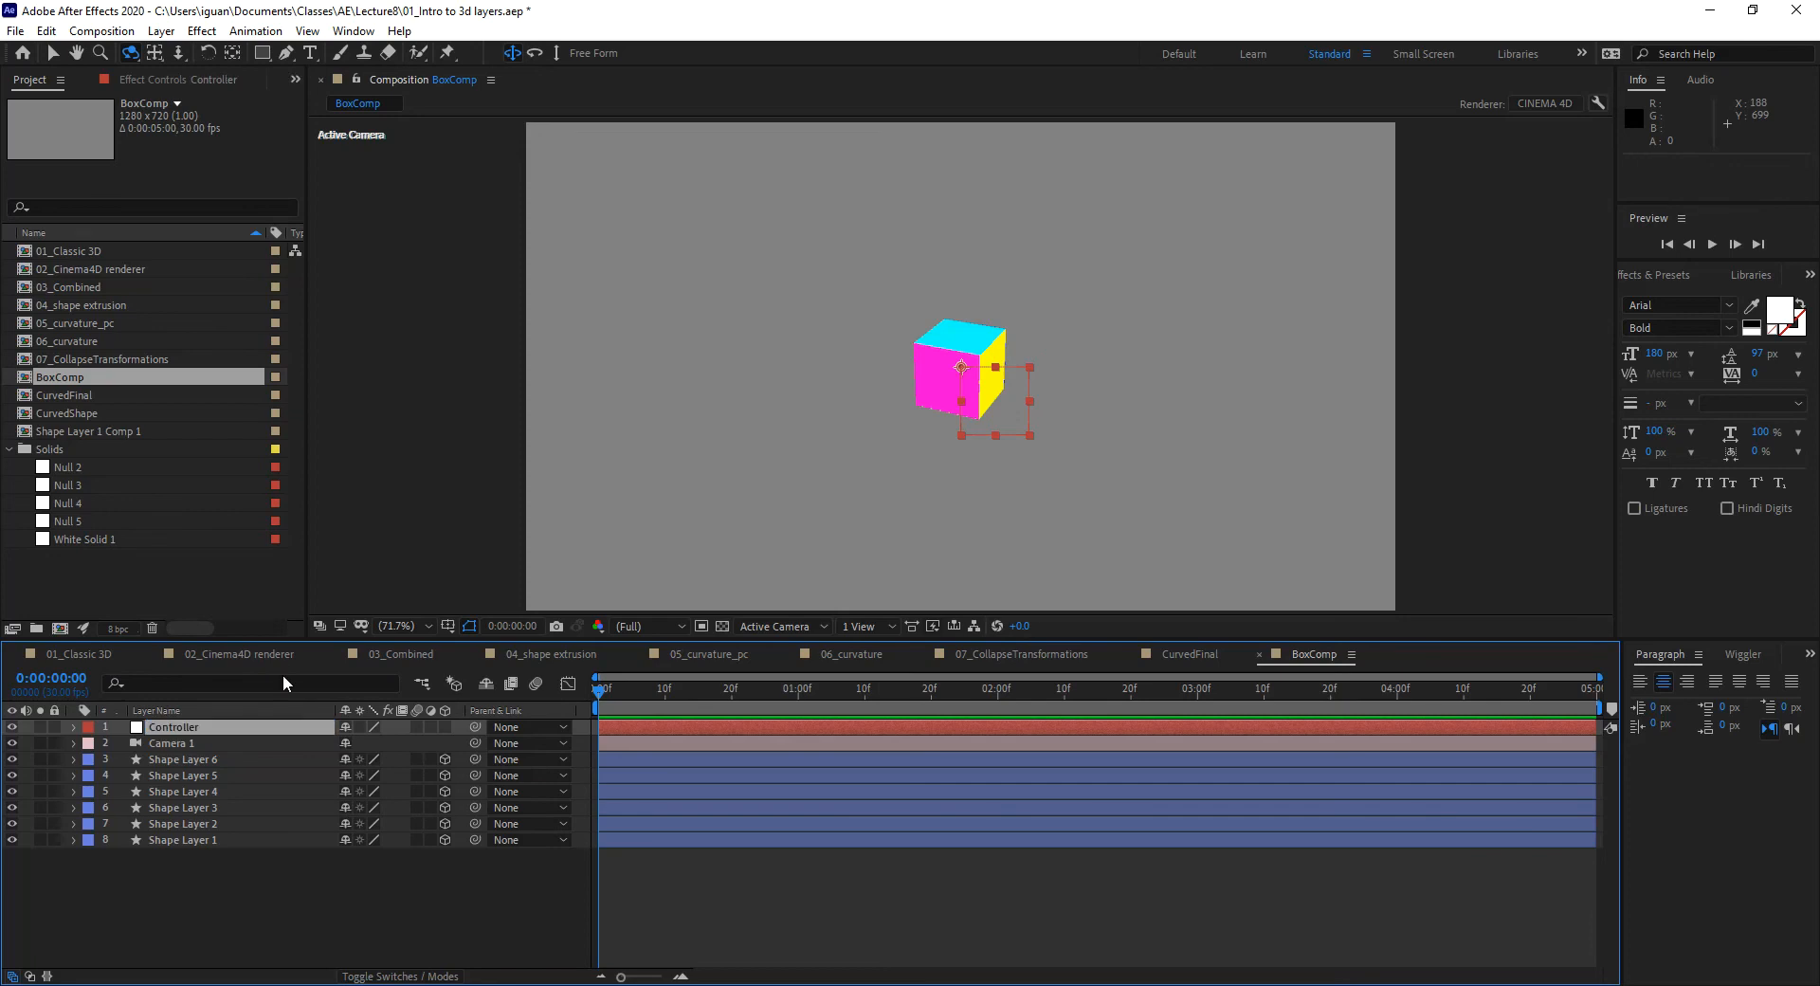
Step: Parent all six shape layers to Controller and show its rotation properties
{"action": "left_click", "coordinate": [182, 762]}
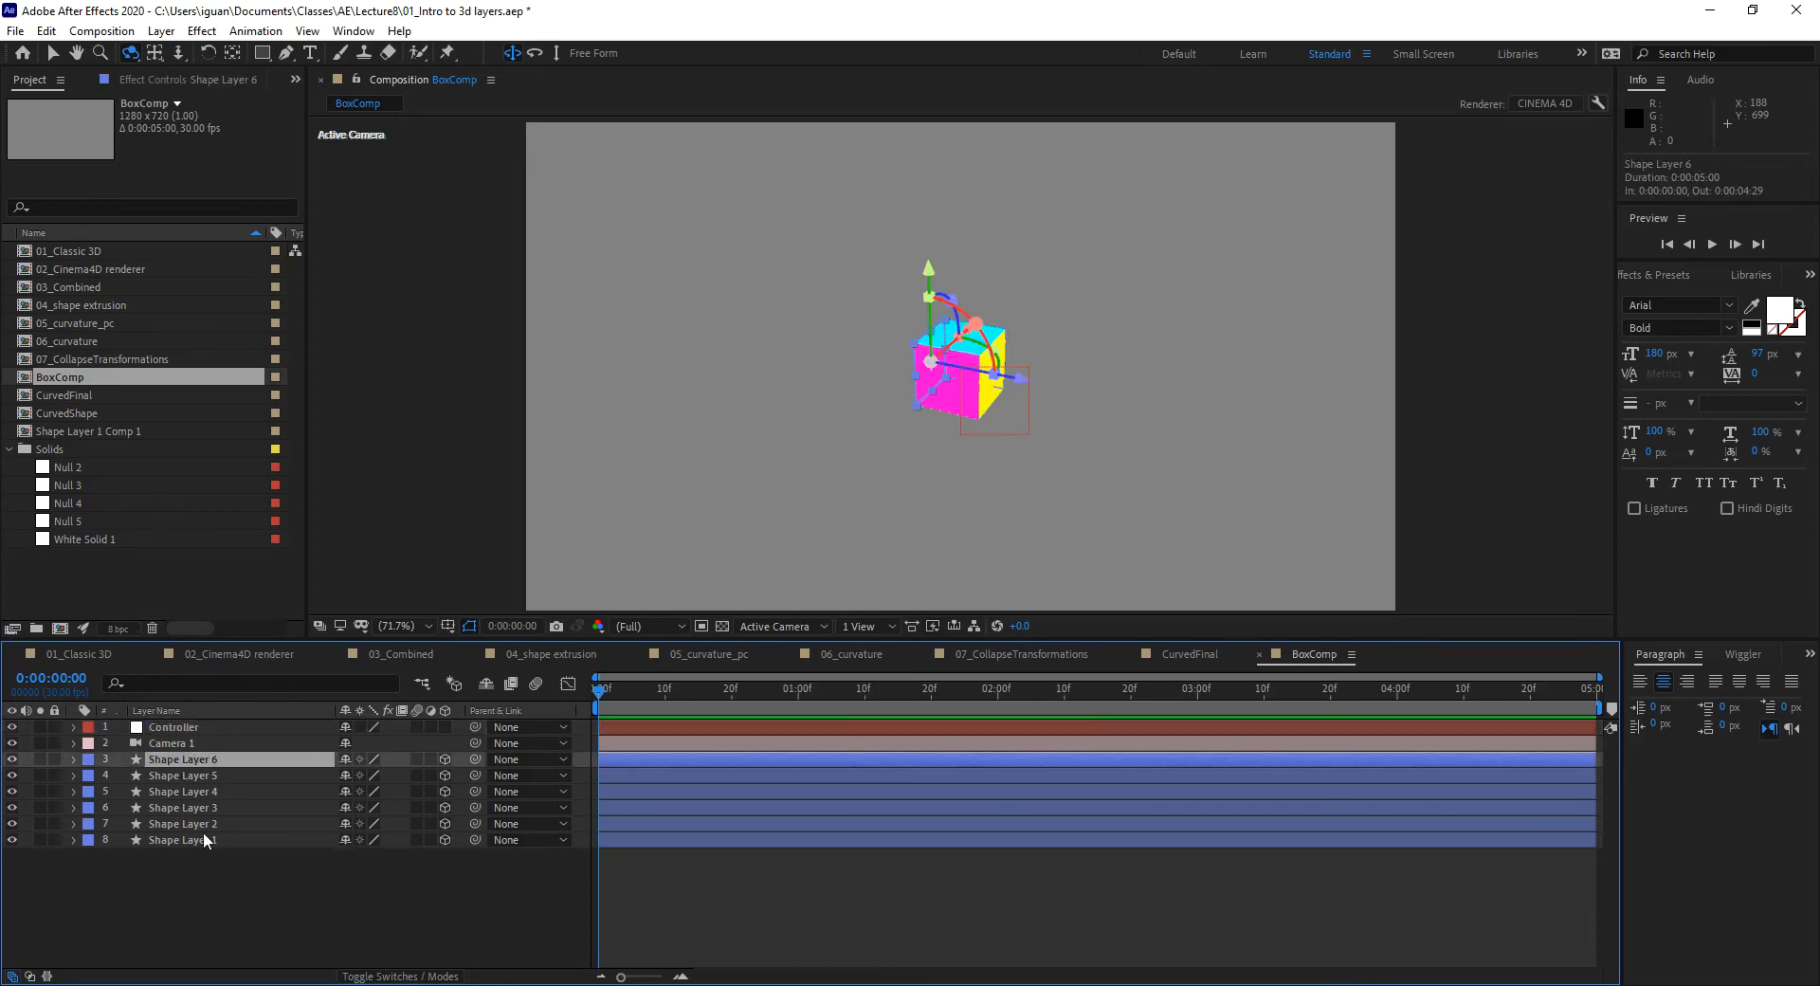
{"action": "left_click", "coordinate": [203, 839], "text": "shift"}
{"action": "left_click_drag", "start_coordinate": [475, 760], "coordinate": [237, 726]}
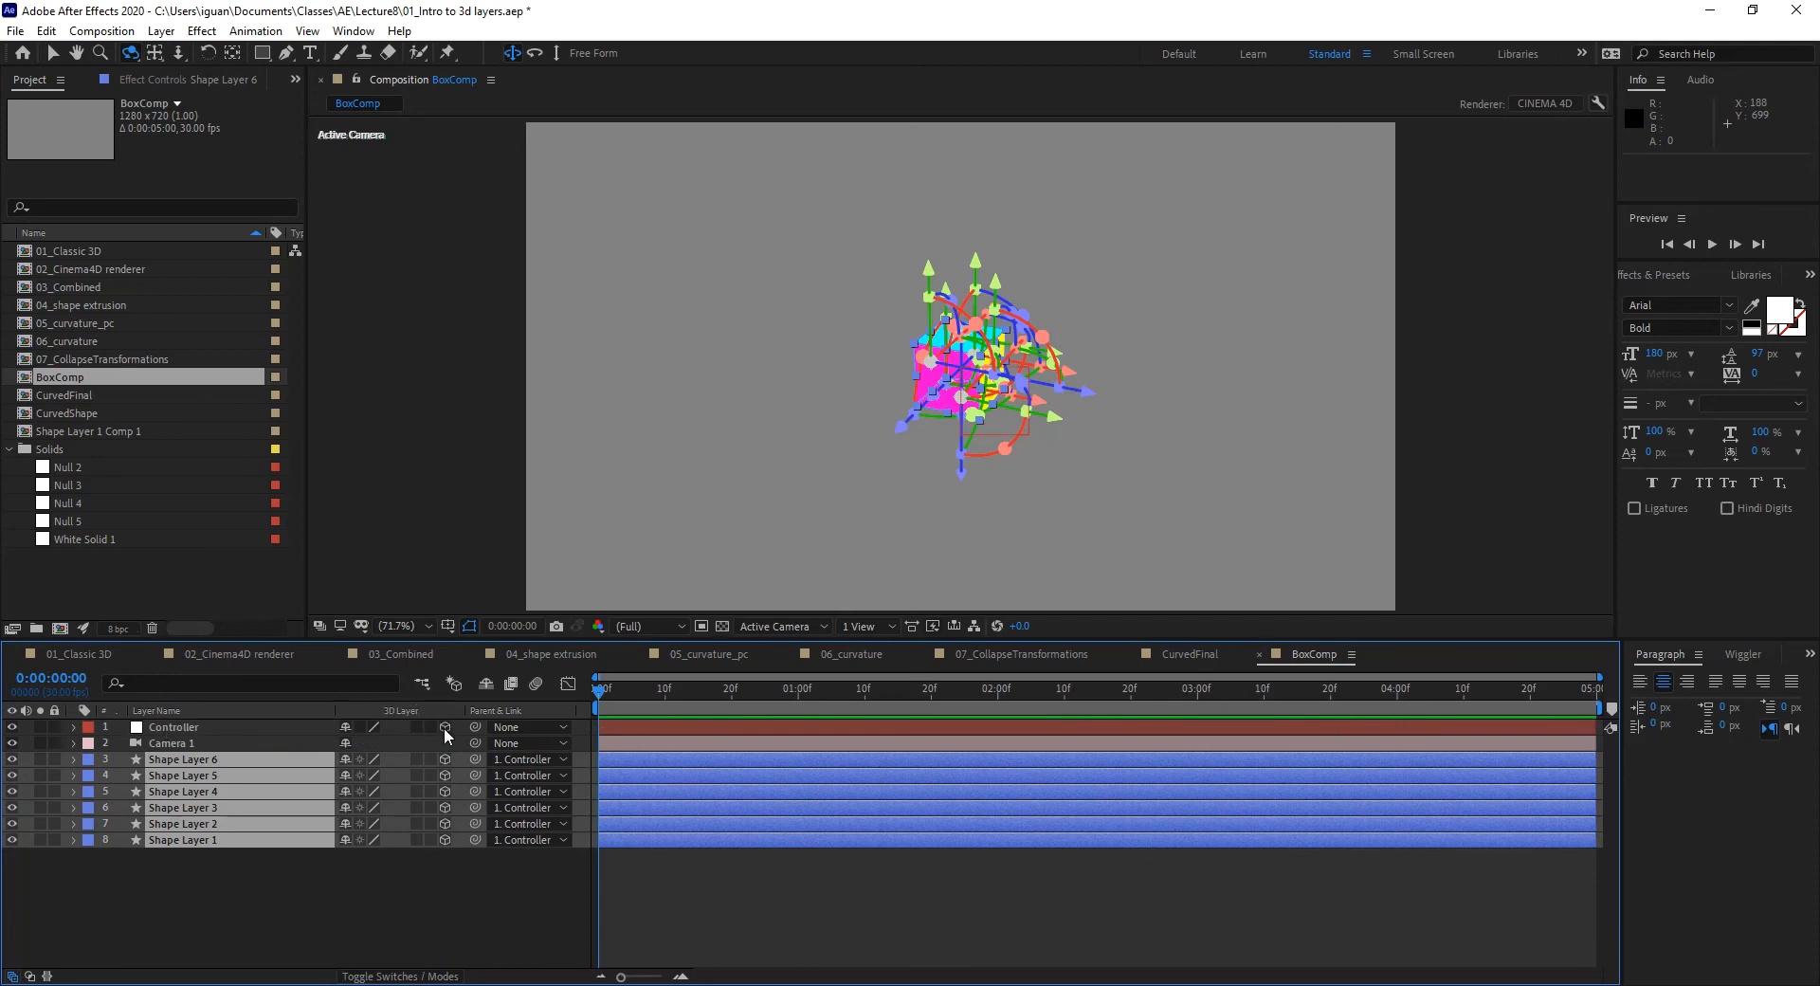
{"action": "left_click", "coordinate": [212, 728]}
{"action": "key", "text": "r"}
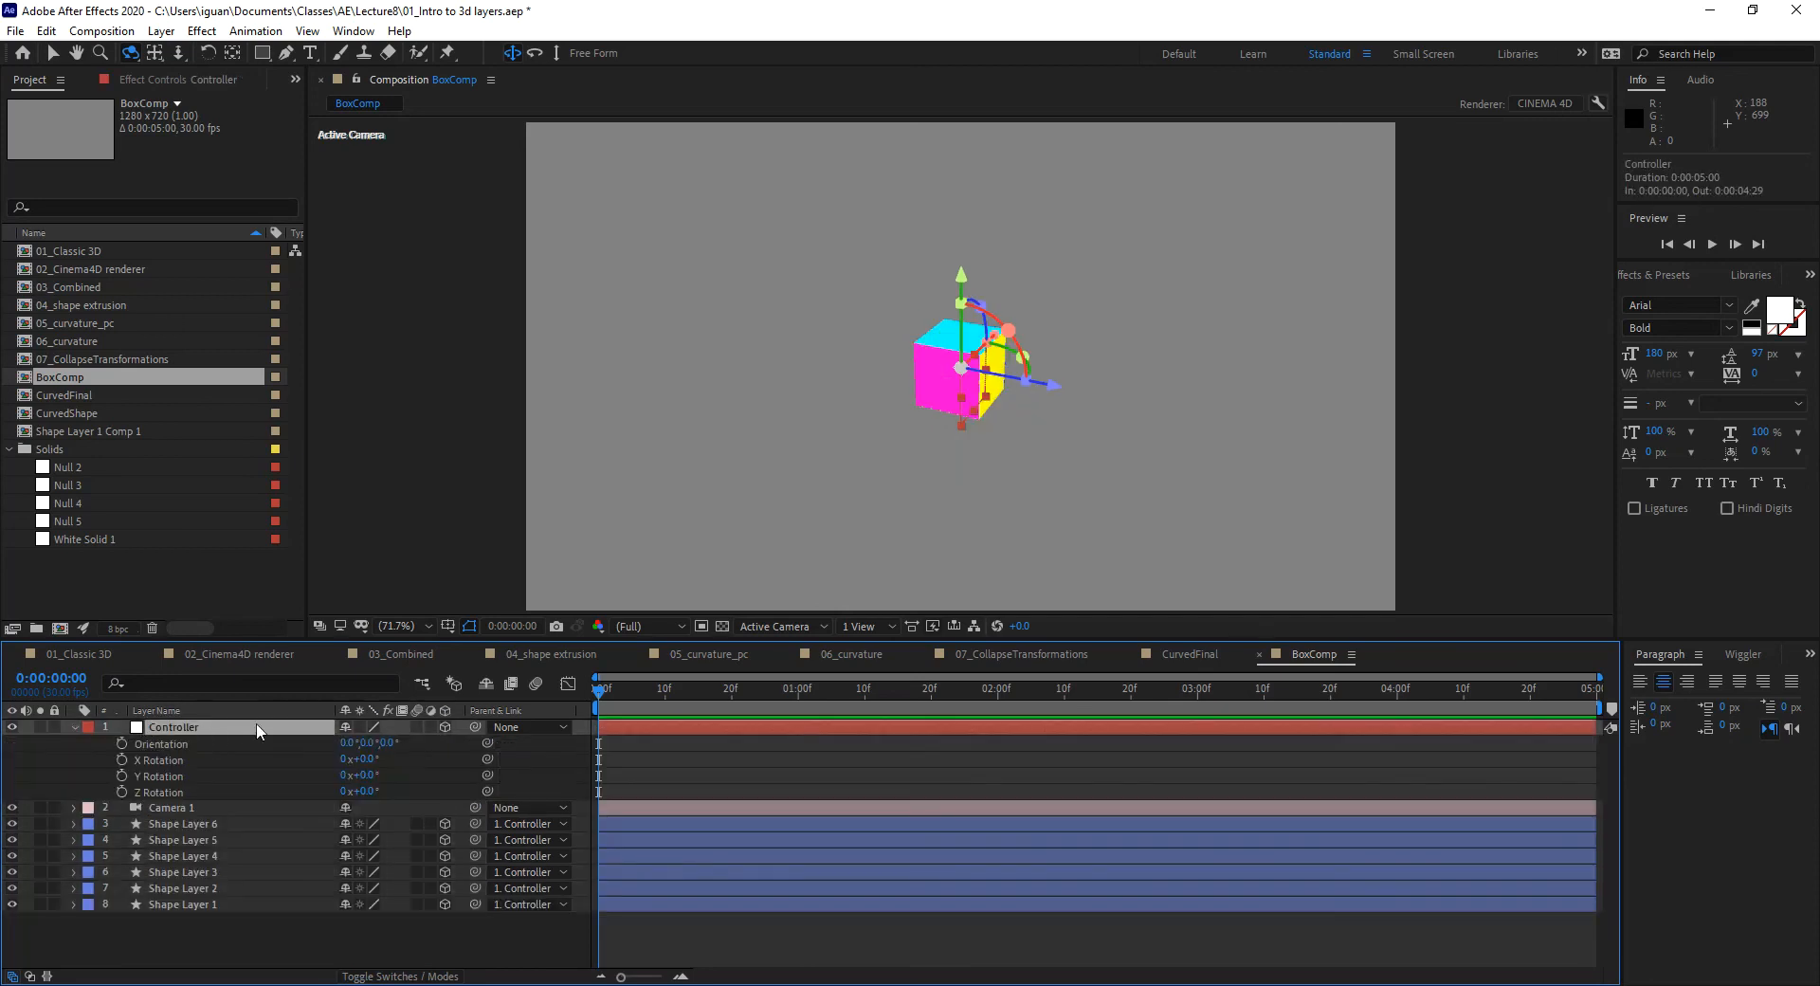
{"action": "left_click_drag", "start_coordinate": [371, 745], "coordinate": [513, 757]}
{"action": "key", "text": "ctrl+z"}
{"action": "key", "text": "ctrl+z"}
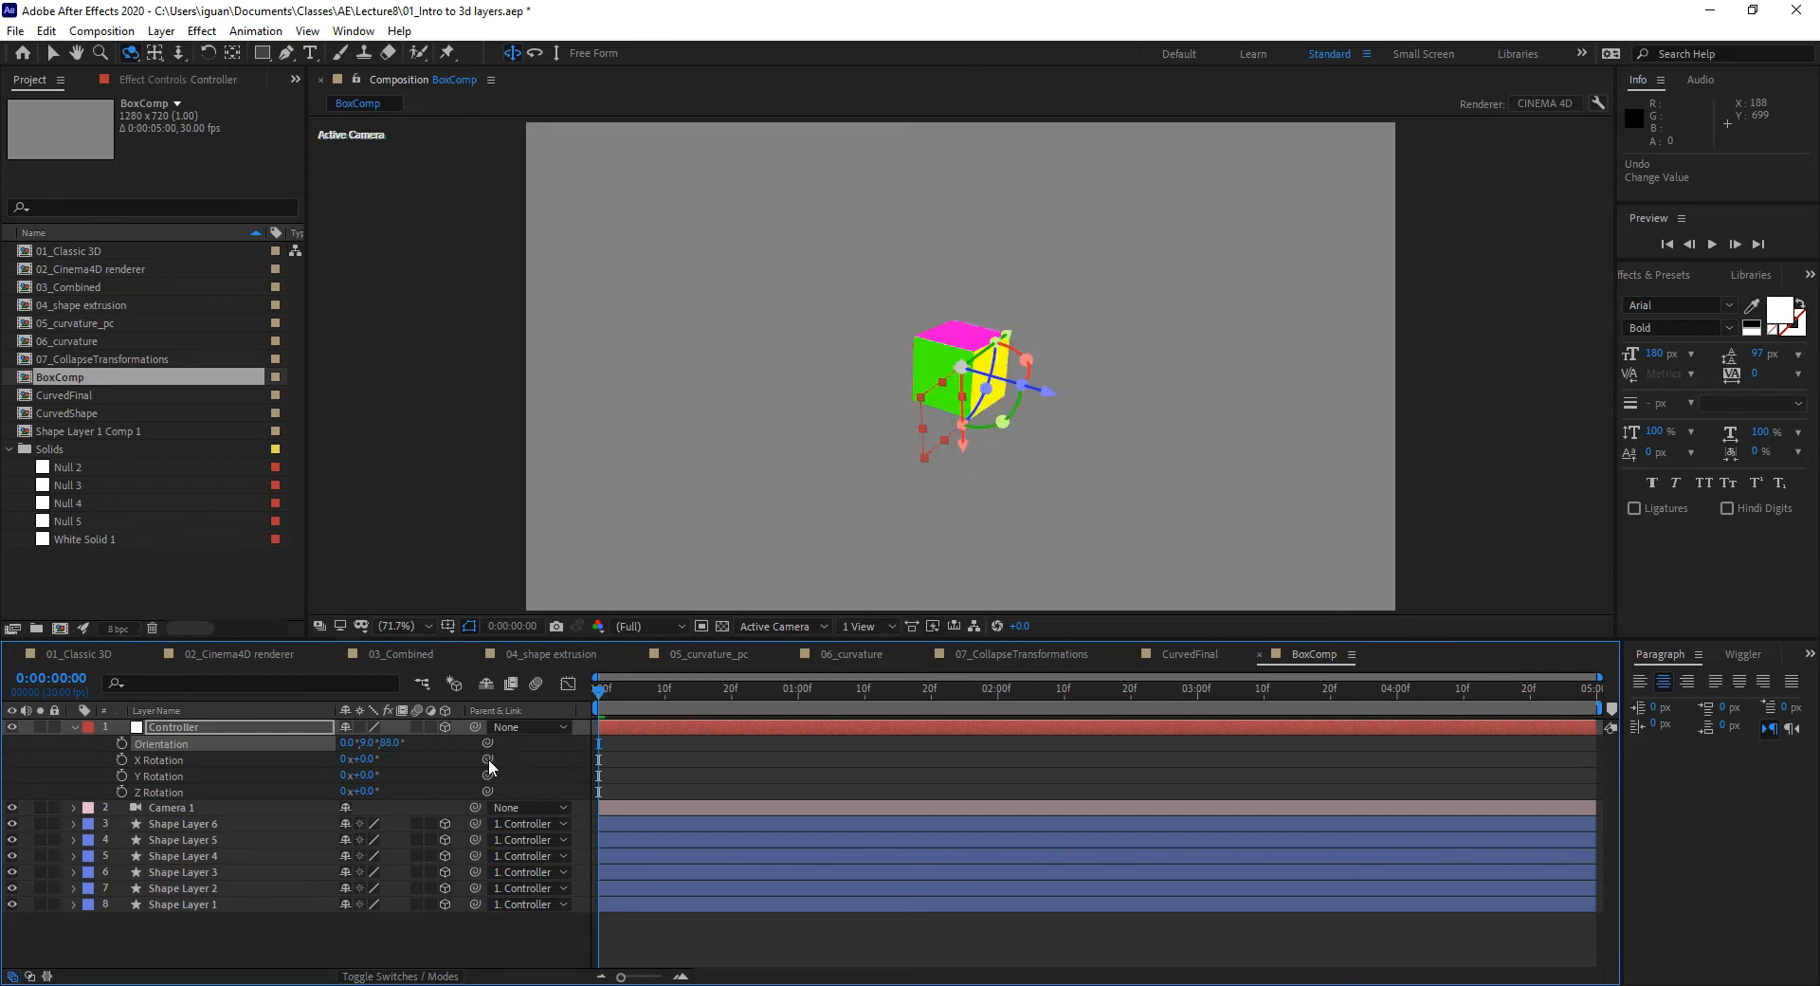
{"action": "left_click", "coordinate": [75, 727]}
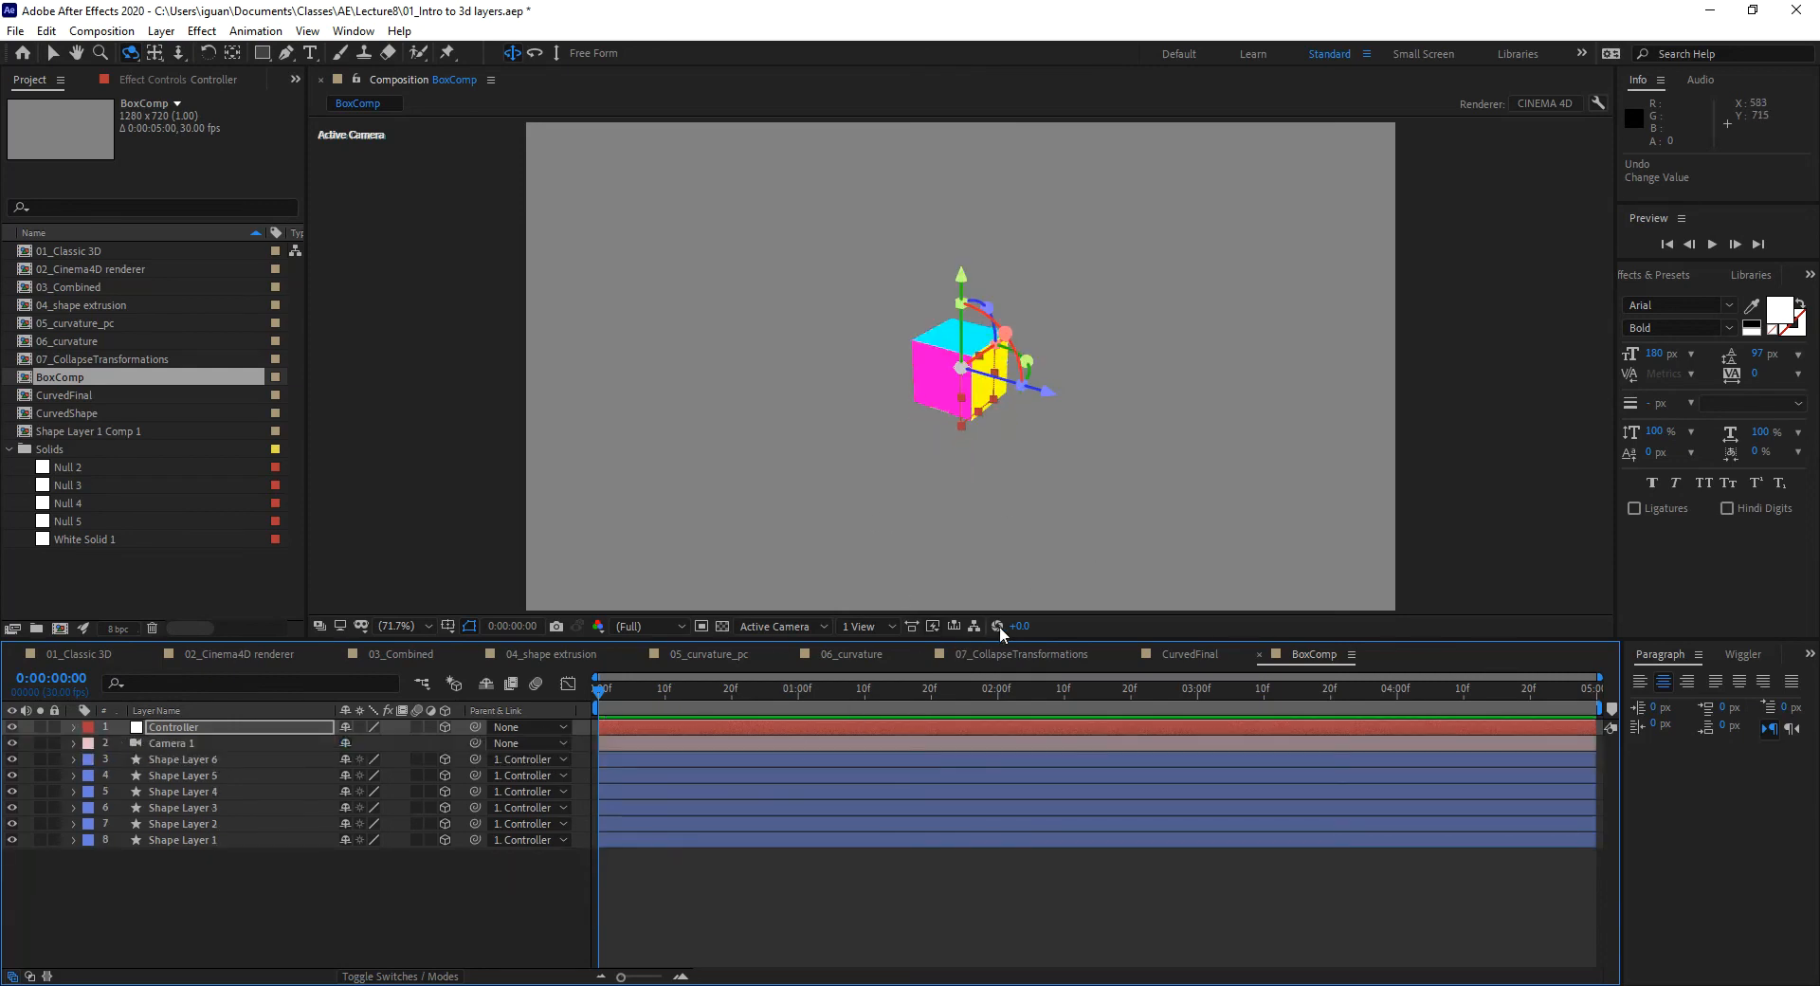
{"action": "left_click", "coordinate": [1049, 656]}
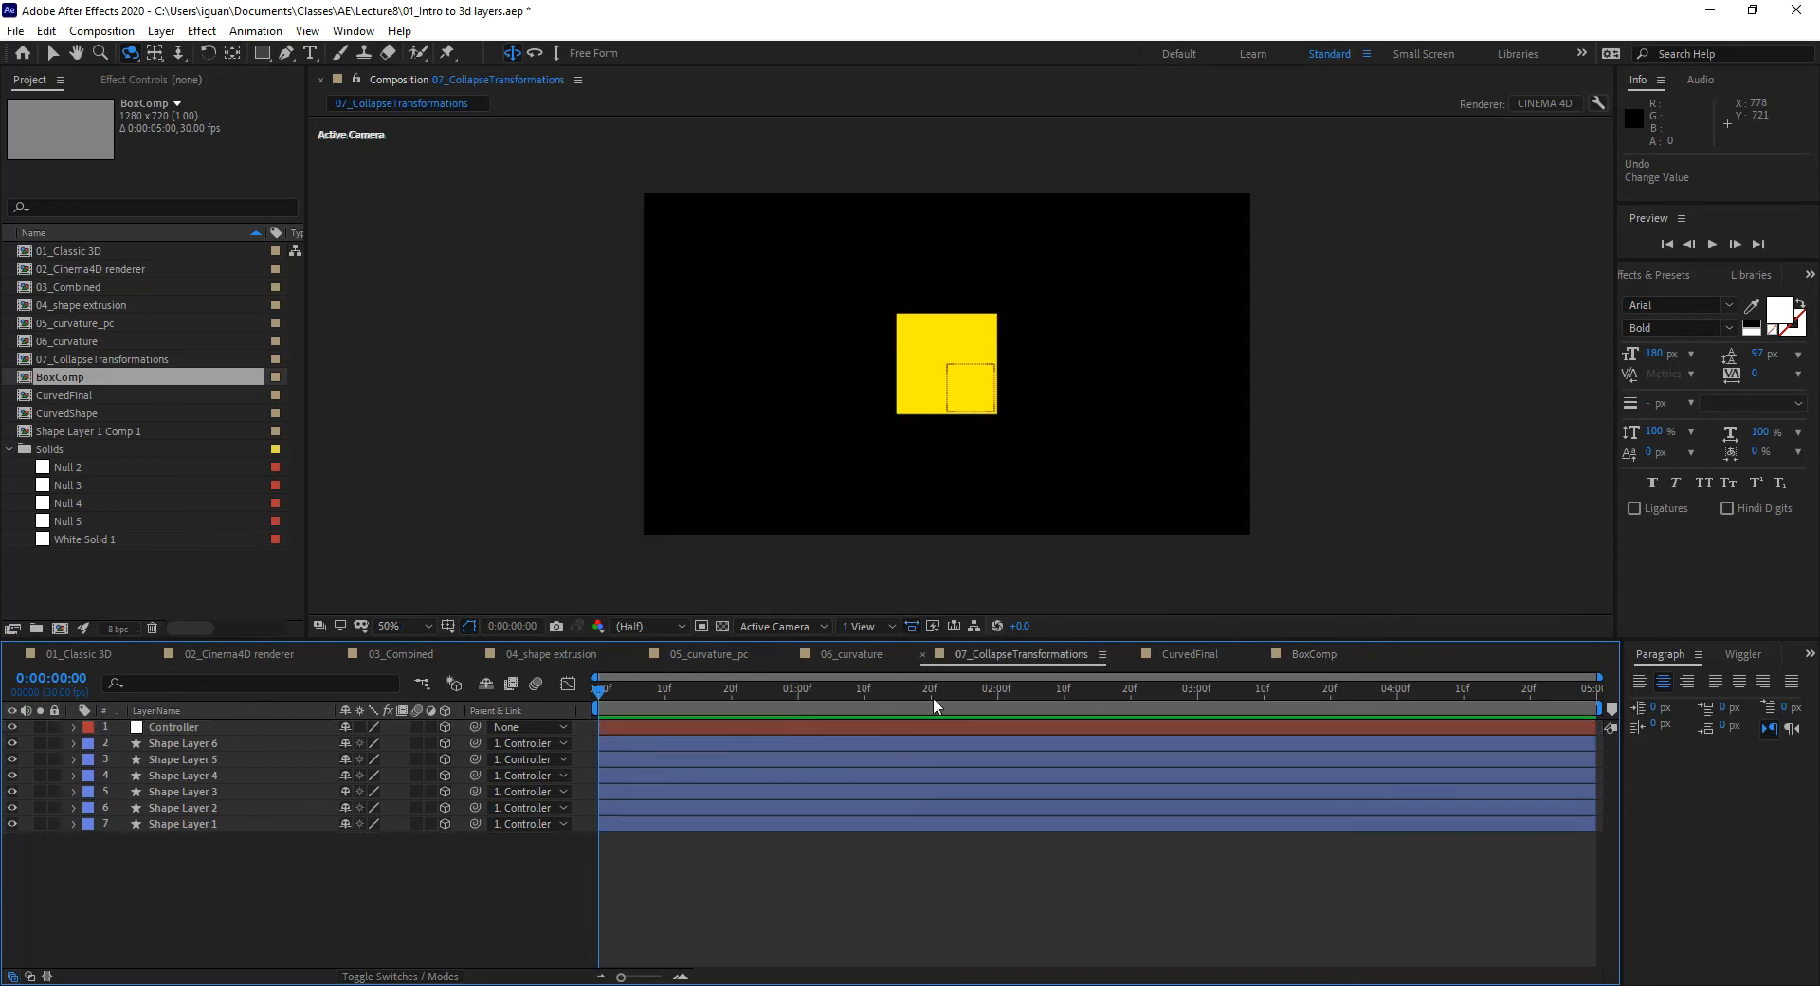
{"action": "left_click", "coordinate": [1317, 654]}
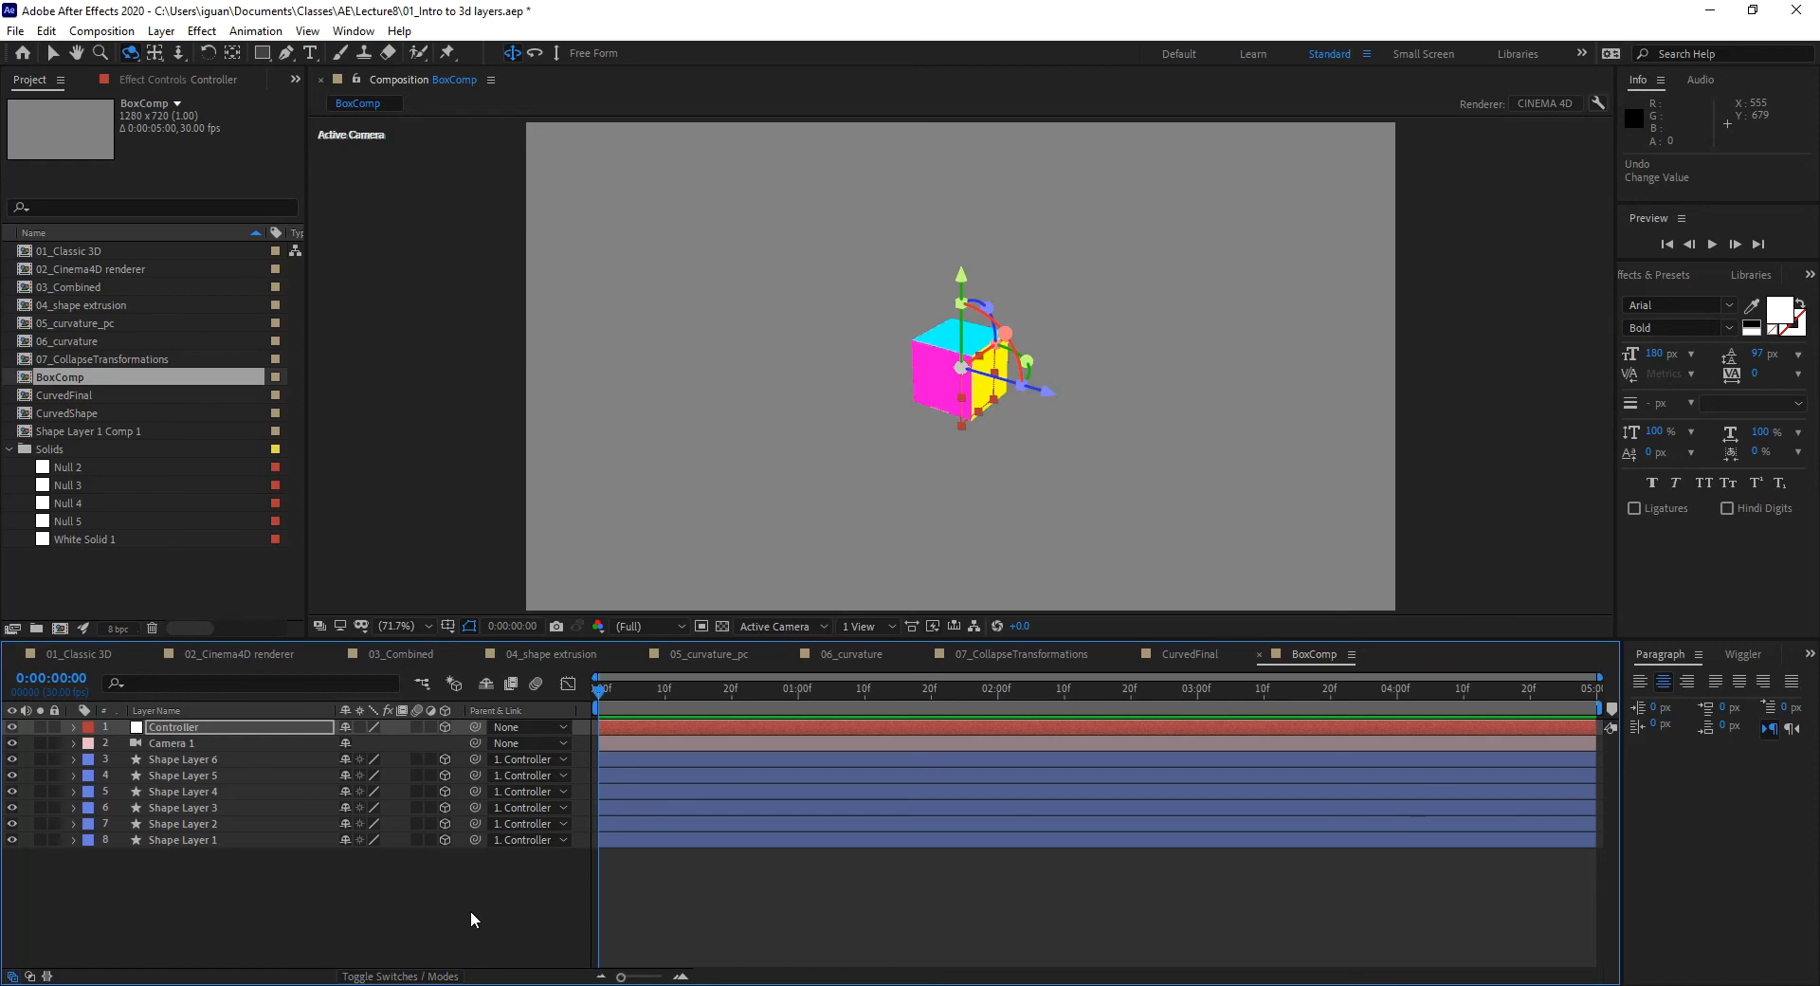
Step: Create a 1280×720, 30 fps, 5-second composition named FinalCollapseTransformations
{"action": "key", "text": "ctrl+n"}
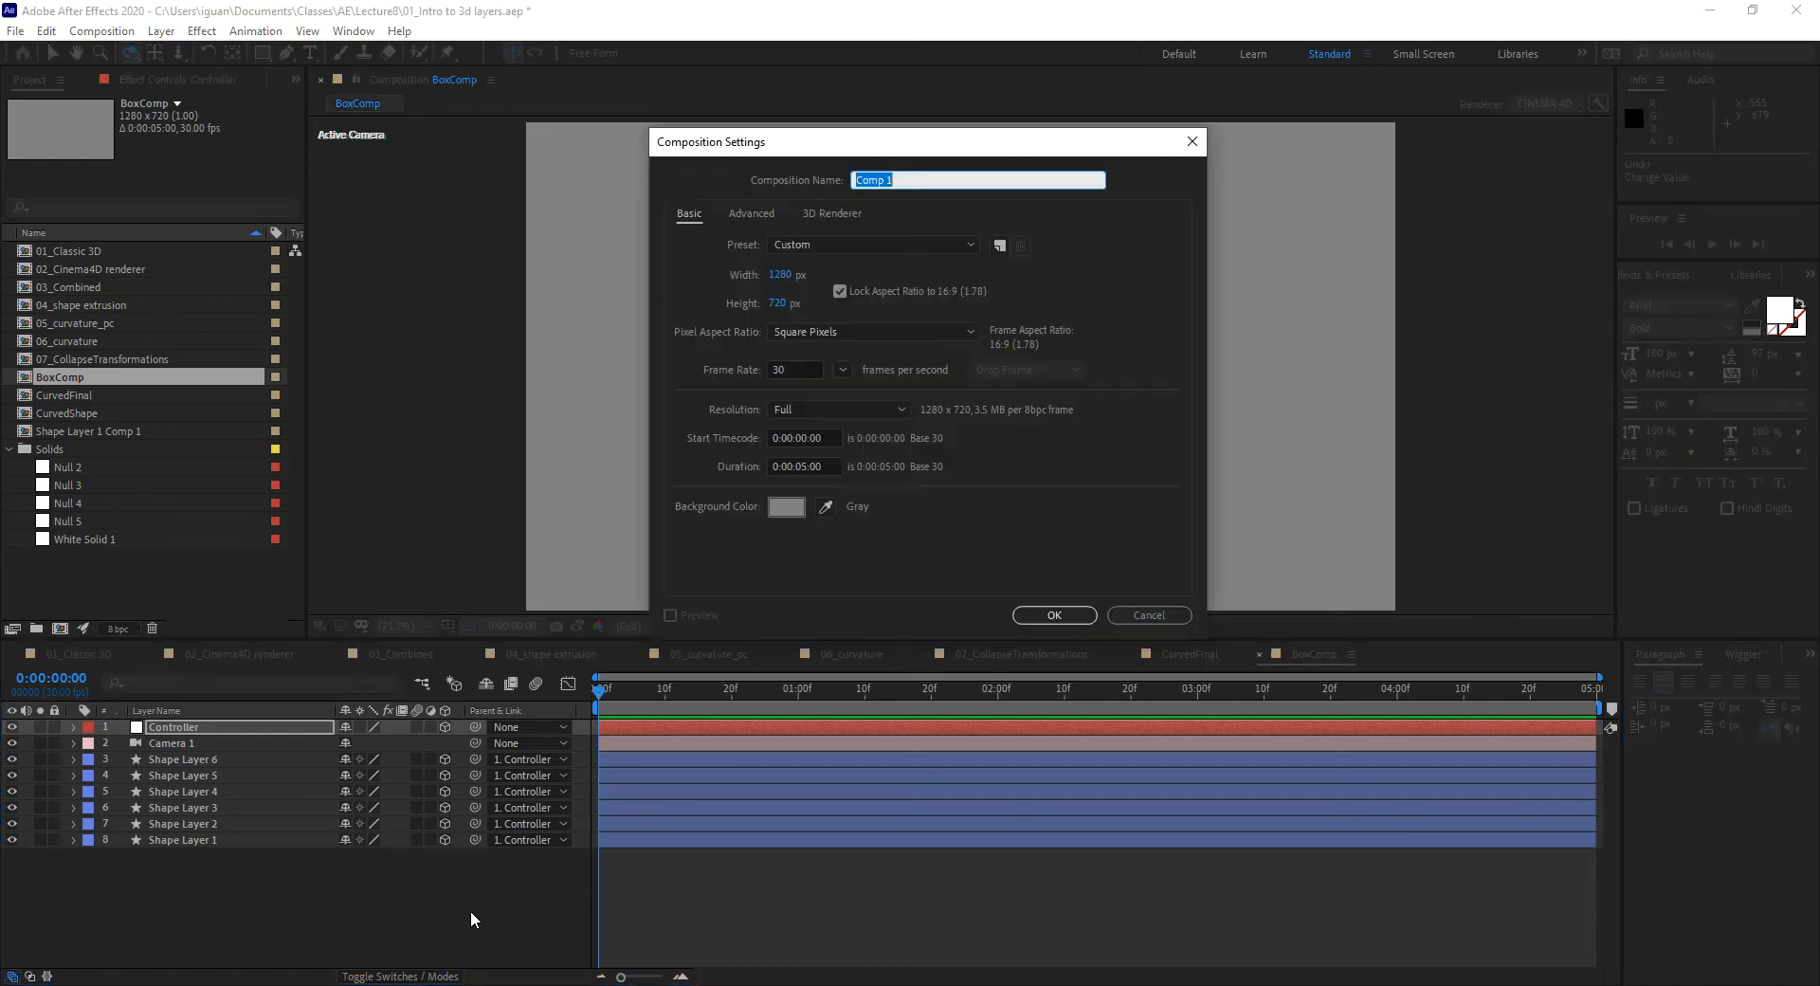
{"action": "type", "text": "FinalCollapseTransformations"}
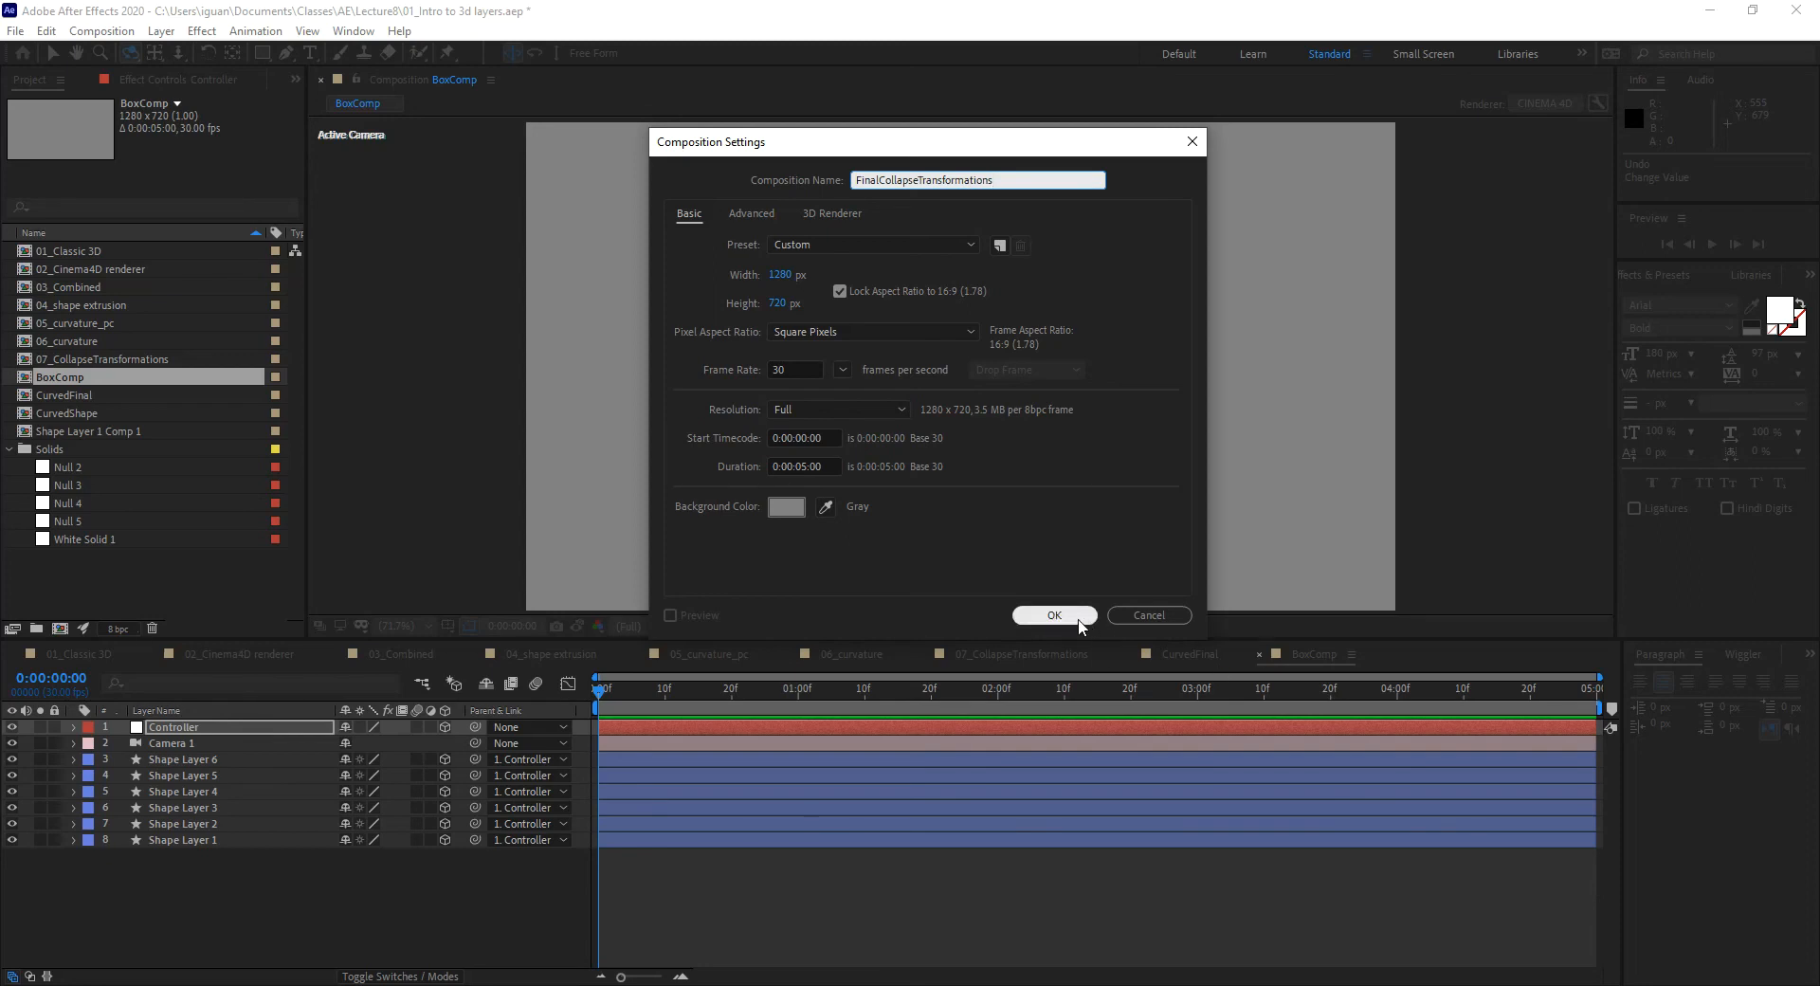
{"action": "left_click", "coordinate": [1054, 615]}
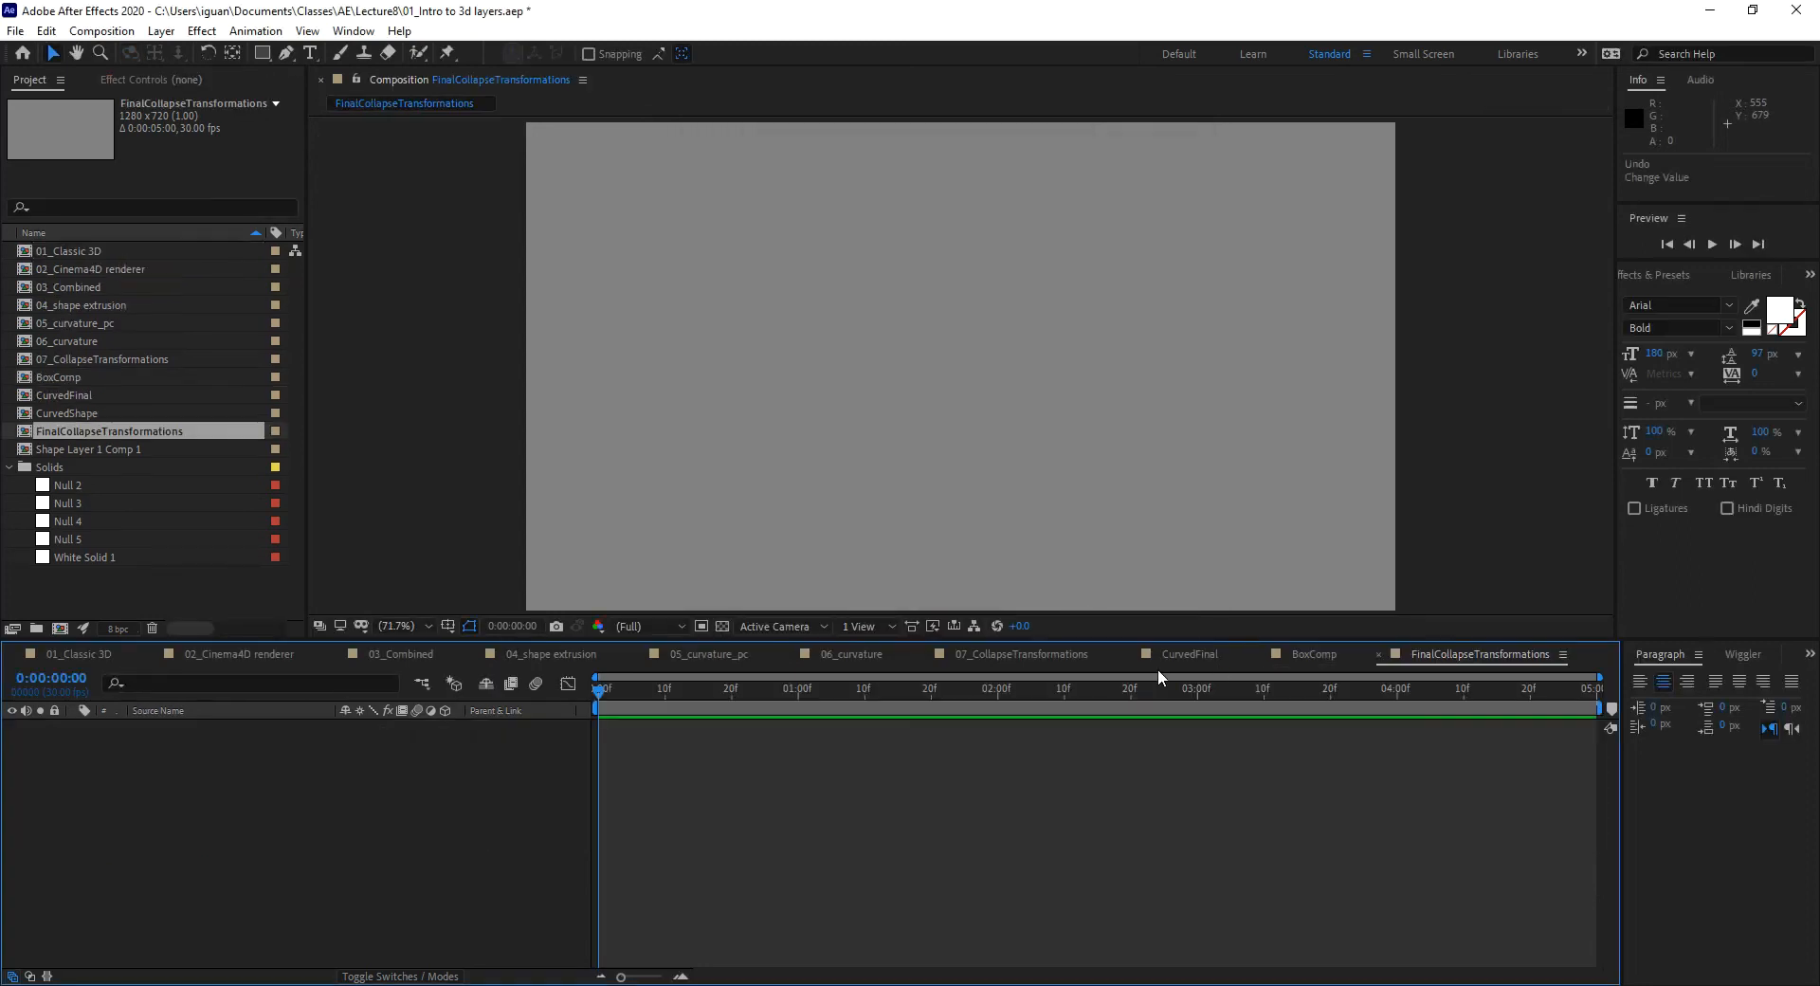
Step: Nest BoxComp into FinalCollapseTransformations and add Camera 1 above it
{"action": "left_click", "coordinate": [1312, 656]}
{"action": "left_click", "coordinate": [1456, 654]}
{"action": "left_click_drag", "start_coordinate": [31, 380], "coordinate": [207, 840]}
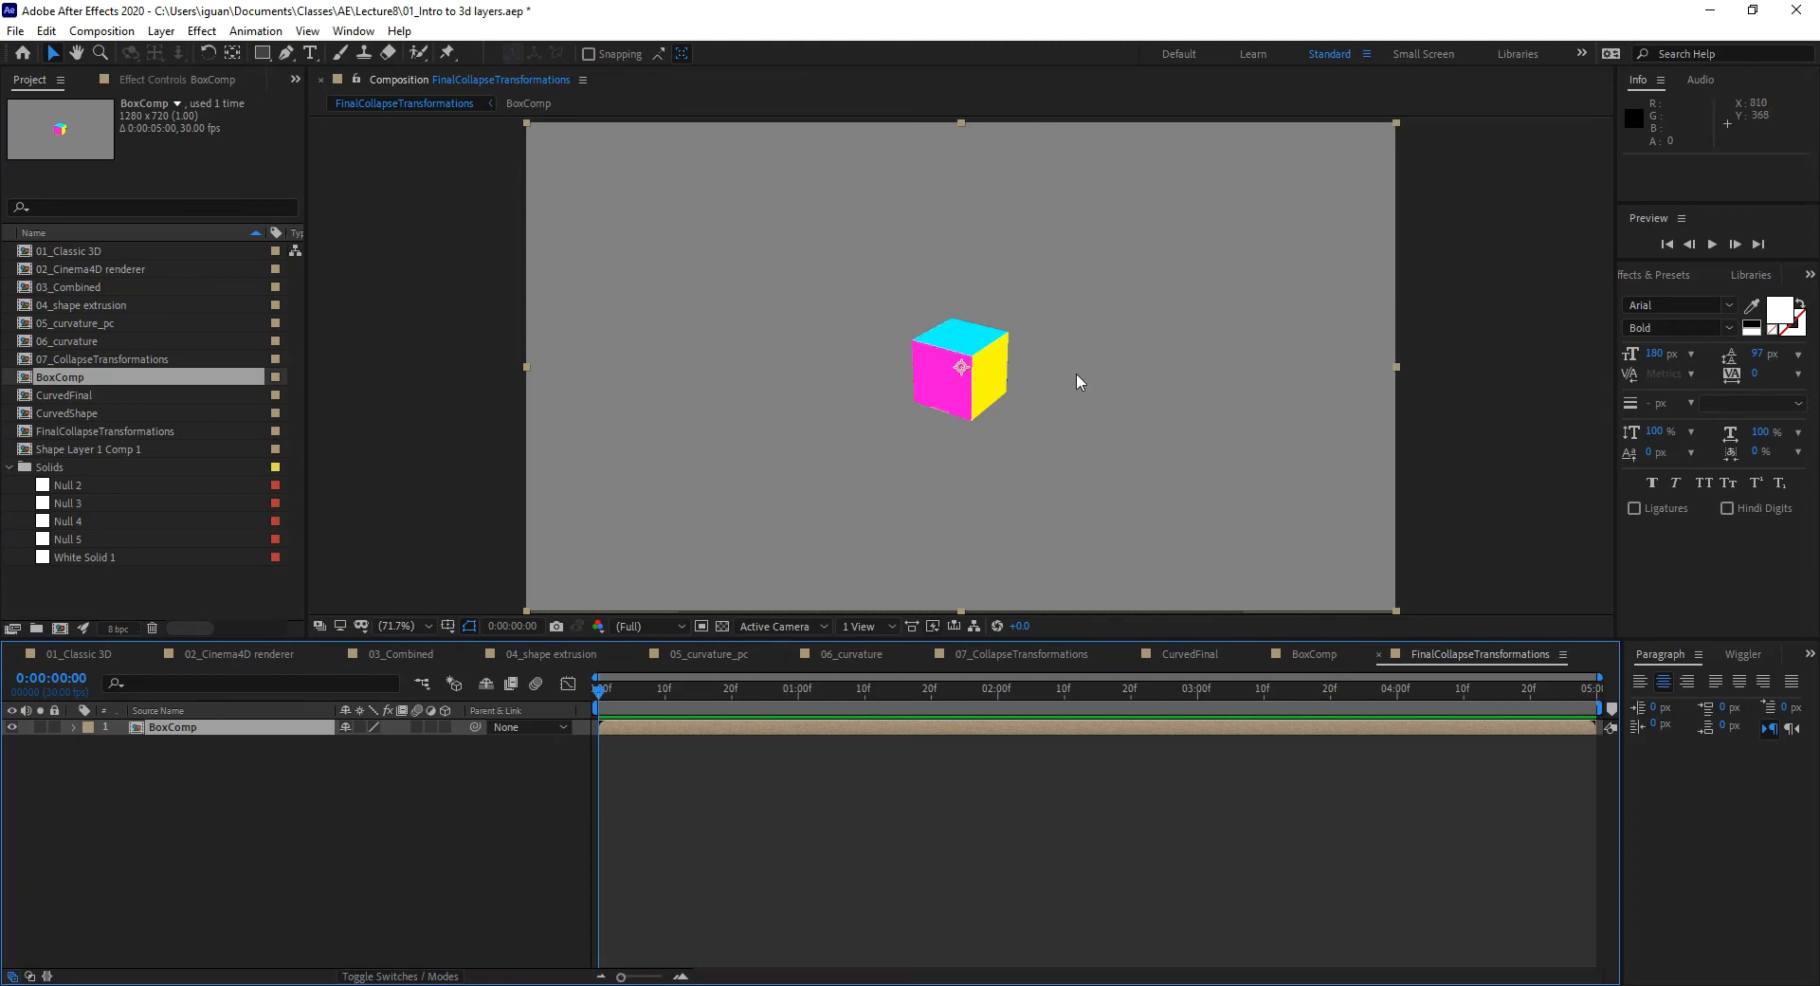
{"action": "left_click", "coordinate": [1322, 654]}
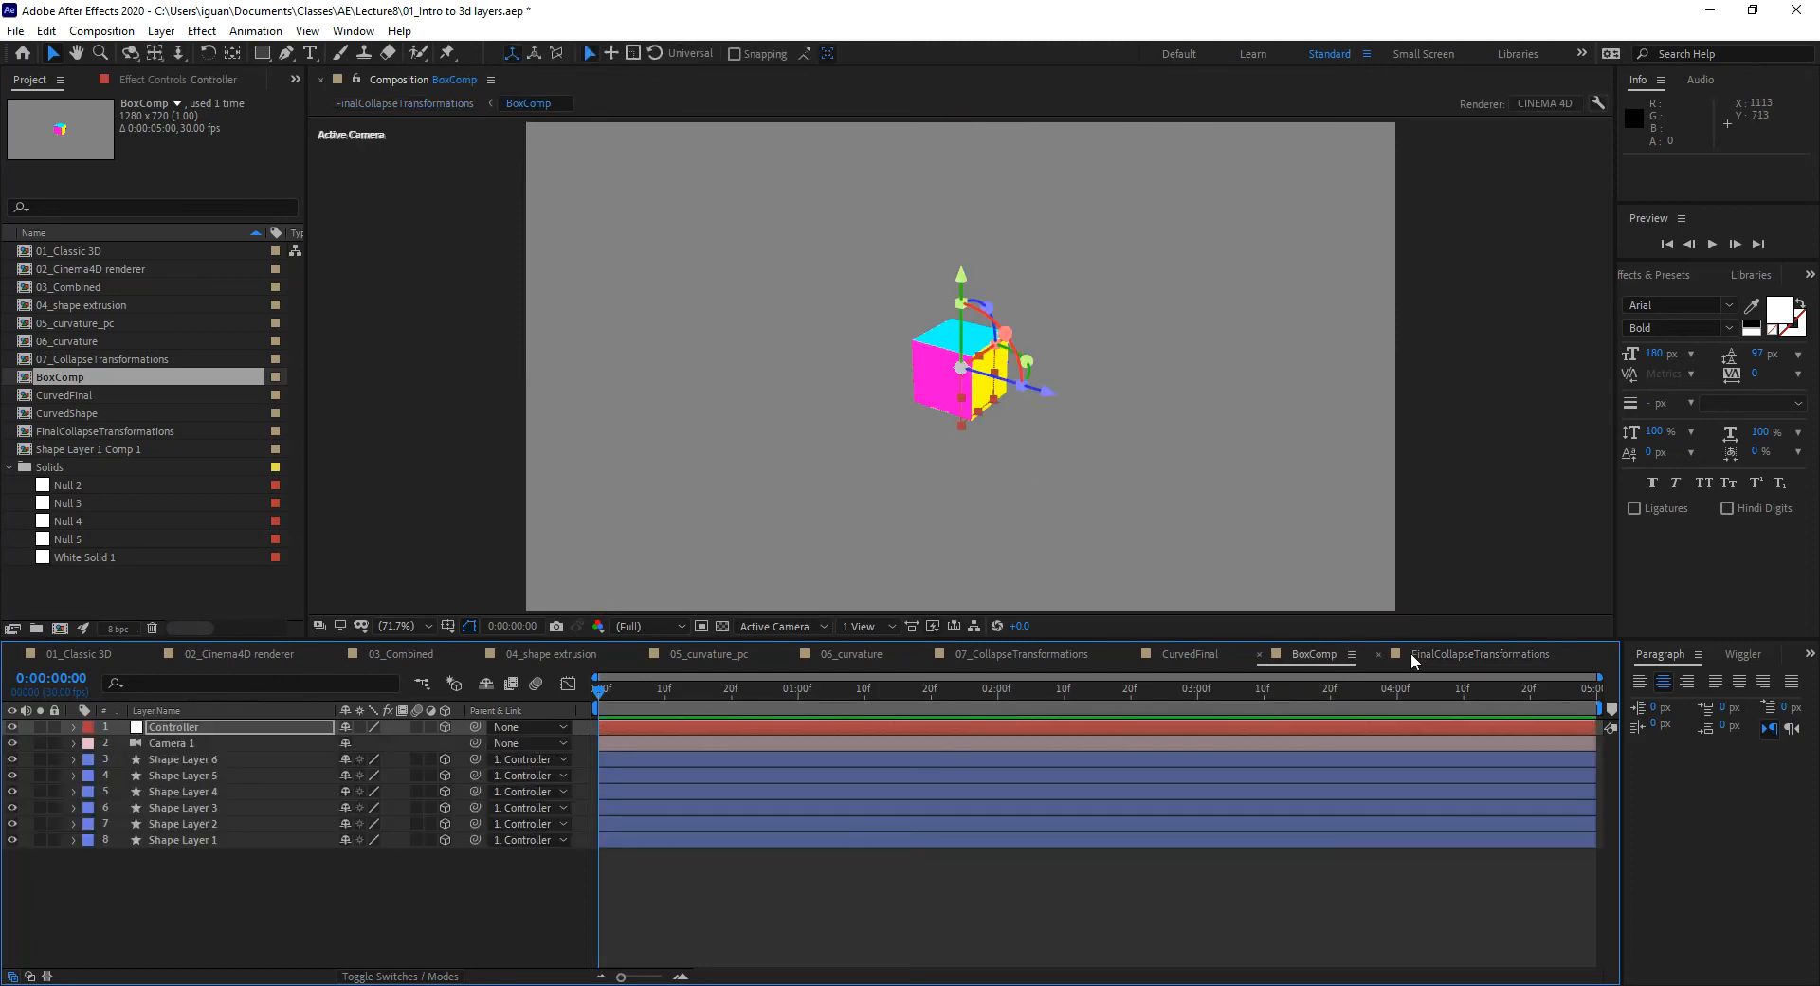
{"action": "left_click", "coordinate": [1460, 654]}
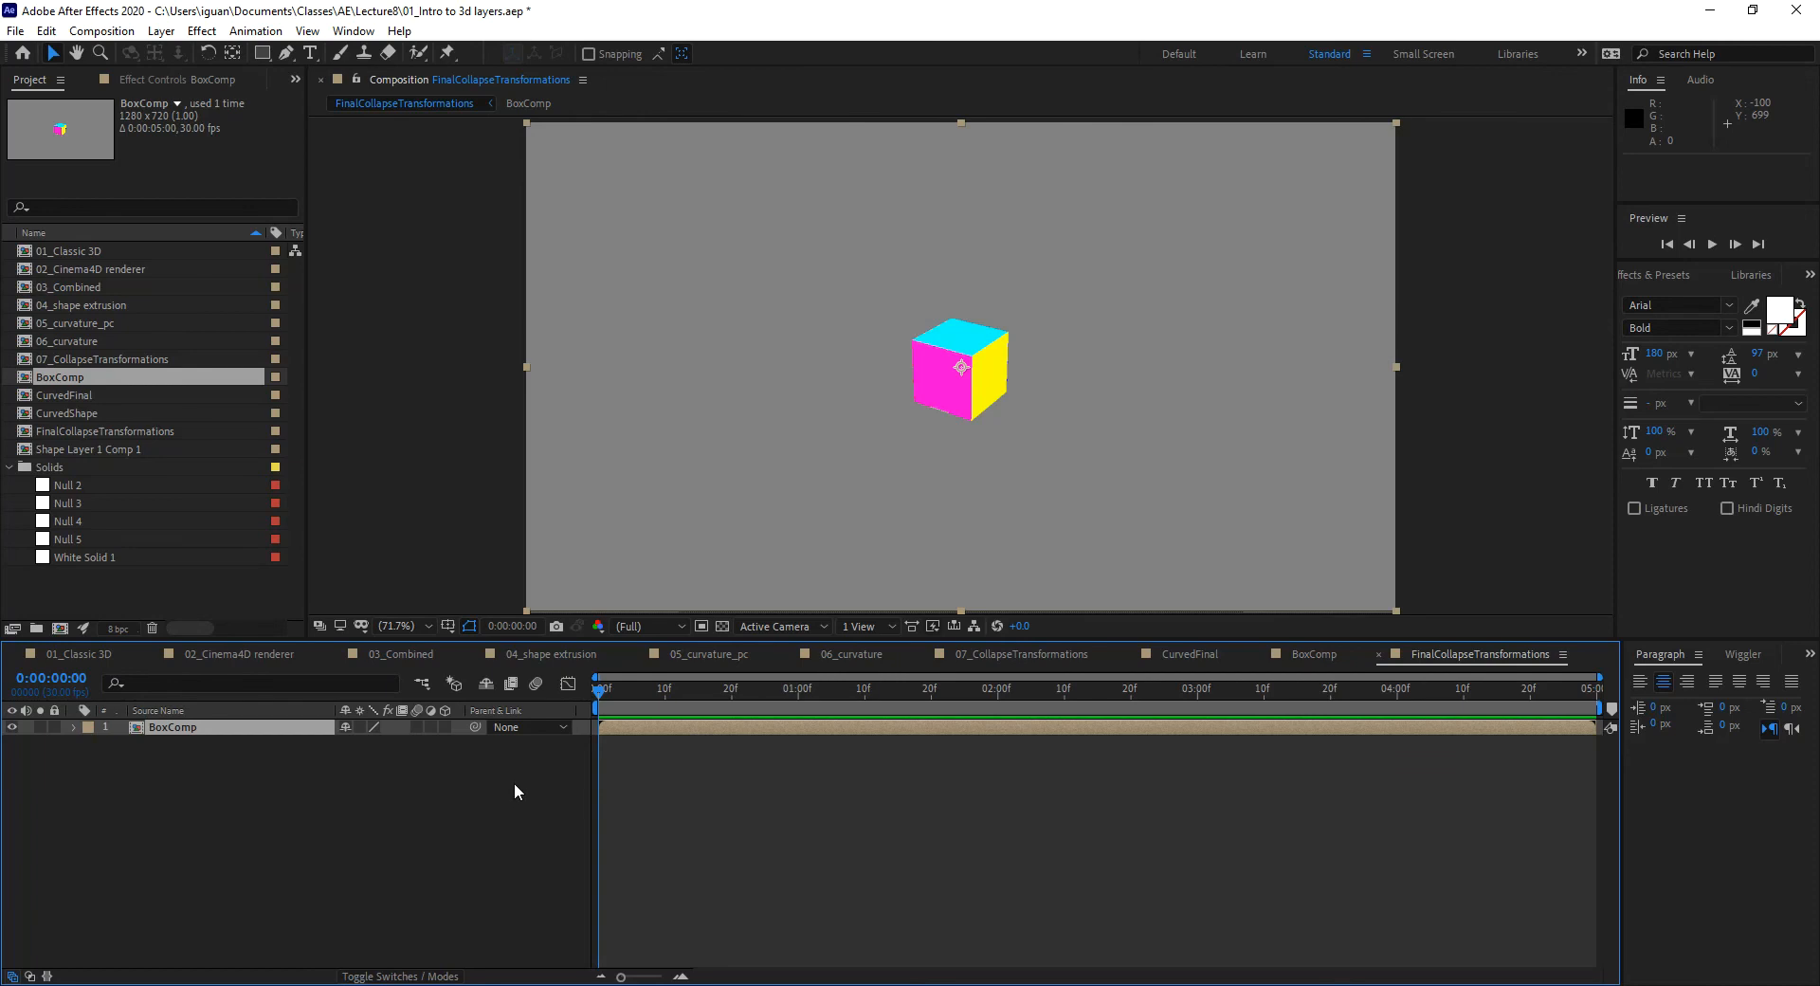
{"action": "key", "text": "ctrl+alt+shift+c"}
{"action": "left_click", "coordinate": [1080, 628]}
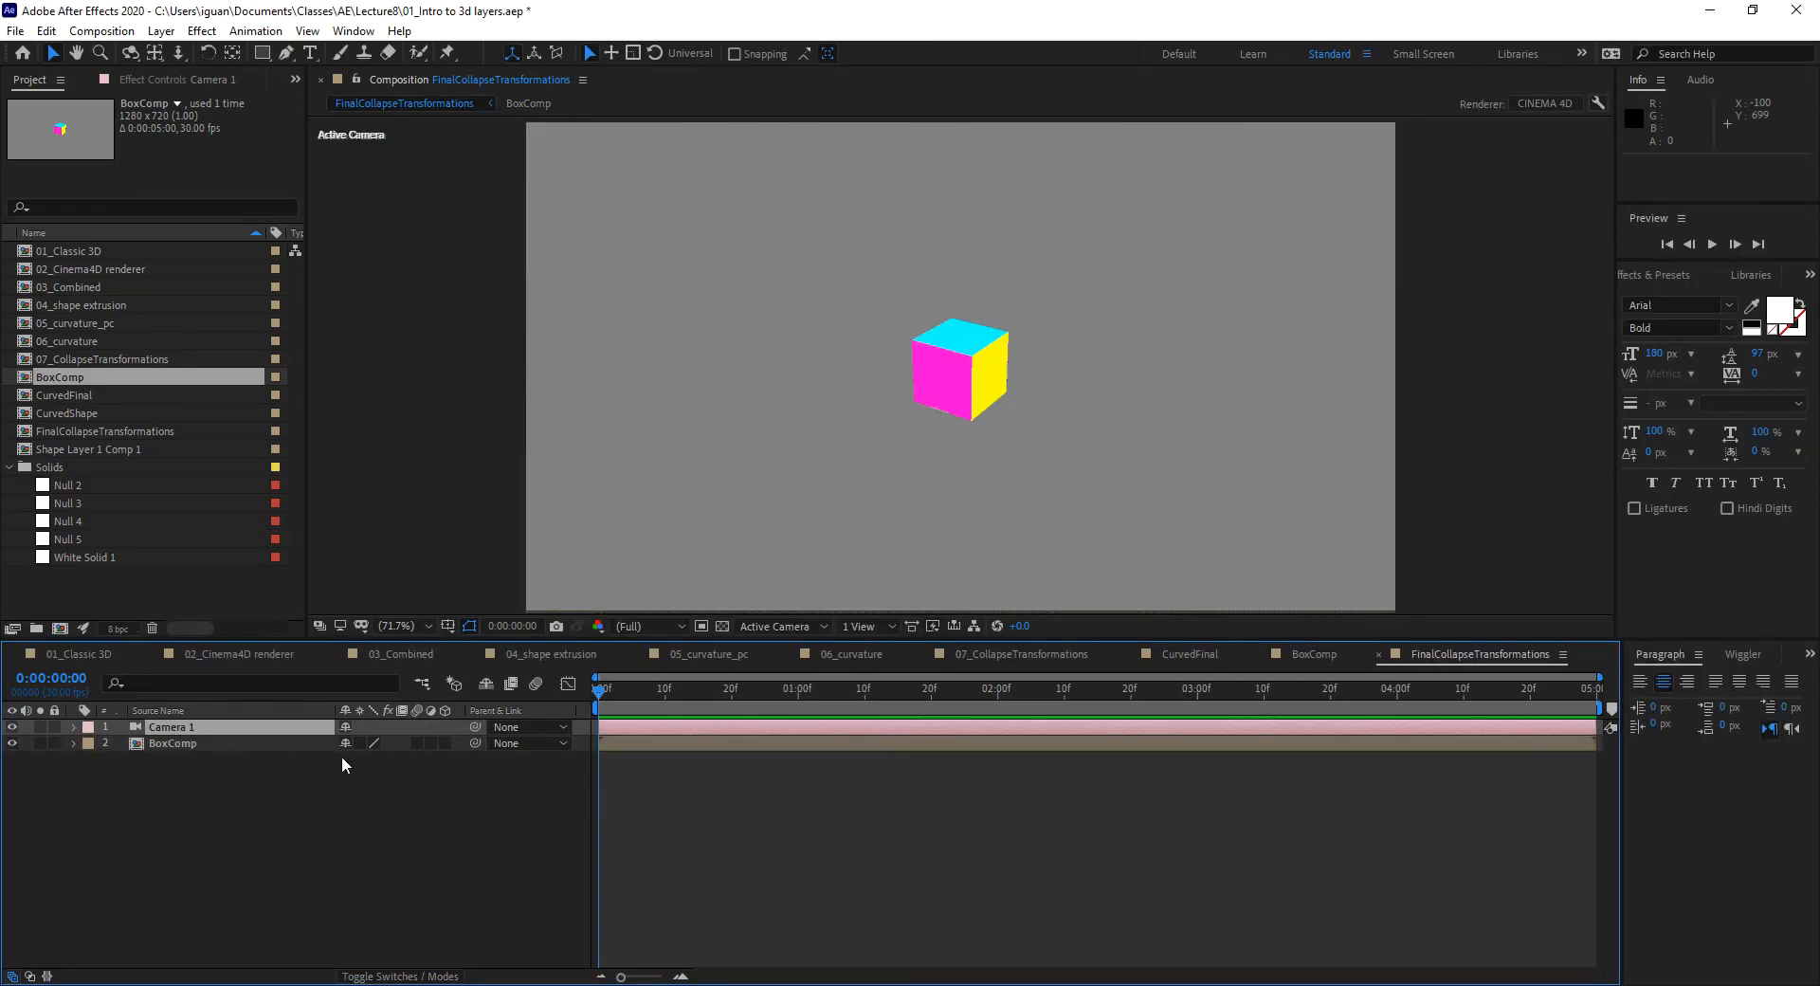
Step: Test-orbit Camera 1 around the nested box, undo the orbits, and enable Collapse Transformations on BoxComp
{"action": "key", "text": "c"}
{"action": "left_click_drag", "start_coordinate": [844, 467], "coordinate": [881, 522]}
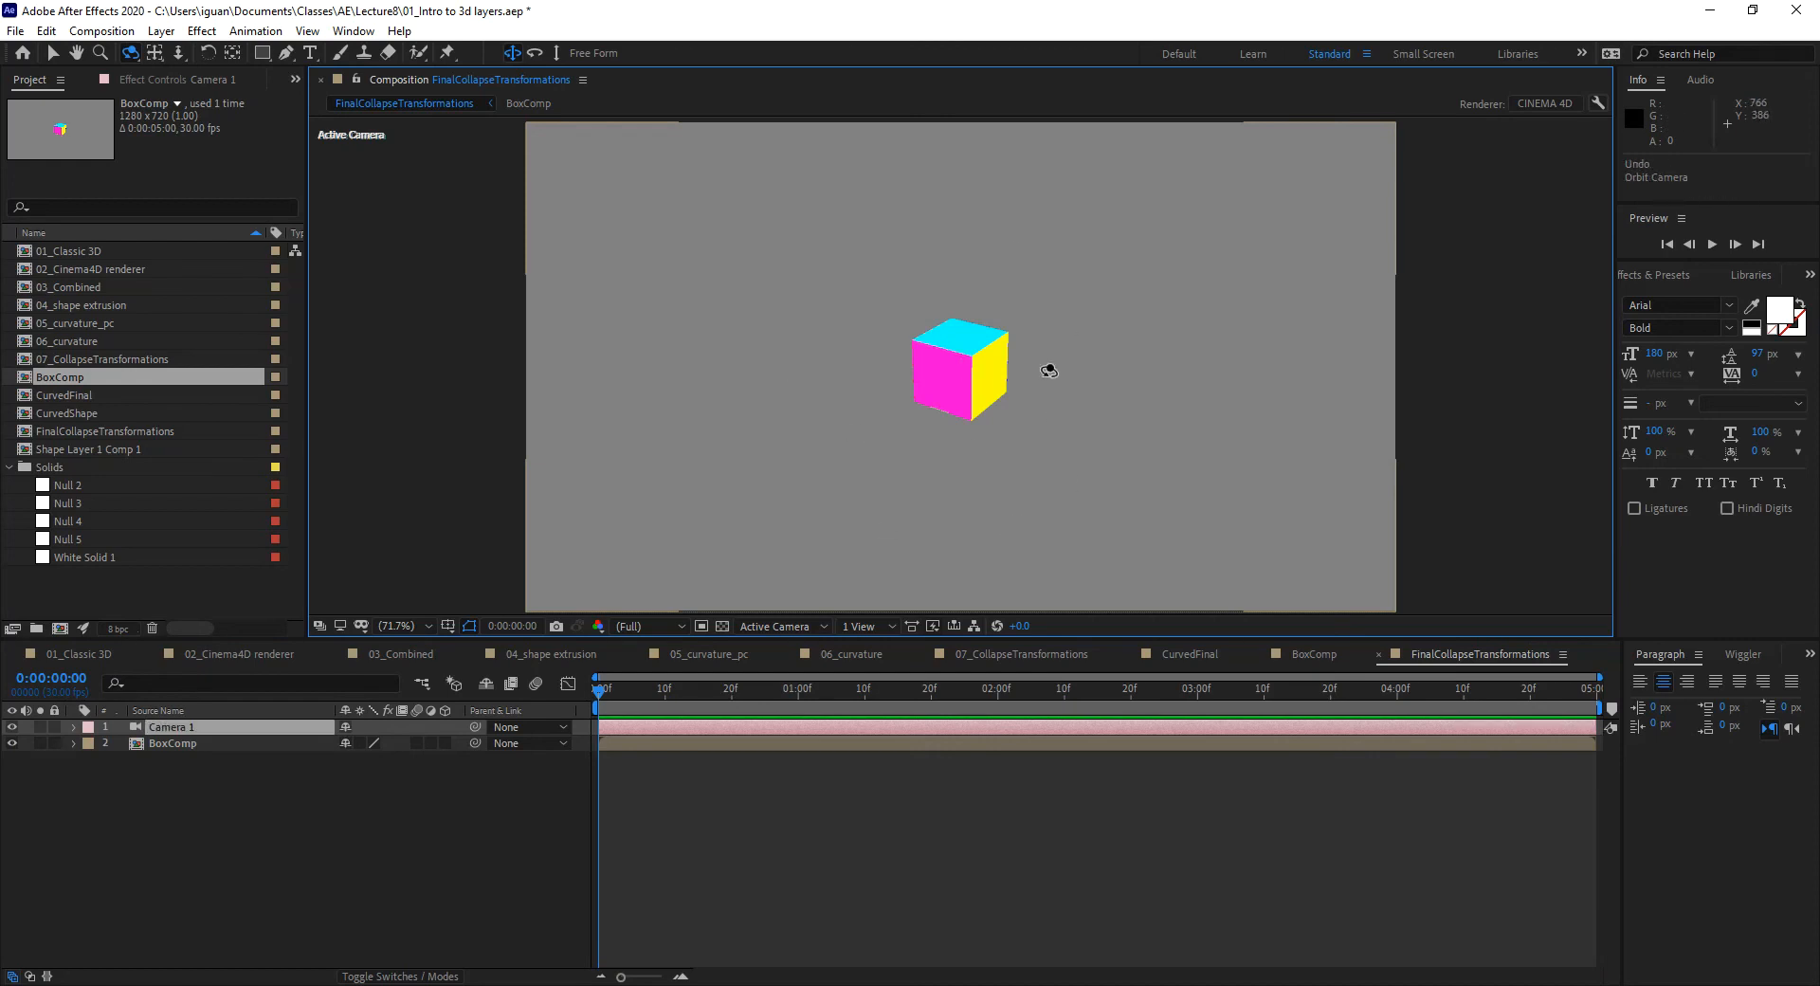
{"action": "left_click", "coordinate": [1310, 652]}
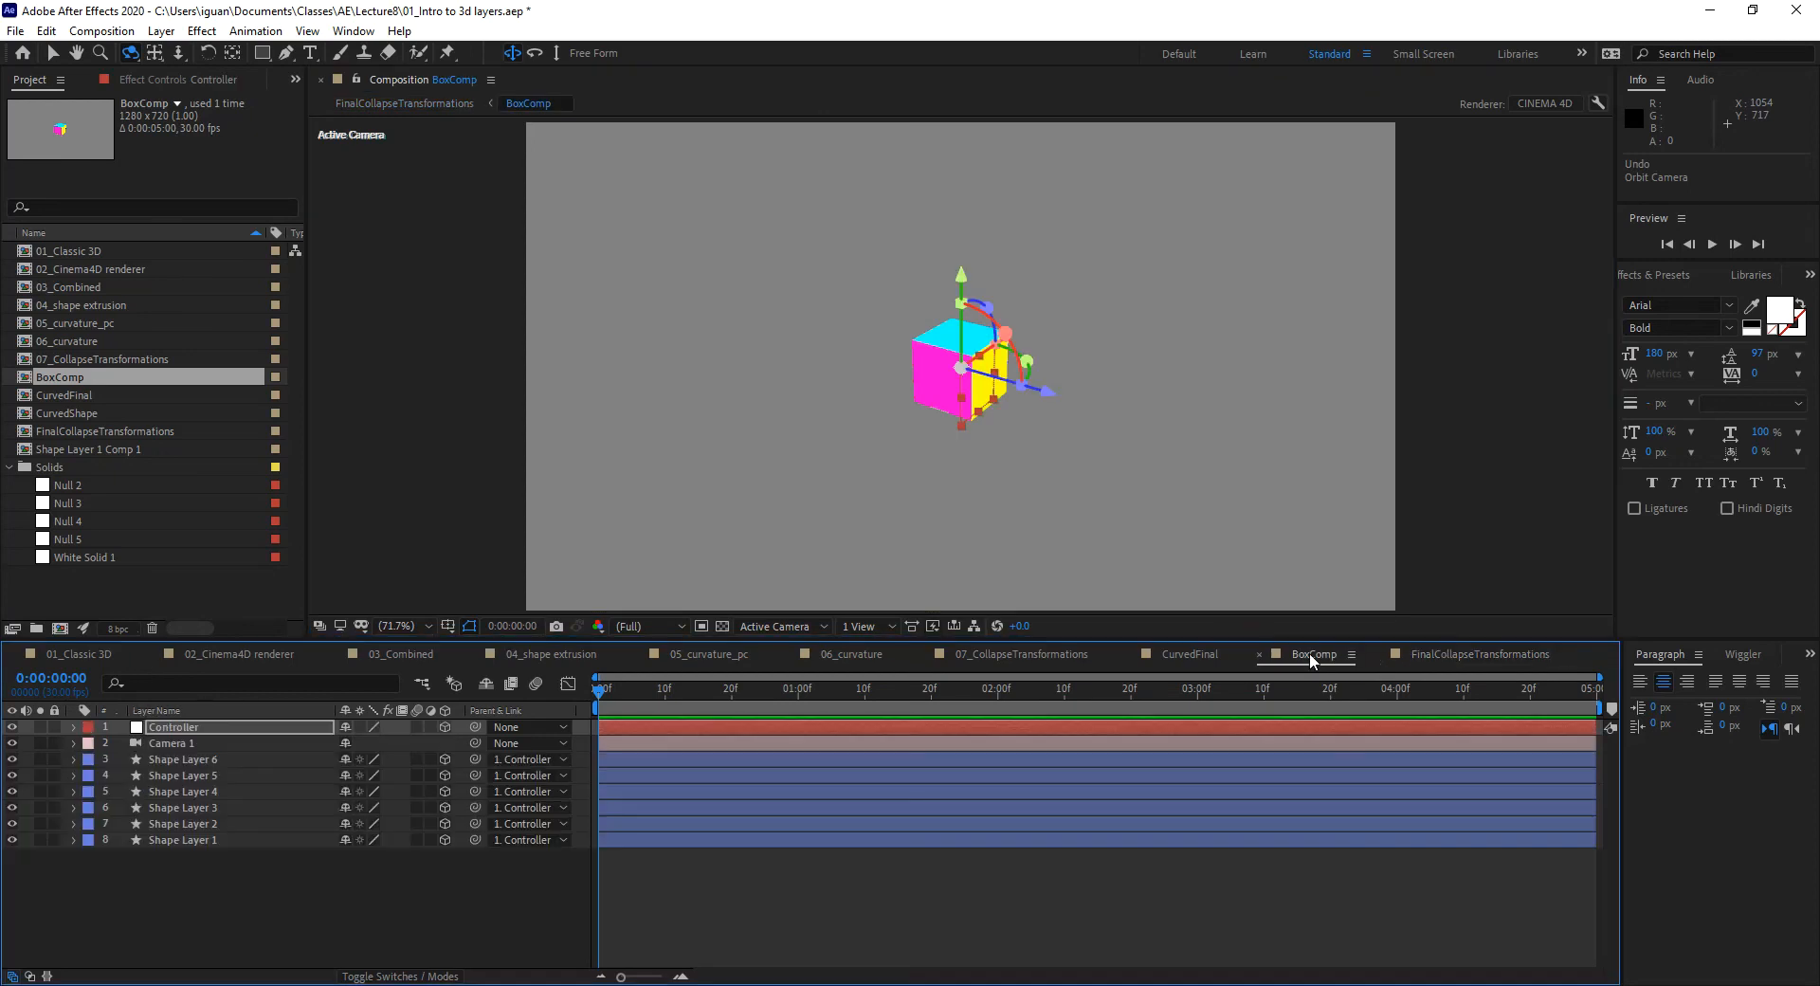
{"action": "left_click_drag", "start_coordinate": [1003, 429], "coordinate": [1052, 403]}
{"action": "left_click", "coordinate": [1435, 654]}
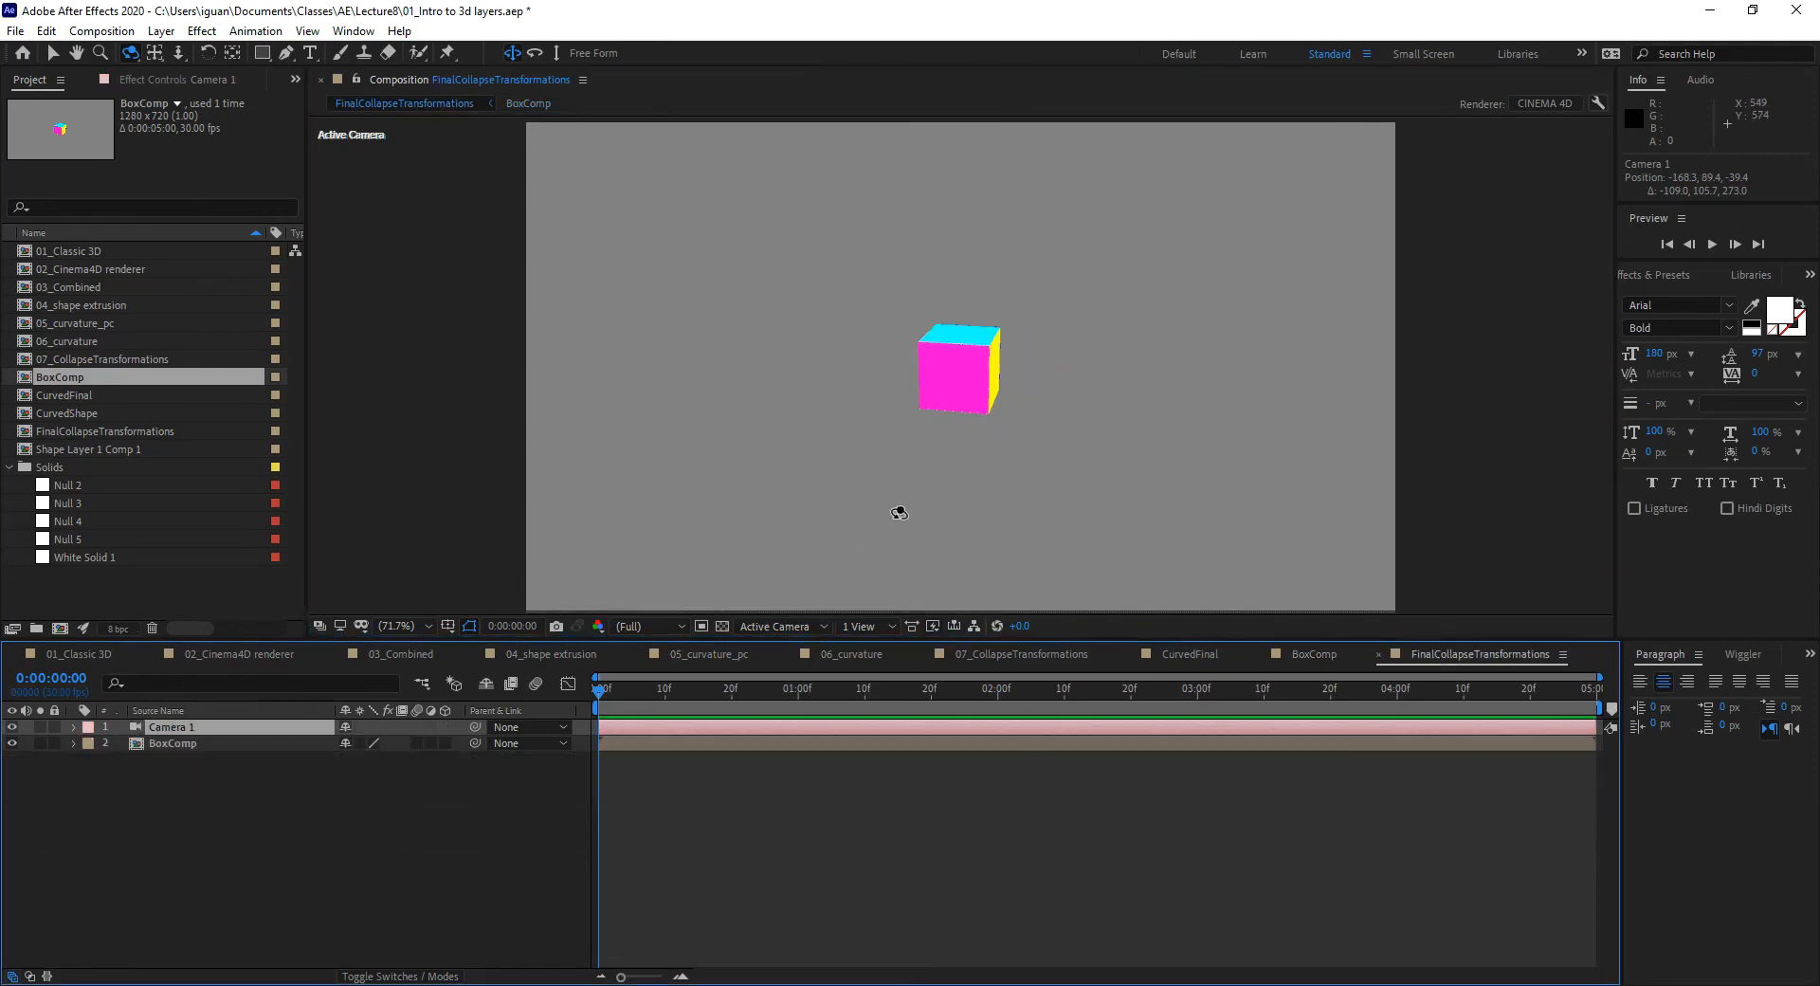
{"action": "left_click_drag", "start_coordinate": [894, 517], "coordinate": [852, 407]}
{"action": "key", "text": "ctrl+z"}
{"action": "left_click_drag", "start_coordinate": [1163, 353], "coordinate": [785, 533]}
{"action": "key", "text": "ctrl+z"}
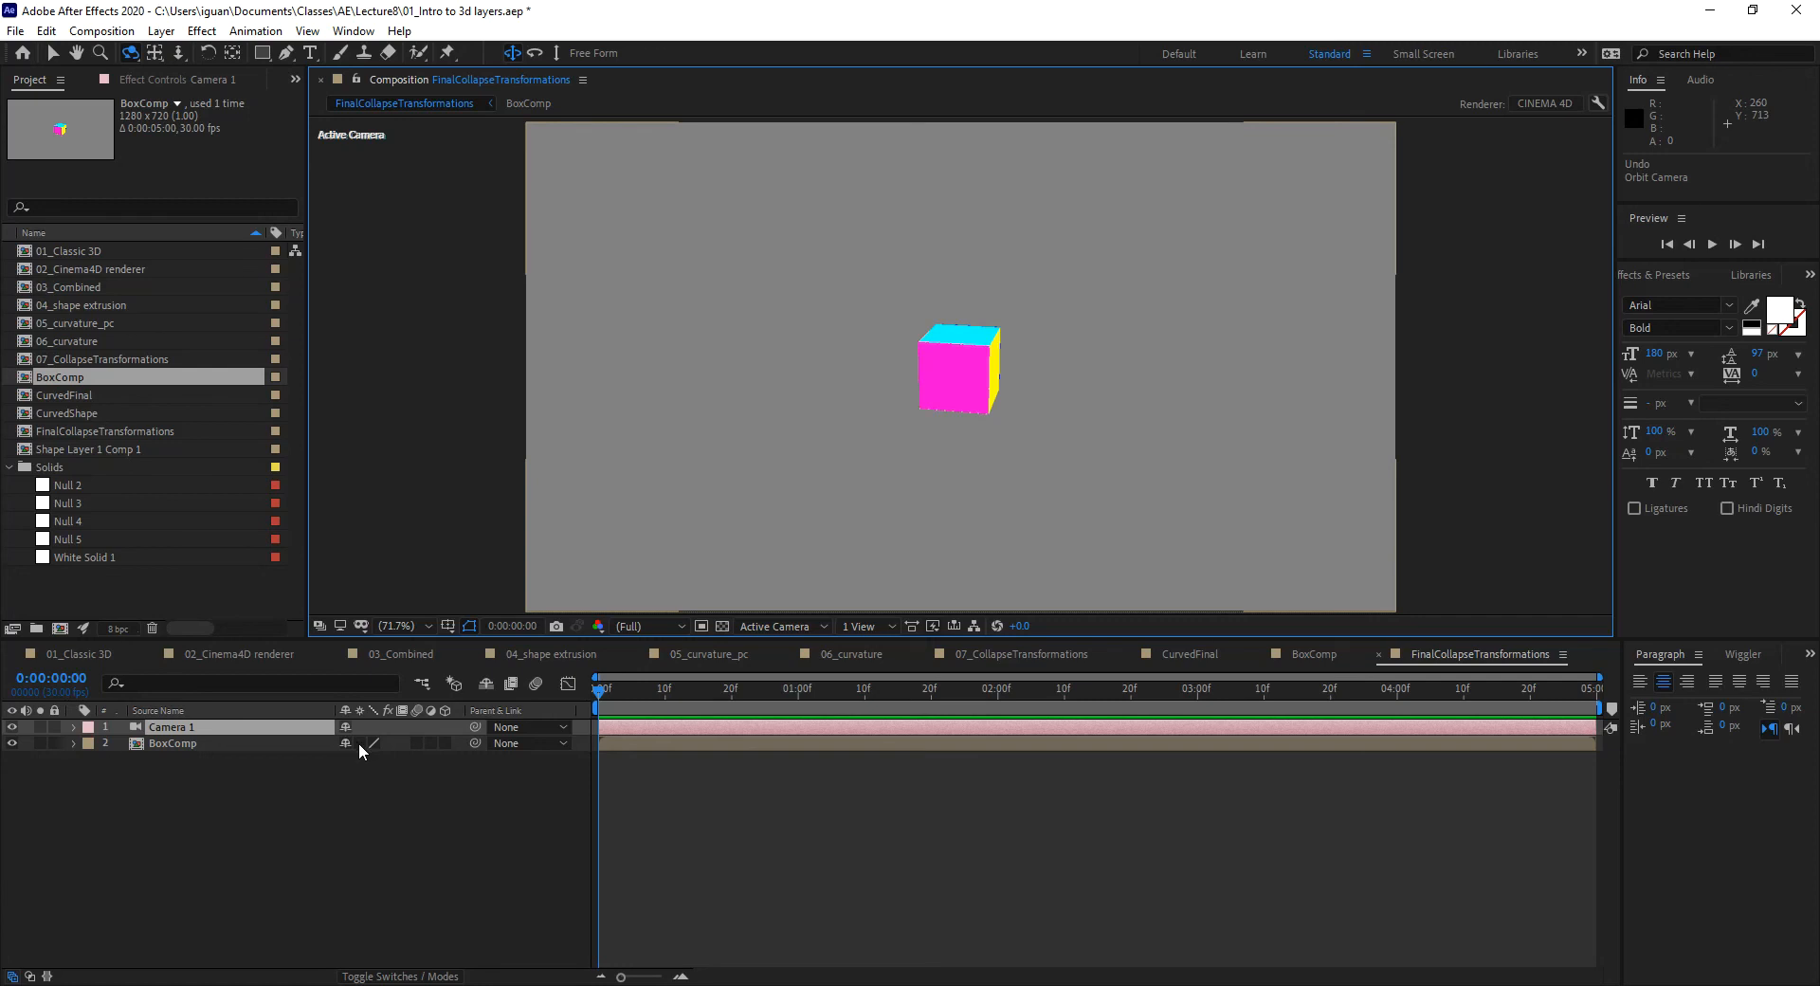
{"action": "left_click", "coordinate": [359, 743]}
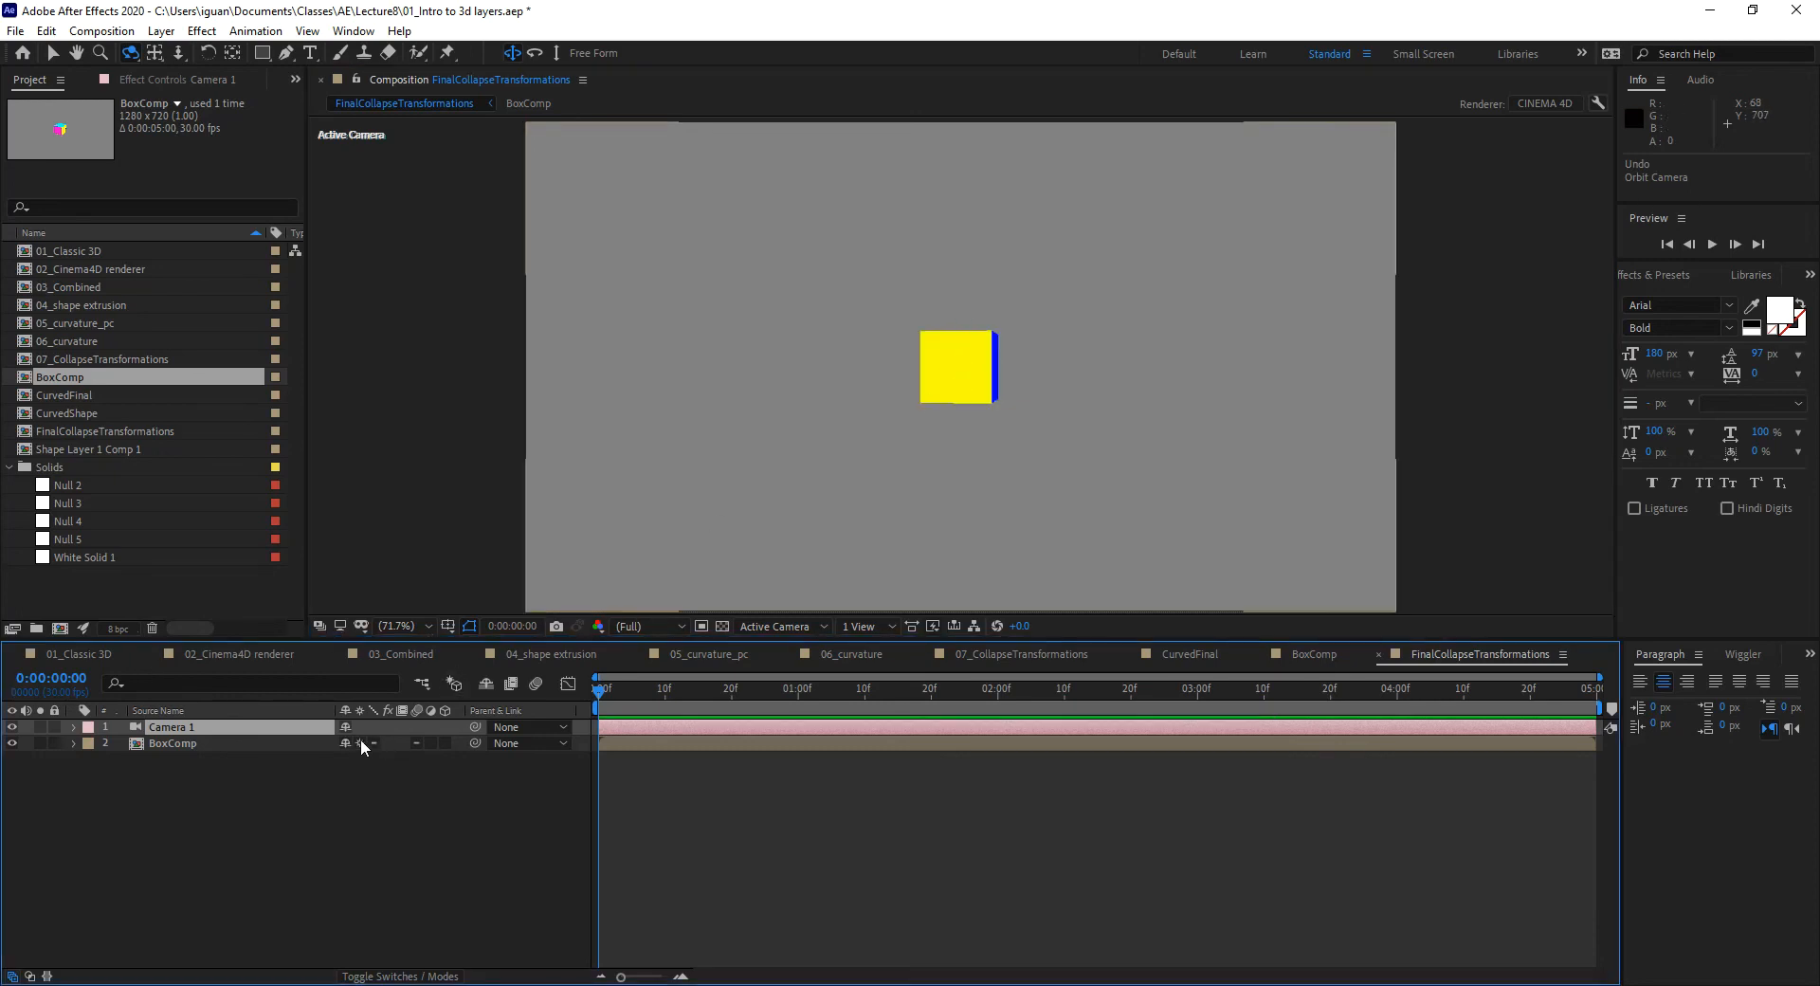
Step: Orbit Camera 1 around the collapsed box to bring its cyan top into view
{"action": "left_click_drag", "start_coordinate": [841, 394], "coordinate": [812, 507]}
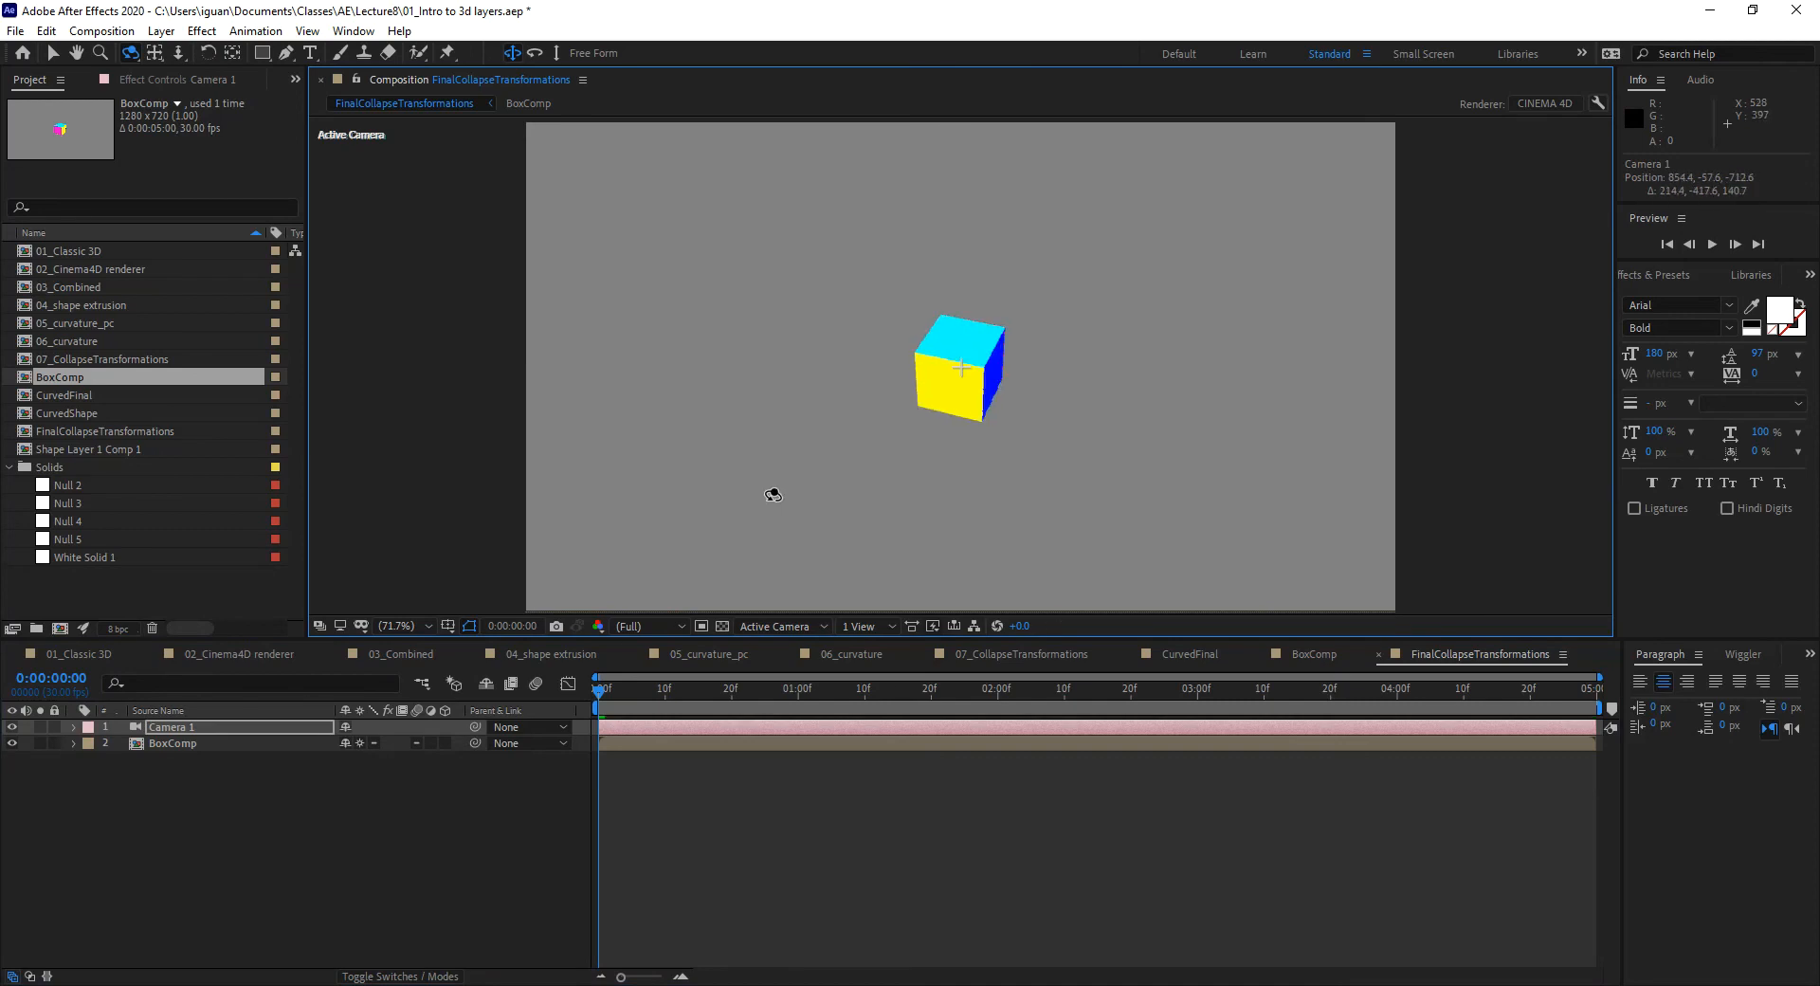
{"action": "left_click", "coordinate": [172, 731]}
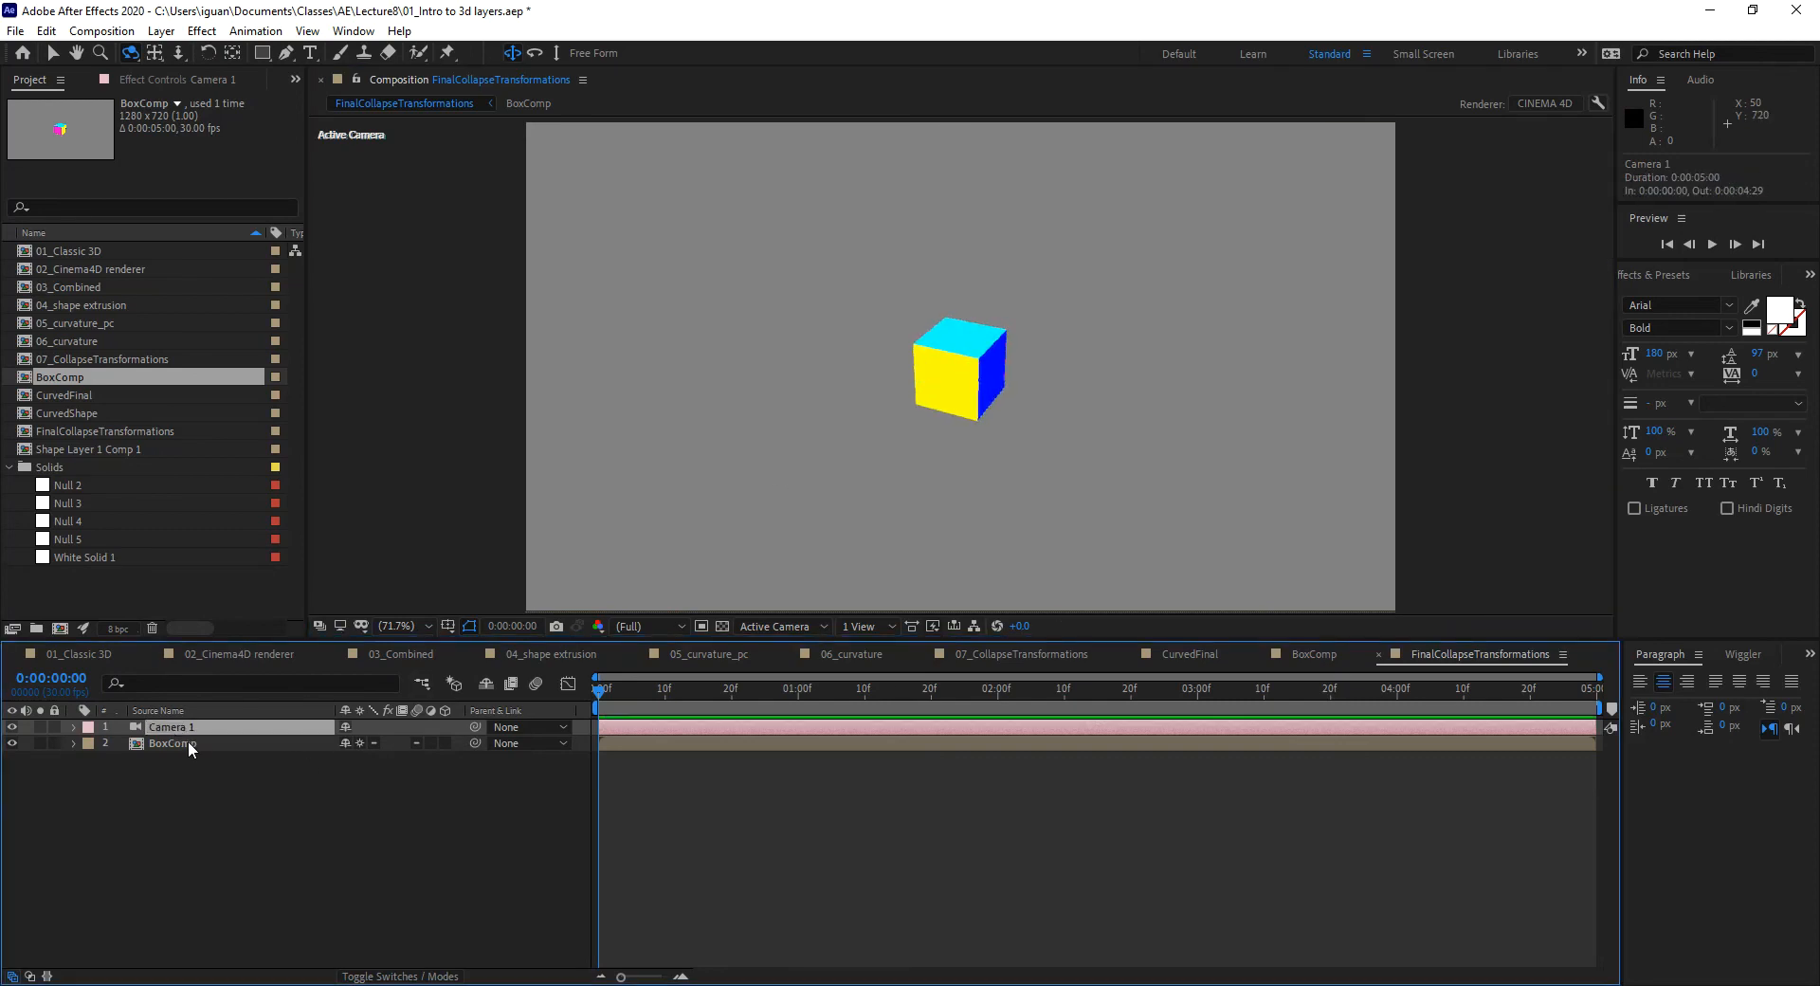
{"action": "left_click", "coordinate": [184, 743]}
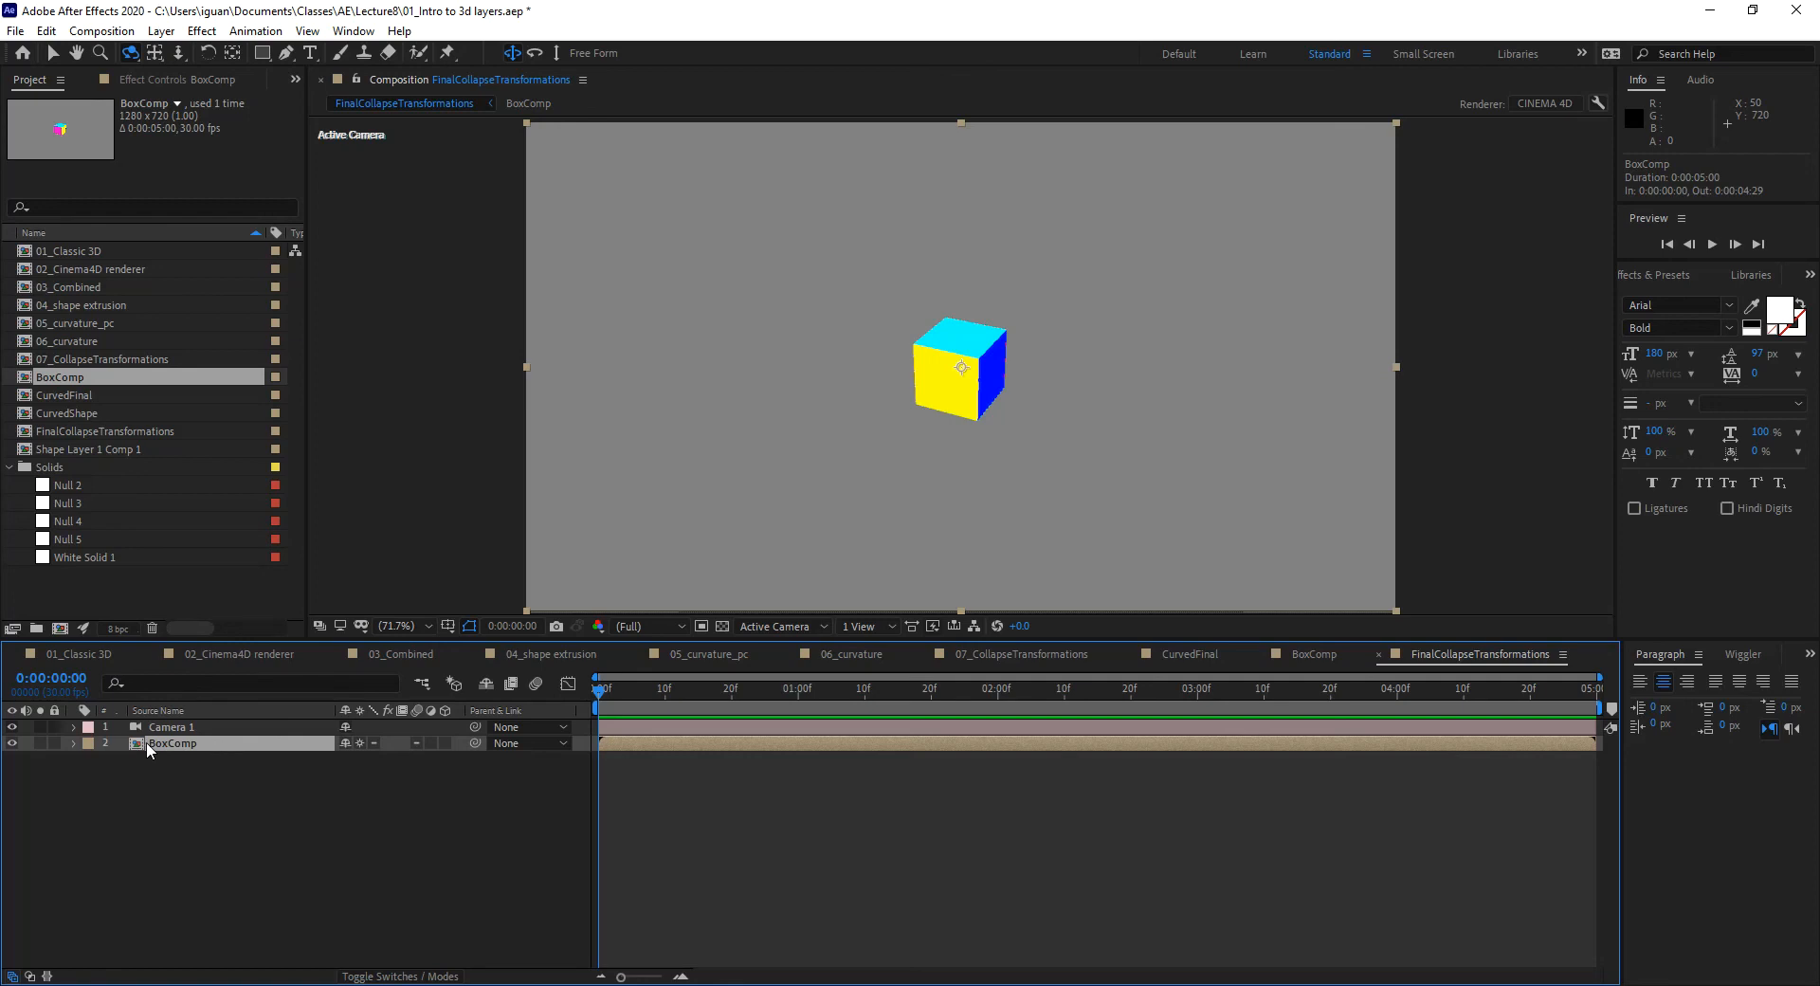
{"action": "left_click_drag", "start_coordinate": [944, 493], "coordinate": [887, 341]}
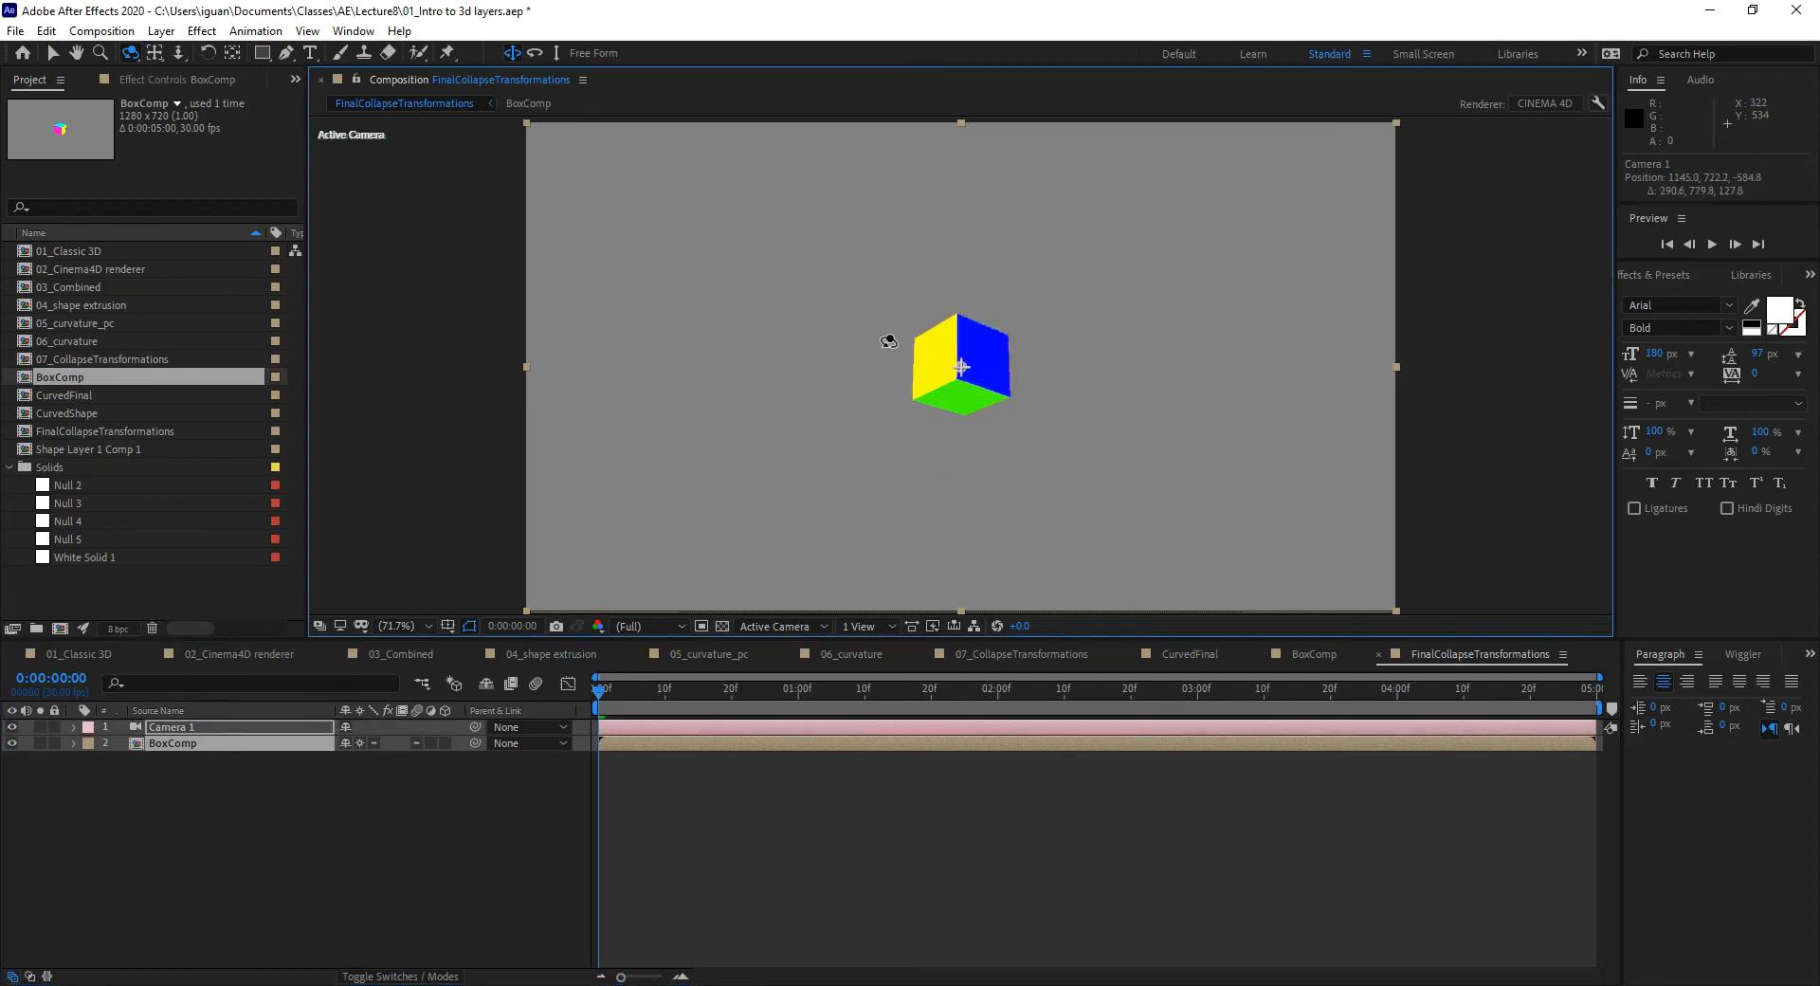
{"action": "mouse_move", "coordinate": [872, 401]}
{"action": "left_mouse_down"}
{"action": "mouse_move", "coordinate": [873, 467]}
{"action": "mouse_move", "coordinate": [906, 495]}
{"action": "mouse_move", "coordinate": [857, 459]}
{"action": "mouse_move", "coordinate": [939, 420]}
{"action": "mouse_move", "coordinate": [935, 373]}
{"action": "mouse_move", "coordinate": [833, 378]}
{"action": "mouse_move", "coordinate": [873, 455]}
{"action": "mouse_move", "coordinate": [895, 437]}
{"action": "mouse_move", "coordinate": [849, 369]}
{"action": "mouse_move", "coordinate": [861, 397]}
{"action": "left_mouse_up"}
Step: Pan Camera 1 to 622.2, 374.6, -853.1, centring the cube in the frame
{"action": "left_click", "coordinate": [237, 731]}
{"action": "left_click", "coordinate": [192, 744]}
{"action": "left_click", "coordinate": [230, 744]}
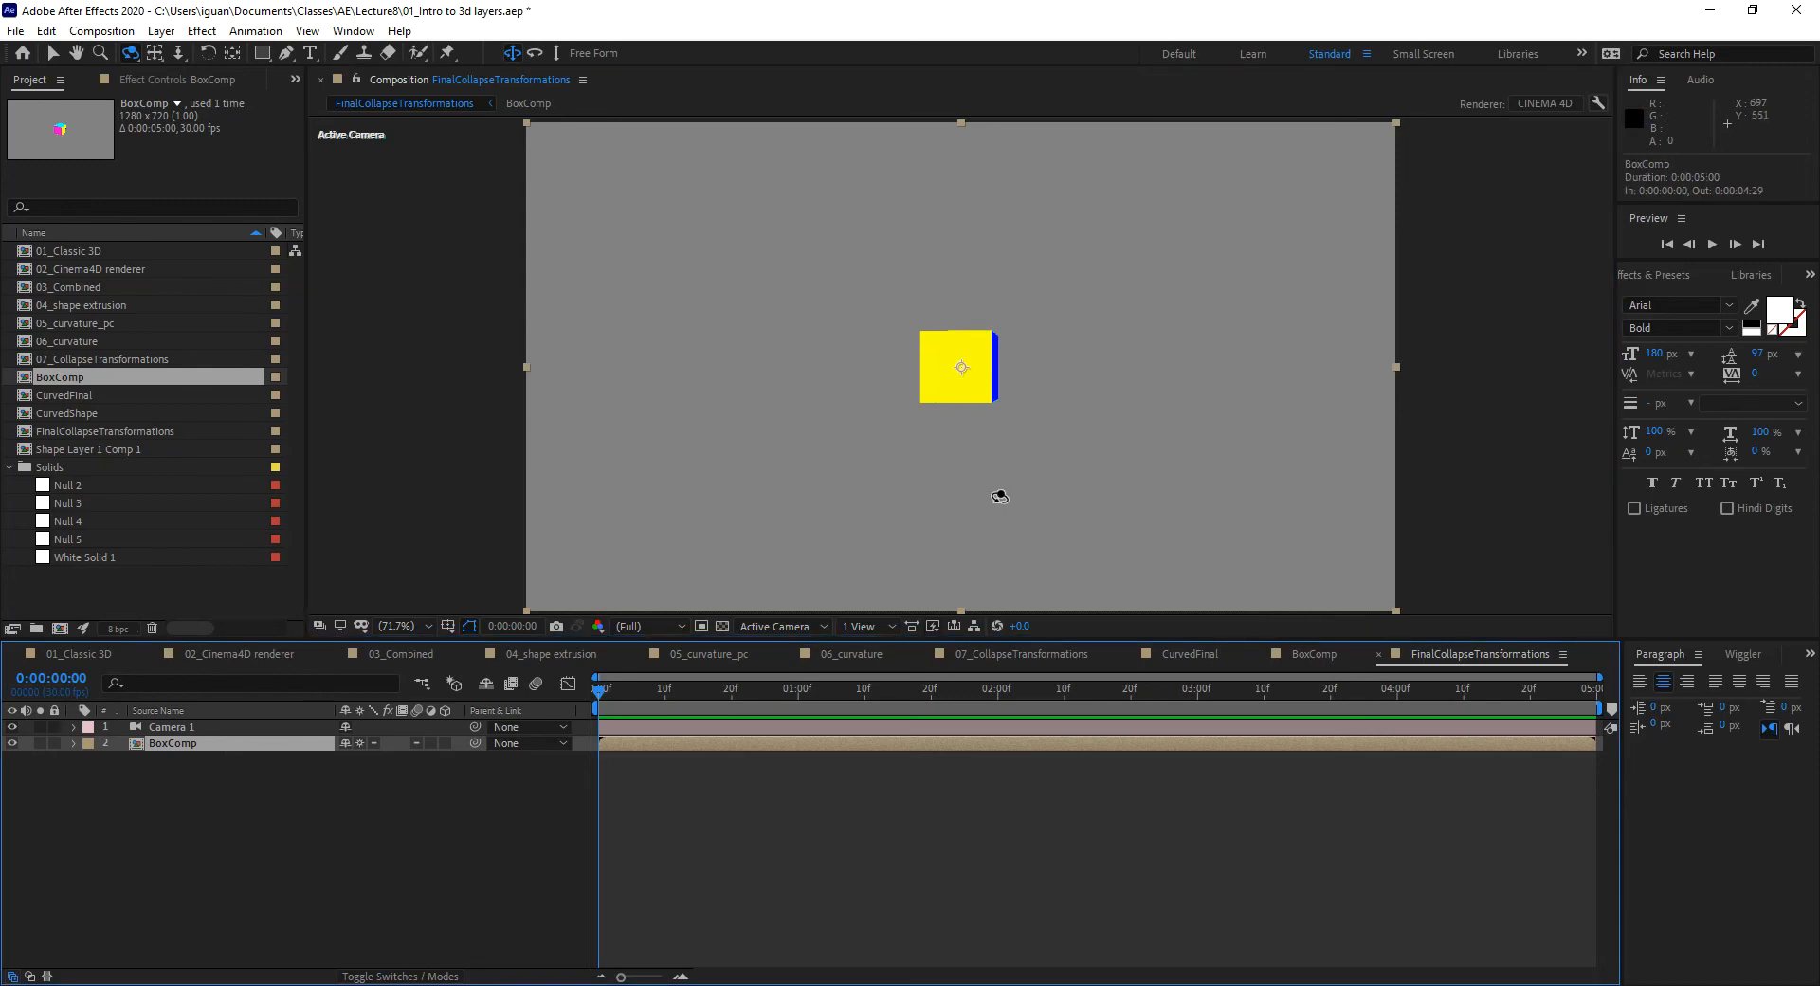
{"action": "key", "text": "c"}
{"action": "mouse_move", "coordinate": [974, 332]}
{"action": "left_mouse_down"}
{"action": "mouse_move", "coordinate": [972, 483]}
{"action": "mouse_move", "coordinate": [995, 180]}
{"action": "mouse_move", "coordinate": [962, 361]}
{"action": "mouse_move", "coordinate": [1048, 410]}
{"action": "mouse_move", "coordinate": [1190, 393]}
{"action": "mouse_move", "coordinate": [963, 406]}
{"action": "mouse_move", "coordinate": [890, 383]}
{"action": "mouse_move", "coordinate": [931, 324]}
{"action": "mouse_move", "coordinate": [967, 341]}
{"action": "mouse_move", "coordinate": [983, 305]}
{"action": "left_mouse_up"}
Step: Toggle BoxComp's Collapse Transformations off and back on to compare the result
{"action": "left_click", "coordinate": [336, 758]}
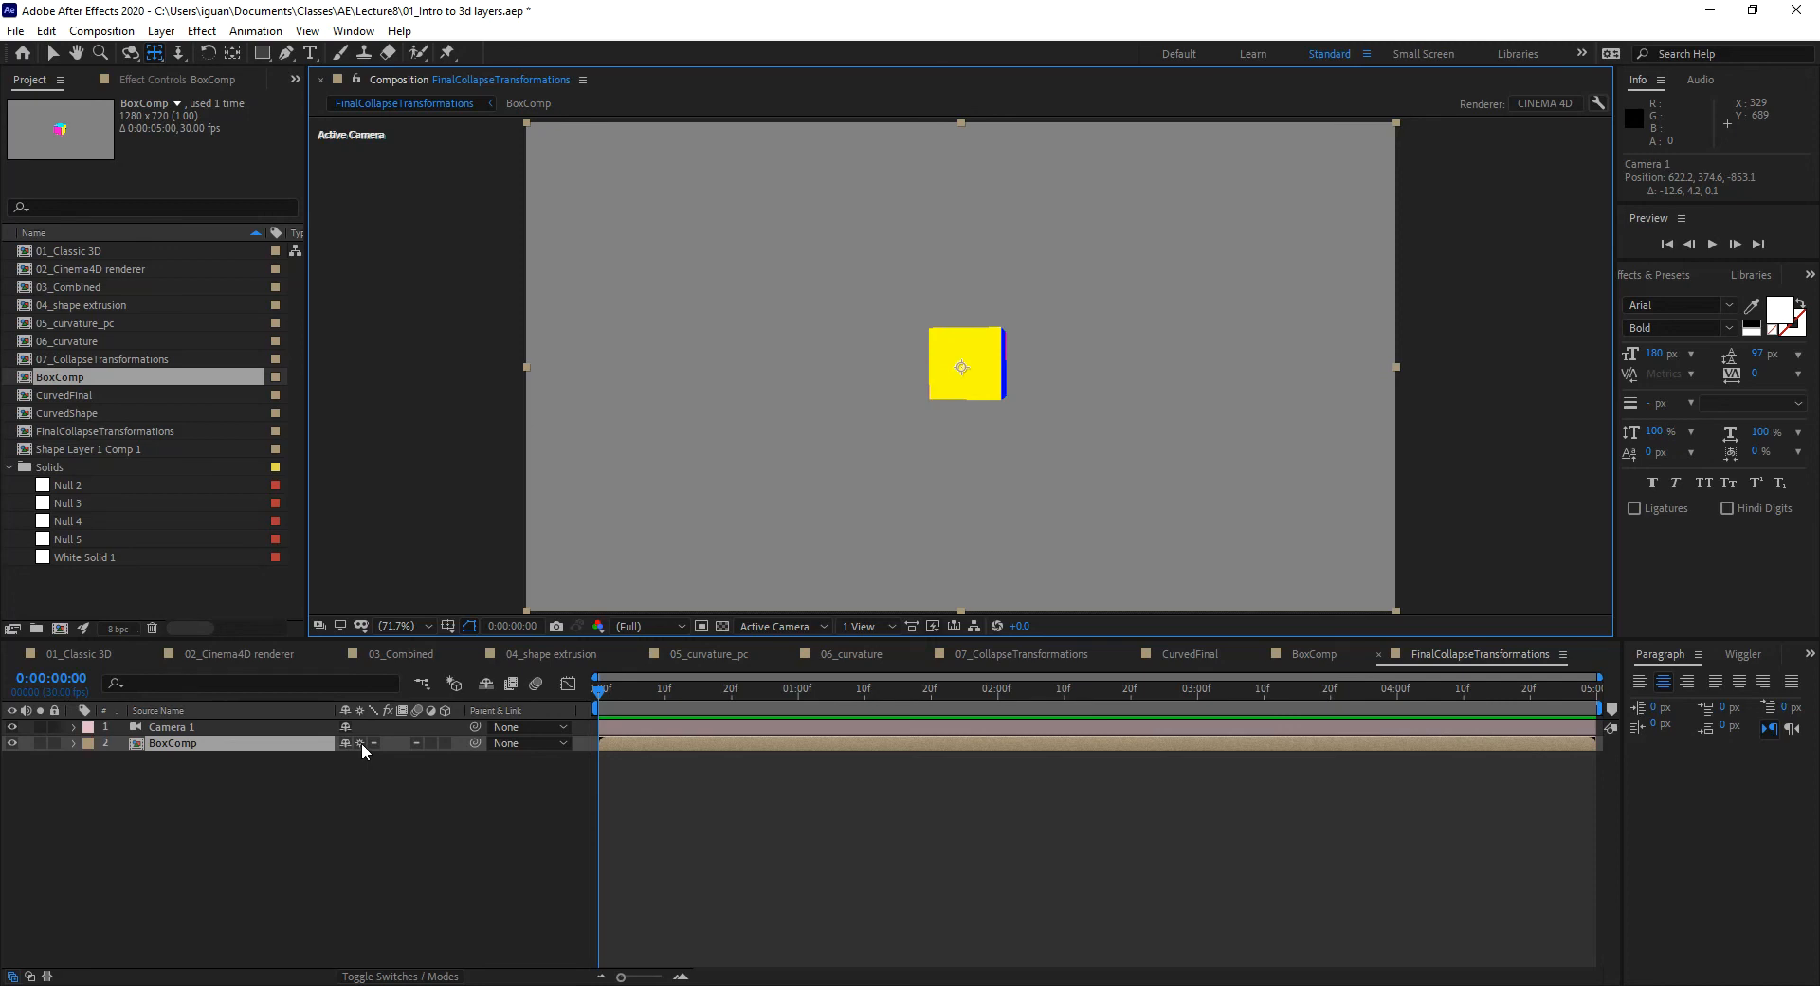
{"action": "left_click", "coordinate": [359, 743]}
{"action": "left_click", "coordinate": [359, 742]}
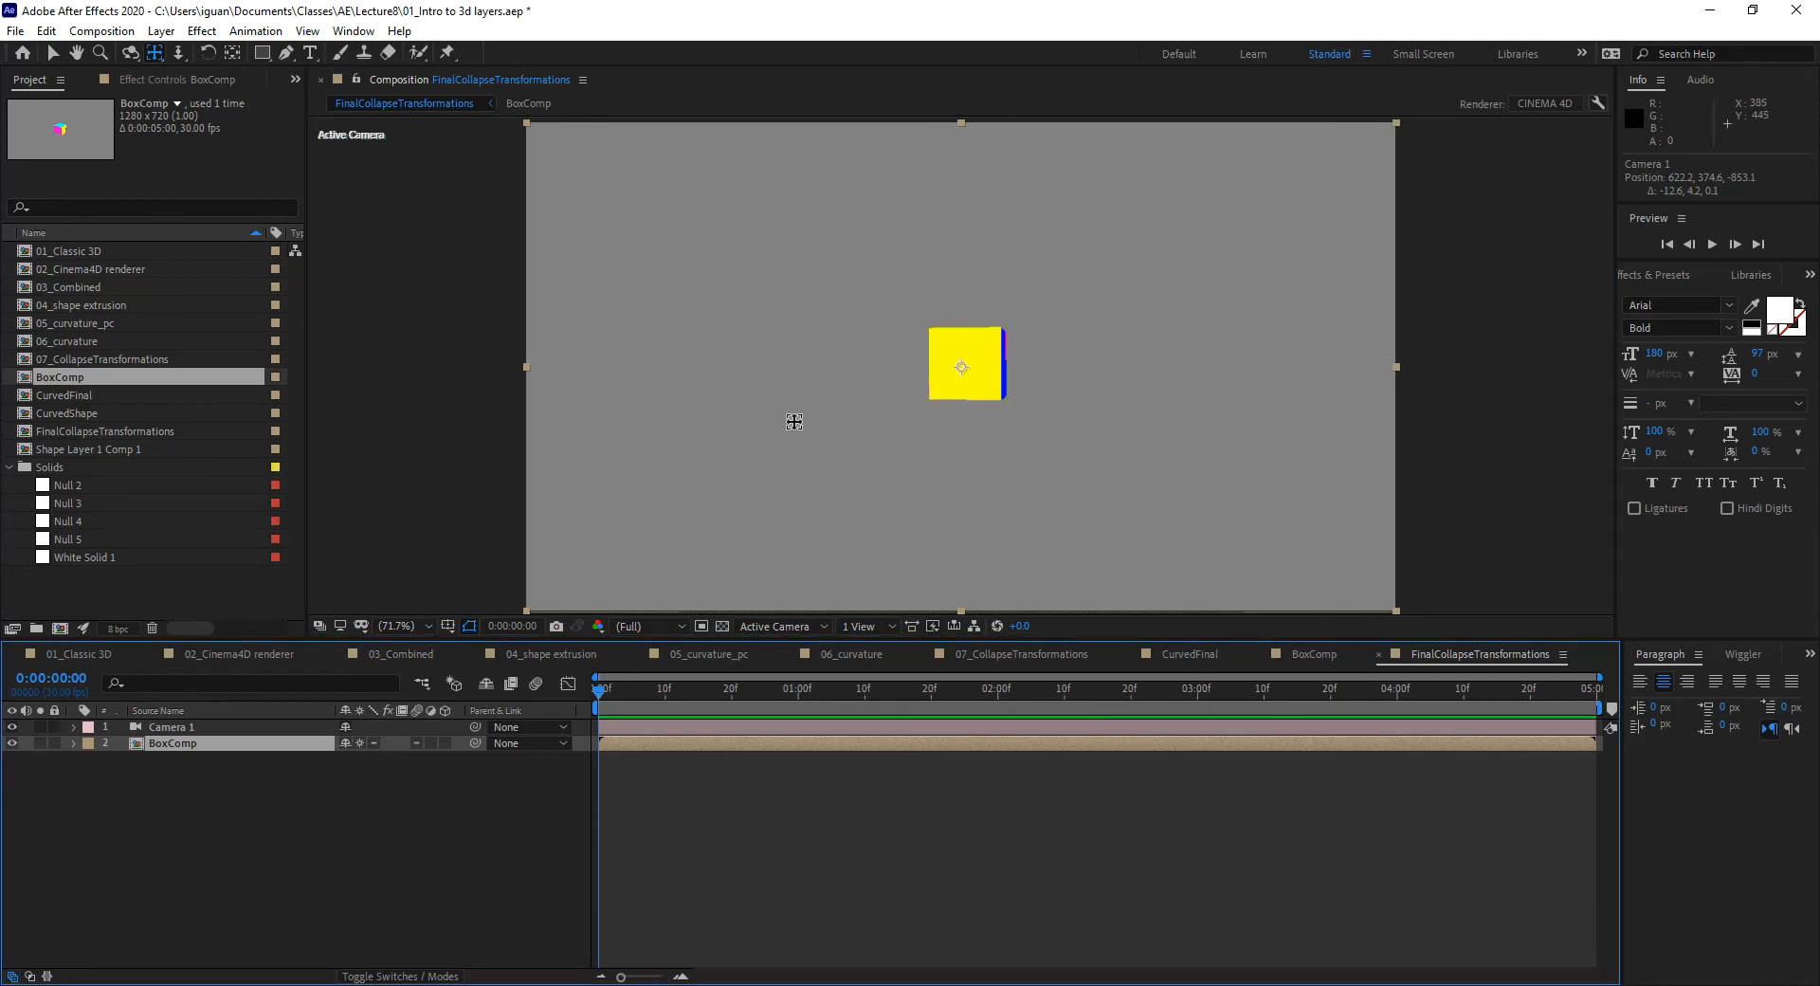
{"action": "left_click", "coordinate": [203, 728]}
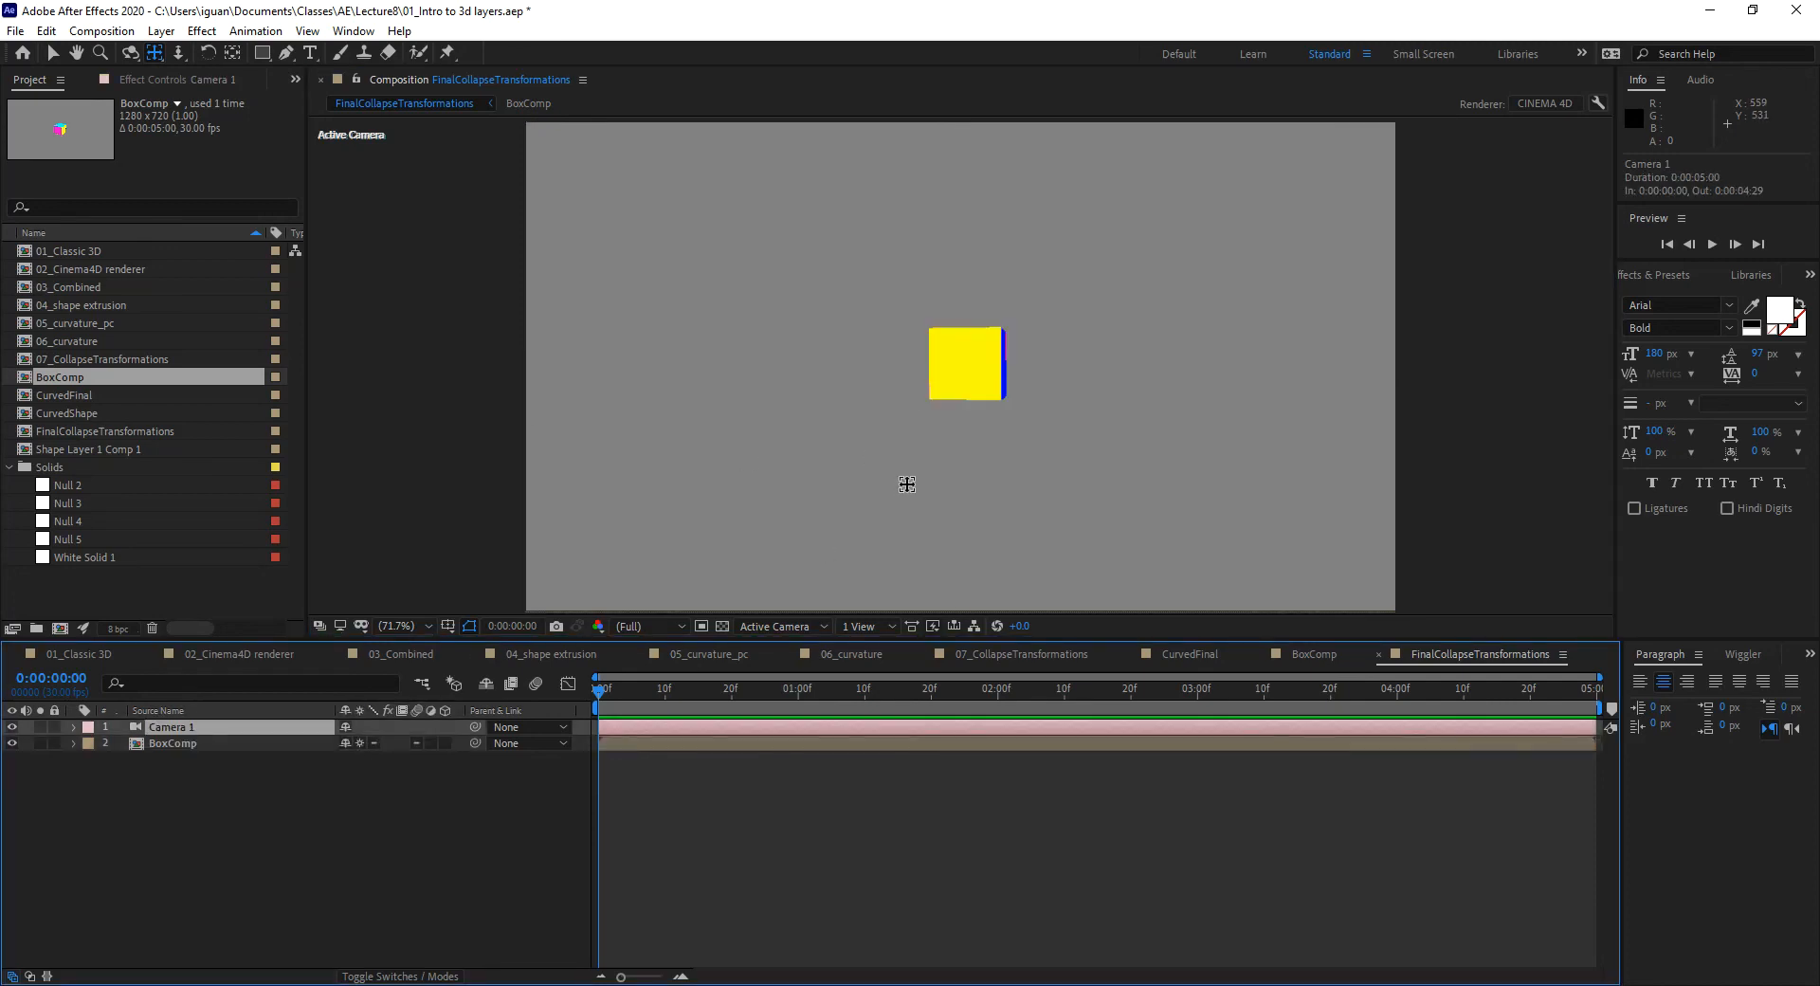
{"action": "left_click", "coordinate": [244, 749]}
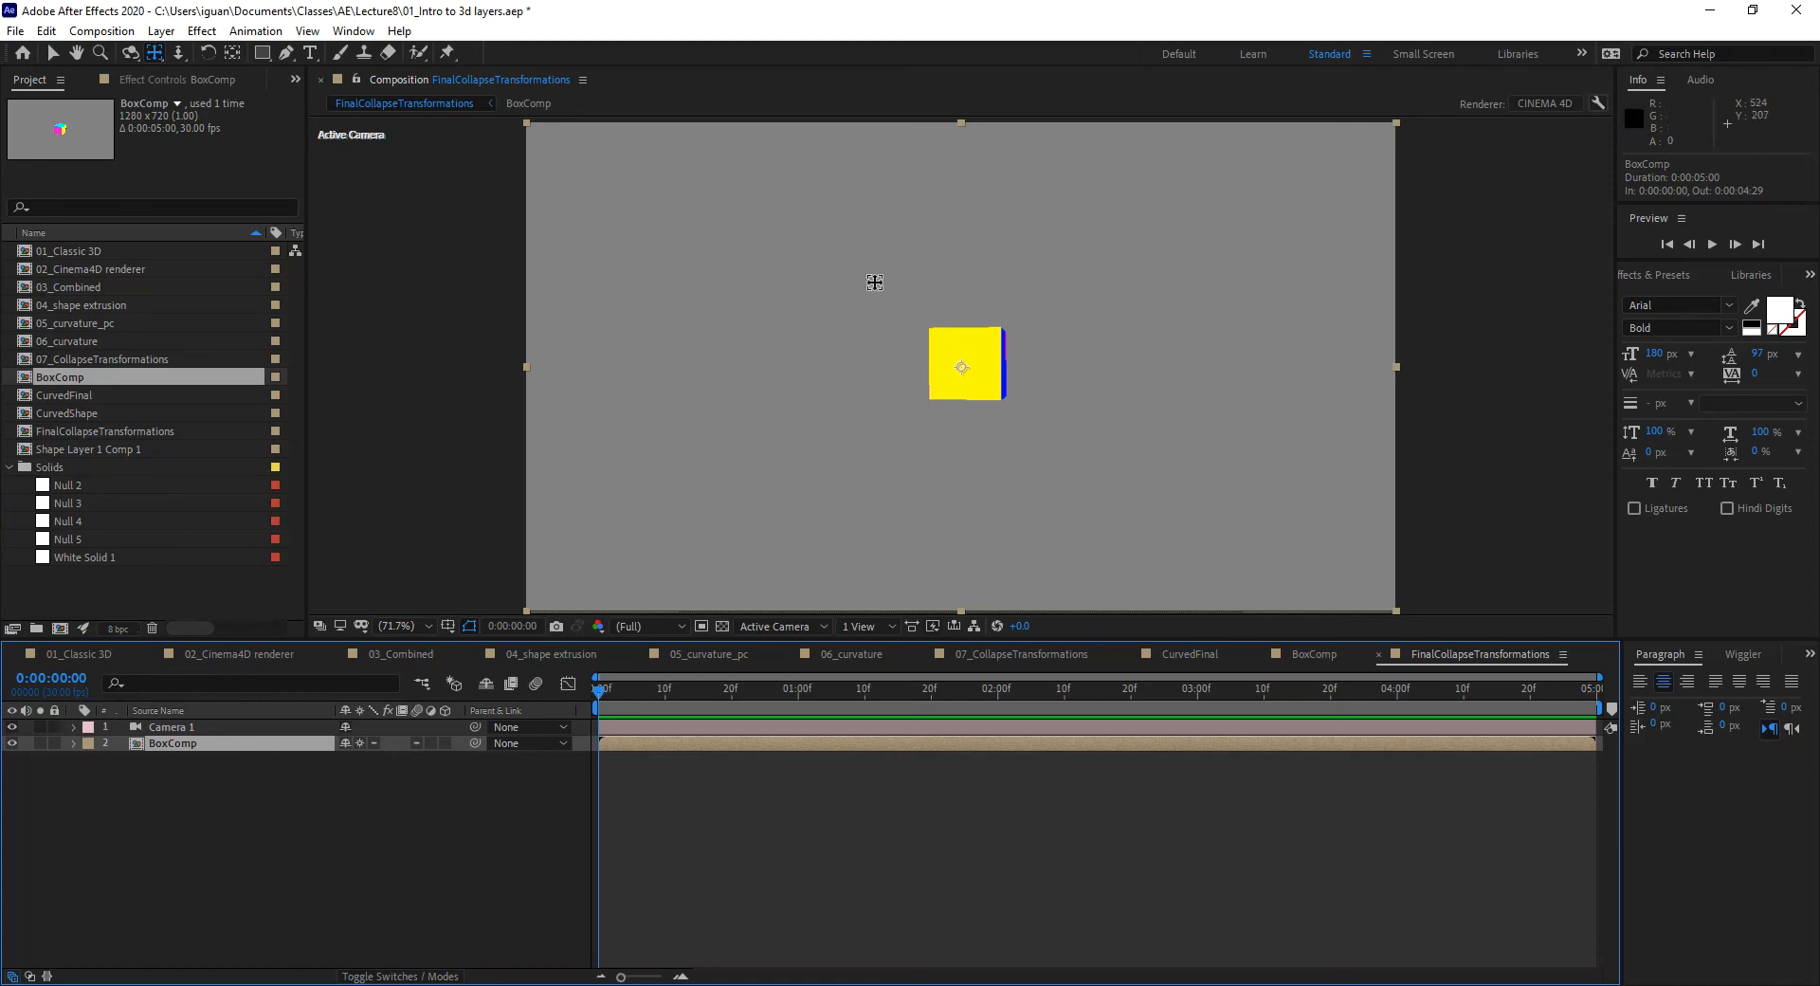
Step: Orbit and dolly Camera 1 in to 880.0, 212.1, -425.2, showing the yellow, blue and cyan faces
{"action": "key", "text": "c"}
{"action": "left_click_drag", "start_coordinate": [987, 479], "coordinate": [925, 527]}
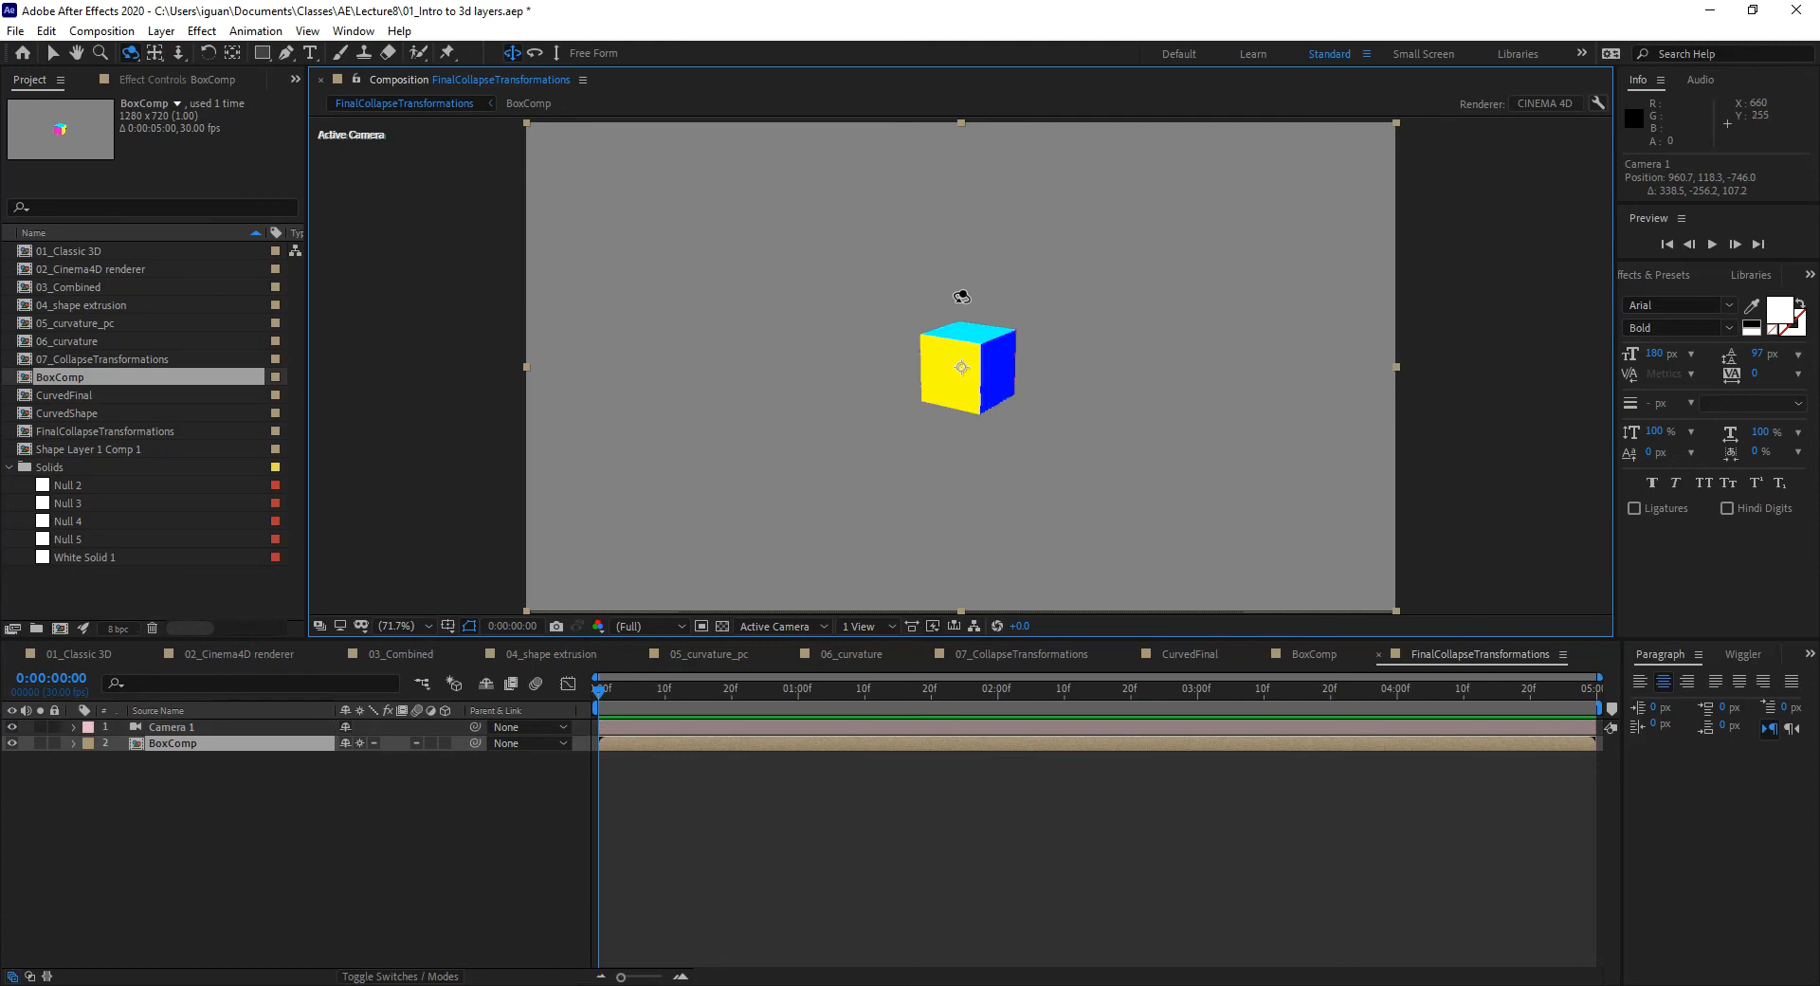
{"action": "key", "text": "c"}
{"action": "key", "text": "c"}
{"action": "left_click_drag", "start_coordinate": [987, 491], "coordinate": [1025, 405]}
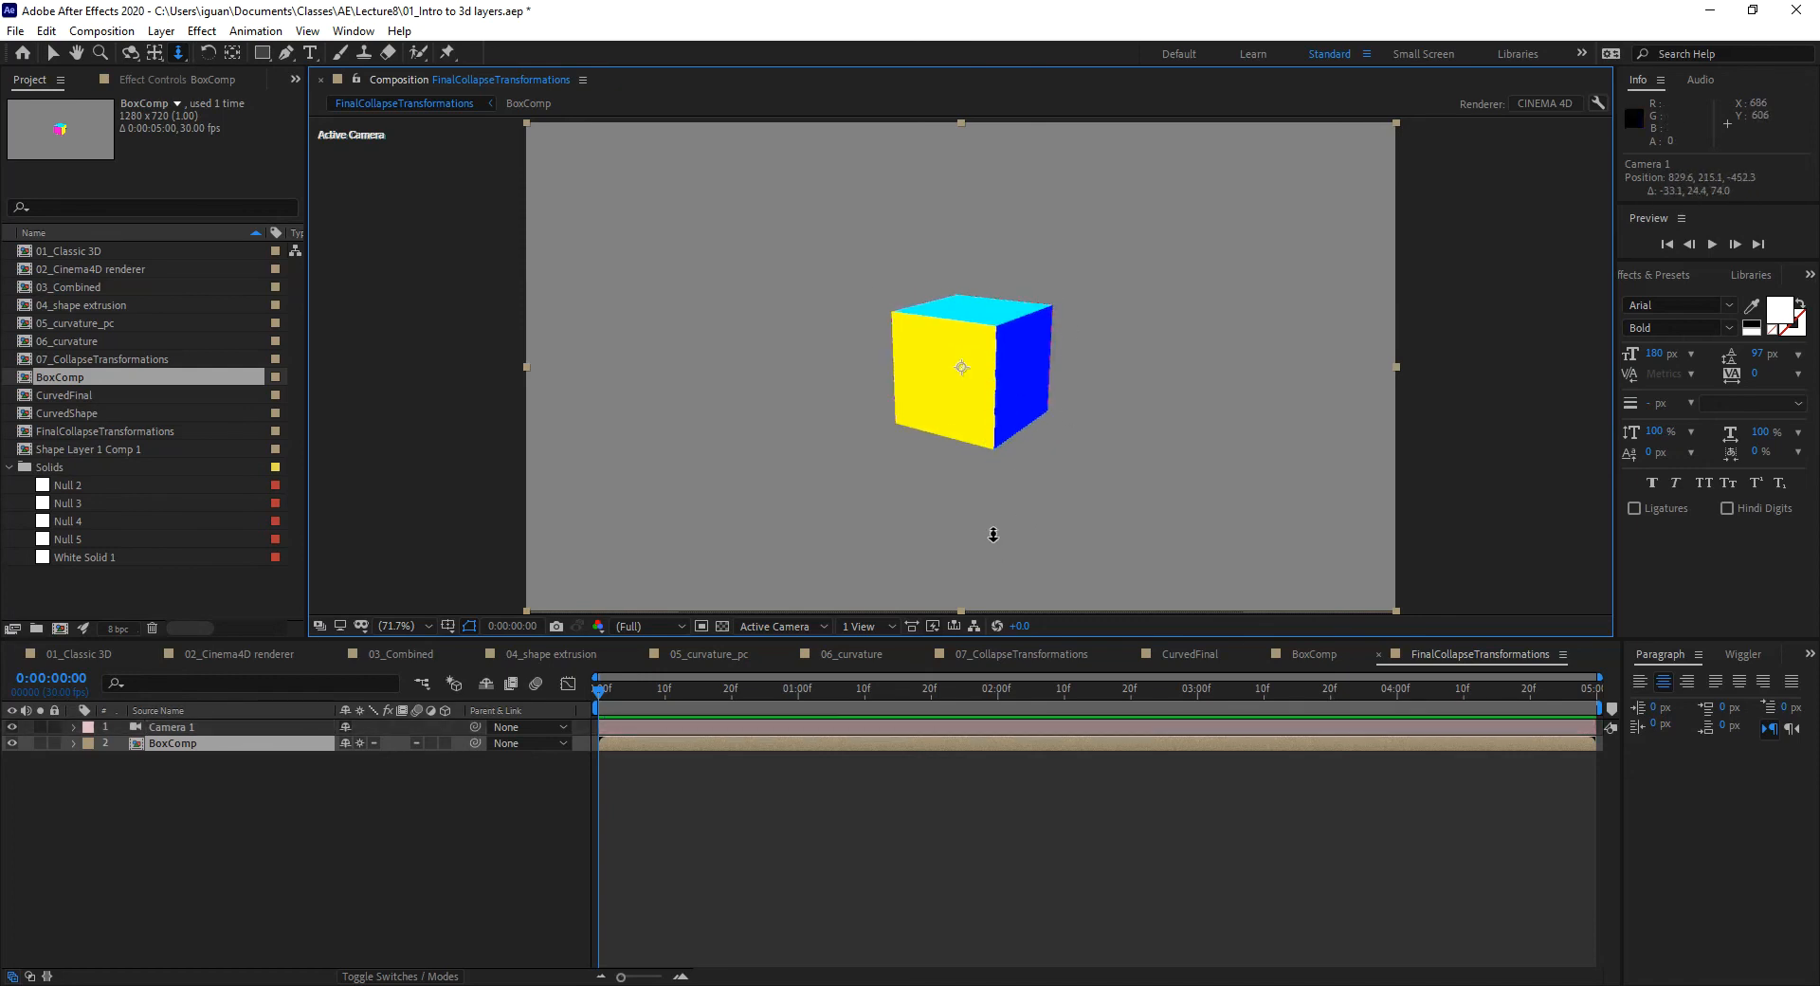
{"action": "key", "text": "c"}
{"action": "mouse_move", "coordinate": [968, 477]}
{"action": "left_mouse_down"}
{"action": "mouse_move", "coordinate": [1004, 504]}
{"action": "mouse_move", "coordinate": [1101, 512]}
{"action": "mouse_move", "coordinate": [1141, 435]}
{"action": "mouse_move", "coordinate": [1030, 418]}
{"action": "mouse_move", "coordinate": [980, 373]}
{"action": "mouse_move", "coordinate": [926, 427]}
{"action": "mouse_move", "coordinate": [950, 477]}
{"action": "left_mouse_up"}
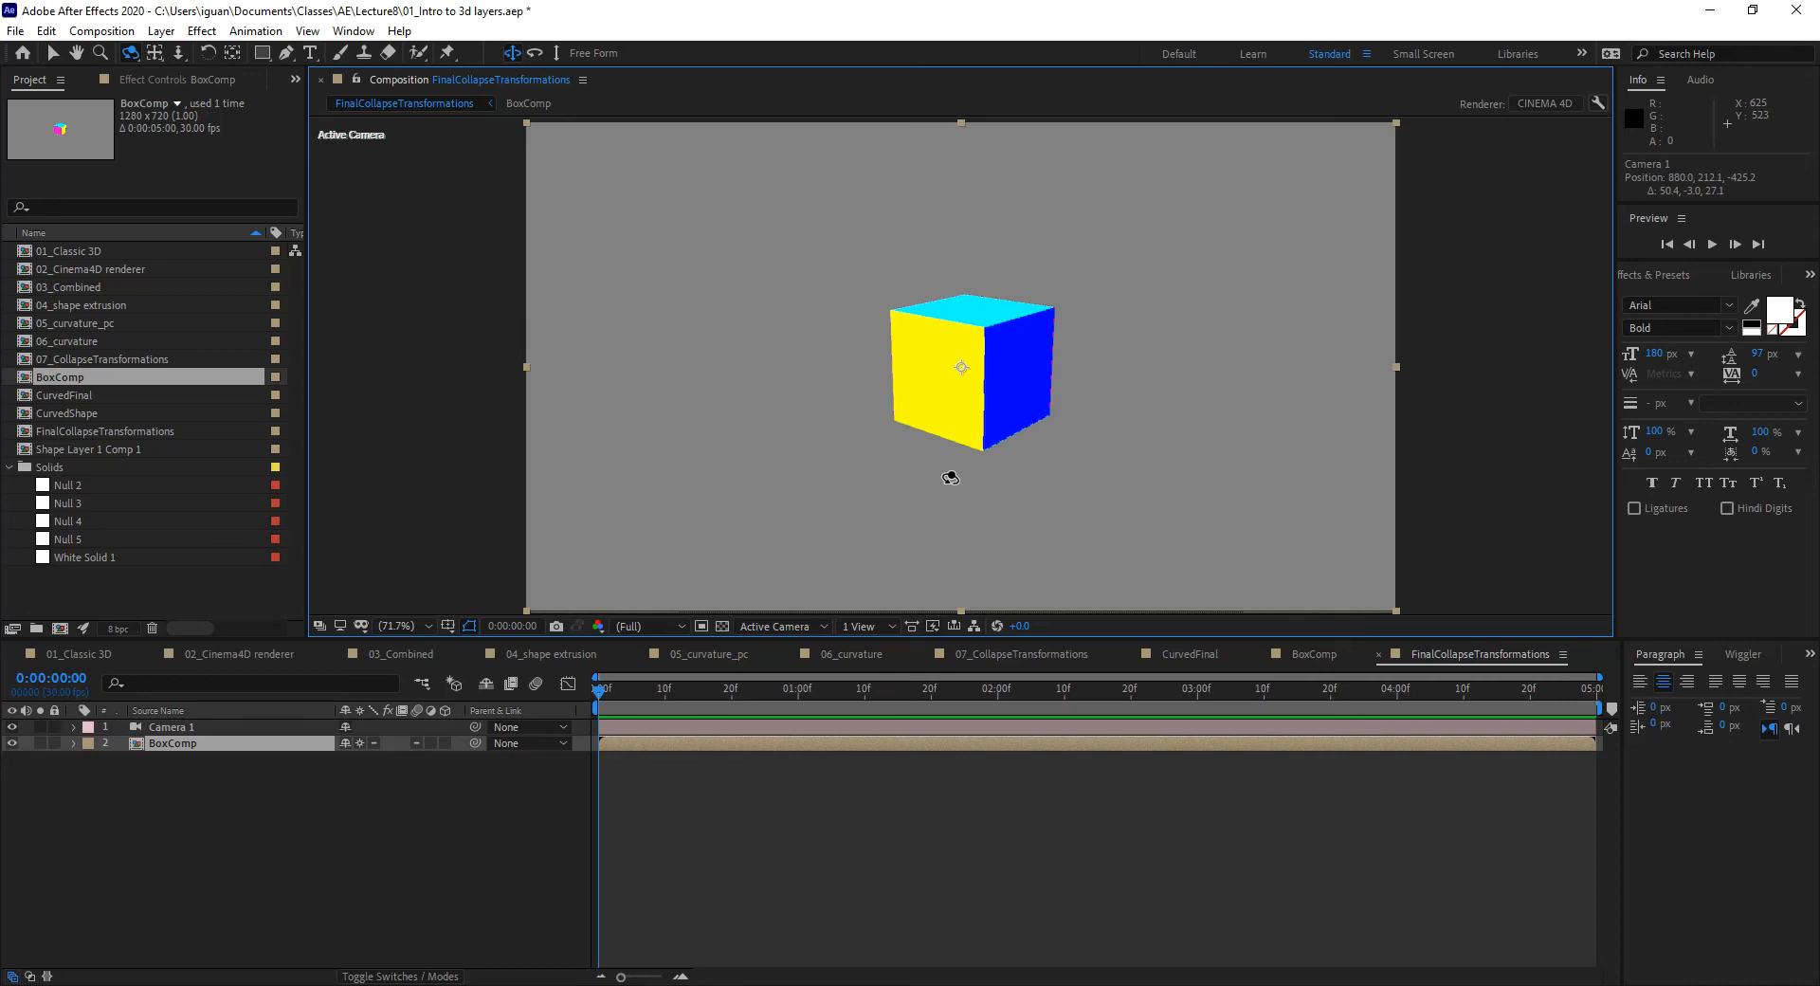